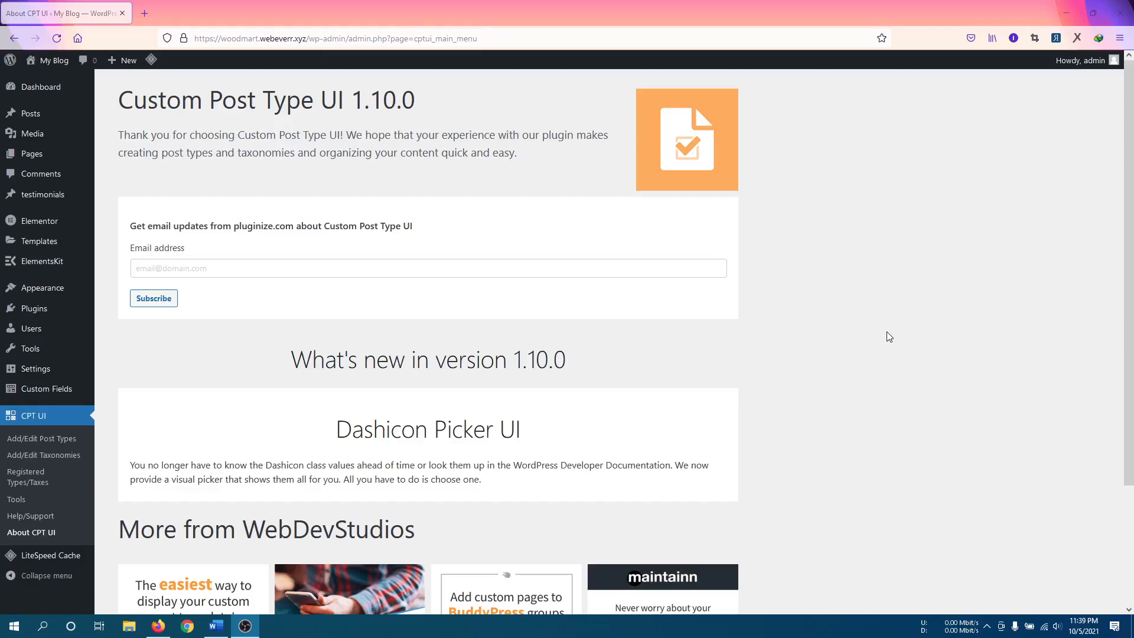
pyautogui.click(887, 334)
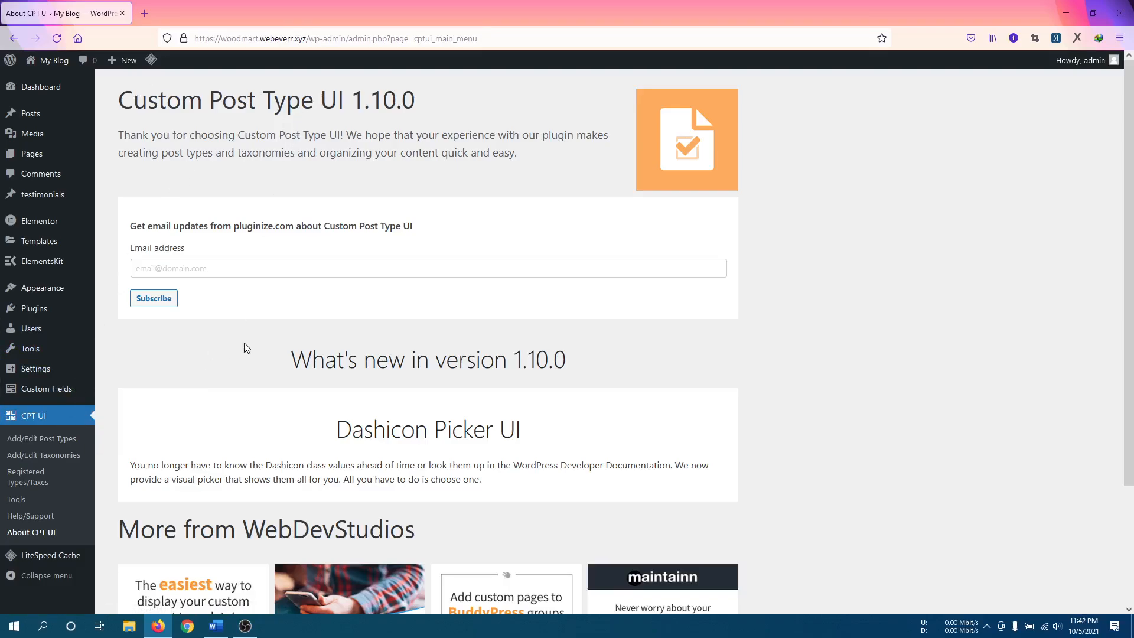
pyautogui.moveTo(34, 121)
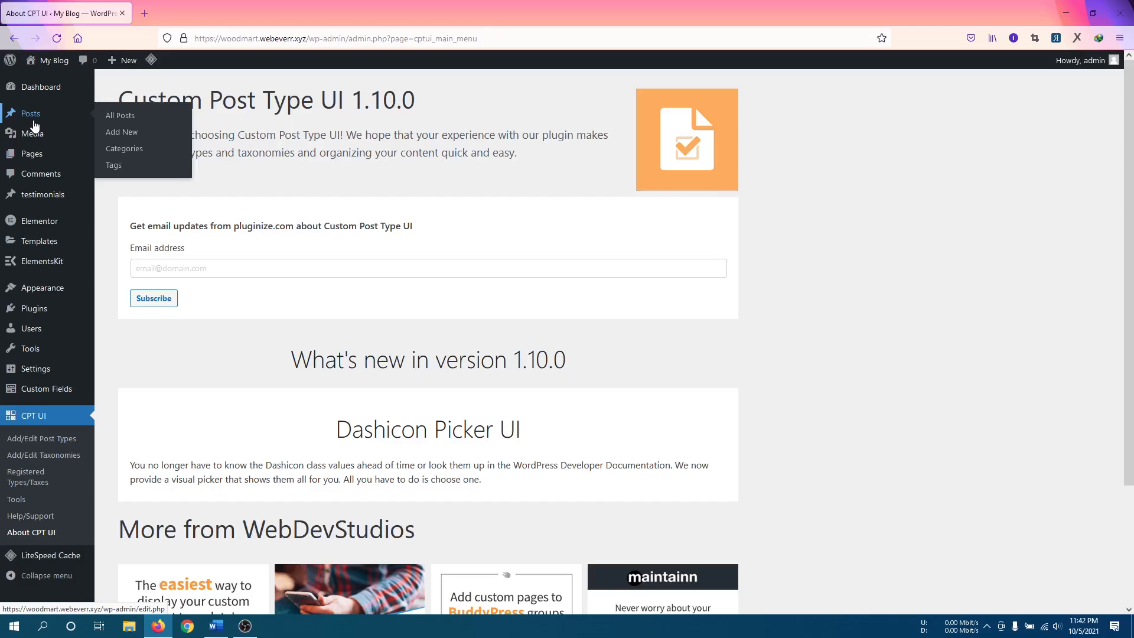
pyautogui.moveTo(42, 331)
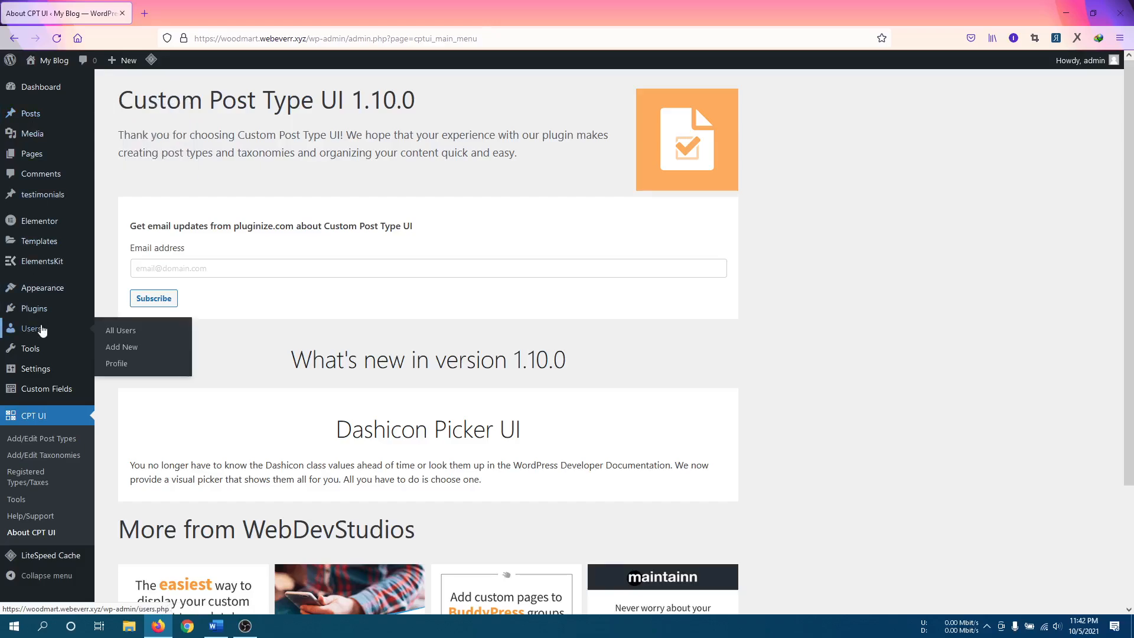
pyautogui.moveTo(42, 359)
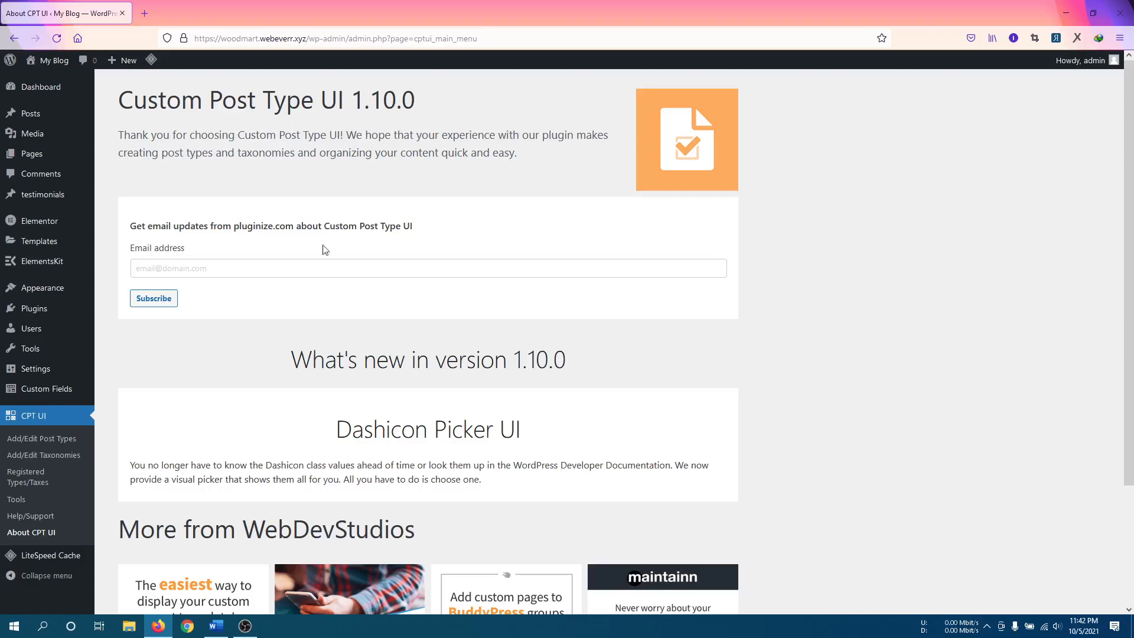
pyautogui.moveTo(44, 202)
pyautogui.moveTo(124, 102); pyautogui.dragTo(353, 102)
pyautogui.click(169, 102)
pyautogui.moveTo(117, 104); pyautogui.dragTo(342, 112)
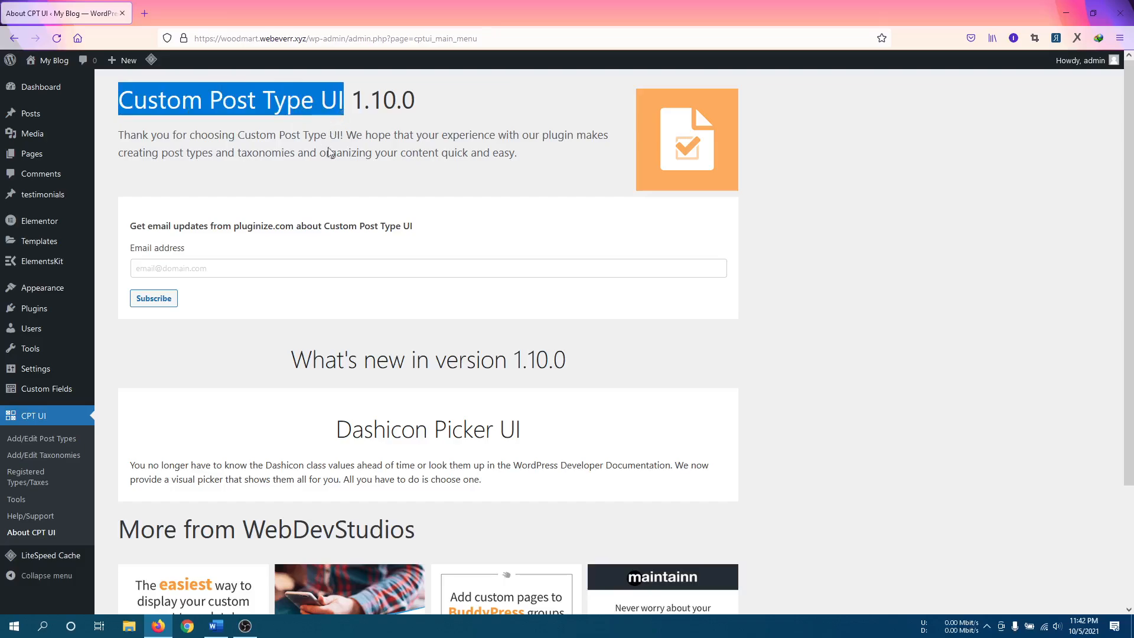
pyautogui.click(297, 357)
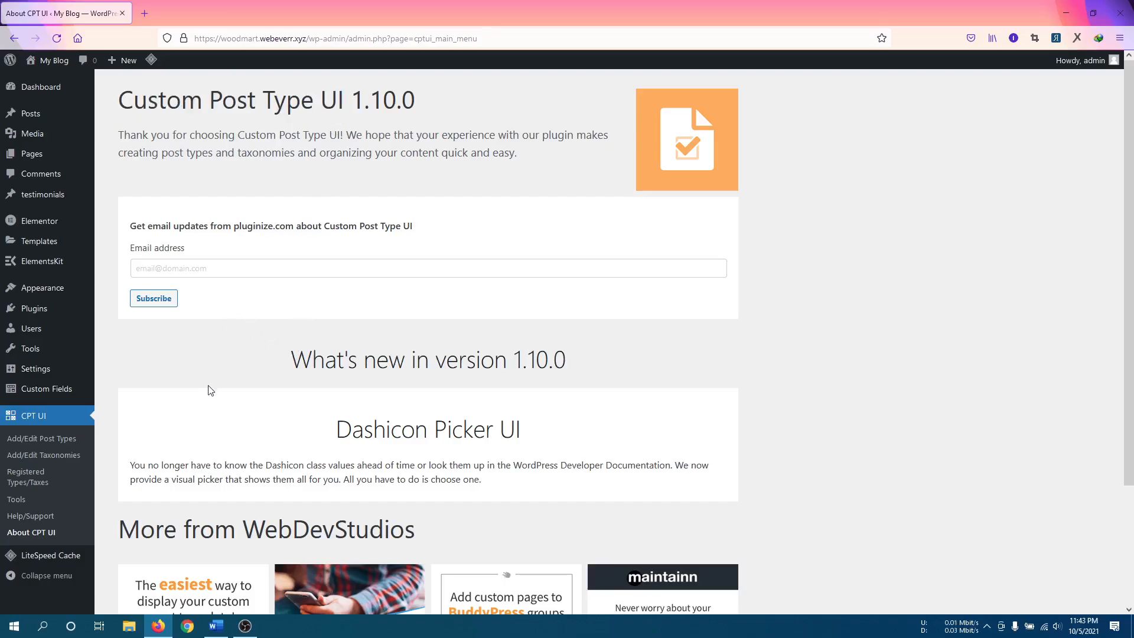
# Start a new custom post type in CPT UI with the slug "portfolio".
pyautogui.click(44, 440)
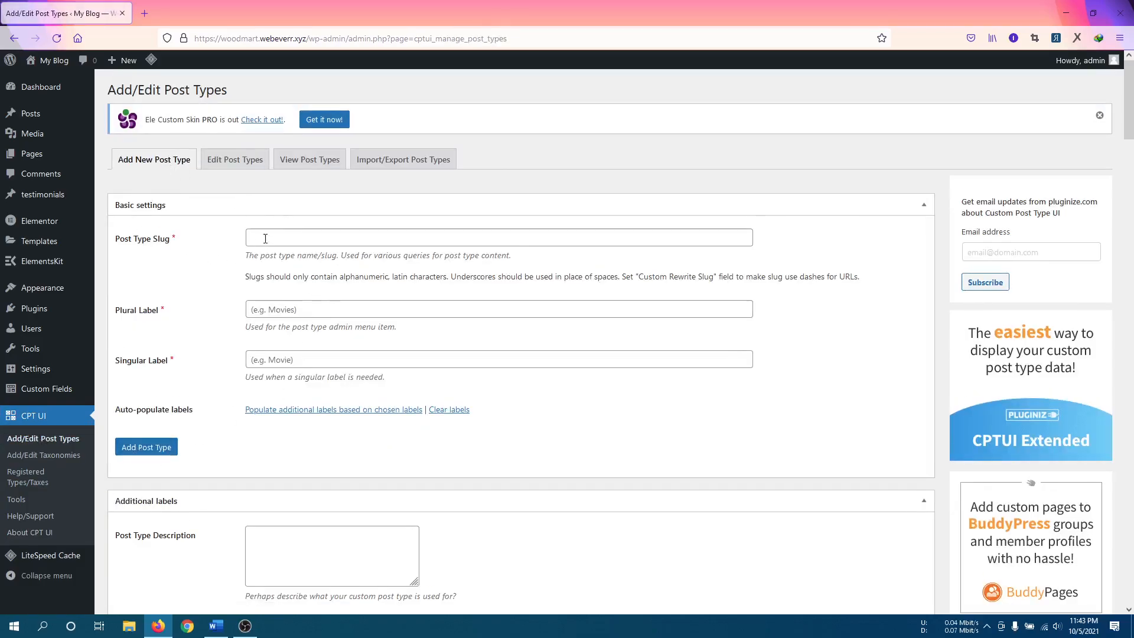
pyautogui.click(266, 238)
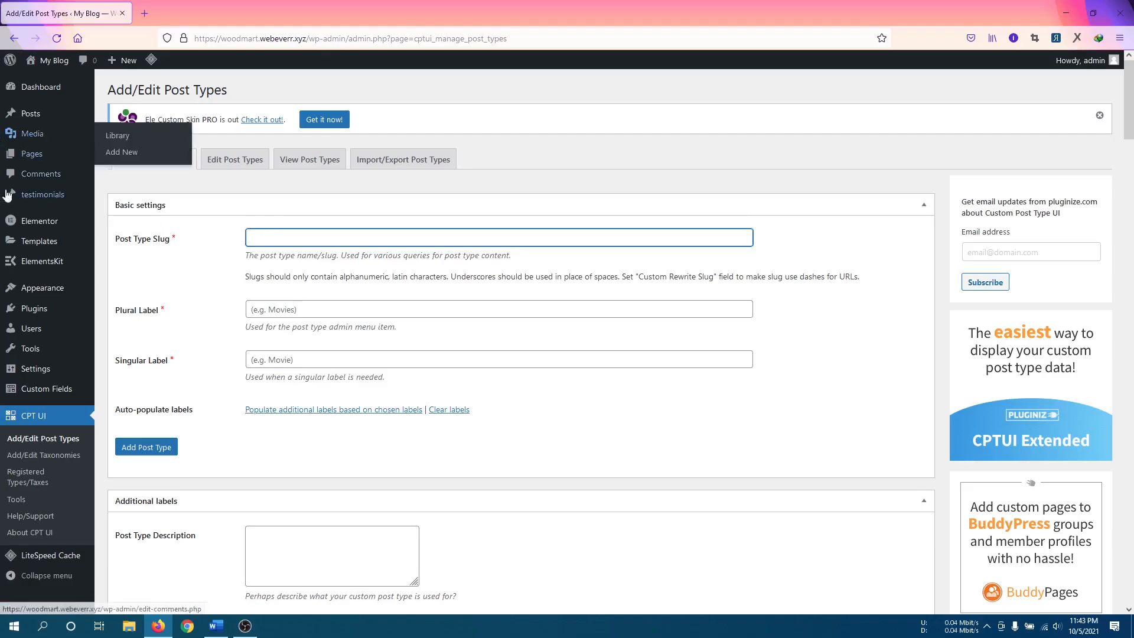
pyautogui.click(302, 237)
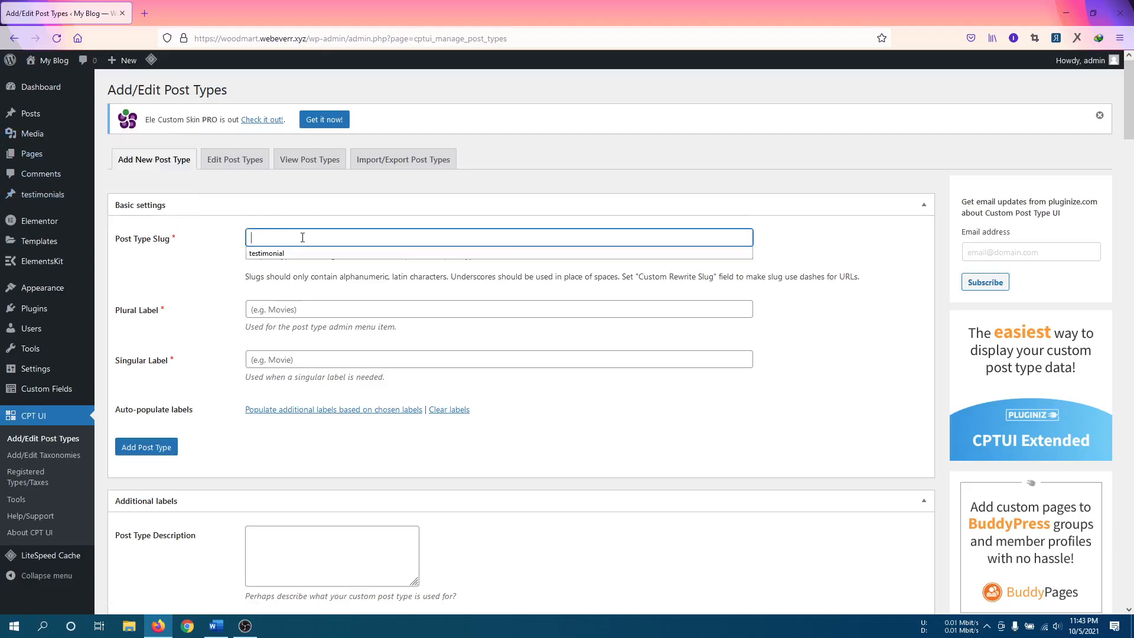
pyautogui.write('port')
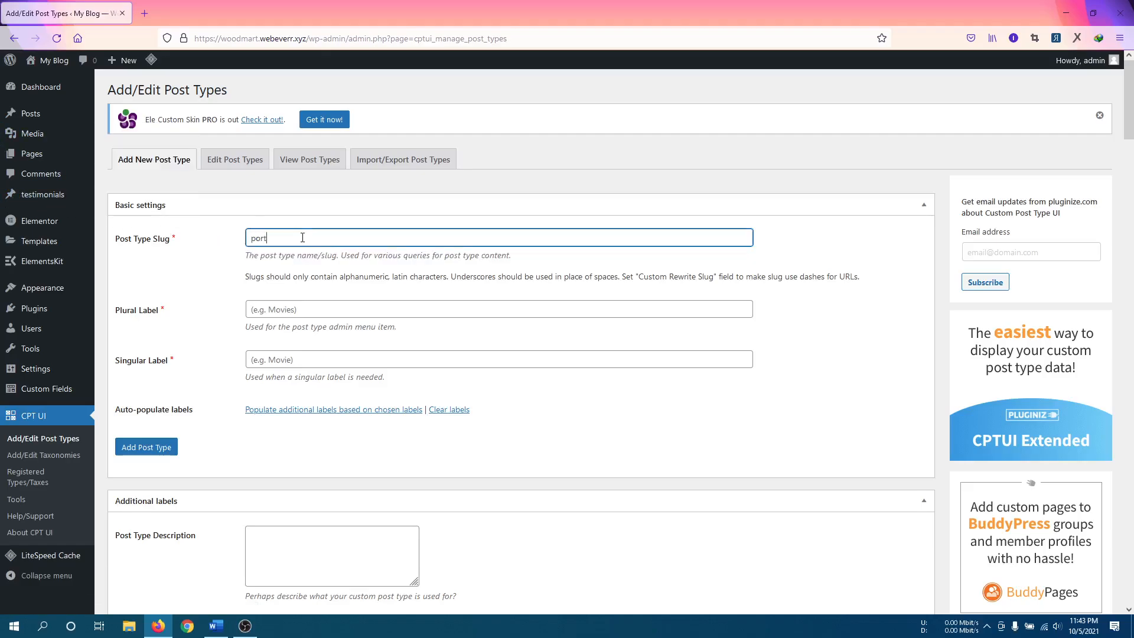
pyautogui.write('folio')
# Set the plural label to "portfolios" and the singular label to "portfolio", and add the post type.
pyautogui.doubleClick(302, 237)
pyautogui.hotkey('ctrl', 'c')
pyautogui.click(272, 313)
pyautogui.hotkey('ctrl', 'v')
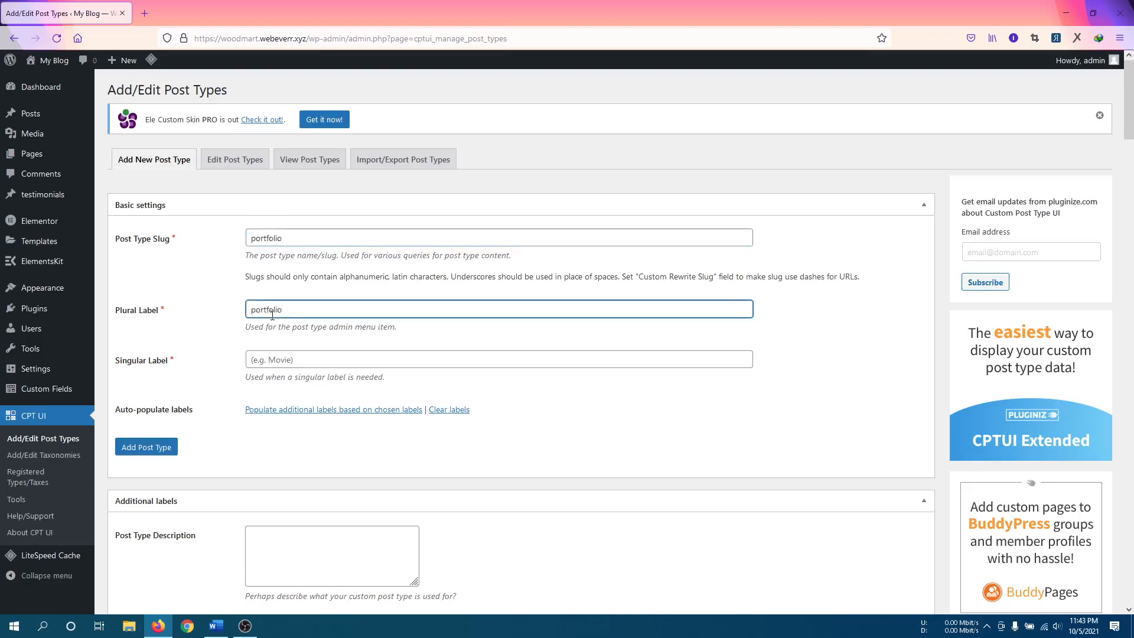
pyautogui.write('s')
pyautogui.click(293, 360)
pyautogui.hotkey('ctrl', 'v')
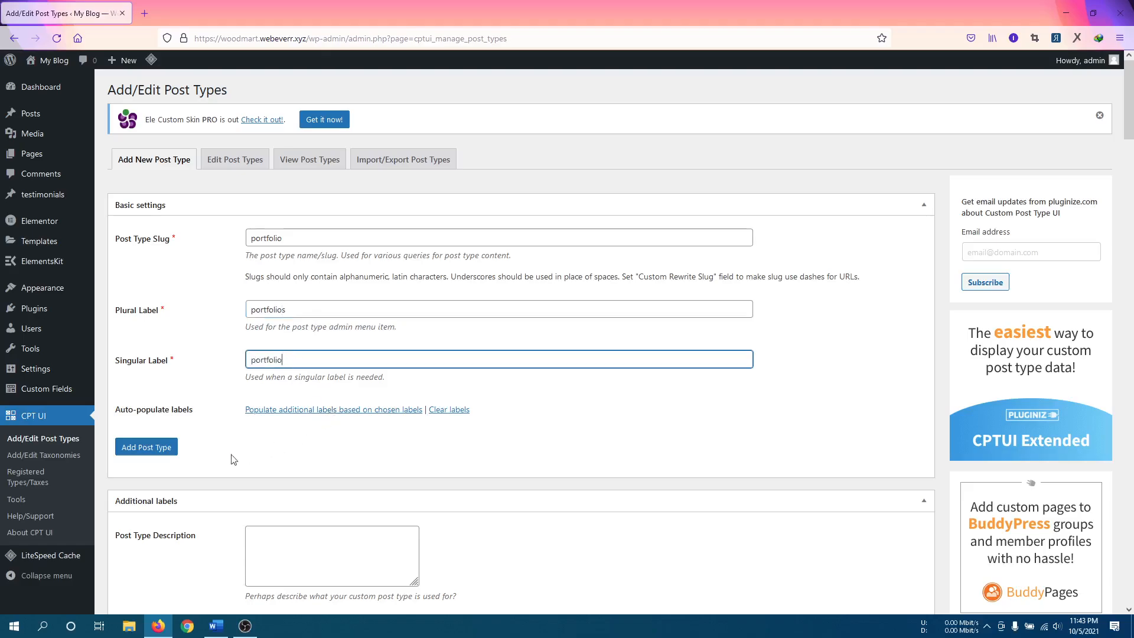
pyautogui.click(156, 447)
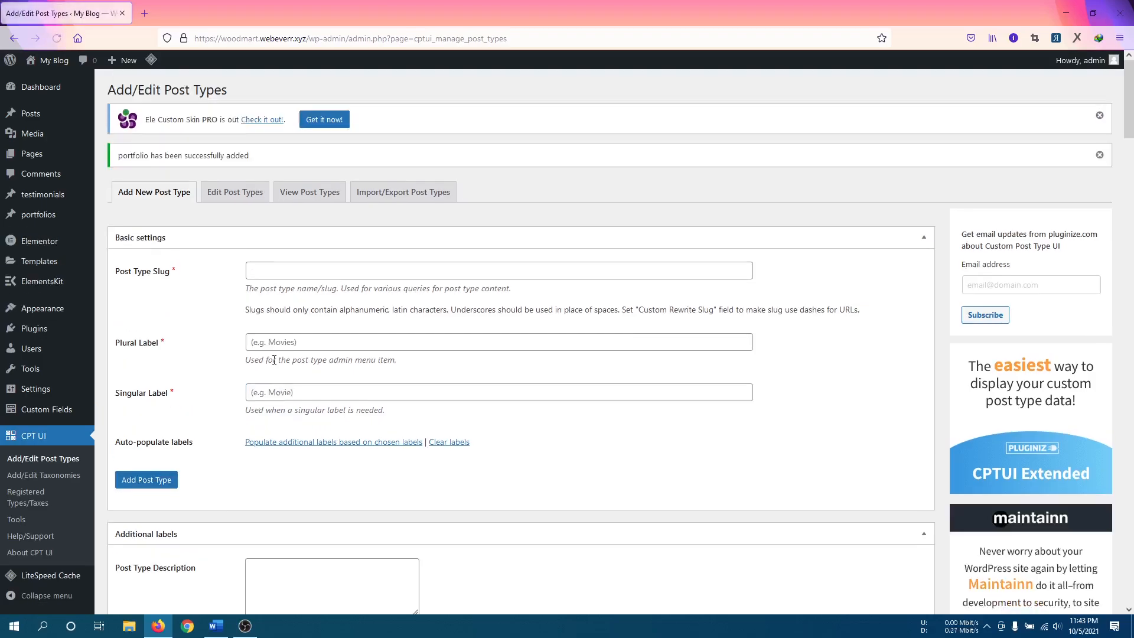
# Open the new testimonial and new portfolio forms in separate browser tabs and examine their available fields.
pyautogui.moveTo(48, 222)
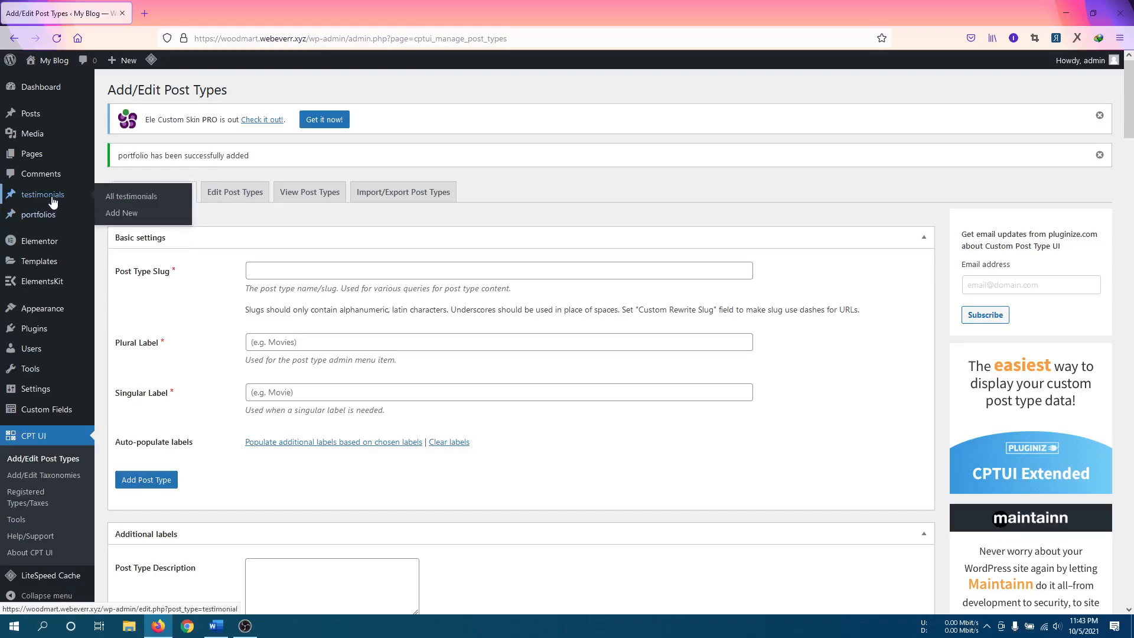
pyautogui.middleClick(120, 218)
pyautogui.moveTo(46, 219)
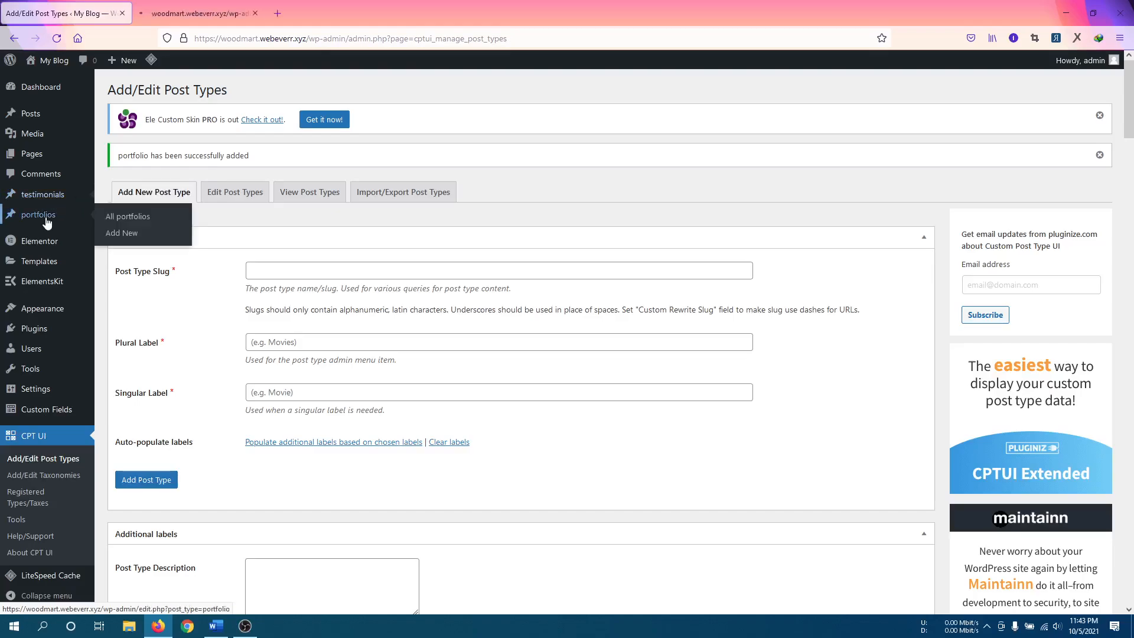
pyautogui.middleClick(117, 219)
pyautogui.click(210, 13)
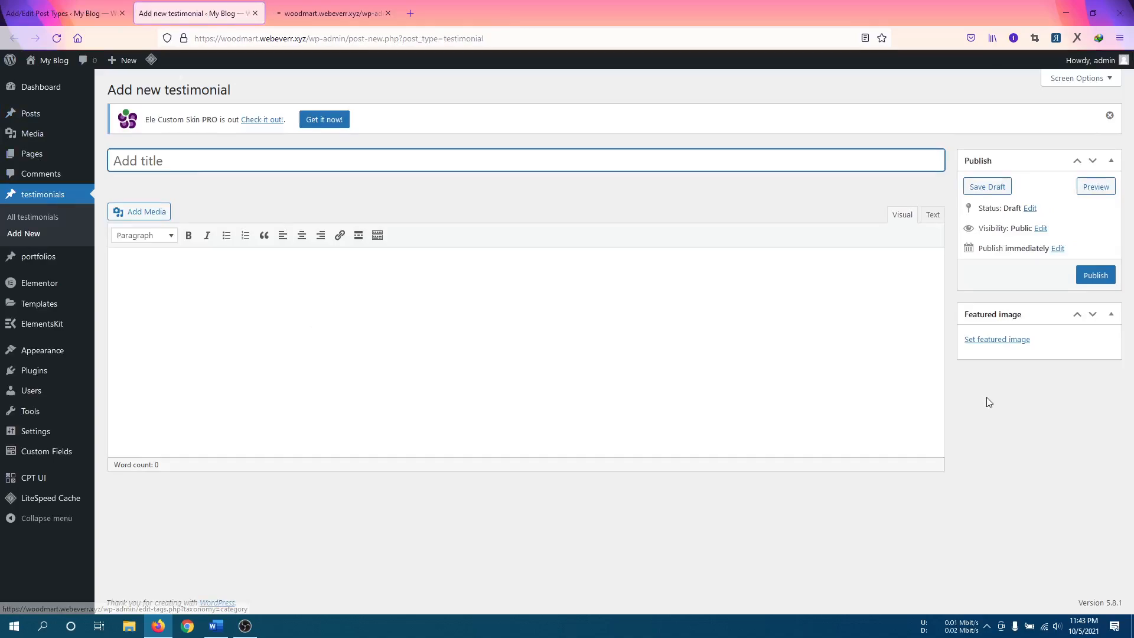
pyautogui.click(296, 9)
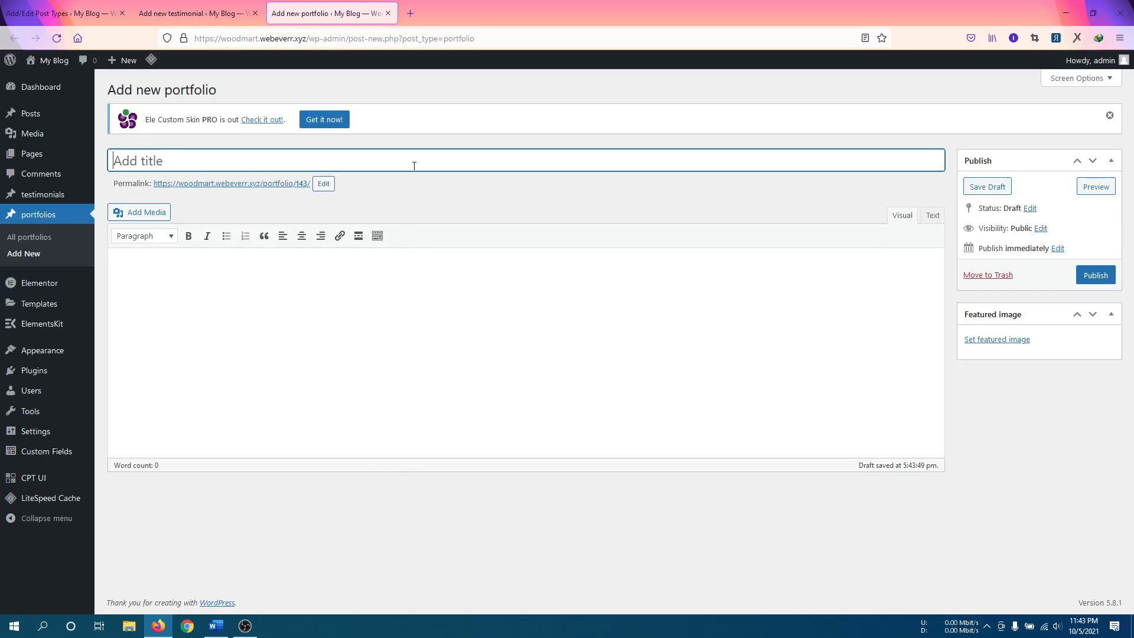
pyautogui.click(408, 188)
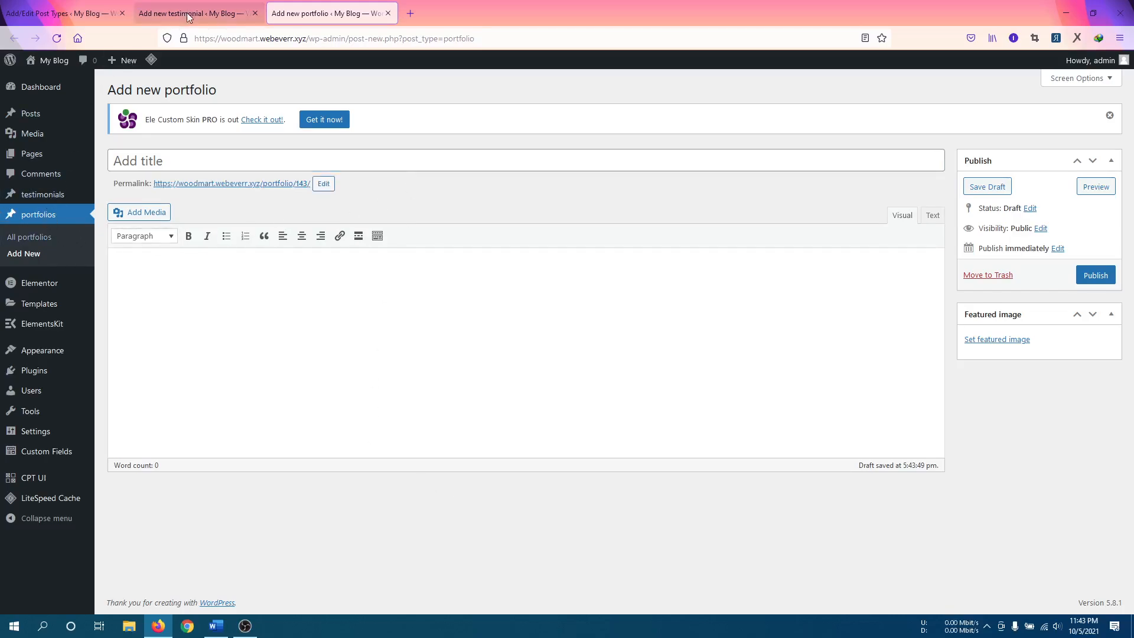
# View the list of all testimonials, close that browser tab and return to the new testimonial form.
pyautogui.click(52, 195)
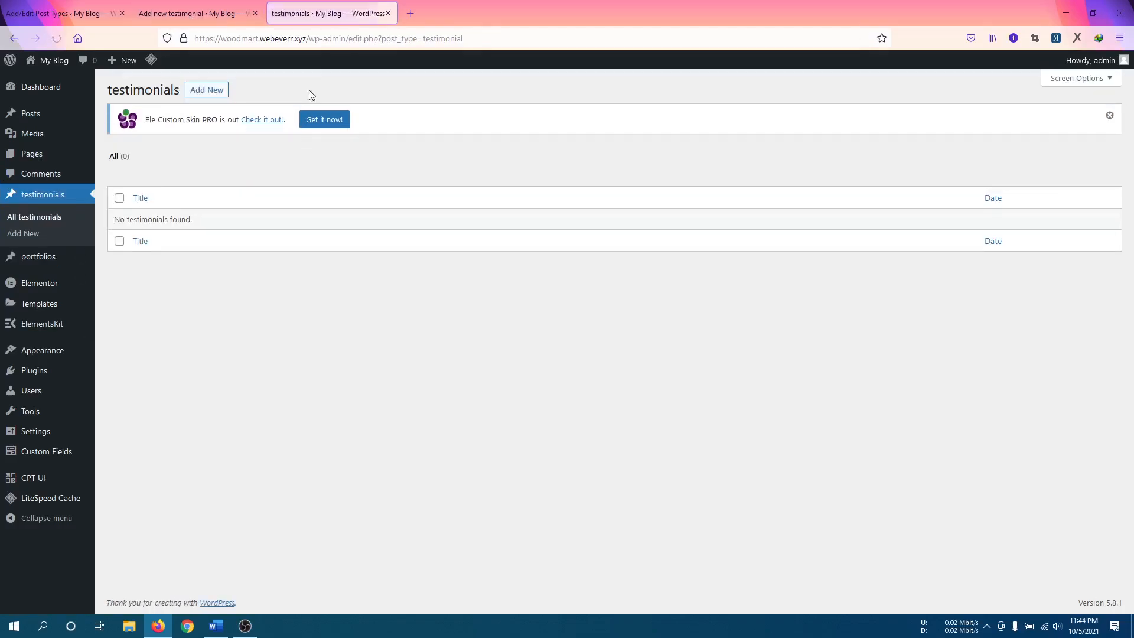
pyautogui.click(186, 14)
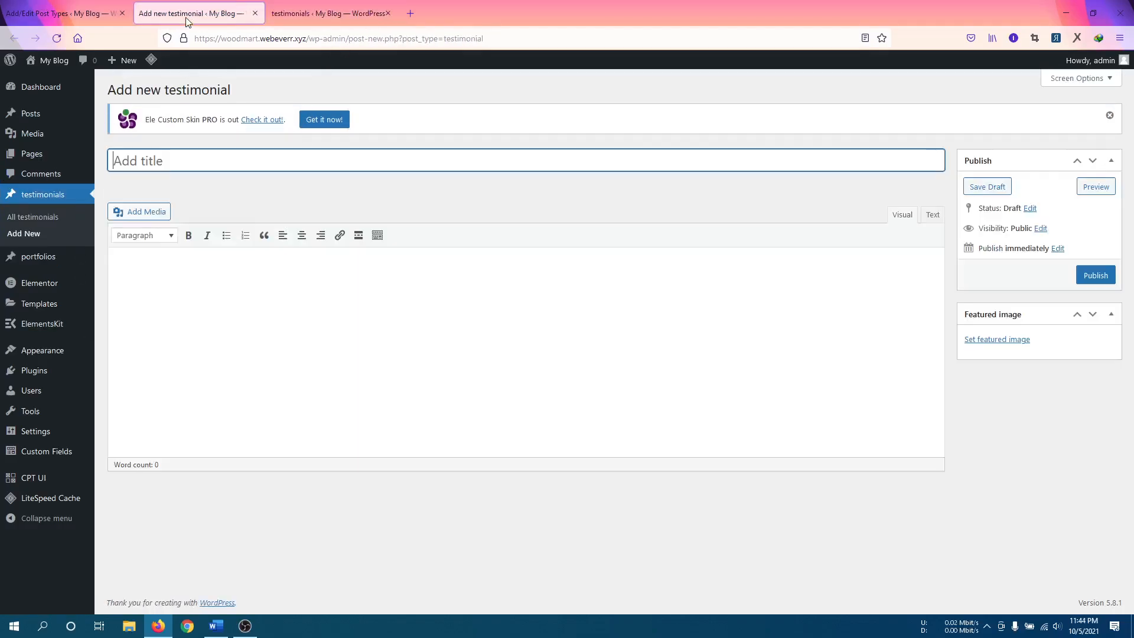
pyautogui.click(388, 13)
pyautogui.click(223, 296)
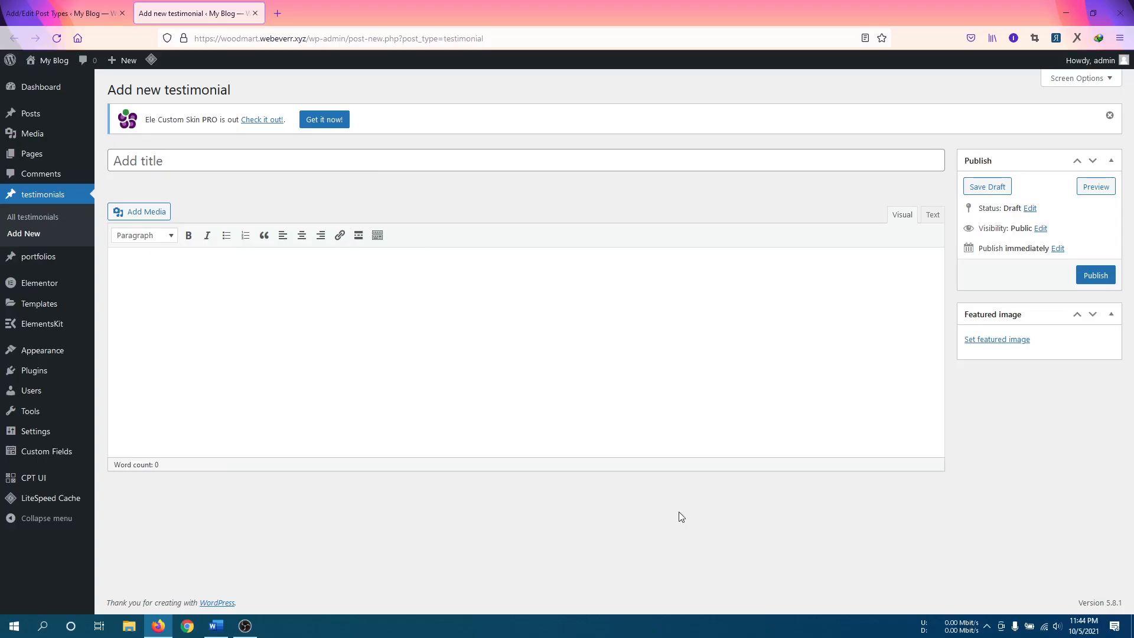
pyautogui.click(429, 301)
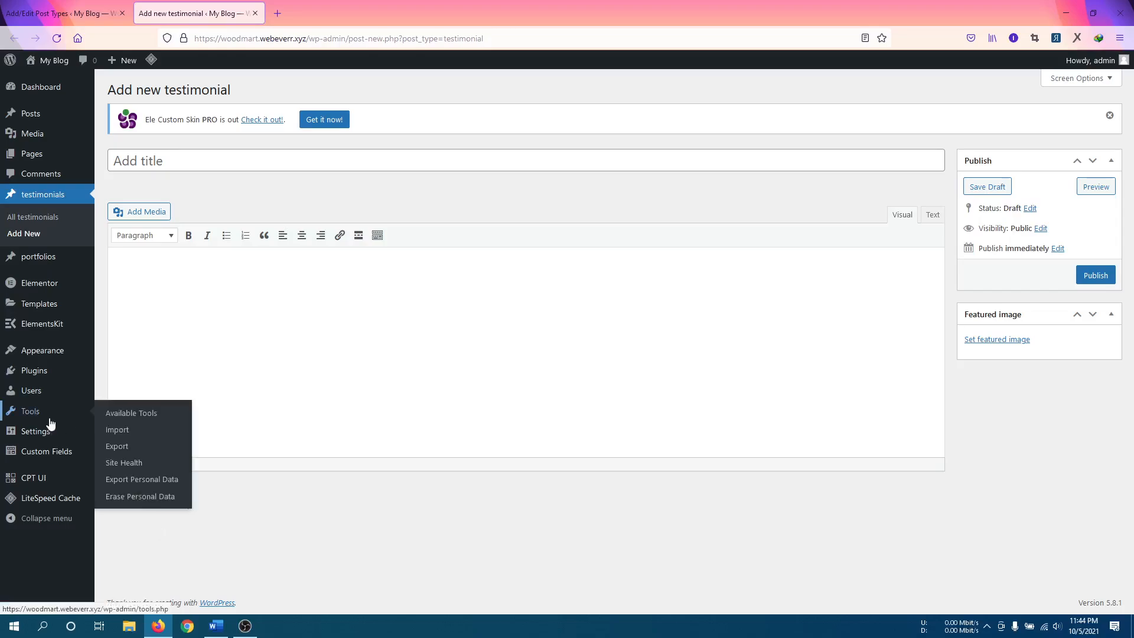
# Open a new Custom Fields field group in a separate browser tab, checking it against the new testimonial form.
pyautogui.moveTo(33, 464)
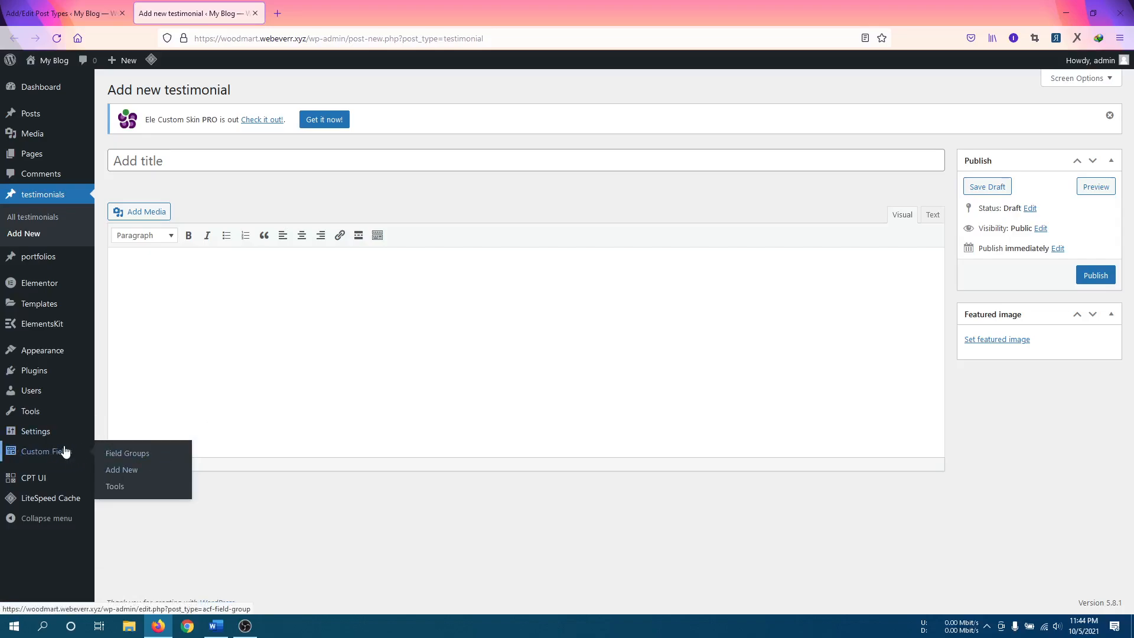
pyautogui.middleClick(133, 472)
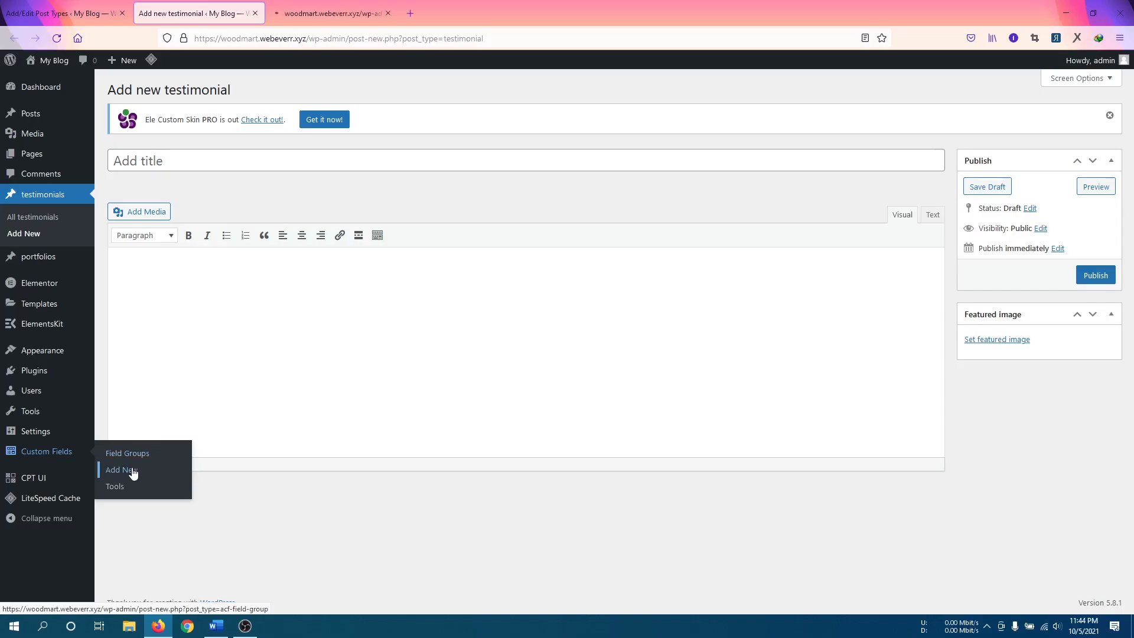
pyautogui.click(322, 13)
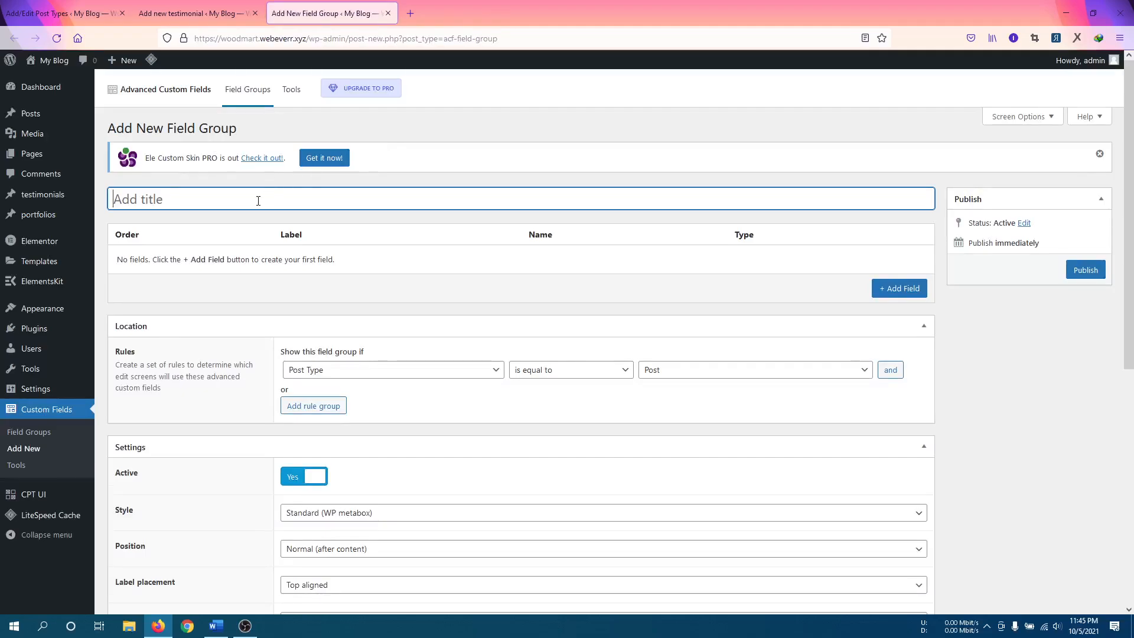
pyautogui.click(200, 12)
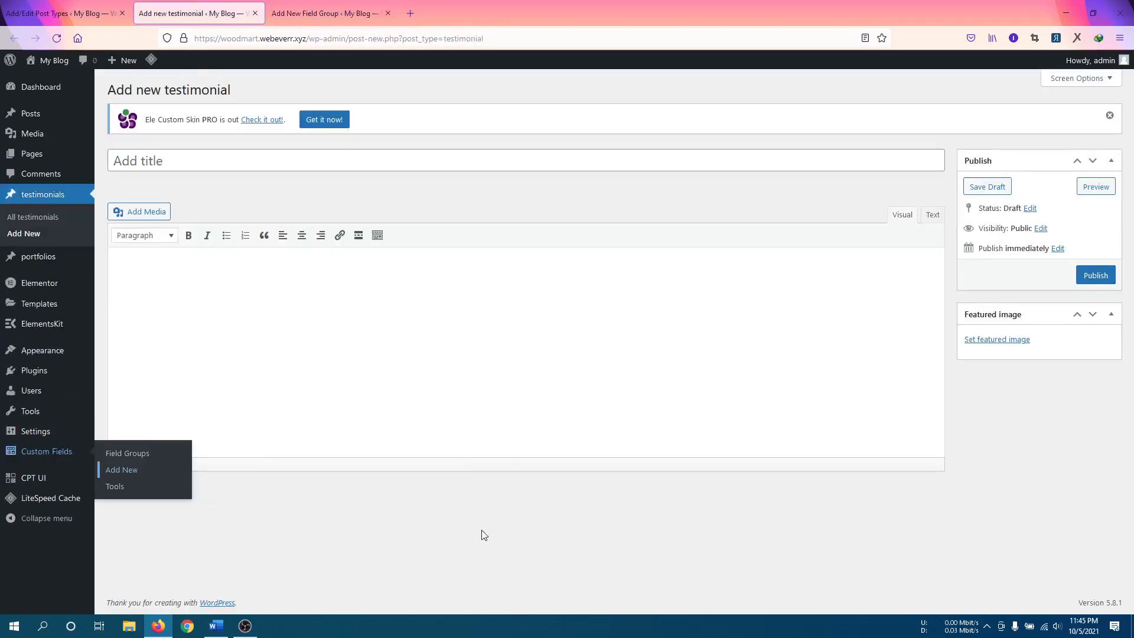
pyautogui.click(351, 21)
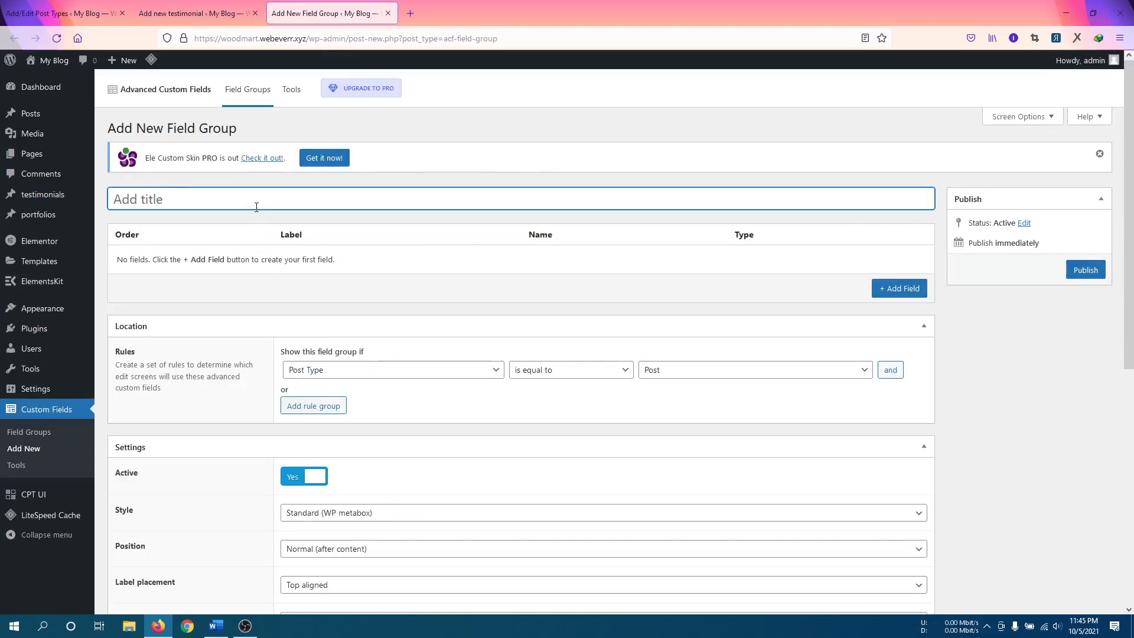
# Title the new field group "Testimonial Fields".
pyautogui.write('portfolio')
pyautogui.hotkey('ctrl', 'a')
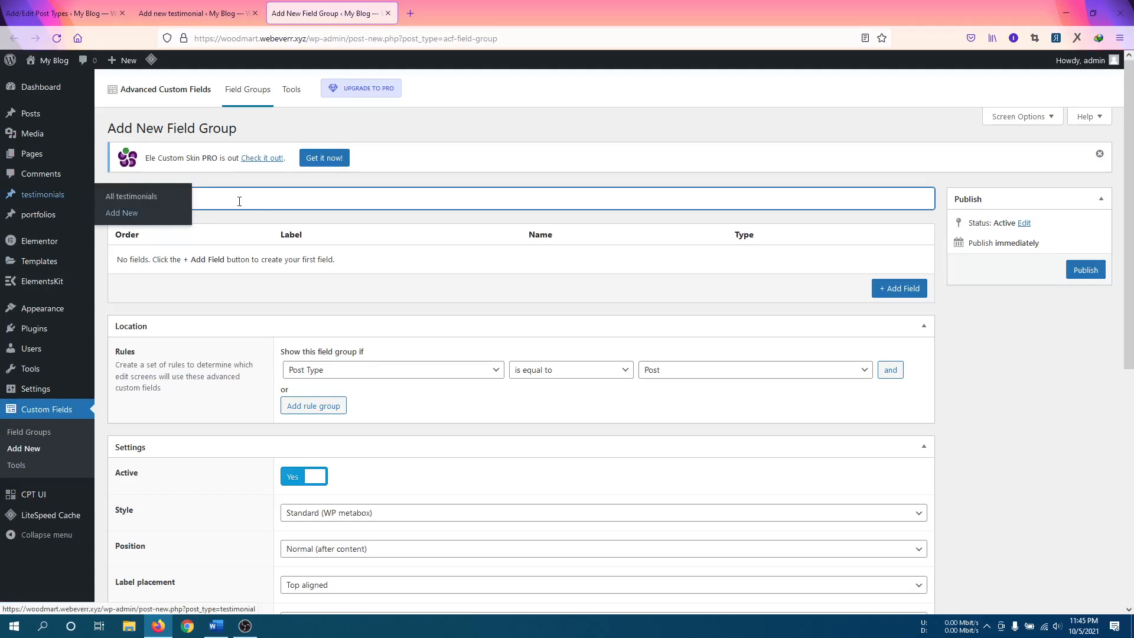
pyautogui.write('Testim')
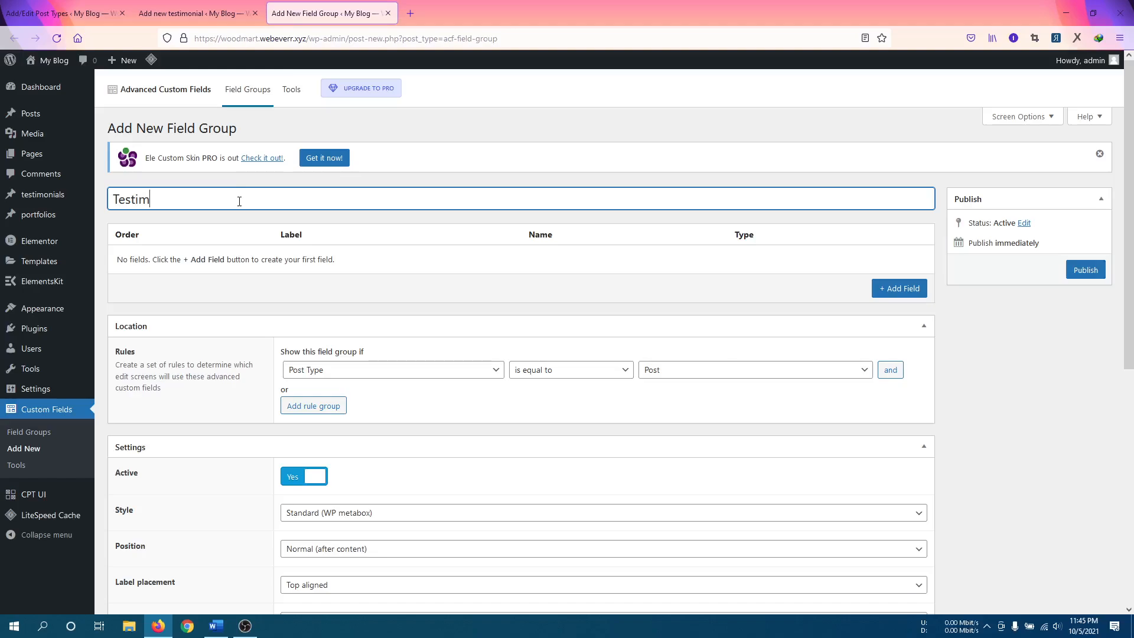
pyautogui.write('onials Fi')
pyautogui.press('BackSpace')
pyautogui.press('BackSpace')
pyautogui.press('BackSpace')
pyautogui.press('BackSpace')
pyautogui.write('Fields')
pyautogui.hotkey('ctrl', 'shift', 'Left')
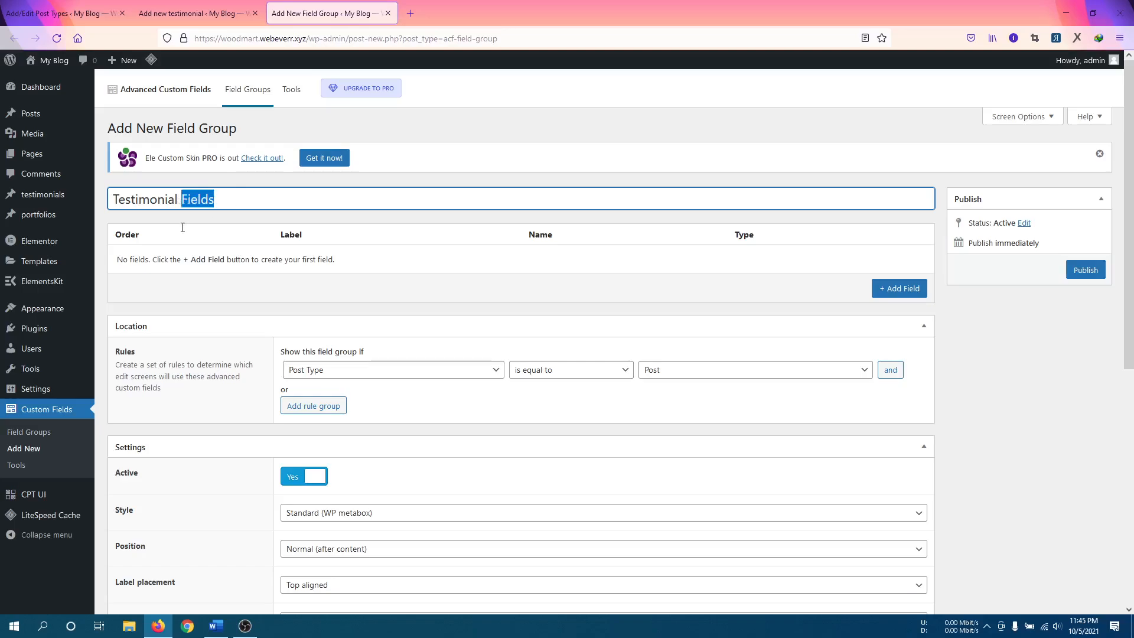
pyautogui.hotkey('ctrl', 'shift', 'Left')
pyautogui.click(256, 291)
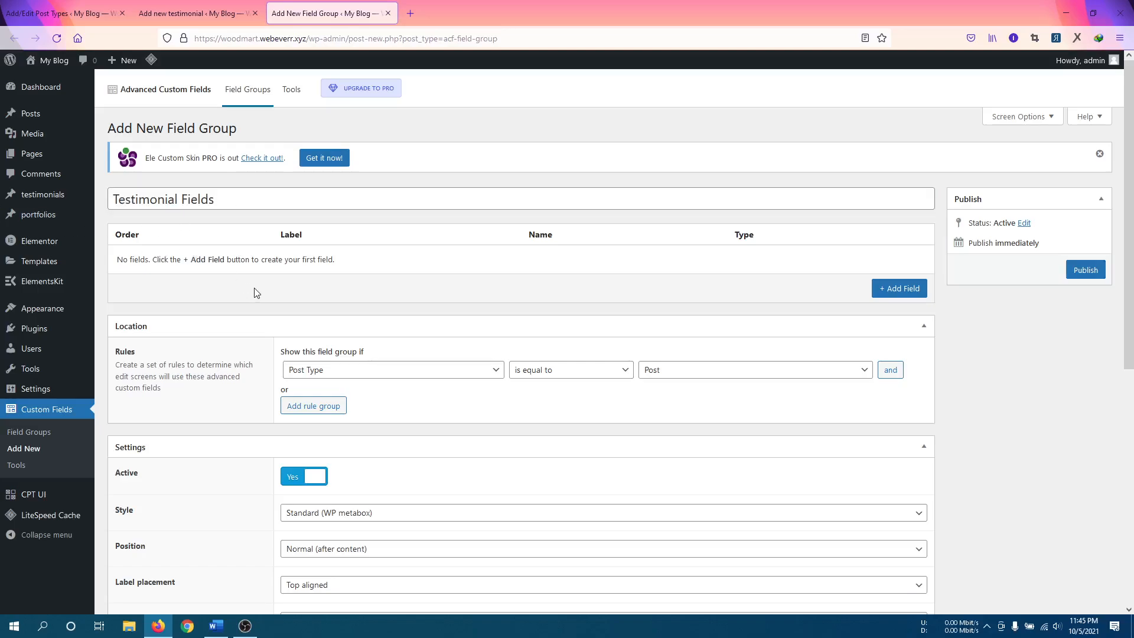
# Set the field group's location rule to show it when Post Type is equal to testimonial.
pyautogui.scroll(-2, 573, 422)
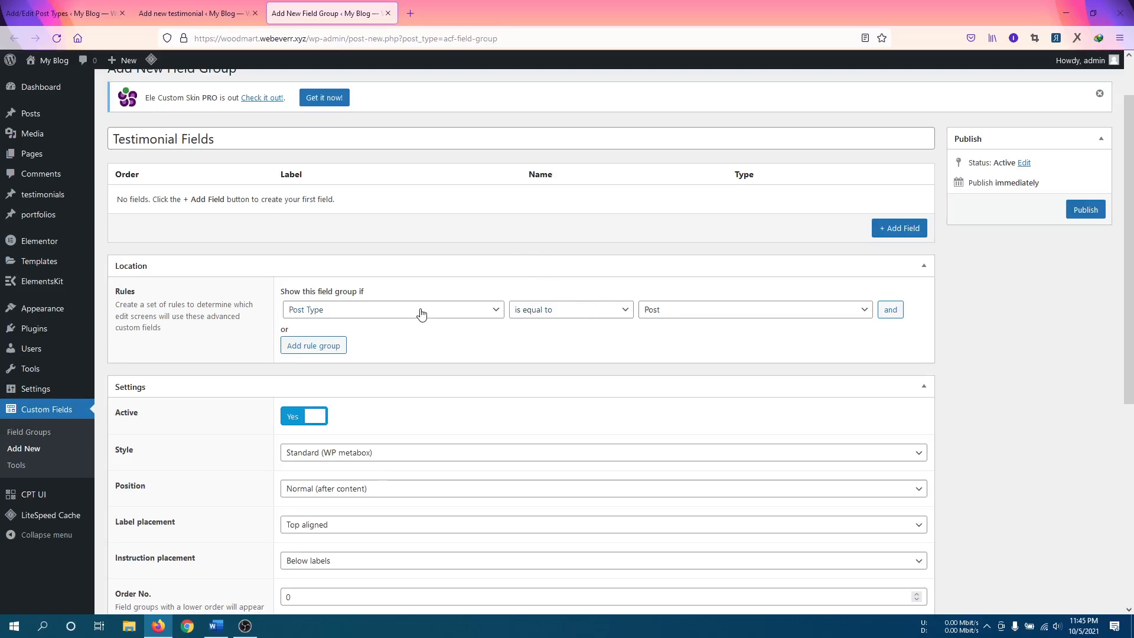
pyautogui.click(462, 311)
pyautogui.click(460, 311)
pyautogui.click(368, 316)
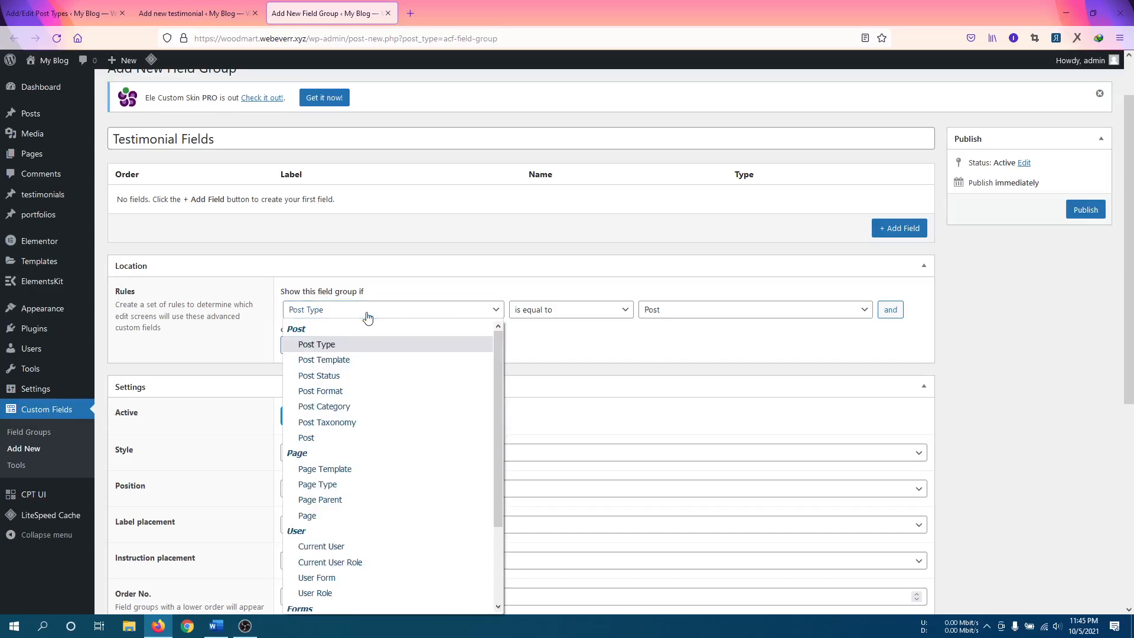
pyautogui.click(346, 348)
pyautogui.click(586, 312)
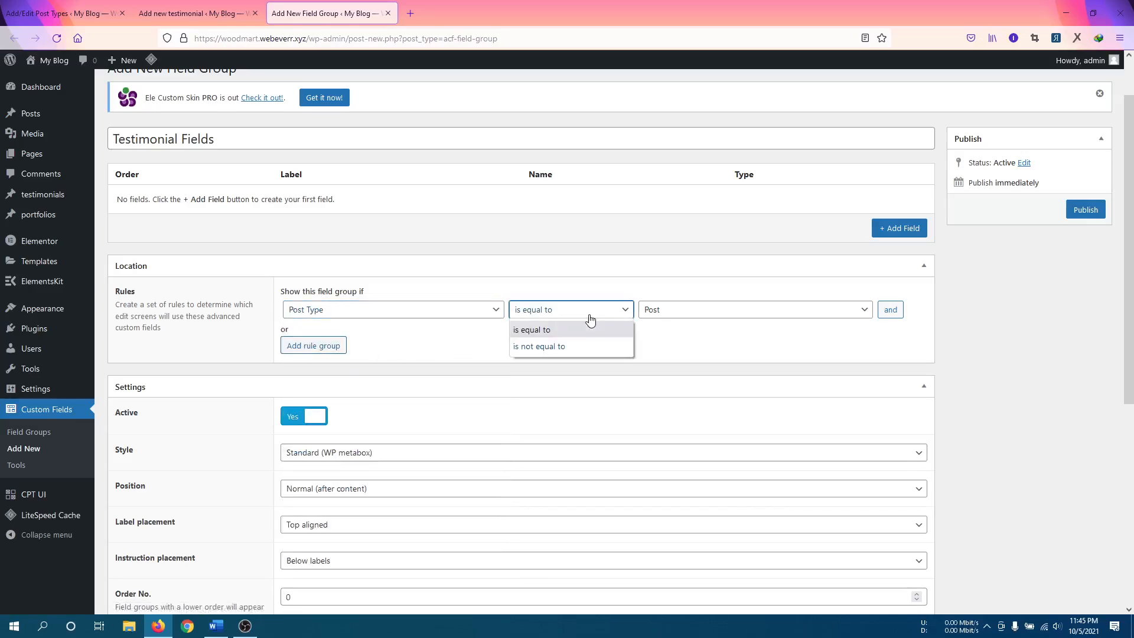
pyautogui.click(582, 337)
pyautogui.click(593, 314)
pyautogui.click(560, 334)
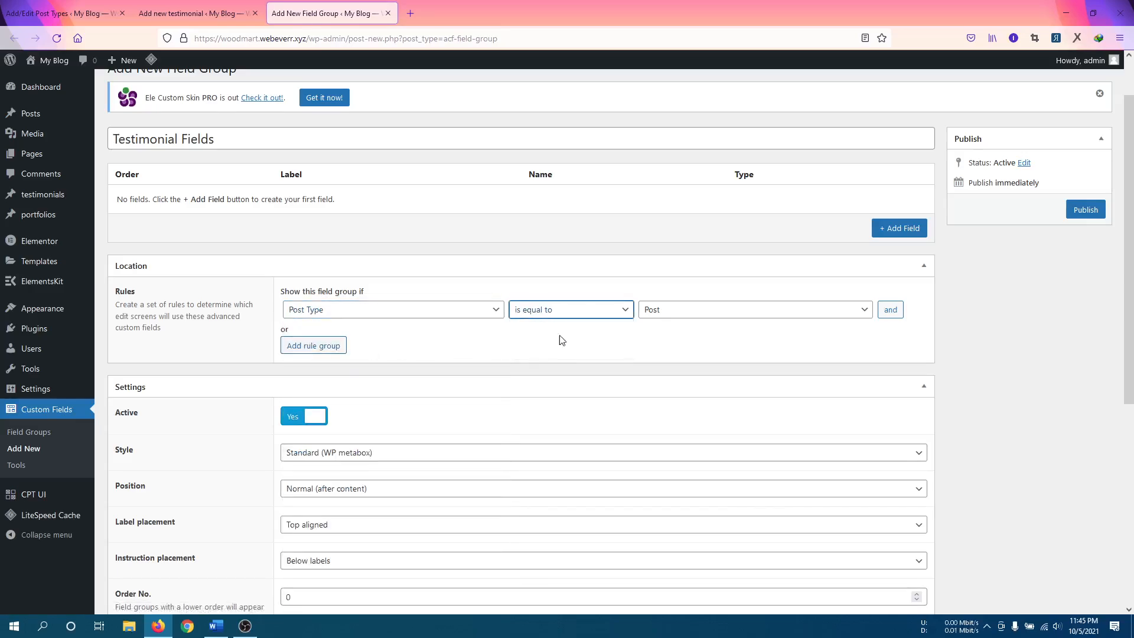
pyautogui.click(698, 319)
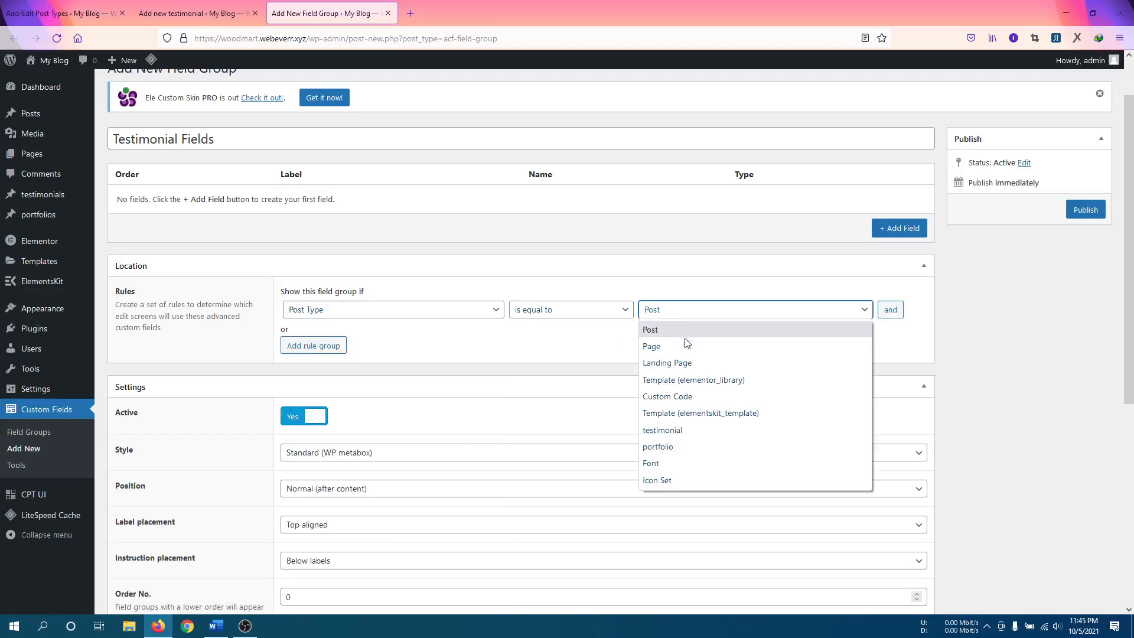
pyautogui.click(683, 436)
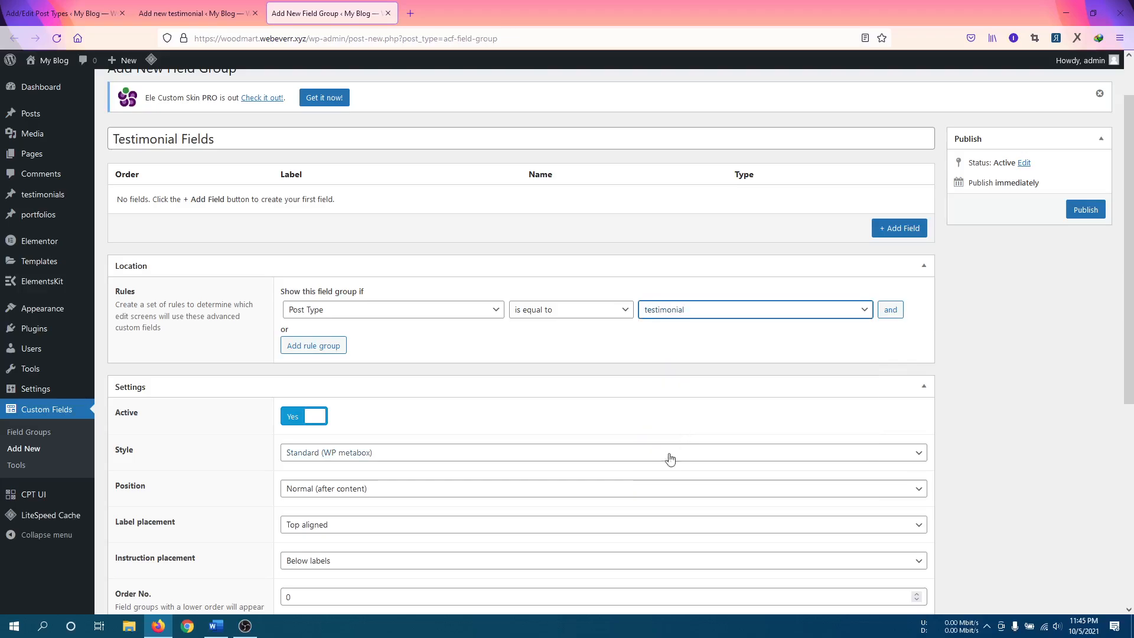
pyautogui.click(675, 358)
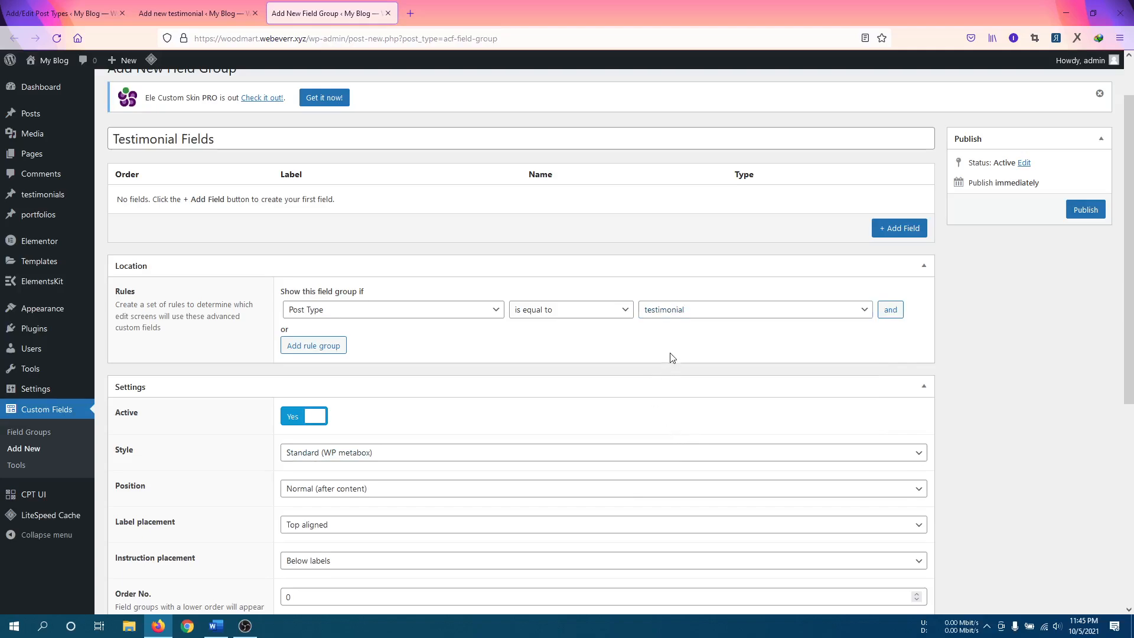
# Add a first text field labelled "Client Name" to the field group, with the field name client_name.
pyautogui.scroll(2, 559, 390)
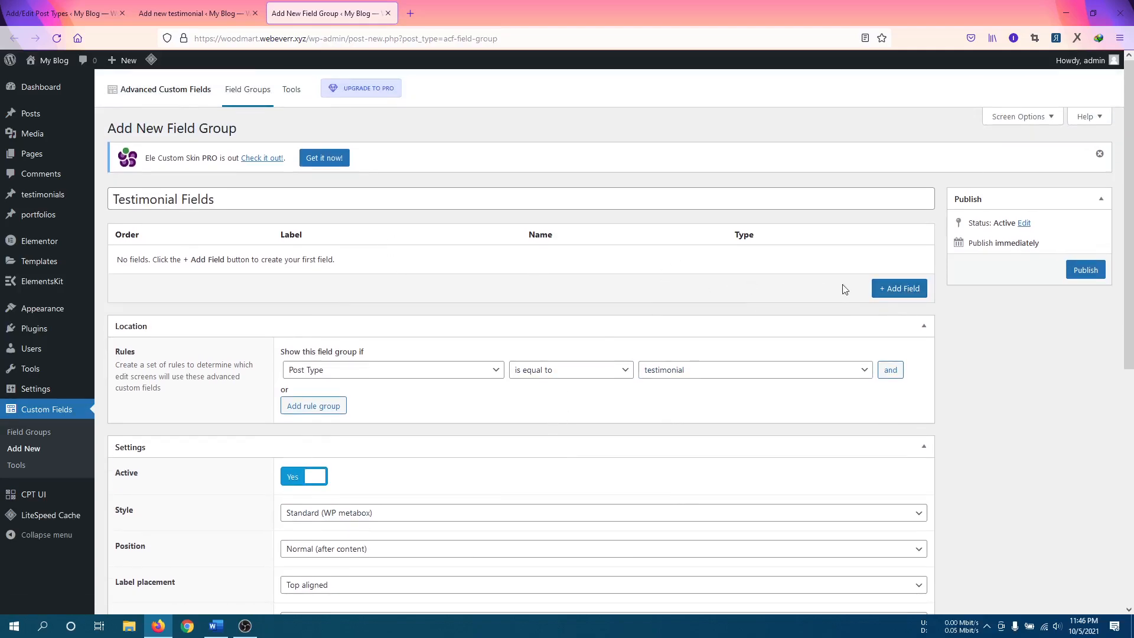
pyautogui.click(903, 289)
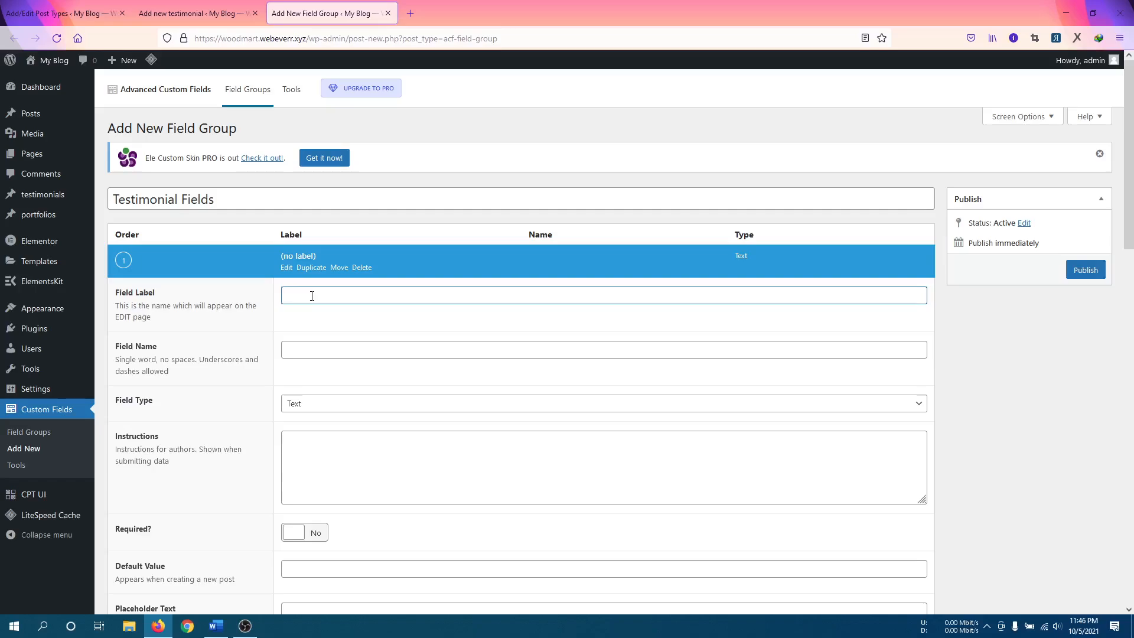
pyautogui.write('Client Name')
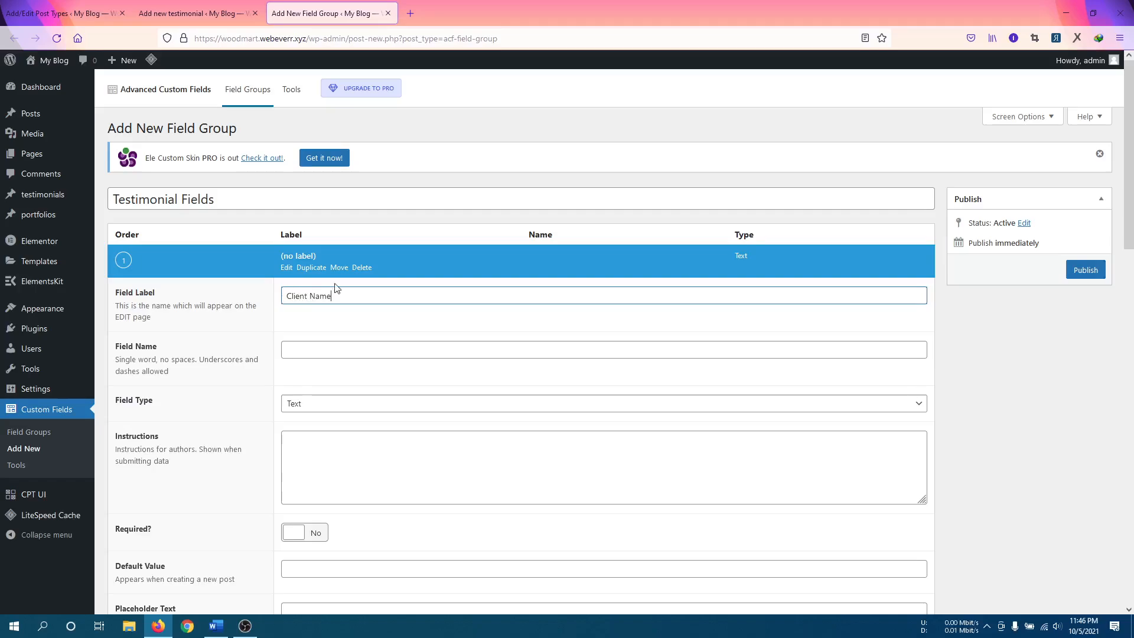
pyautogui.scroll(-1, 390, 321)
pyautogui.scroll(-3, 384, 324)
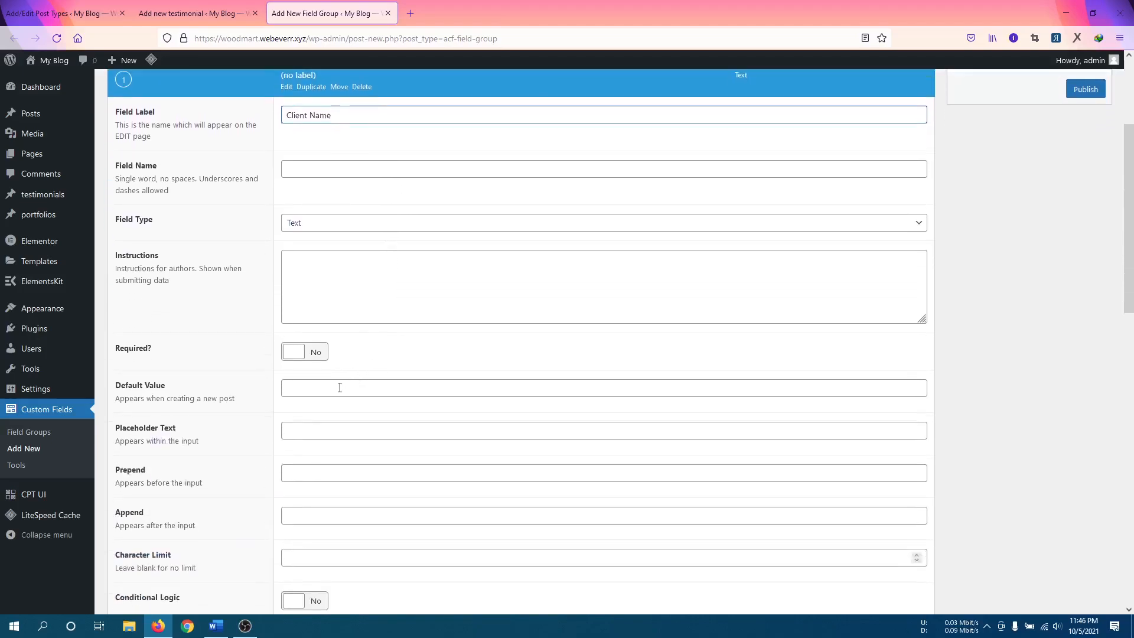
pyautogui.click(339, 388)
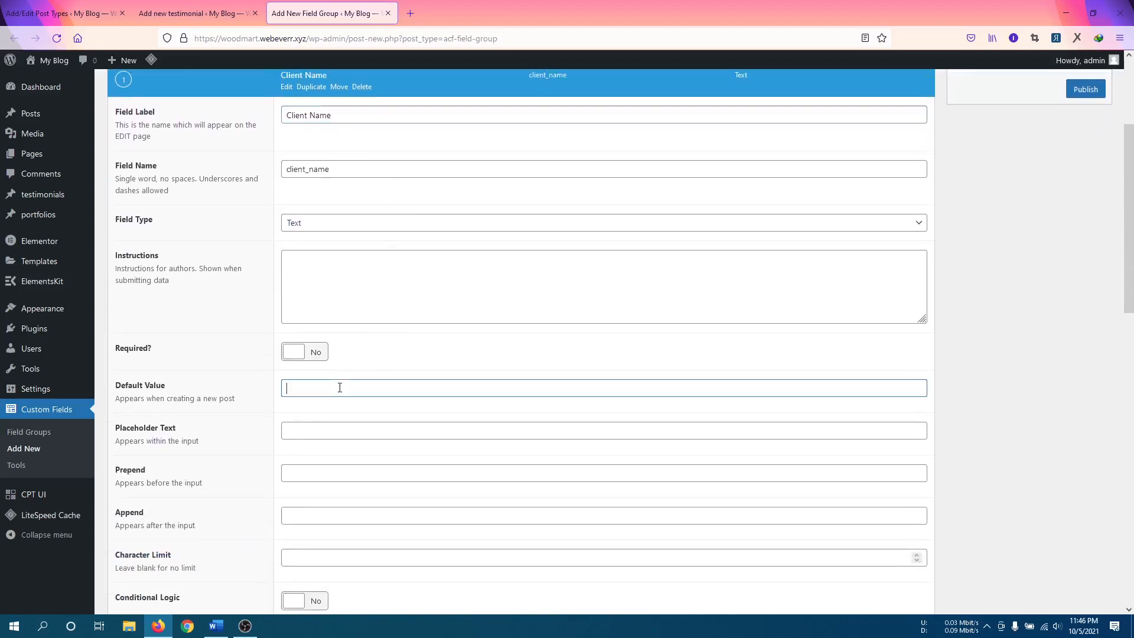
# Review the Client Name field's remaining settings, from placeholder text to conditional logic, and collapse the field.
pyautogui.click(323, 423)
pyautogui.scroll(1, 352, 312)
pyautogui.scroll(-3, 342, 384)
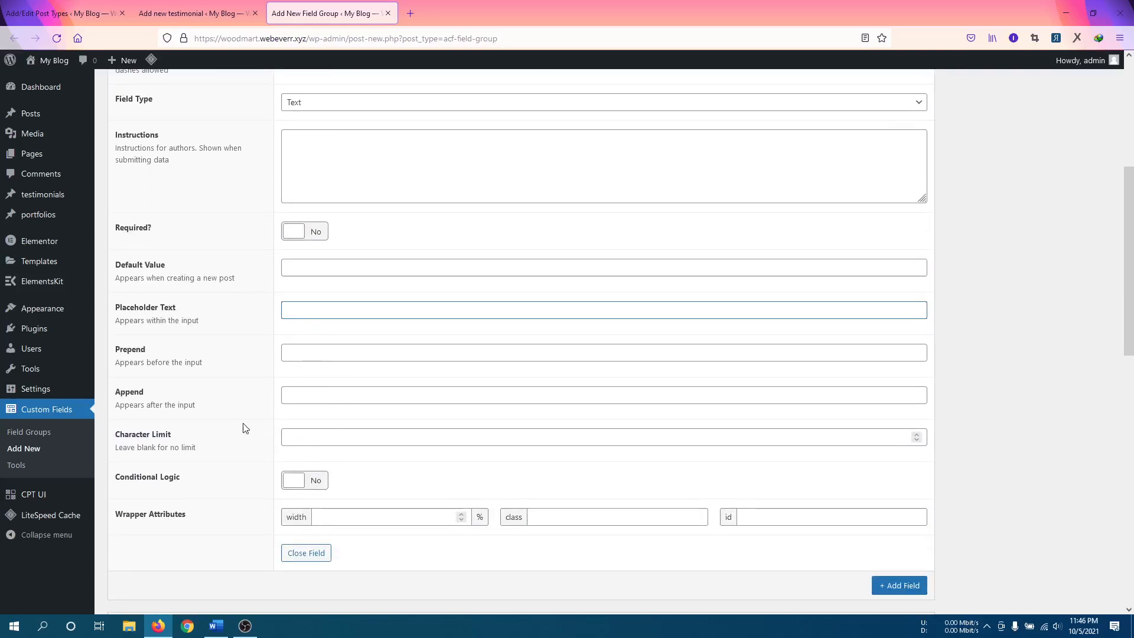
pyautogui.scroll(-1, 244, 427)
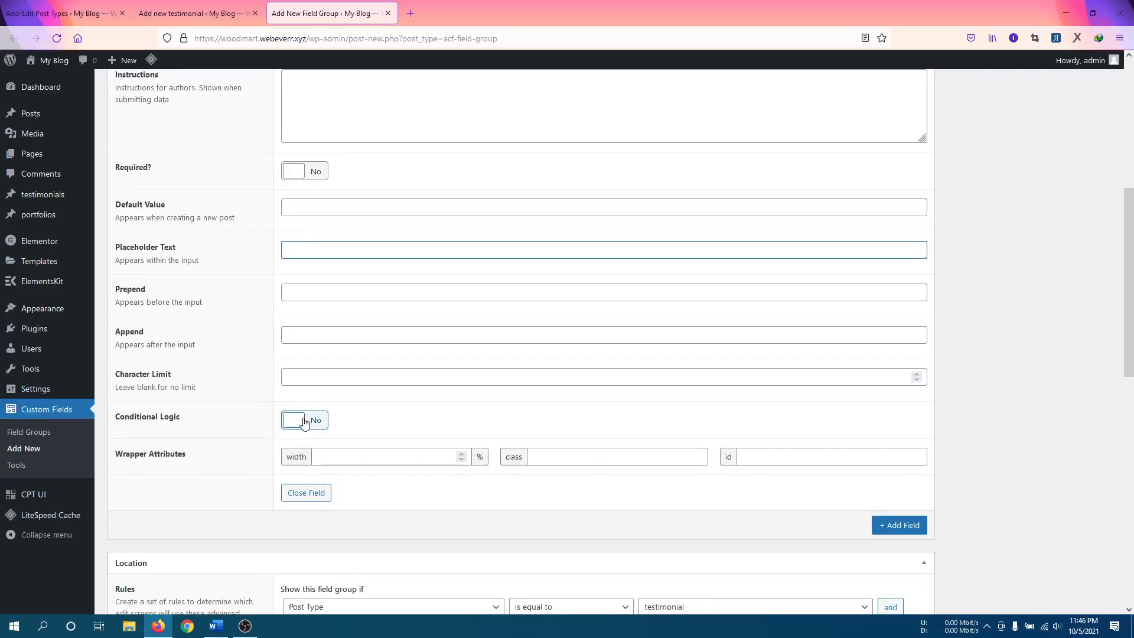
pyautogui.click(306, 381)
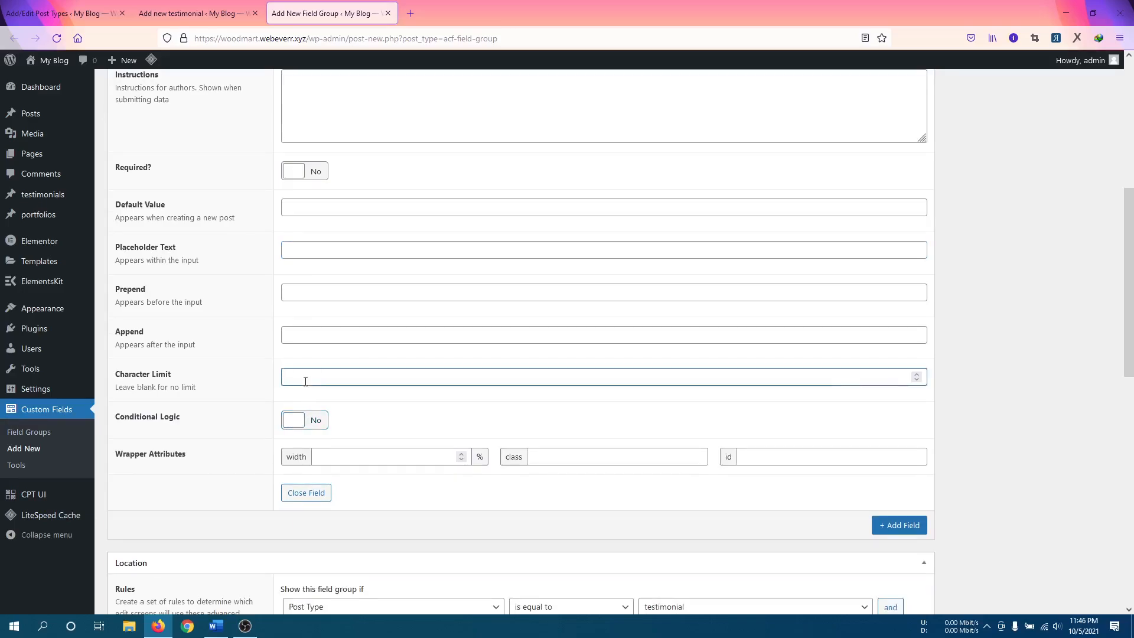
pyautogui.scroll(6, 340, 320)
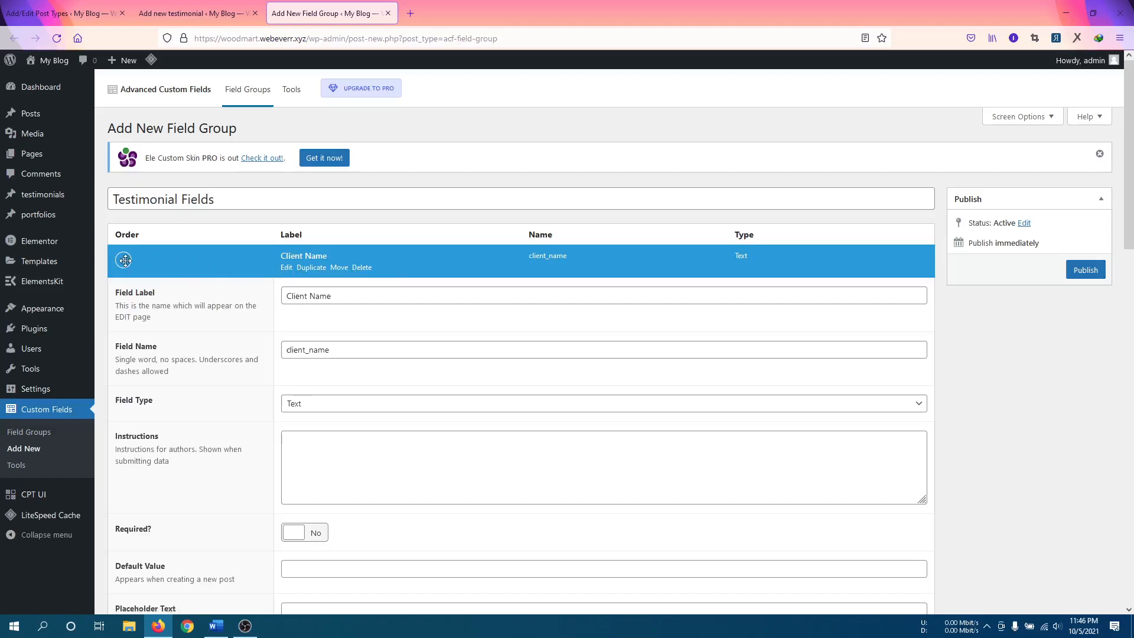
pyautogui.click(286, 268)
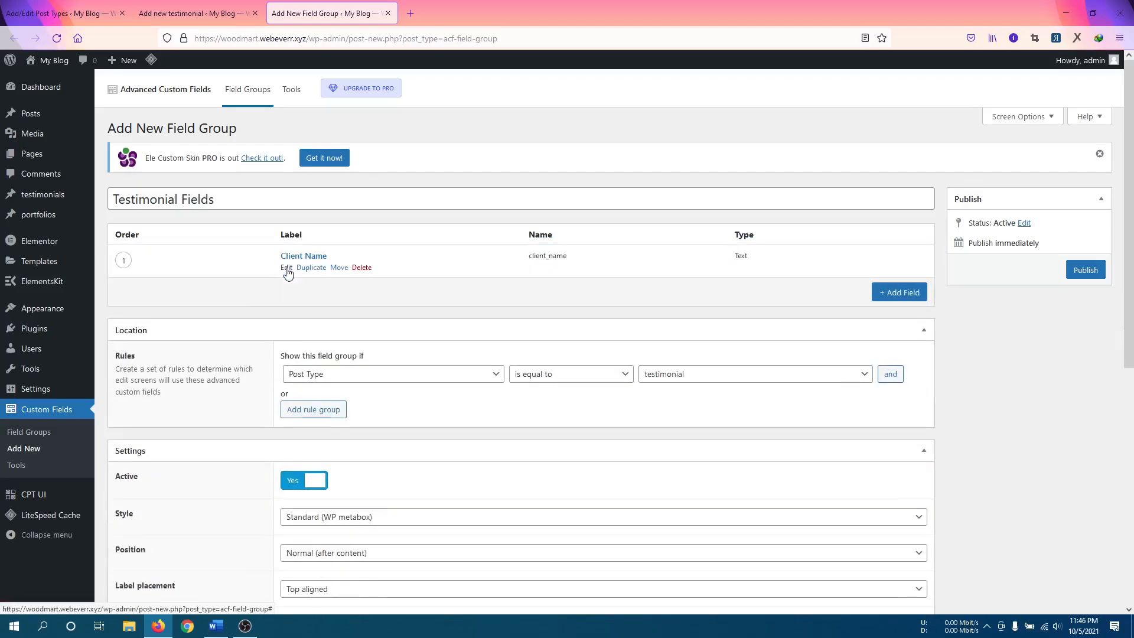
# Add a second text field labelled "Designation" and collapse its settings.
pyautogui.click(899, 292)
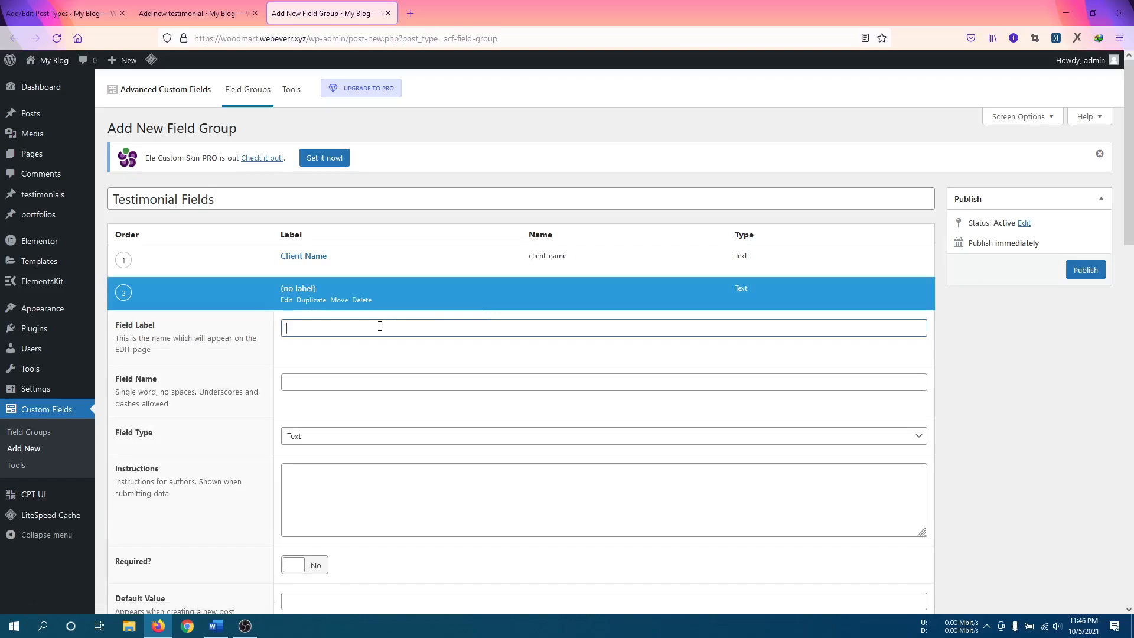
pyautogui.write('Designation')
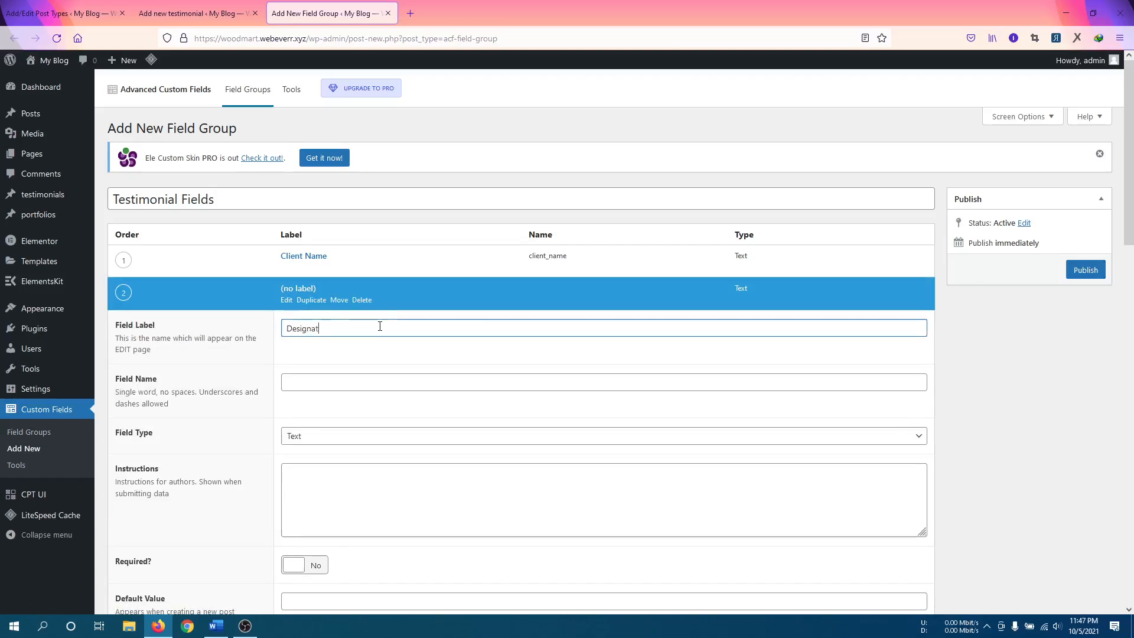
pyautogui.click(334, 366)
pyautogui.scroll(-3, 329, 370)
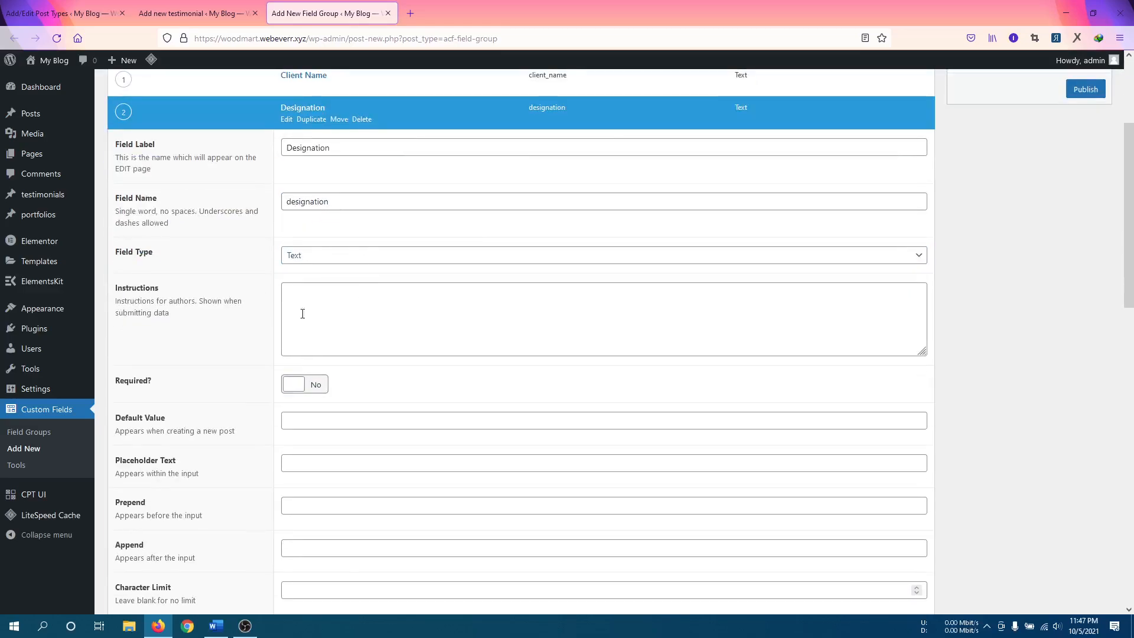
pyautogui.scroll(3, 305, 407)
pyautogui.click(287, 301)
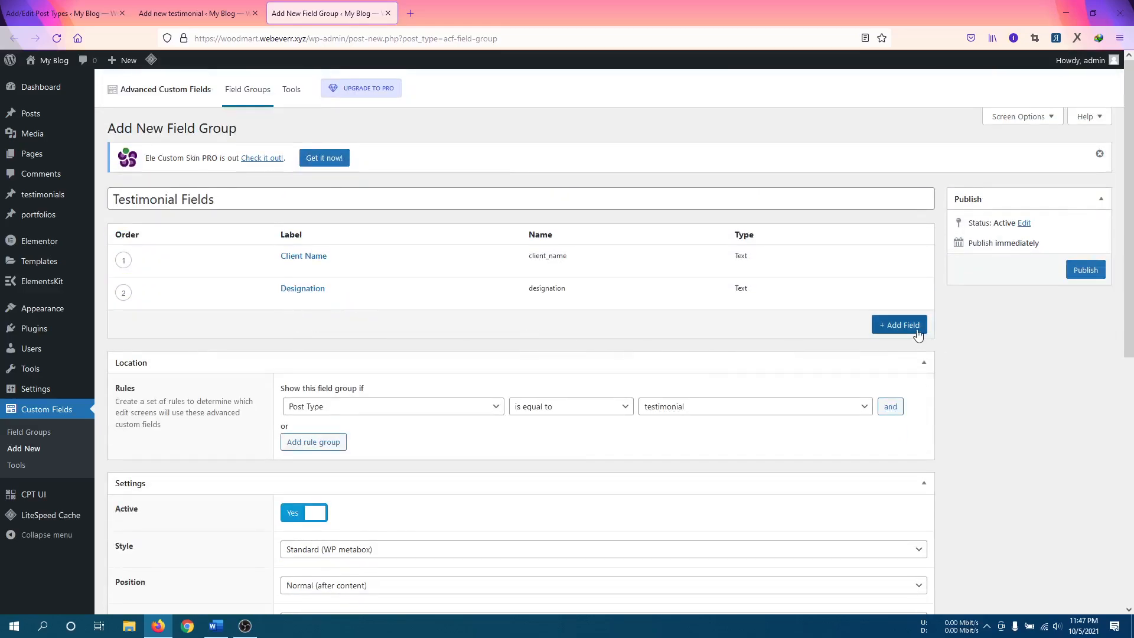
# Add a third, still unlabelled field to the field group.
pyautogui.click(892, 325)
pyautogui.scroll(-2, 296, 396)
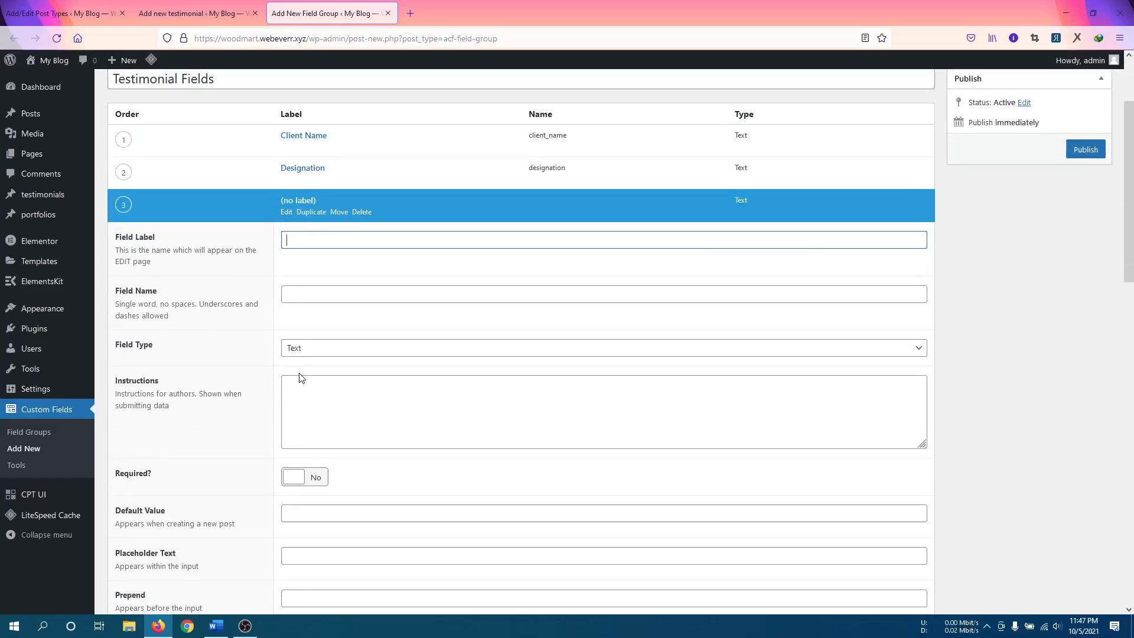
pyautogui.scroll(1, 300, 378)
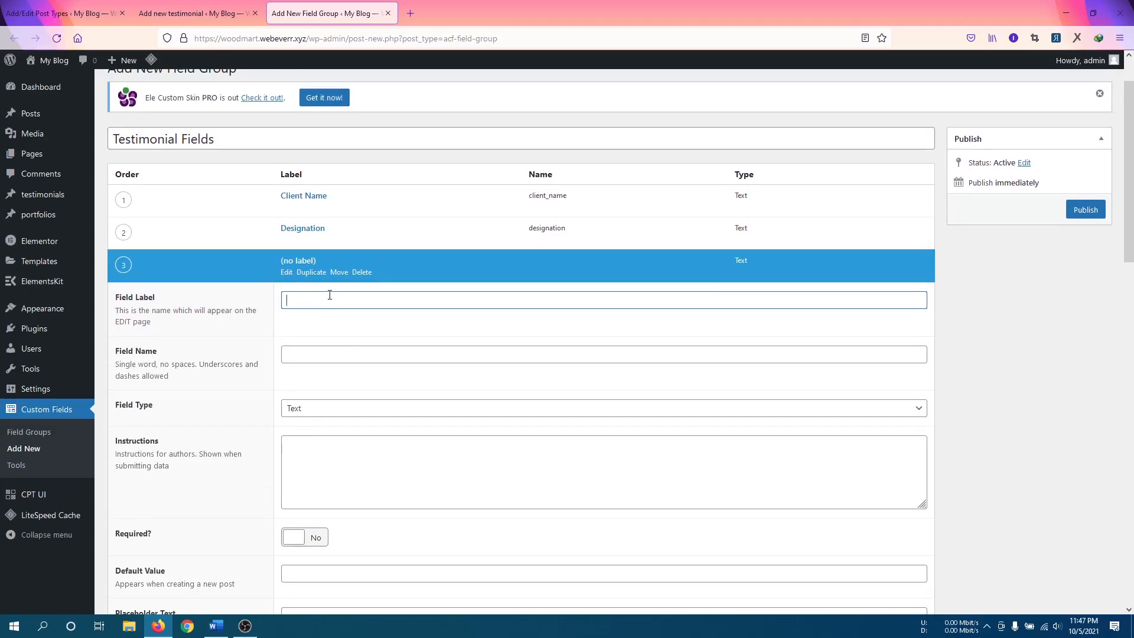
# Check the new testimonial form's title, content and featured image areas, and return to the field group.
pyautogui.click(195, 13)
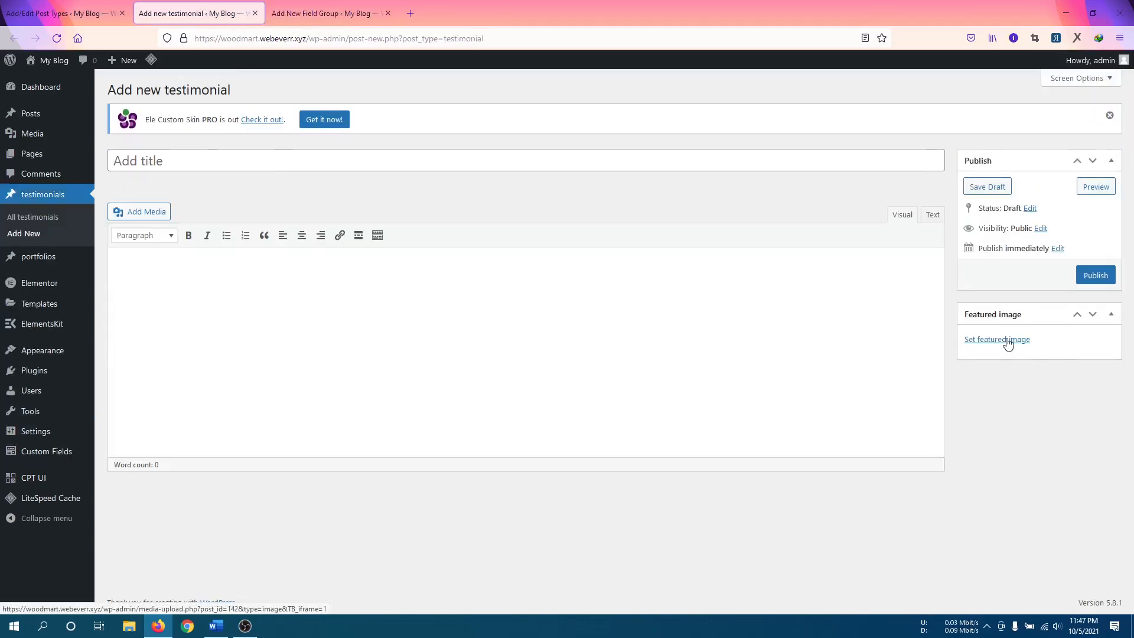
pyautogui.click(258, 314)
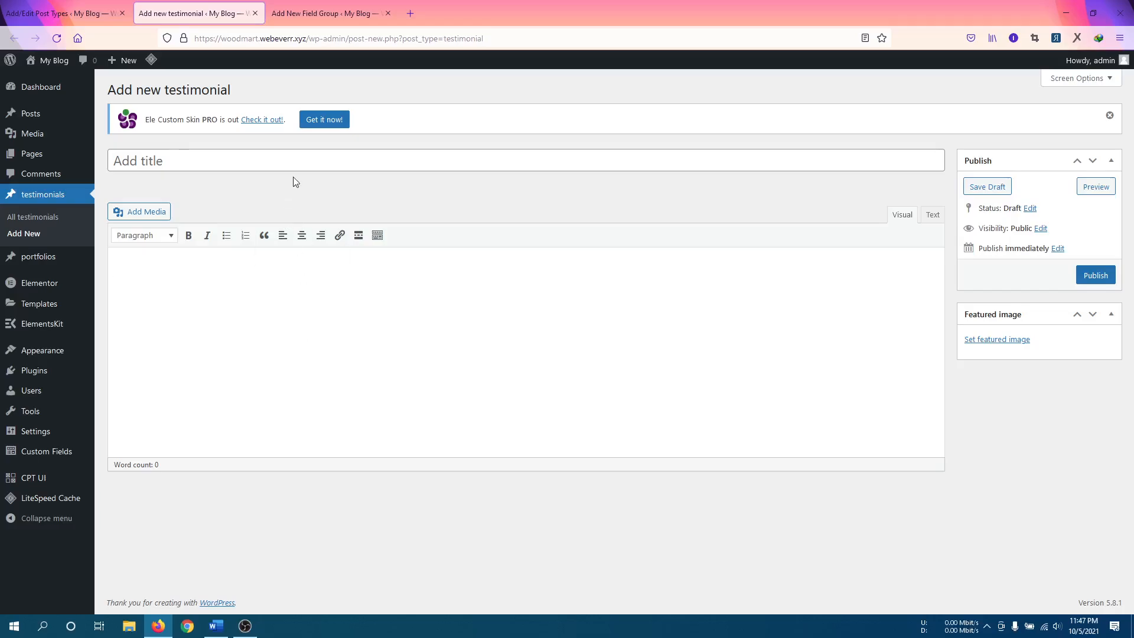
pyautogui.click(312, 16)
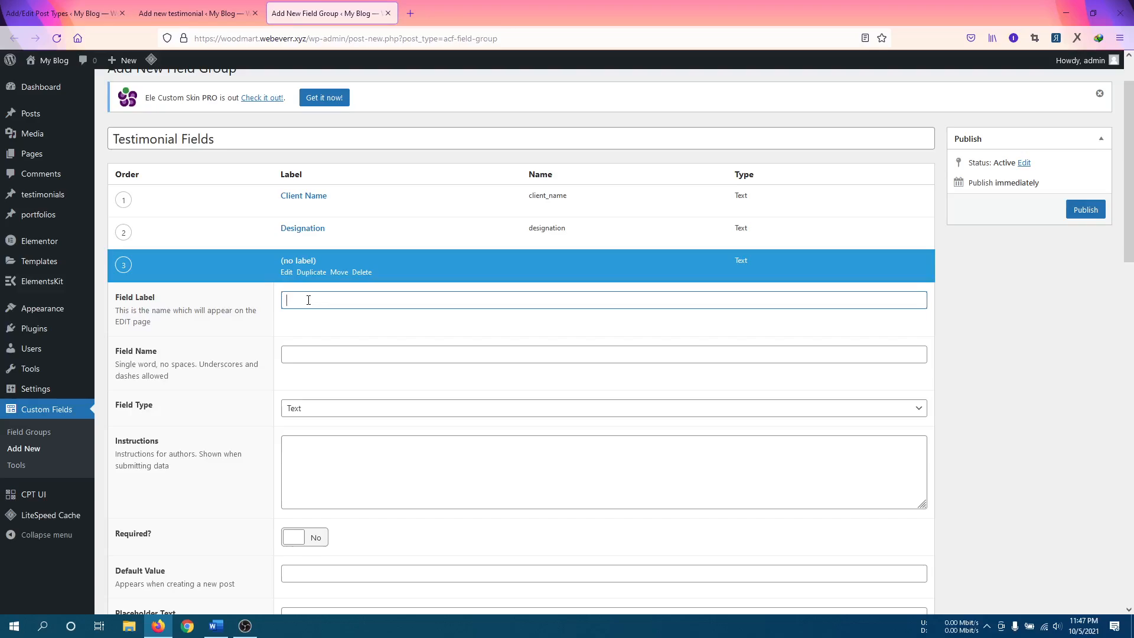
# Examine the whole list of available field types for the third field and close it without choosing one.
pyautogui.scroll(-1, 310, 304)
pyautogui.click(333, 352)
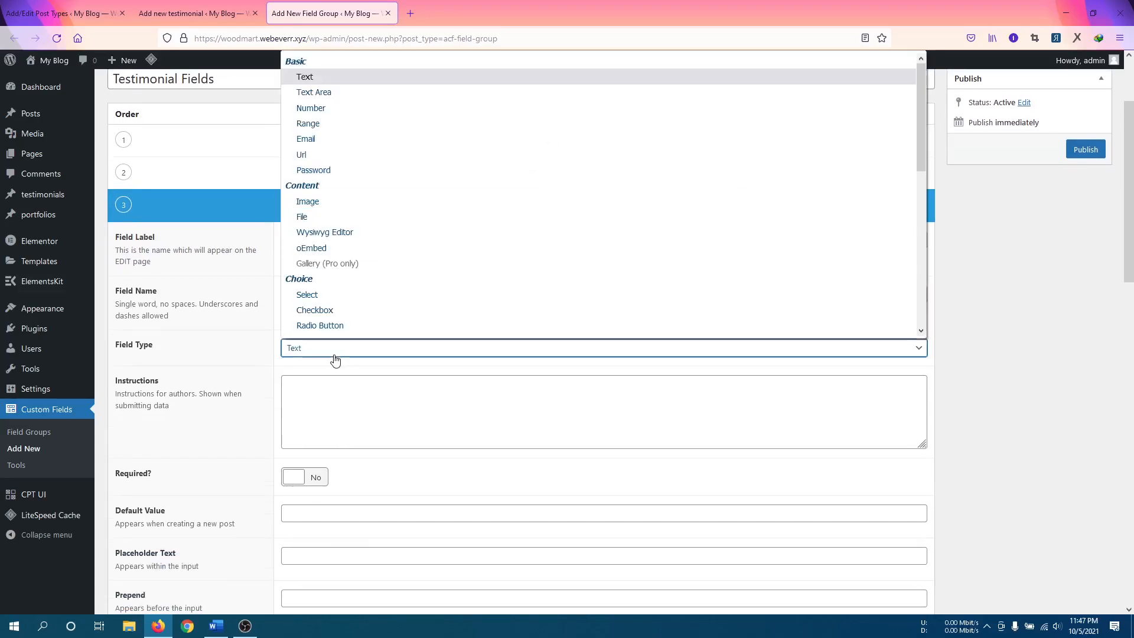
pyautogui.scroll(-1, 355, 306)
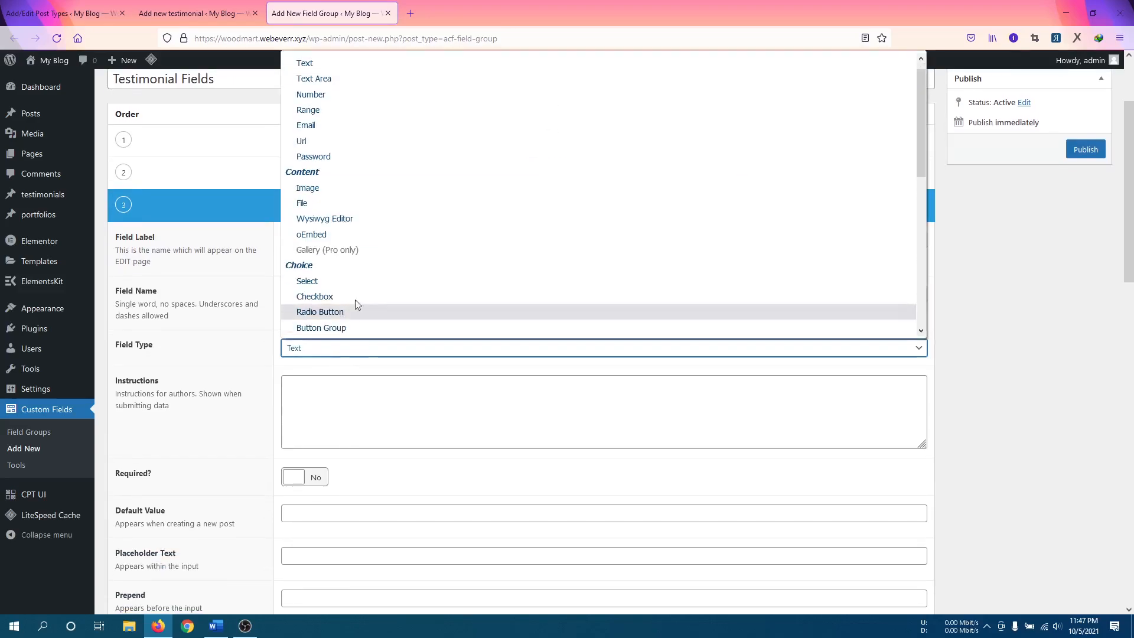
pyautogui.scroll(-5, 374, 208)
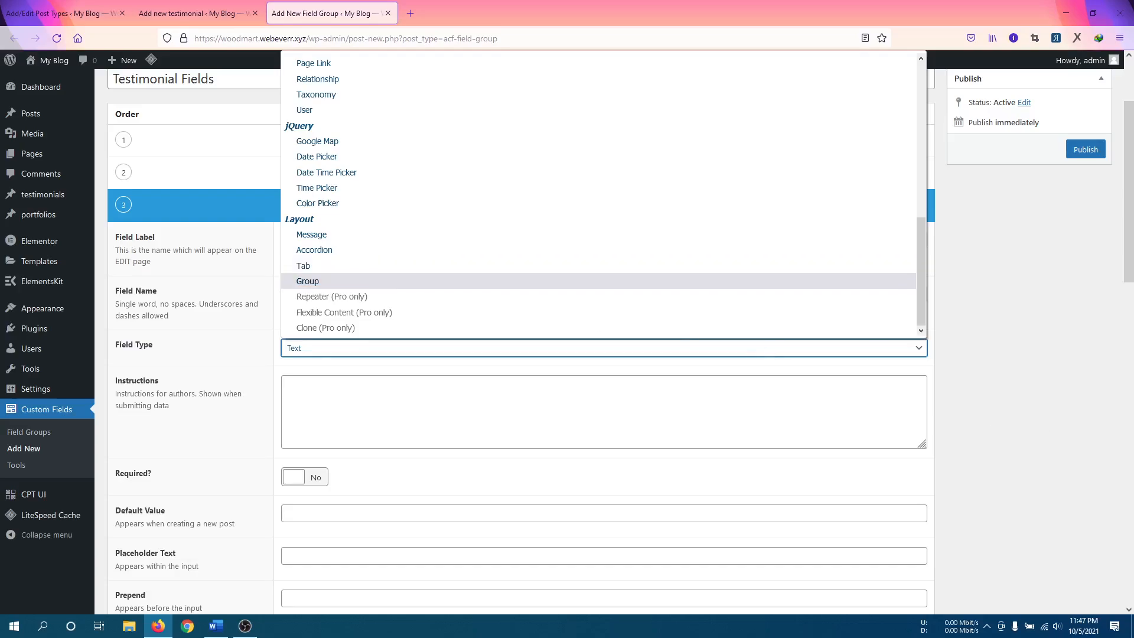
pyautogui.press('Escape')
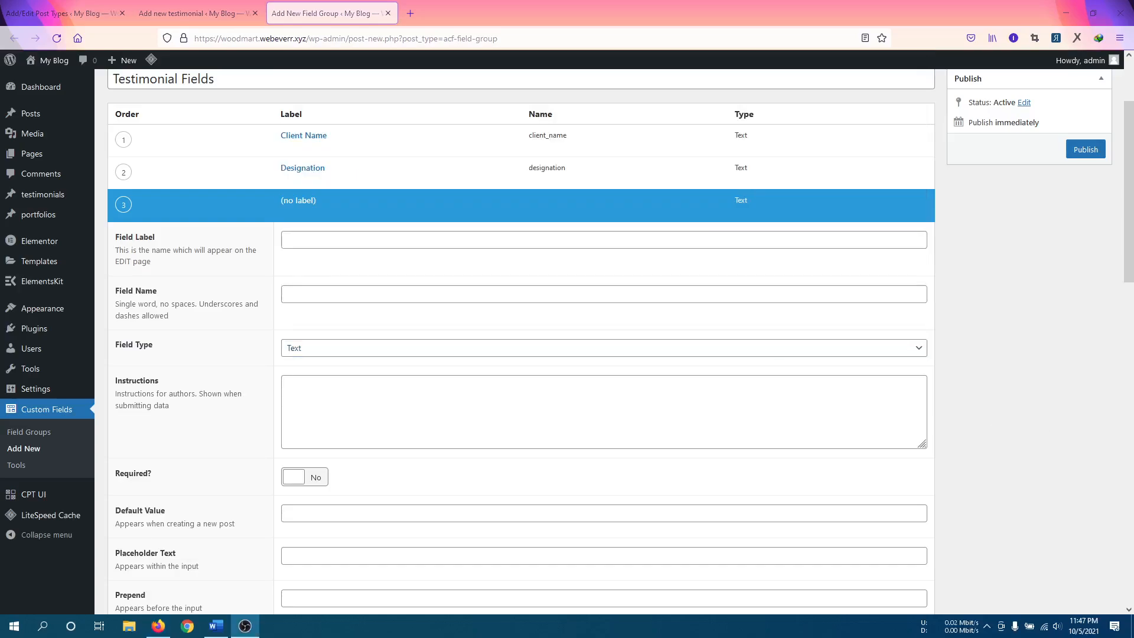
# Set the third field's type to Number and review the settings offered for that type.
pyautogui.click(328, 359)
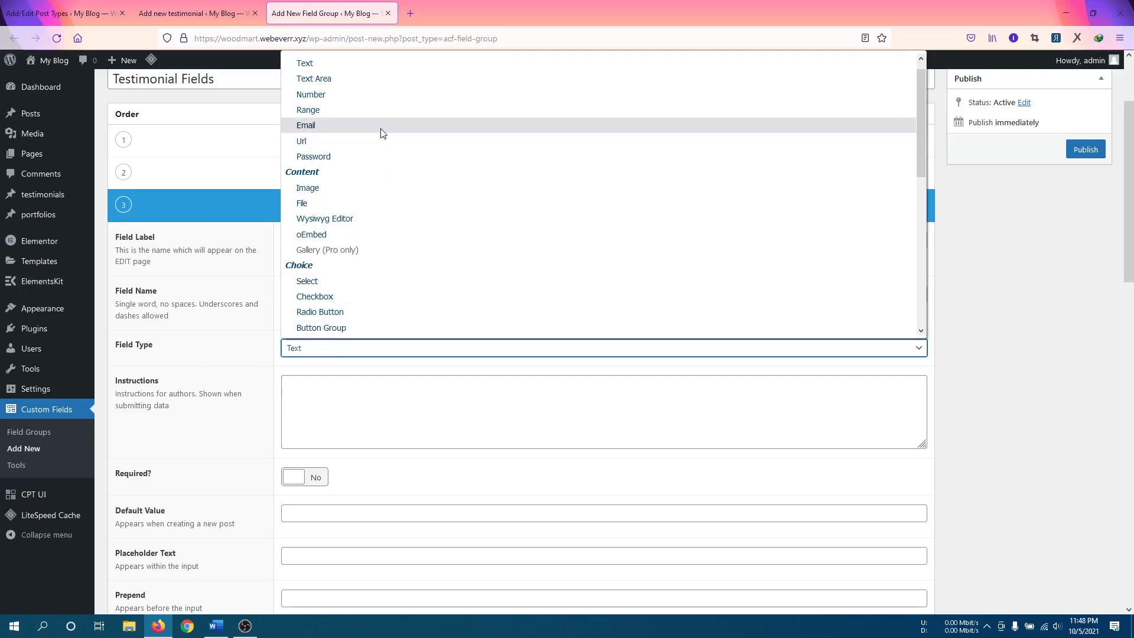
pyautogui.scroll(1, 373, 140)
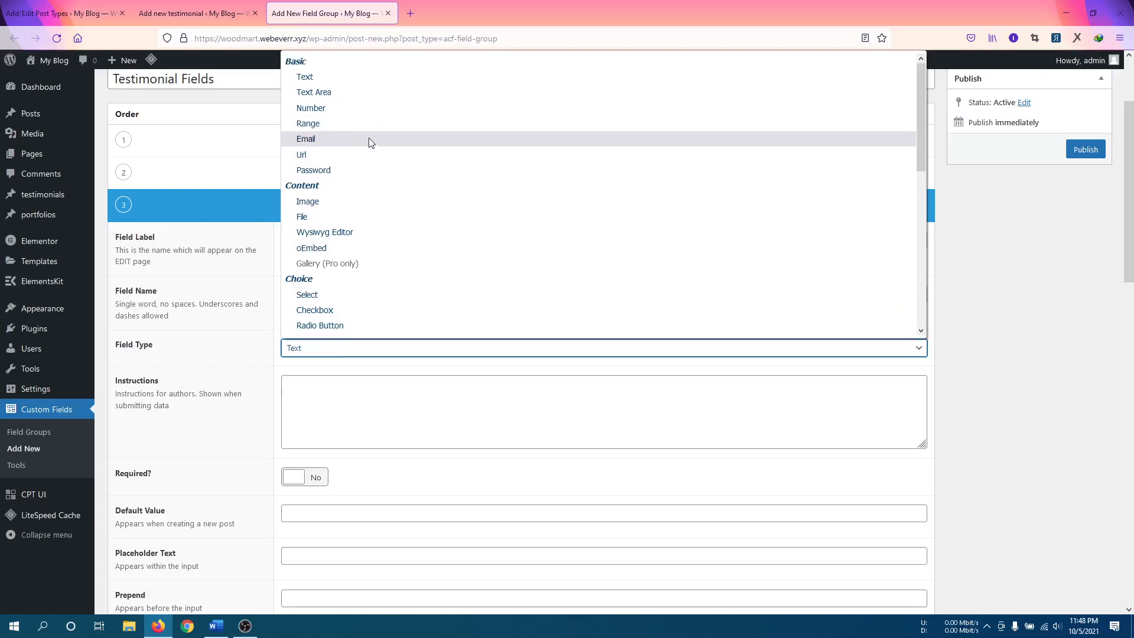
pyautogui.click(335, 113)
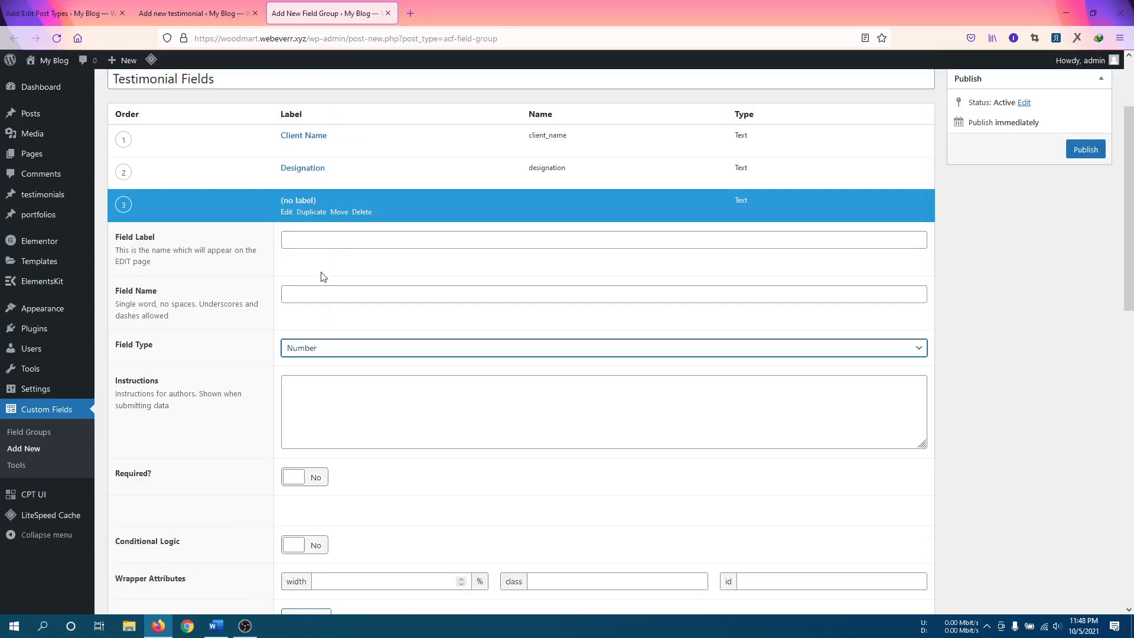
pyautogui.scroll(-1, 329, 282)
pyautogui.scroll(-2, 329, 281)
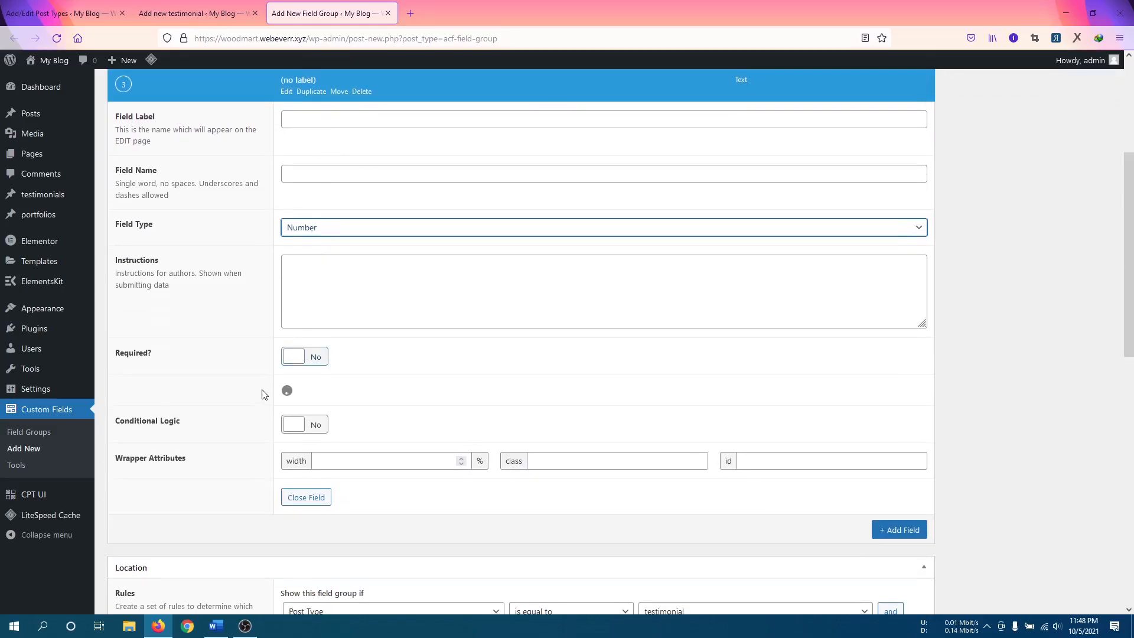
pyautogui.scroll(-3, 245, 389)
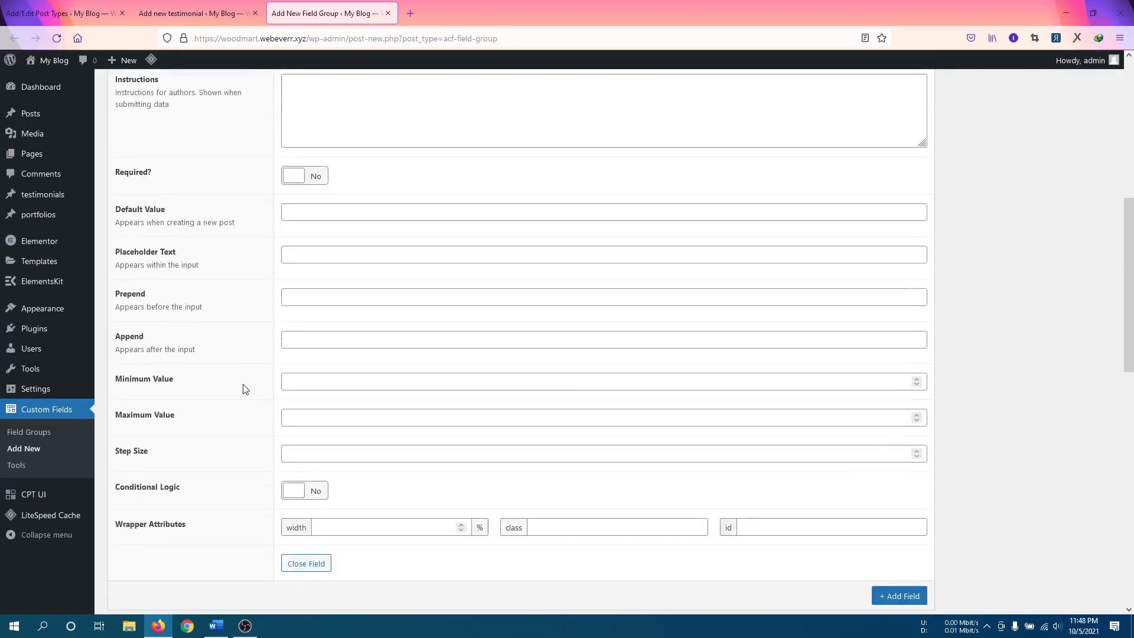
# Set the number field's minimum value to 1 and its maximum value to 5.
pyautogui.click(293, 379)
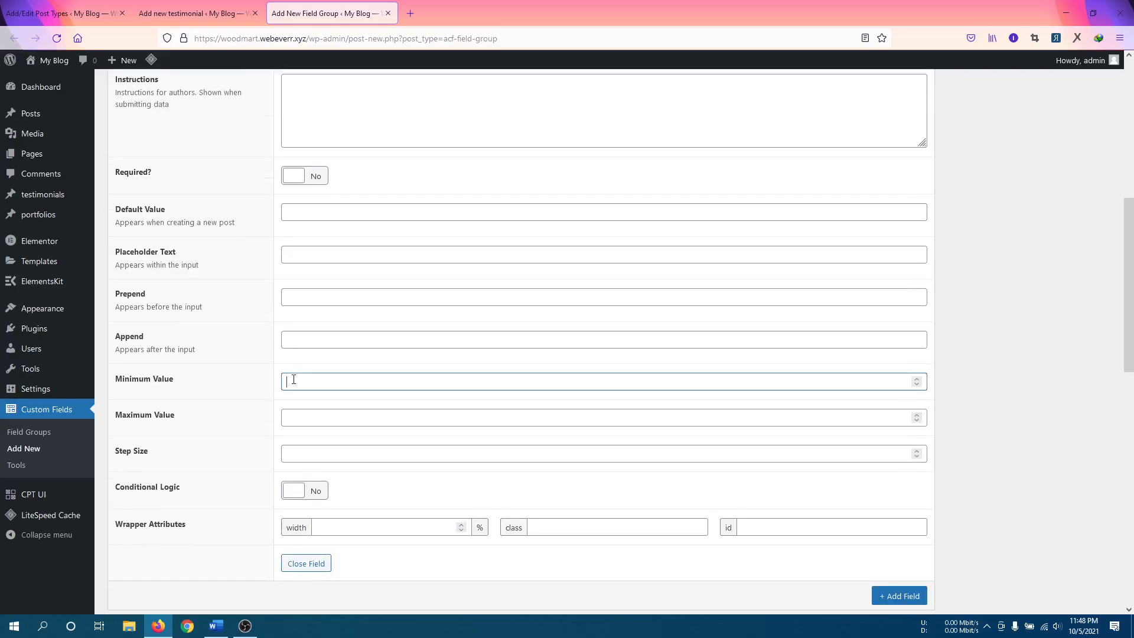
pyautogui.click(308, 418)
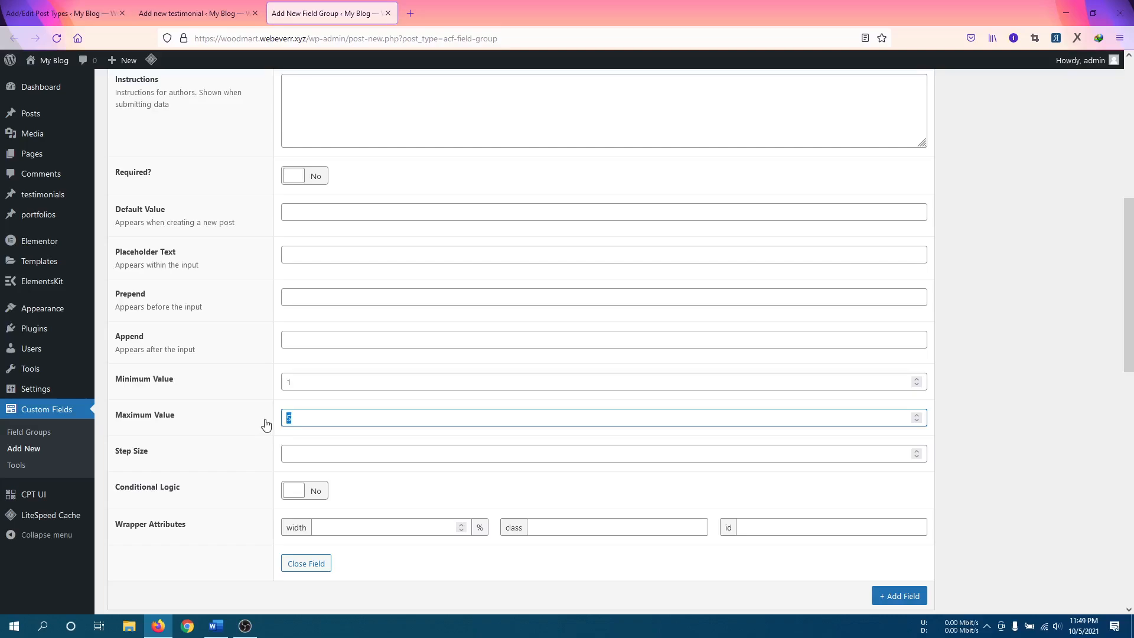
pyautogui.click(257, 430)
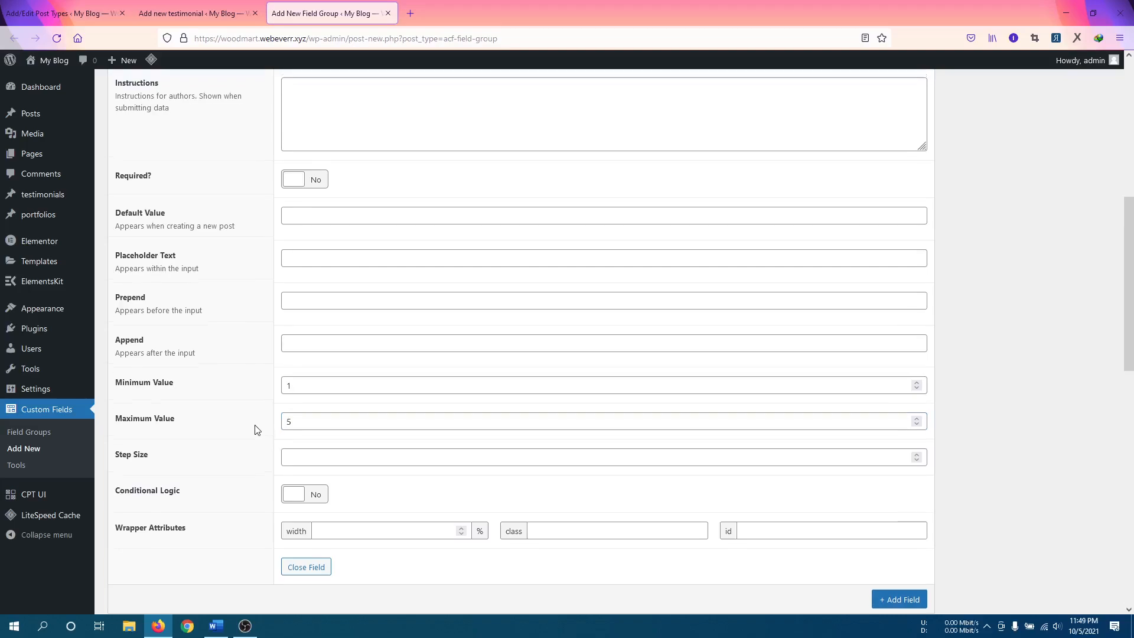
# Look through the third field's available field types once more and keep Number as the type.
pyautogui.scroll(6, 253, 431)
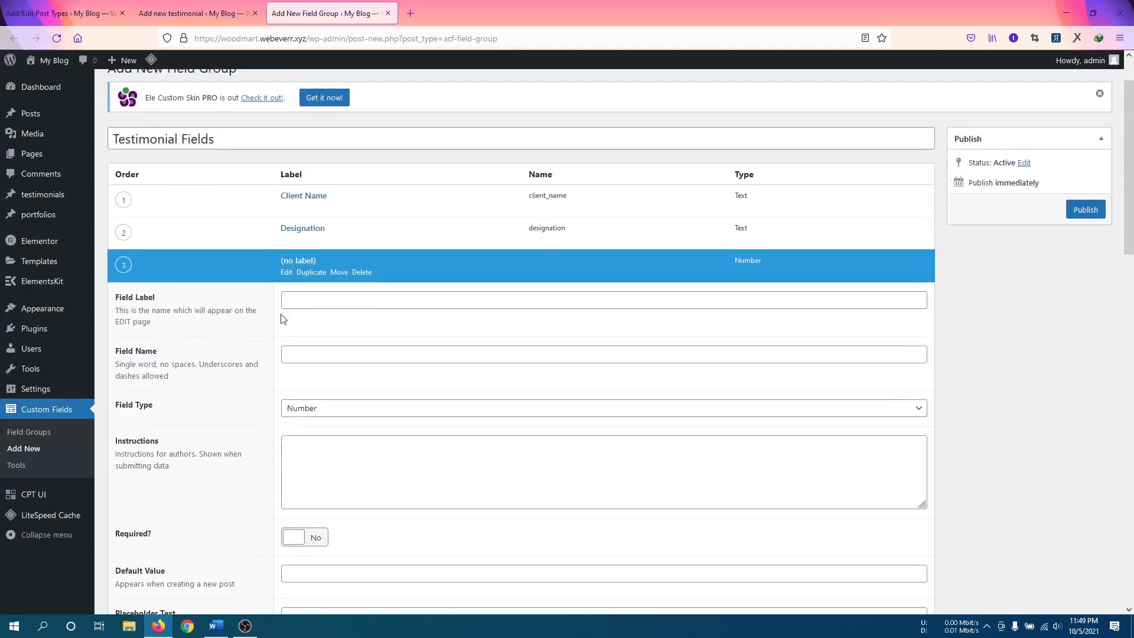
pyautogui.click(312, 407)
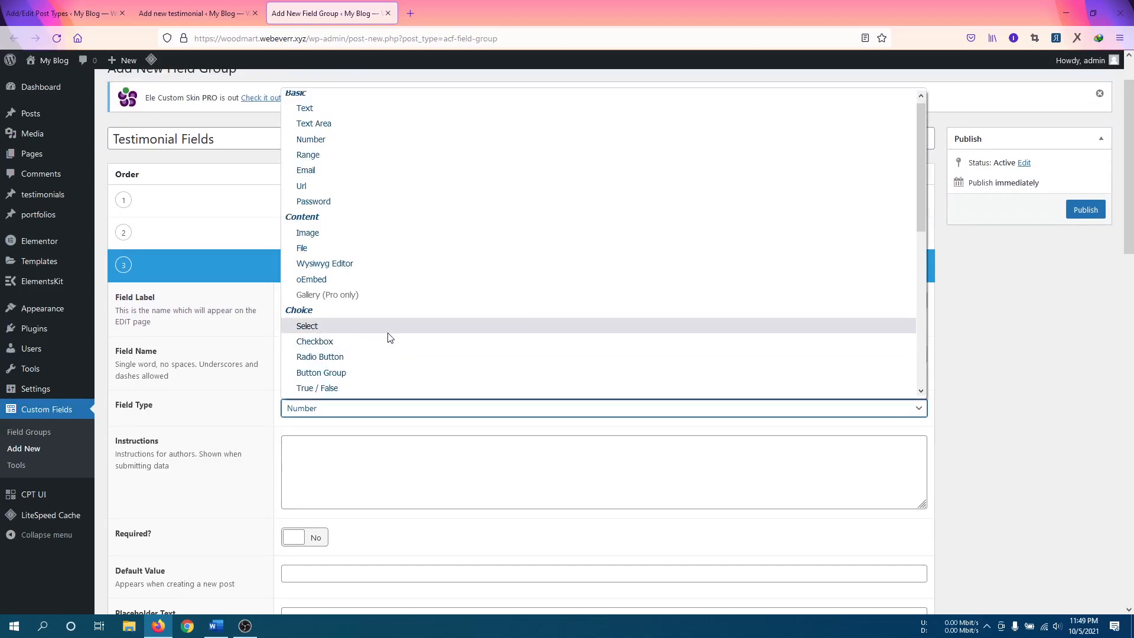
pyautogui.scroll(-2, 390, 338)
pyautogui.scroll(-2, 390, 337)
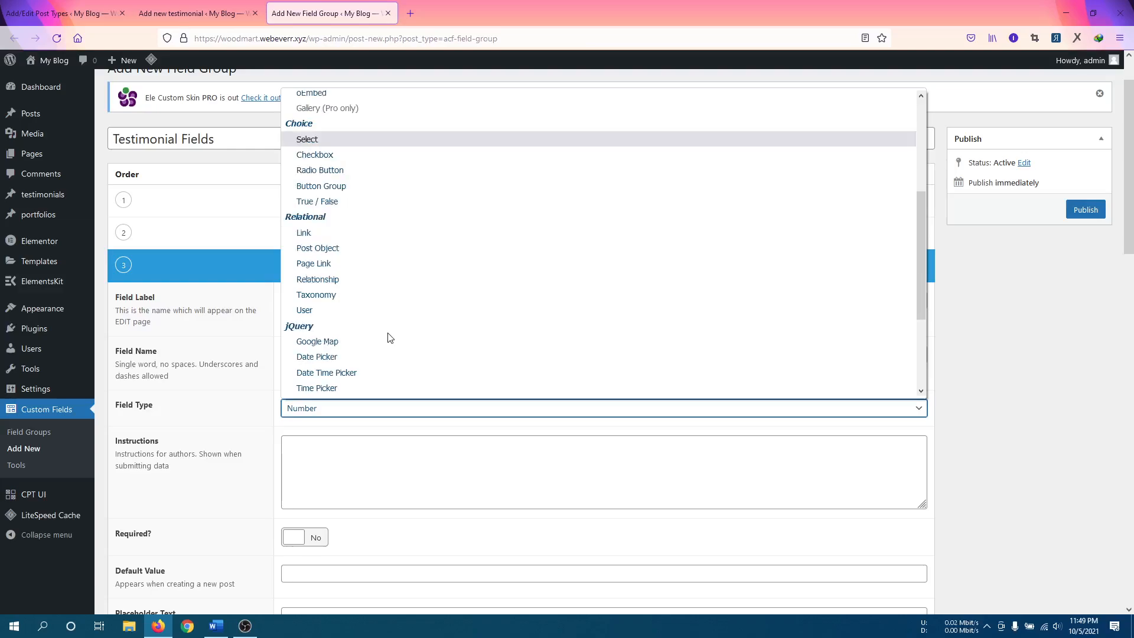
pyautogui.scroll(-2, 390, 337)
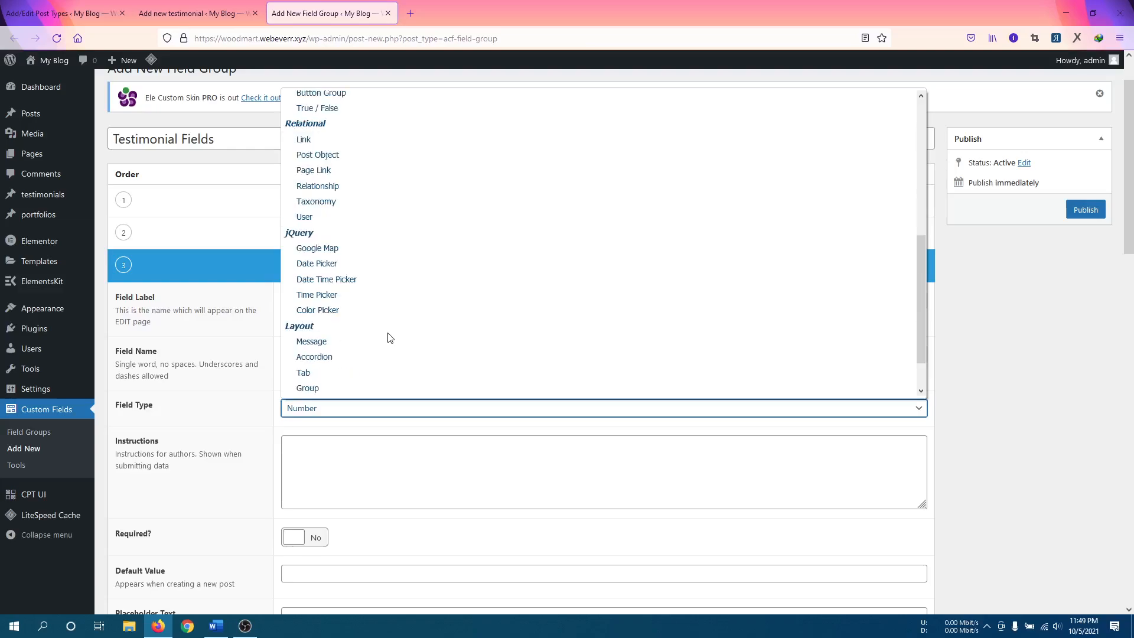
pyautogui.scroll(-1, 390, 337)
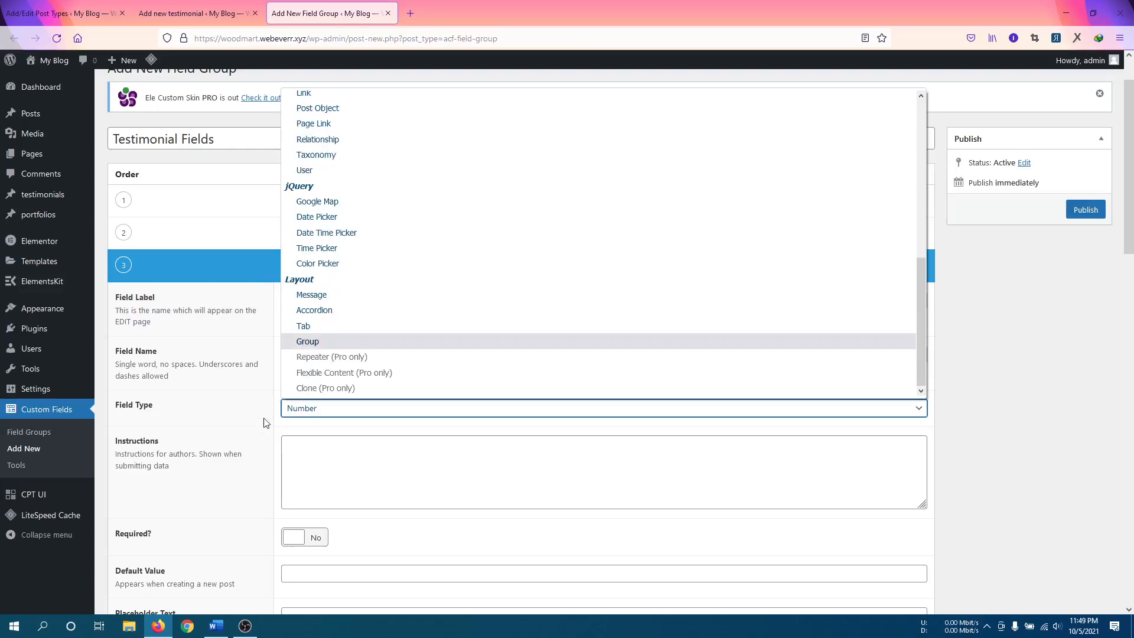
pyautogui.click(247, 424)
# Label the third field "Rating Out of 5" and collapse its settings.
pyautogui.click(322, 303)
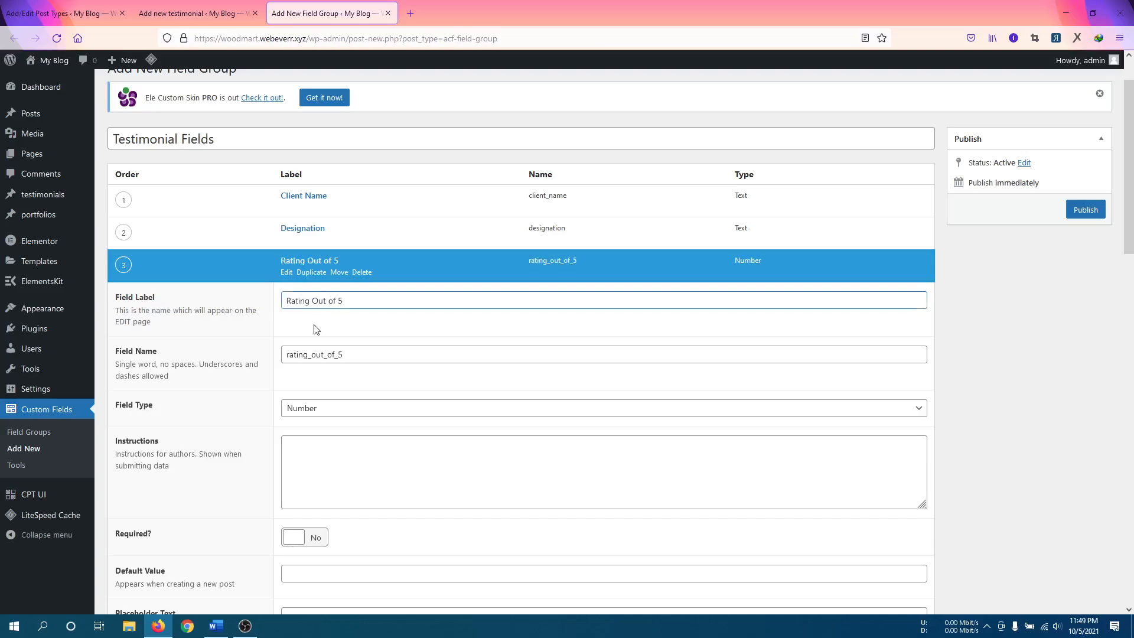
pyautogui.click(285, 274)
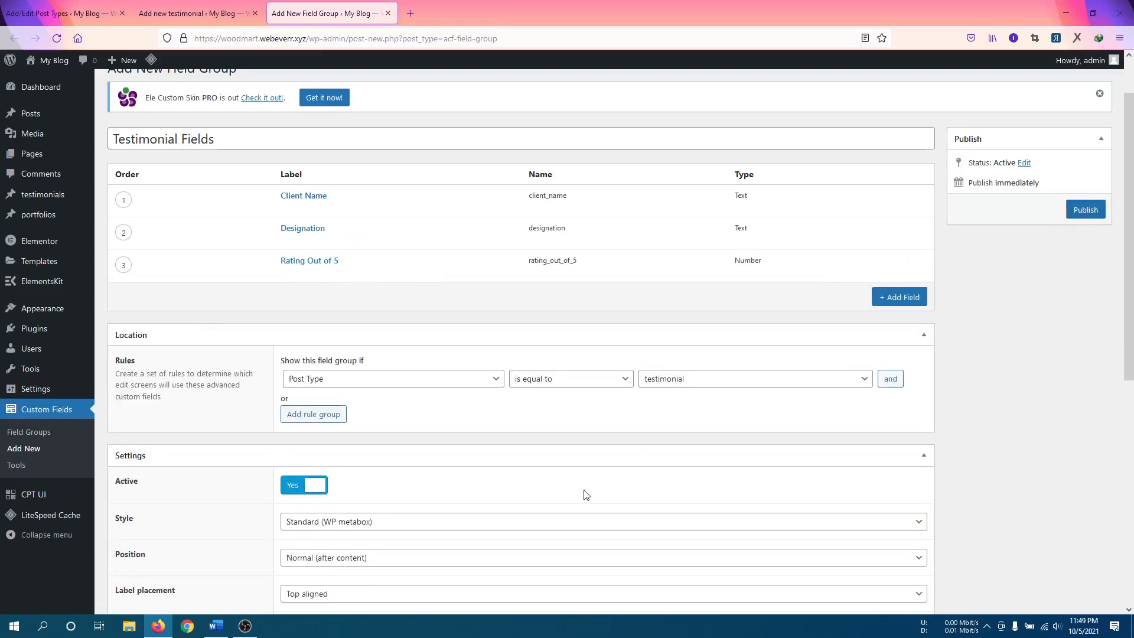
# Review the field group's location rule and Hide on screen options, and publish the Testimonial Fields group.
pyautogui.scroll(-3, 413, 354)
pyautogui.scroll(-3, 392, 374)
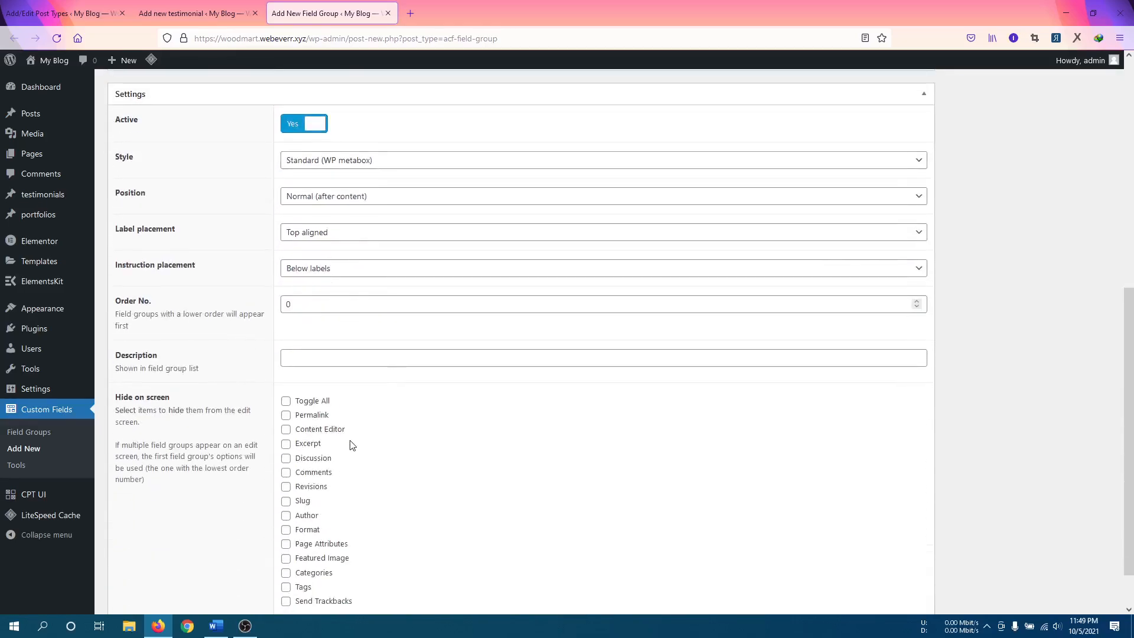
pyautogui.scroll(-1, 353, 445)
pyautogui.scroll(4, 680, 246)
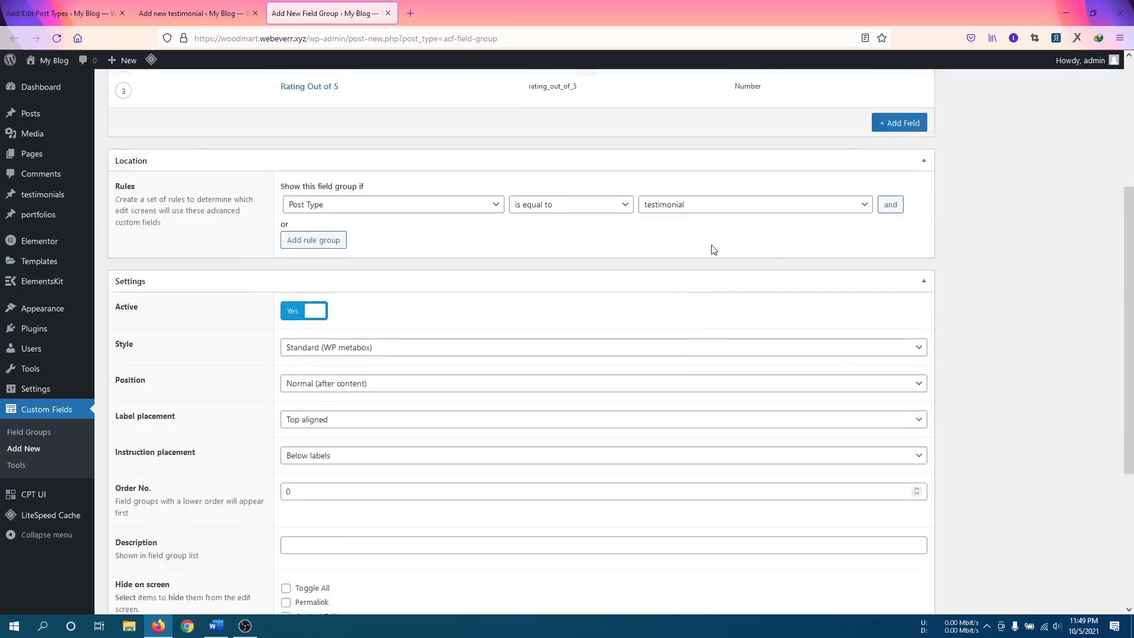
pyautogui.scroll(3, 827, 366)
pyautogui.scroll(-7, 549, 459)
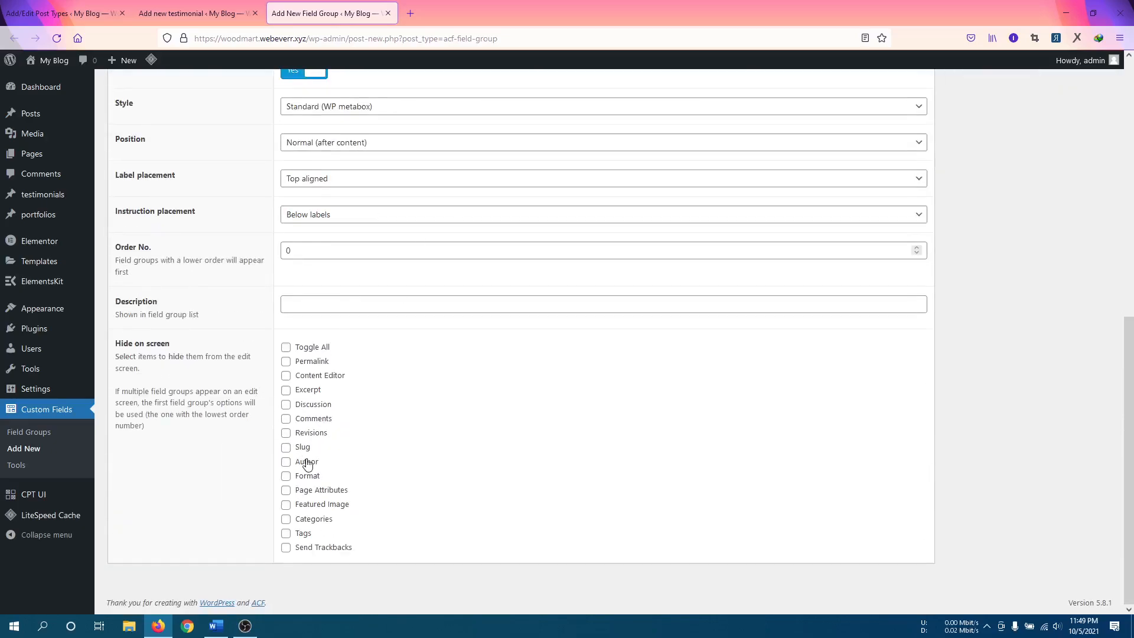
pyautogui.scroll(7, 577, 377)
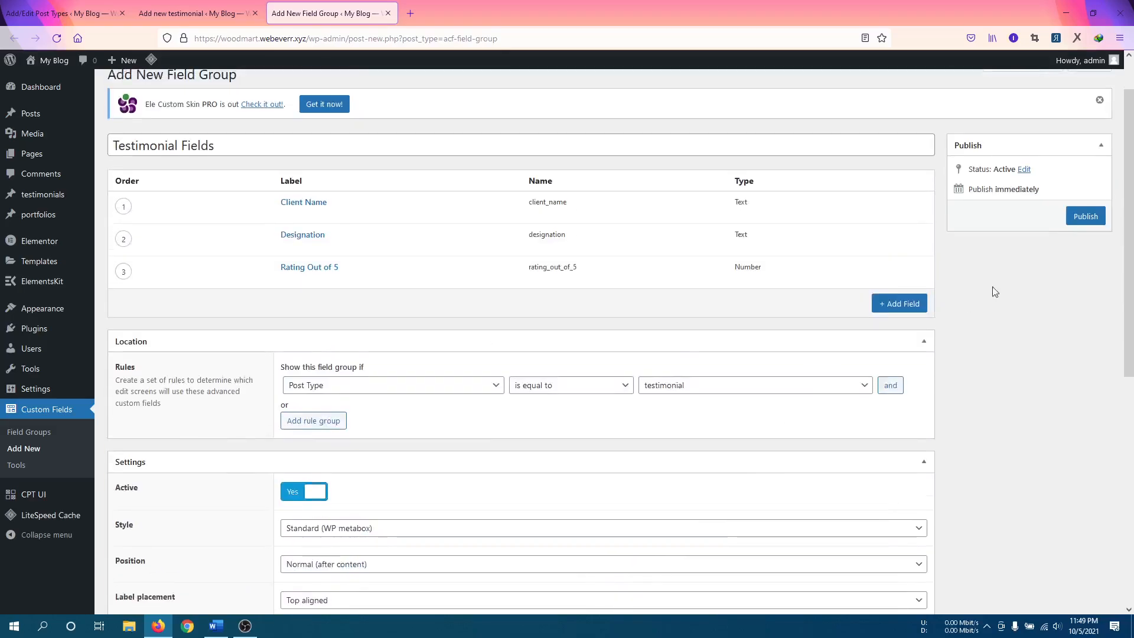
pyautogui.click(1072, 218)
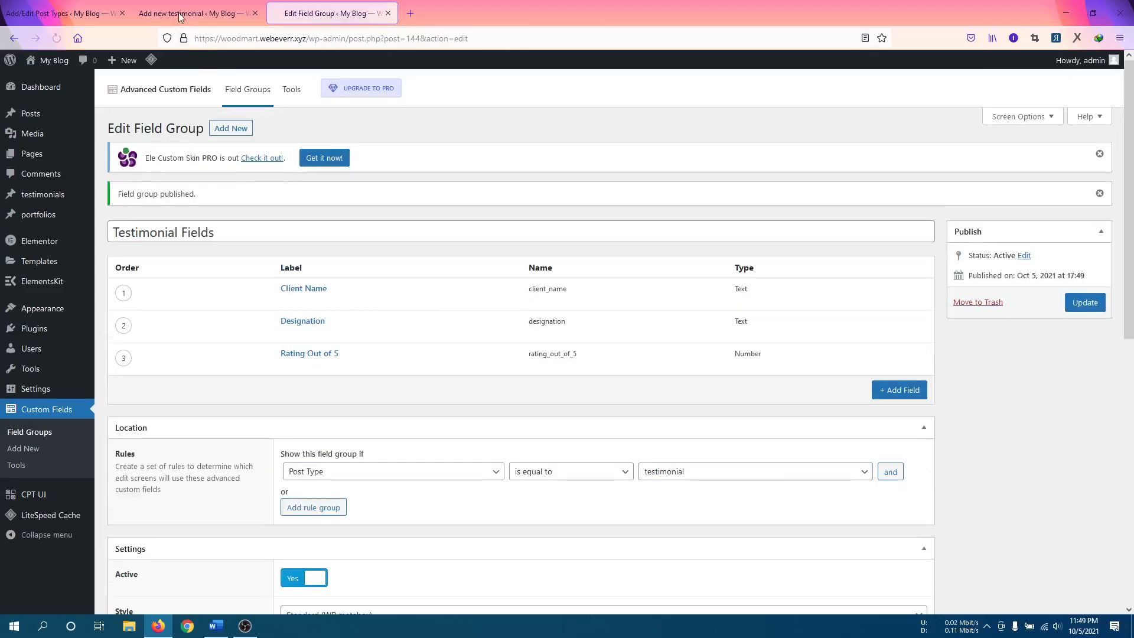
# Reload the new testimonial form, enter the client's full name as the title and place the cursor in the content area.
pyautogui.click(181, 16)
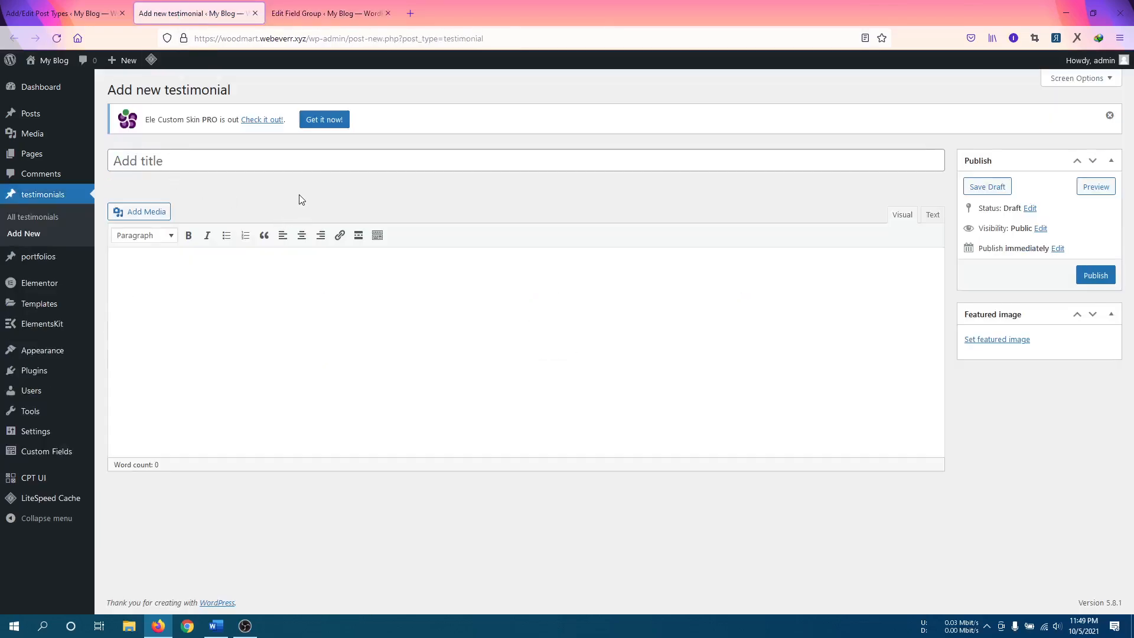
pyautogui.press('F5')
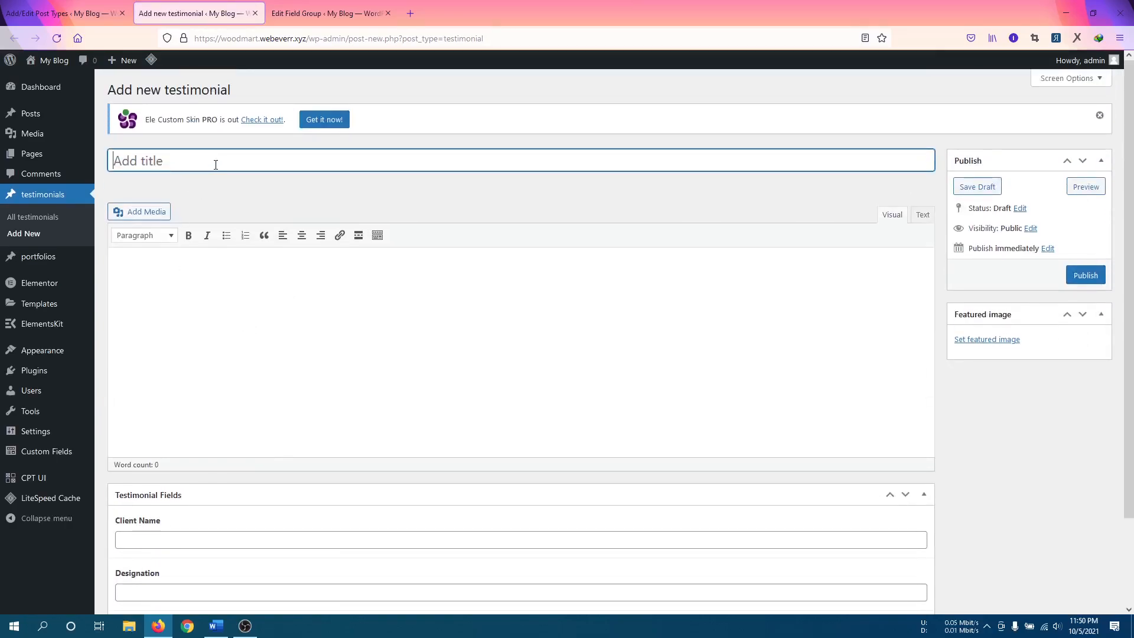
pyautogui.write('Jo')
pyautogui.write('hon ')
pyautogui.write('Doe')
pyautogui.click(274, 261)
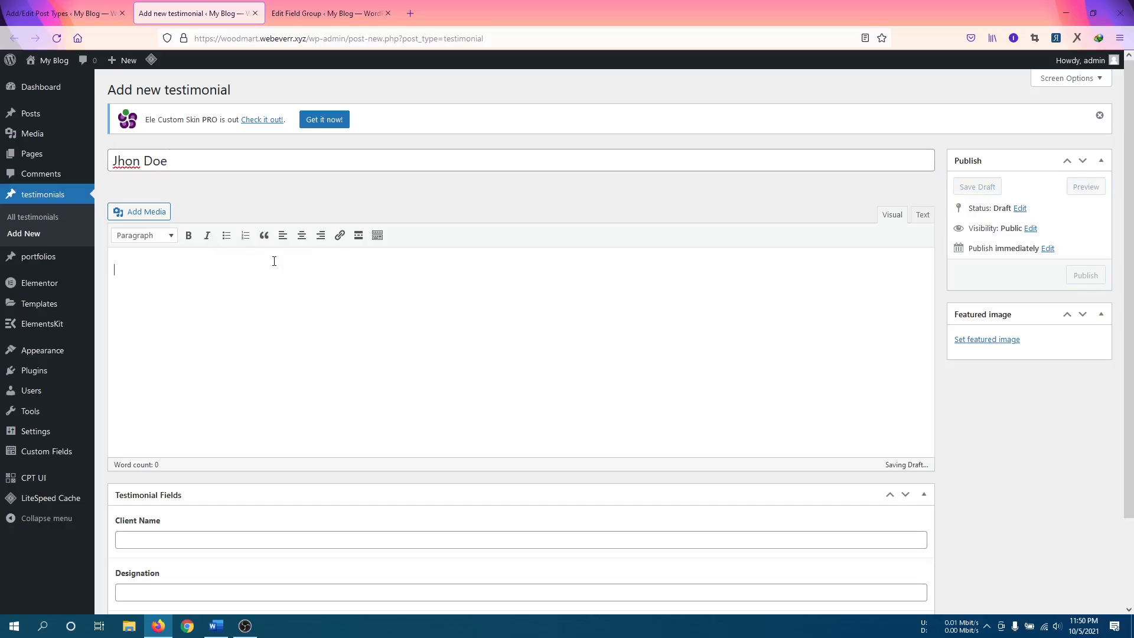
# Open instructory.net in a new tab and examine how its Learners Testimonial section presents each testimonial.
pyautogui.click(410, 13)
pyautogui.click(420, 38)
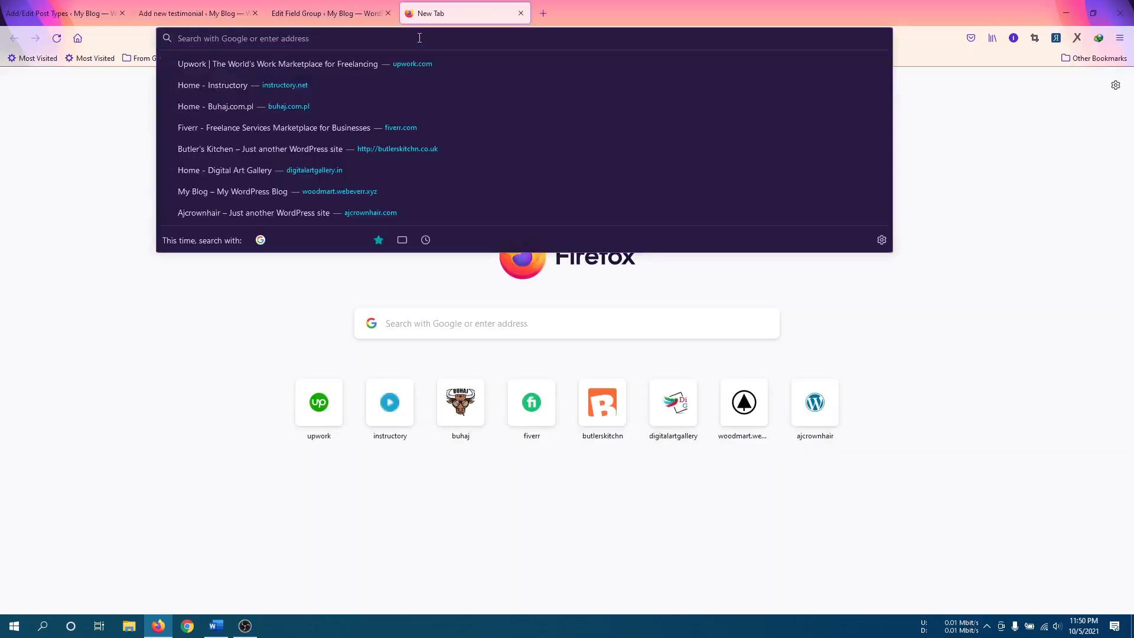
pyautogui.click(399, 396)
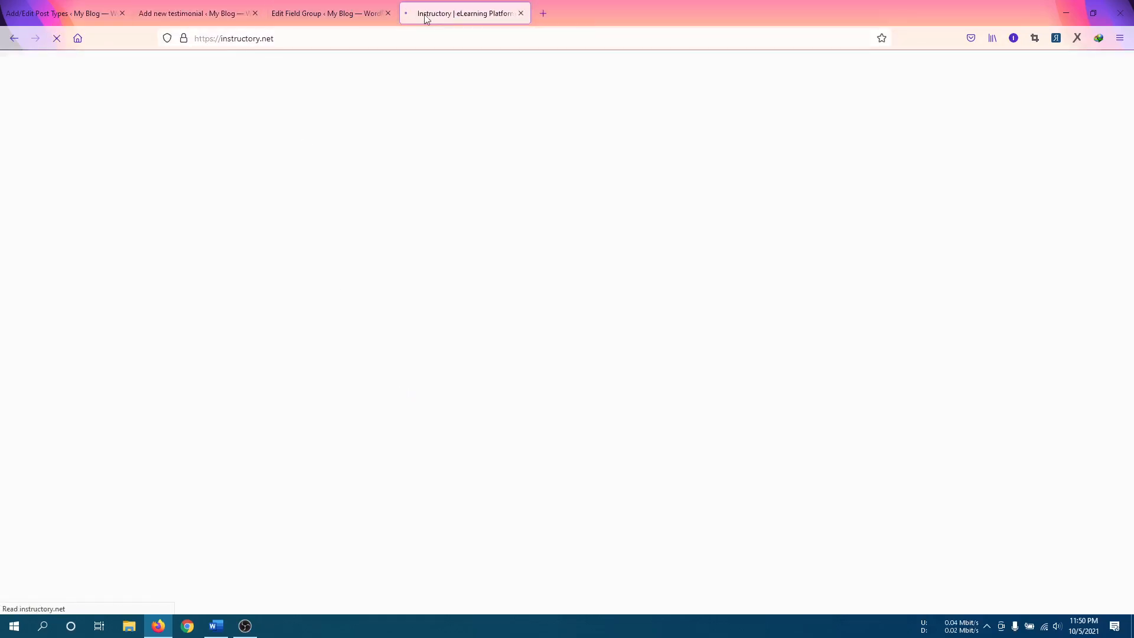
pyautogui.scroll(-2, 1083, 151)
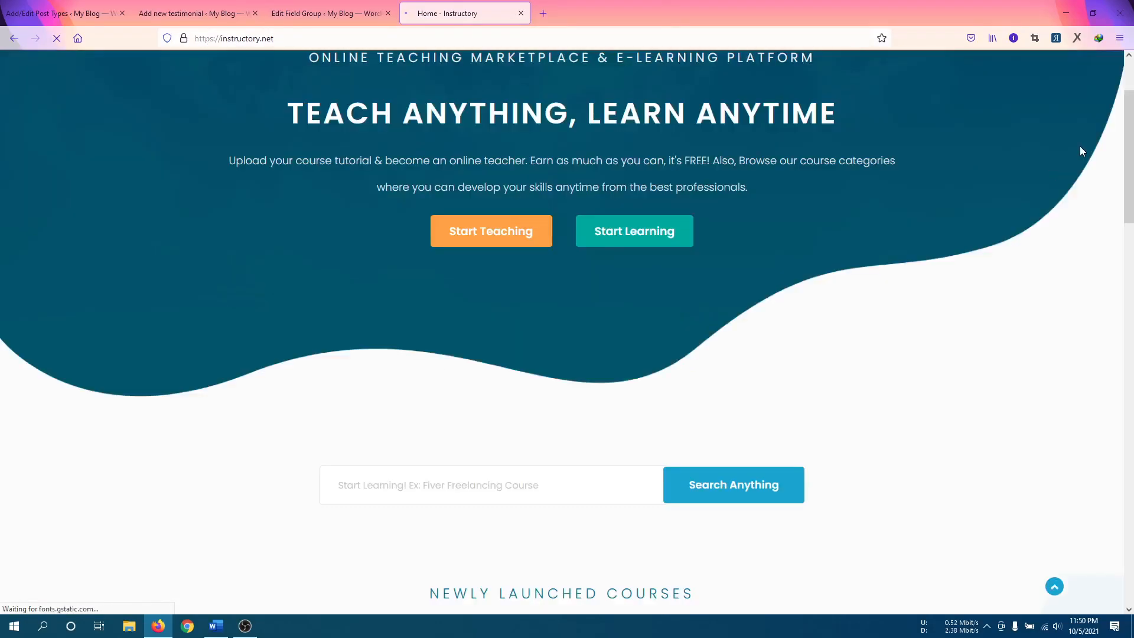
pyautogui.scroll(-15, 1083, 151)
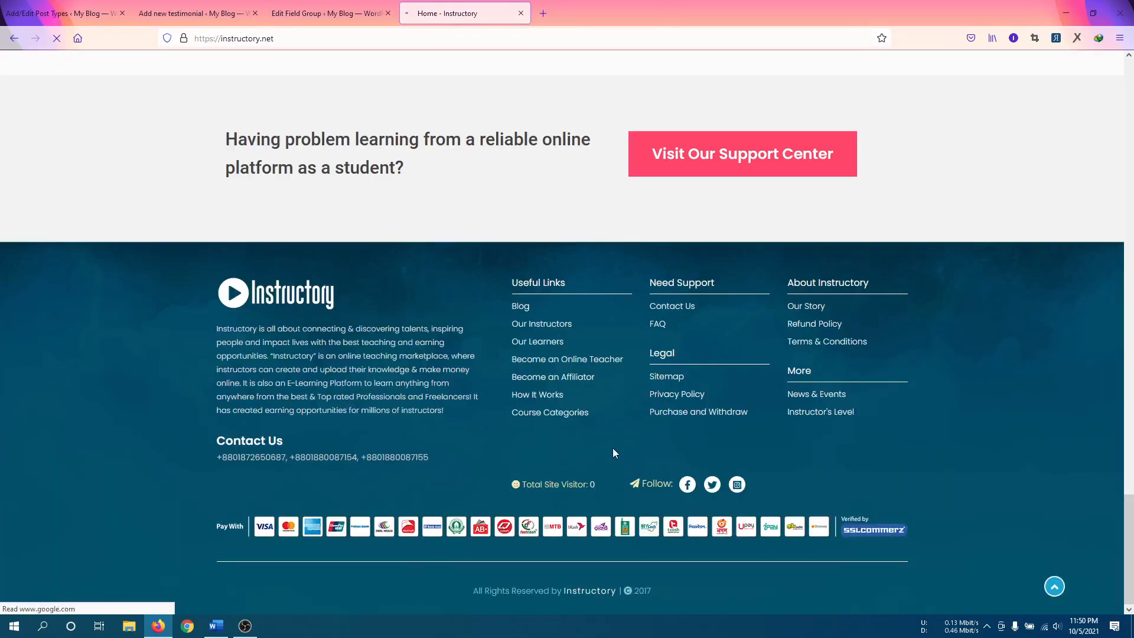
pyautogui.scroll(15, 453, 317)
pyautogui.scroll(-6, 474, 324)
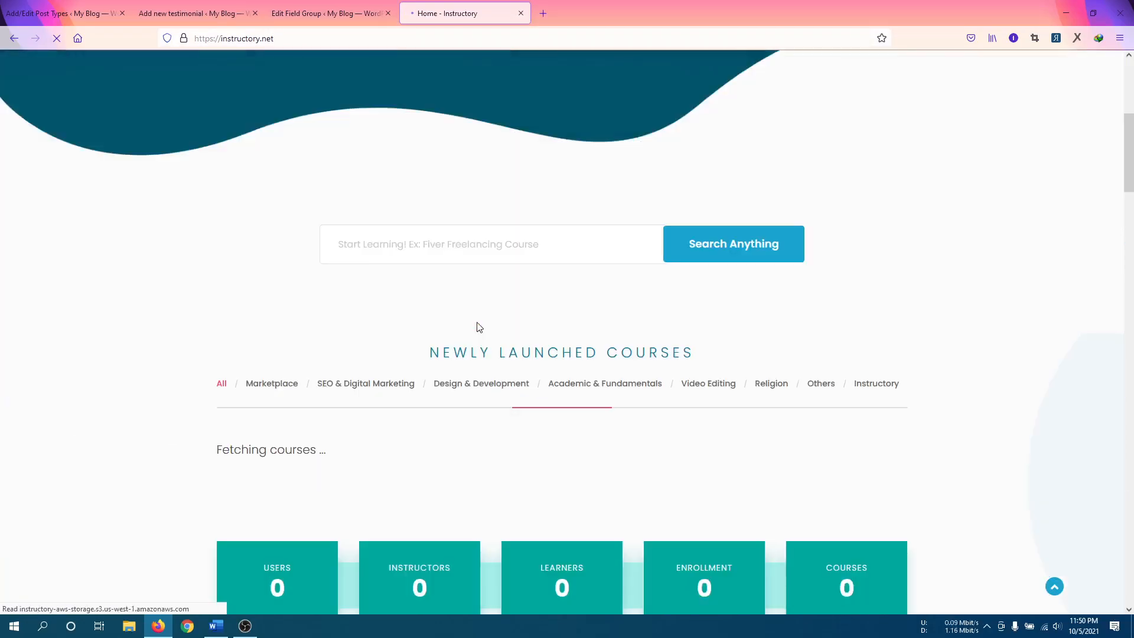
pyautogui.scroll(-9, 479, 327)
pyautogui.scroll(3, 479, 327)
pyautogui.scroll(-15, 479, 327)
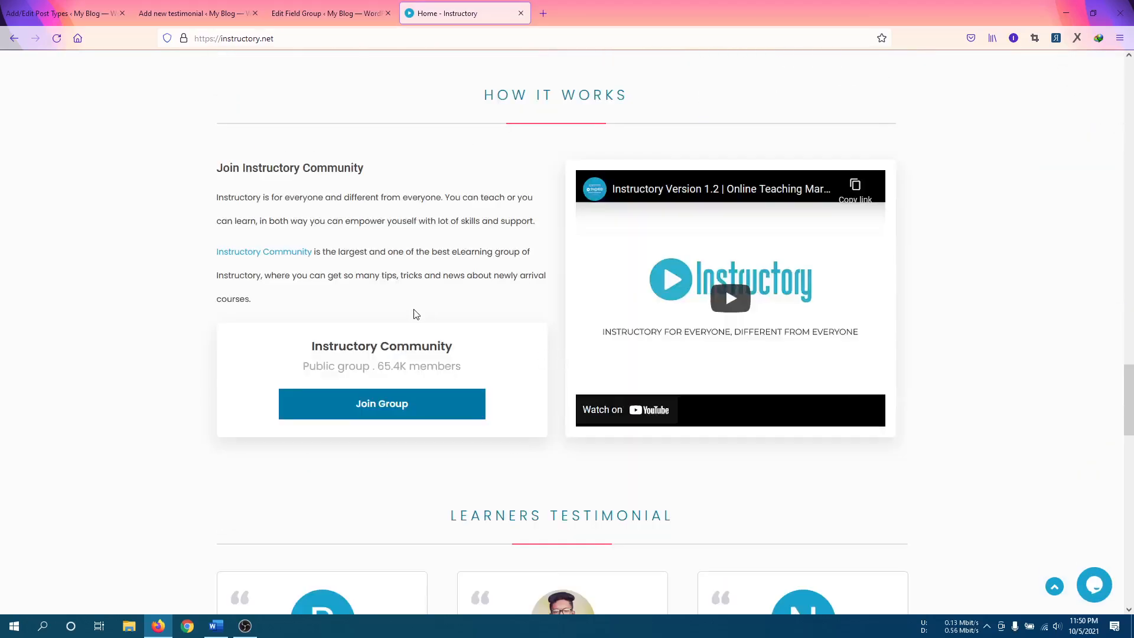
pyautogui.scroll(-7, 415, 314)
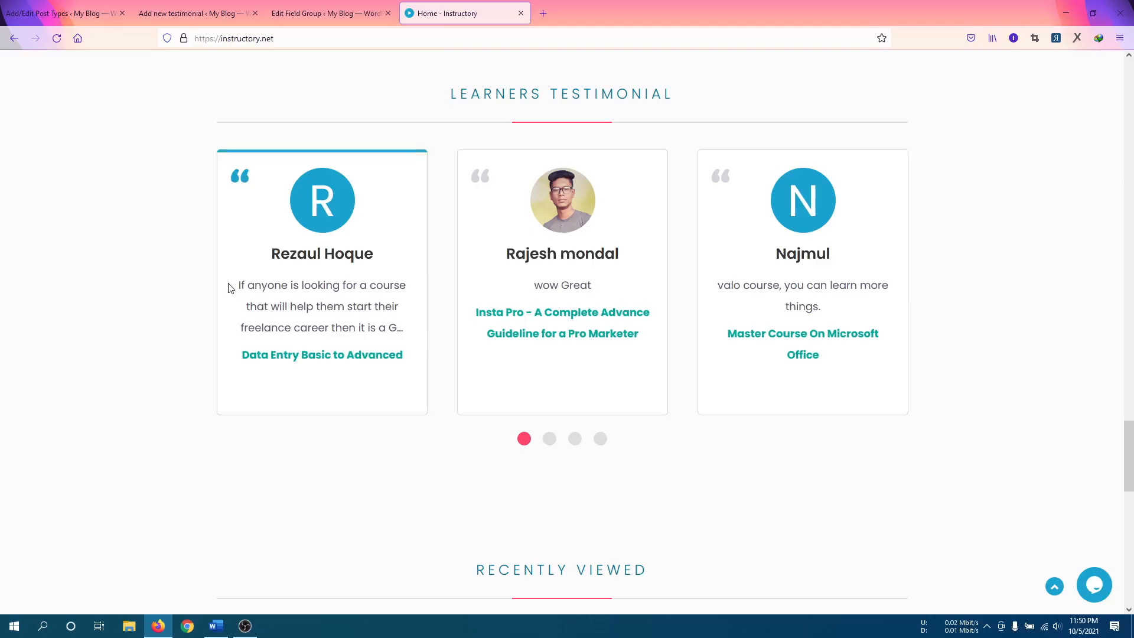
pyautogui.scroll(-4, 437, 390)
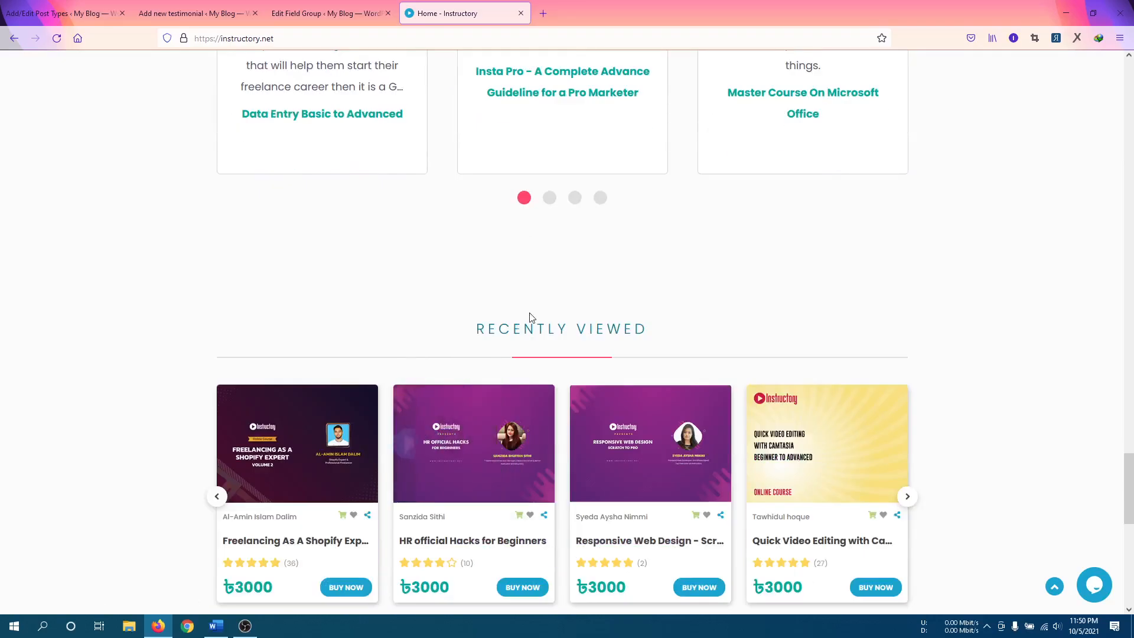
# Close the Instructory page, open webeverr.com in a new tab and examine its "What do our clients say?" section.
pyautogui.click(544, 13)
pyautogui.click(509, 16)
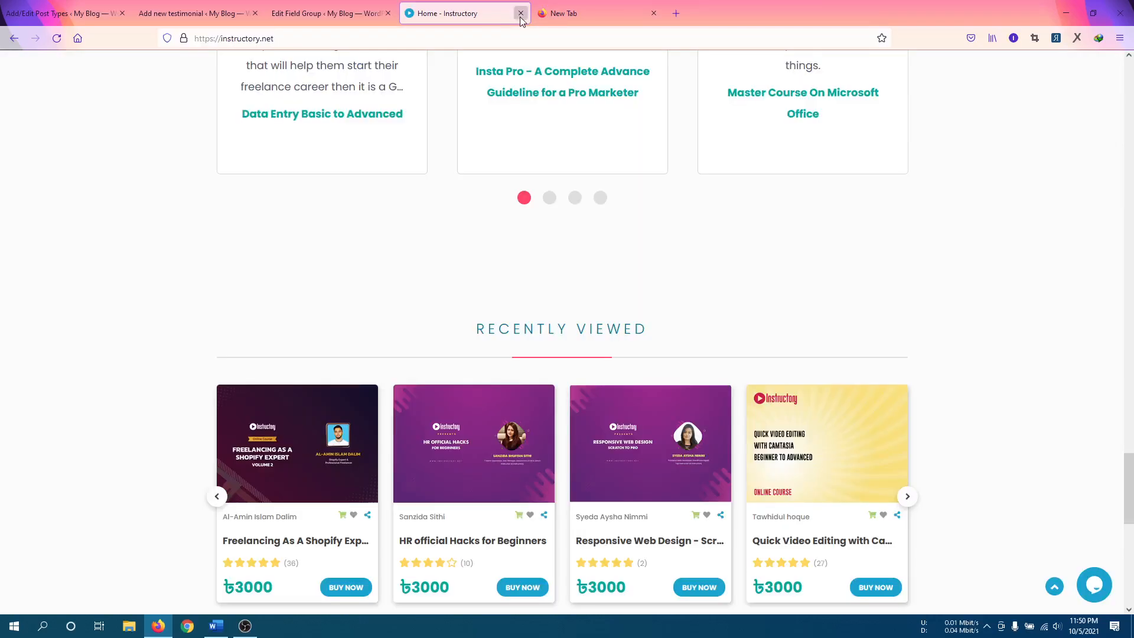
pyautogui.click(521, 13)
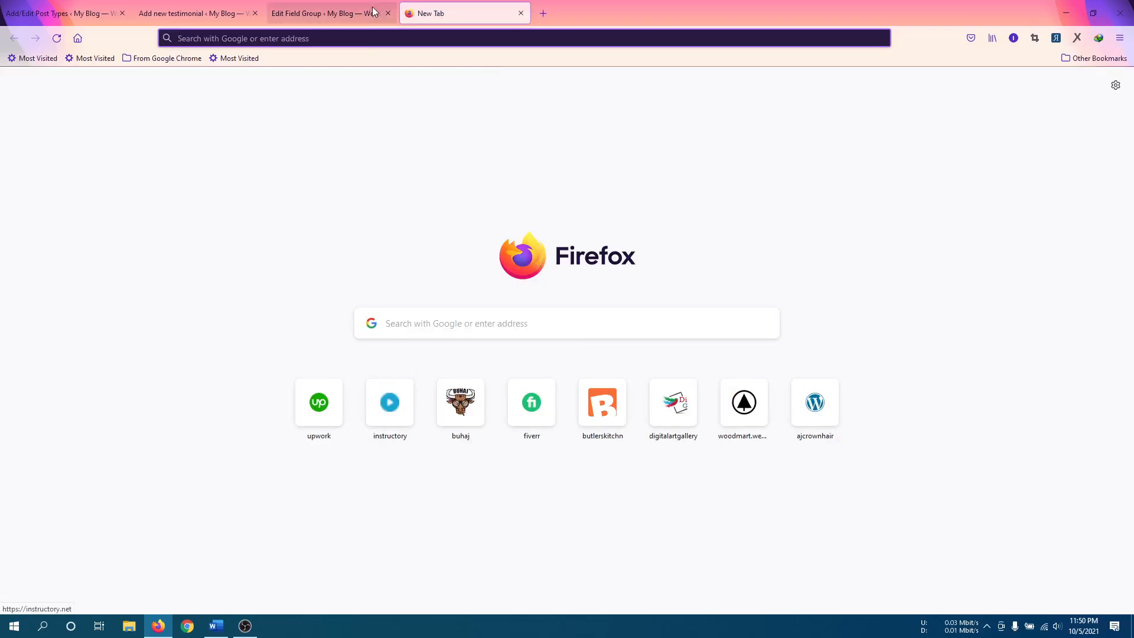
pyautogui.click(373, 38)
pyautogui.write('web')
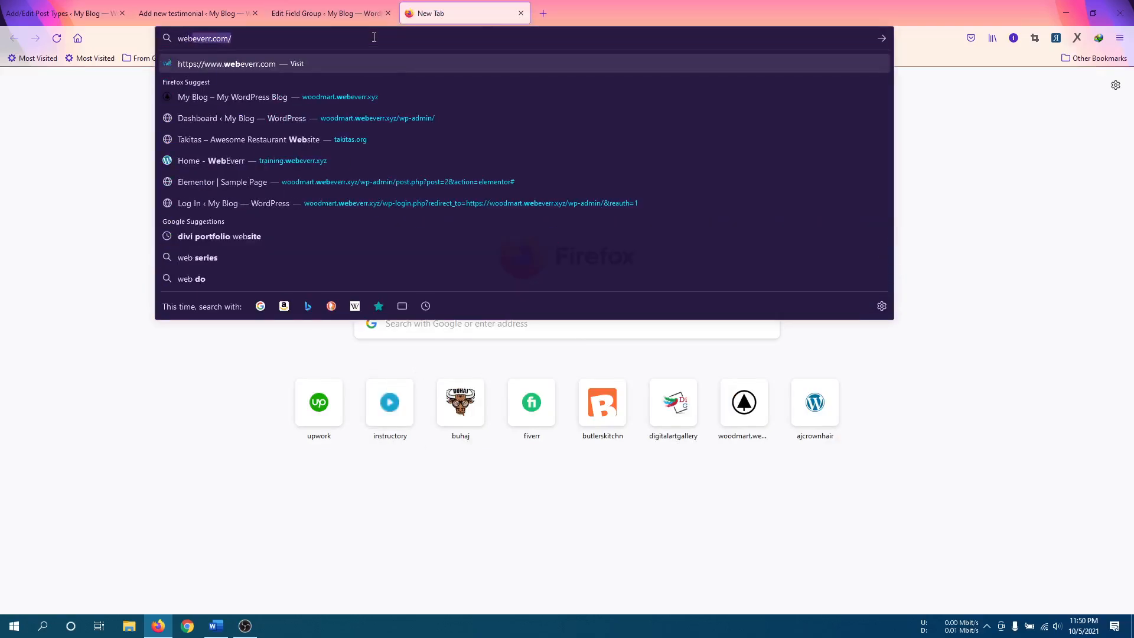
pyautogui.press('Return')
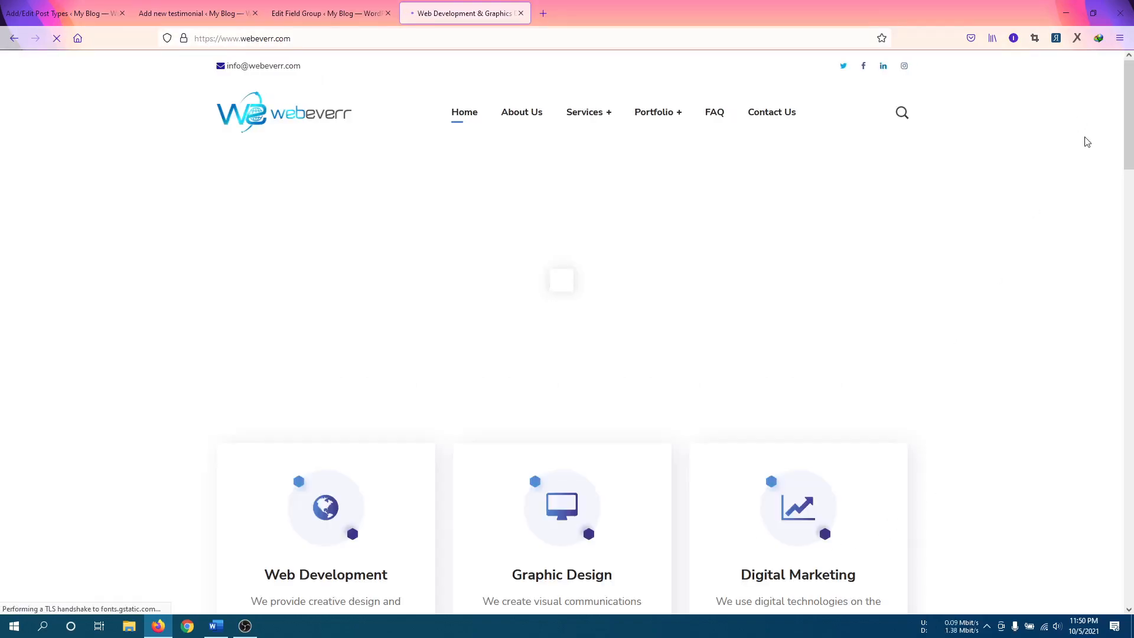
pyautogui.moveTo(1129, 124); pyautogui.dragTo(1129, 556)
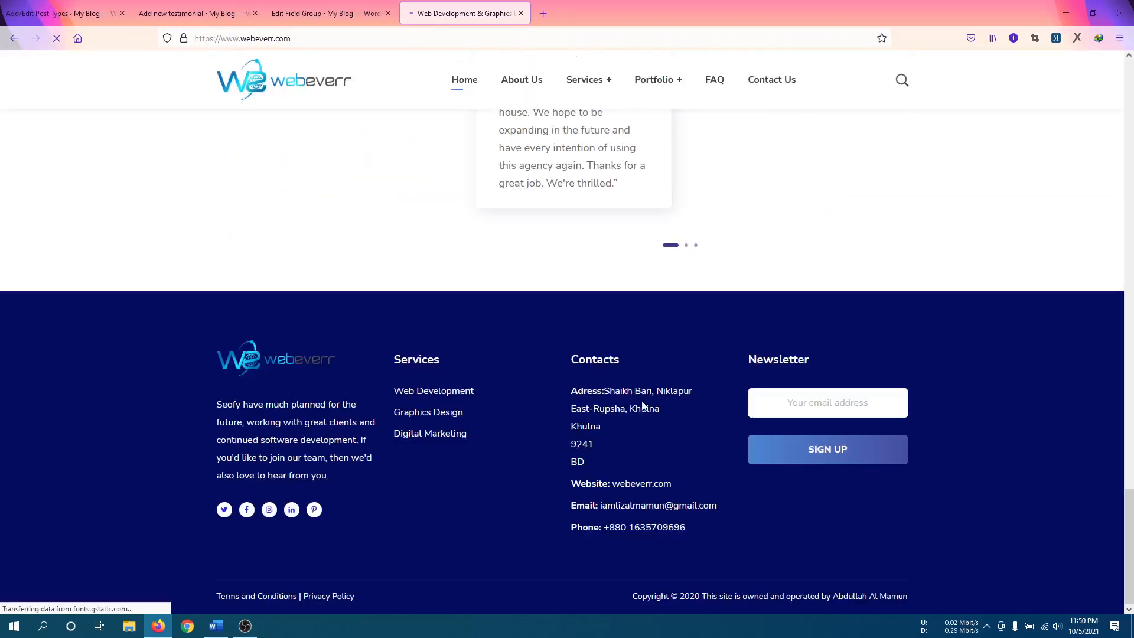
pyautogui.scroll(7, 523, 335)
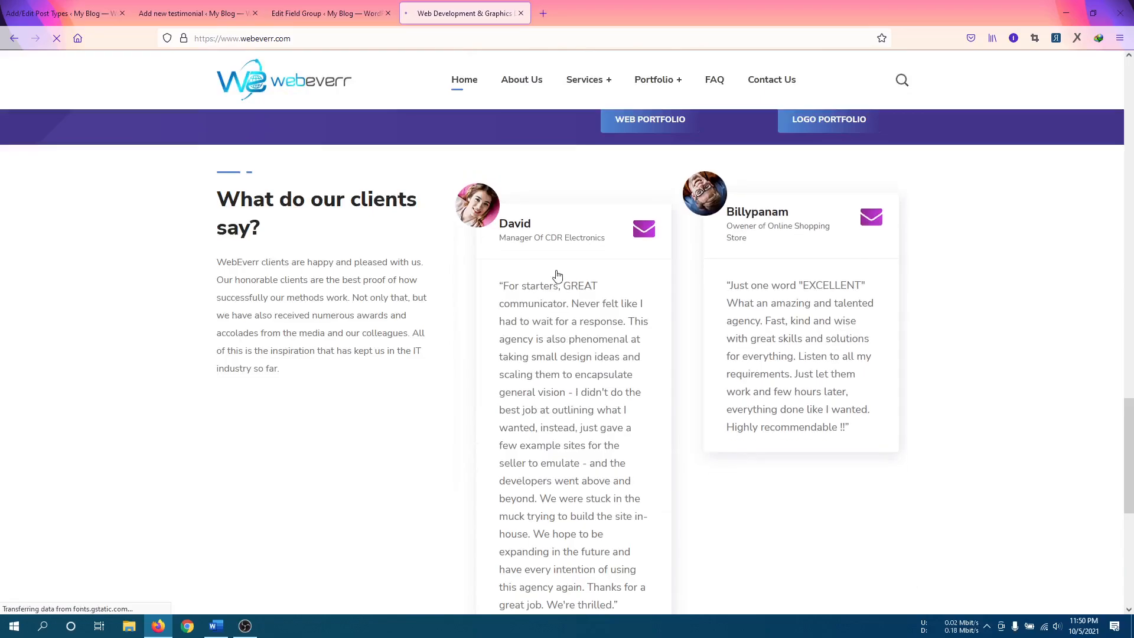
pyautogui.scroll(2, 515, 283)
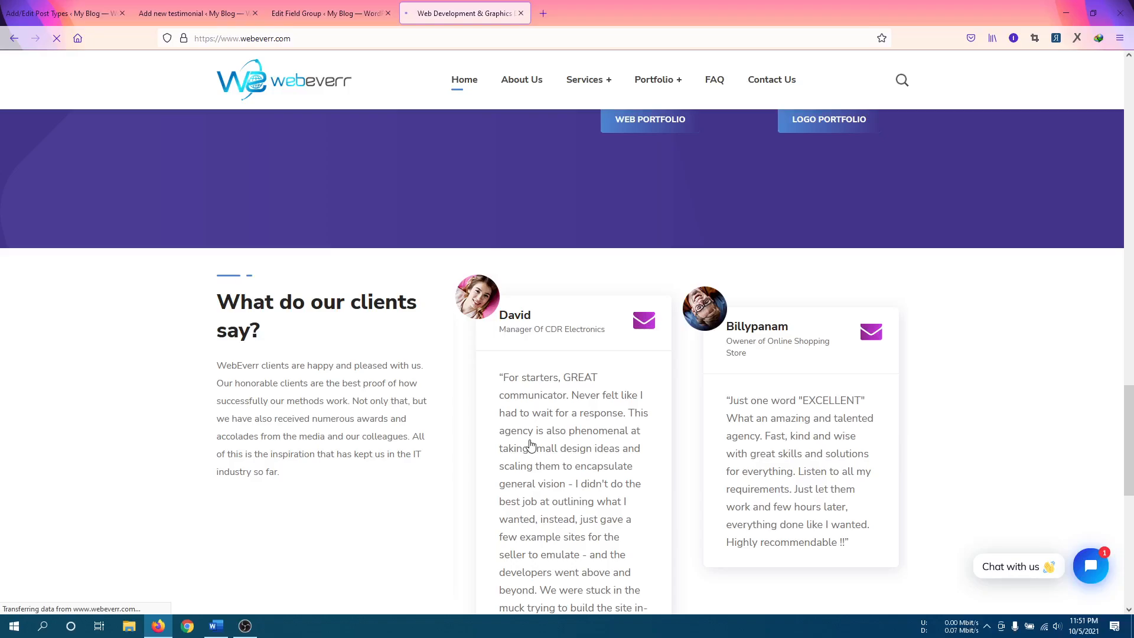
# Check the published Testimonial Fields group and return to the new testimonial form.
pyautogui.click(293, 13)
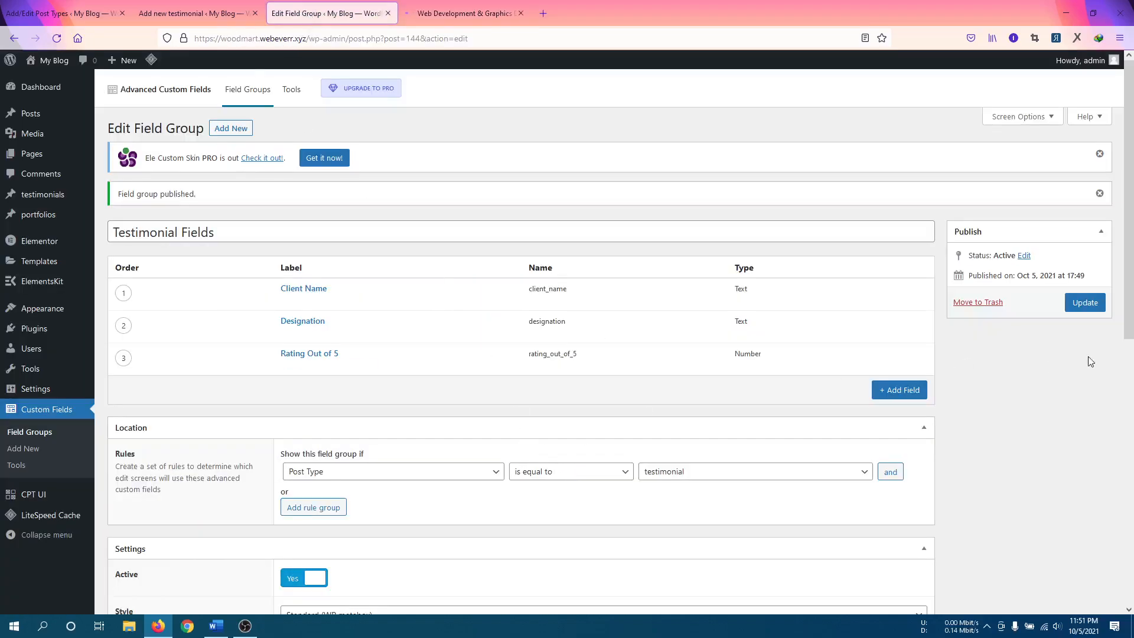
pyautogui.scroll(-1, 288, 282)
pyautogui.click(209, 16)
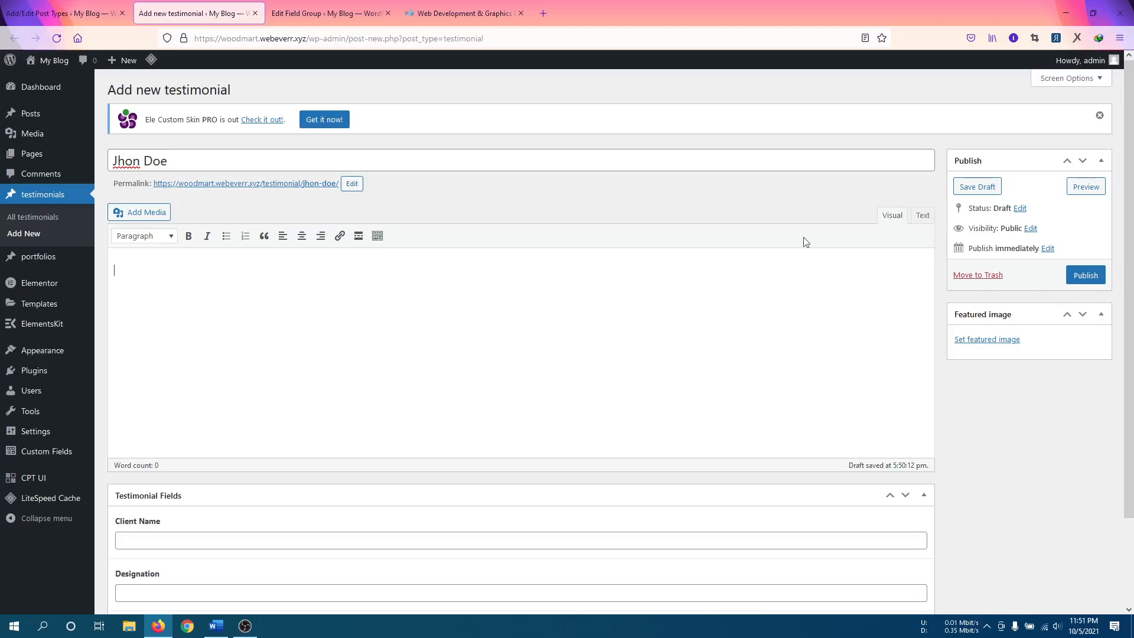
# Set pic-1.jpg from the media library as the testimonial's featured image.
pyautogui.click(986, 338)
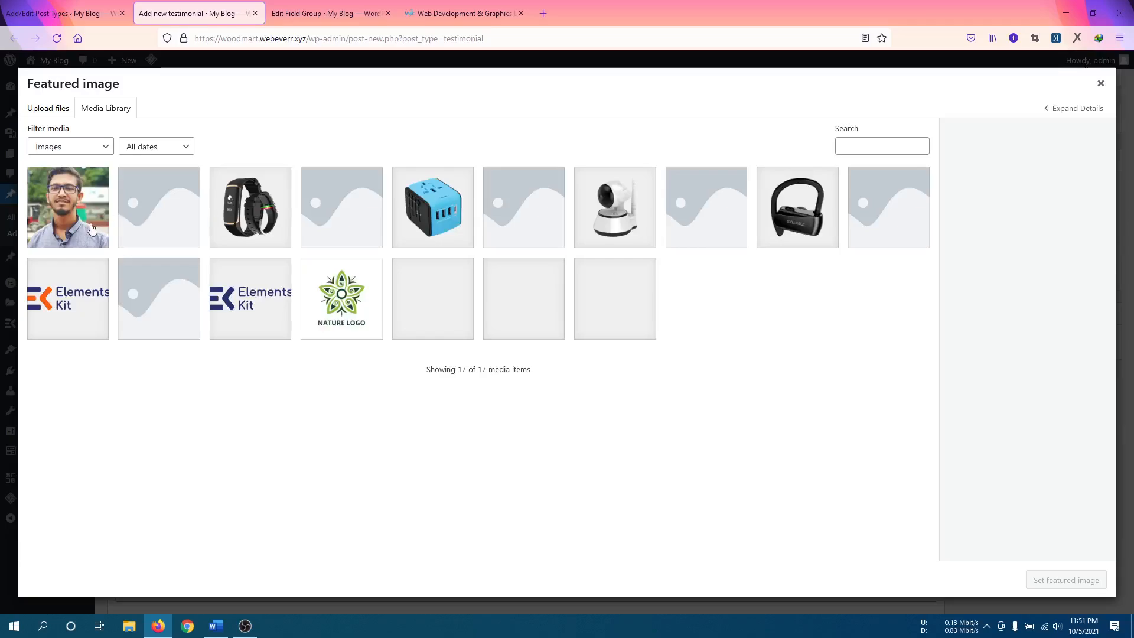
pyautogui.click(92, 228)
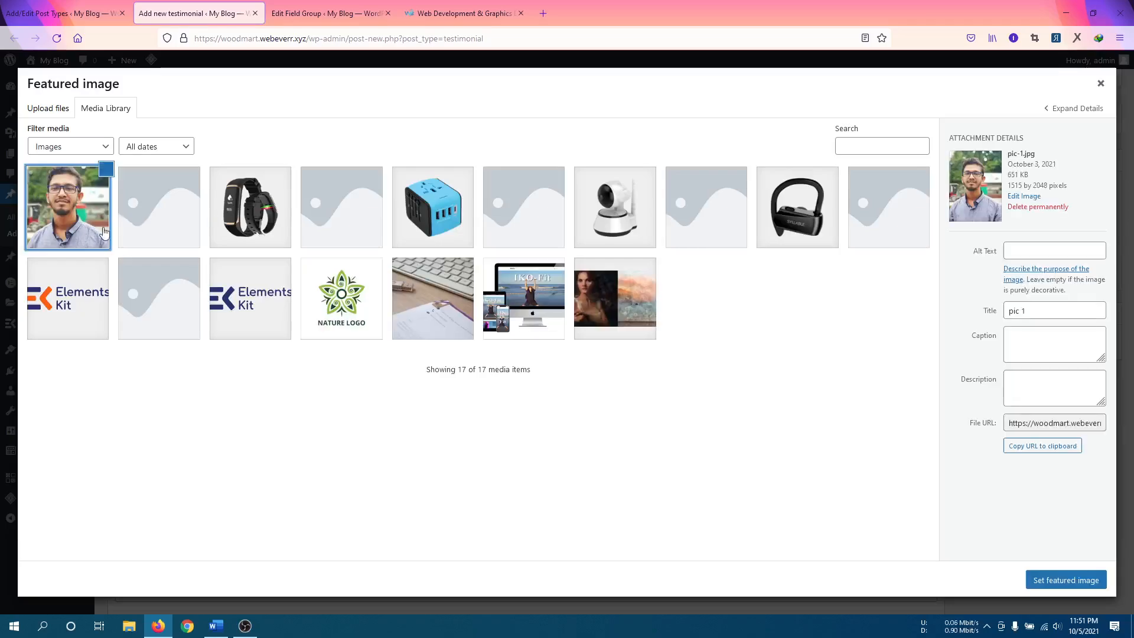
pyautogui.click(1057, 582)
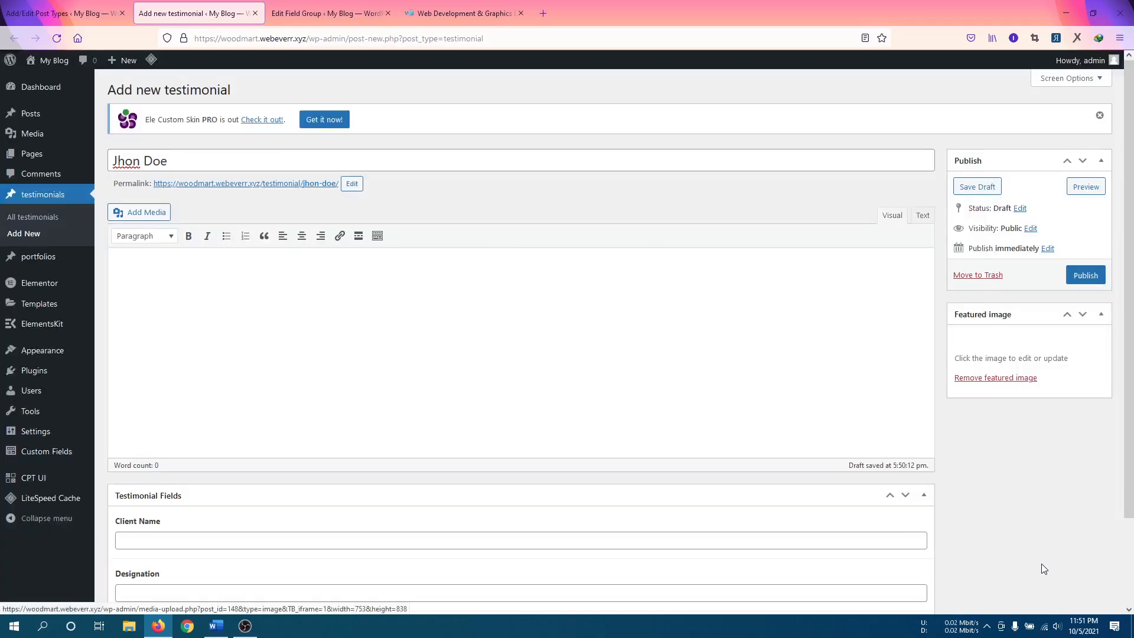
# Copy the client's full name from the testimonial title into the Client Name field.
pyautogui.scroll(-2, 382, 397)
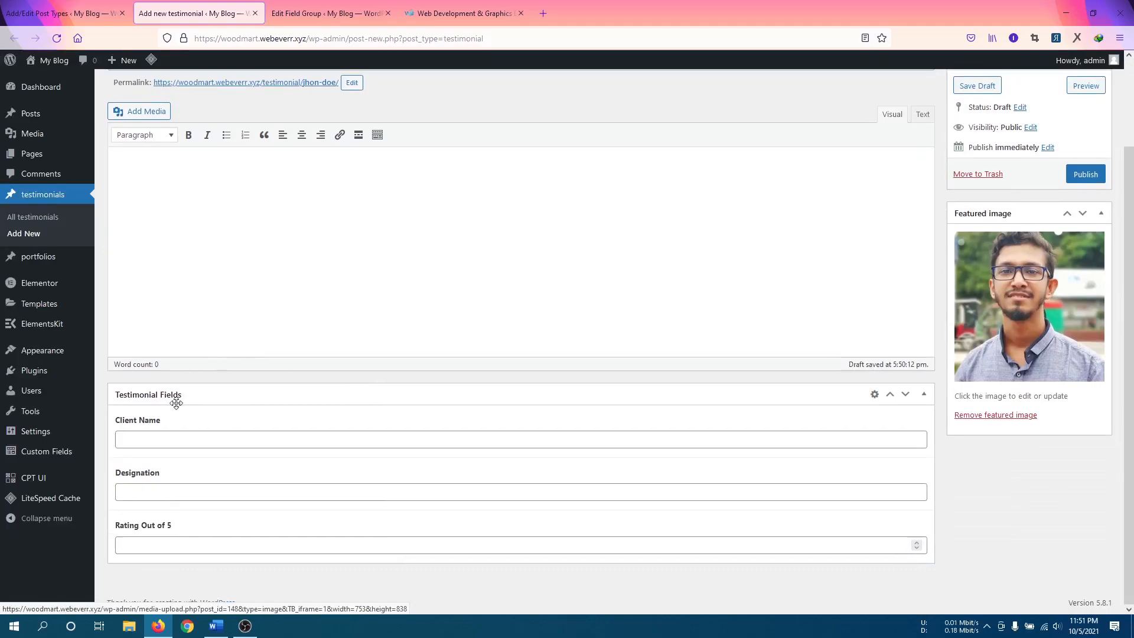
pyautogui.click(170, 440)
pyautogui.scroll(2, 204, 177)
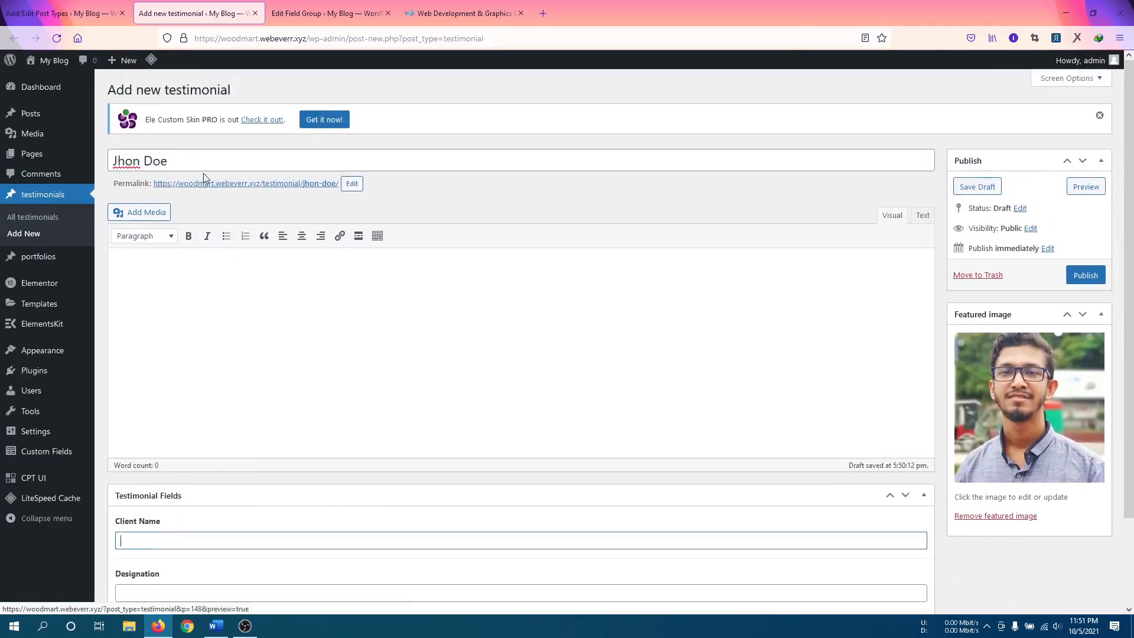
pyautogui.moveTo(201, 167); pyautogui.dragTo(112, 173)
pyautogui.hotkey('ctrl', 'c')
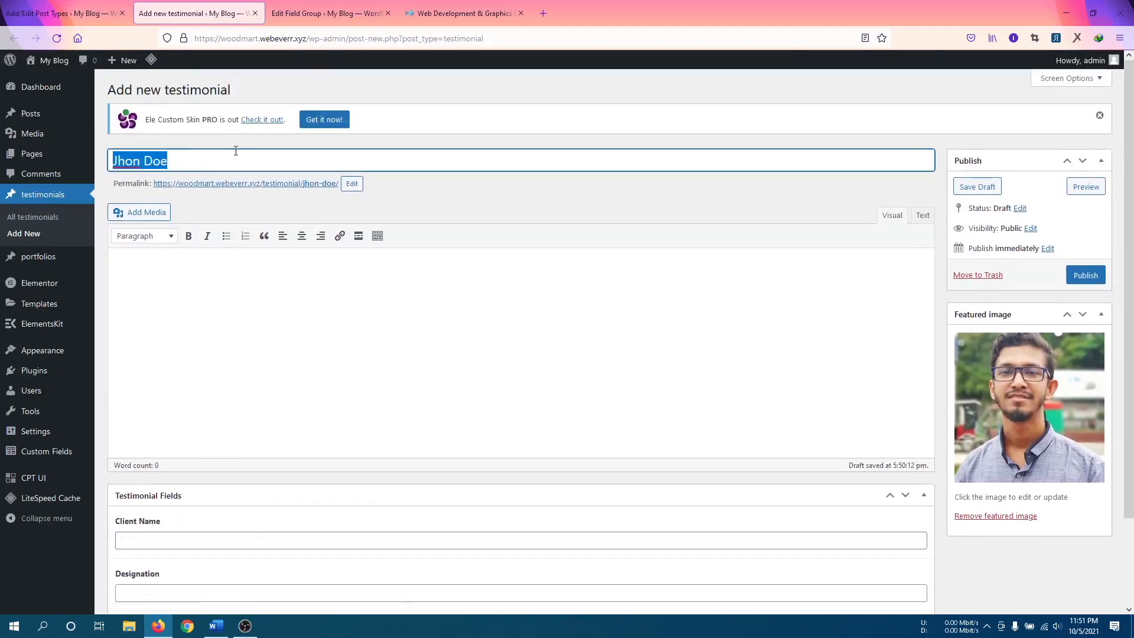
pyautogui.scroll(-2, 221, 265)
pyautogui.click(208, 438)
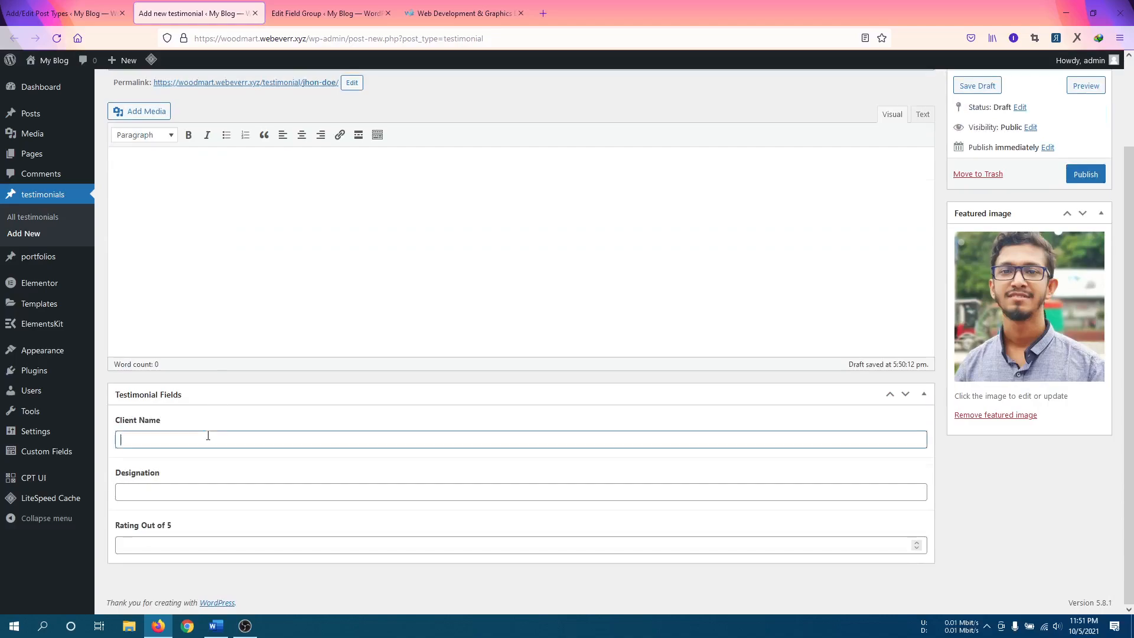
pyautogui.hotkey('ctrl', 'v')
# Enter "CEO, WebEverr" as the designation and set Rating Out of 5 to 5.
pyautogui.click(191, 492)
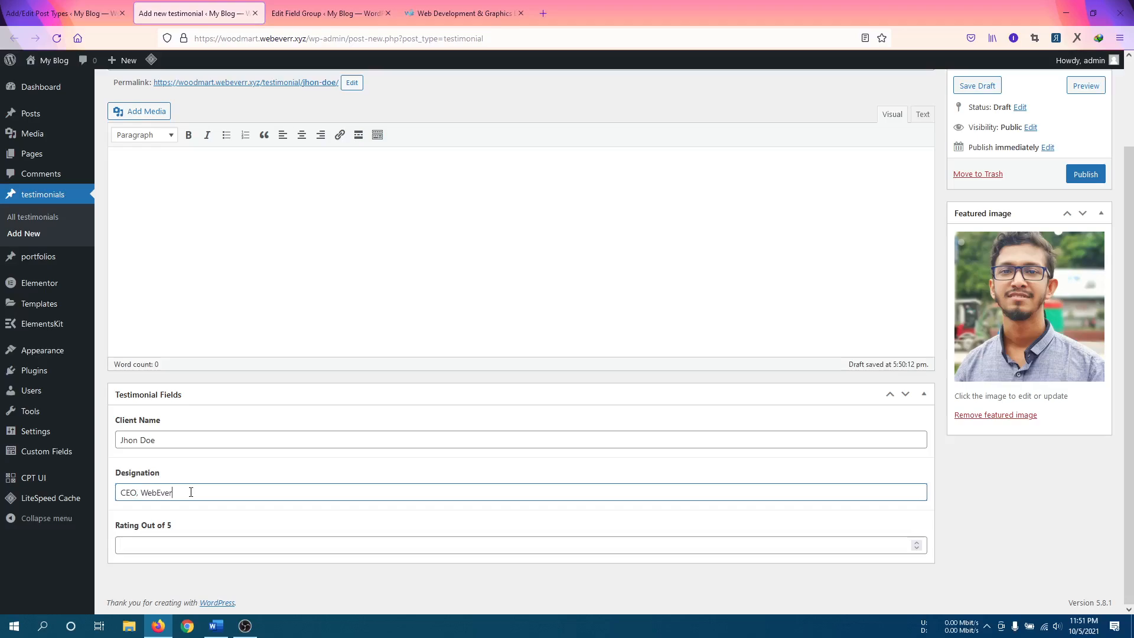
pyautogui.click(163, 550)
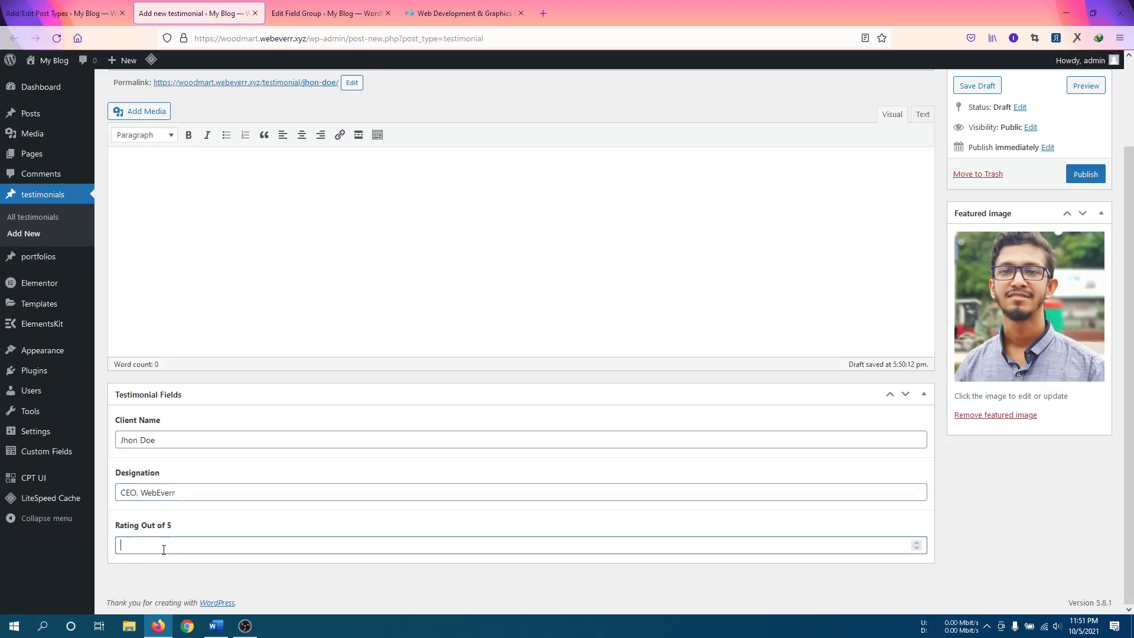
pyautogui.write('5')
pyautogui.click(918, 549)
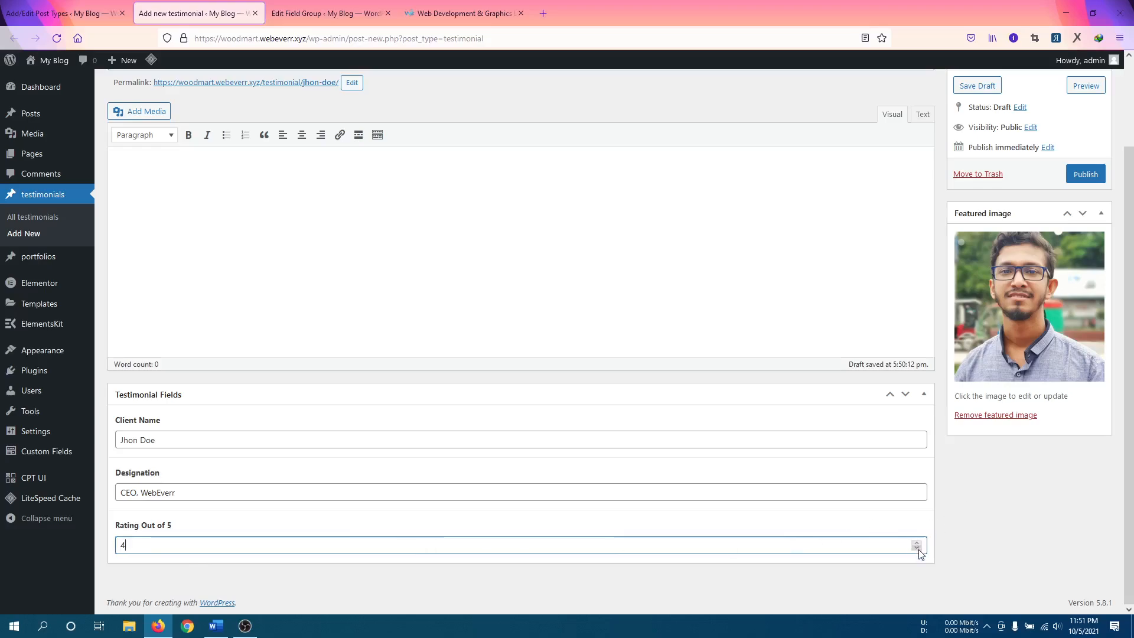
pyautogui.click(918, 543)
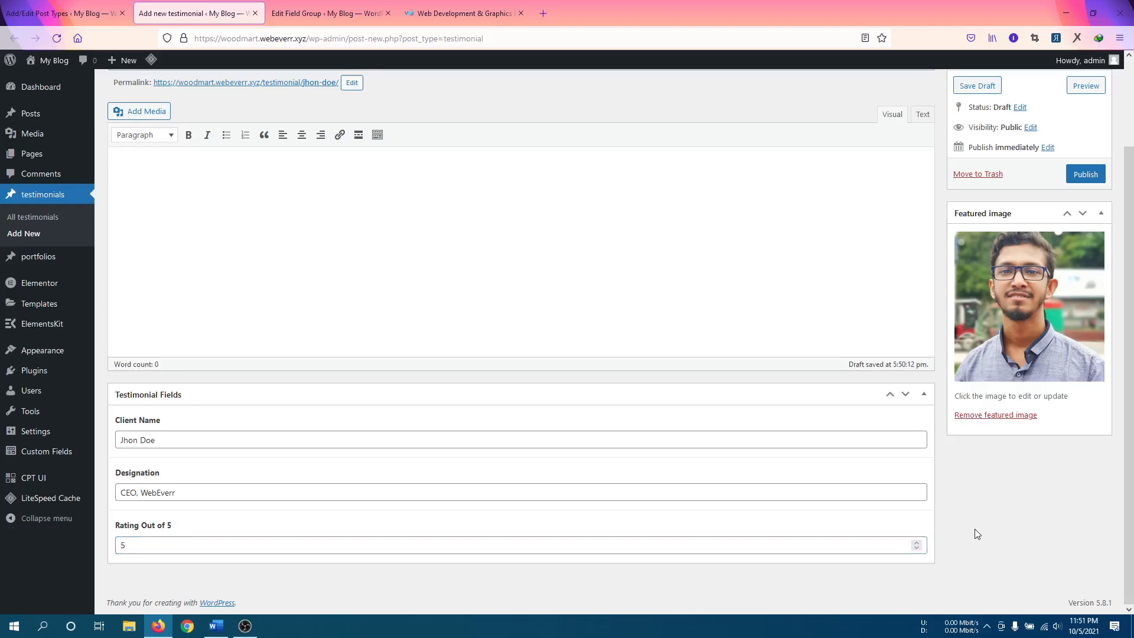
# Copy the paragraph under "What do our clients say?" on the webeverr.com page into the testimonial's content area.
pyautogui.scroll(3, 745, 294)
pyautogui.click(421, 16)
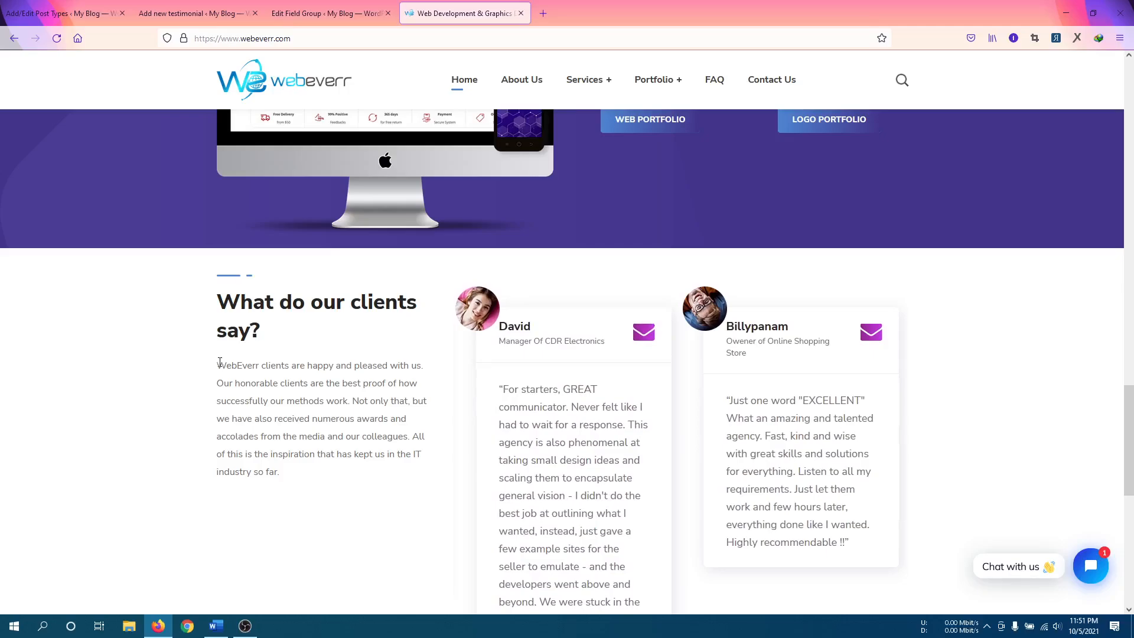
pyautogui.moveTo(219, 362); pyautogui.dragTo(292, 479)
pyautogui.hotkey('ctrl', 'c')
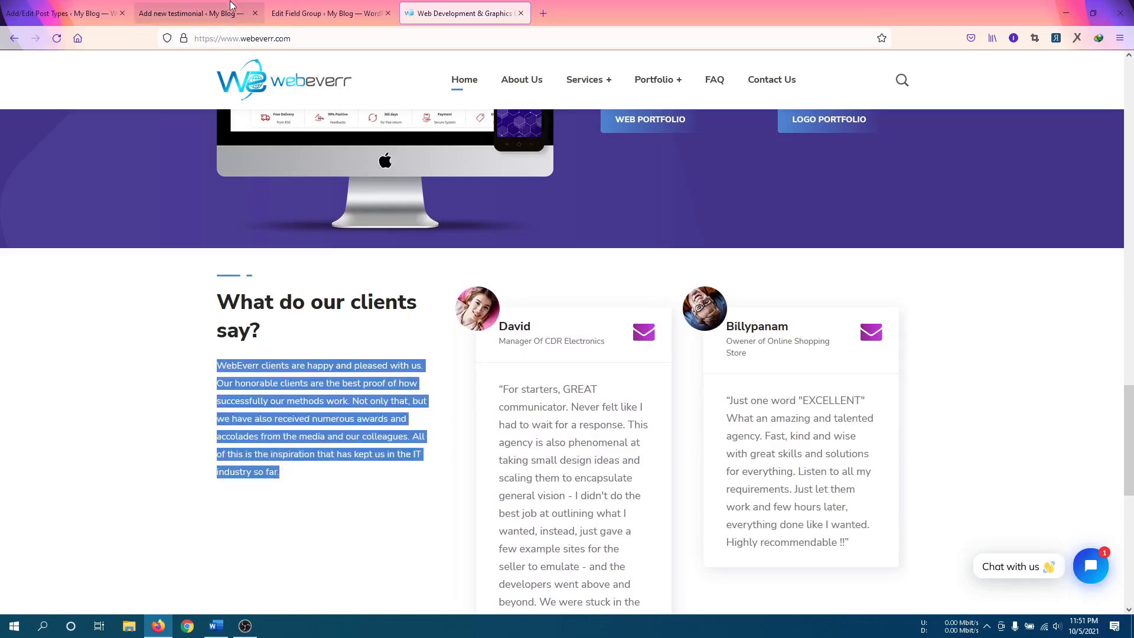
pyautogui.click(325, 13)
pyautogui.click(195, 13)
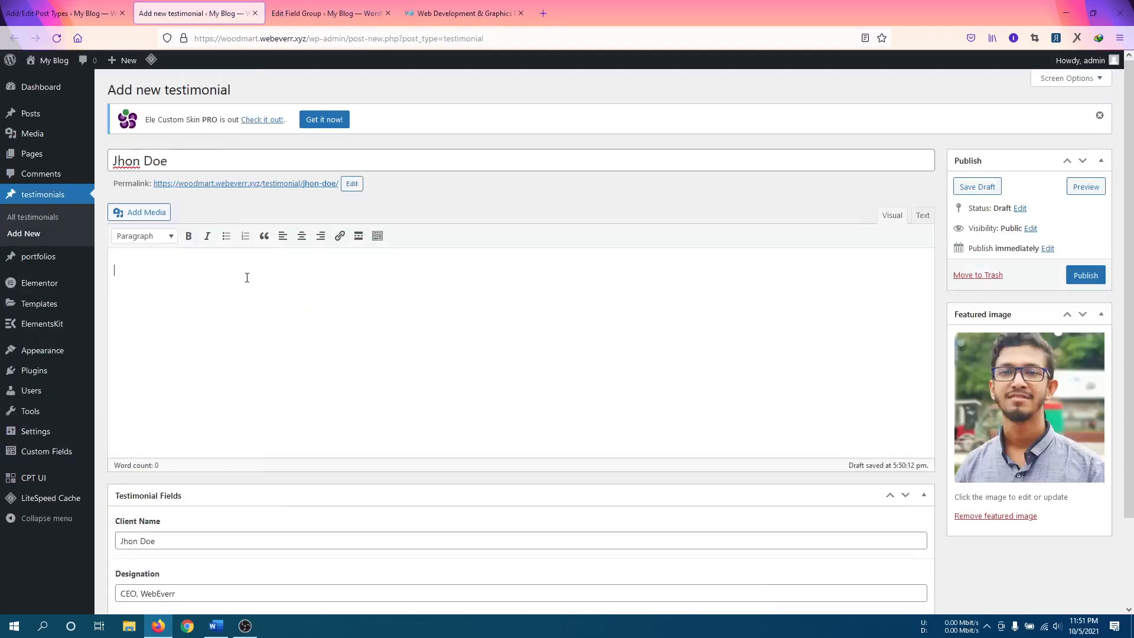
pyautogui.hotkey('ctrl', 'v')
# Publish the testimonial and check its saved content and custom fields.
pyautogui.click(1090, 272)
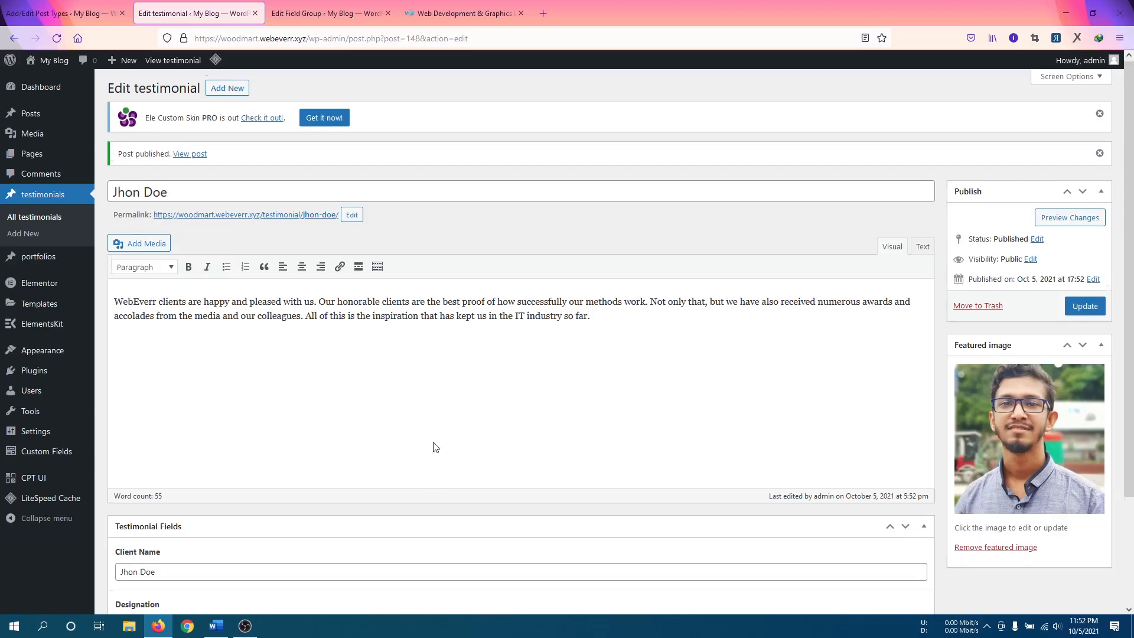
pyautogui.scroll(-3, 408, 473)
pyautogui.scroll(3, 334, 443)
pyautogui.click(562, 392)
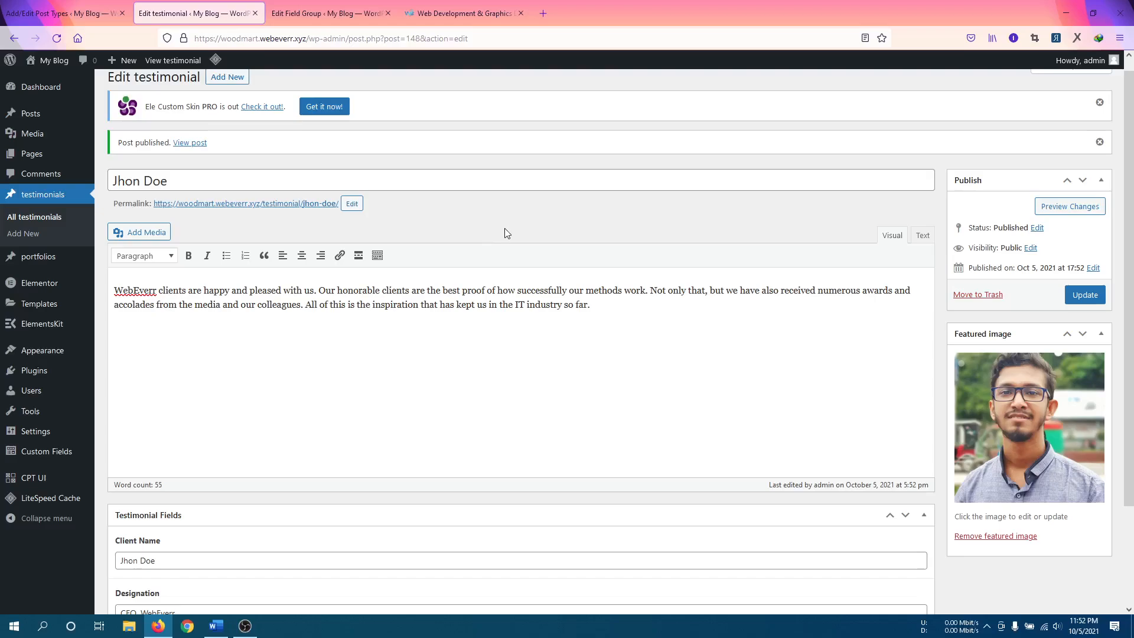
# Open the Theme Builder list of Elementor templates.
pyautogui.moveTo(46, 351)
pyautogui.moveTo(14, 313)
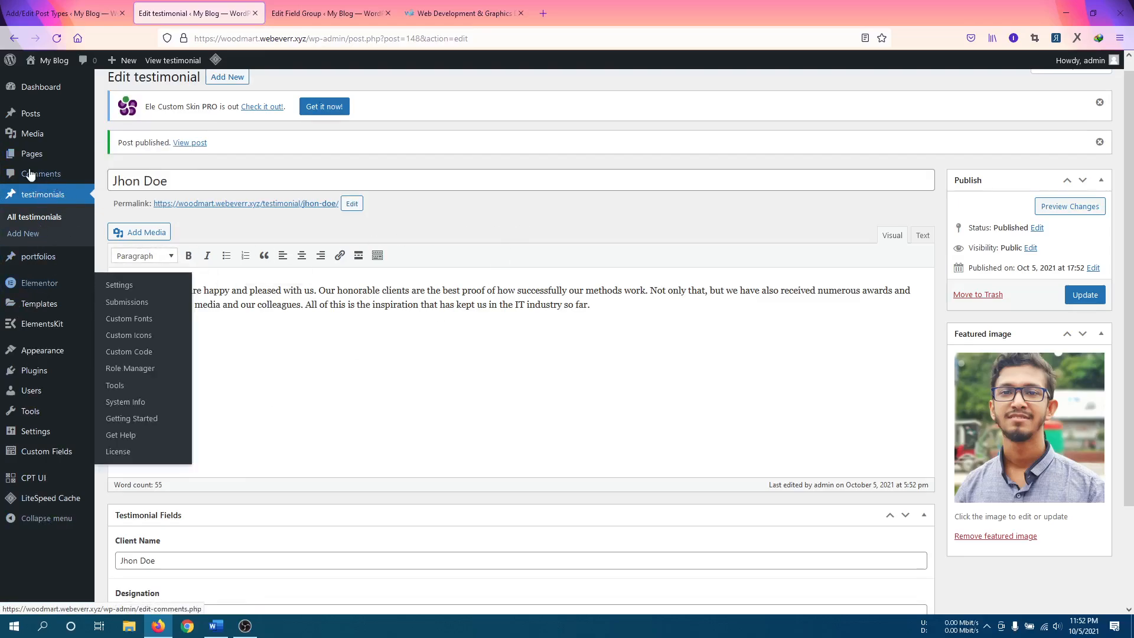
pyautogui.moveTo(52, 120)
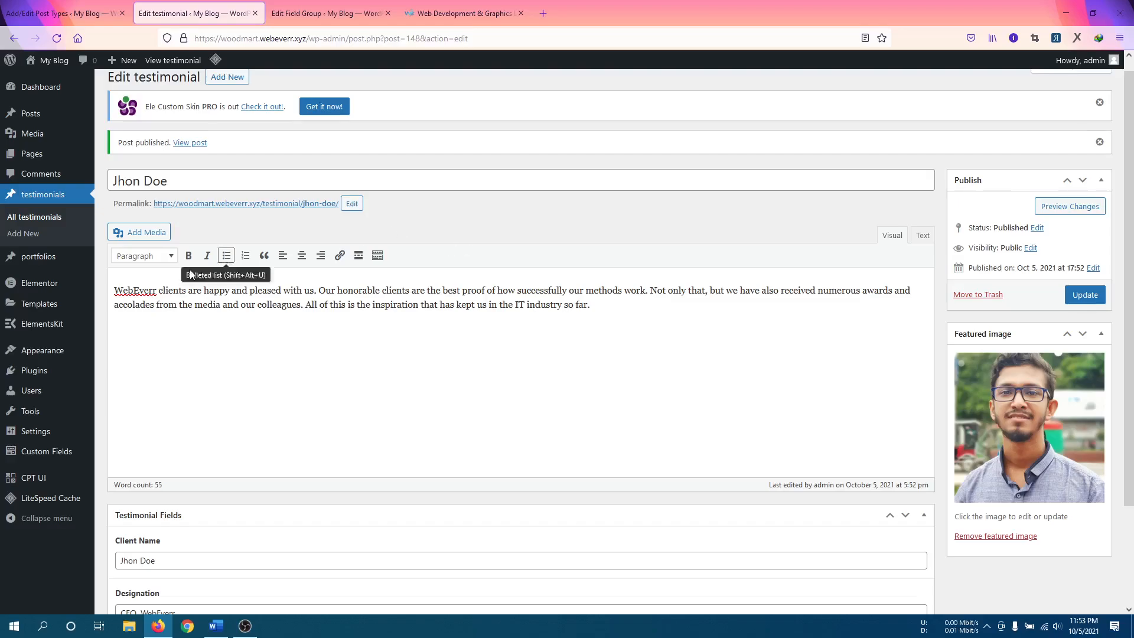
pyautogui.moveTo(49, 291)
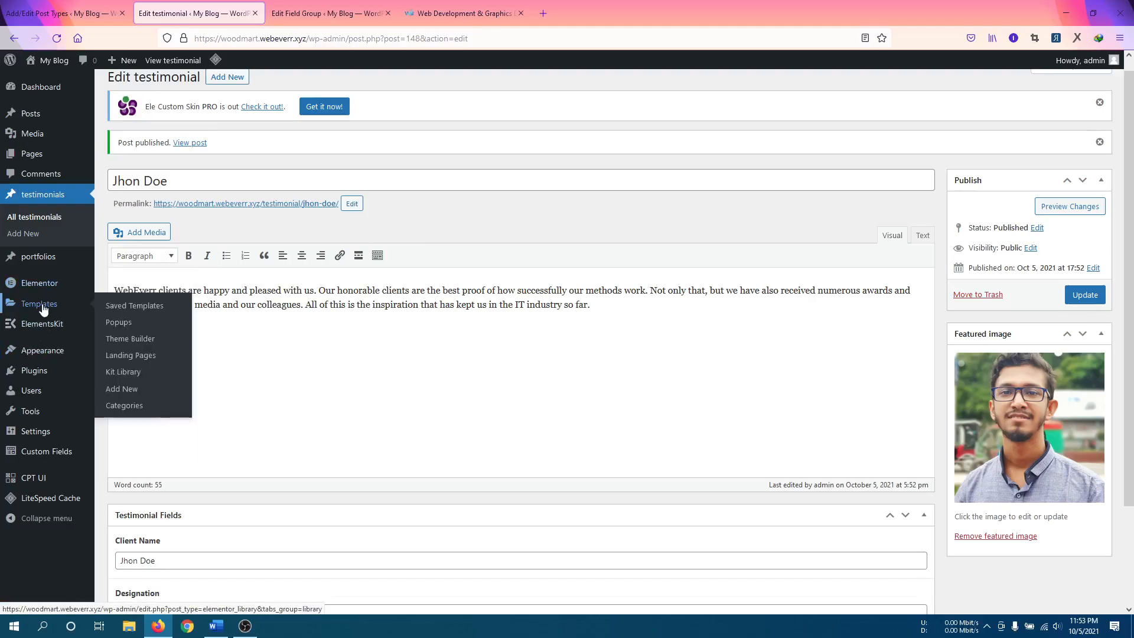
pyautogui.click(129, 339)
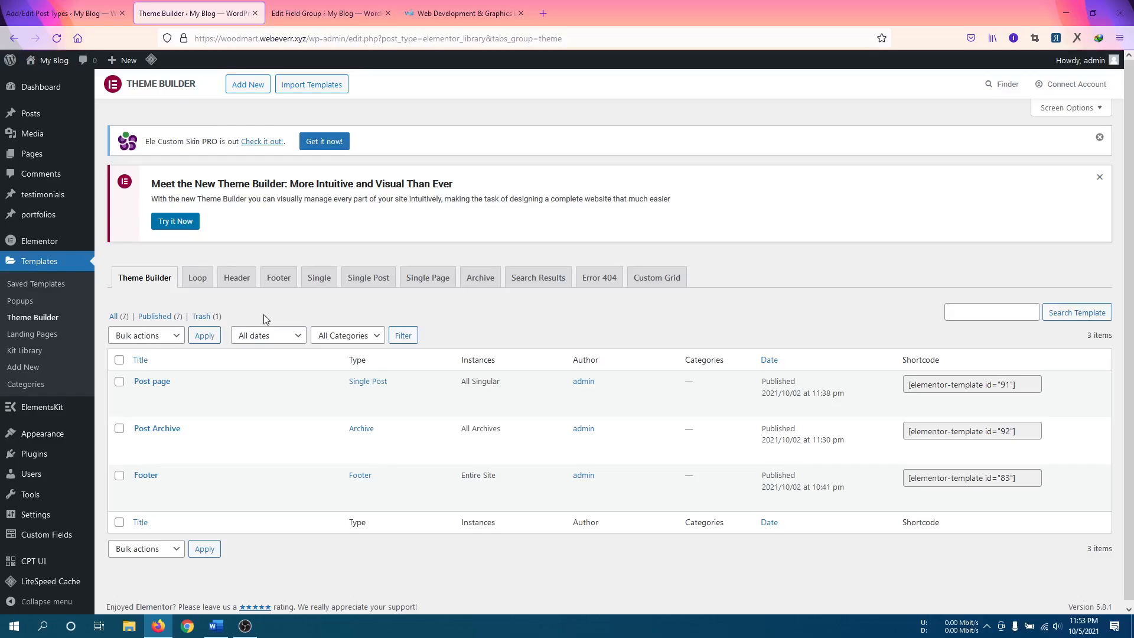
# Examine the Ele Custom Skin PRO notice above the Theme Builder template list.
pyautogui.scroll(-1, 255, 402)
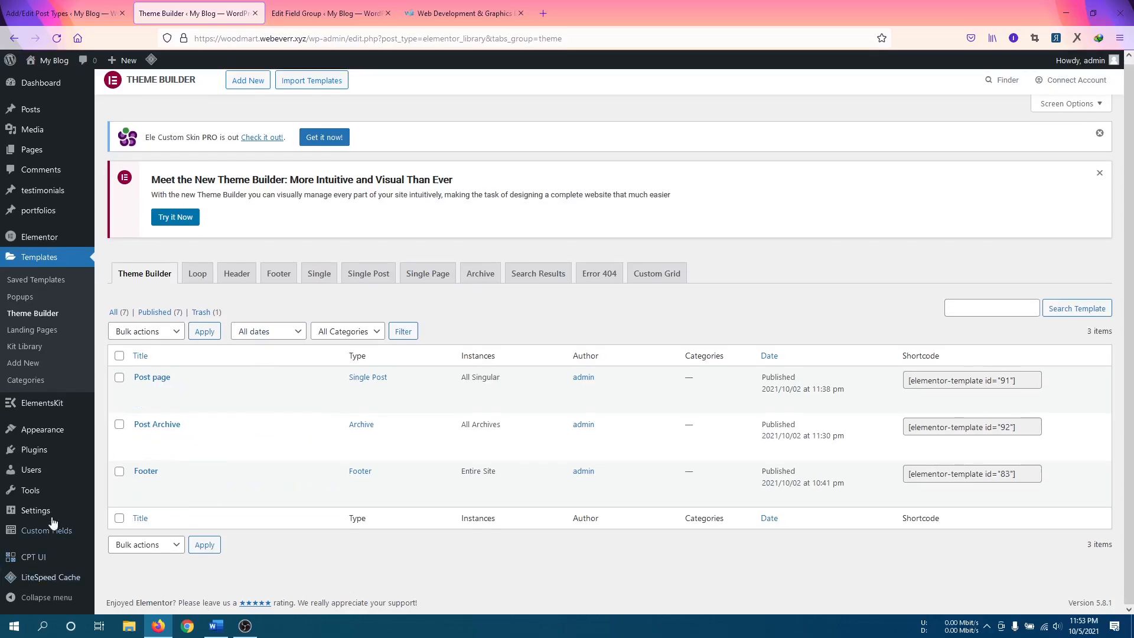
pyautogui.moveTo(39, 408)
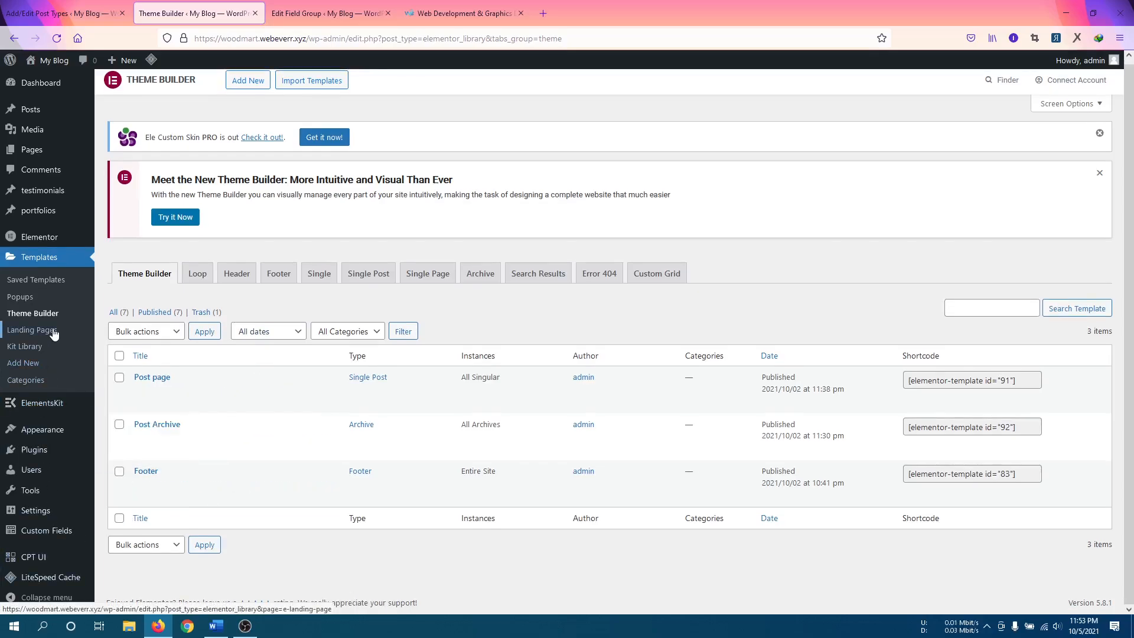
pyautogui.moveTo(144, 138); pyautogui.dragTo(218, 140)
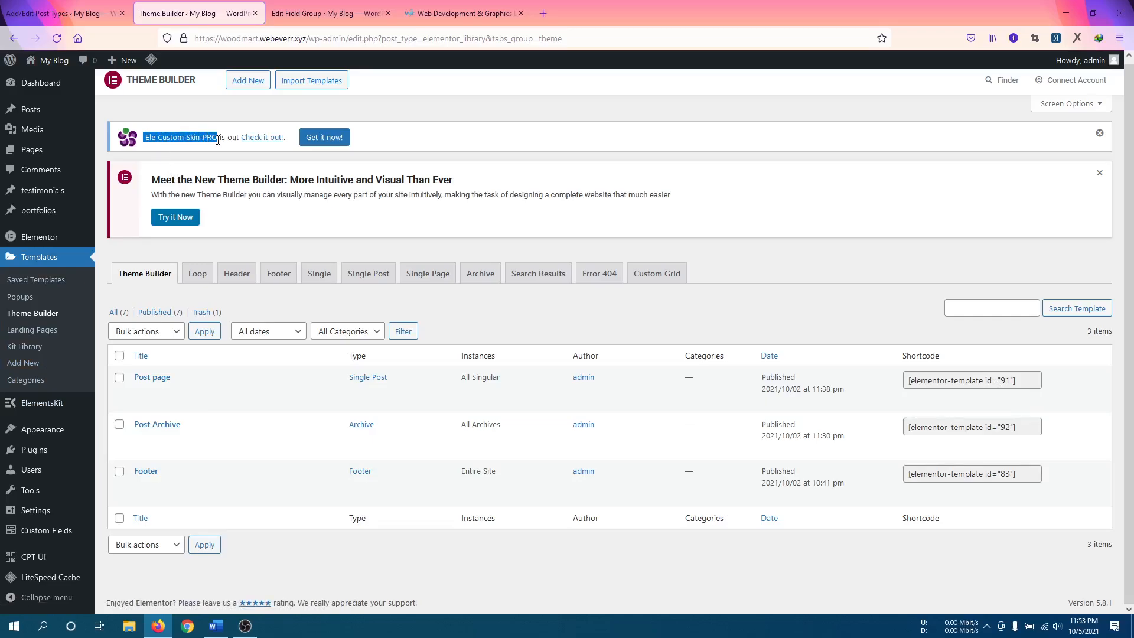
pyautogui.click(444, 307)
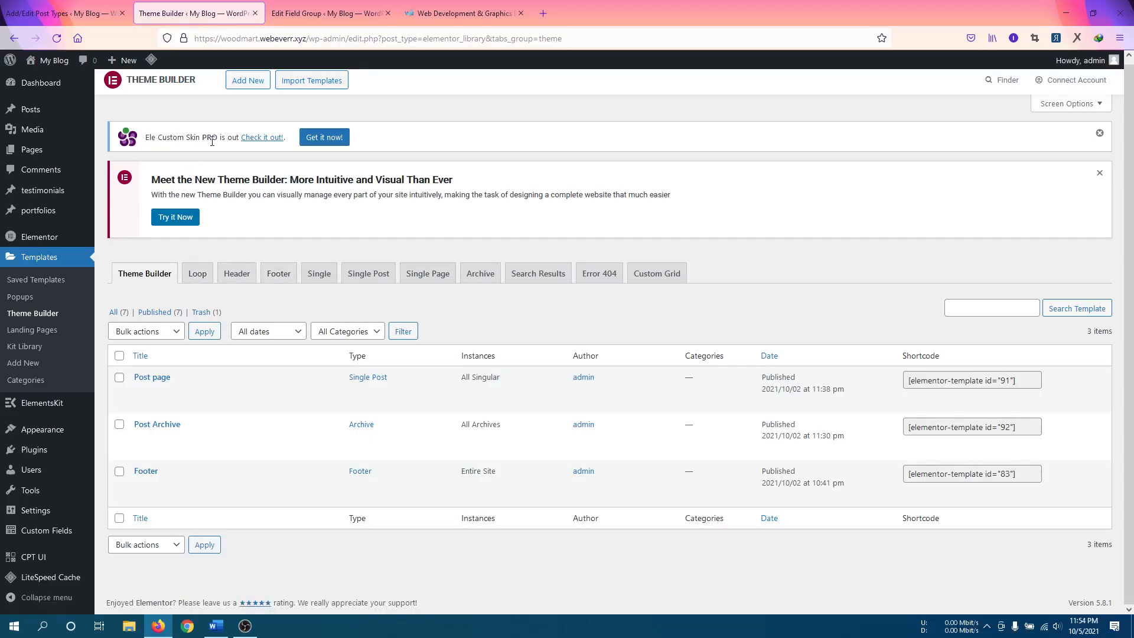
# Create a new Loop template named "Testimonials" and go back from the Elementor editor.
pyautogui.click(198, 278)
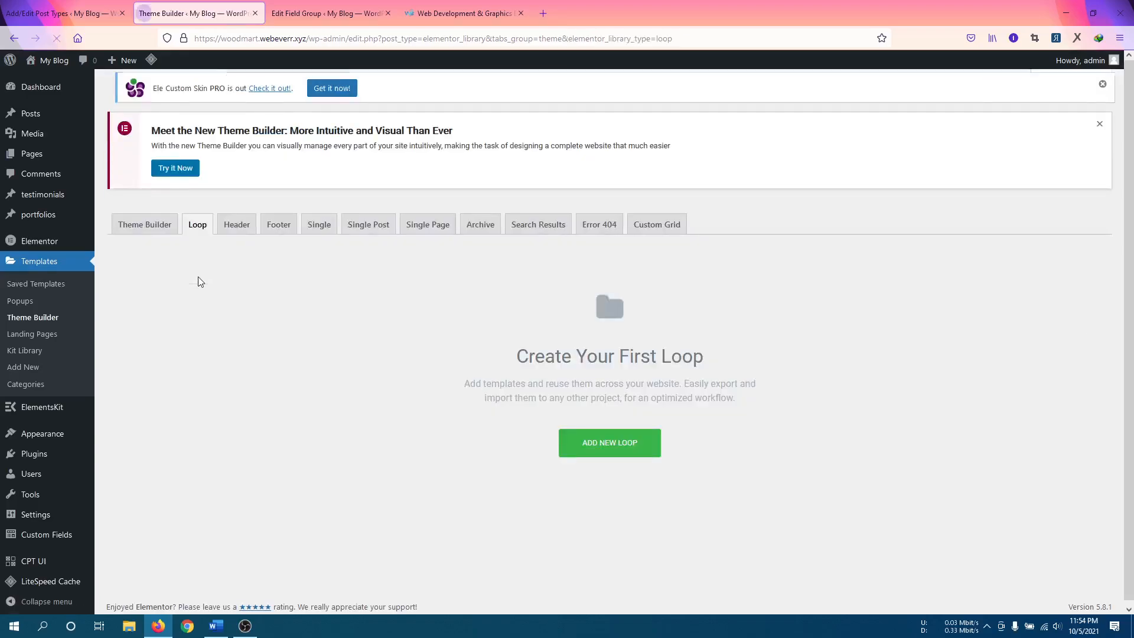
pyautogui.click(616, 507)
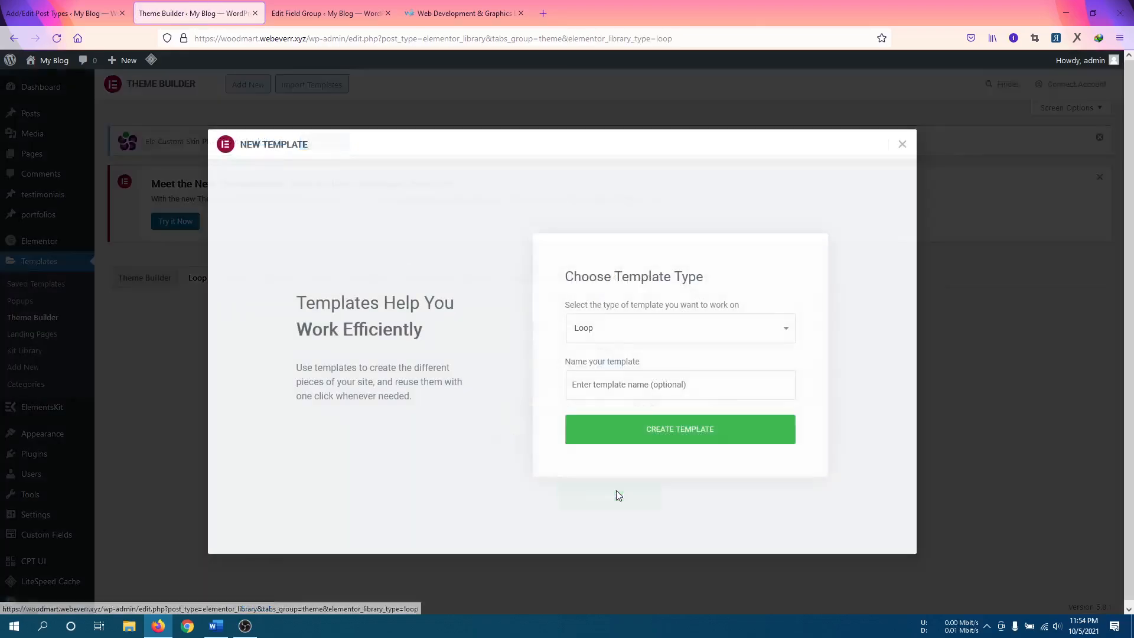
pyautogui.click(612, 329)
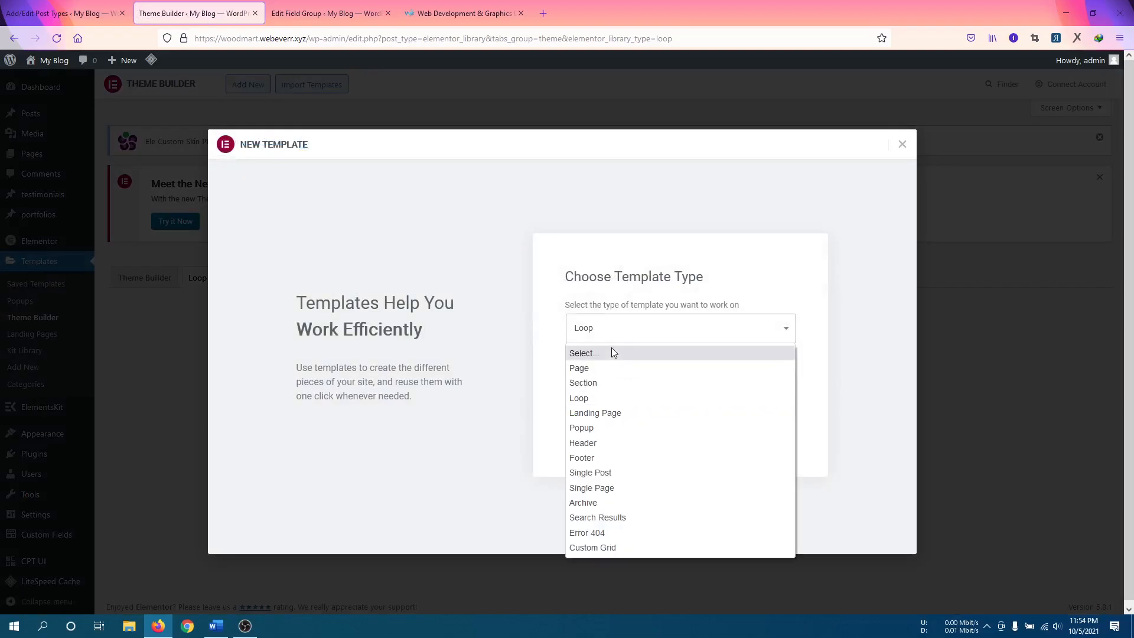
pyautogui.click(605, 396)
pyautogui.click(620, 380)
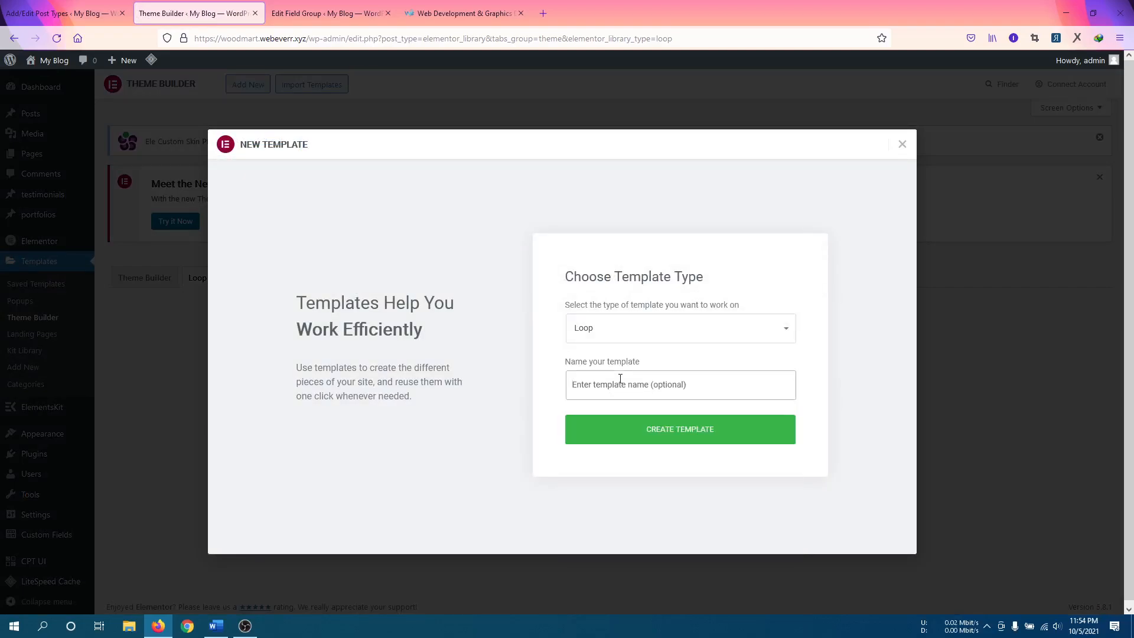
pyautogui.write('Tes')
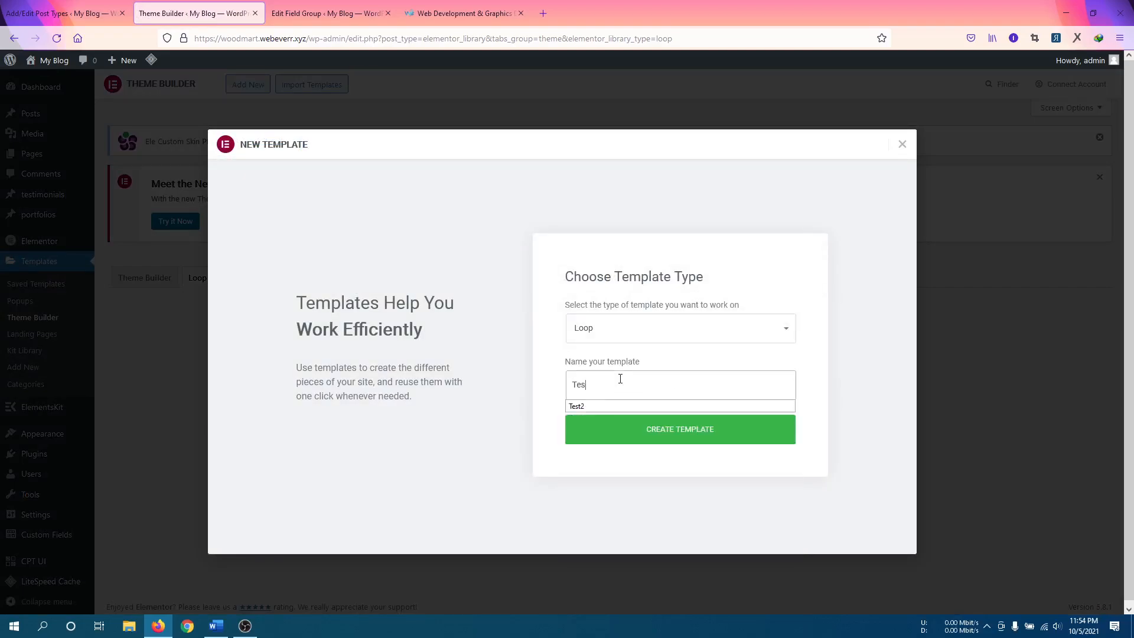
pyautogui.write('timonials')
pyautogui.click(678, 438)
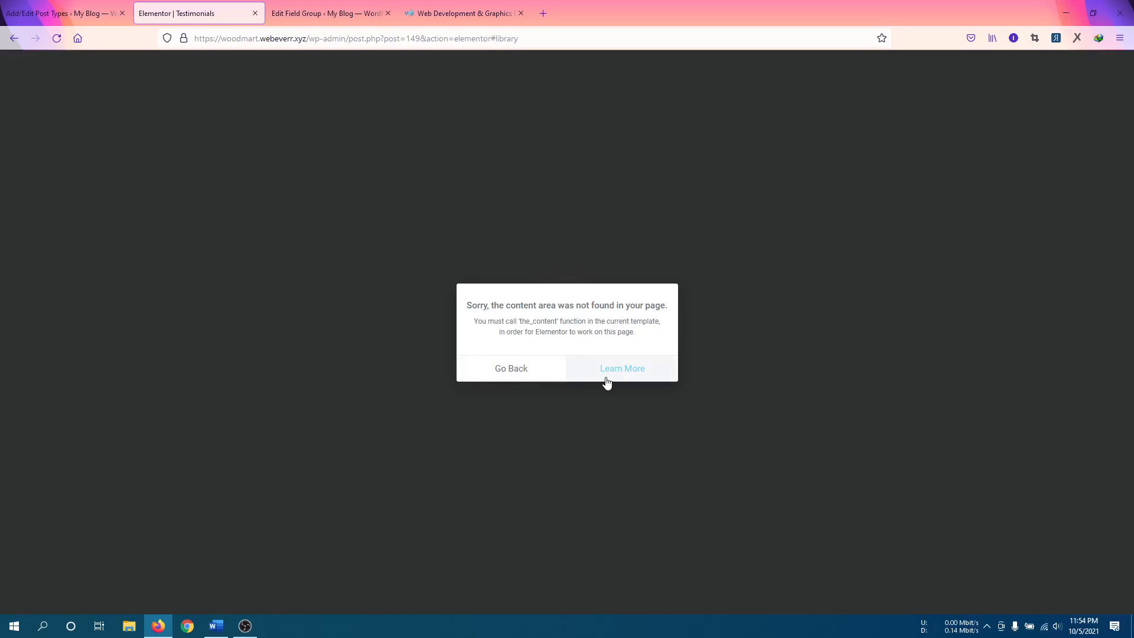
pyautogui.click(502, 371)
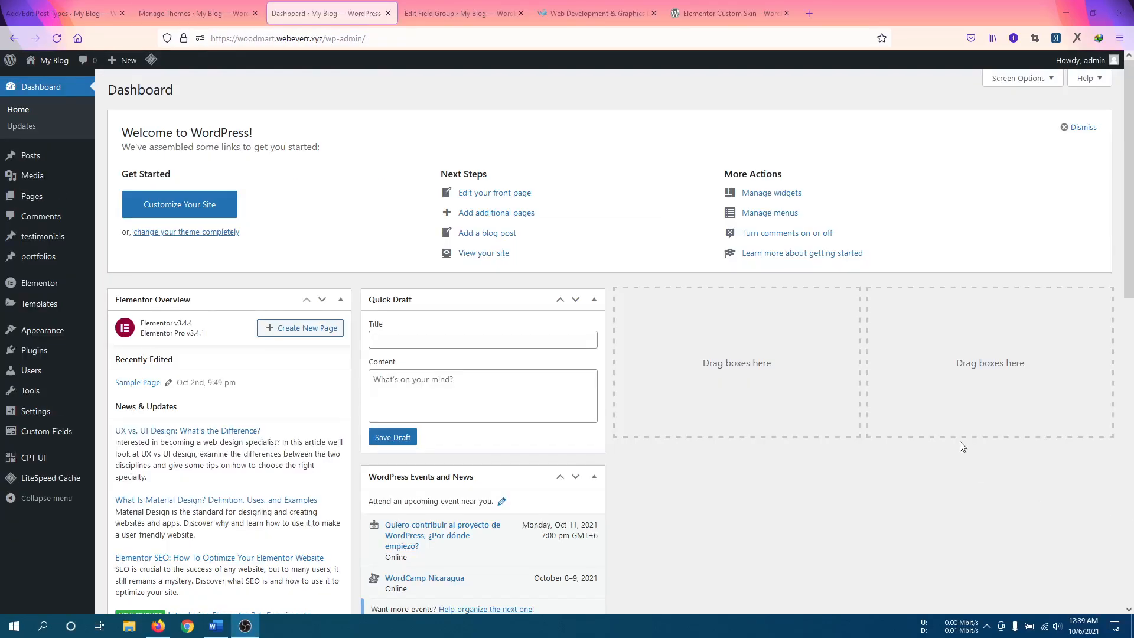
# Reopen the Theme Builder list and open the published Testimonials loop template in the Elementor editor in a new tab.
pyautogui.click(862, 493)
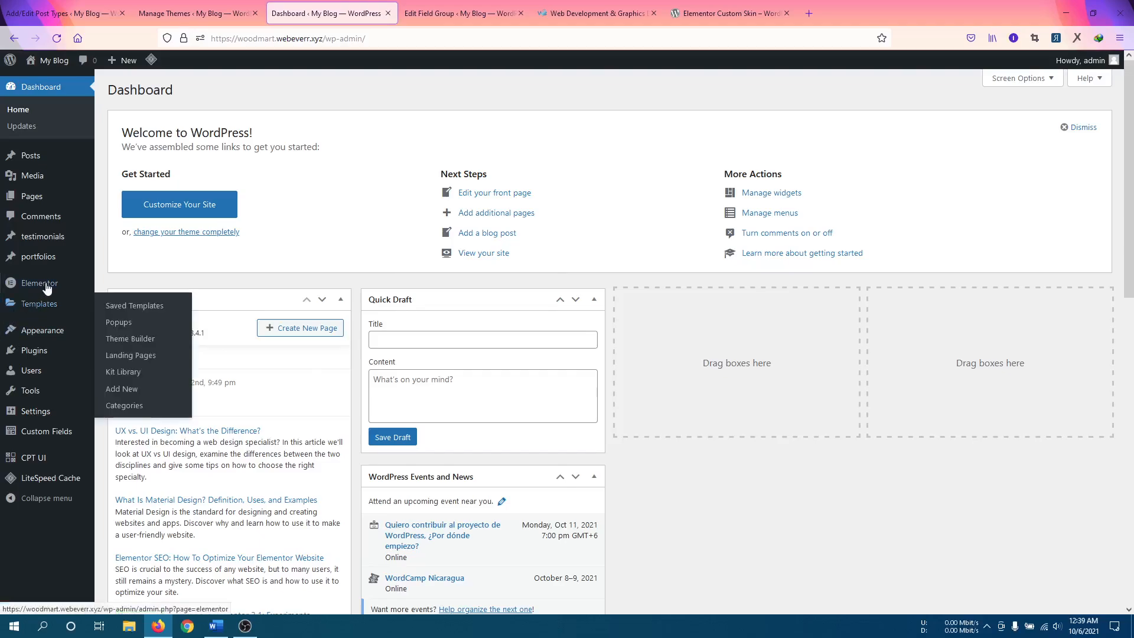
pyautogui.moveTo(43, 351)
pyautogui.moveTo(45, 305)
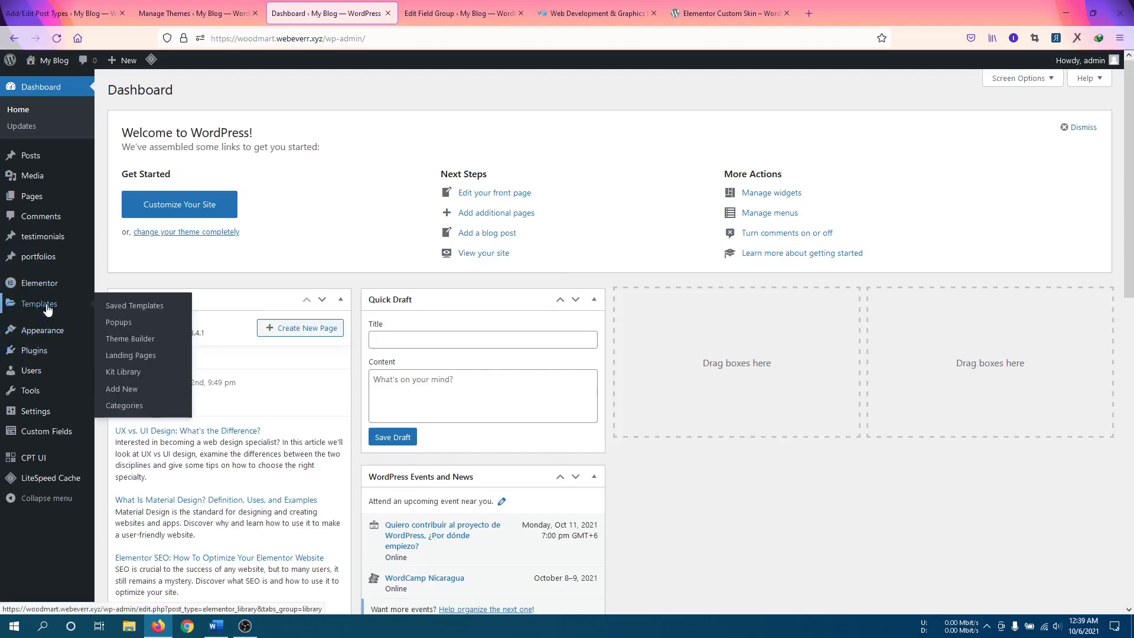
pyautogui.click(139, 341)
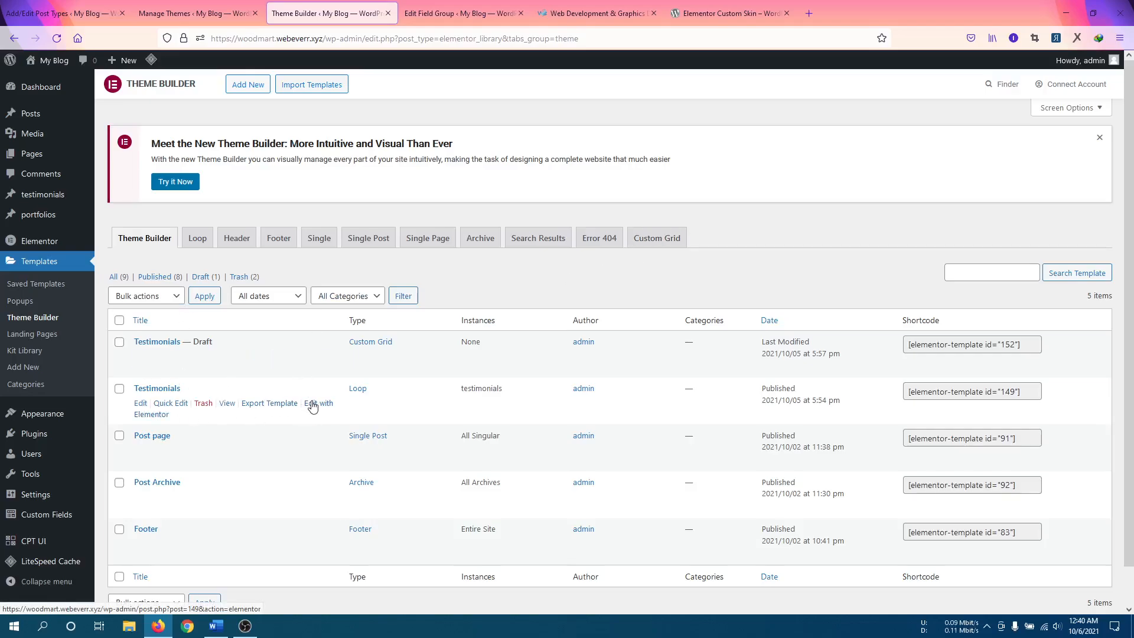
pyautogui.keyDown('ctrl'); pyautogui.click(312, 407); pyautogui.keyUp('ctrl')
pyautogui.click(482, 14)
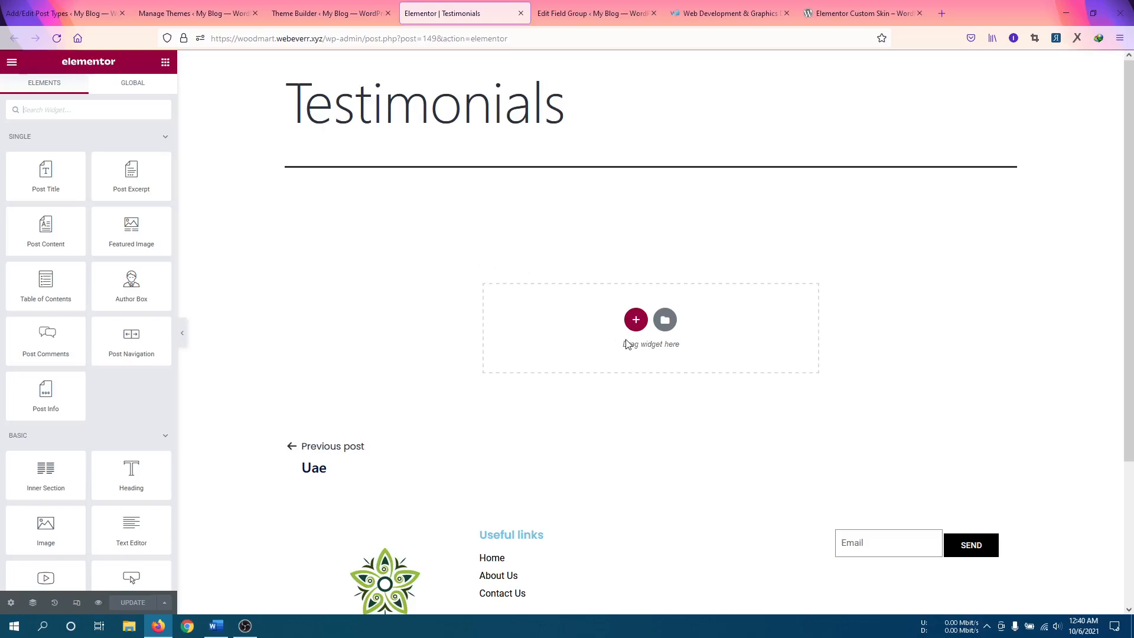
# Add a new section with a single-column structure to the Testimonials template.
pyautogui.click(636, 320)
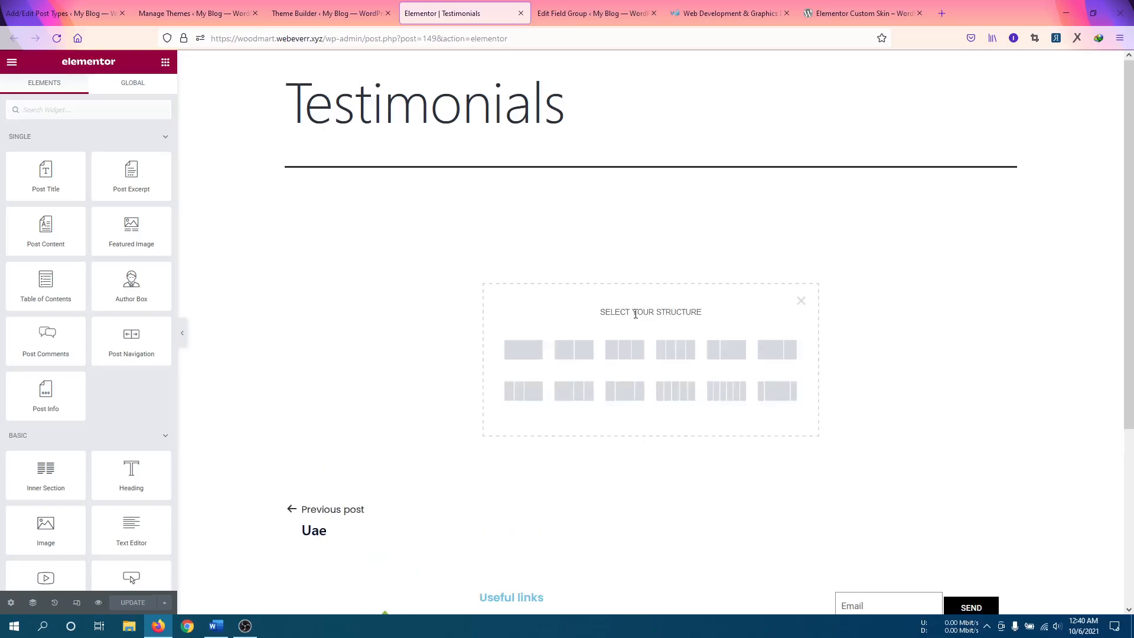
pyautogui.click(524, 350)
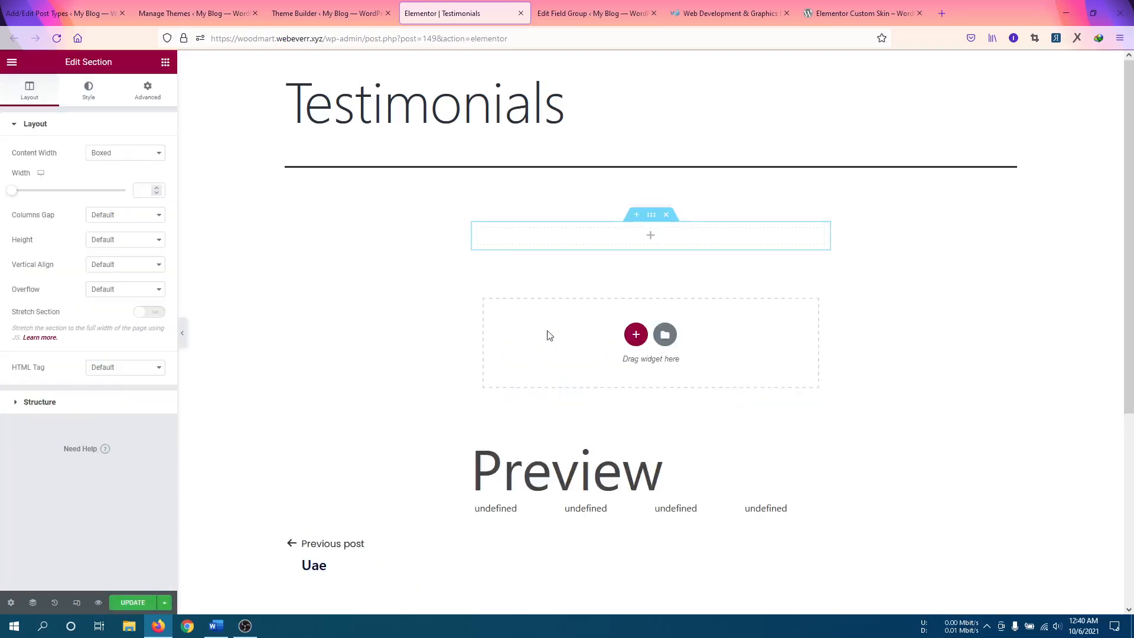
pyautogui.click(652, 237)
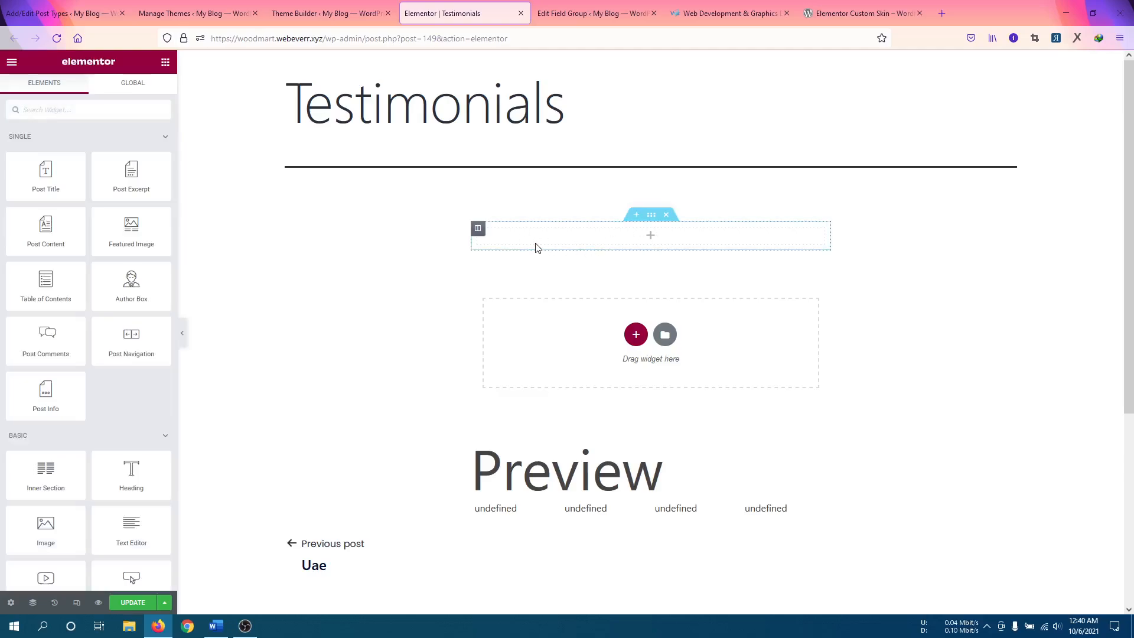
# Unlink the padding values of the section and of its column, giving 0 on every side.
pyautogui.click(652, 217)
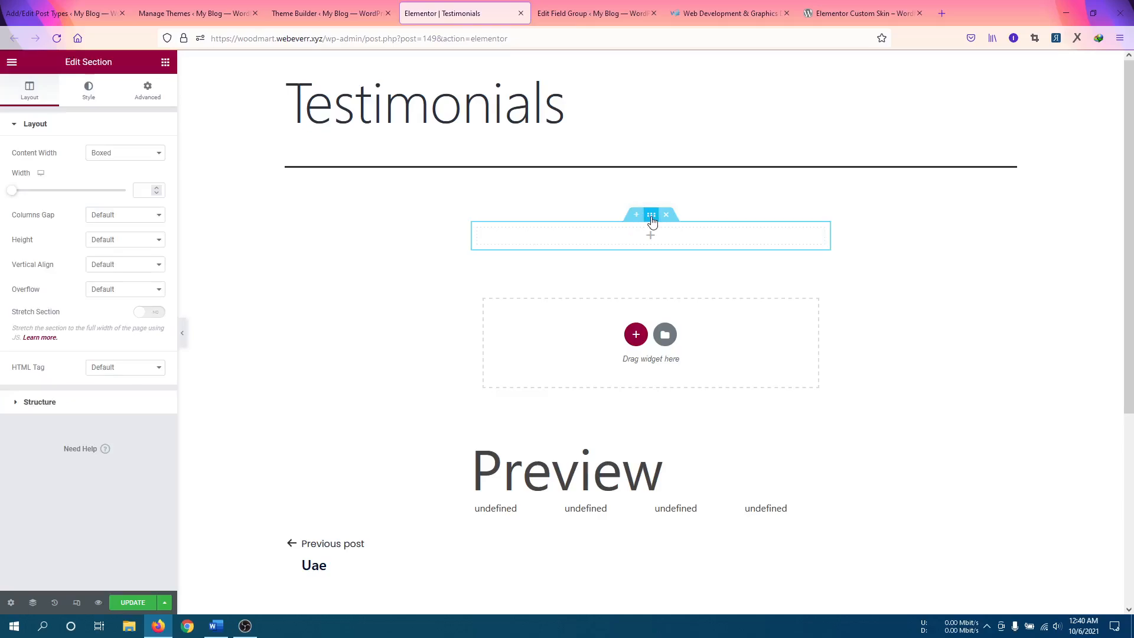
pyautogui.click(149, 92)
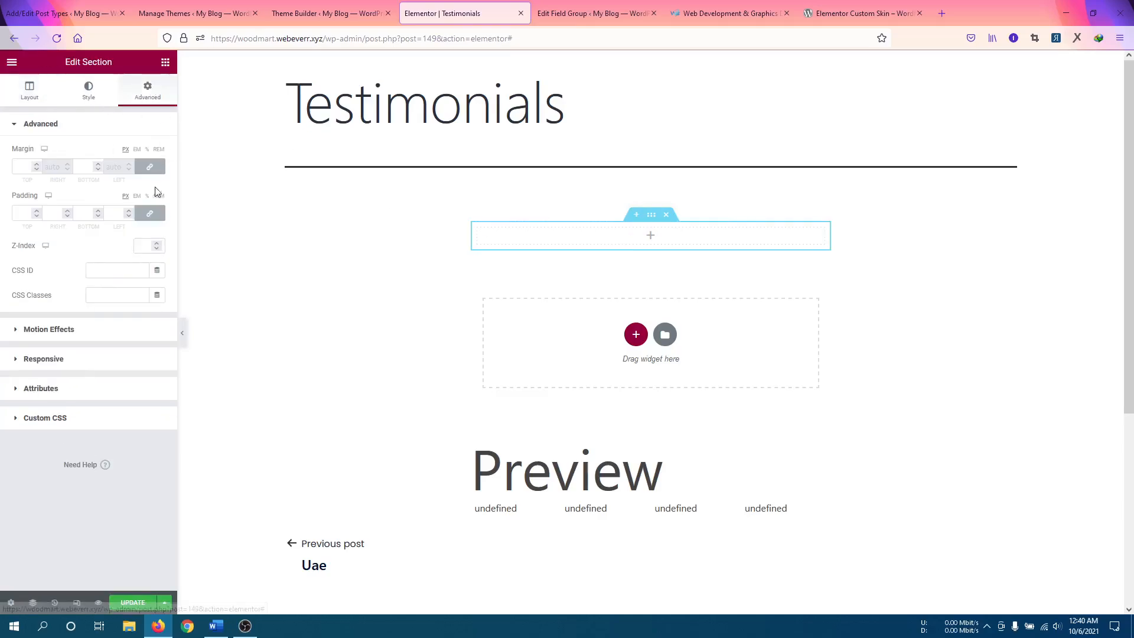
pyautogui.click(150, 213)
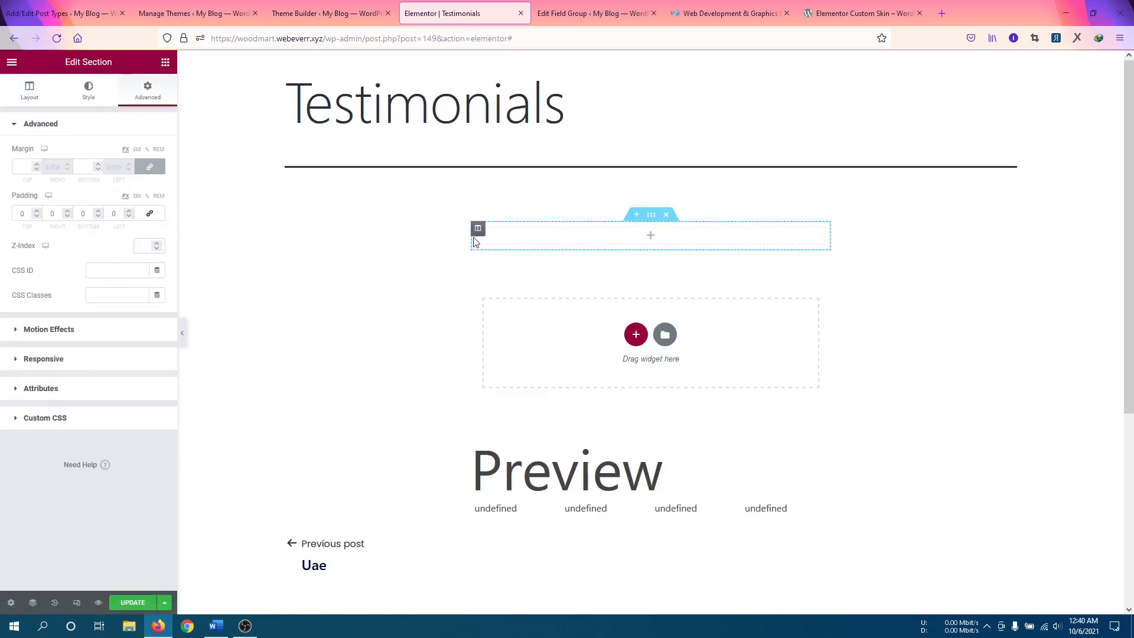
pyautogui.click(478, 228)
pyautogui.click(145, 97)
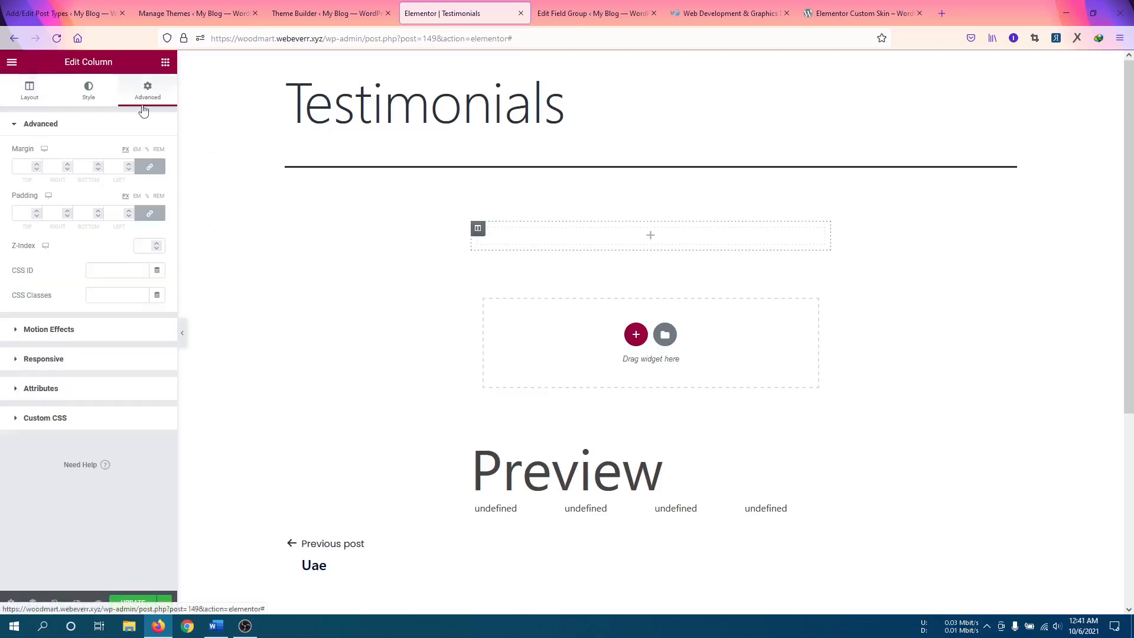
pyautogui.click(142, 216)
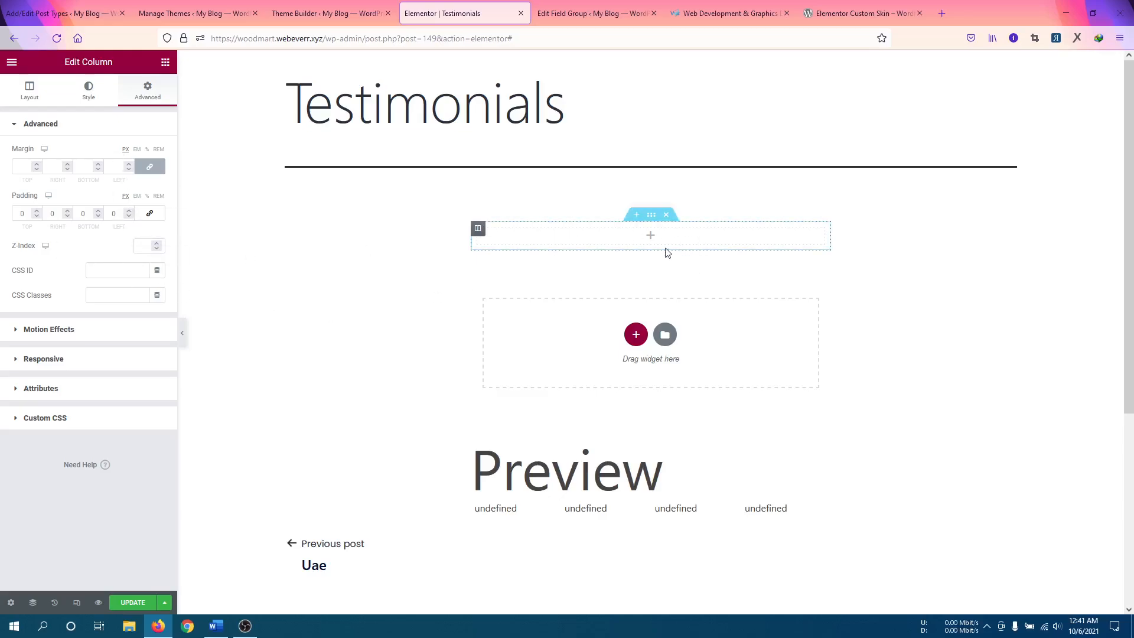
# Give the column a classic background with the color #FFFFFF.
pyautogui.click(90, 94)
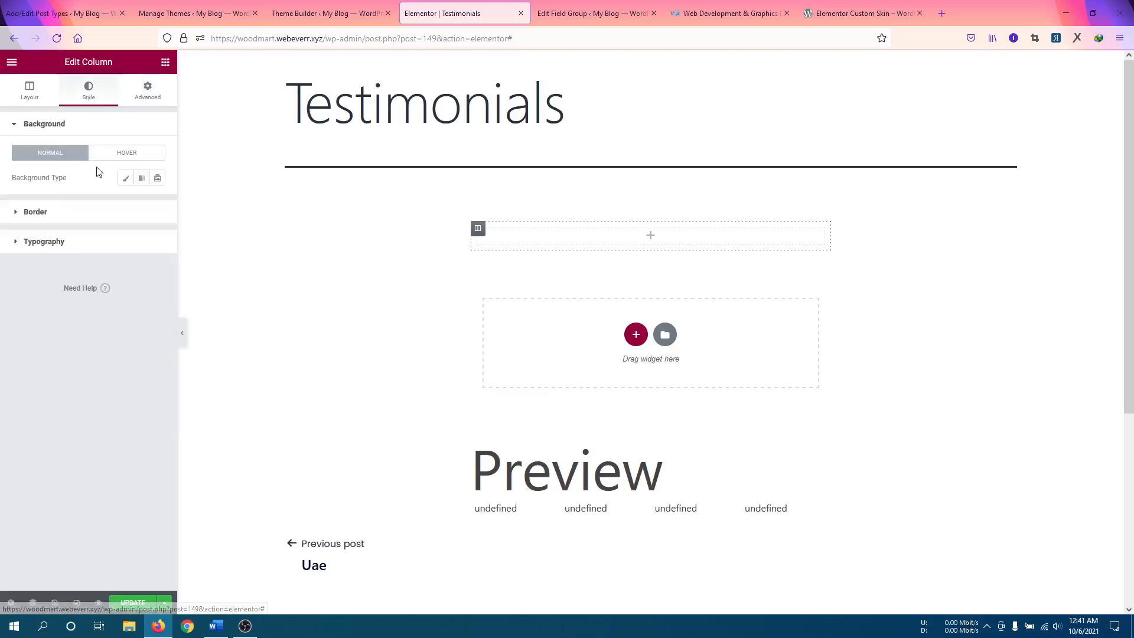
pyautogui.click(126, 178)
pyautogui.click(158, 203)
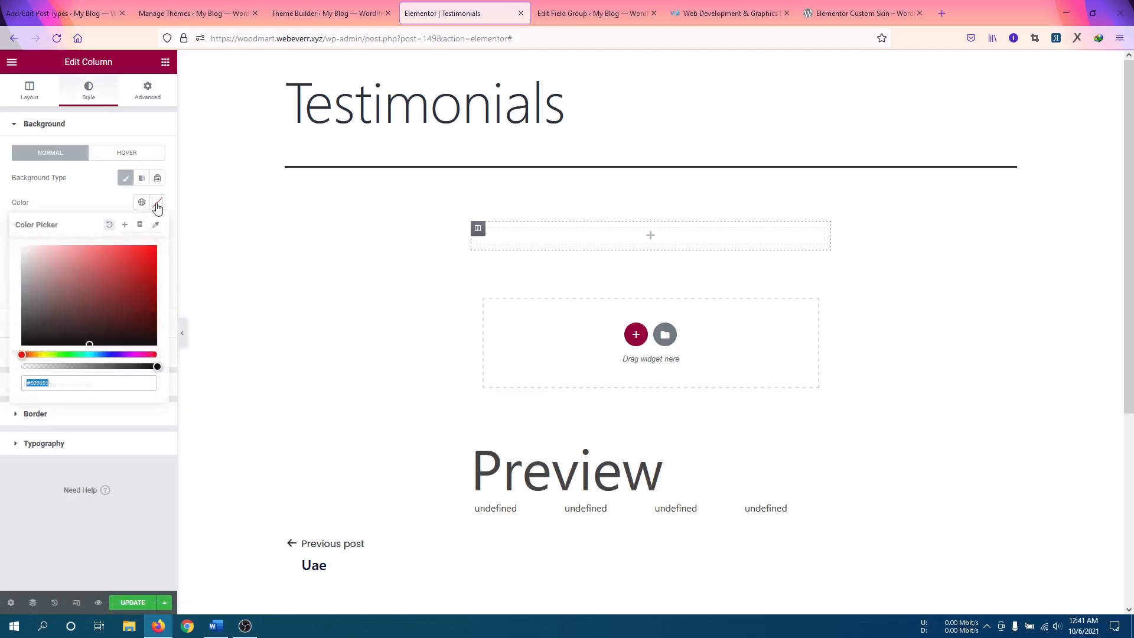
pyautogui.write('#FFFFFF')
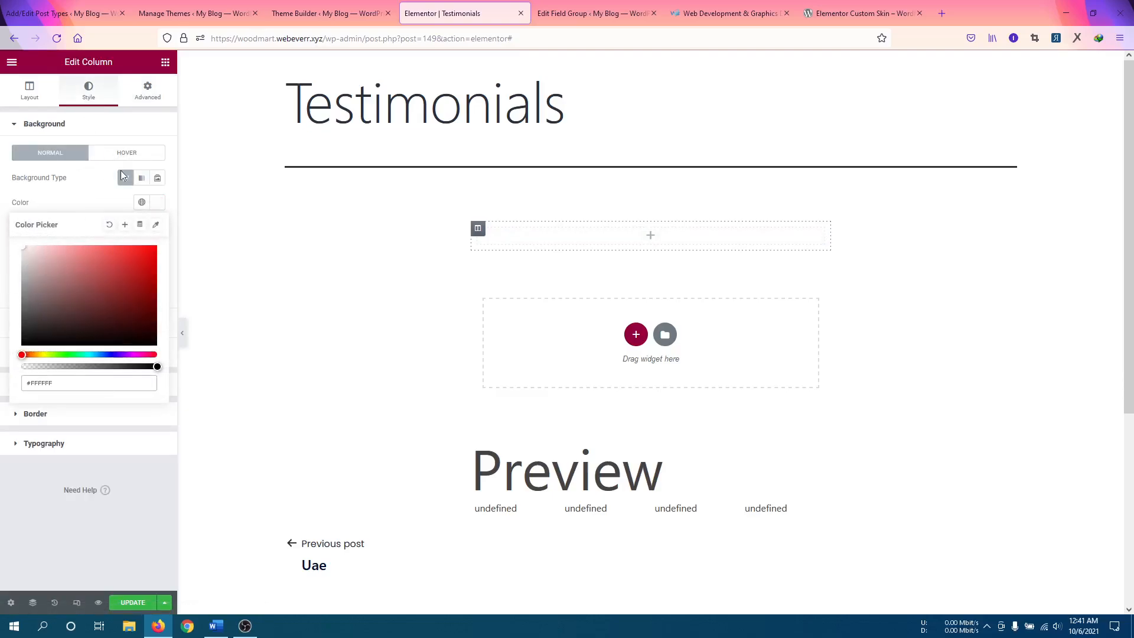
pyautogui.click(157, 208)
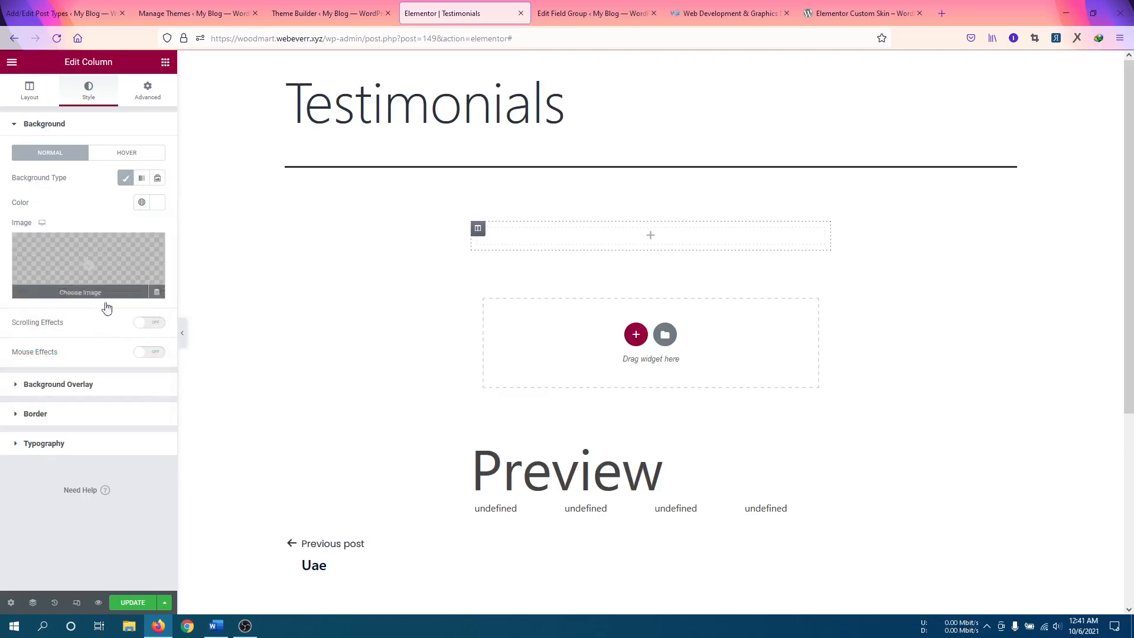
# Add a box shadow to the column, shifted slightly horizontally toward its left edge.
pyautogui.click(92, 389)
pyautogui.click(26, 292)
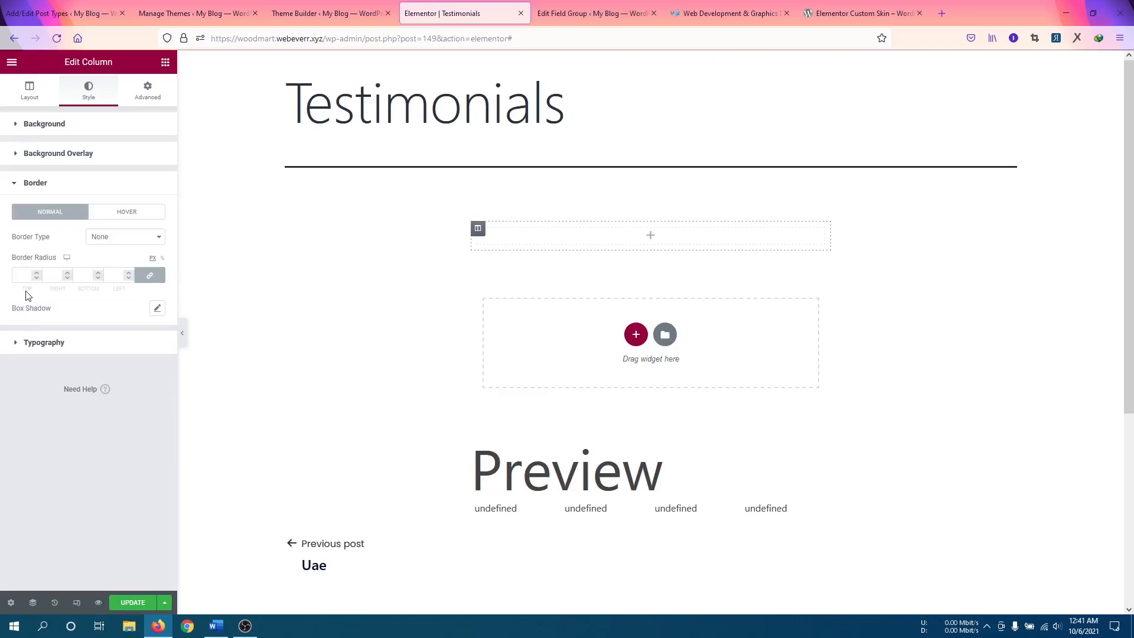
pyautogui.click(157, 309)
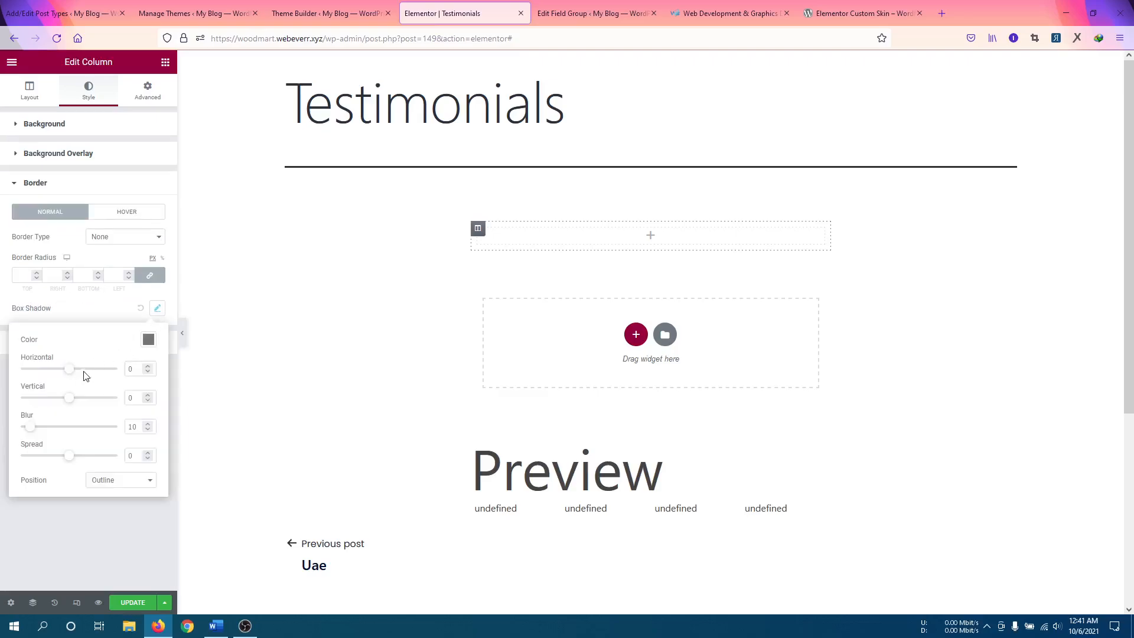
pyautogui.moveTo(68, 369)
pyautogui.mouseDown()
pyautogui.moveTo(53, 383)
pyautogui.moveTo(65, 383)
pyautogui.mouseUp()
pyautogui.click(158, 309)
# Place a Text Editor widget in the column and an Image widget above it.
pyautogui.click(169, 66)
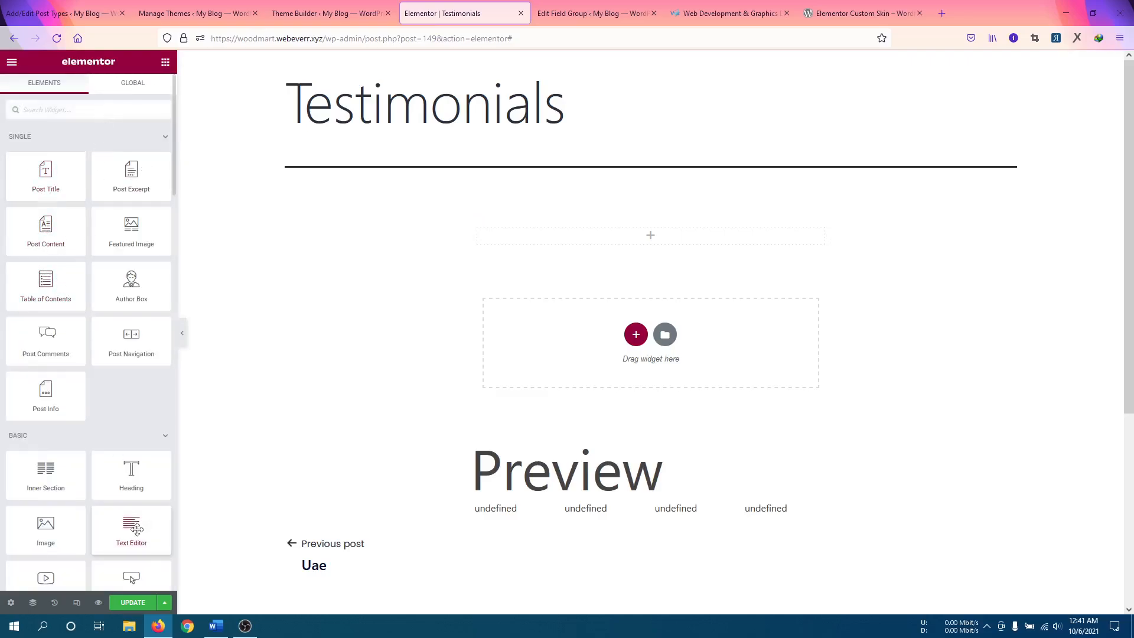
pyautogui.moveTo(131, 525); pyautogui.dragTo(633, 234)
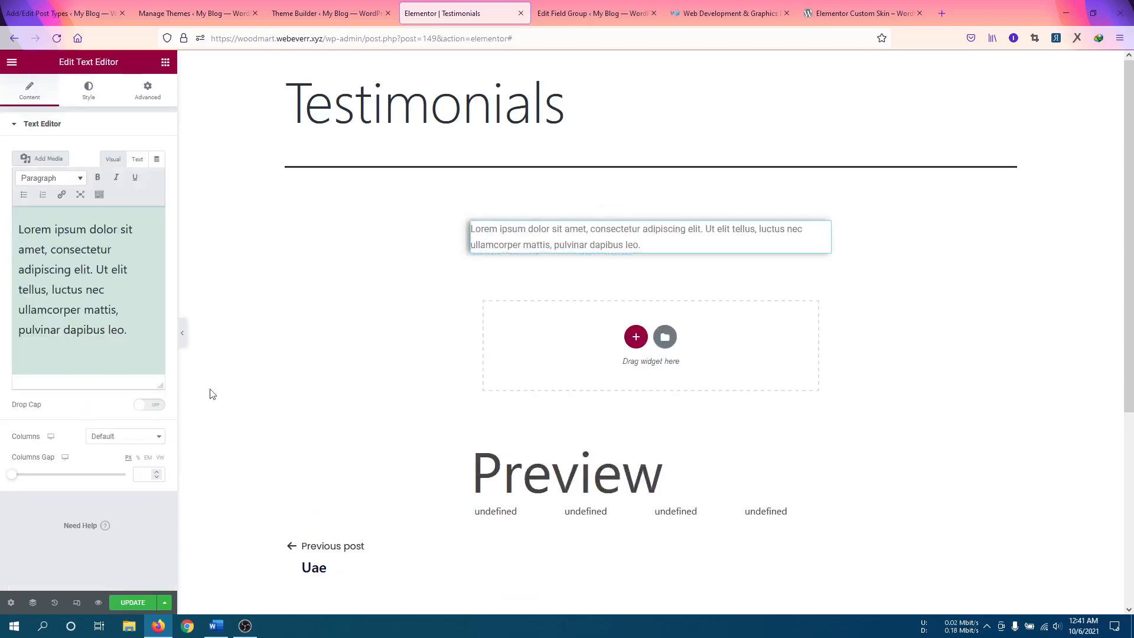
pyautogui.click(166, 61)
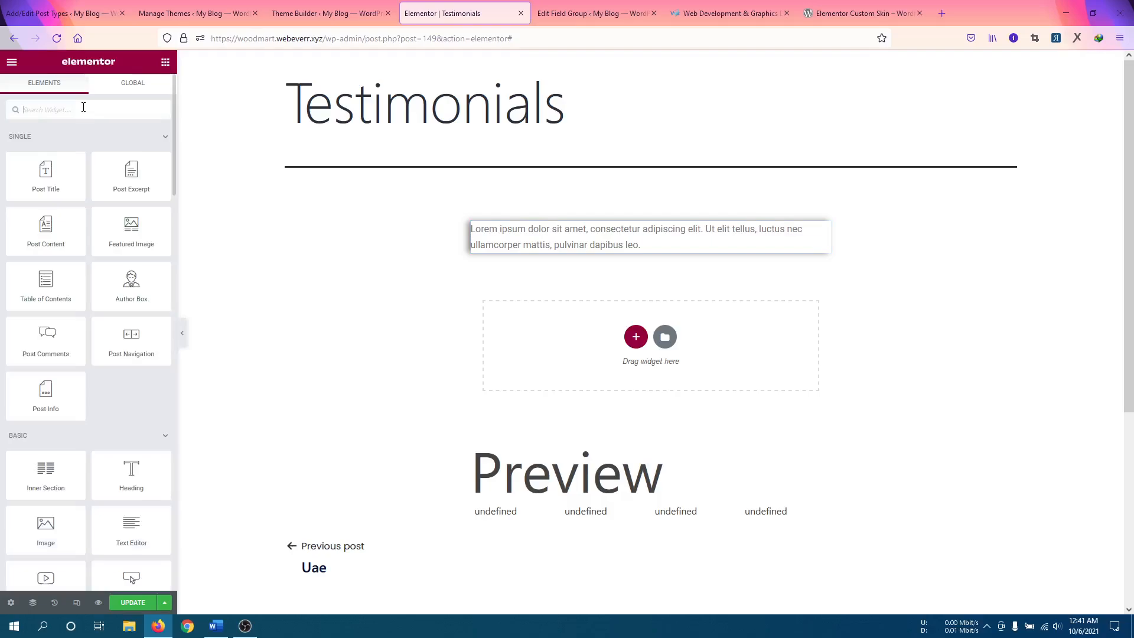
pyautogui.write('image')
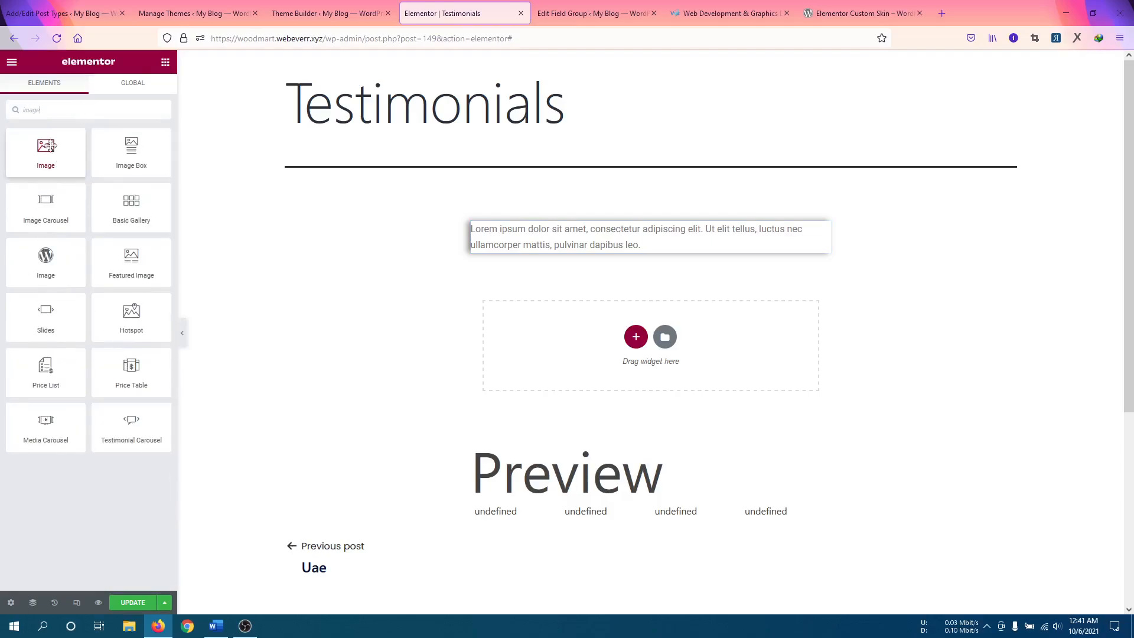
pyautogui.moveTo(50, 155); pyautogui.dragTo(649, 222)
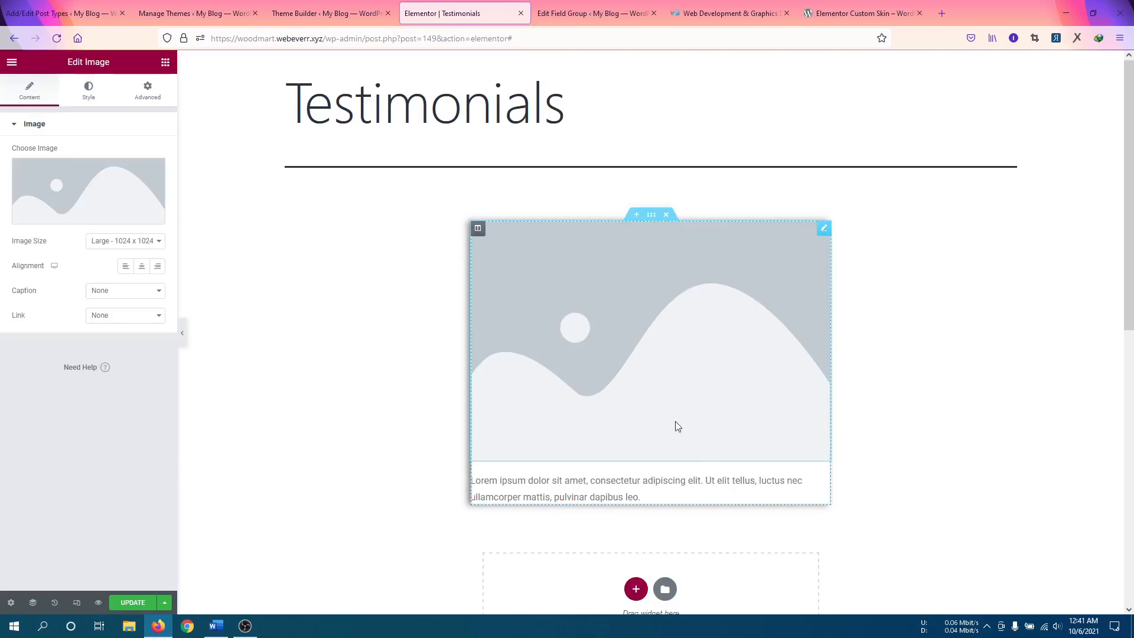
pyautogui.scroll(-2, 637, 303)
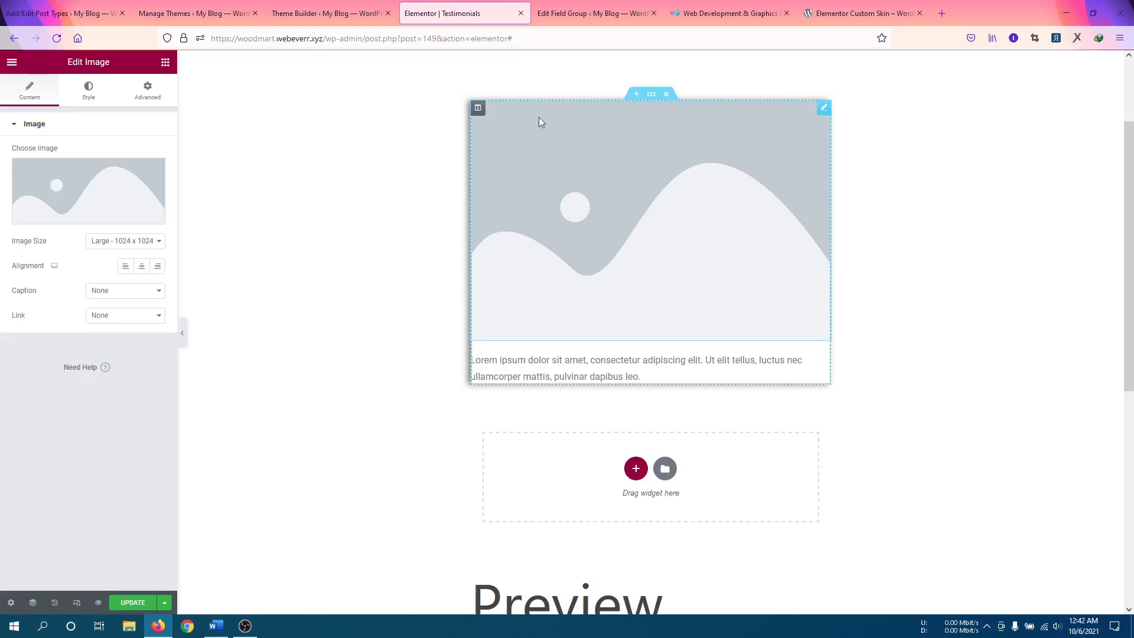
# Set the Image widget's max width to 100 px.
pyautogui.click(478, 109)
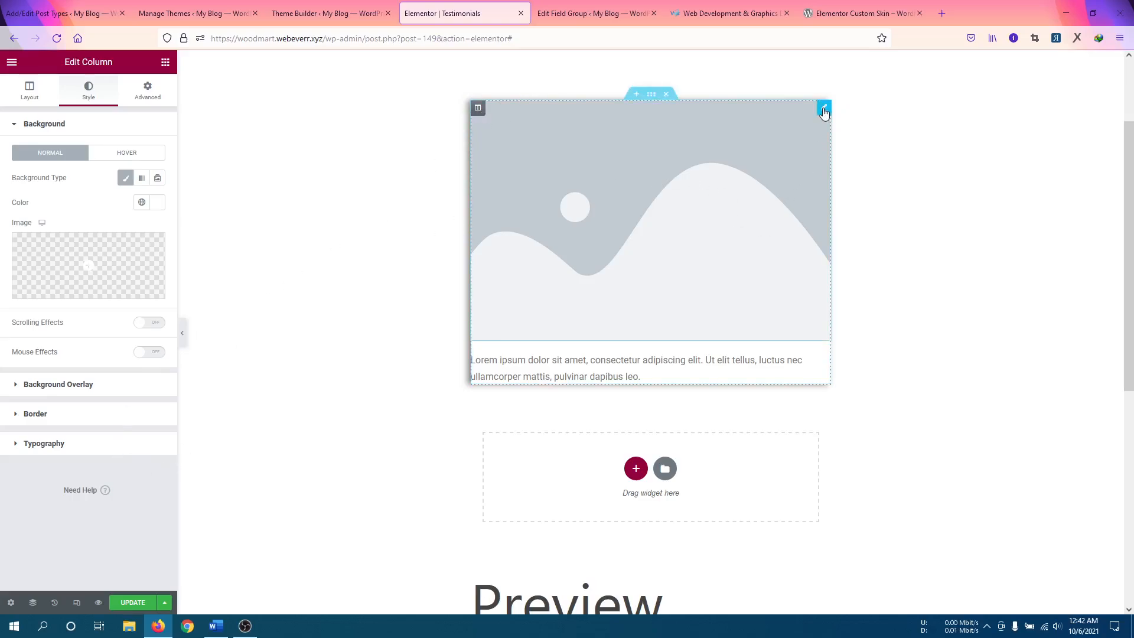
pyautogui.click(824, 111)
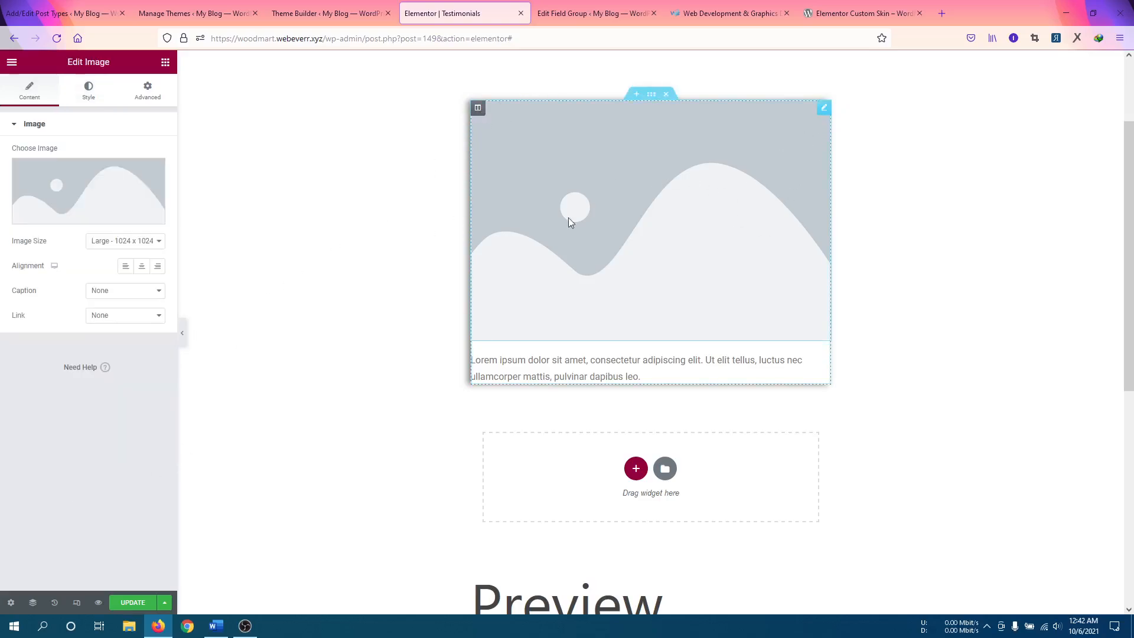
pyautogui.click(87, 93)
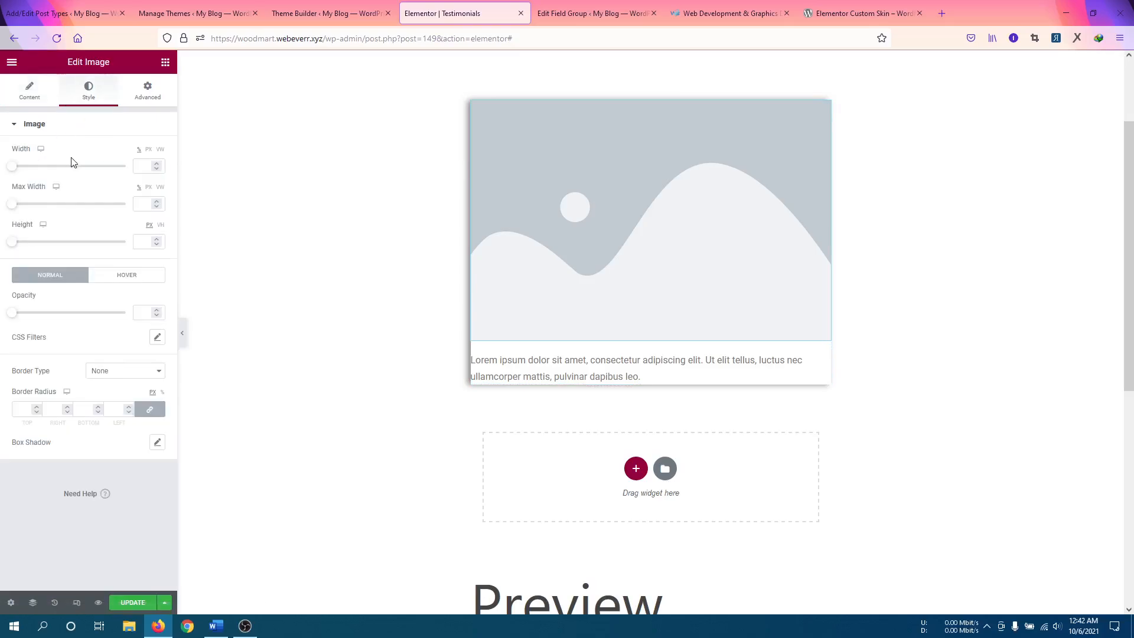
pyautogui.click(141, 203)
pyautogui.write('100')
pyautogui.click(148, 188)
pyautogui.moveTo(13, 205); pyautogui.dragTo(37, 216)
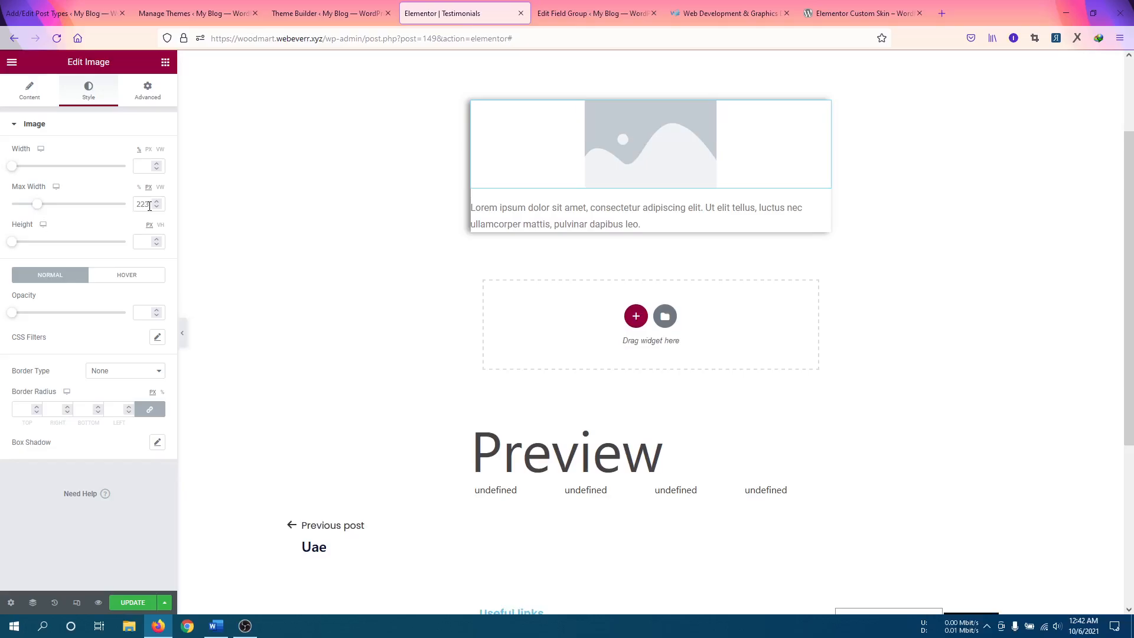
pyautogui.moveTo(149, 205); pyautogui.dragTo(125, 220)
pyautogui.write('100')
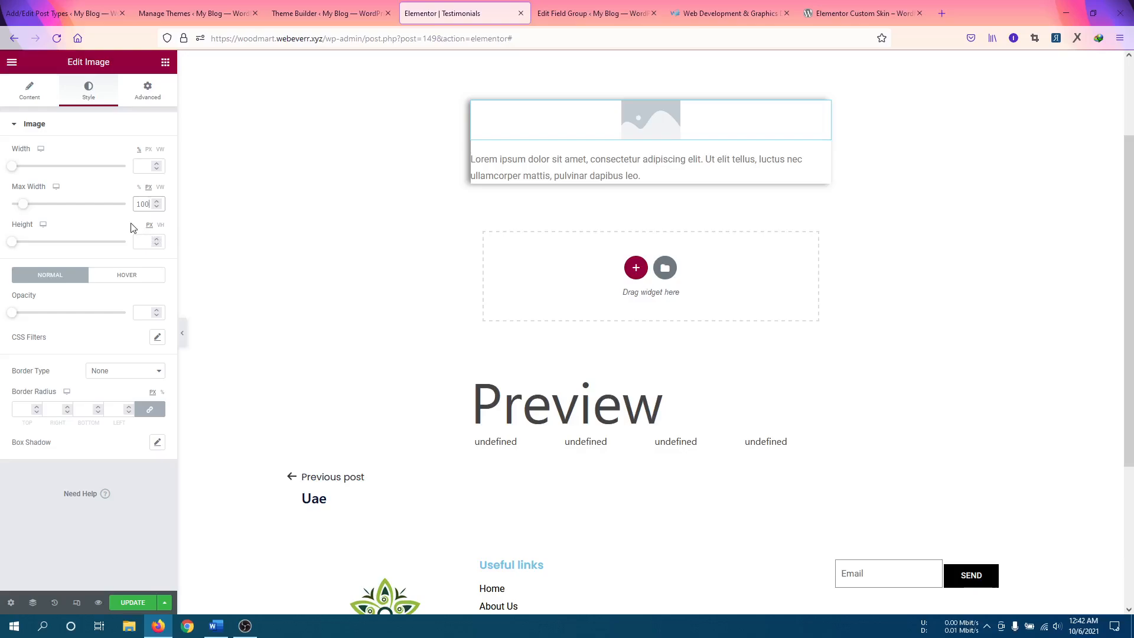
pyautogui.click(120, 220)
# Round the image with a border radius of 50% on all corners.
pyautogui.click(115, 410)
pyautogui.write('30')
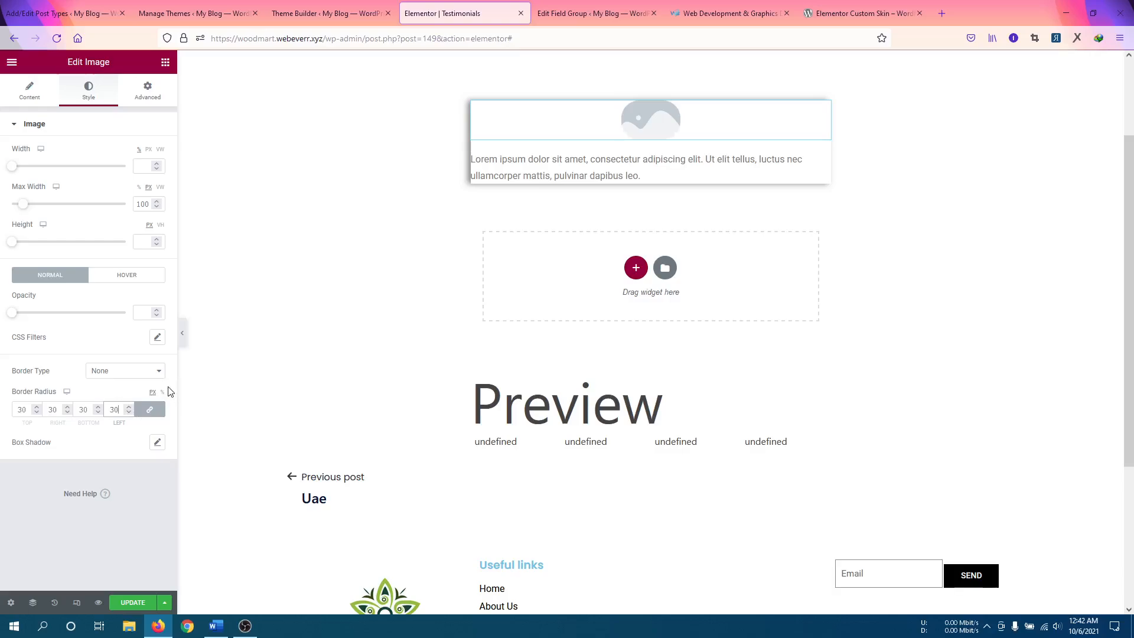
pyautogui.click(162, 392)
pyautogui.click(118, 413)
pyautogui.write('300')
pyautogui.press('BackSpace')
pyautogui.write('50')
# Switch the image size to Custom and apply a size of 100 x 100.
pyautogui.click(33, 96)
pyautogui.click(107, 242)
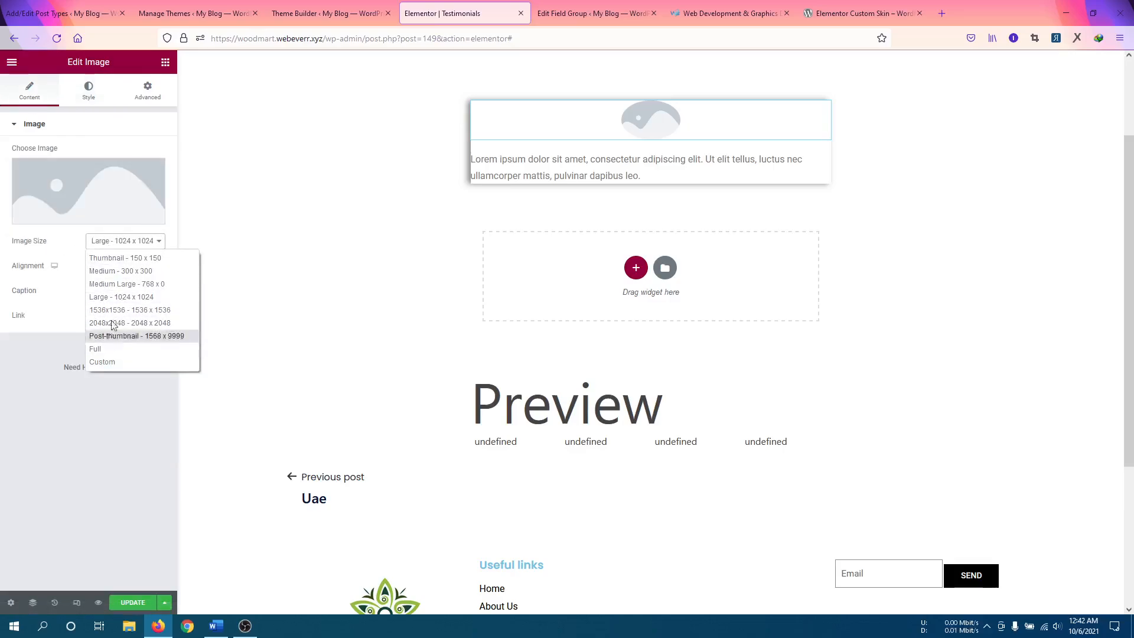
pyautogui.click(142, 273)
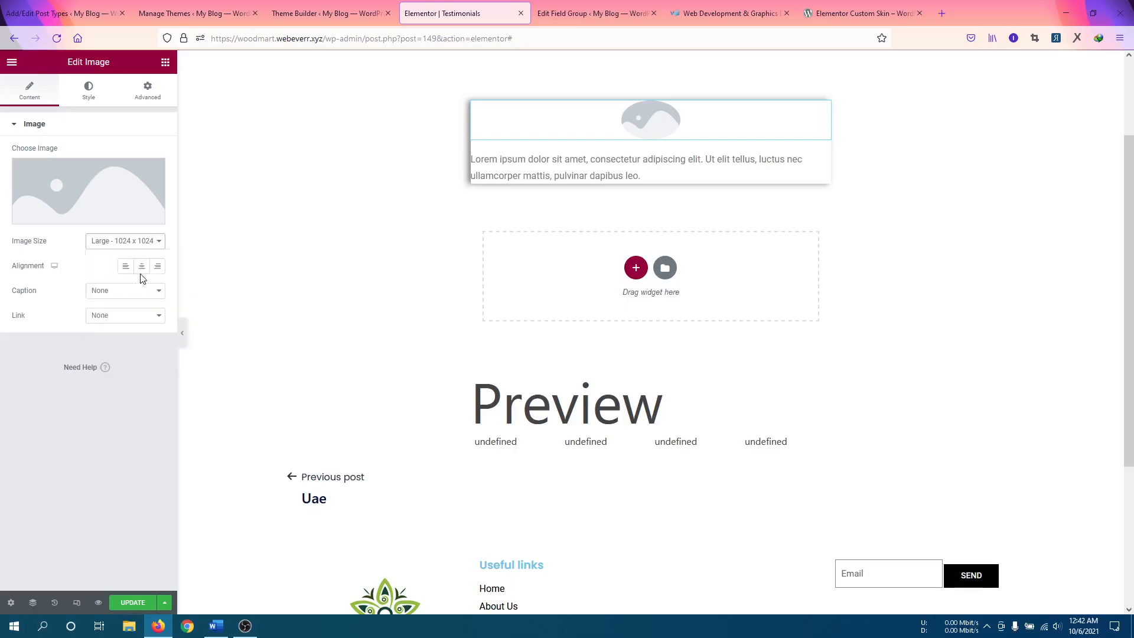
pyautogui.click(104, 245)
pyautogui.click(96, 359)
pyautogui.click(27, 300)
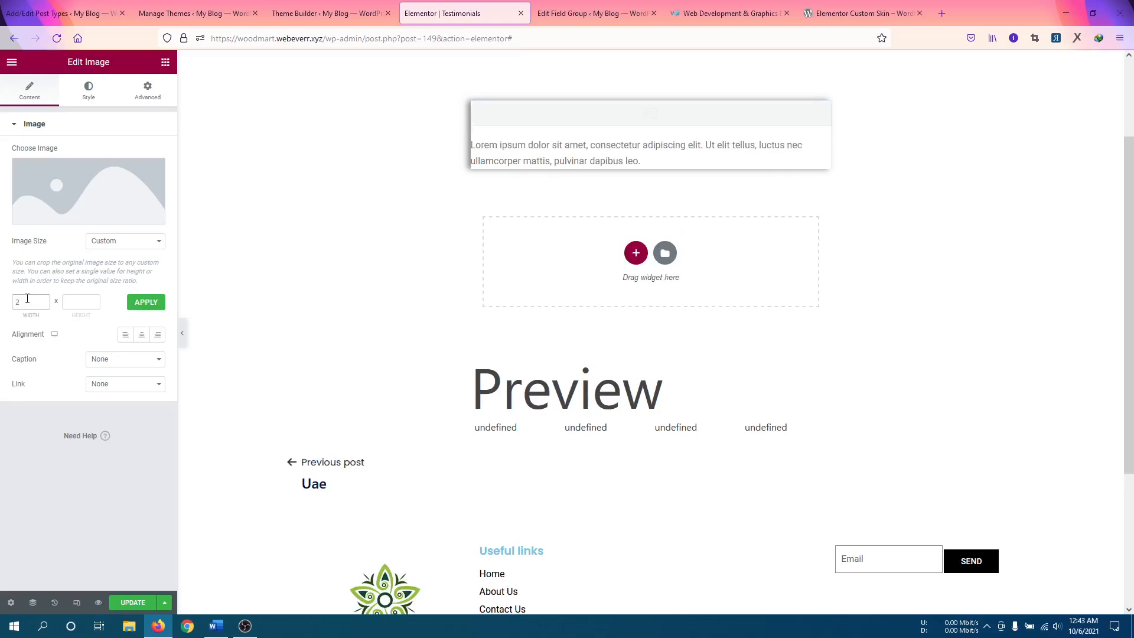
pyautogui.click(77, 303)
pyautogui.click(80, 336)
pyautogui.click(152, 303)
pyautogui.click(149, 305)
# Clear the image's max width and reapply its custom size of 100 x 100.
pyautogui.click(88, 88)
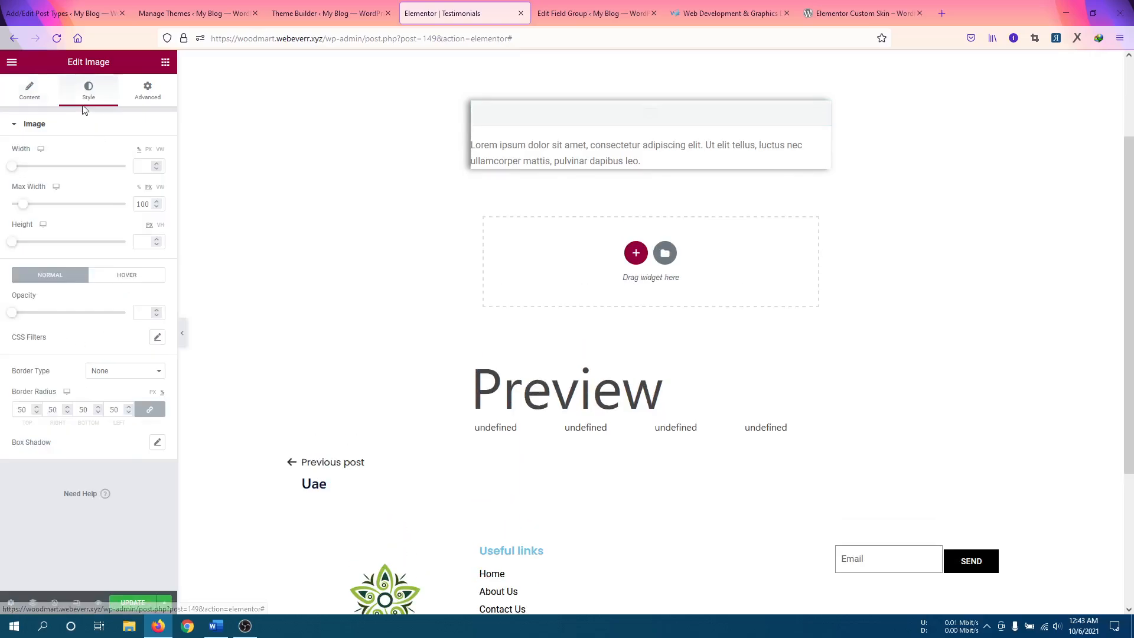
pyautogui.doubleClick(144, 206)
pyautogui.press('BackSpace')
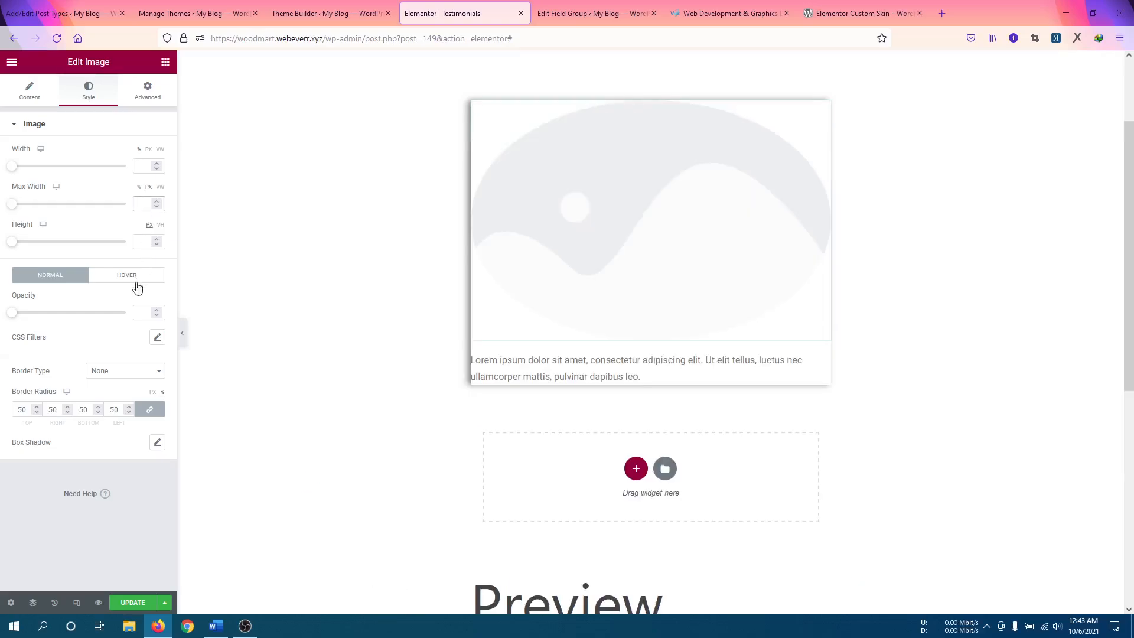
pyautogui.click(24, 92)
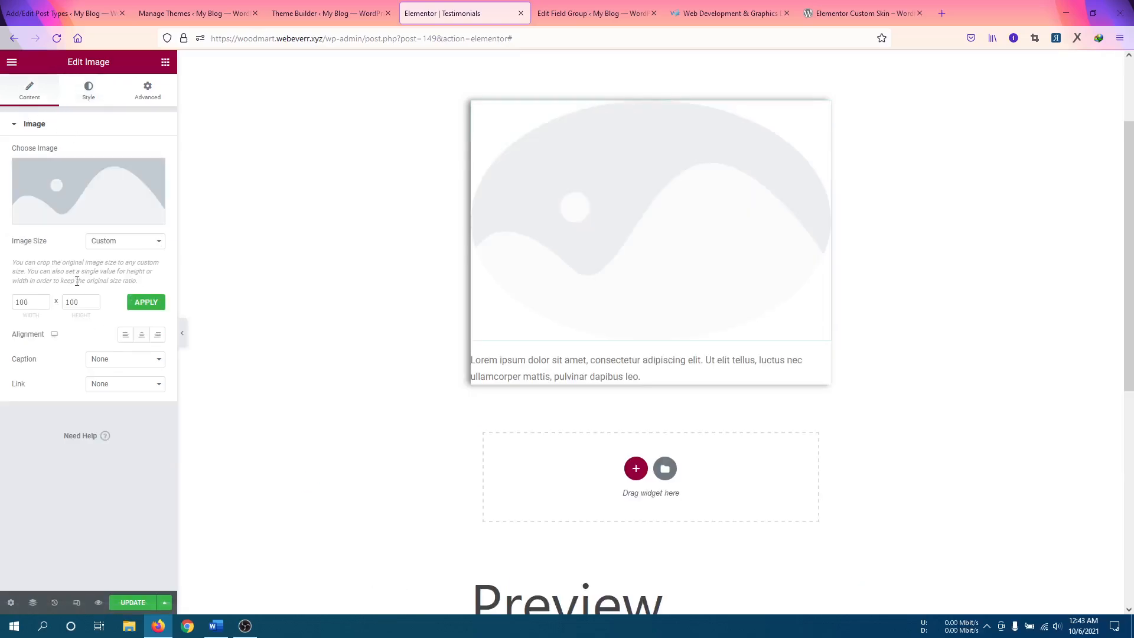
pyautogui.click(146, 302)
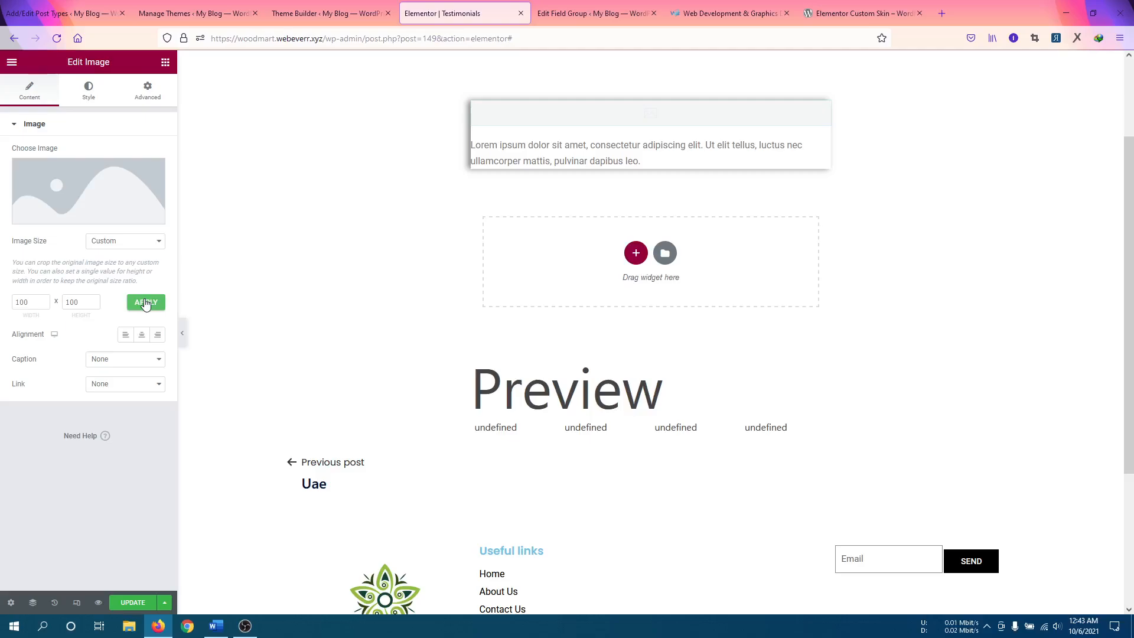
# Center the image and set its max width back to 100 px.
pyautogui.click(142, 335)
pyautogui.click(89, 89)
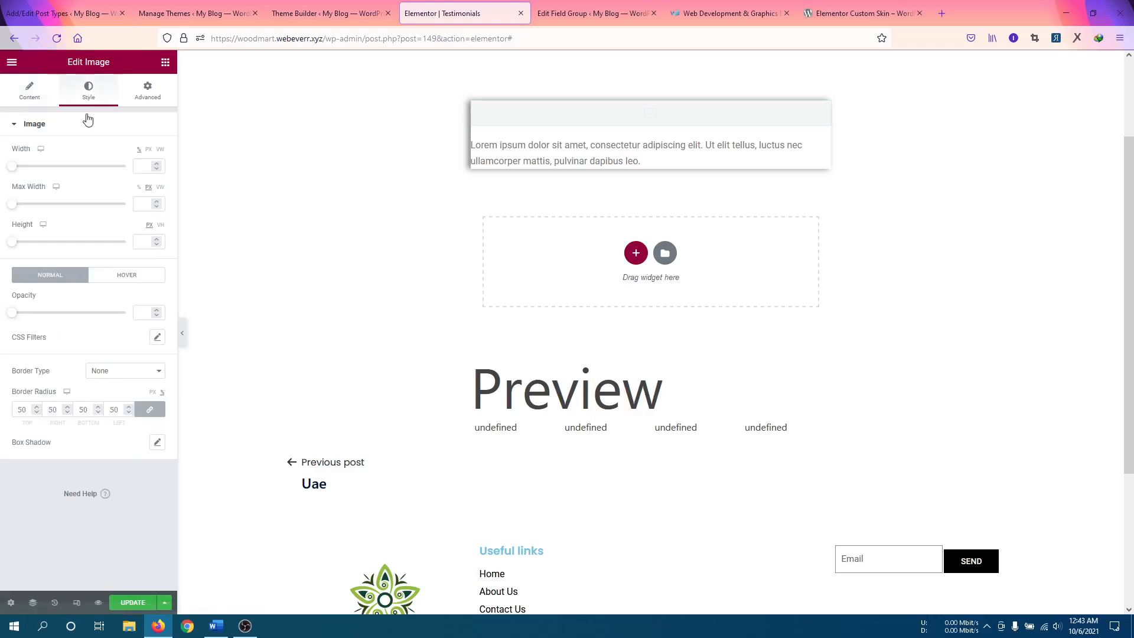
pyautogui.click(139, 204)
pyautogui.write('100')
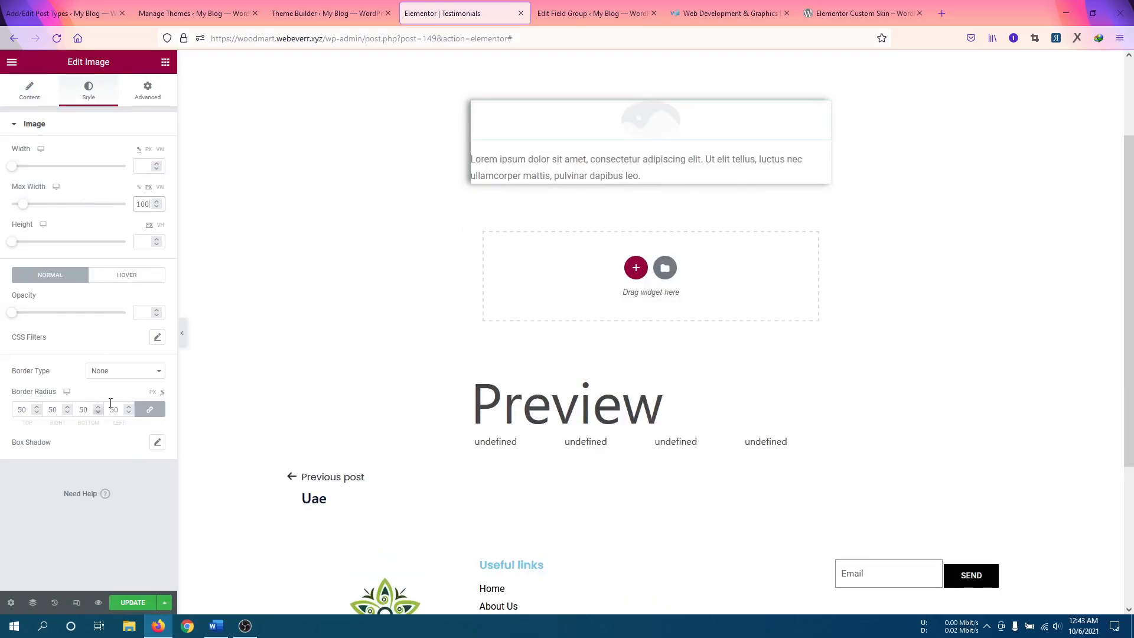
# Replace the image widget's placeholder with the dynamic Featured Image tag.
pyautogui.click(29, 90)
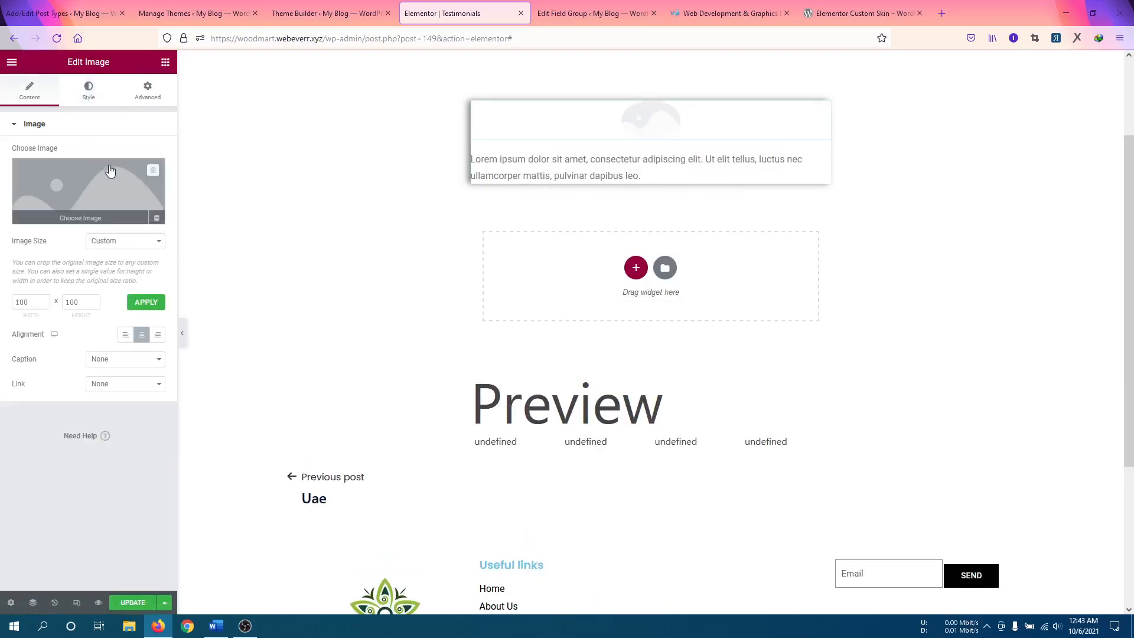
pyautogui.click(152, 172)
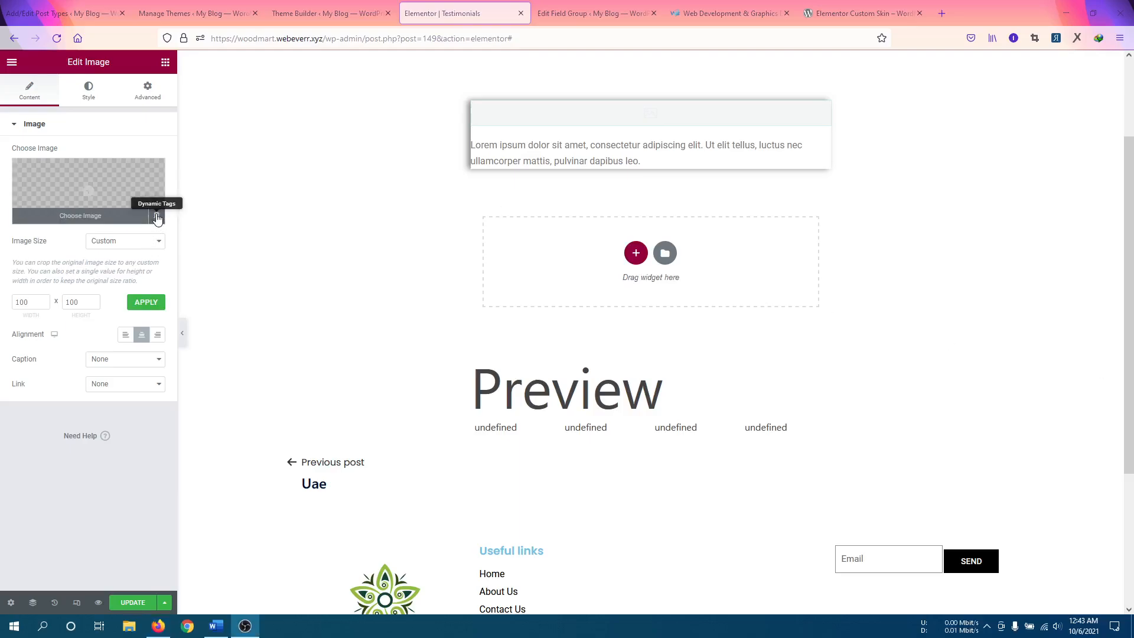
pyautogui.click(157, 217)
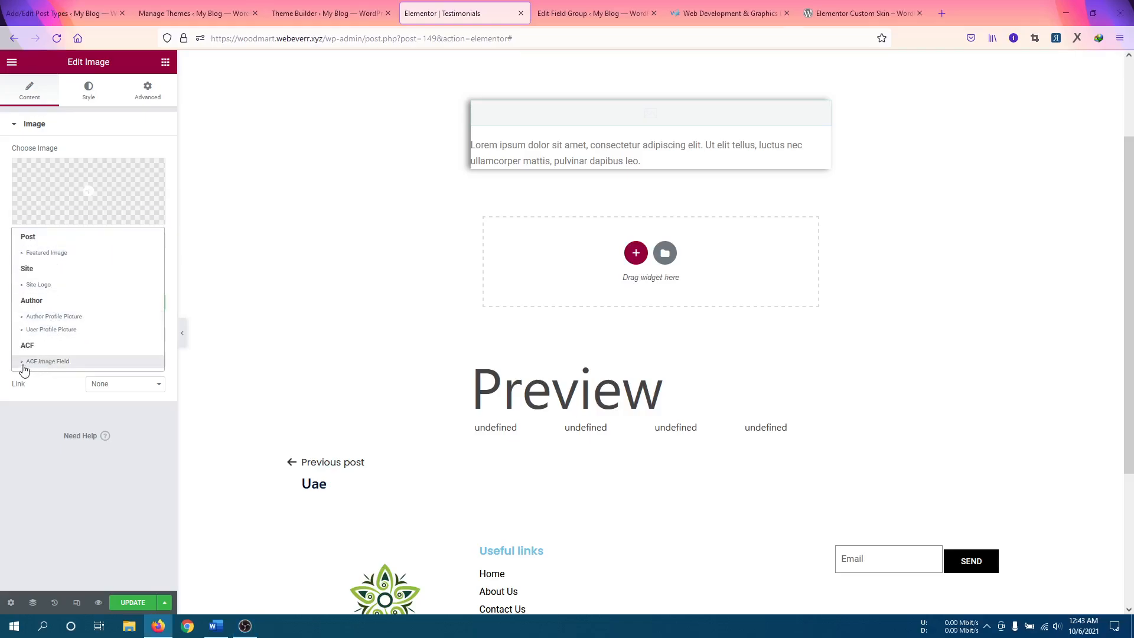
pyautogui.click(23, 256)
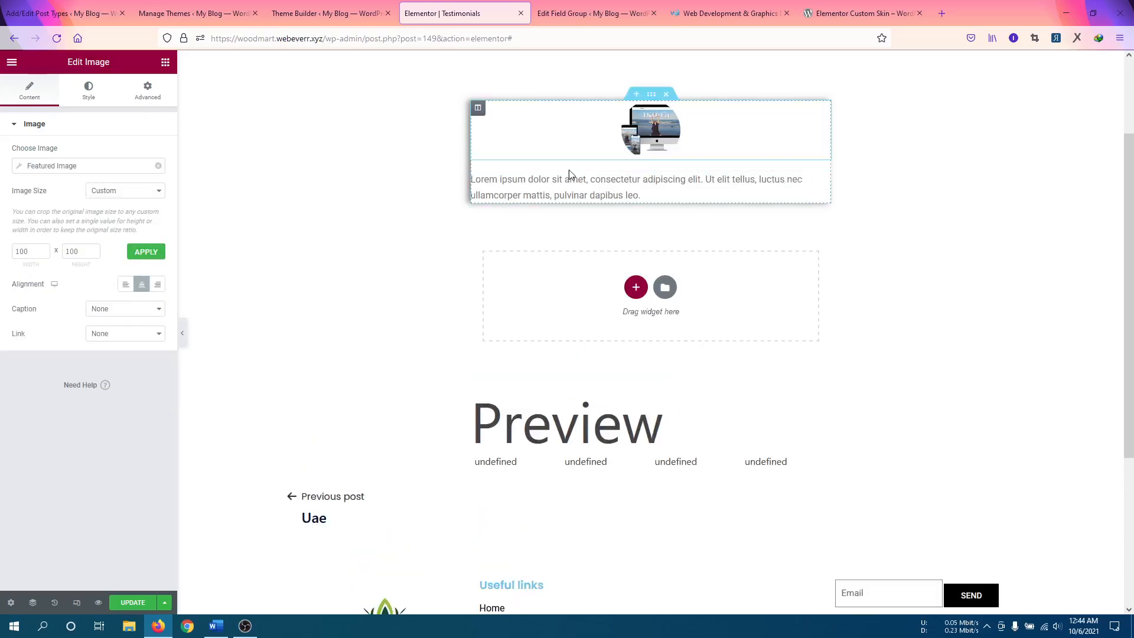
# Set the loop's dynamic content preview to the testimonial post type with the sample client's entry, and apply the preview.
pyautogui.click(11, 601)
pyautogui.click(66, 273)
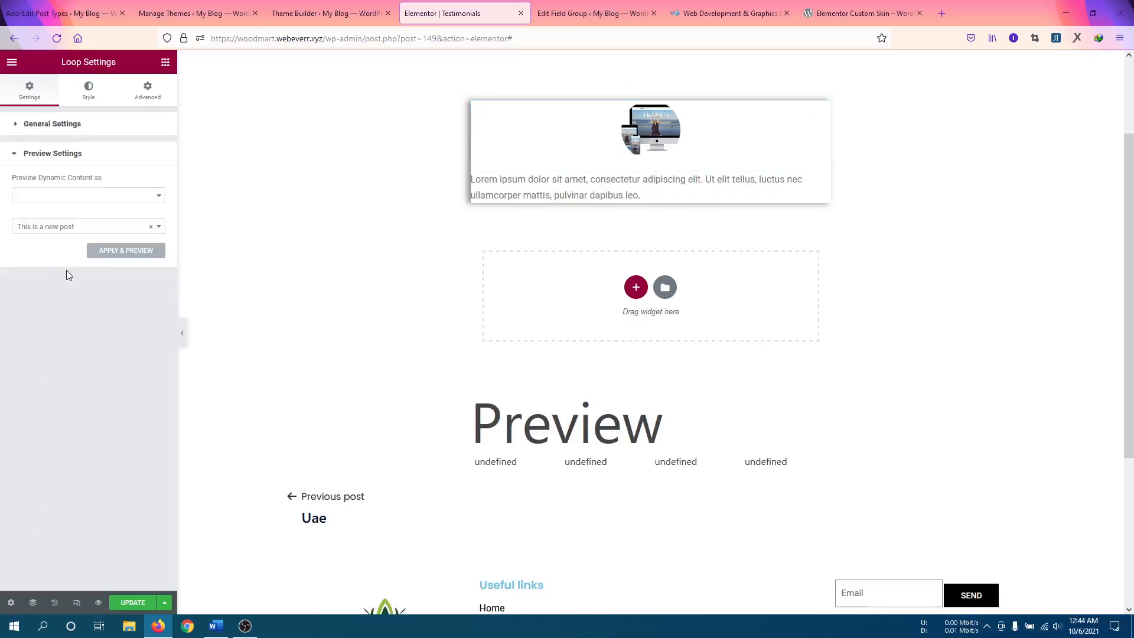
pyautogui.click(66, 196)
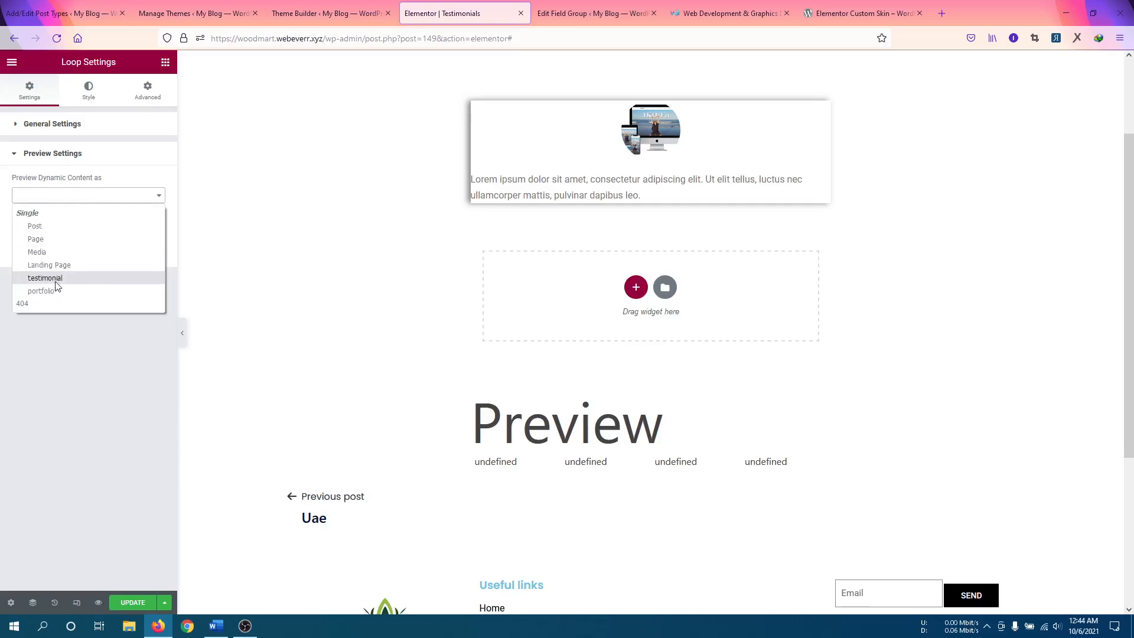
pyautogui.click(56, 283)
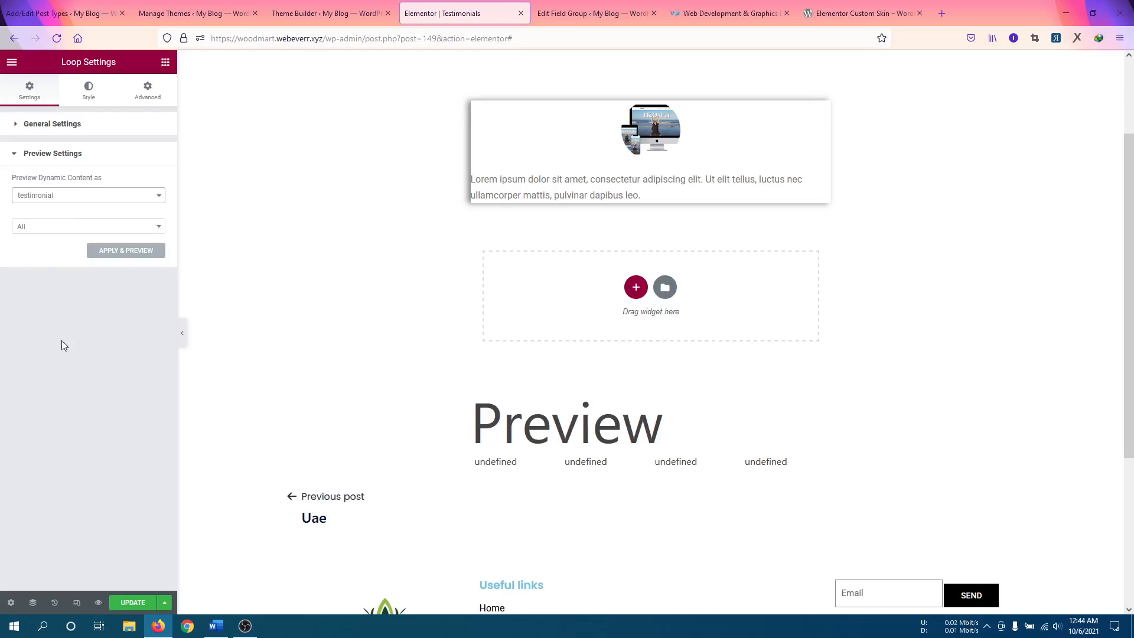
pyautogui.click(59, 228)
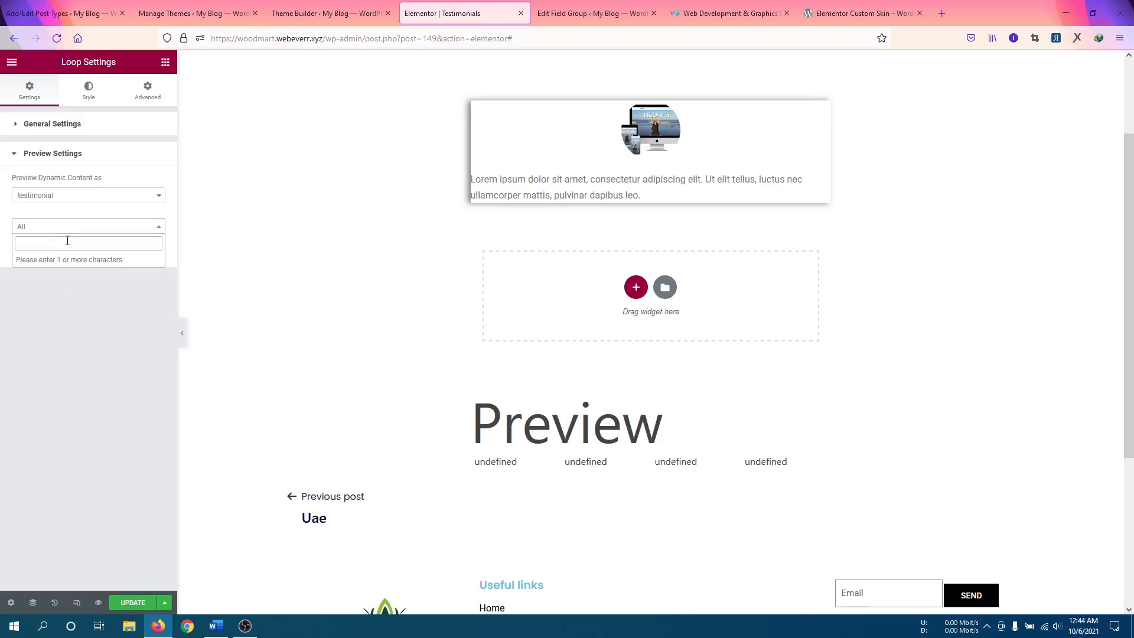
pyautogui.write('jho')
pyautogui.click(56, 262)
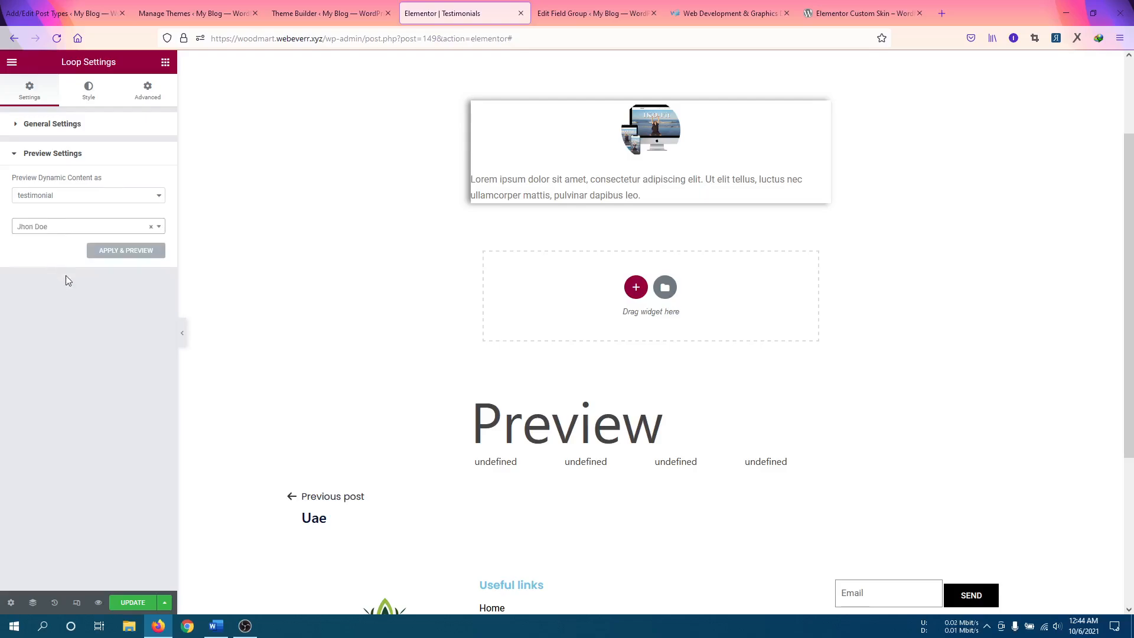
pyautogui.click(124, 255)
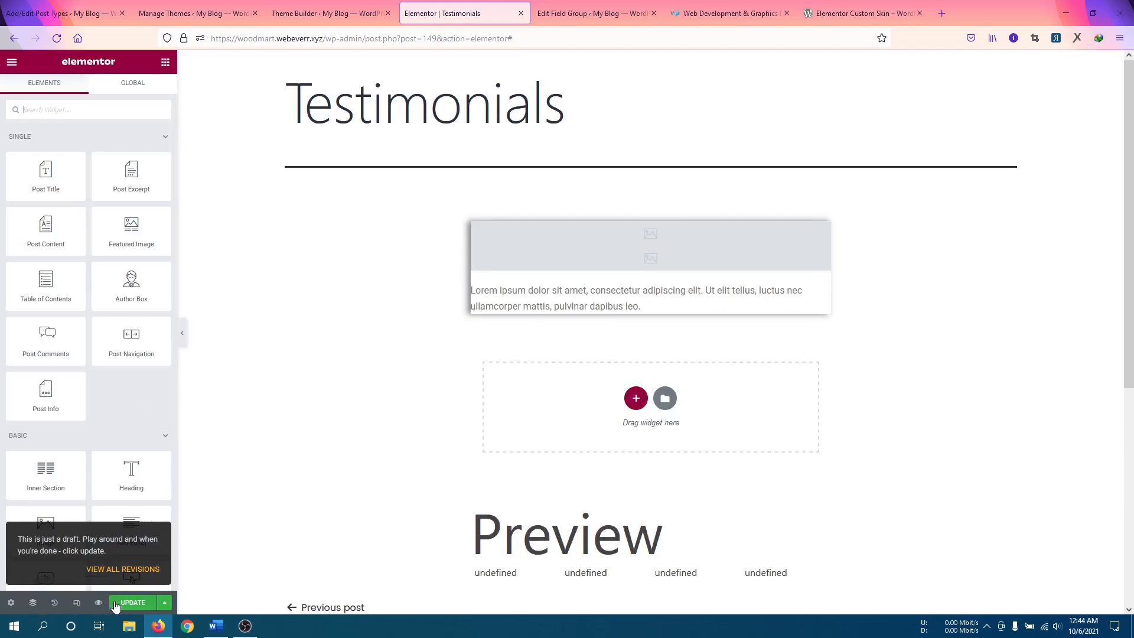
# Try using the dynamic ACF Image Field tag as the image widget's source in place of Featured Image.
pyautogui.click(824, 229)
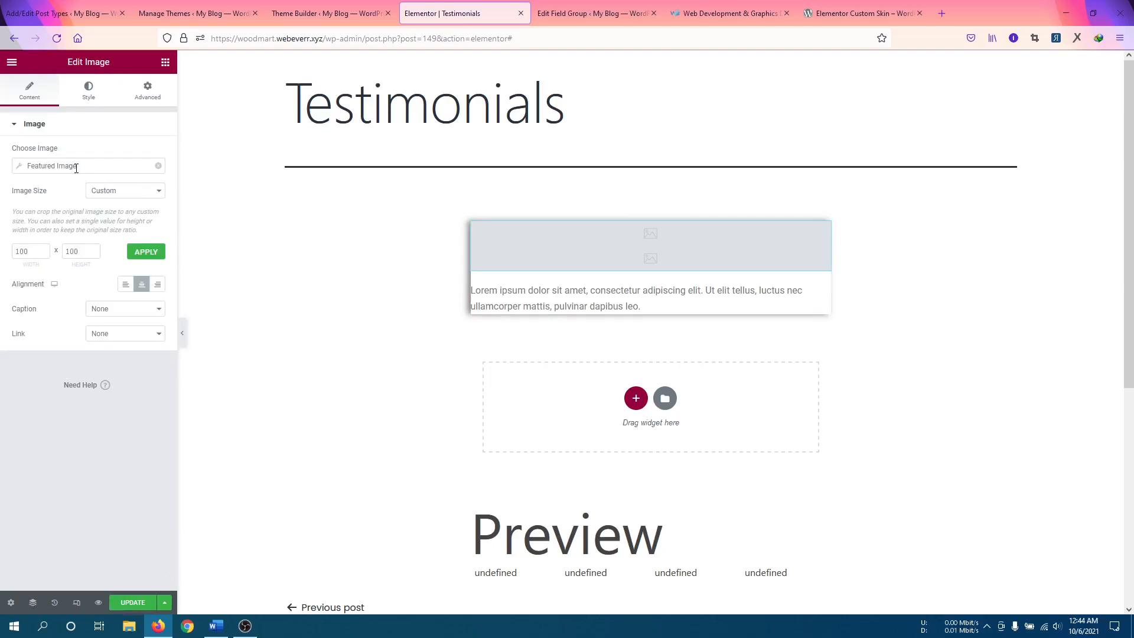
pyautogui.click(159, 165)
pyautogui.click(156, 220)
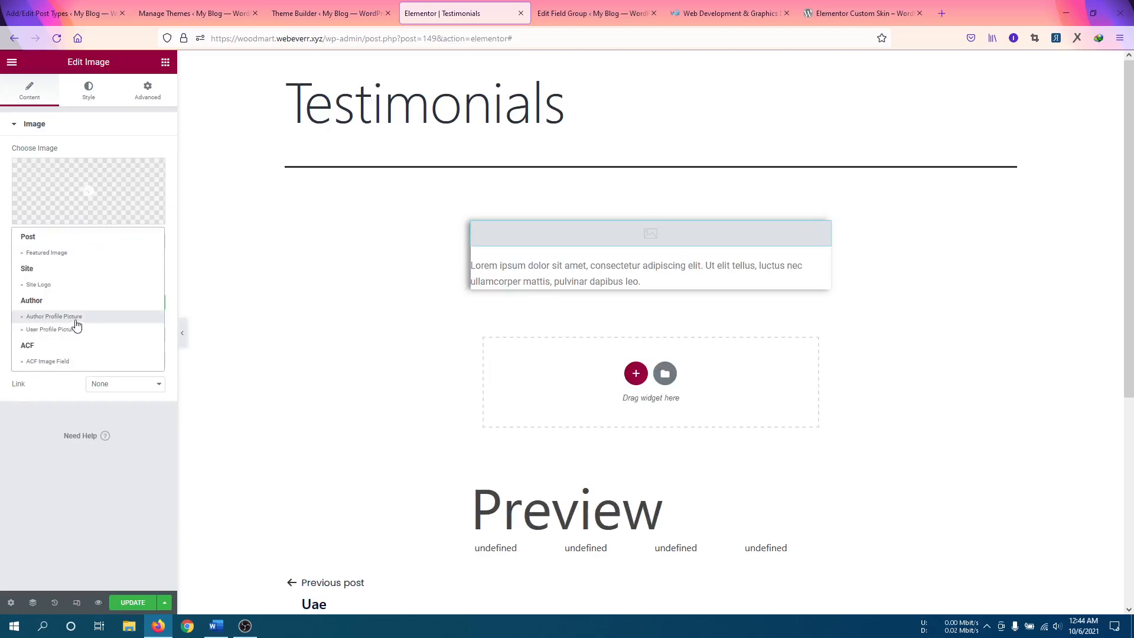
pyautogui.click(69, 366)
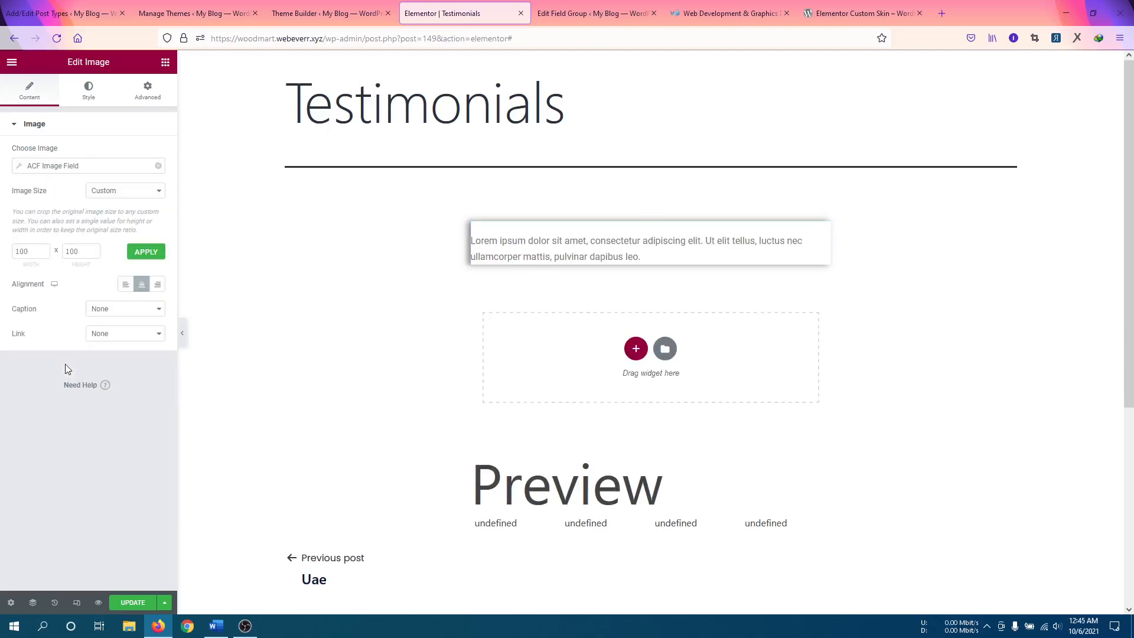
# Remove the ACF Image Field tag from the image widget and link it to Featured Image.
pyautogui.click(157, 166)
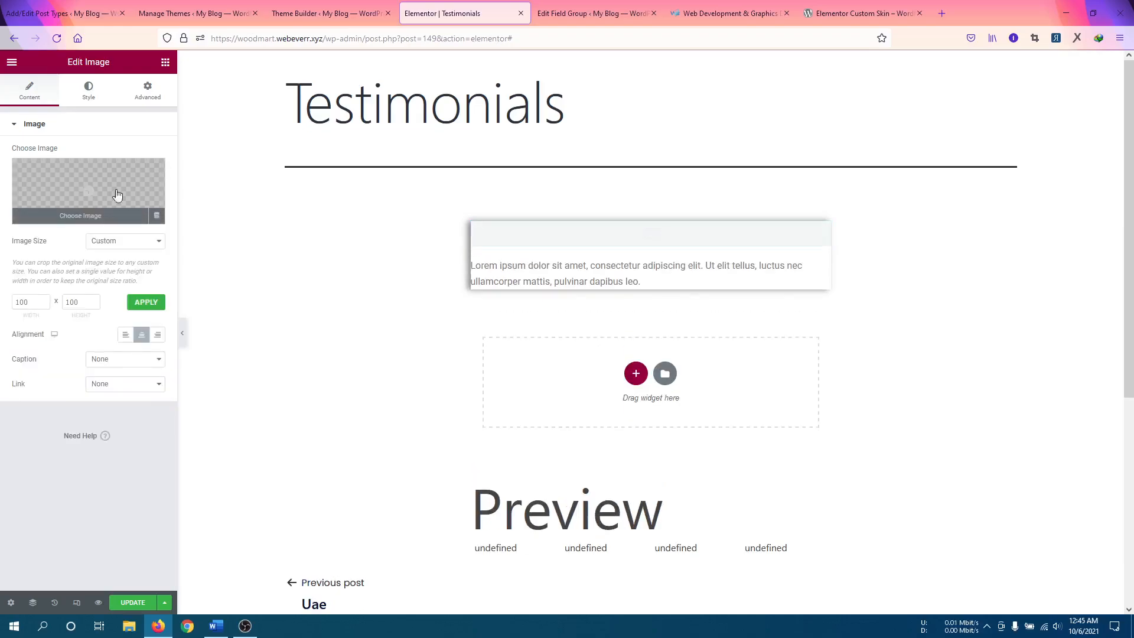
pyautogui.click(156, 220)
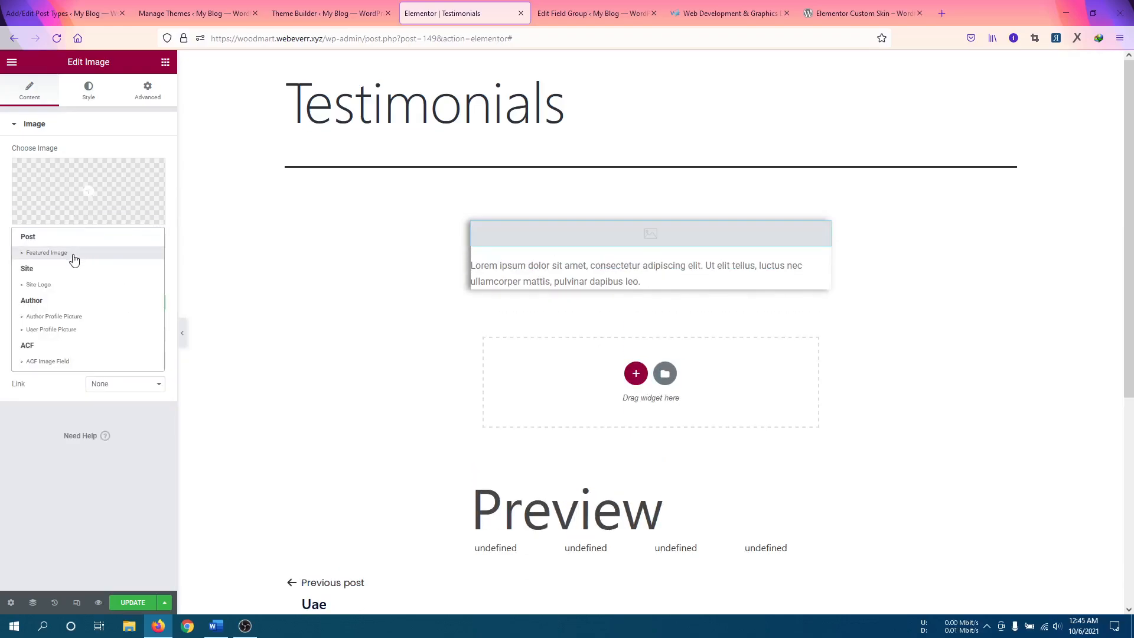
pyautogui.click(46, 253)
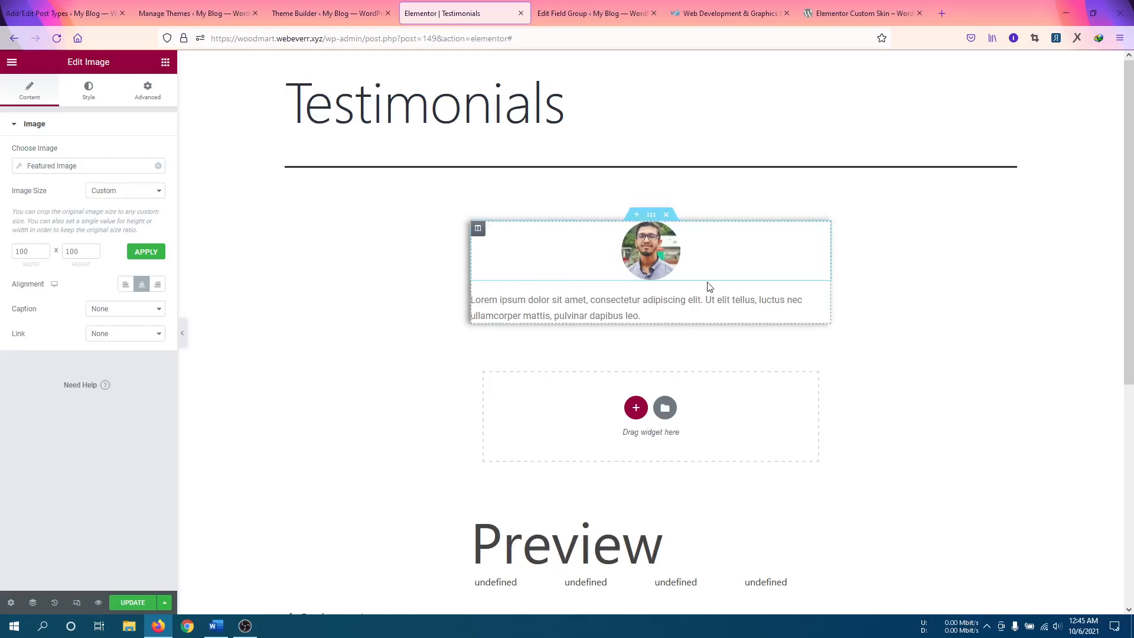
# Replace the placeholder paragraph below the image with the dynamic Post Summary tag.
pyautogui.click(825, 300)
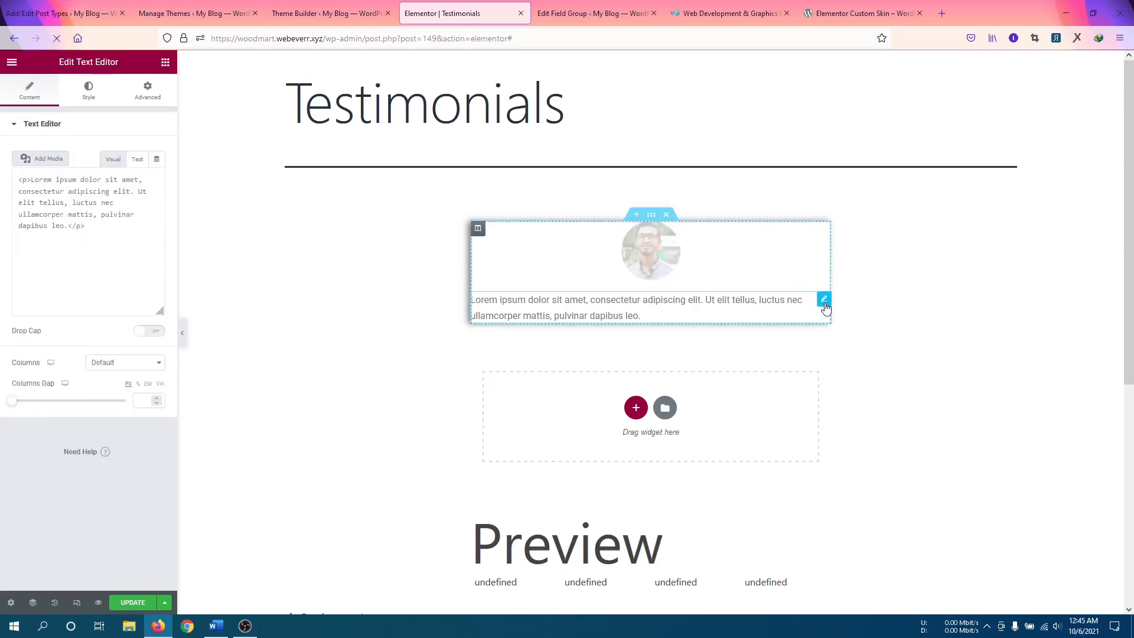
pyautogui.click(80, 93)
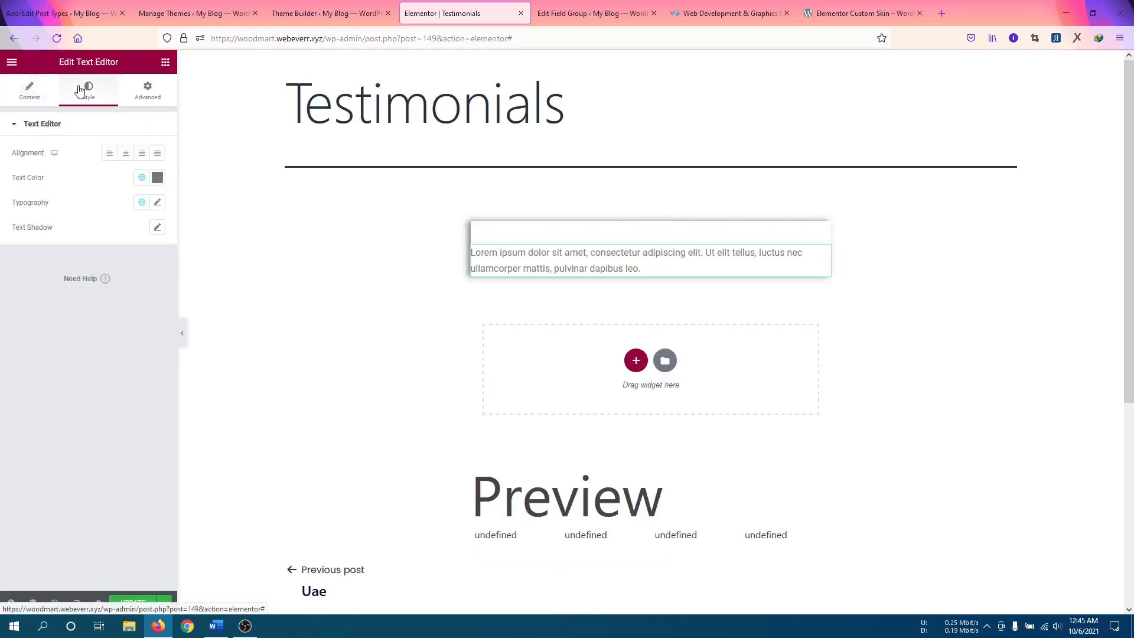
pyautogui.click(36, 96)
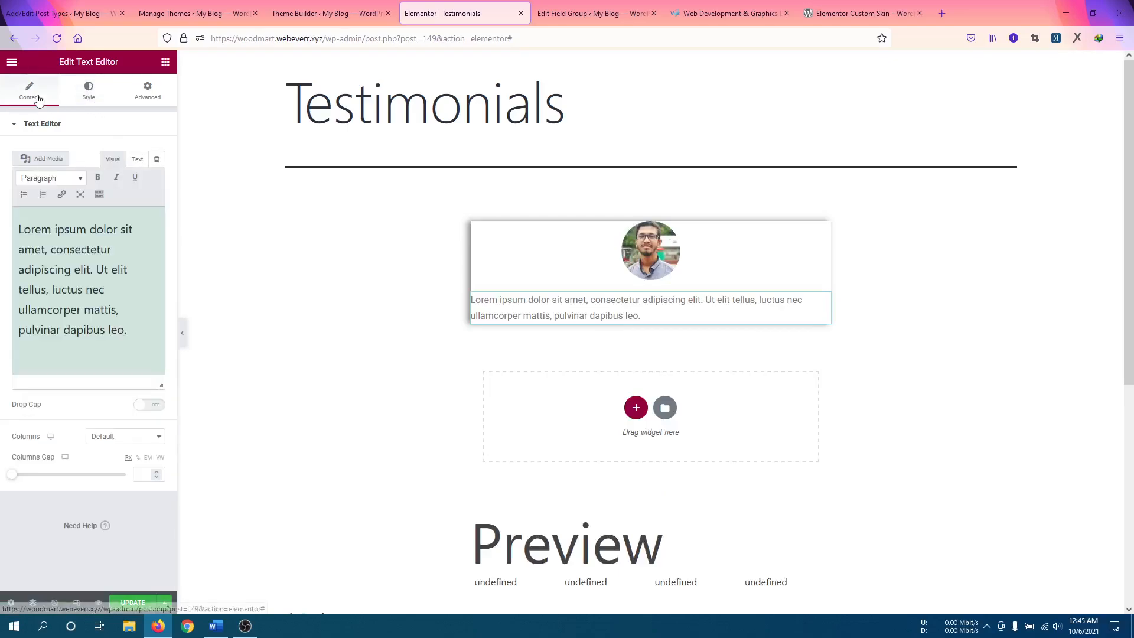
pyautogui.click(156, 159)
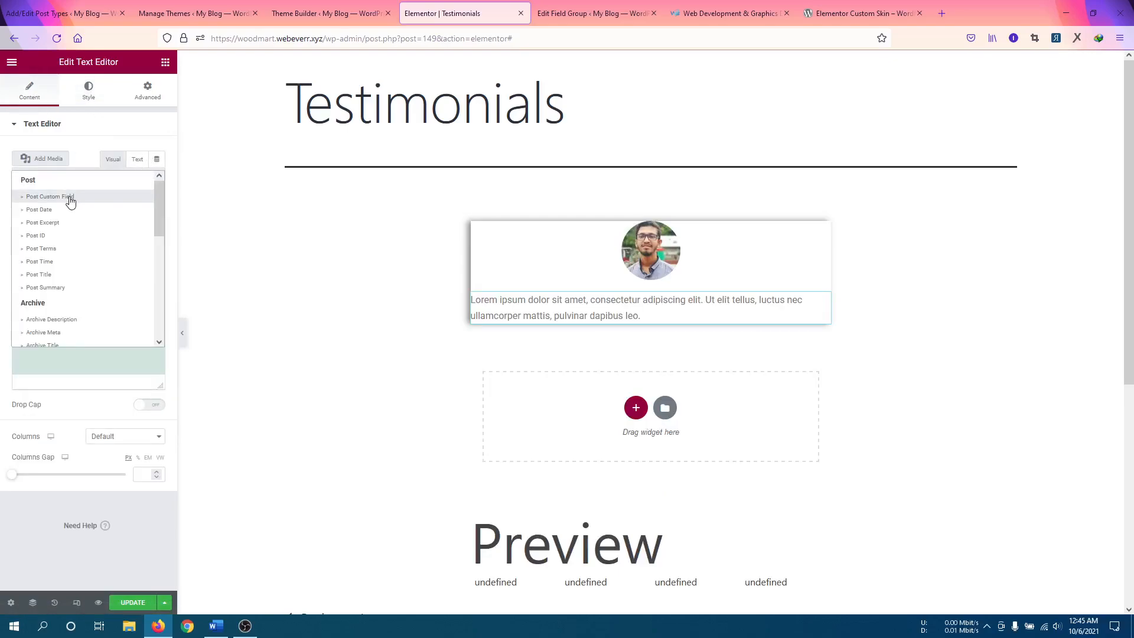
pyautogui.click(64, 288)
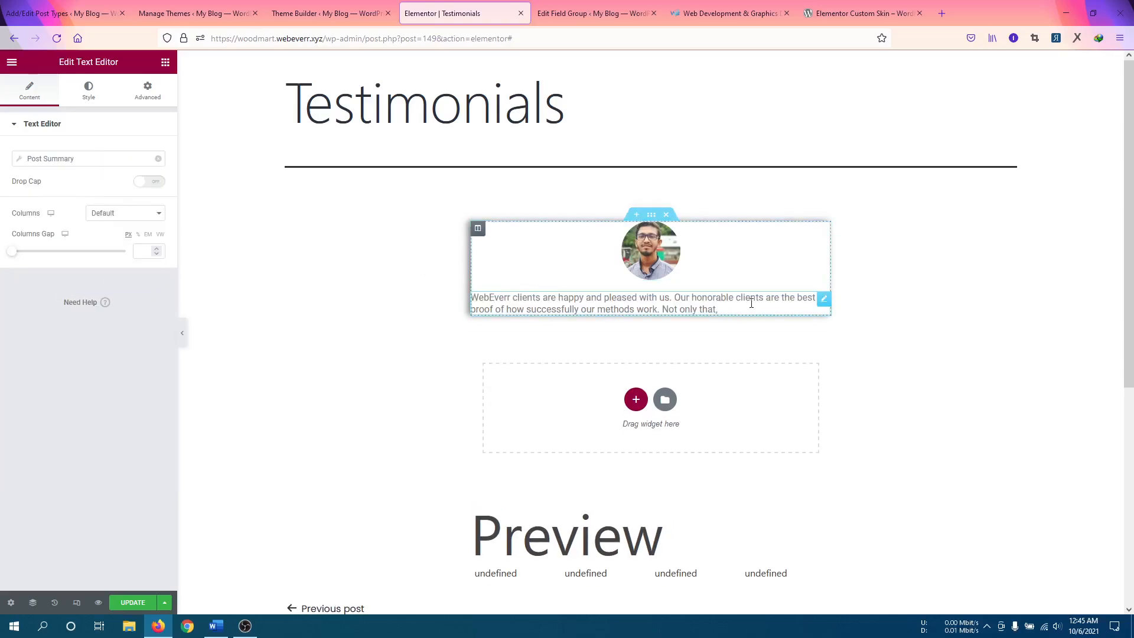
# Center the testimonial summary text and set its color to black, #000000.
pyautogui.click(87, 93)
pyautogui.click(125, 154)
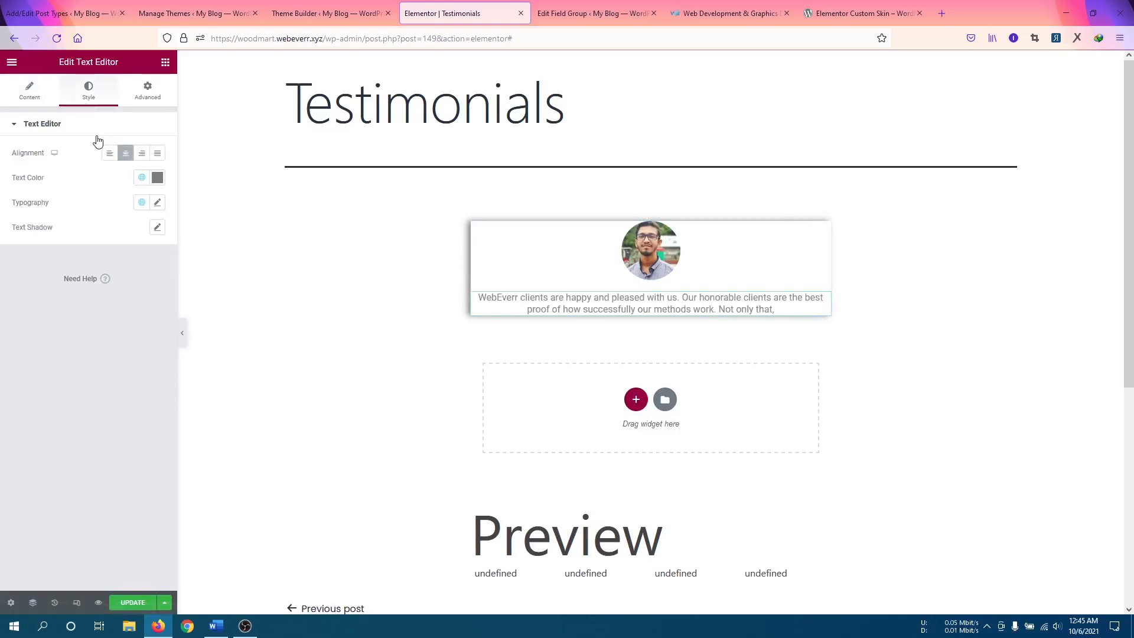
pyautogui.click(156, 177)
pyautogui.moveTo(117, 250); pyautogui.dragTo(22, 321)
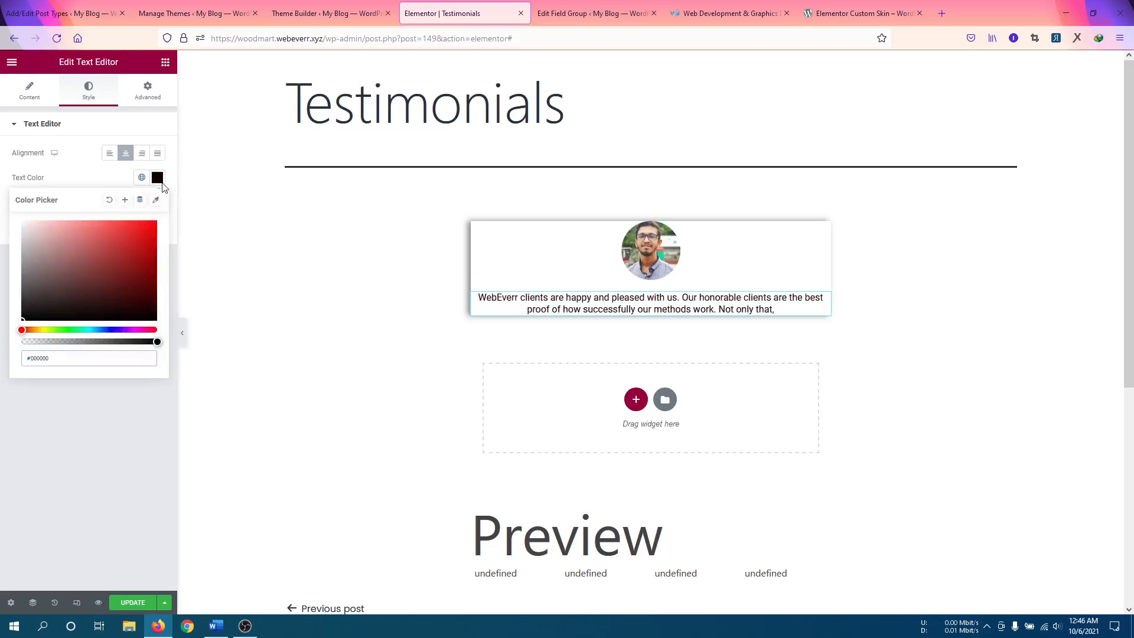
pyautogui.click(157, 179)
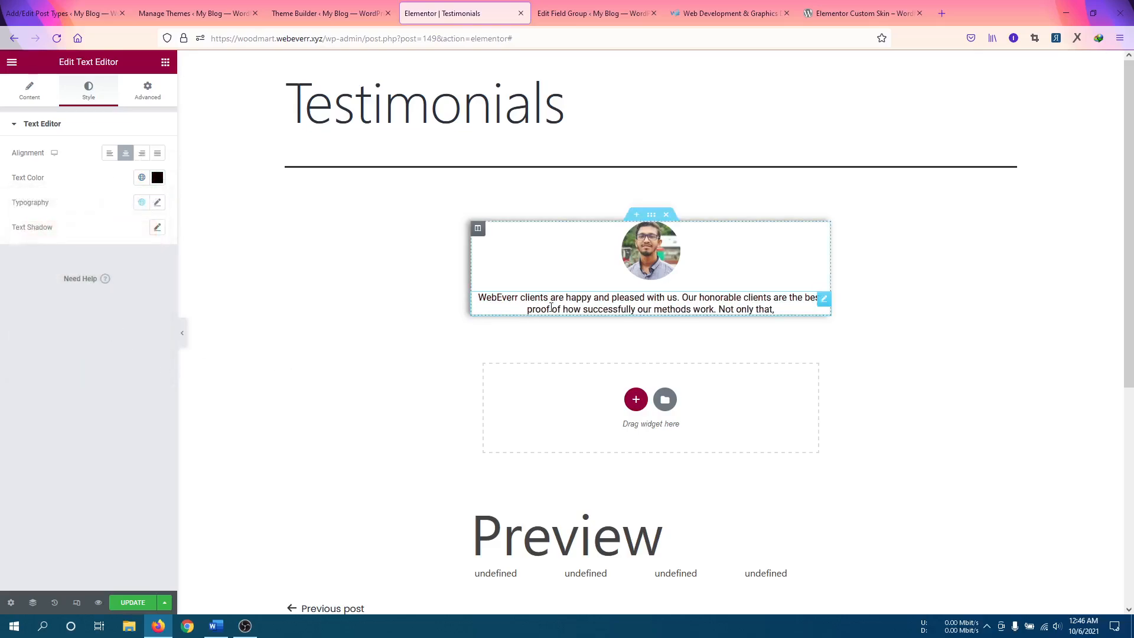
# Set the testimonial column's padding to 20 px on all four sides with the values linked.
pyautogui.click(478, 230)
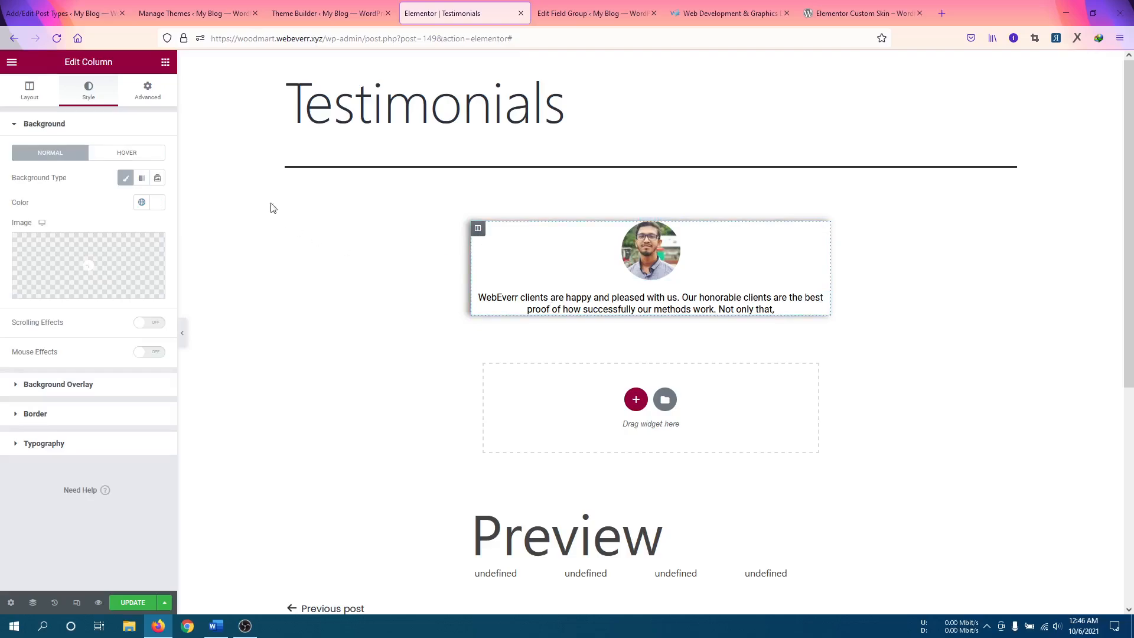
pyautogui.click(147, 93)
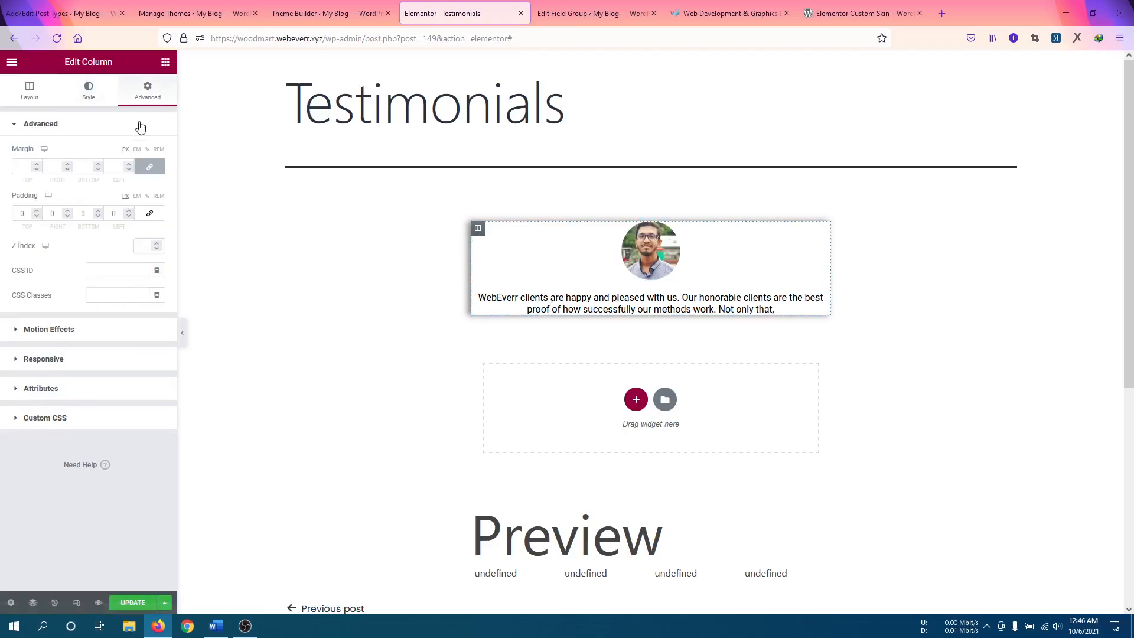
pyautogui.click(17, 212)
pyautogui.write('20')
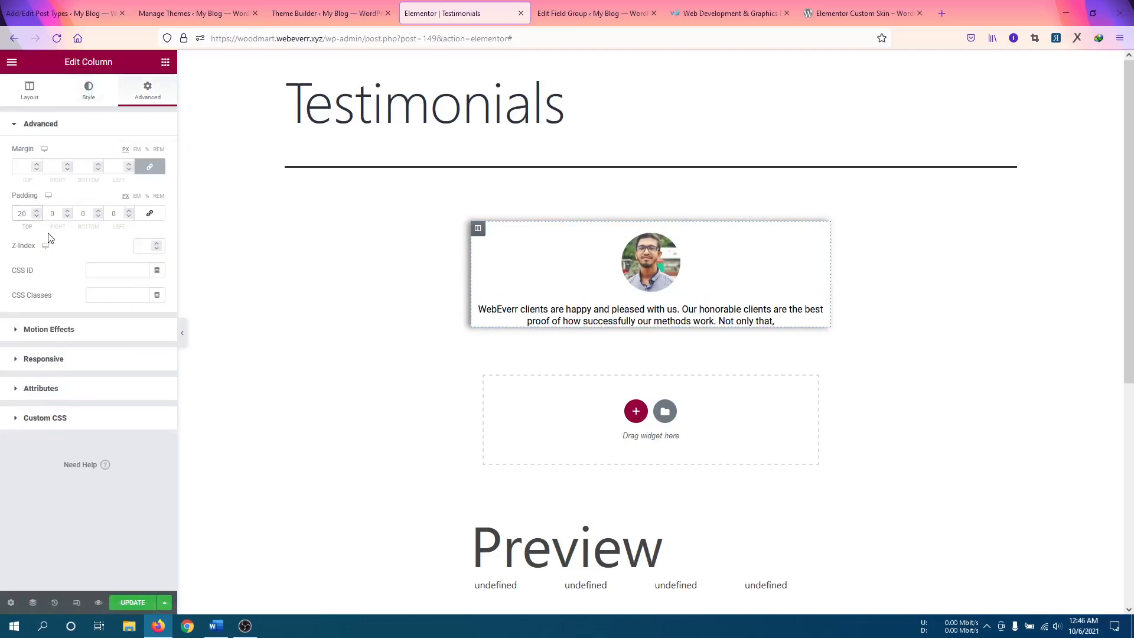
pyautogui.click(153, 215)
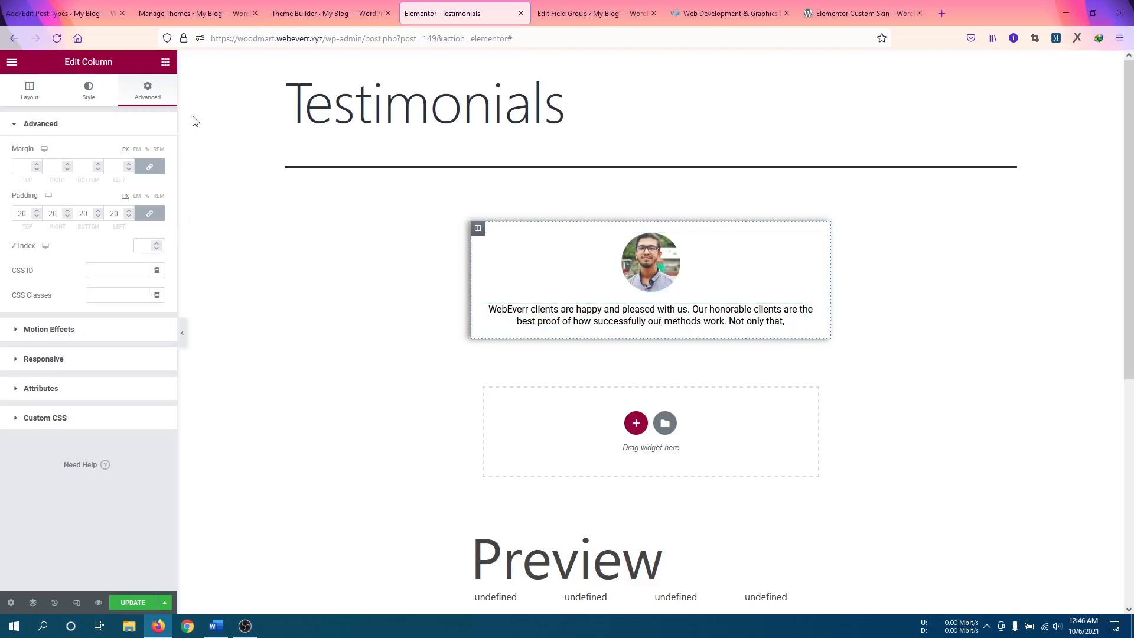
# Add a Heading widget between the image and the summary text and link its title to the dynamic ACF Field tag.
pyautogui.click(165, 62)
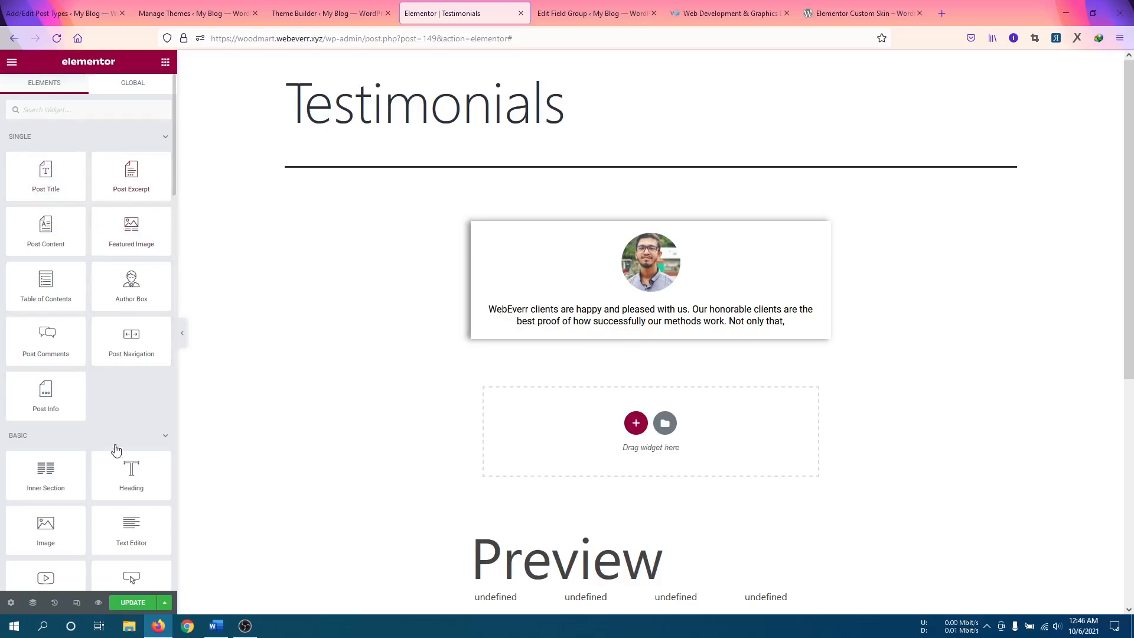
pyautogui.moveTo(131, 471); pyautogui.dragTo(654, 292)
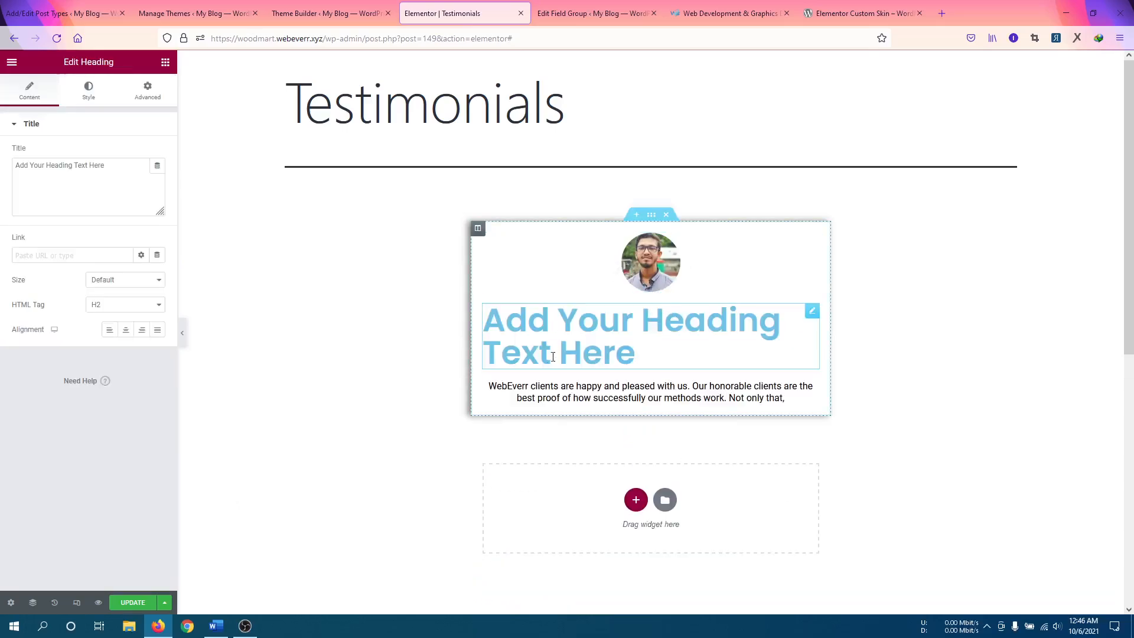
pyautogui.click(157, 167)
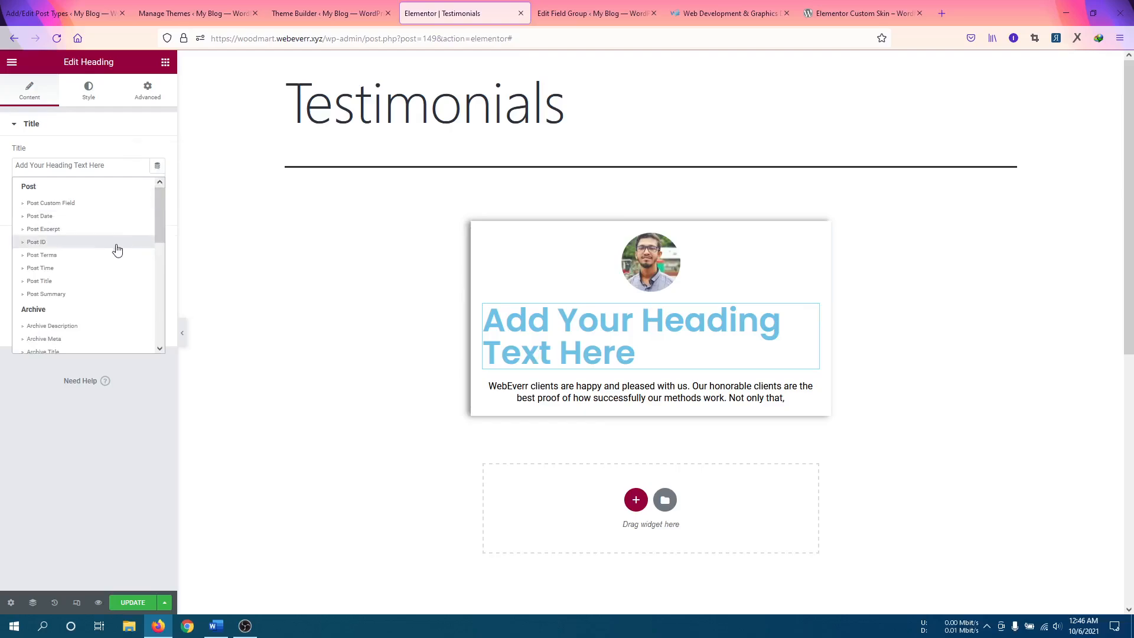
pyautogui.scroll(-3, 89, 291)
pyautogui.scroll(-2, 88, 291)
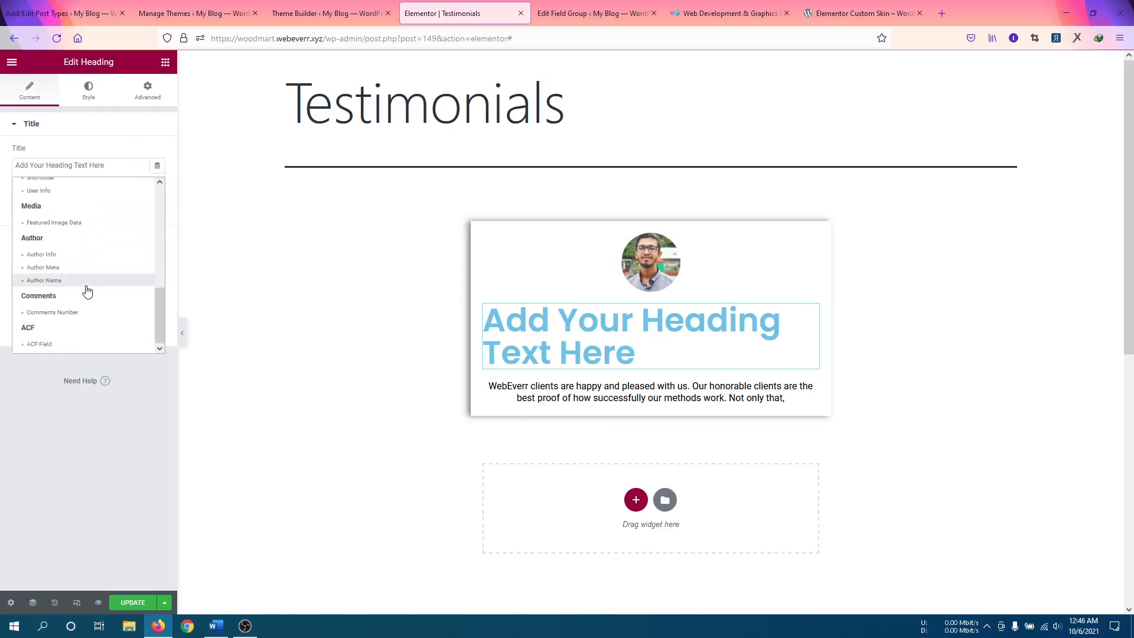
pyautogui.click(37, 346)
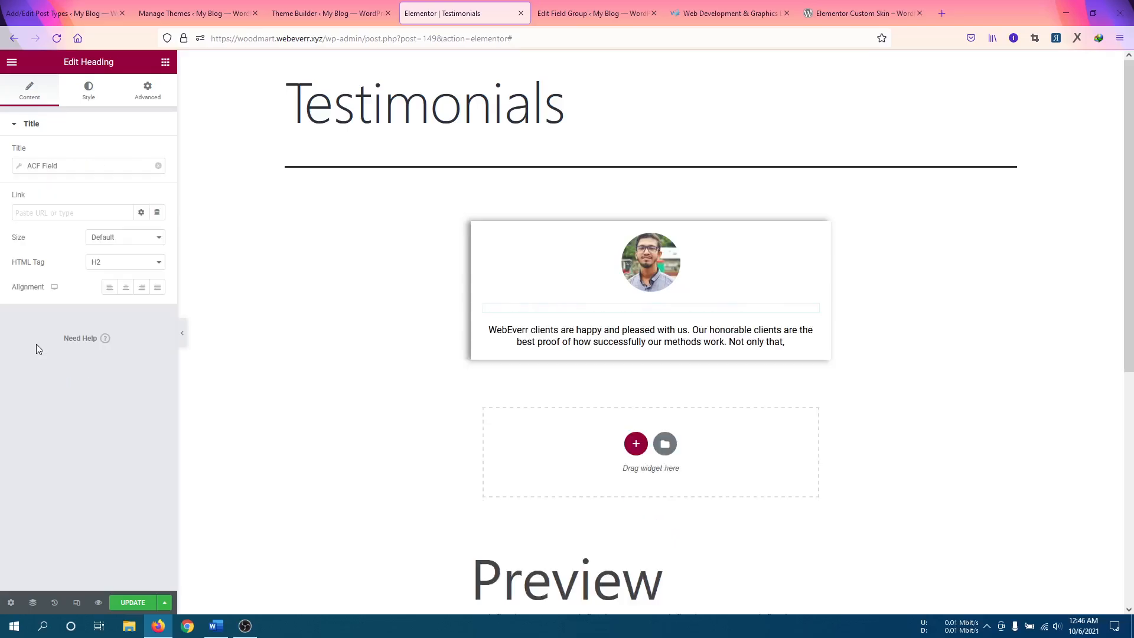
# Set the new heading's ACF Field key to Client Name.
pyautogui.click(19, 171)
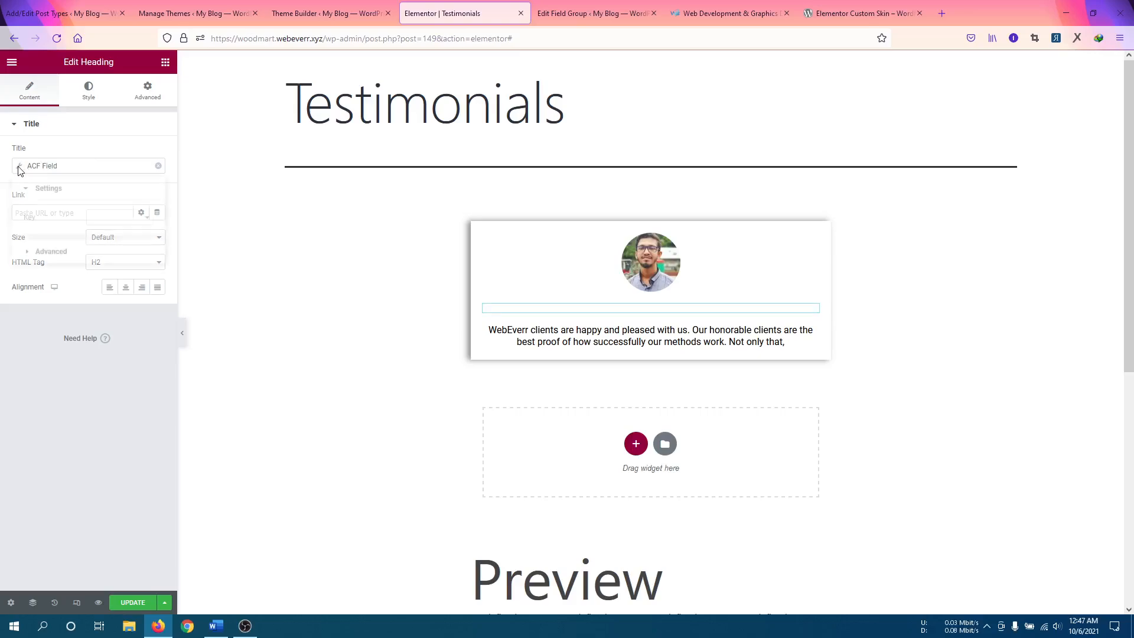
pyautogui.click(106, 220)
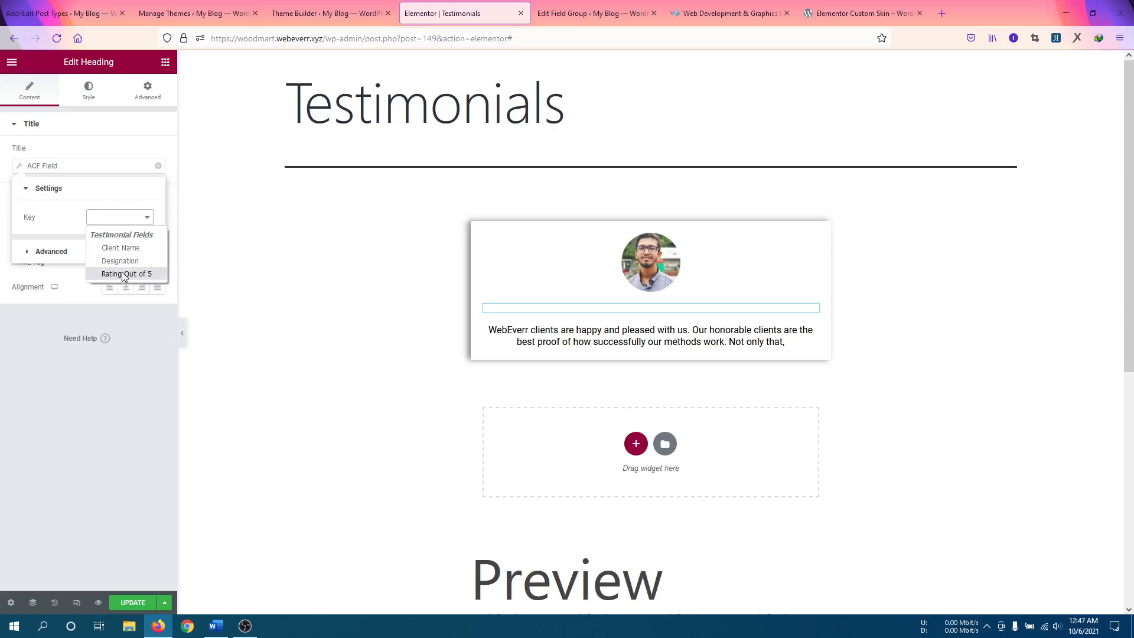
pyautogui.click(128, 249)
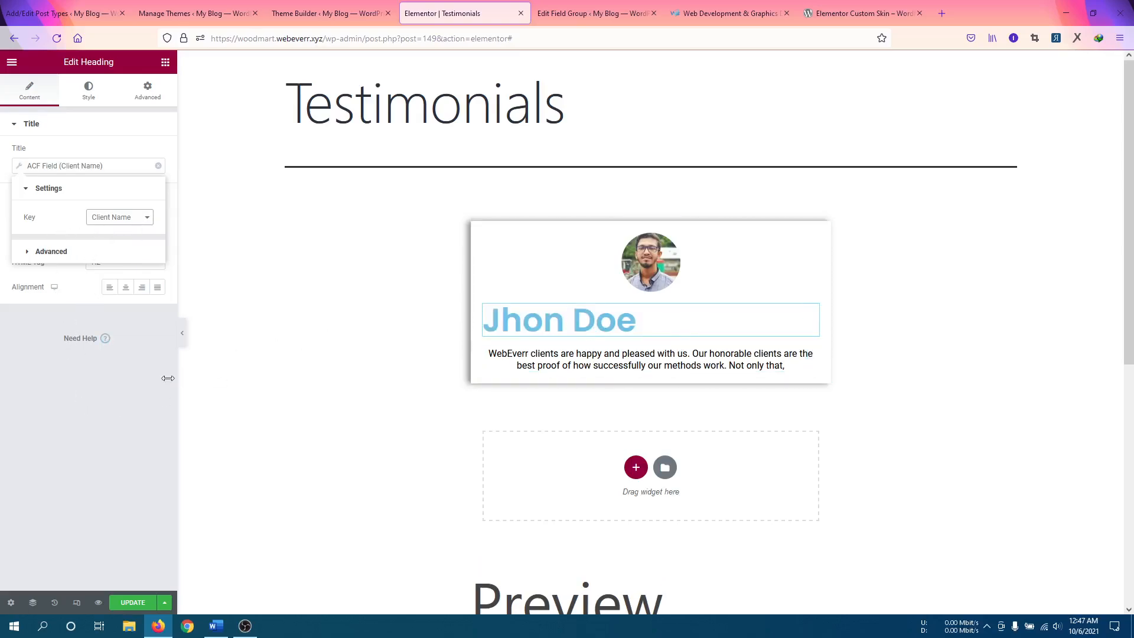
pyautogui.click(83, 348)
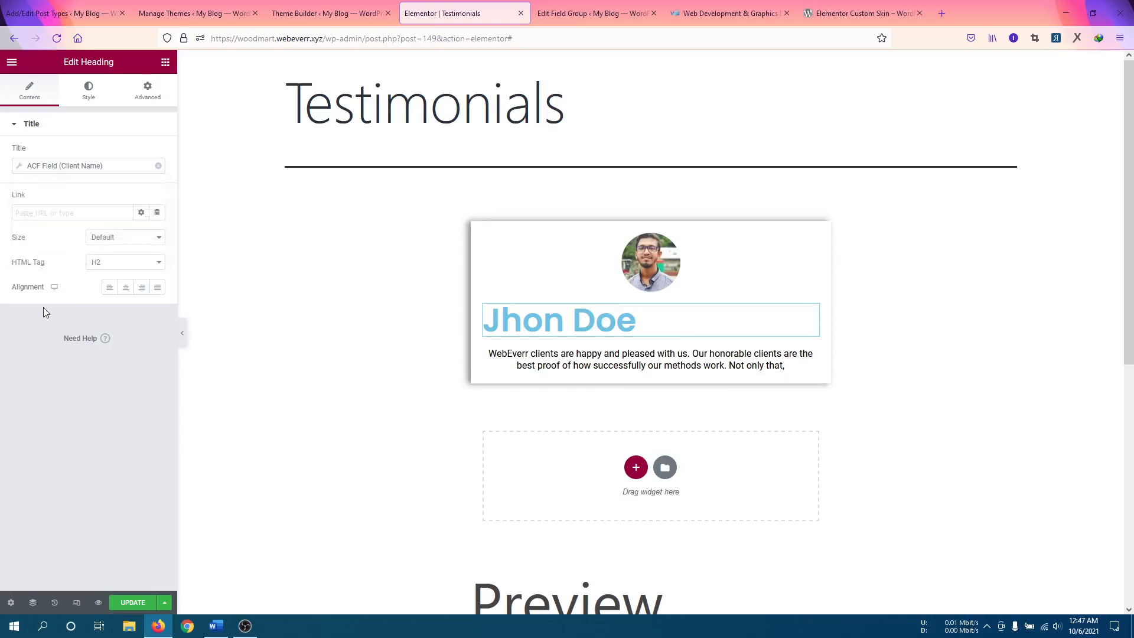
# Center the client name heading and set its HTML tag to H5.
pyautogui.click(90, 264)
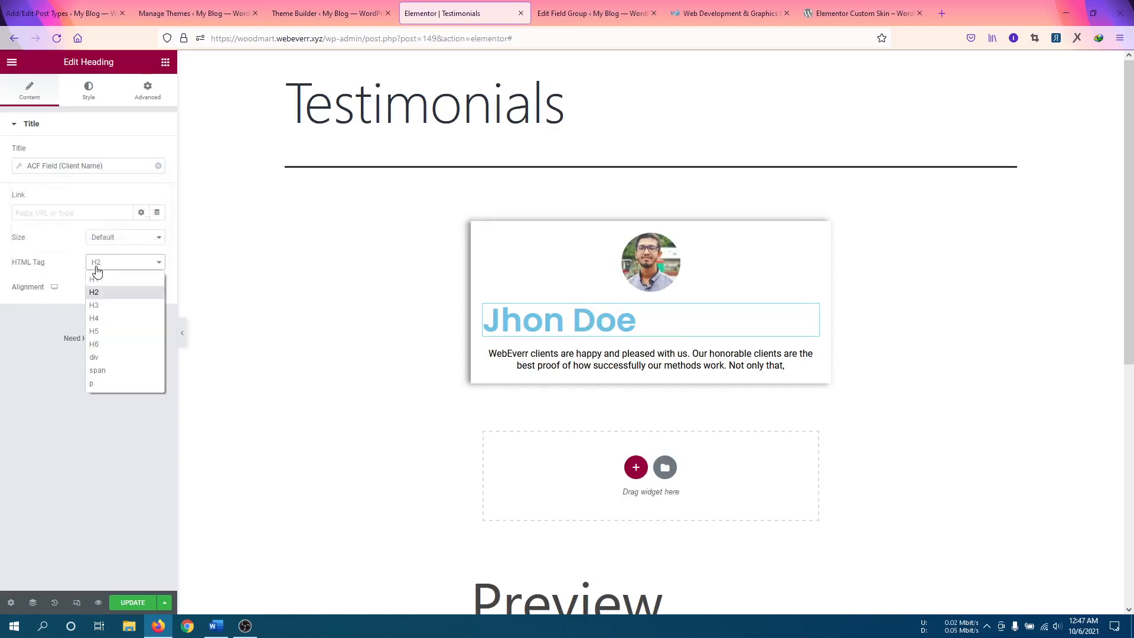
pyautogui.click(101, 319)
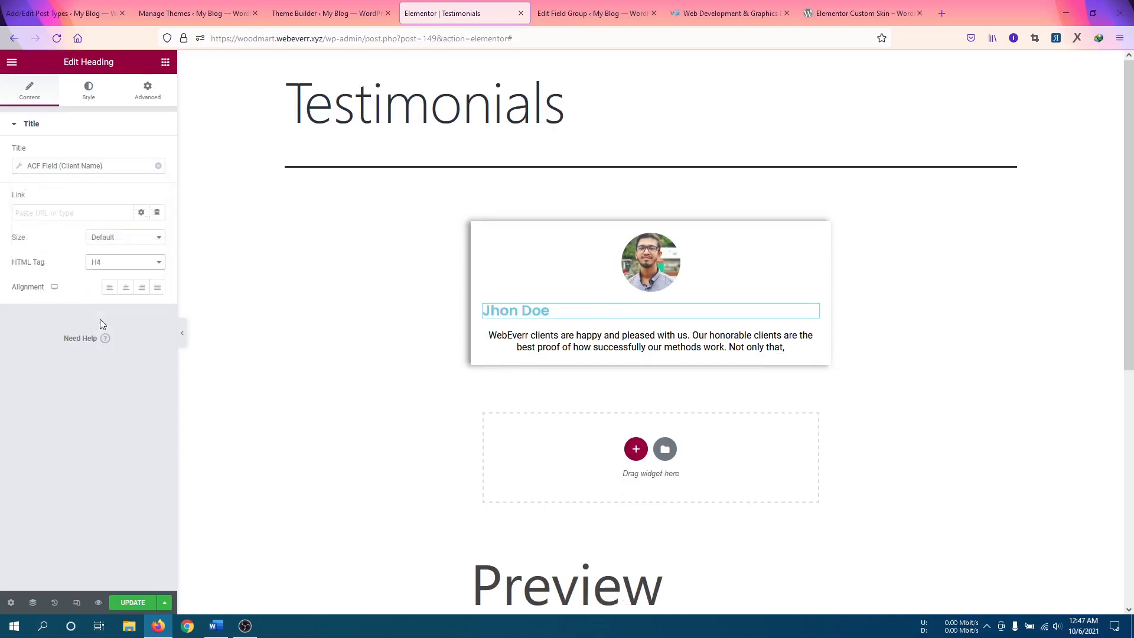
pyautogui.click(125, 287)
pyautogui.click(119, 263)
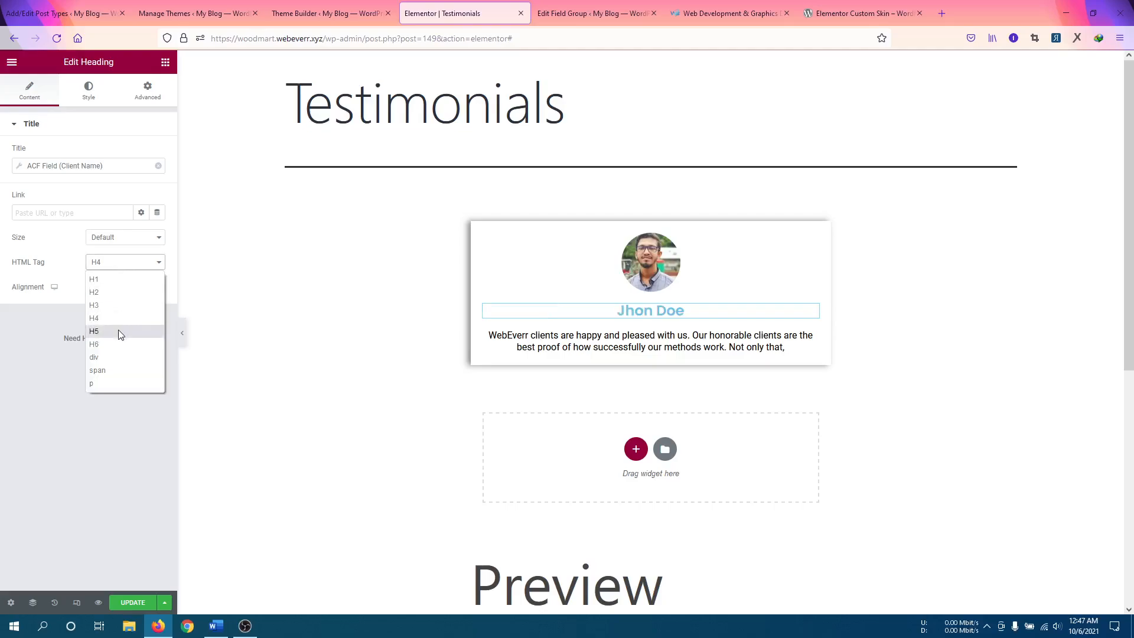
pyautogui.click(118, 330)
# Set the client name heading's text color to black, #000000.
pyautogui.click(88, 91)
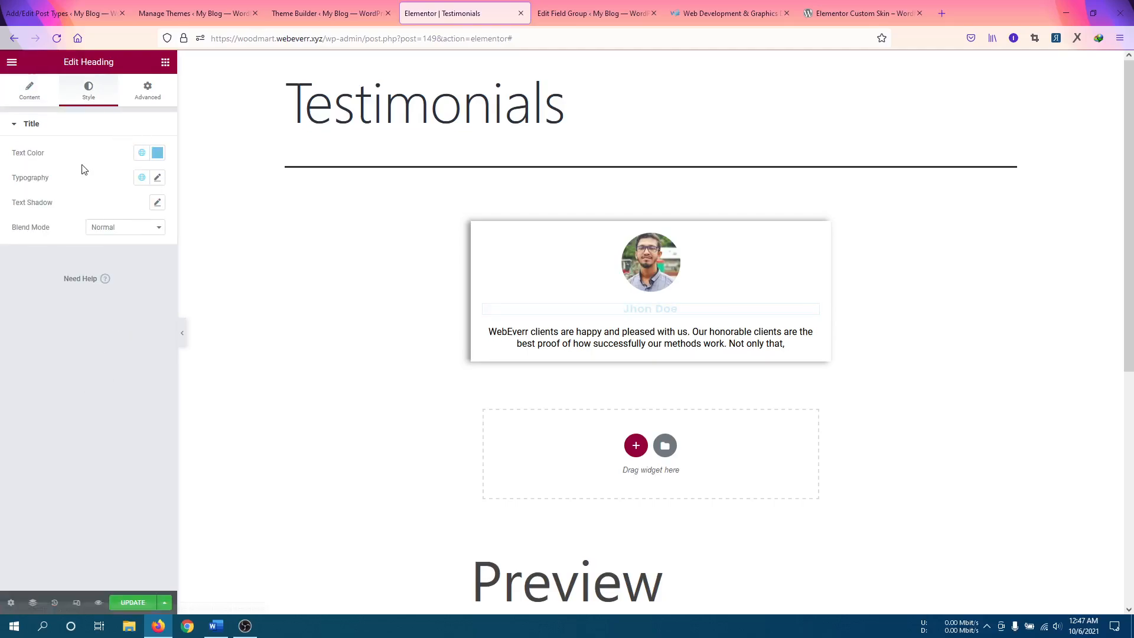
pyautogui.click(157, 152)
pyautogui.write('#212B2F')
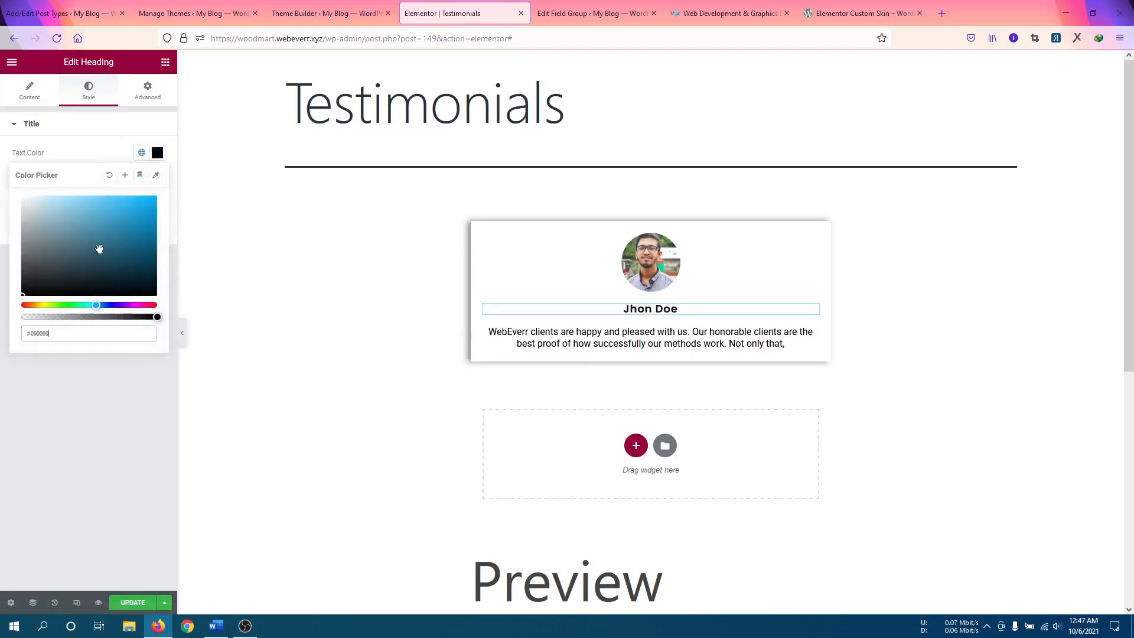
pyautogui.click(157, 153)
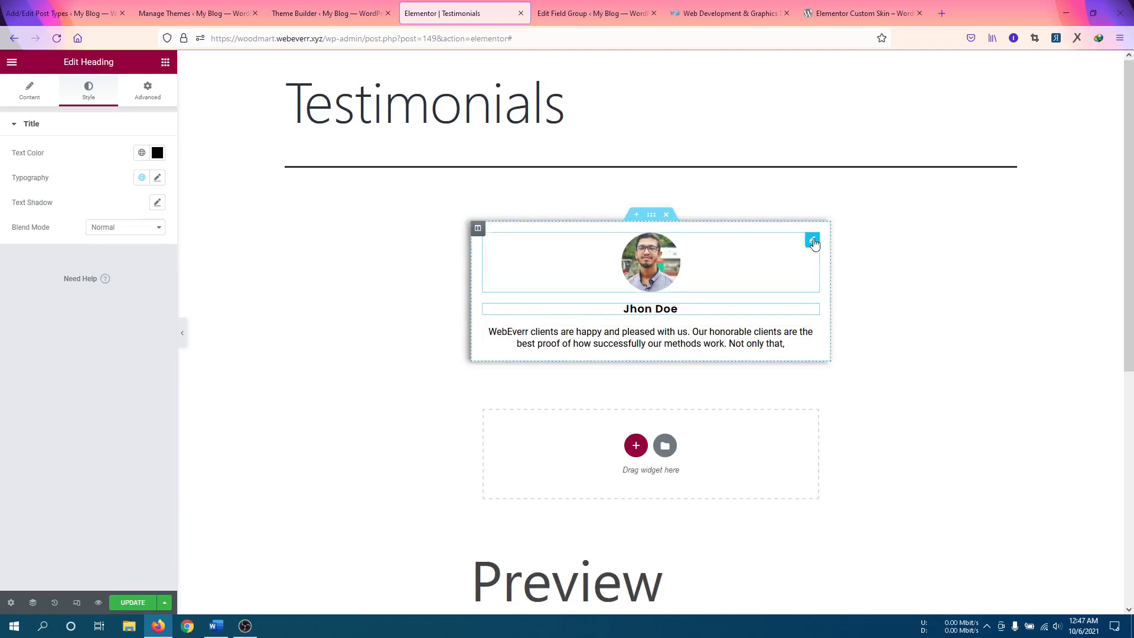
# Open the testimonial's image widget for editing.
pyautogui.click(812, 240)
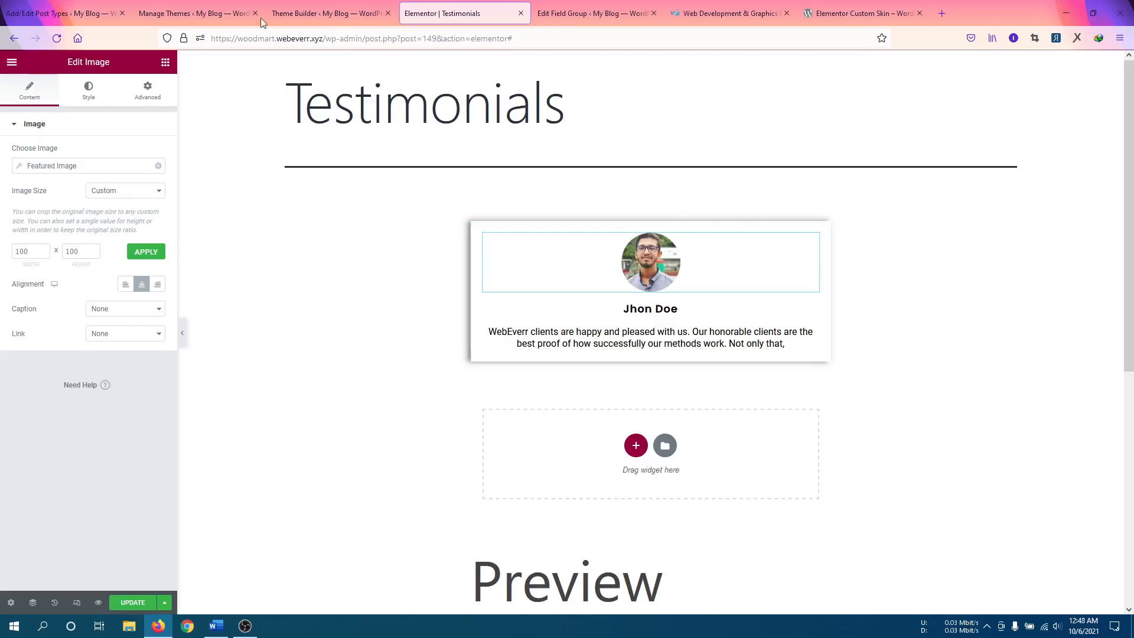
pyautogui.click(59, 13)
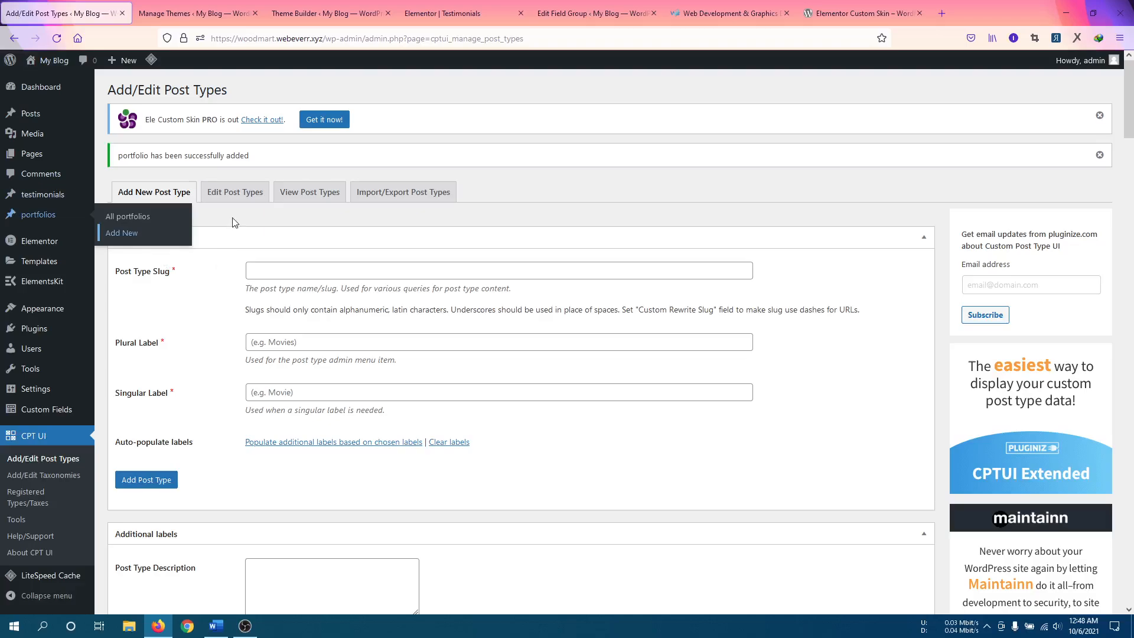
pyautogui.moveTo(52, 198)
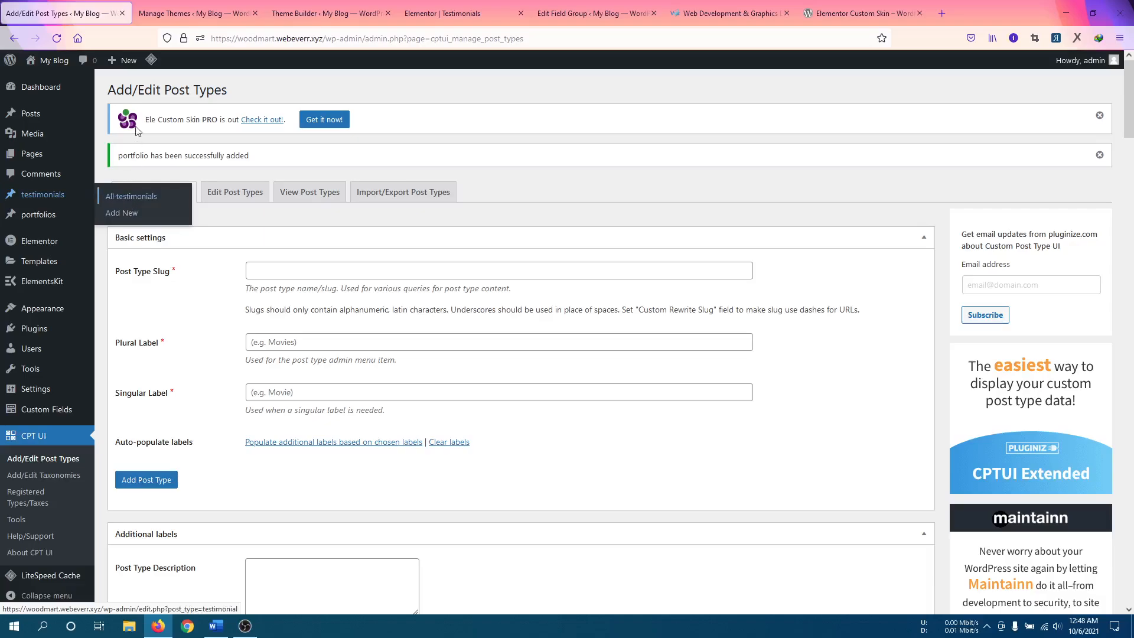
pyautogui.click(195, 13)
pyautogui.click(437, 12)
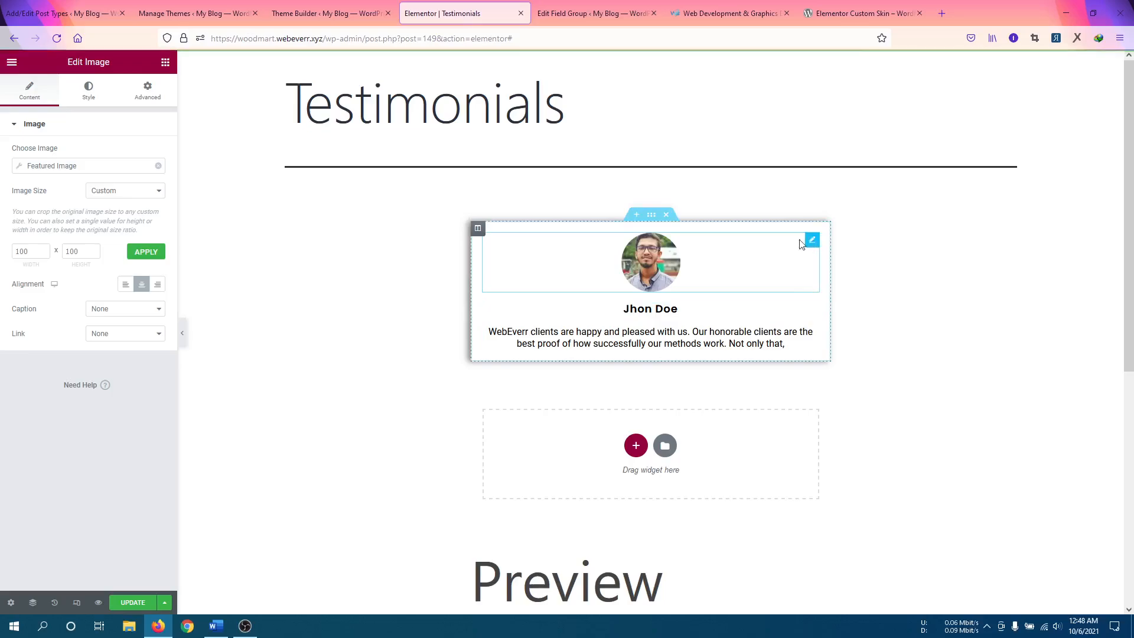
# Set the image's top margin to -70 px with the other sides at 0, so it overlaps the card's upper edge.
pyautogui.click(147, 89)
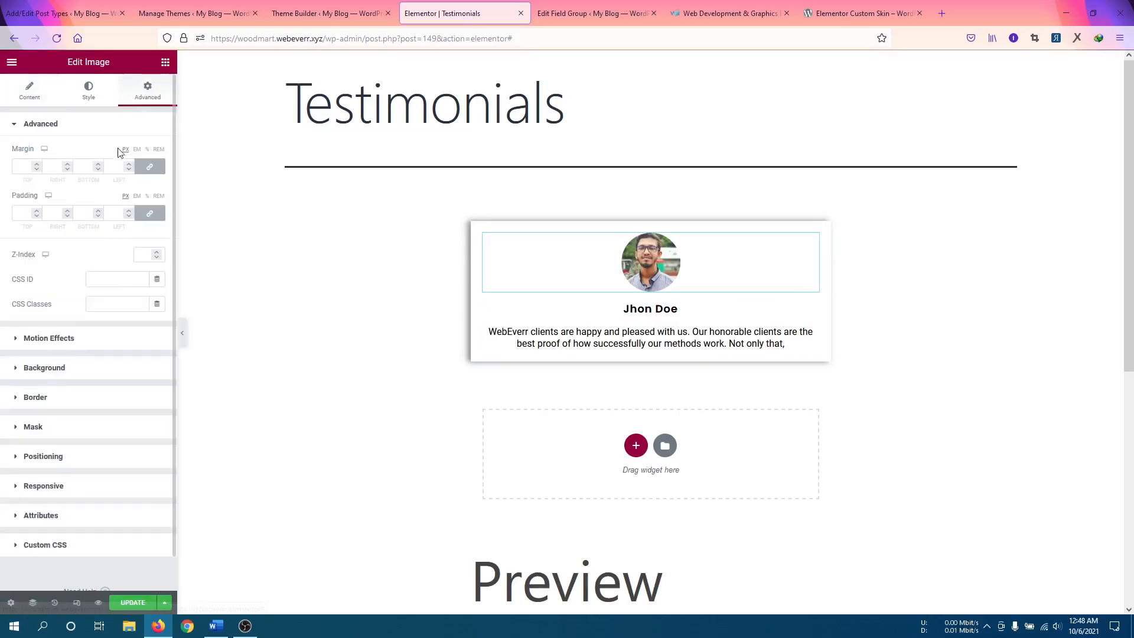
pyautogui.click(36, 170)
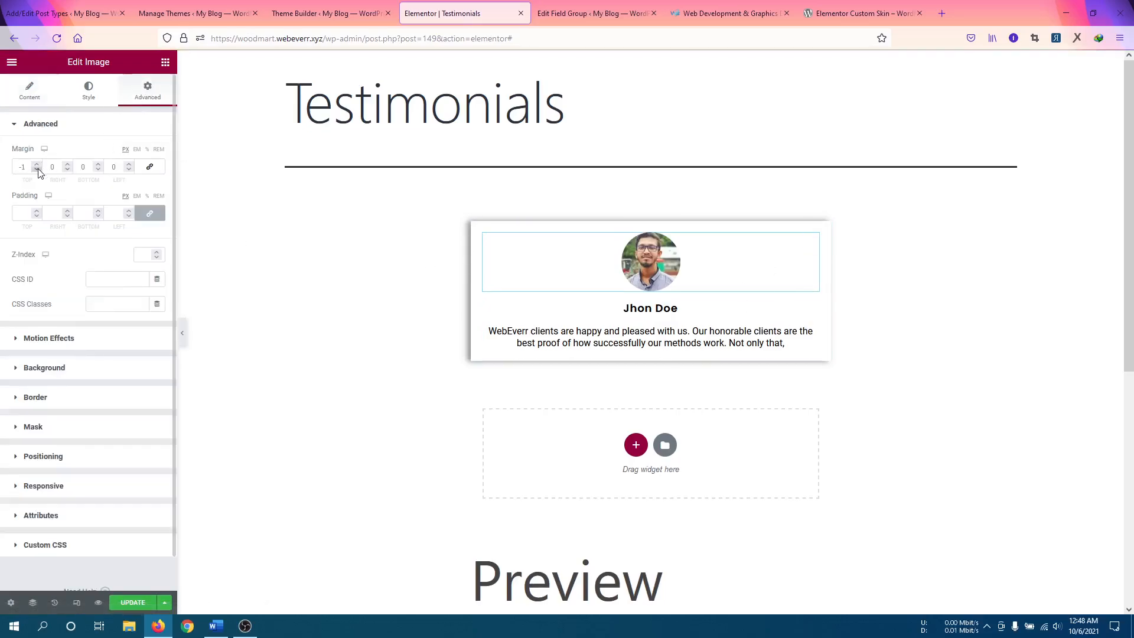
pyautogui.click(36, 169)
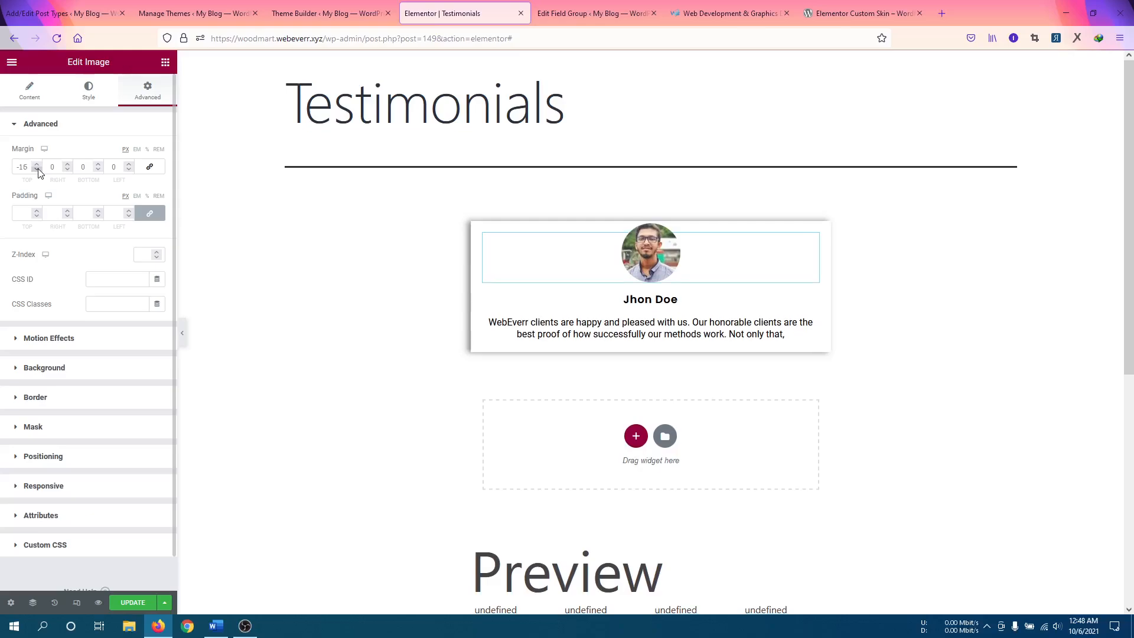
pyautogui.click(36, 169)
pyautogui.click(37, 170)
pyautogui.click(37, 170)
pyautogui.click(36, 170)
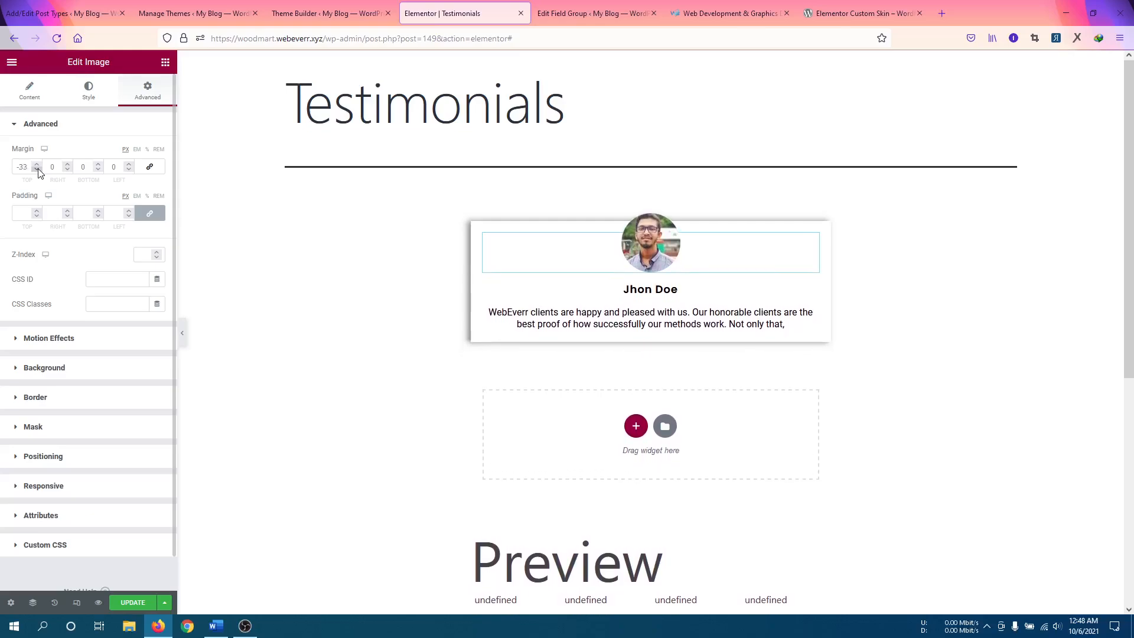
pyautogui.click(37, 169)
pyautogui.click(37, 169)
pyautogui.click(36, 170)
pyautogui.click(37, 170)
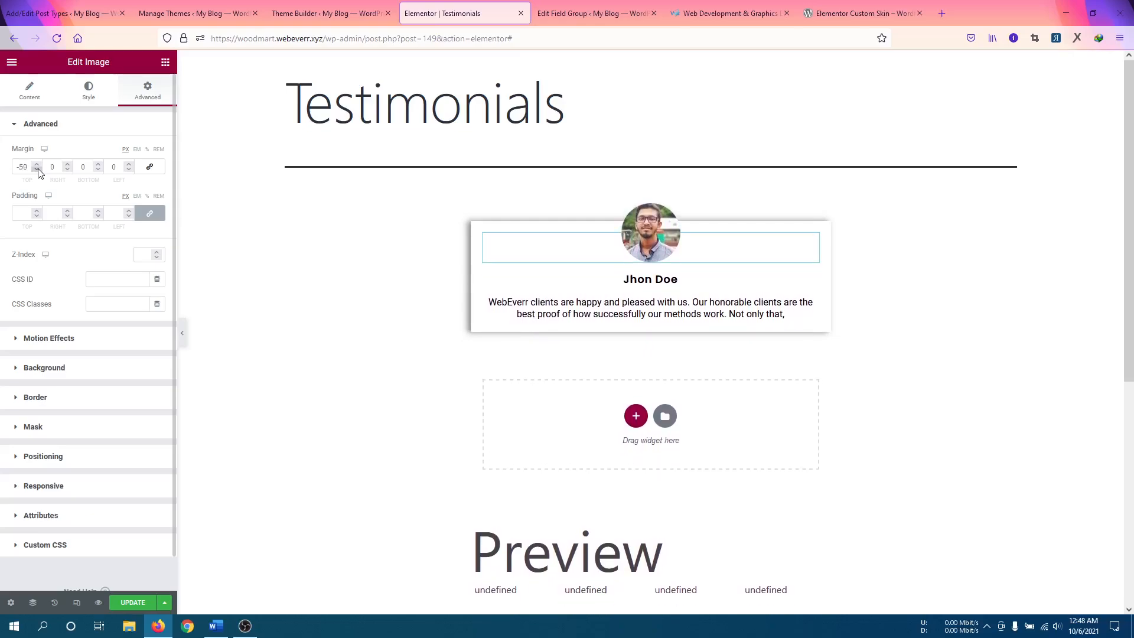
pyautogui.click(37, 169)
pyautogui.click(37, 169)
pyautogui.click(37, 170)
pyautogui.click(36, 170)
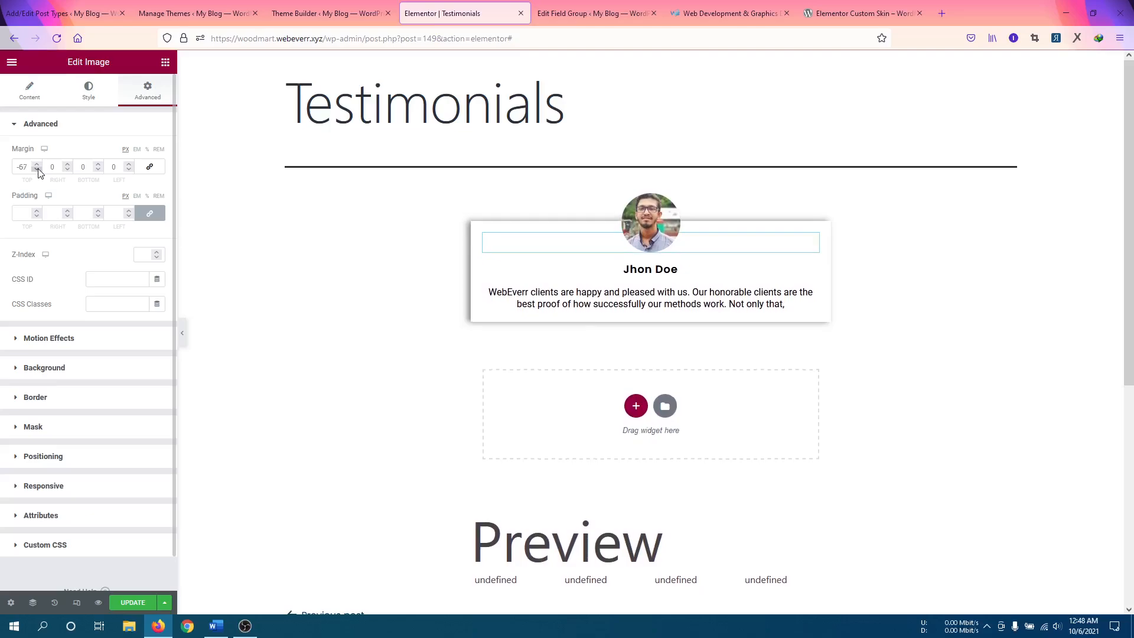
pyautogui.click(36, 169)
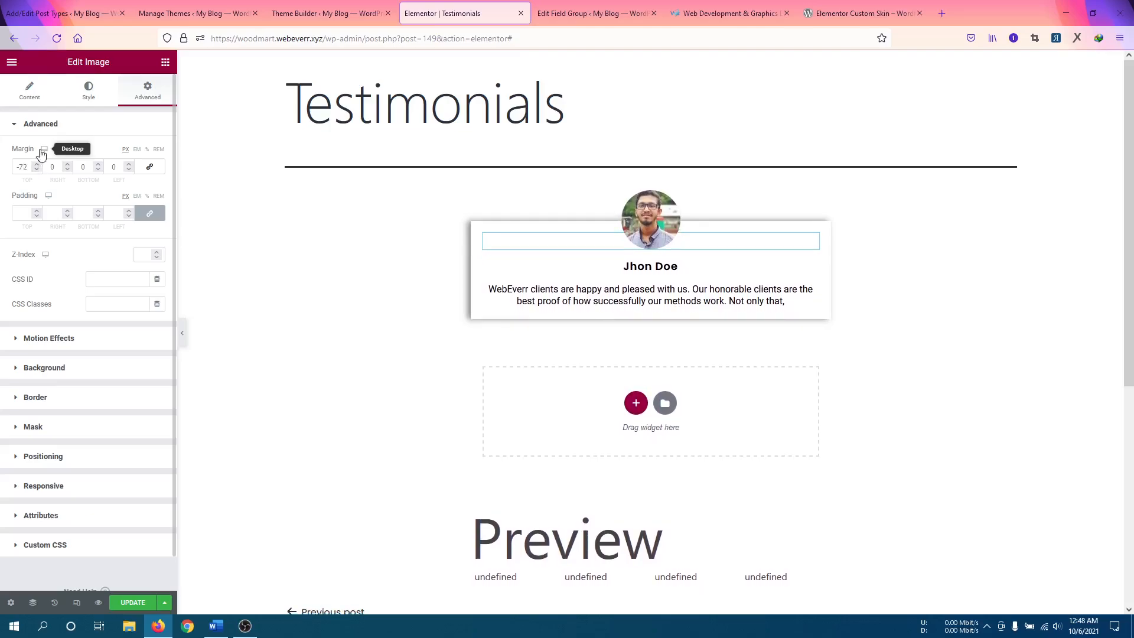
pyautogui.click(37, 164)
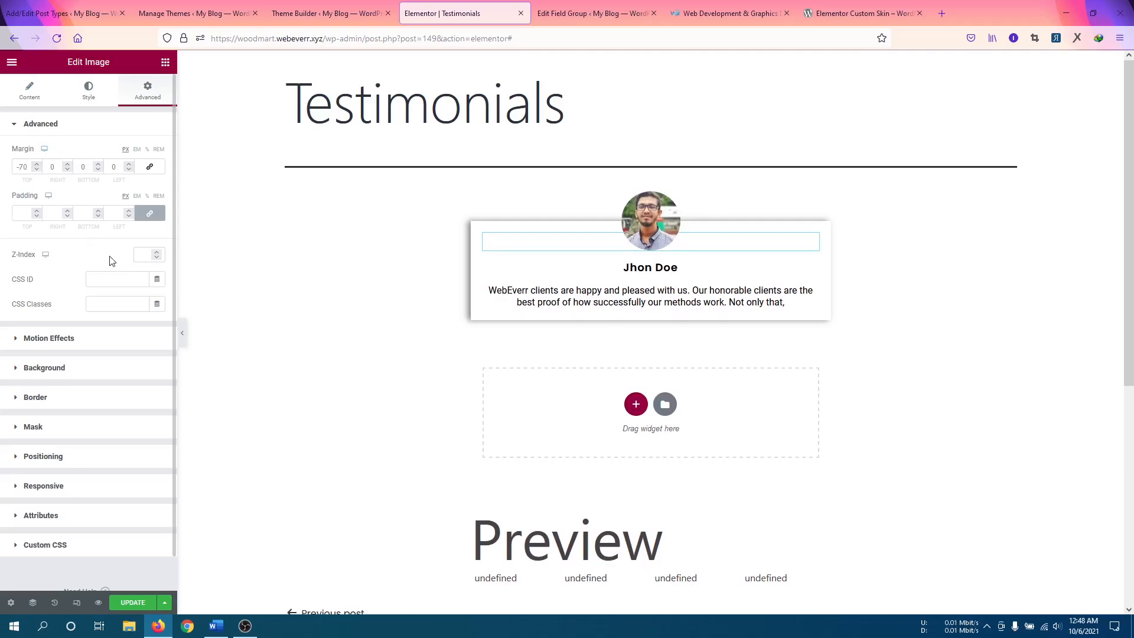
# Give the testimonial image a solid border with a width of 2 on all four sides.
pyautogui.click(89, 90)
pyautogui.click(90, 376)
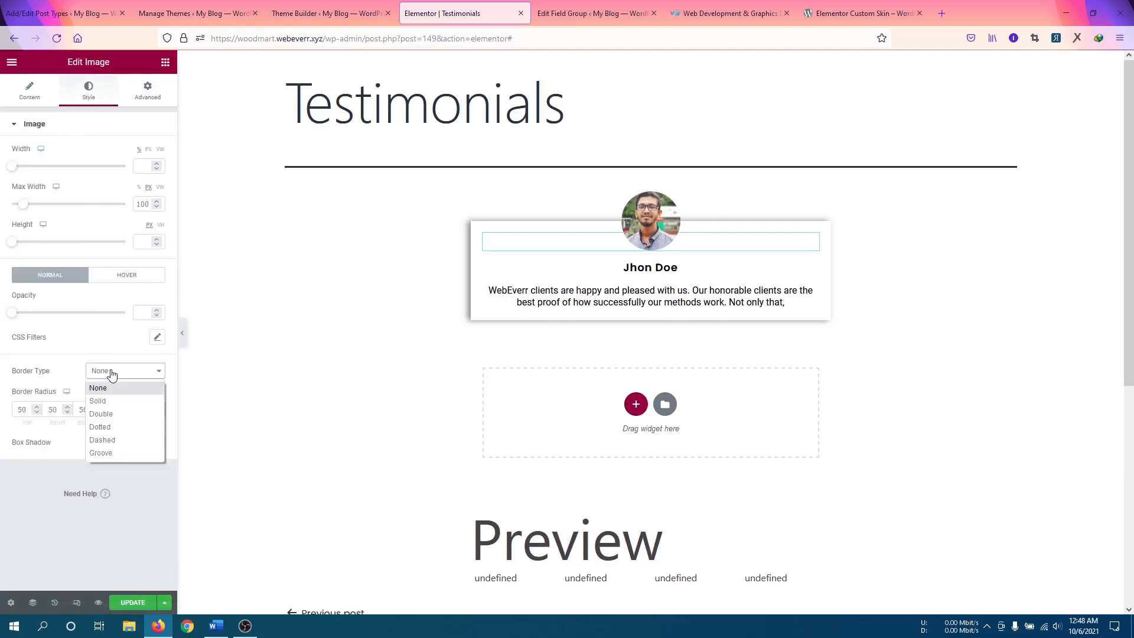
pyautogui.click(105, 400)
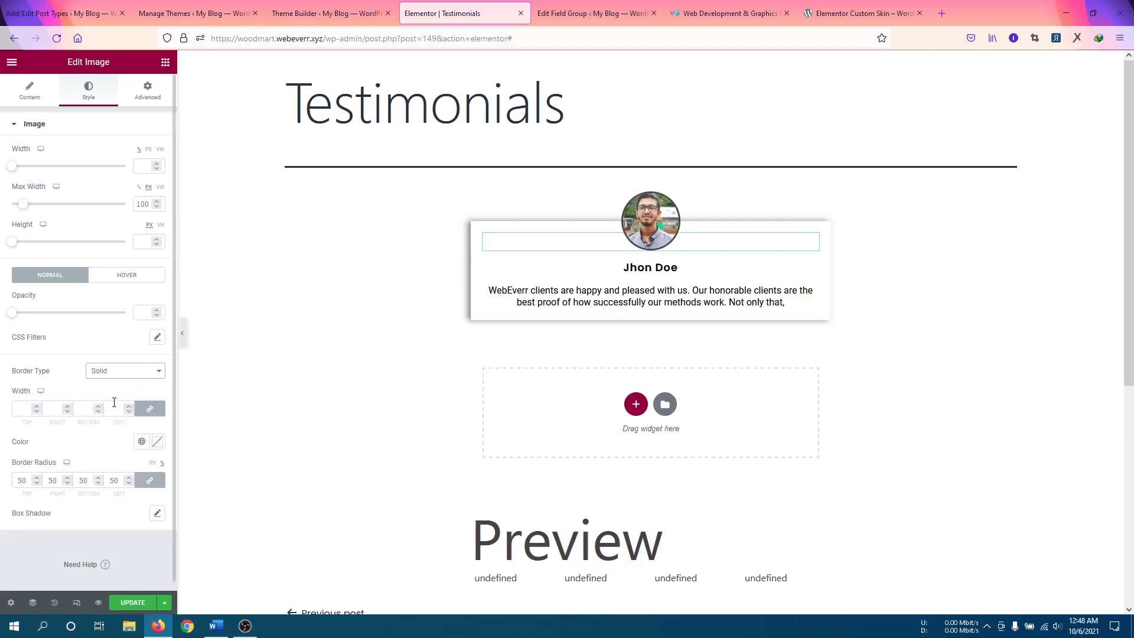
pyautogui.click(114, 410)
pyautogui.write('3')
pyautogui.click(127, 408)
pyautogui.click(127, 406)
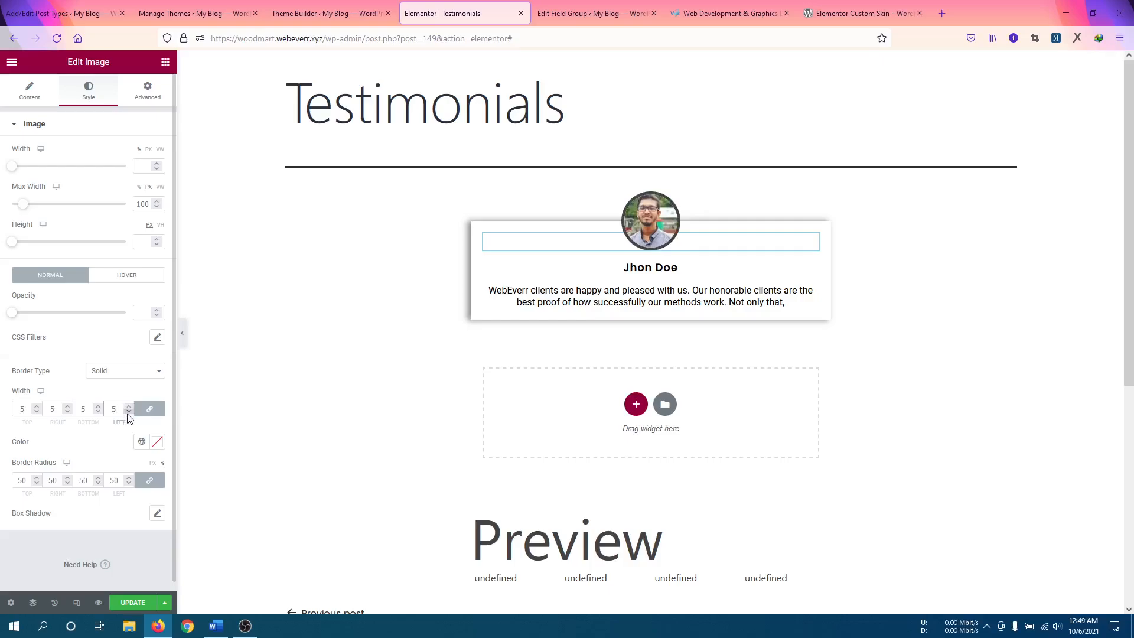
pyautogui.click(128, 413)
pyautogui.click(128, 412)
pyautogui.click(128, 413)
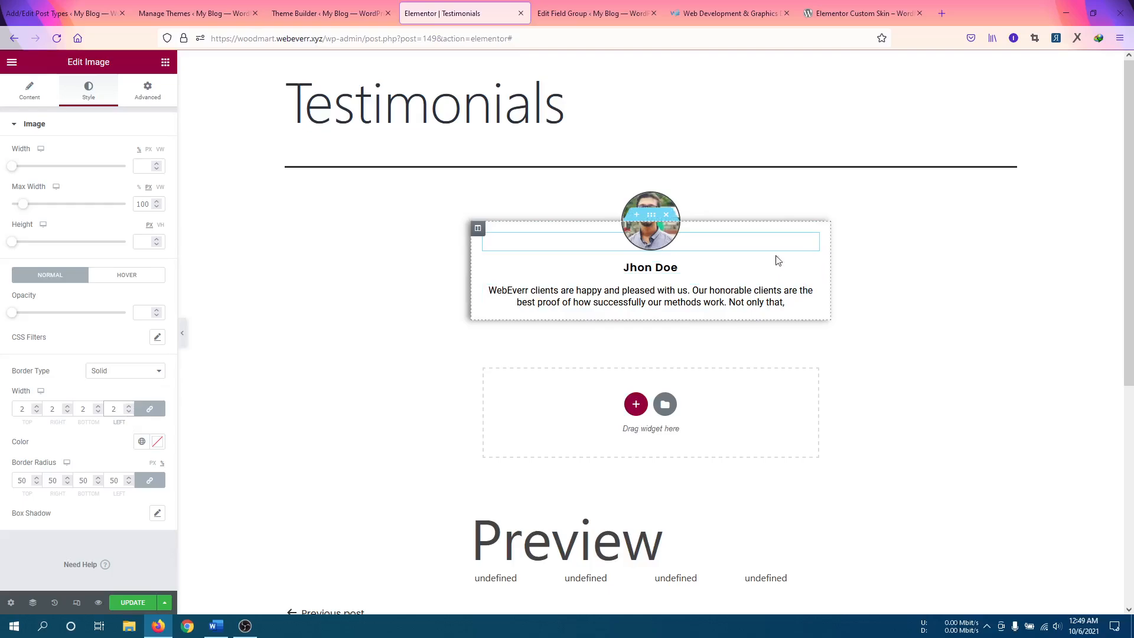
# Duplicate the client name heading and set the copy's ACF Field key to Designation.
pyautogui.click(165, 62)
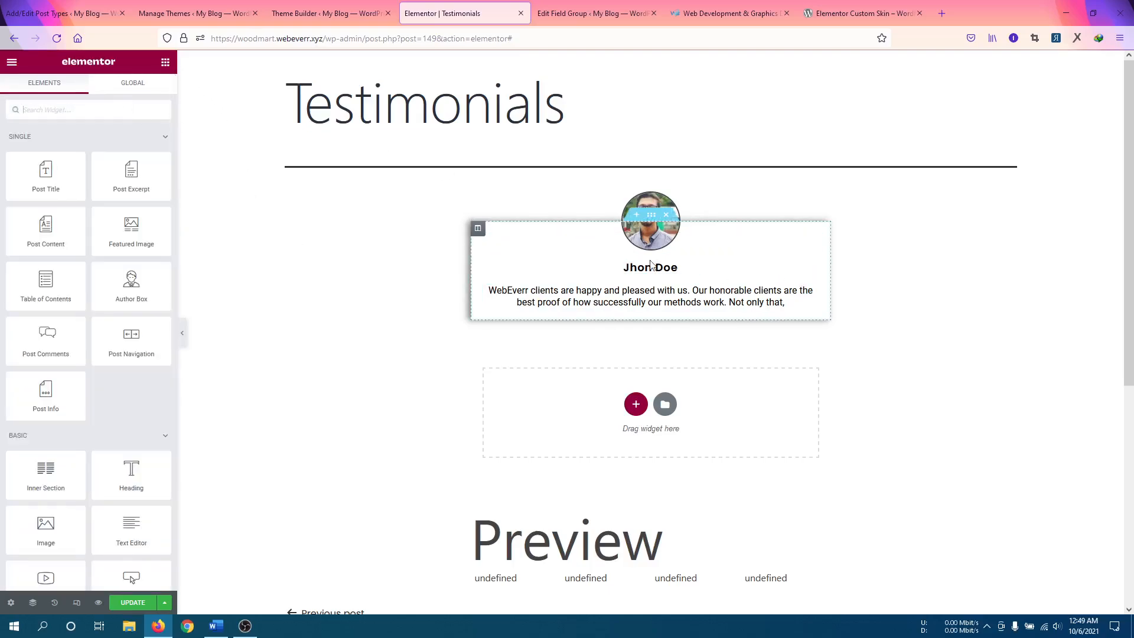
pyautogui.rightClick(812, 270)
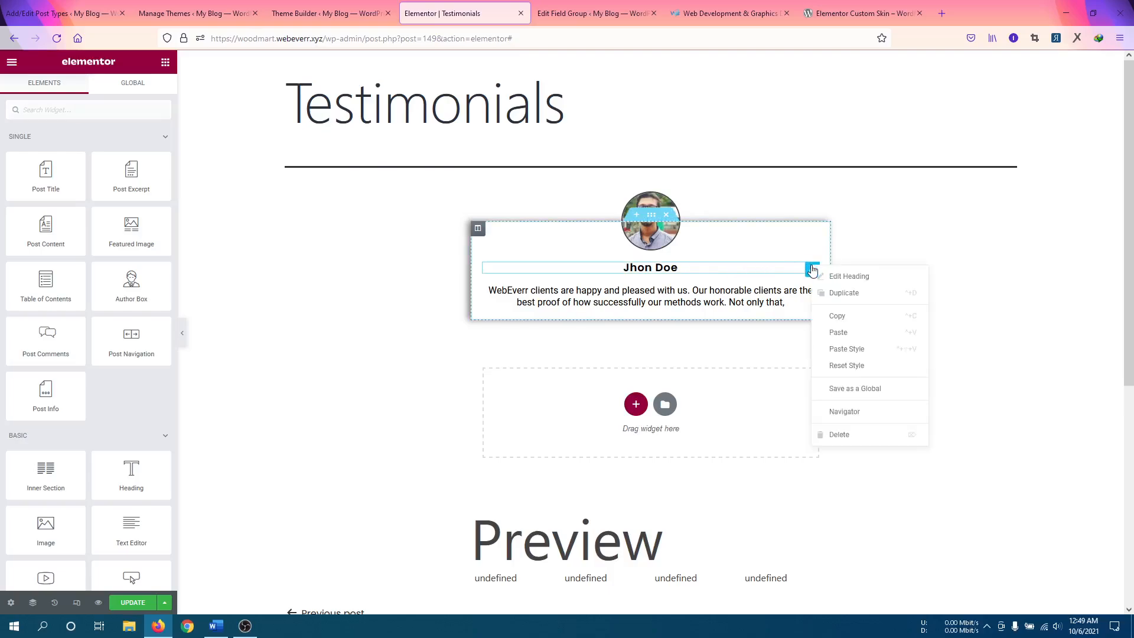
pyautogui.click(849, 304)
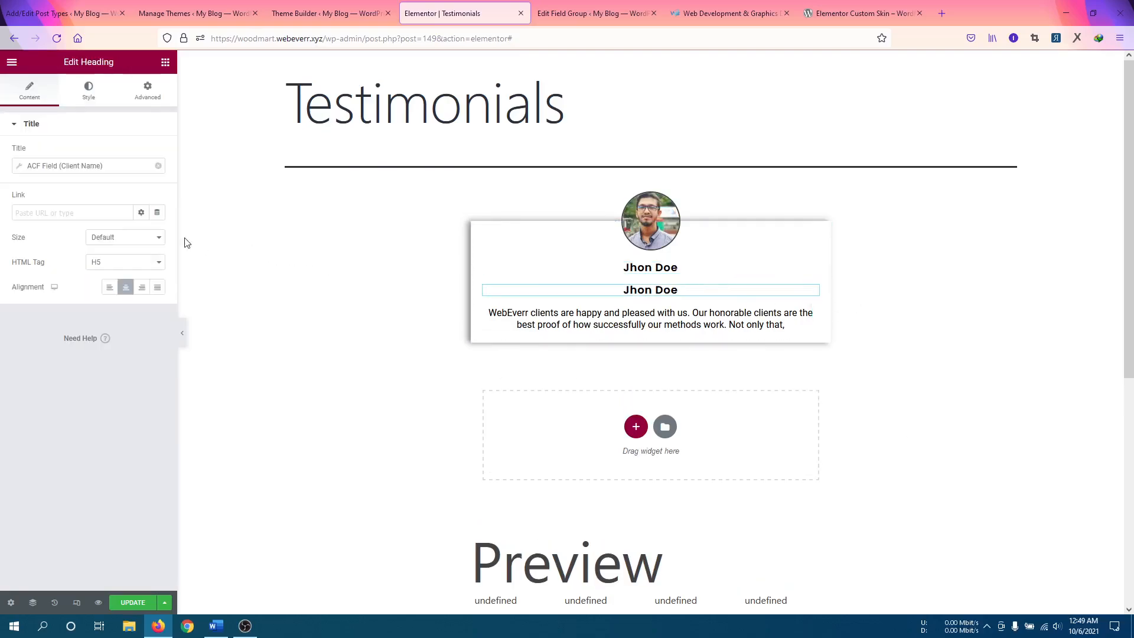
pyautogui.click(19, 167)
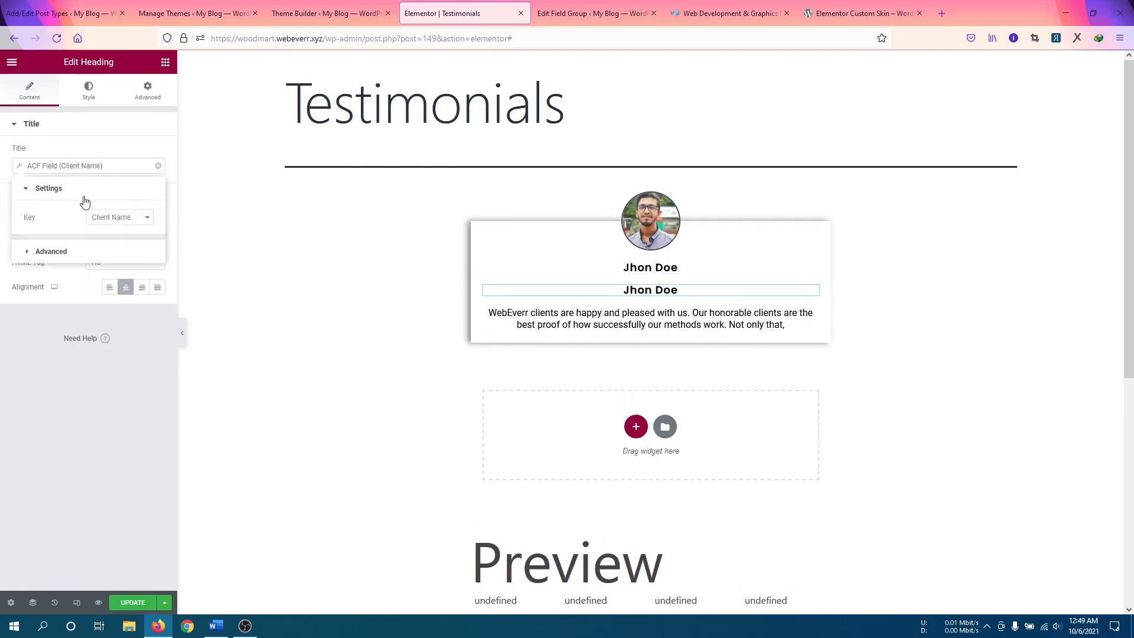
pyautogui.click(143, 217)
pyautogui.click(121, 262)
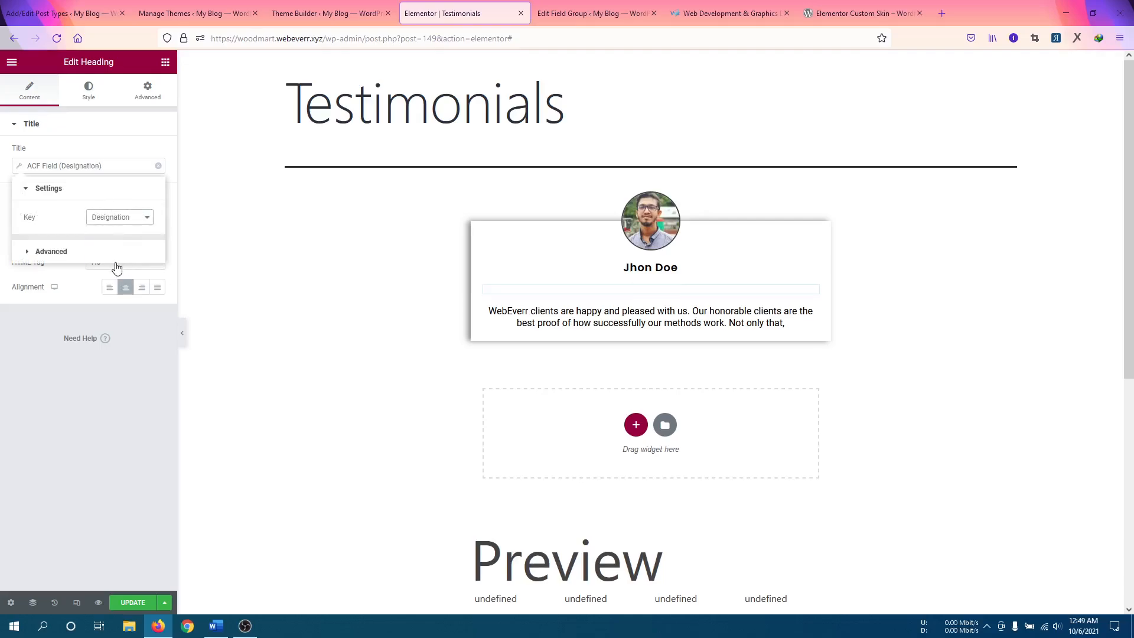
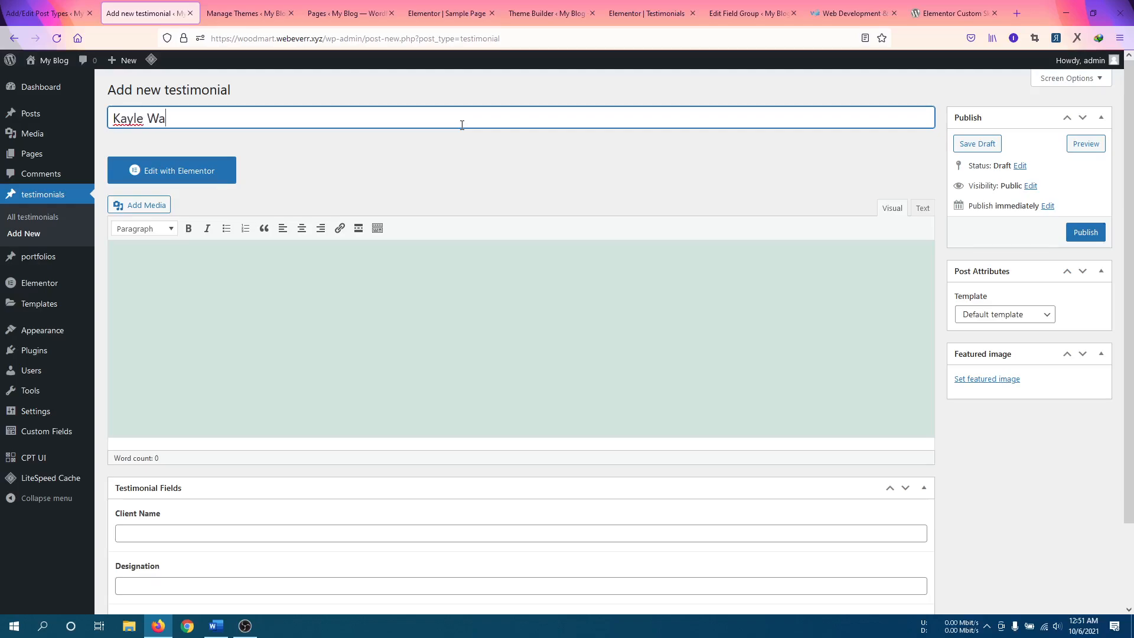
# Complete the new testimonial's title with the client's full name.
pyautogui.write('son')
pyautogui.click(506, 279)
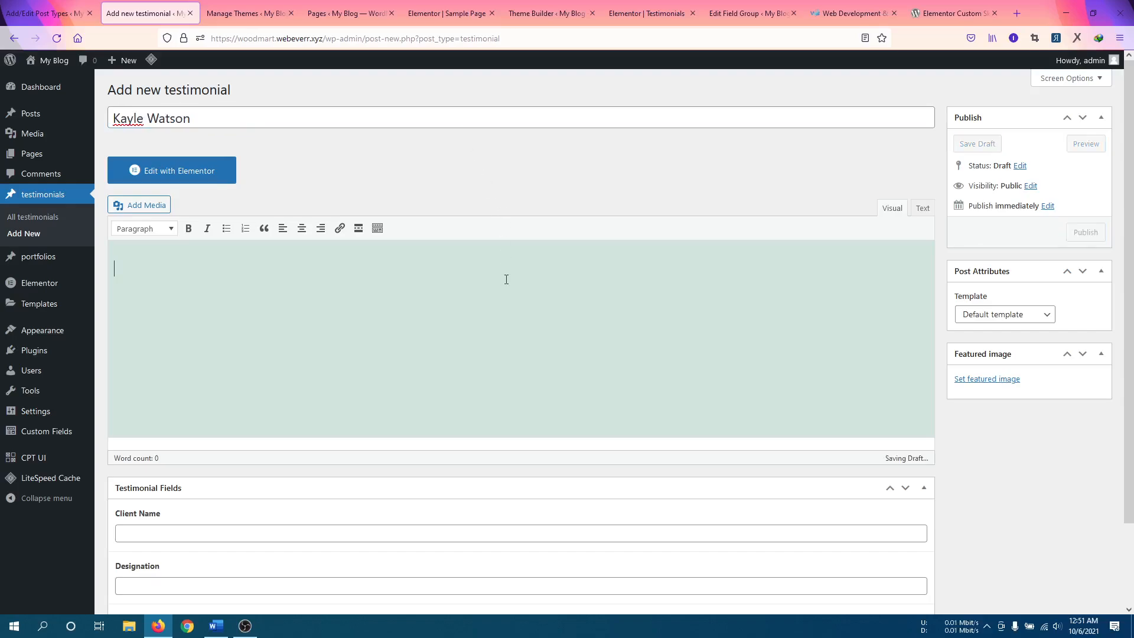
pyautogui.write('fdlkgm ;')
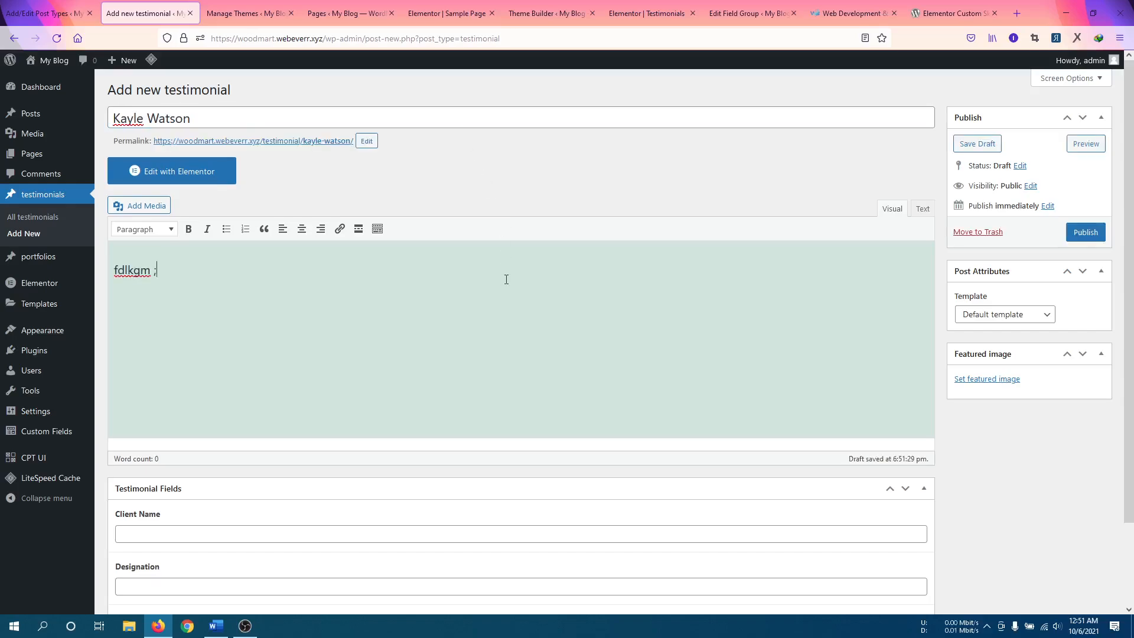
pyautogui.press('BackSpace')
pyautogui.press('BackSpace')
pyautogui.press('BackSpace')
pyautogui.press('BackSpace')
pyautogui.press('BackSpace')
# Copy the first "Who we are" paragraph from the WebEverr home page into the new testimonial's content, replacing the placeholder text.
pyautogui.click(852, 13)
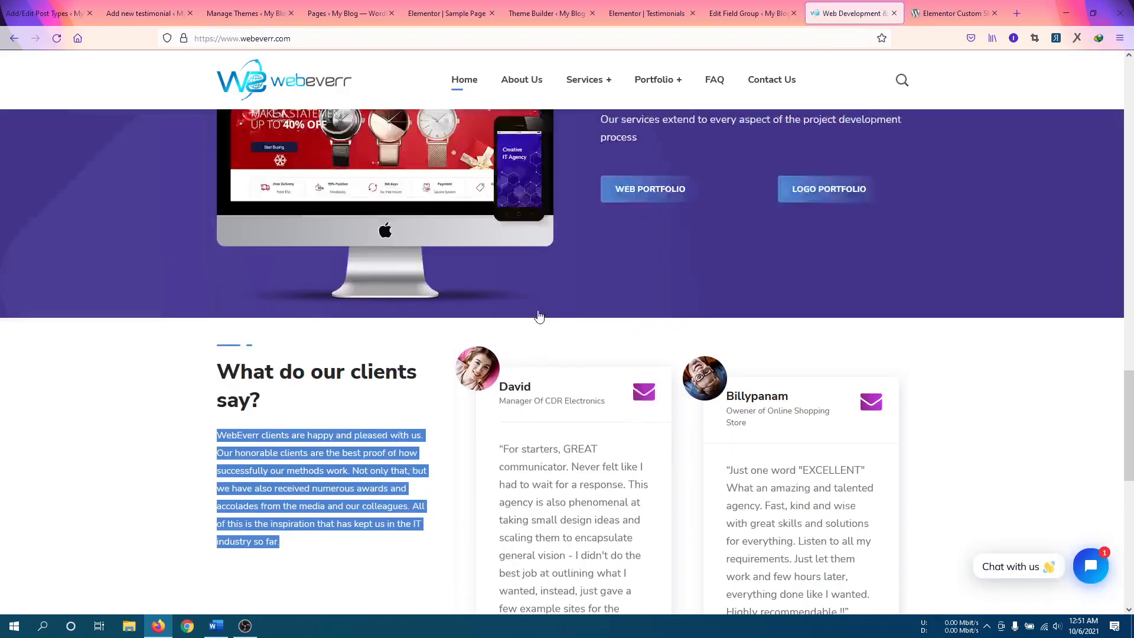
pyautogui.scroll(10, 538, 317)
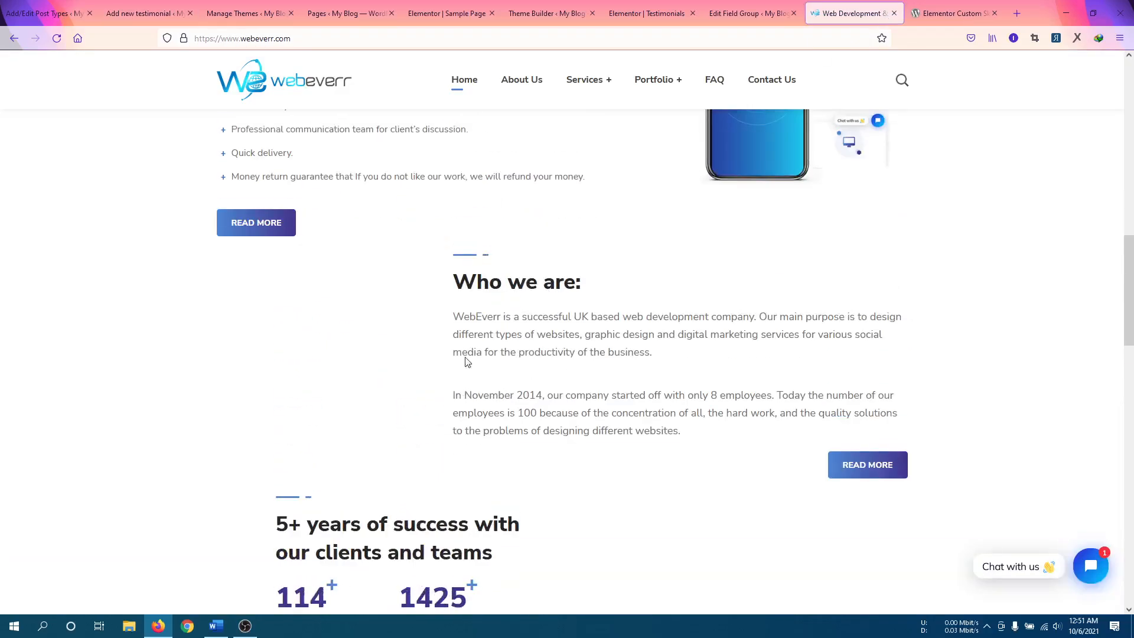
pyautogui.moveTo(453, 317); pyautogui.dragTo(688, 372)
pyautogui.hotkey('ctrl', 'c')
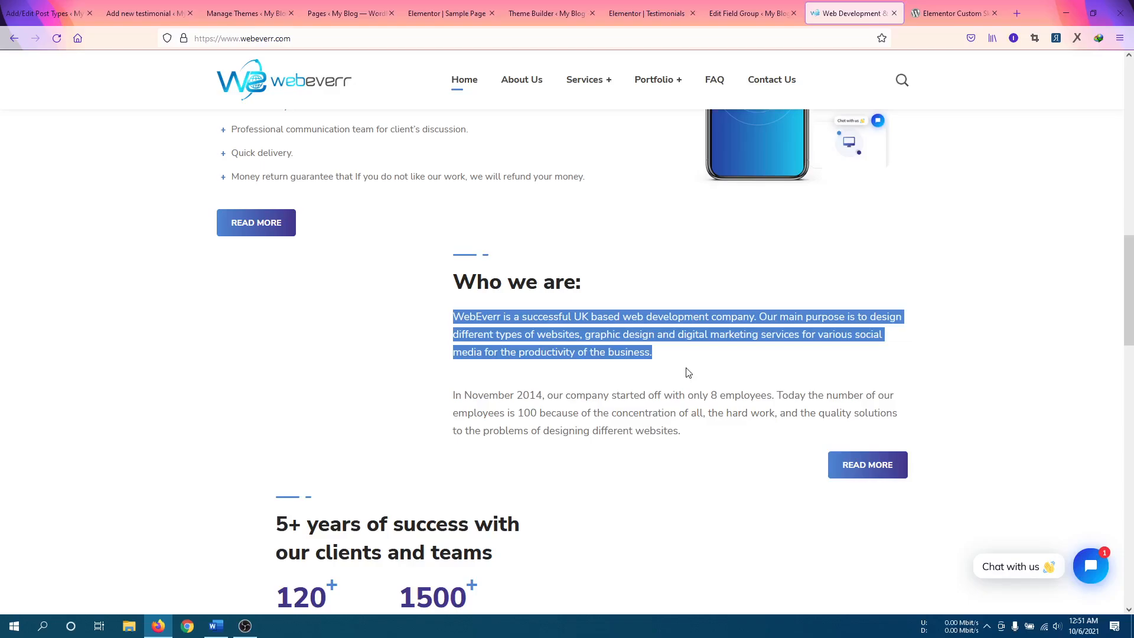
pyautogui.click(145, 13)
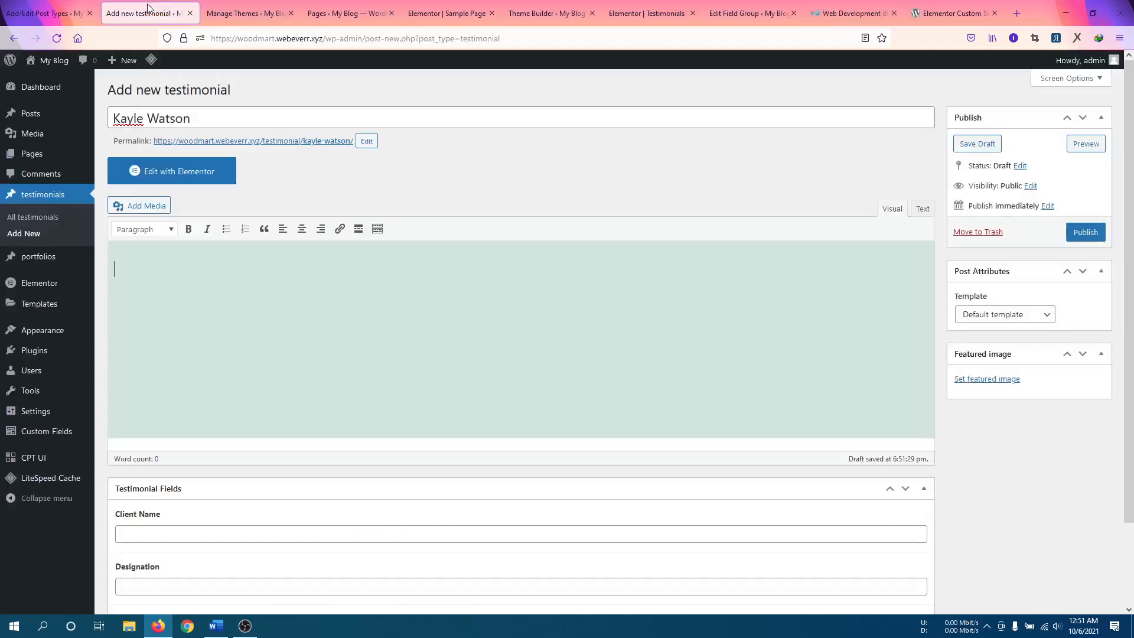
pyautogui.click(147, 300)
pyautogui.hotkey('ctrl', 'v')
pyautogui.press('BackSpace')
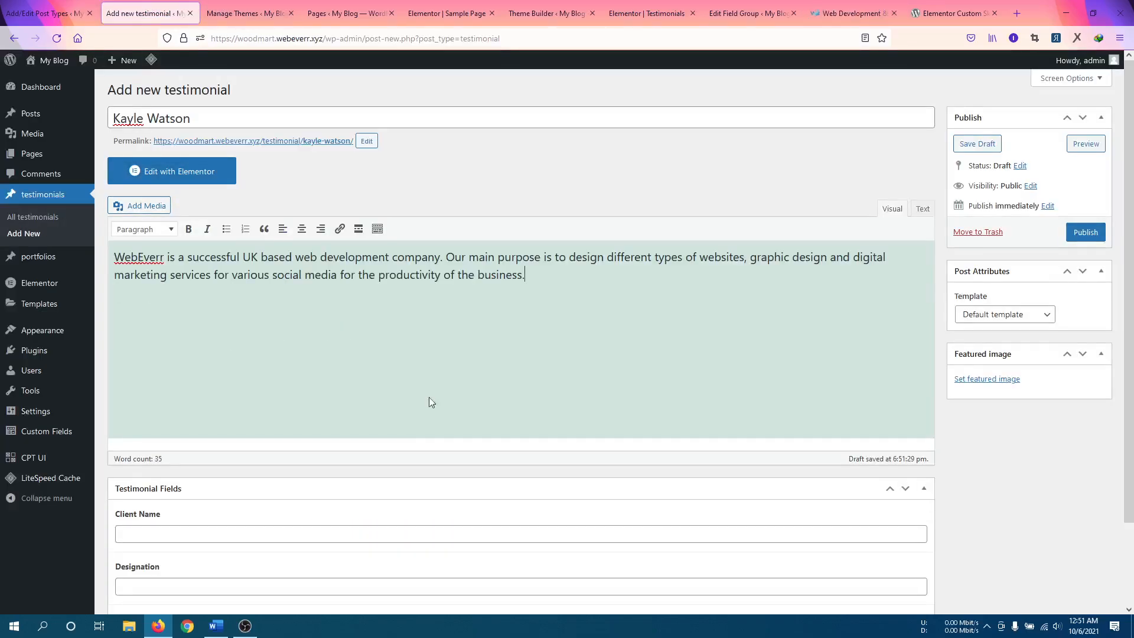
# Upload Car Service LA 5.jpg from the Telegram Desktop folder in Downloads and set it as the testimonial's featured image.
pyautogui.click(991, 381)
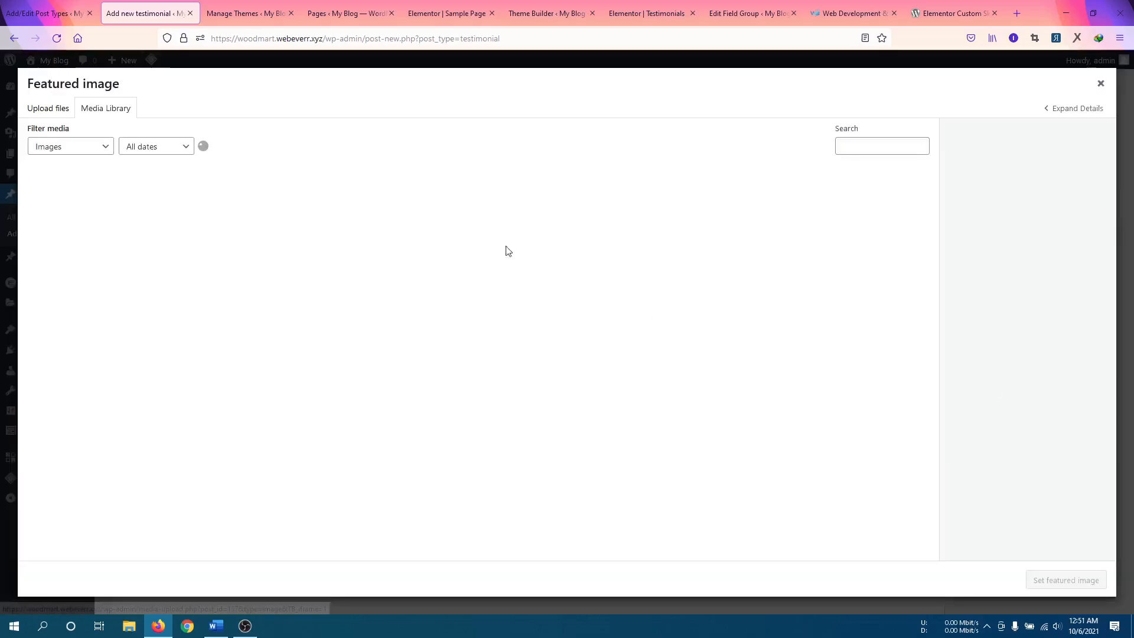
pyautogui.click(48, 108)
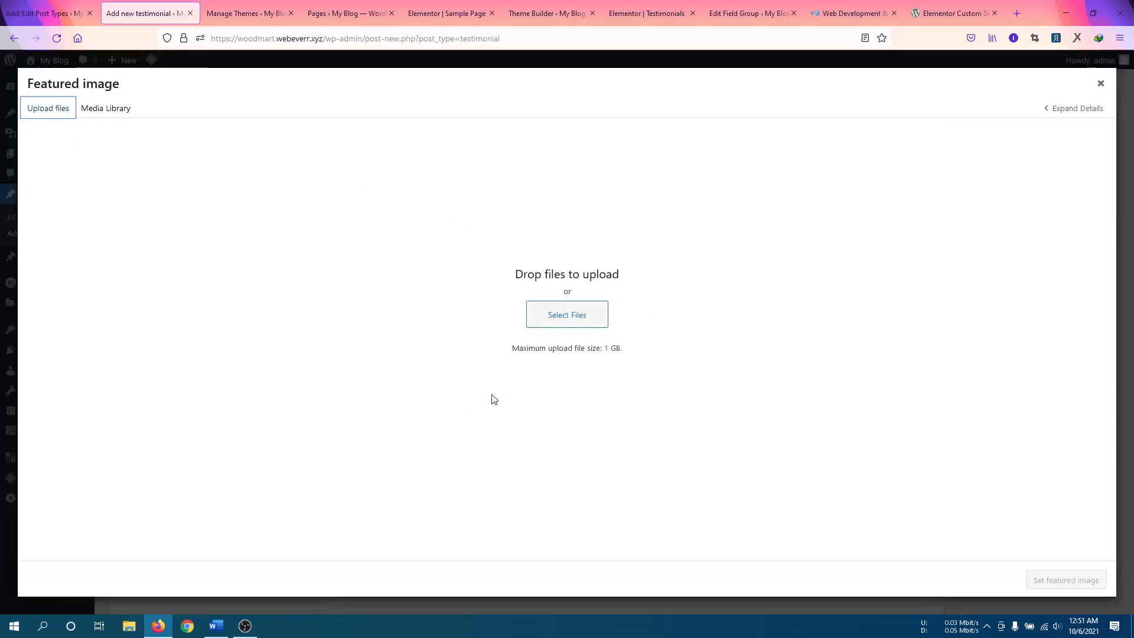
pyautogui.click(564, 308)
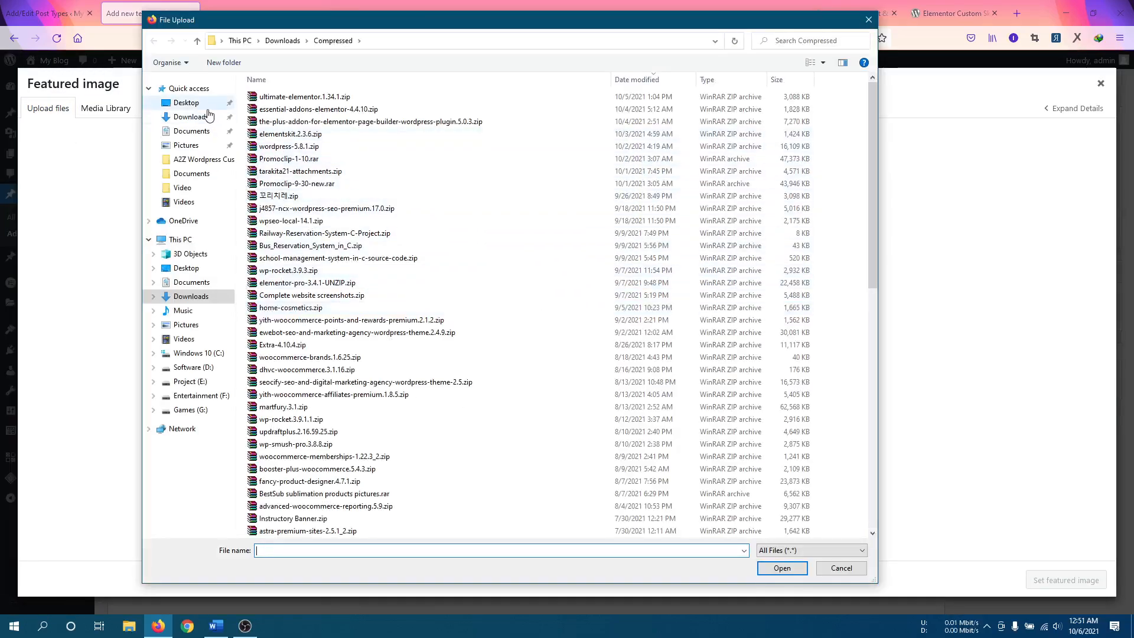
pyautogui.click(191, 117)
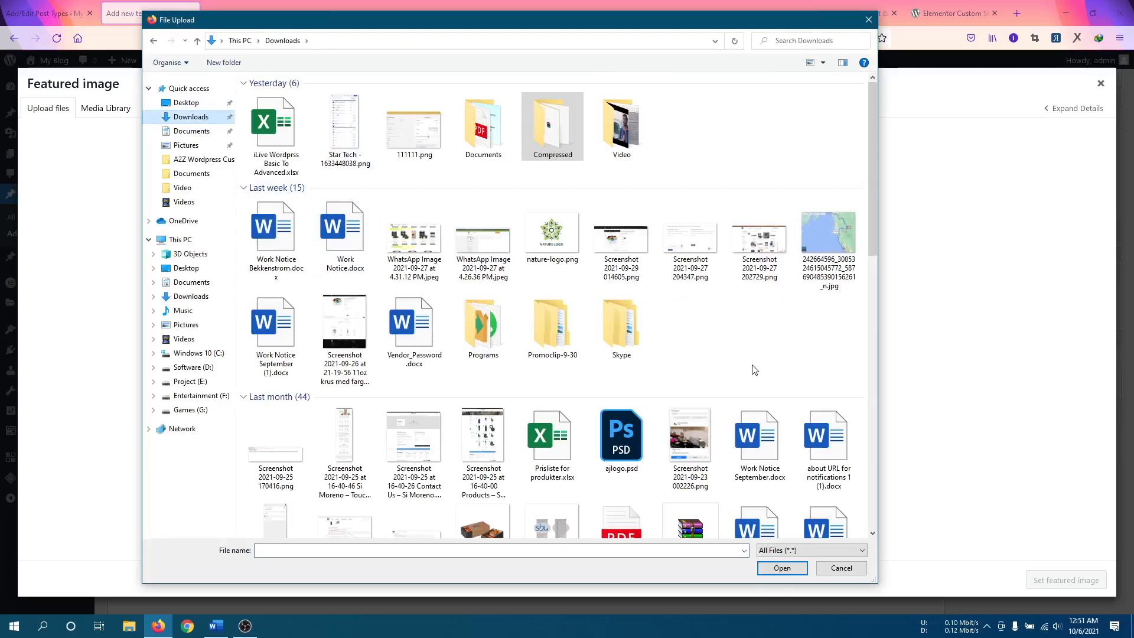
pyautogui.scroll(-5, 752, 342)
pyautogui.scroll(-5, 752, 348)
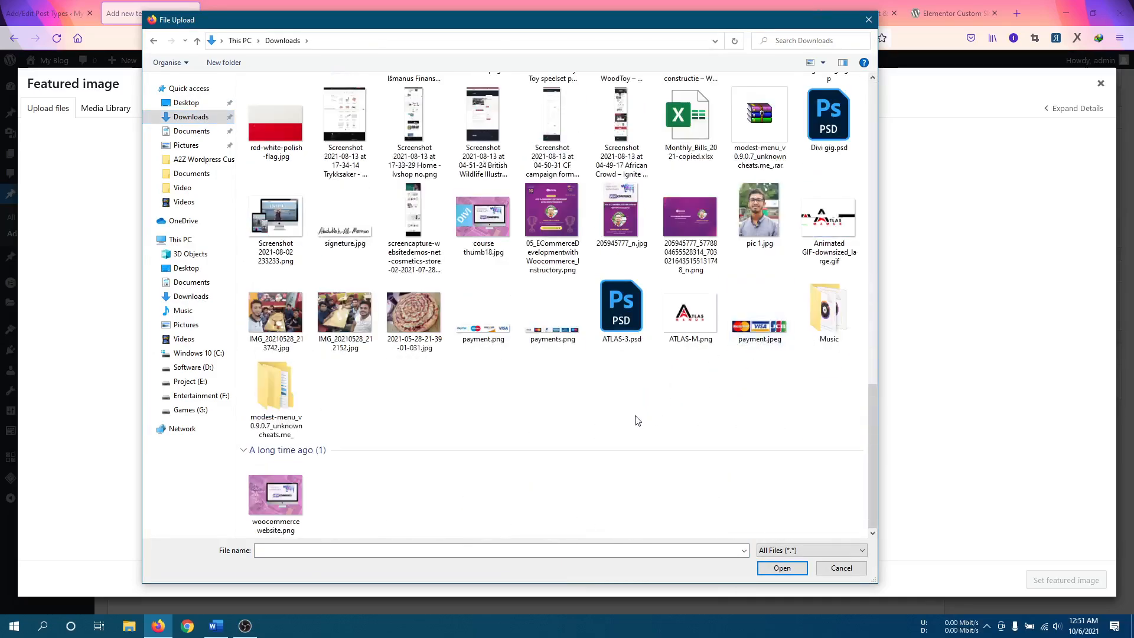
pyautogui.scroll(3, 637, 420)
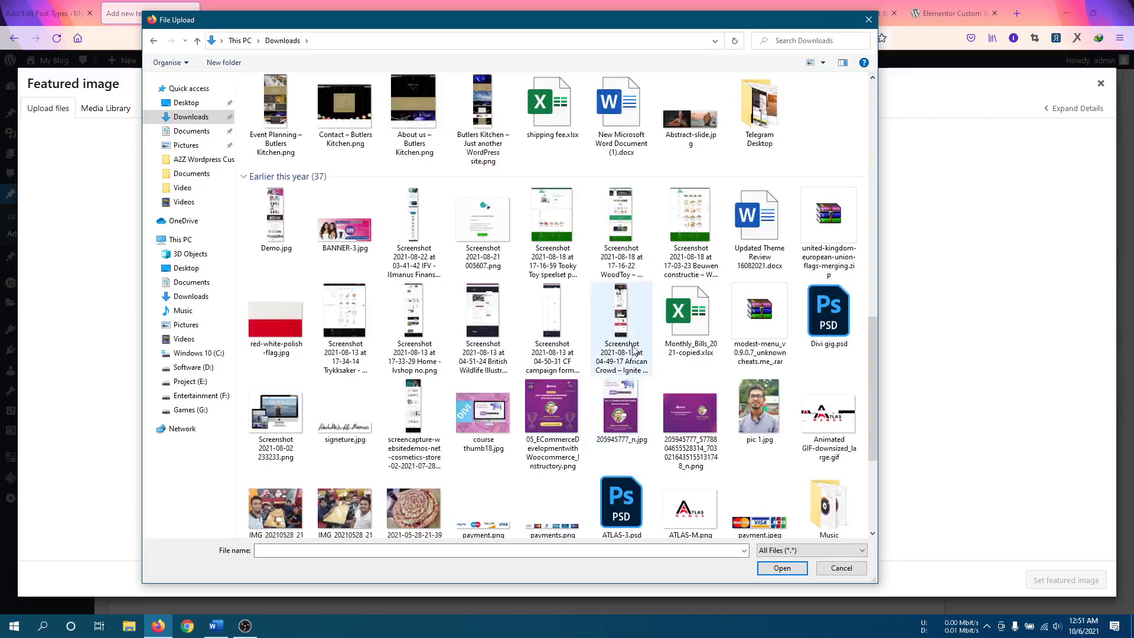
pyautogui.scroll(5, 621, 393)
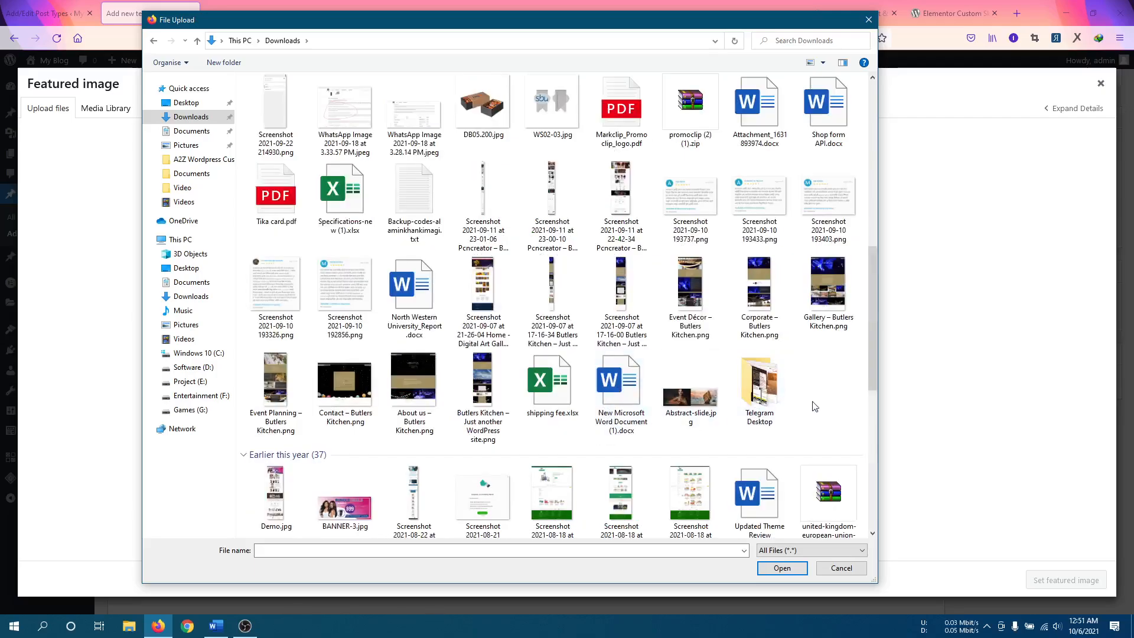
pyautogui.click(762, 389)
pyautogui.doubleClick(762, 389)
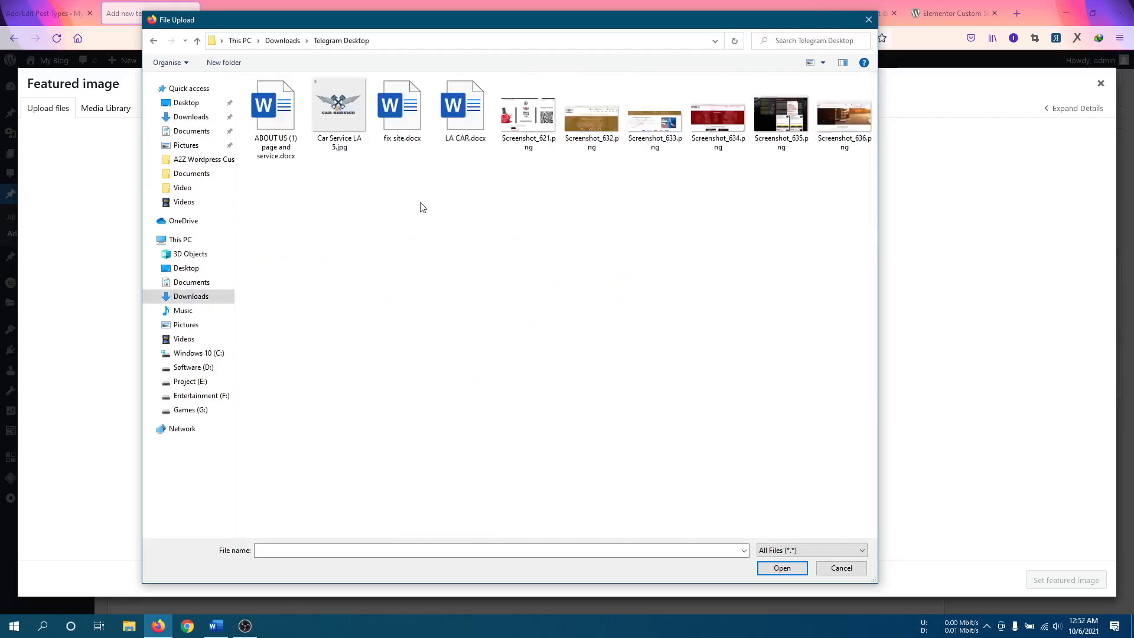
pyautogui.click(338, 115)
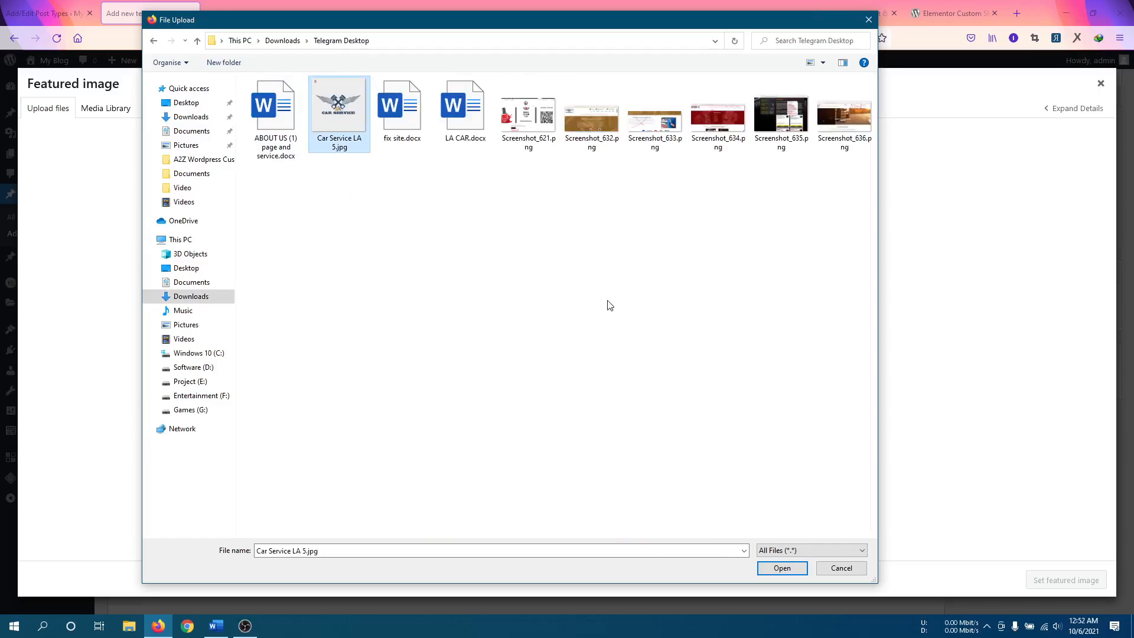
pyautogui.click(783, 568)
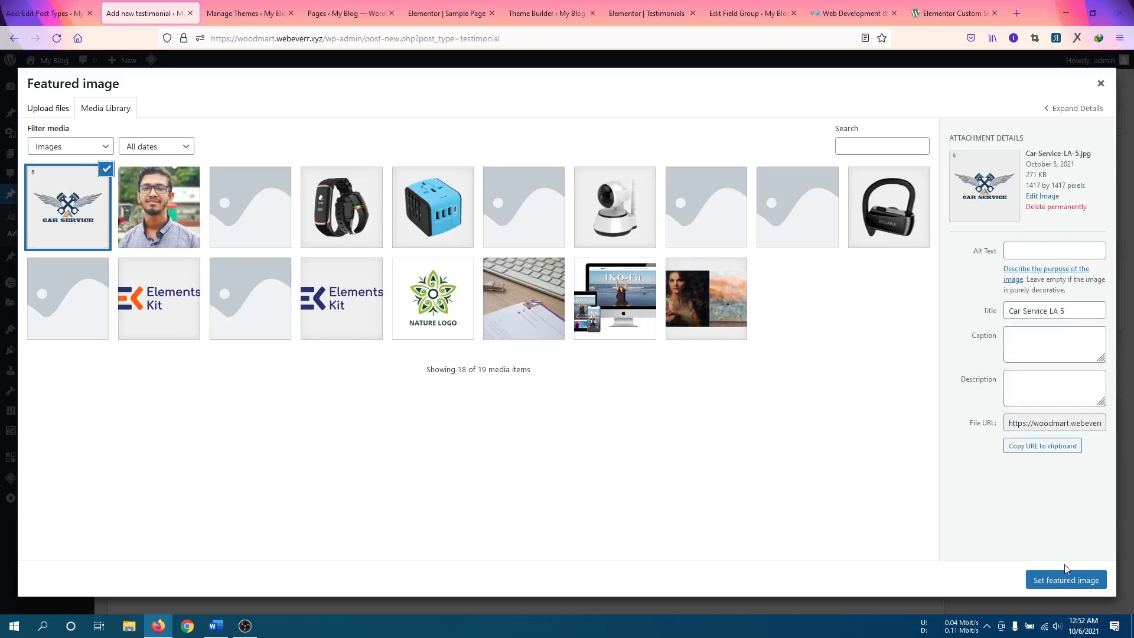
pyautogui.click(1067, 578)
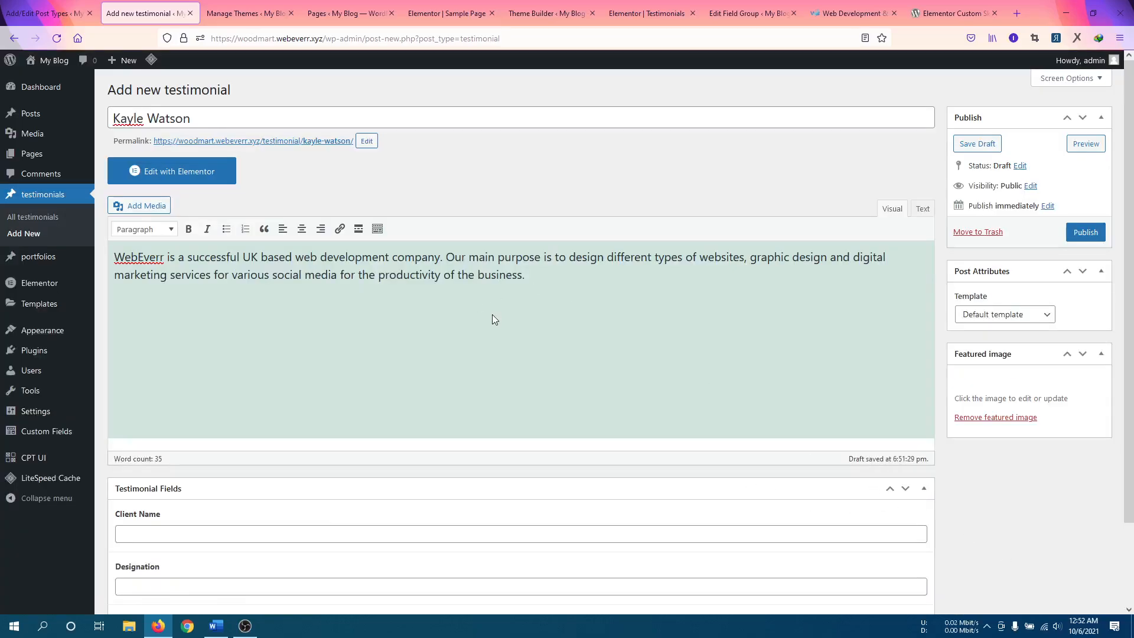
# Copy the testimonial's title into the Client Name field.
pyautogui.scroll(-2, 495, 319)
pyautogui.scroll(2, 261, 211)
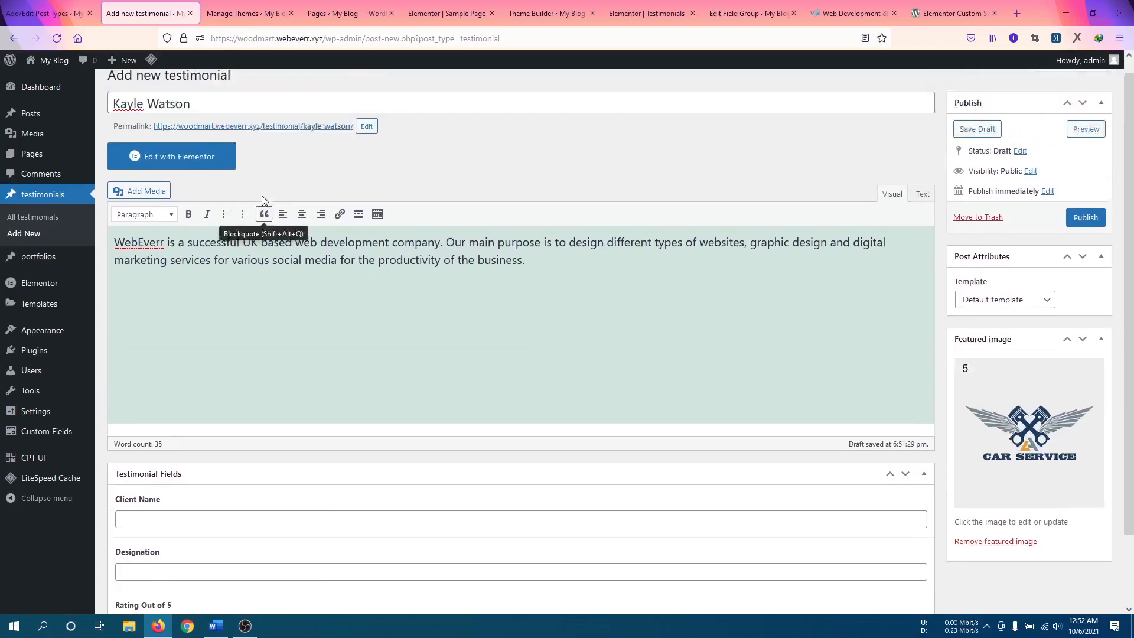
pyautogui.click(252, 116)
pyautogui.hotkey('ctrl', 'a')
pyautogui.hotkey('ctrl', 'c')
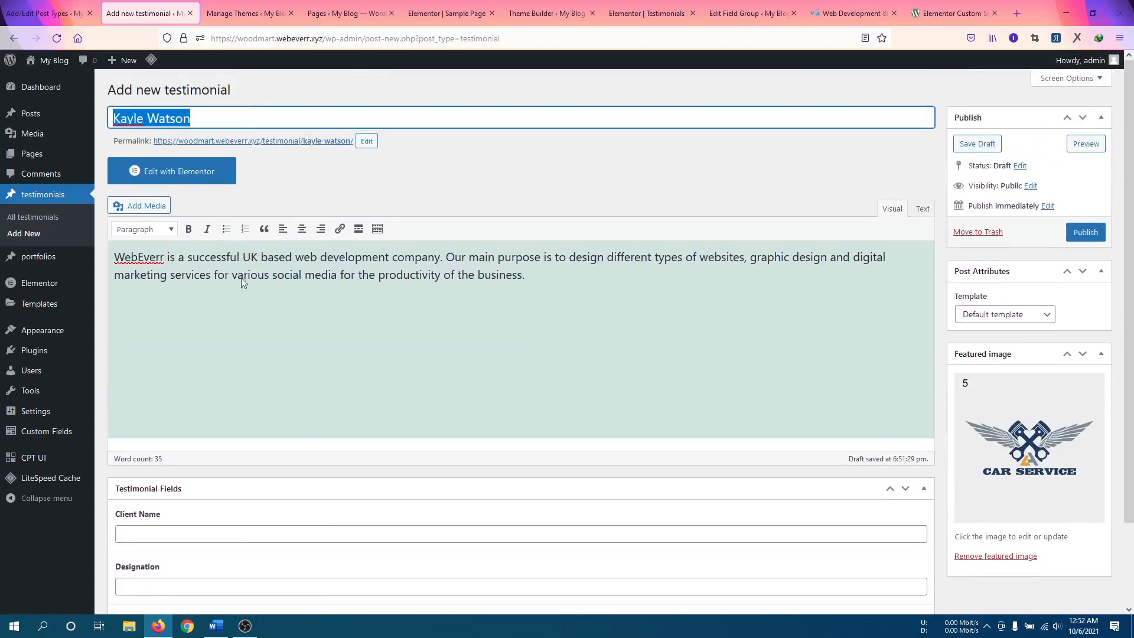
pyautogui.scroll(-2, 242, 283)
pyautogui.click(171, 435)
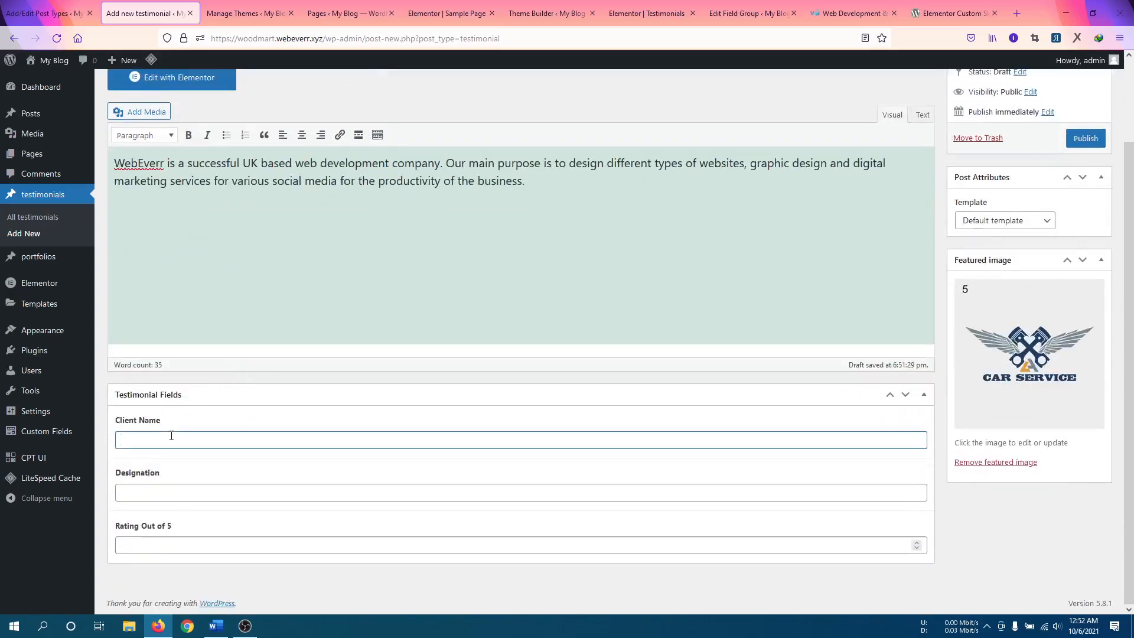
pyautogui.hotkey('ctrl', 'v')
# Set the designation to Web Developer and the rating to 3, and publish the testimonial.
pyautogui.click(176, 494)
pyautogui.write('We')
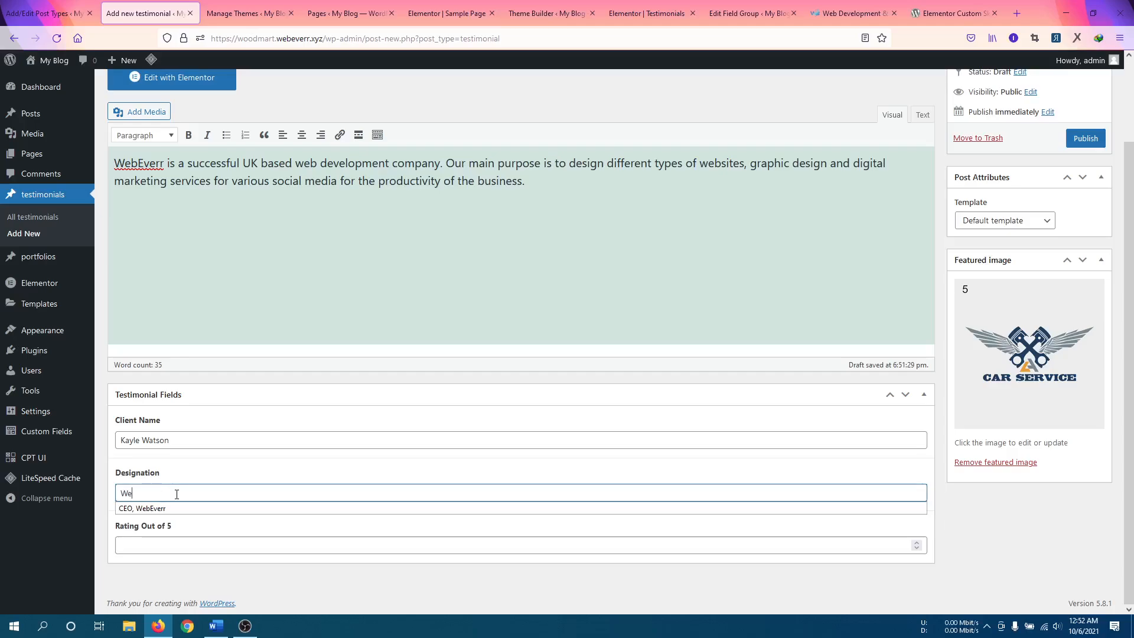
pyautogui.write('b Developer')
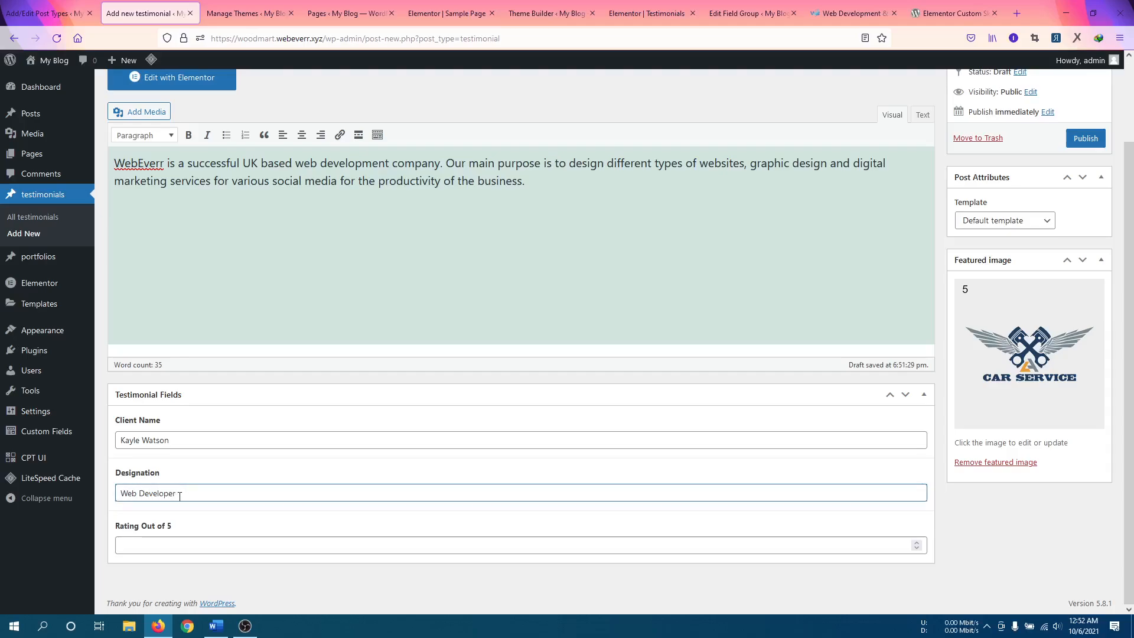
pyautogui.click(183, 544)
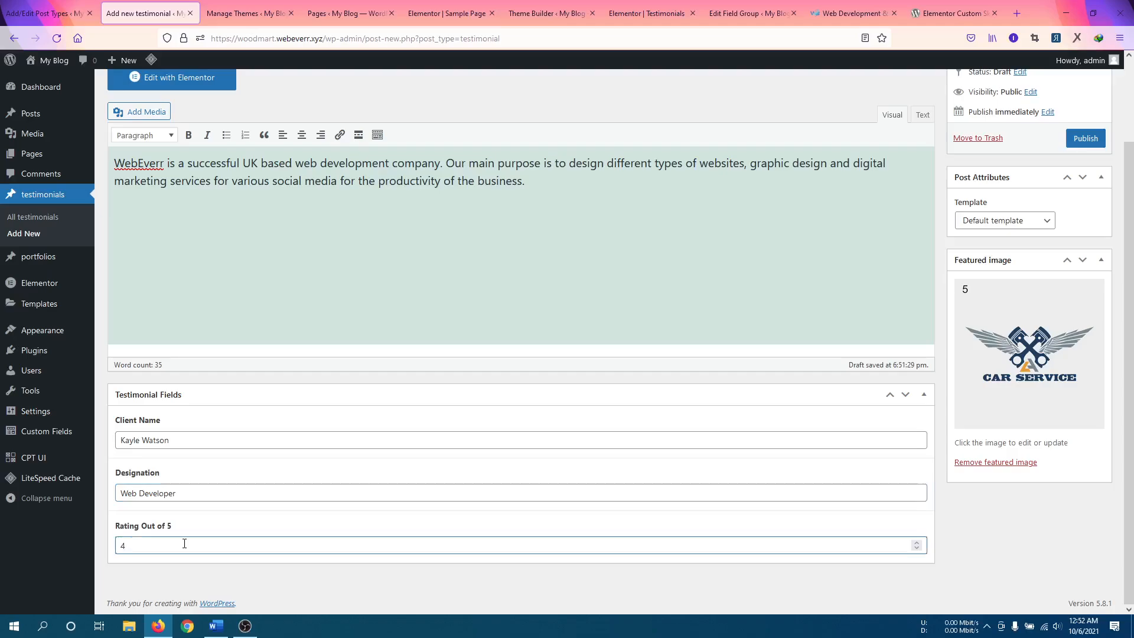
pyautogui.write('4')
pyautogui.press('BackSpace')
pyautogui.write('3')
pyautogui.click(1082, 136)
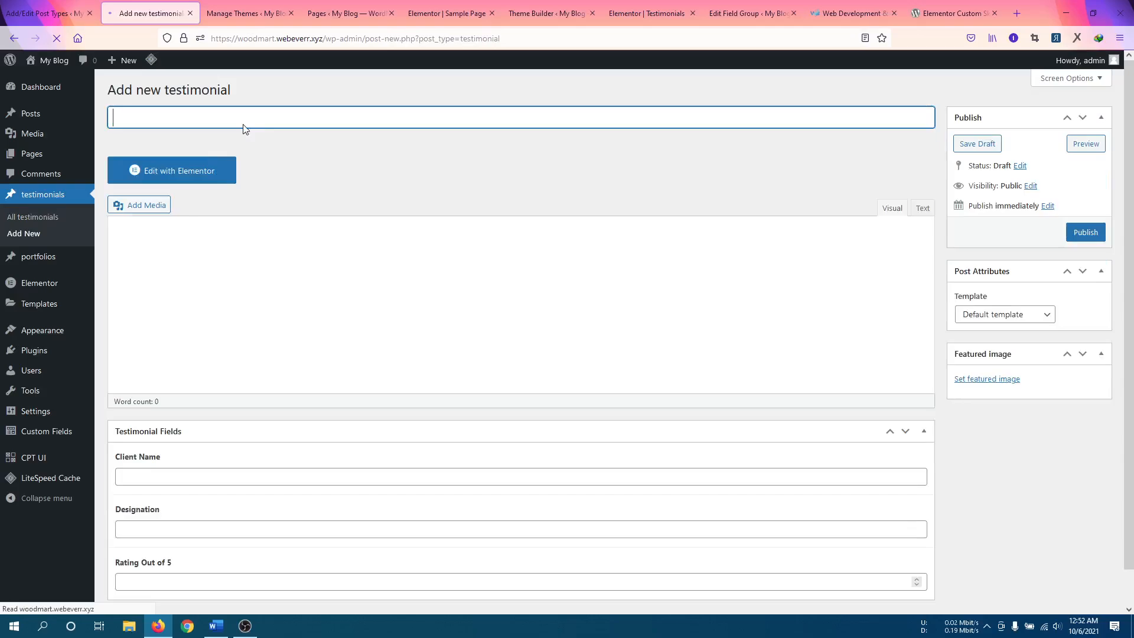
# Title the next new testimonial with the client's first name and set the Nature Logo picture as its featured image.
pyautogui.write('Lilly')
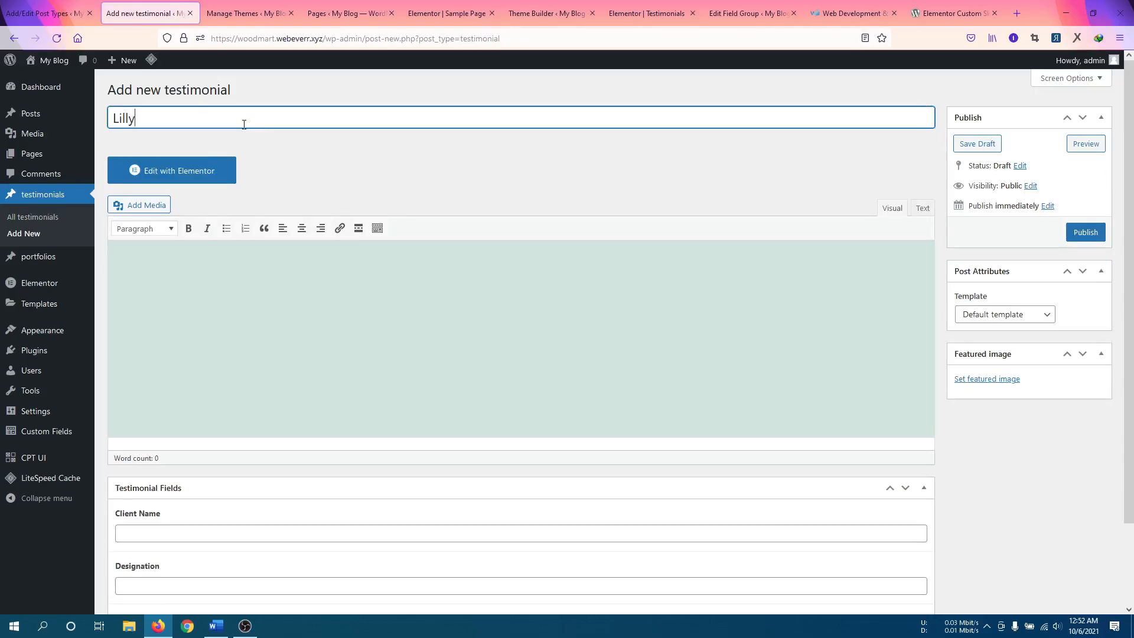
pyautogui.click(972, 379)
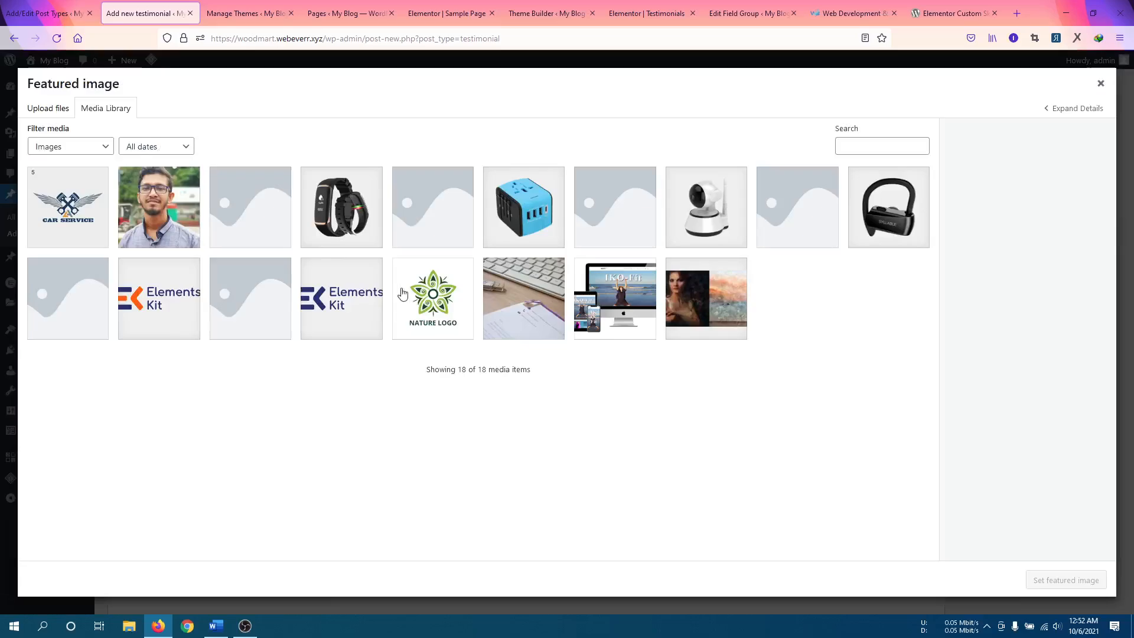
pyautogui.click(417, 301)
pyautogui.click(1046, 581)
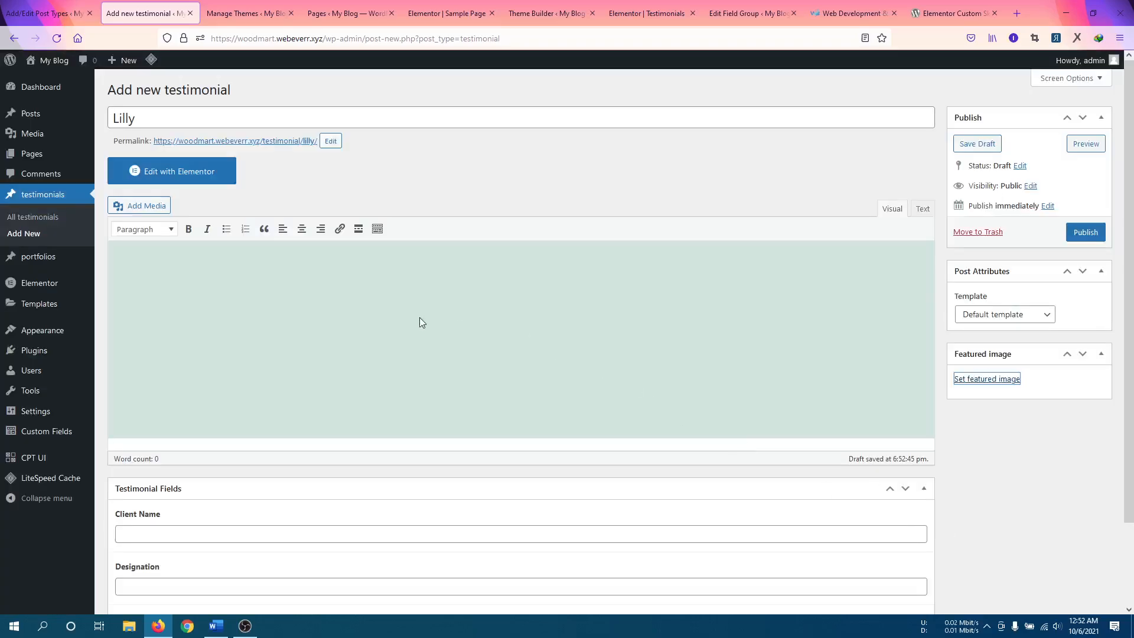
# Copy the first two "Why you choose us?" points from the WebEverr home page into the testimonial's content.
pyautogui.click(869, 12)
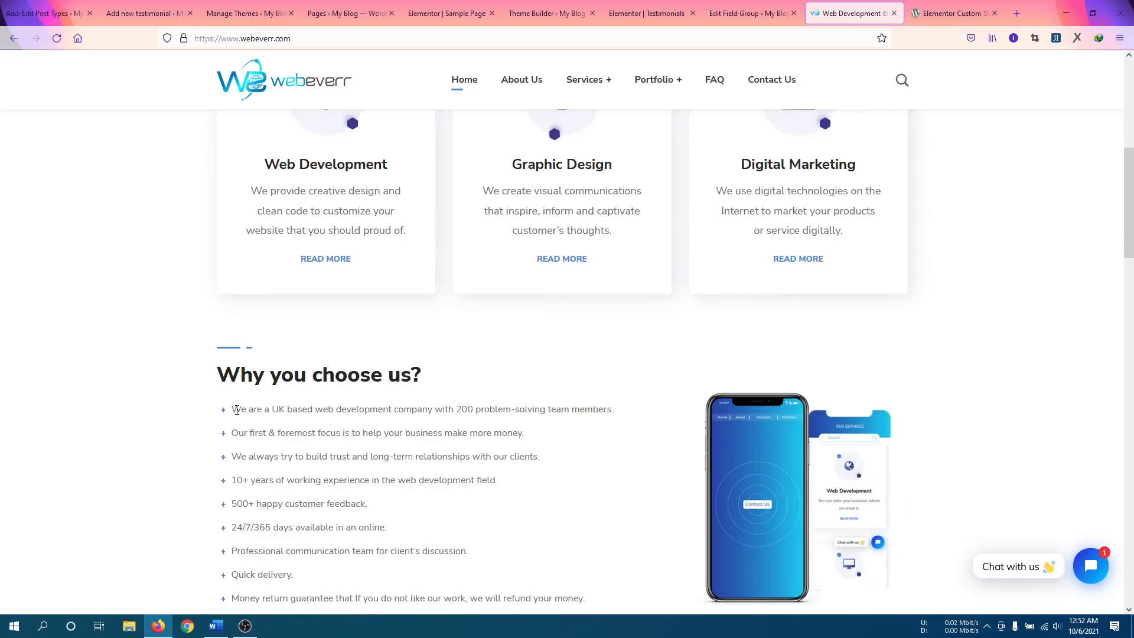
pyautogui.moveTo(236, 410); pyautogui.dragTo(602, 433)
pyautogui.hotkey('ctrl', 'c')
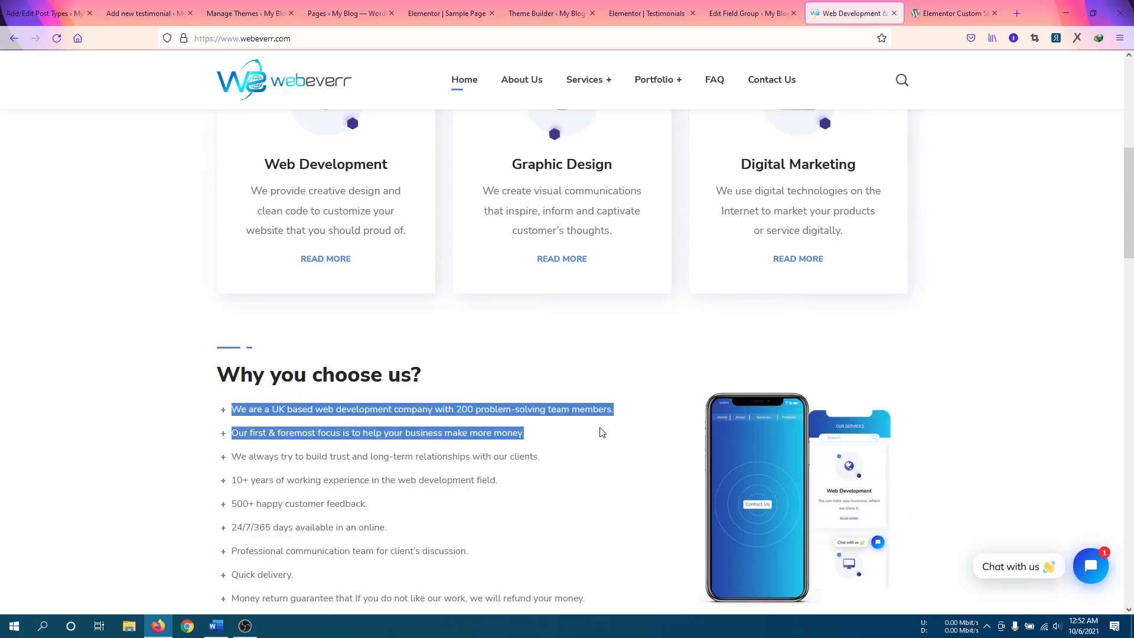
pyautogui.click(124, 13)
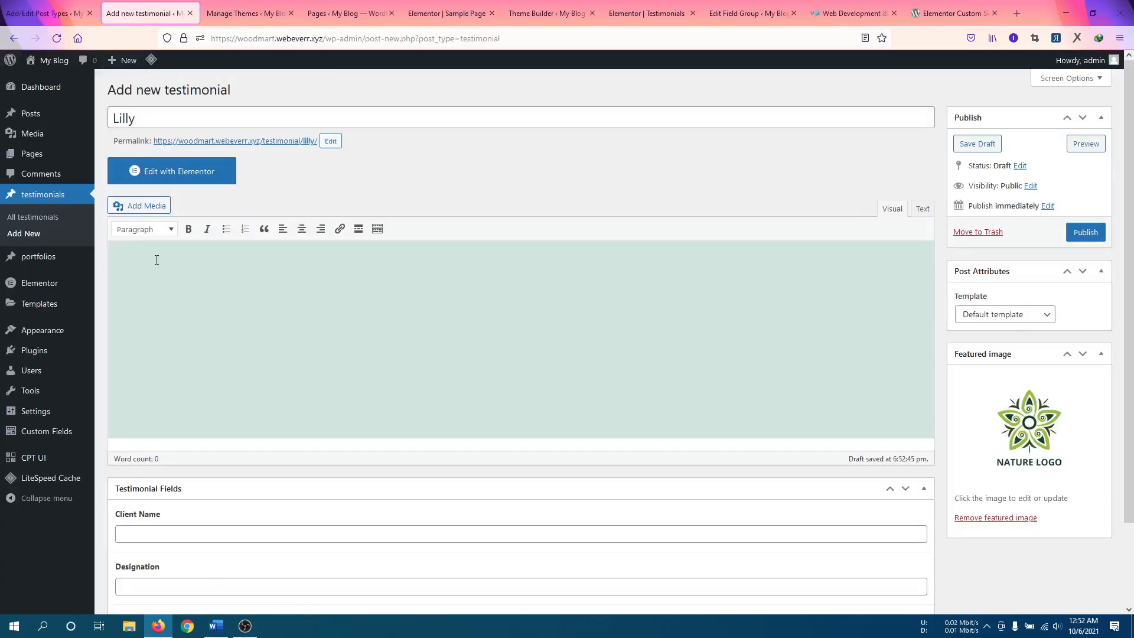
pyautogui.click(156, 260)
pyautogui.hotkey('ctrl', 'v')
# Select the client's name in the testimonial's title and copy it.
pyautogui.scroll(-2, 157, 260)
pyautogui.scroll(2, 218, 177)
pyautogui.click(142, 121)
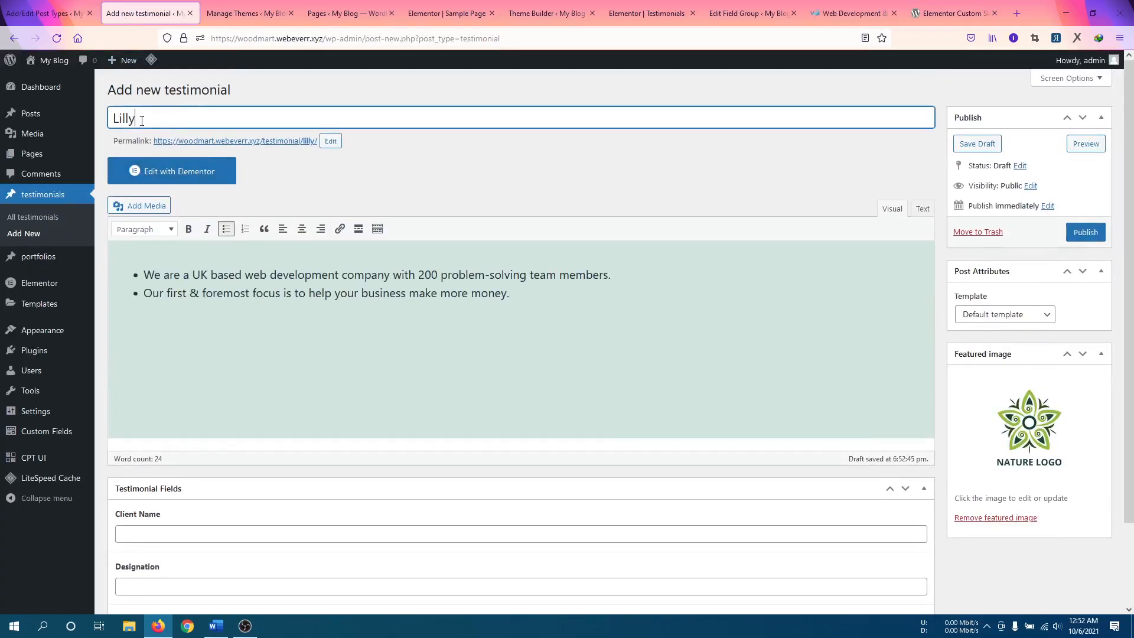
pyautogui.doubleClick(142, 120)
# Remove the bulleted list formatting from both lines of the testimonial's content.
pyautogui.click(920, 210)
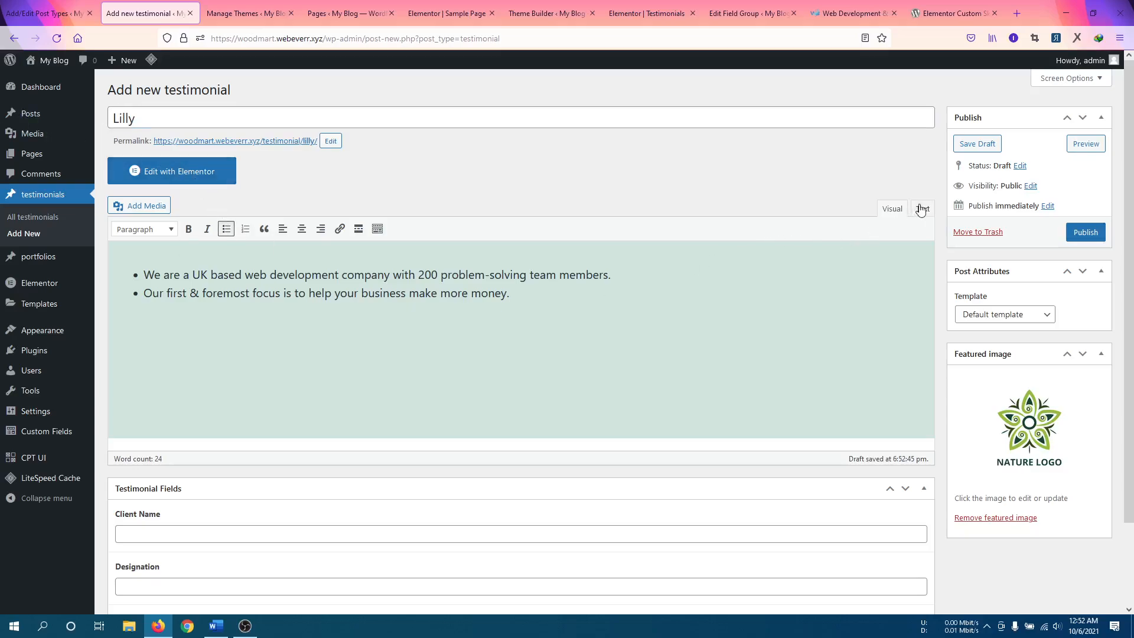
pyautogui.click(892, 209)
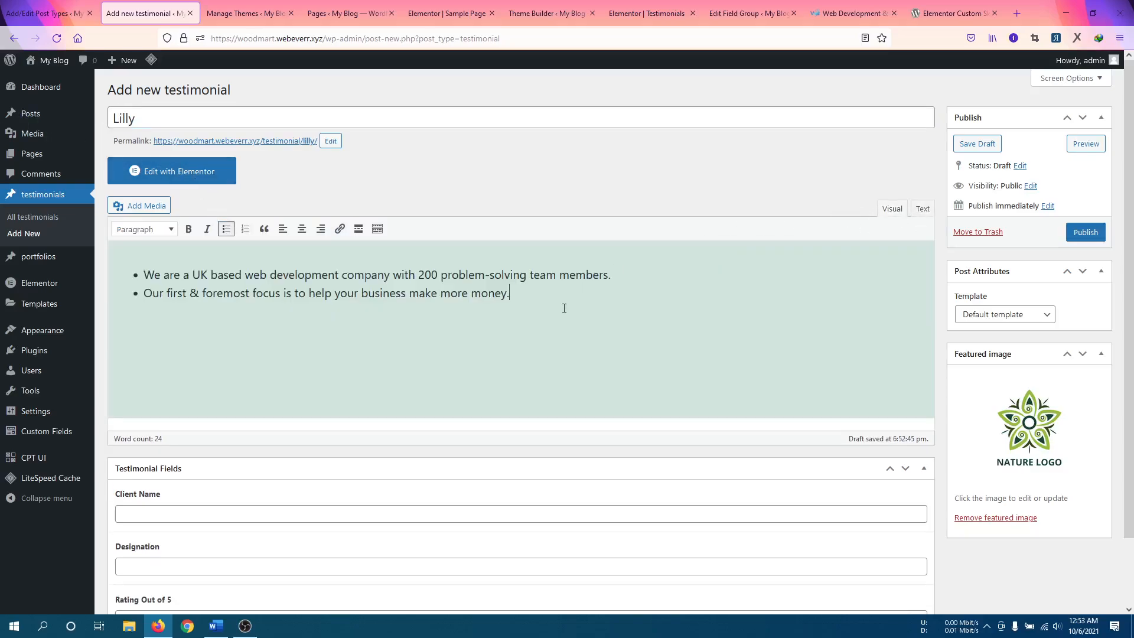
pyautogui.hotkey('ctrl', 'a')
pyautogui.click(226, 228)
pyautogui.scroll(-2, 234, 341)
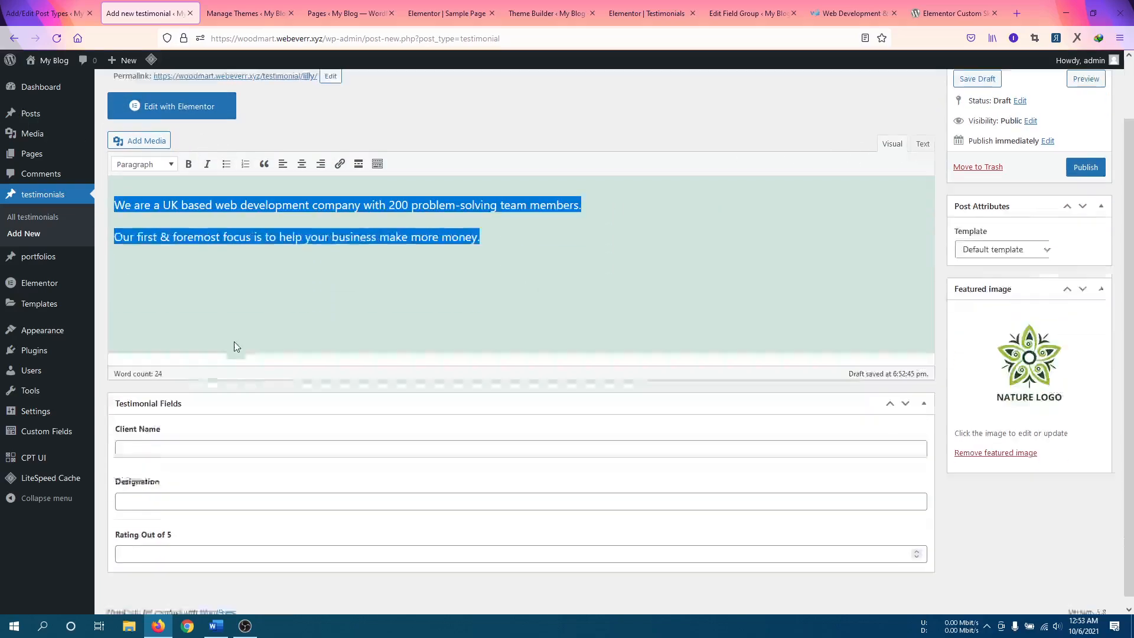
# Fill in the testimonial's client name, designation Graphics Designer and rating 1, and publish the testimonial.
pyautogui.click(170, 442)
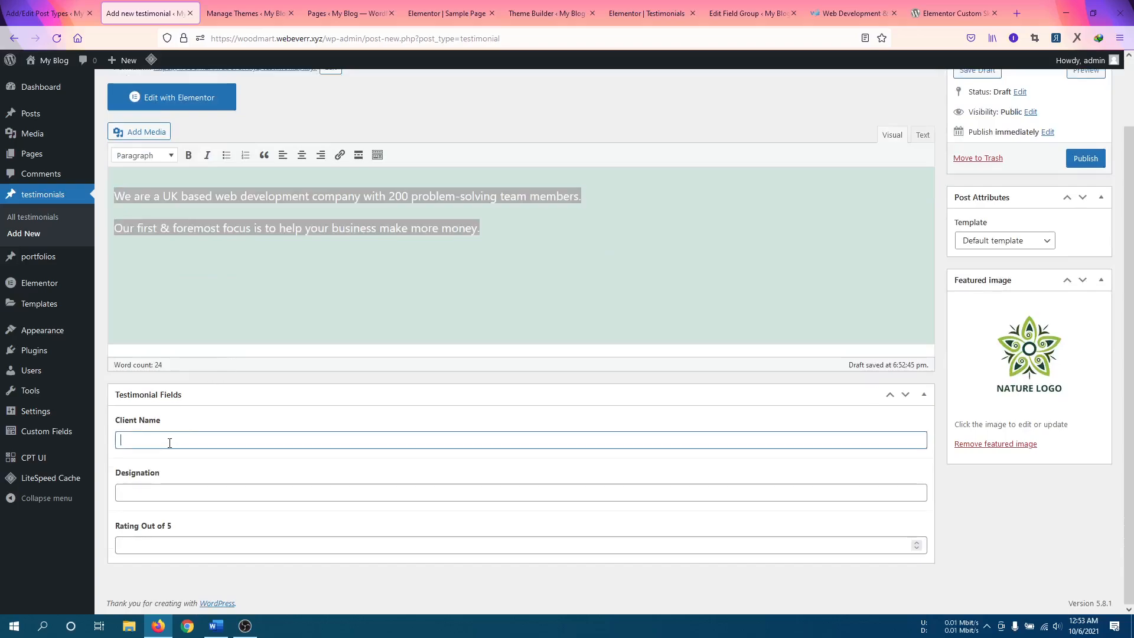
pyautogui.click(174, 500)
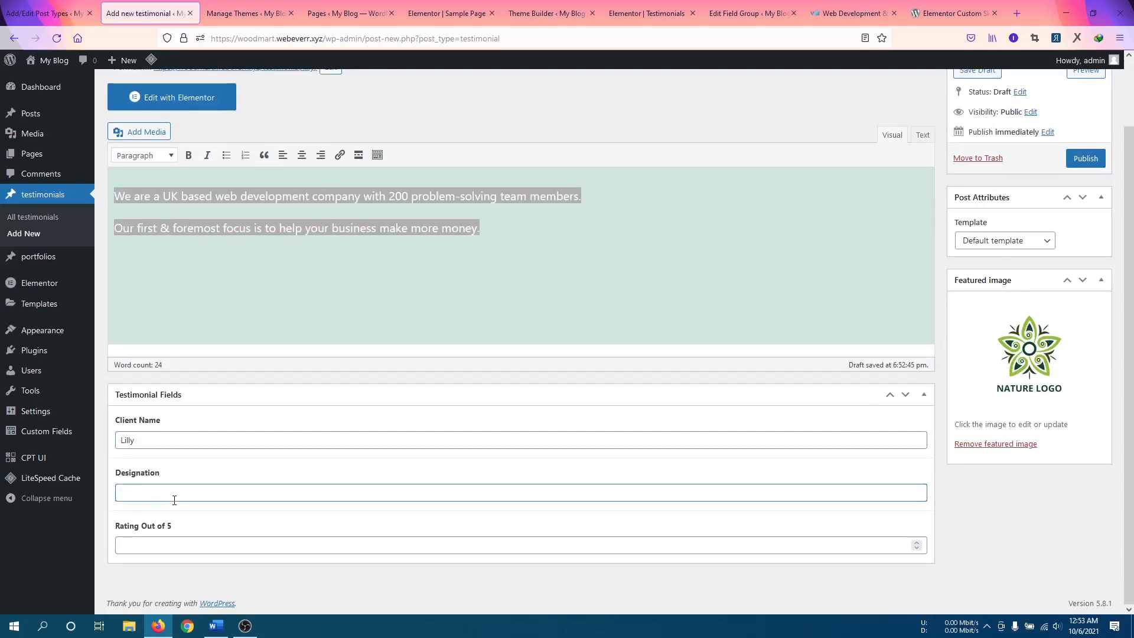
pyautogui.write('Graphics Designer')
pyautogui.click(193, 542)
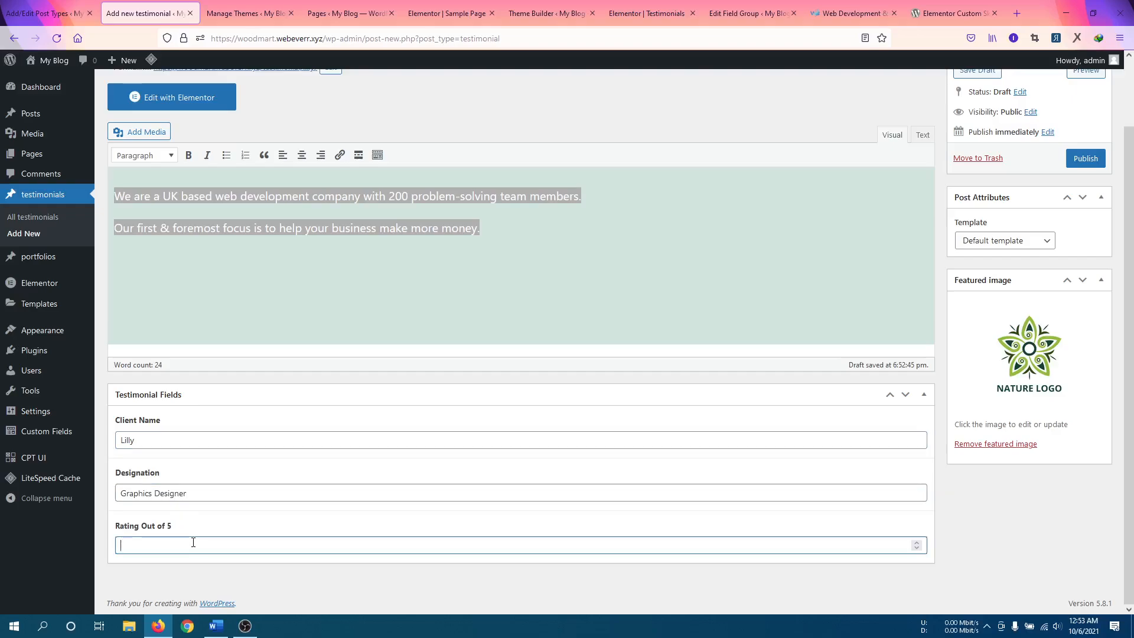
pyautogui.write('1')
pyautogui.click(1086, 159)
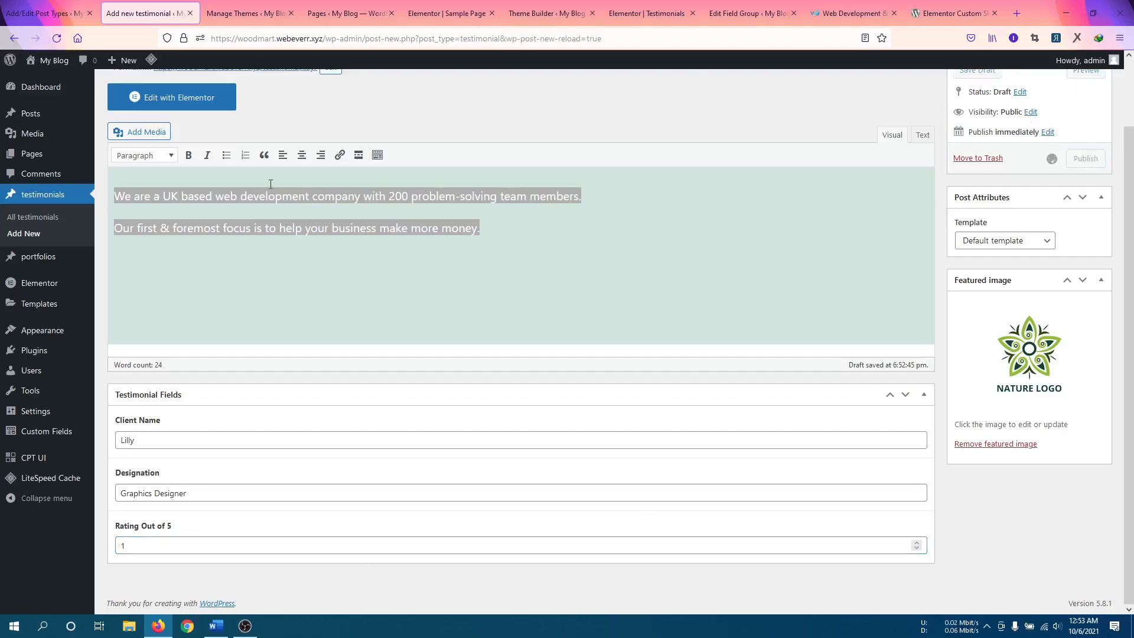
# Switch to the Sample Page in Elementor and add a single-column section below the heading and video section.
pyautogui.click(449, 15)
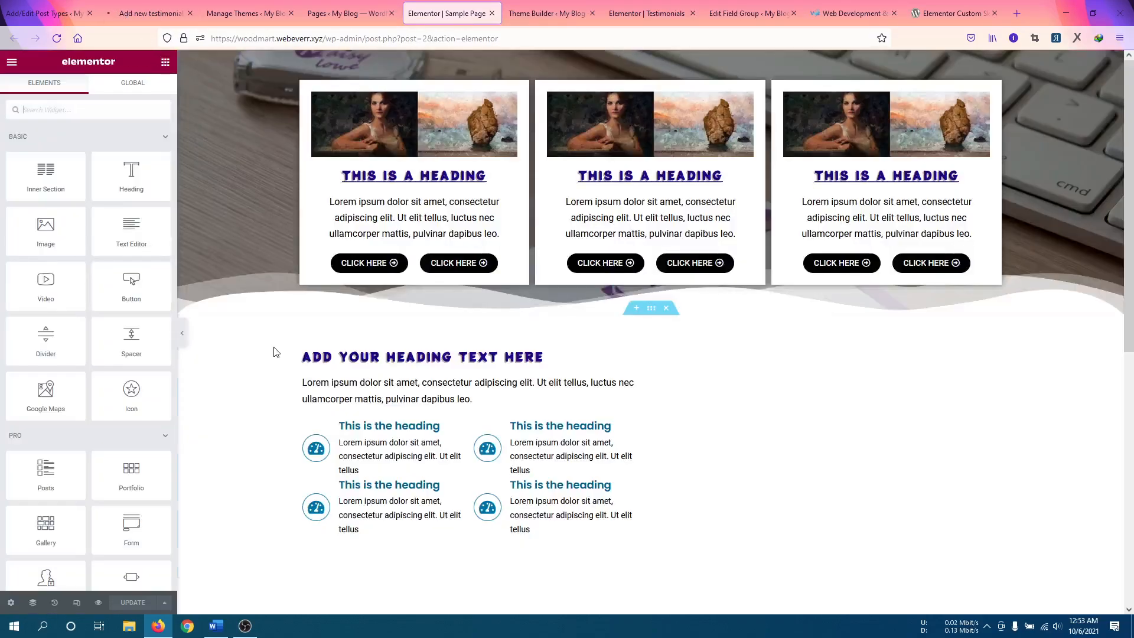
pyautogui.scroll(-5, 594, 348)
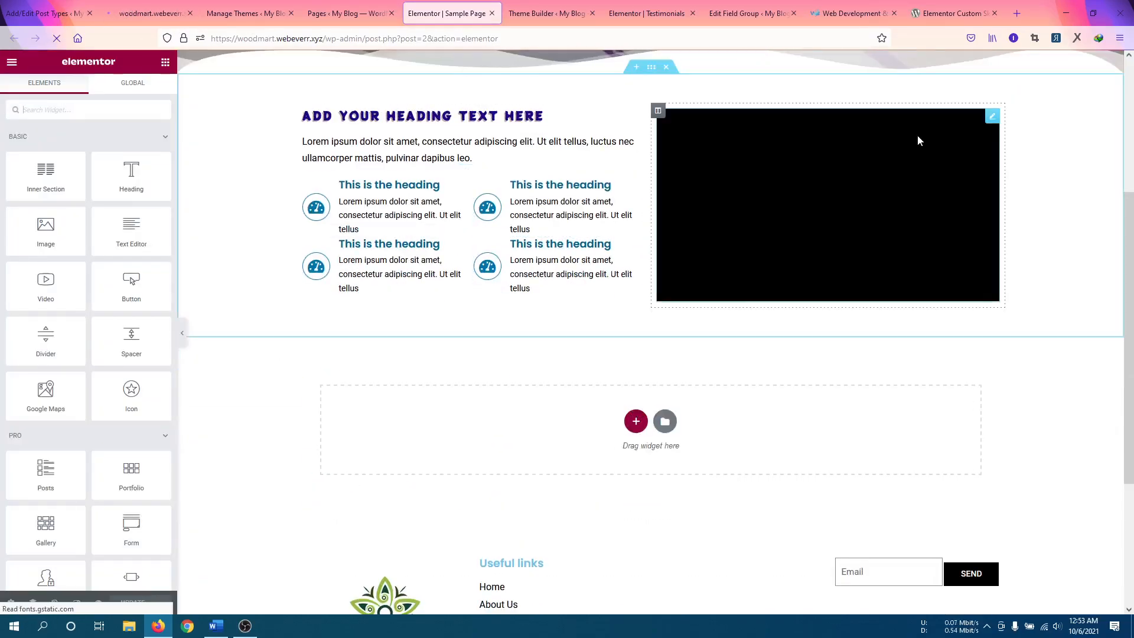
pyautogui.click(636, 420)
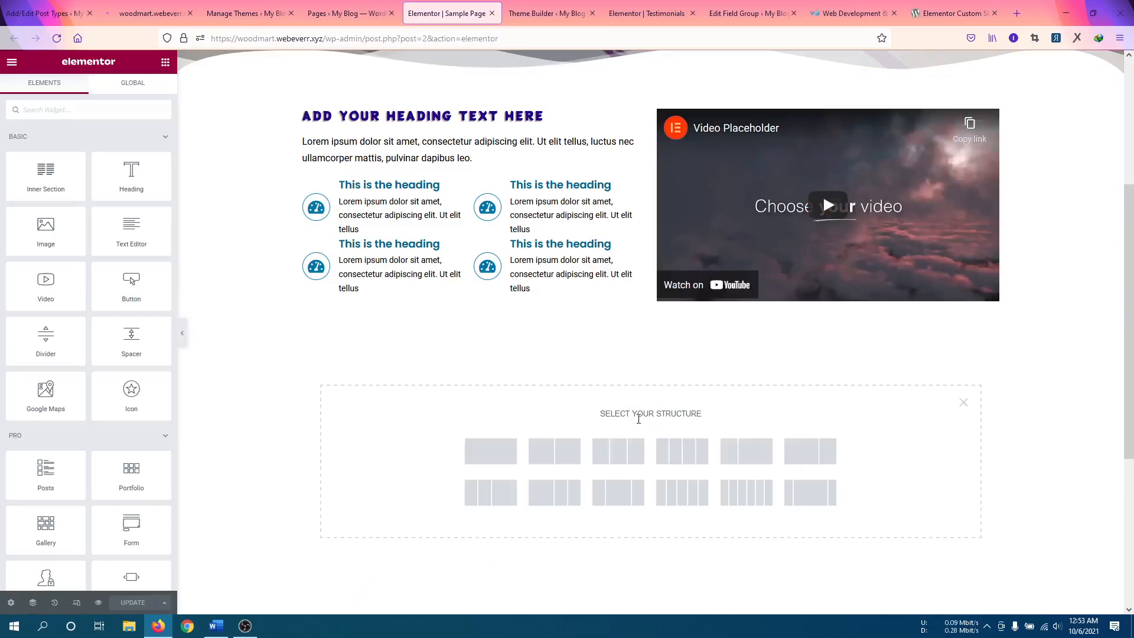
pyautogui.click(497, 461)
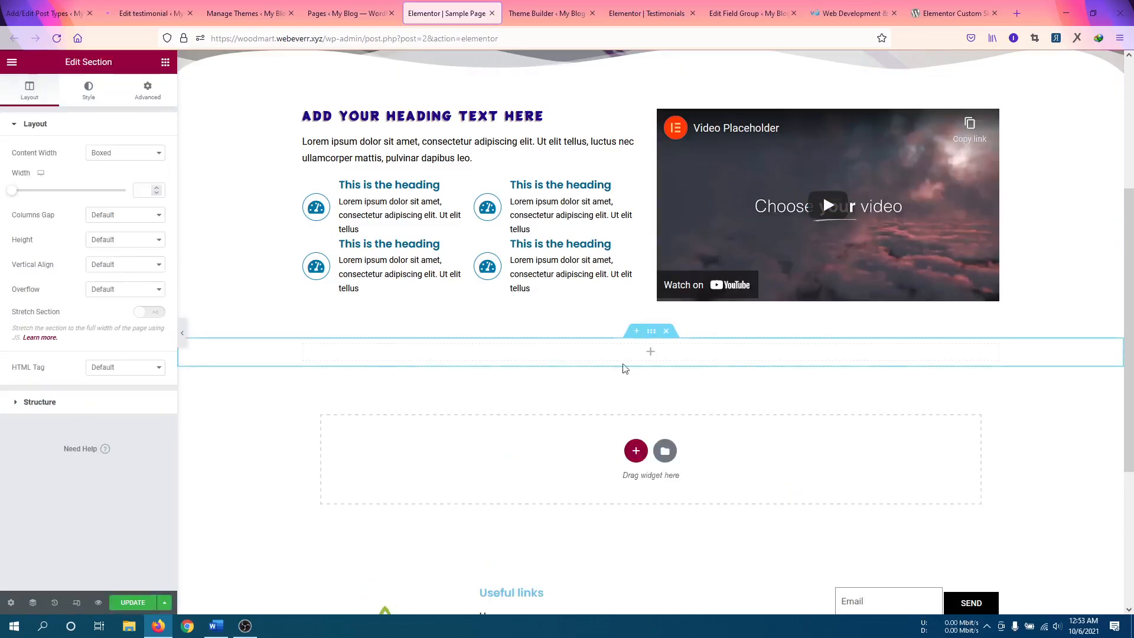
pyautogui.click(651, 355)
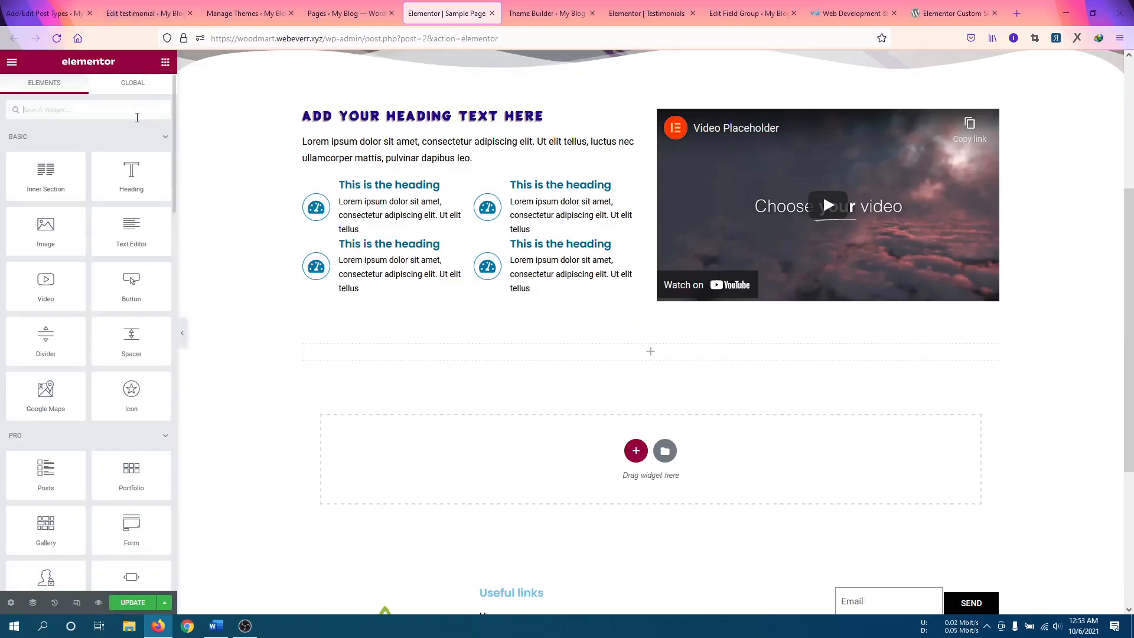
pyautogui.write('post')
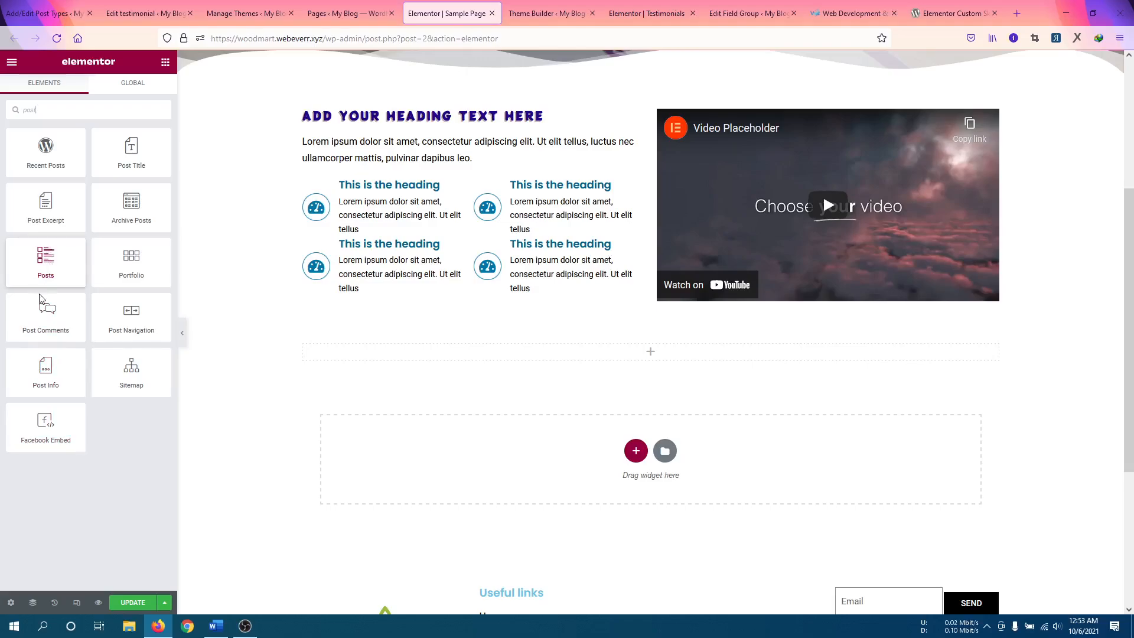
pyautogui.moveTo(42, 266); pyautogui.dragTo(548, 350)
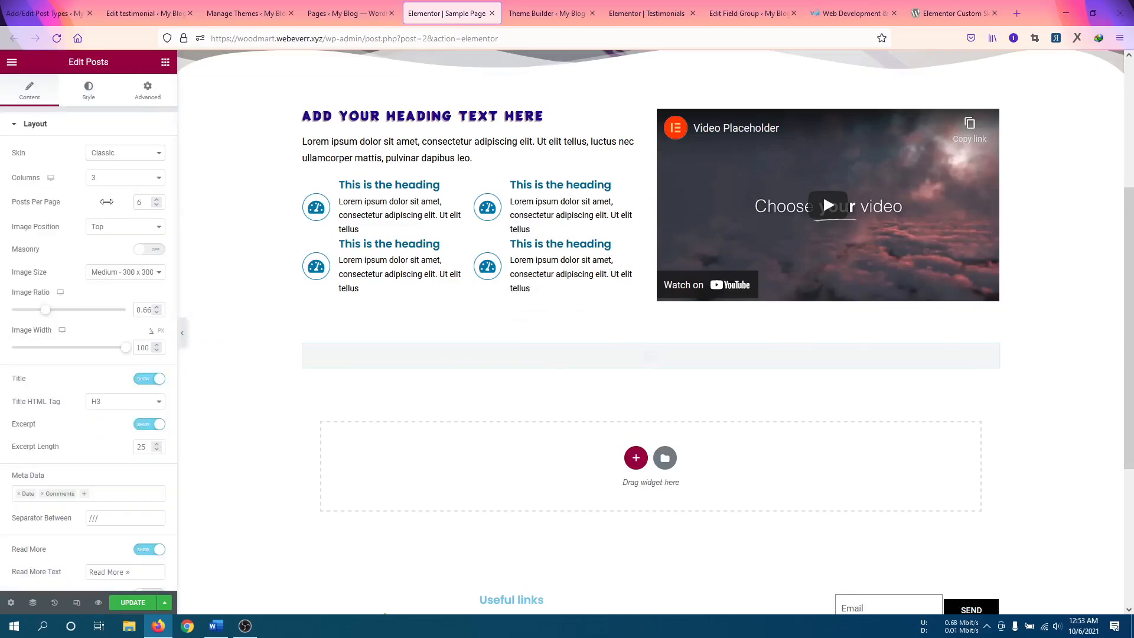
pyautogui.click(95, 154)
pyautogui.click(72, 167)
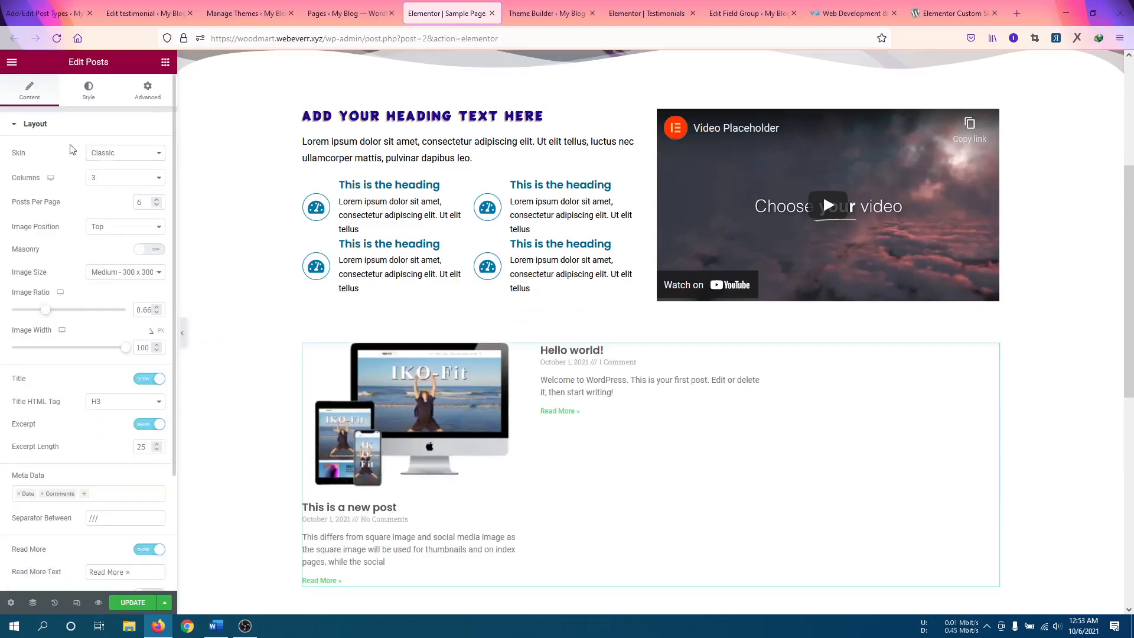
pyautogui.rightClick(1000, 355)
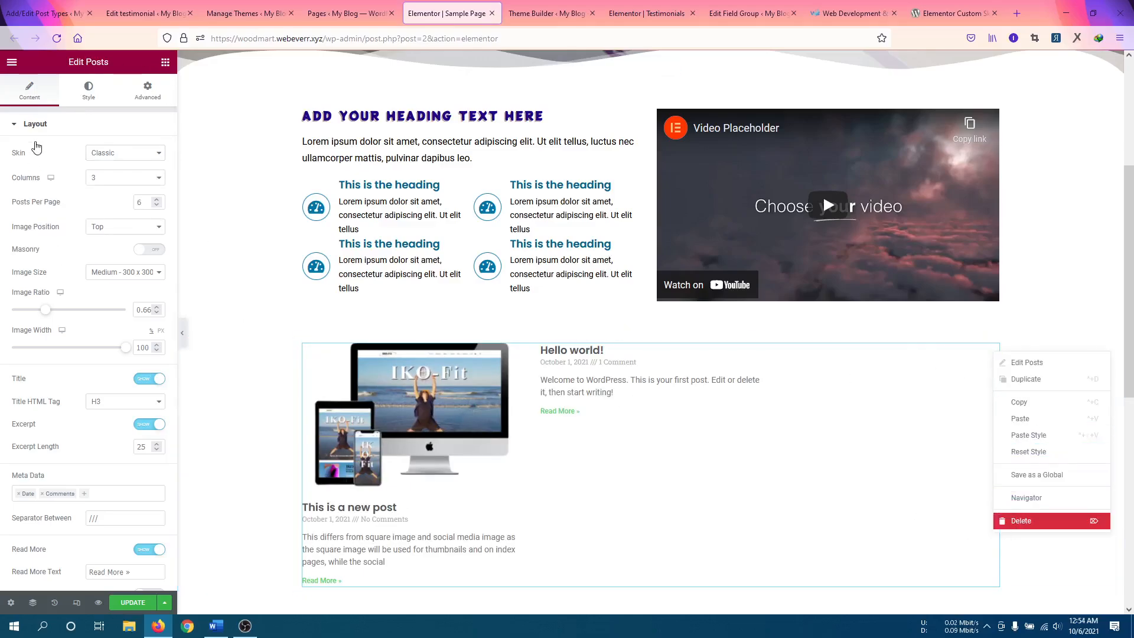
pyautogui.click(1020, 521)
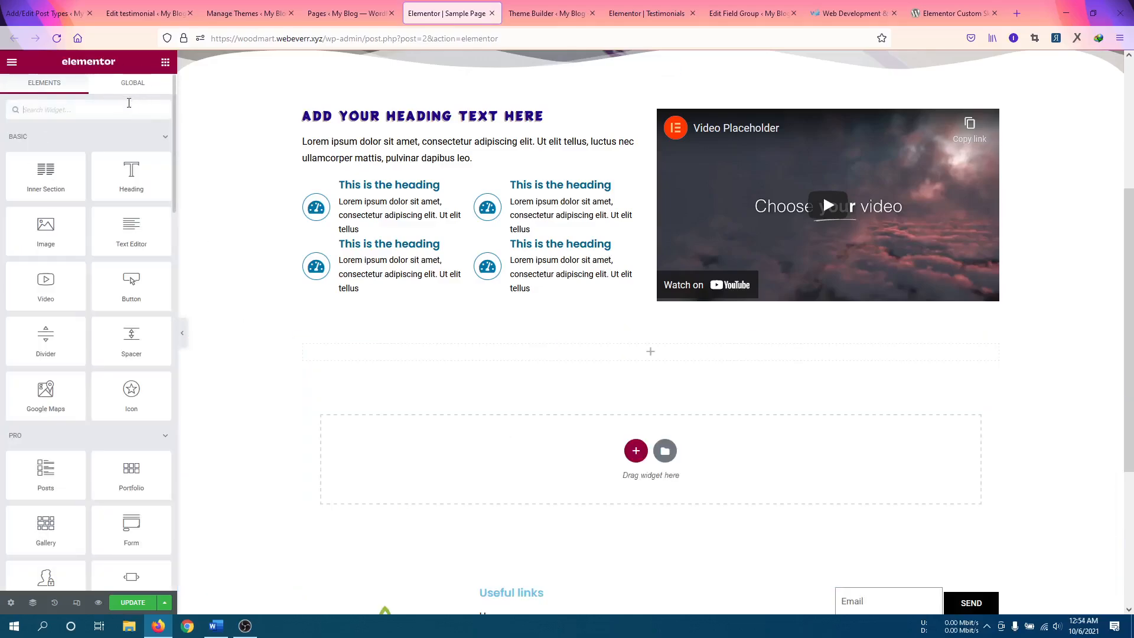
# Add a Posts widget to the empty section, using the Custom skin and Testimonials as its default template.
pyautogui.write('post')
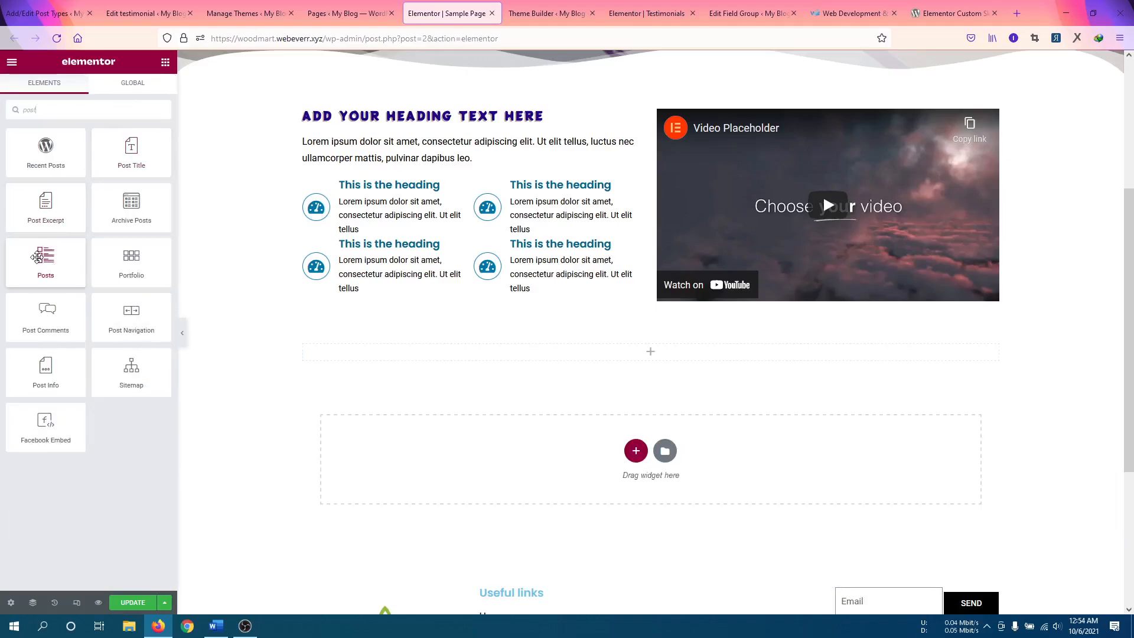
pyautogui.moveTo(42, 258); pyautogui.dragTo(524, 357)
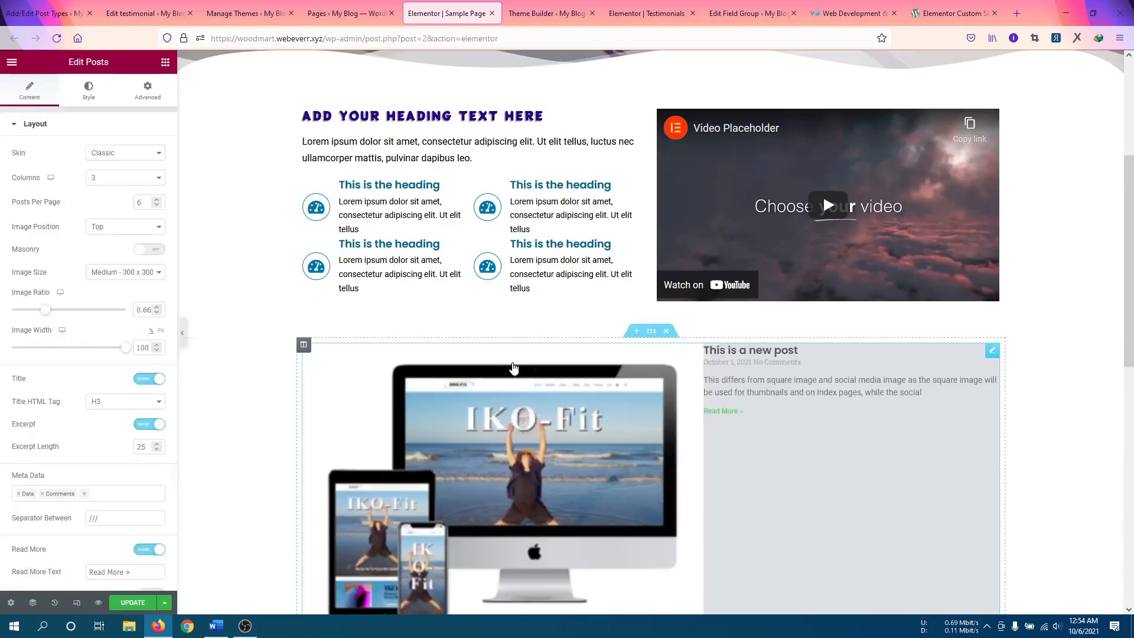
pyautogui.click(144, 153)
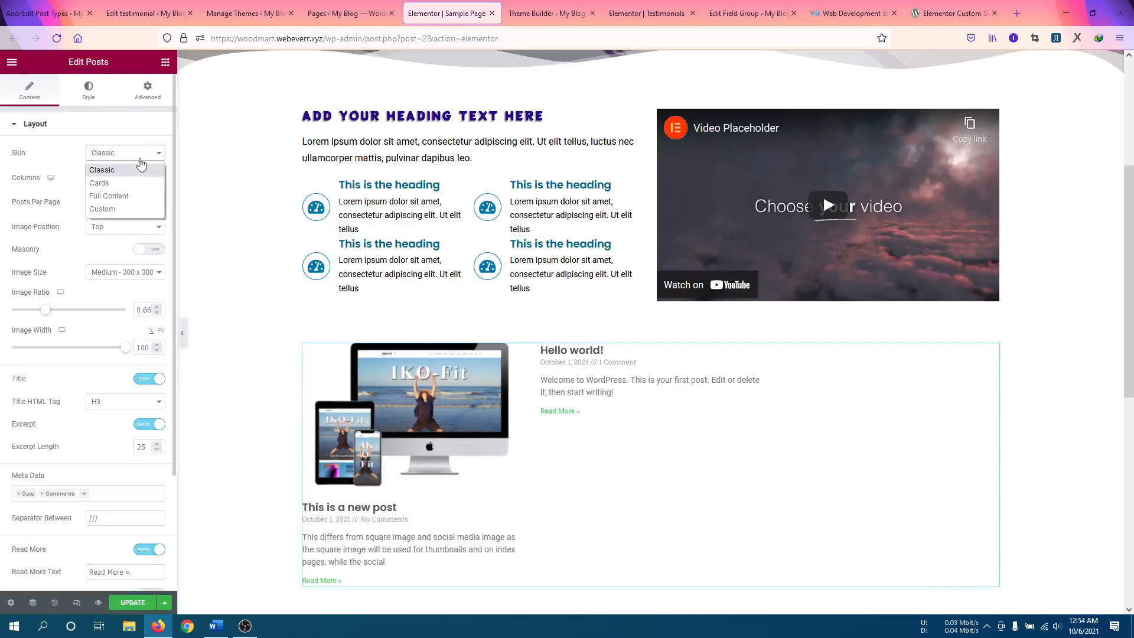
pyautogui.click(120, 209)
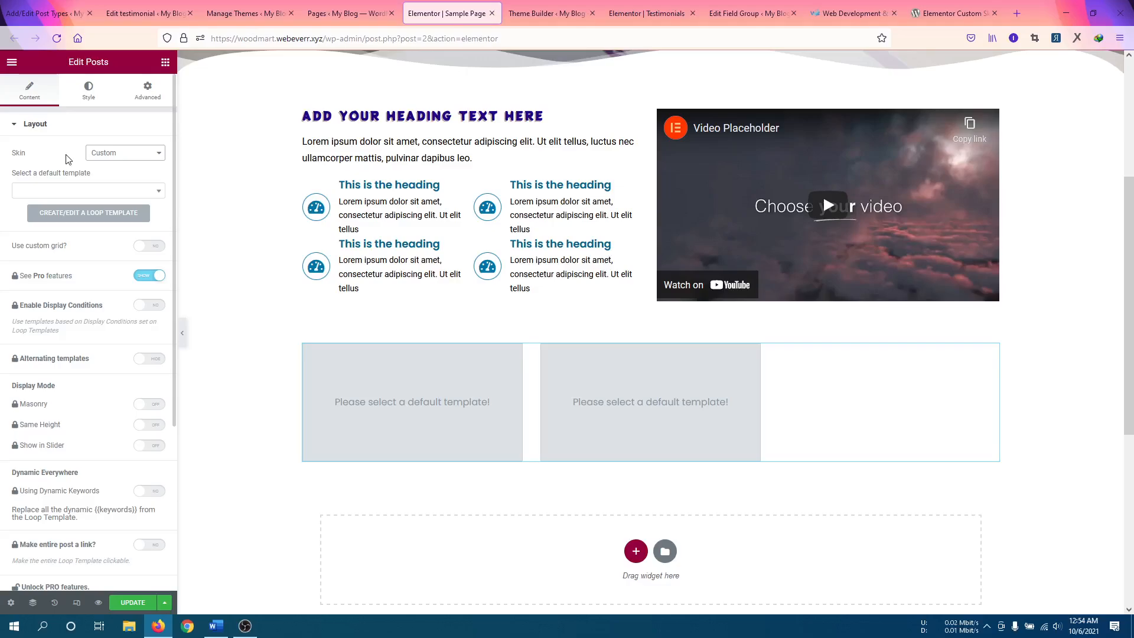
pyautogui.click(74, 191)
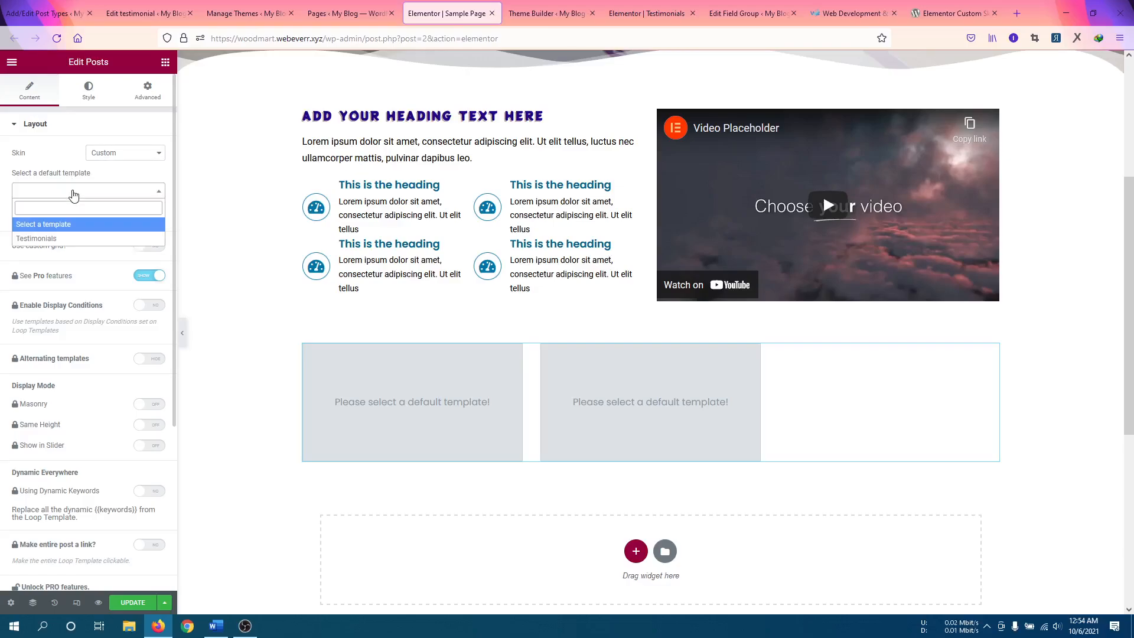
pyautogui.click(49, 239)
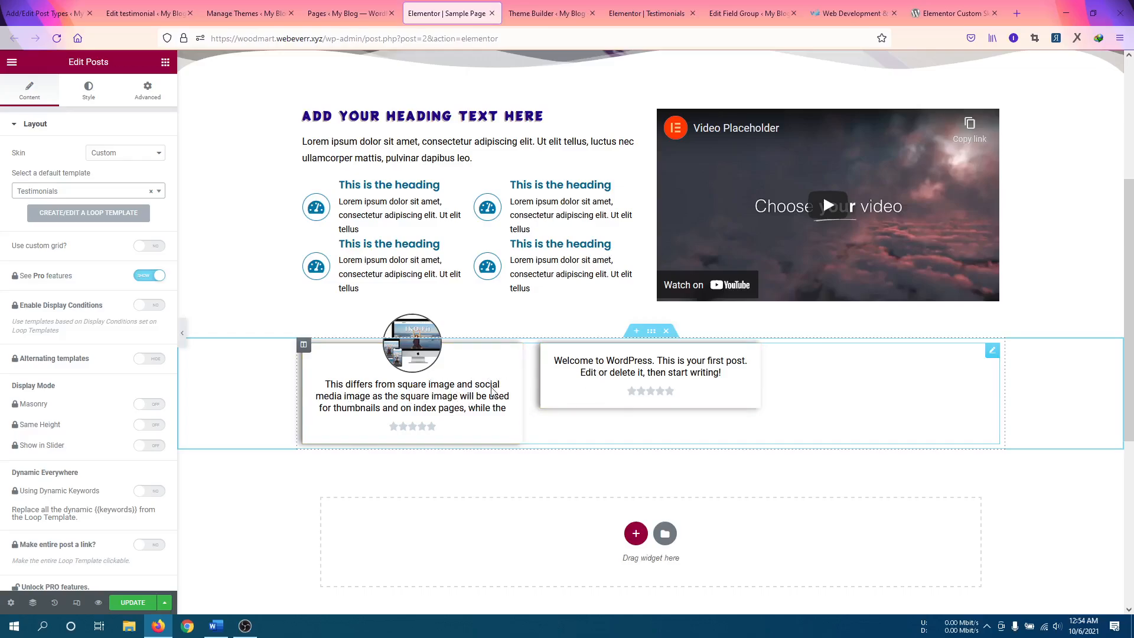
pyautogui.scroll(-2, 435, 349)
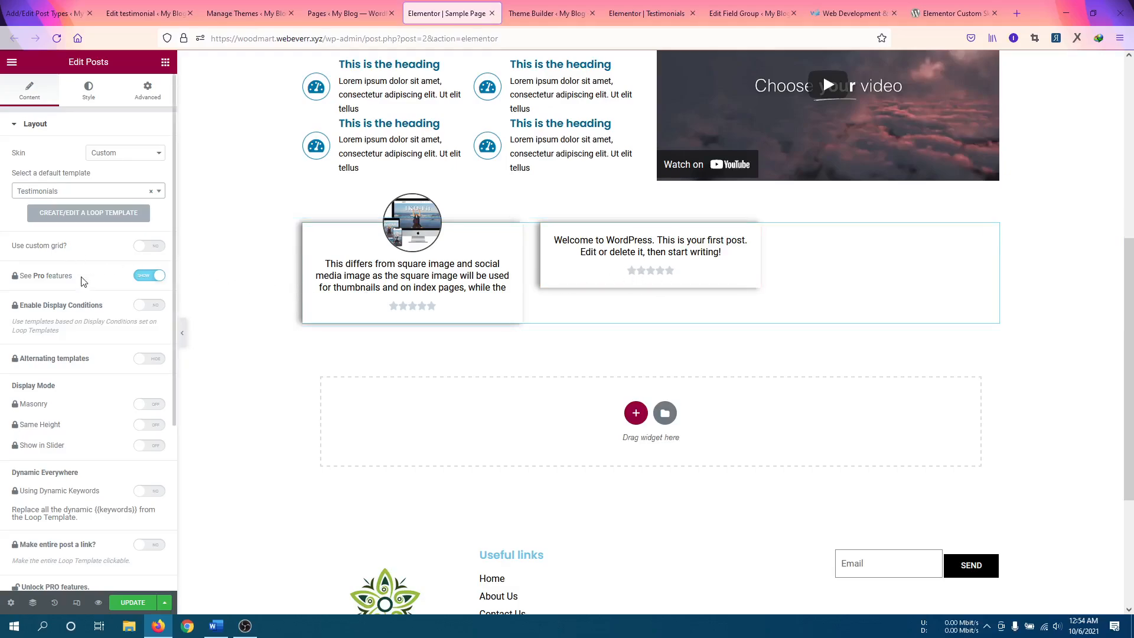
pyautogui.scroll(-3, 83, 282)
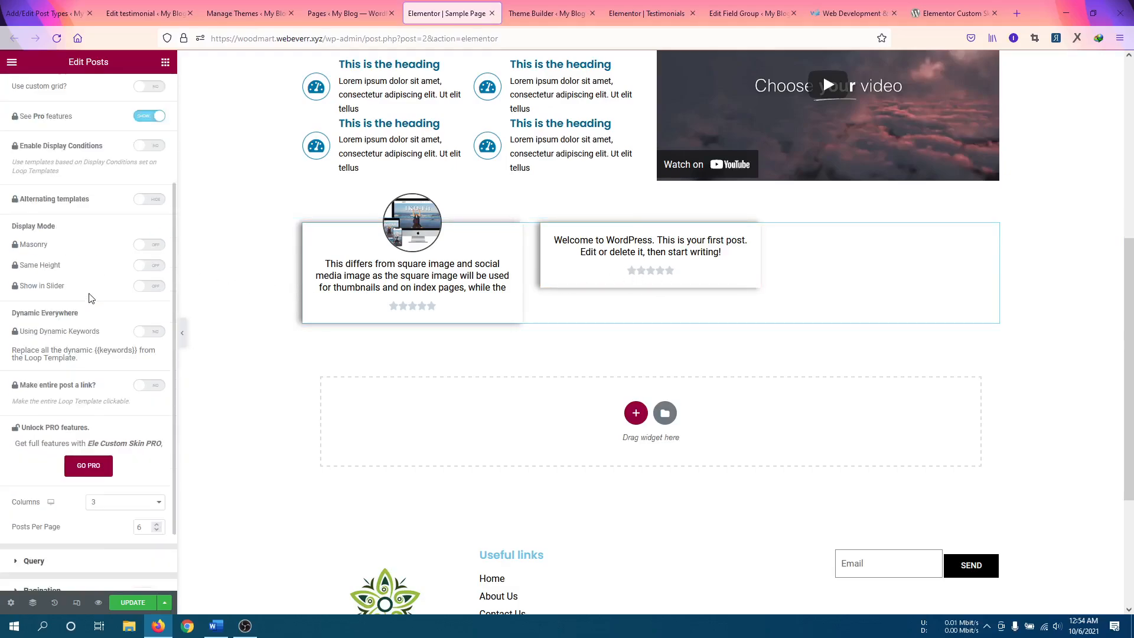
pyautogui.scroll(-1, 91, 298)
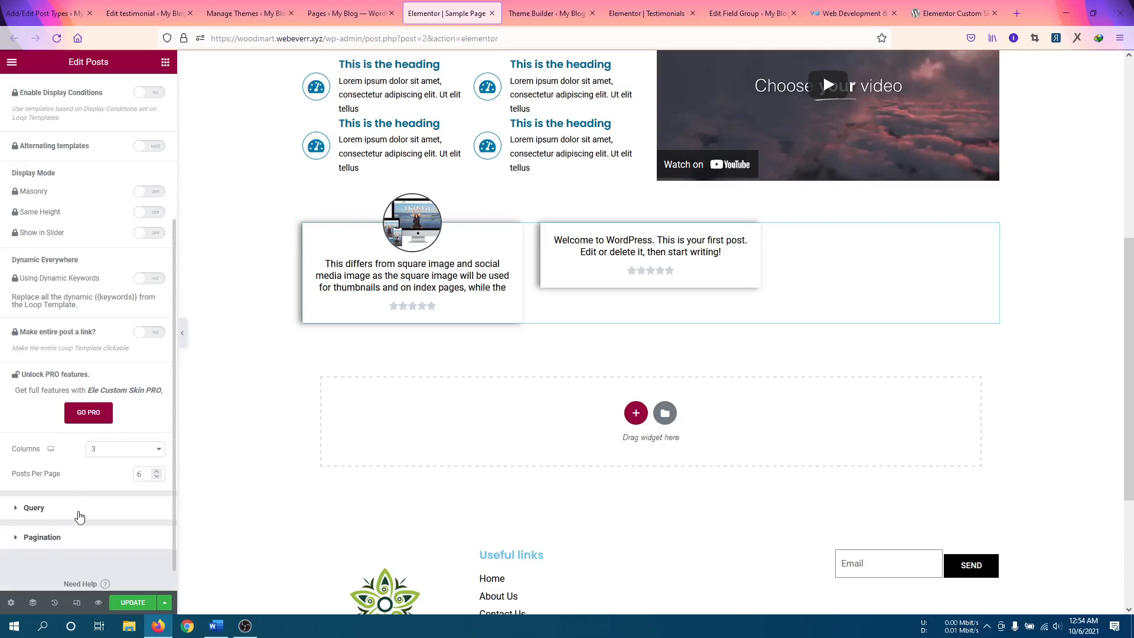
pyautogui.click(78, 512)
pyautogui.click(112, 185)
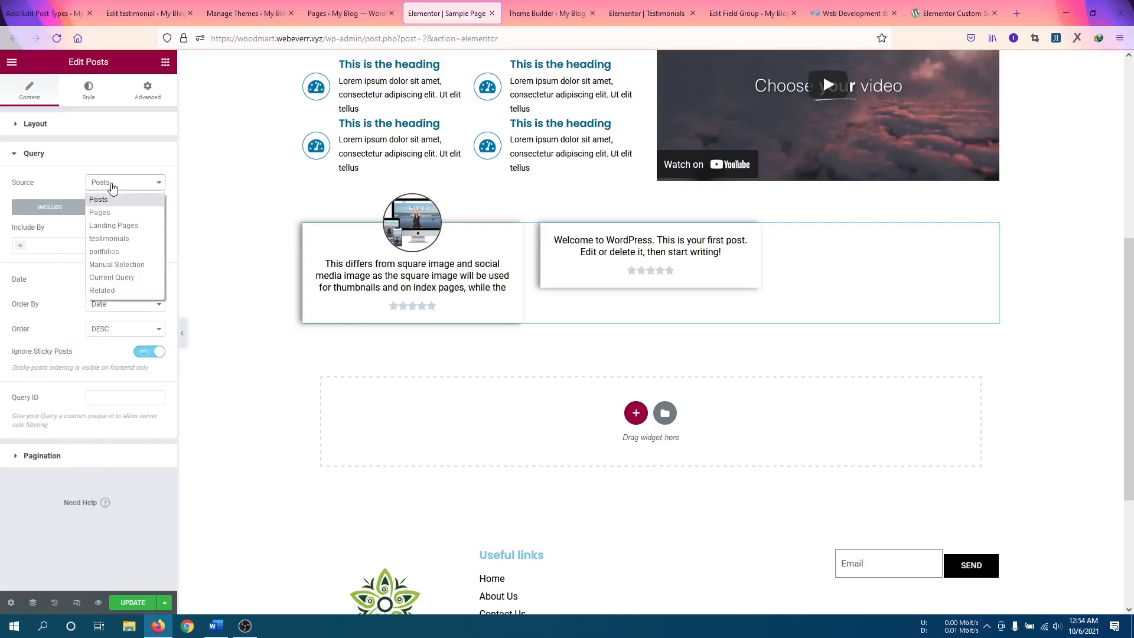
pyautogui.click(112, 186)
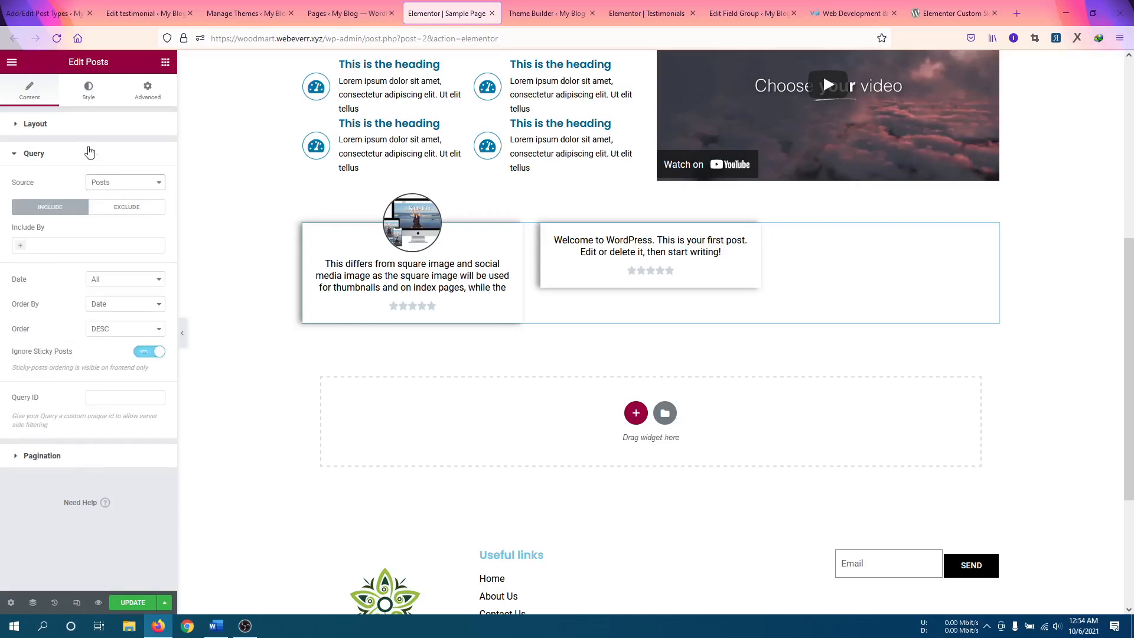
pyautogui.click(98, 129)
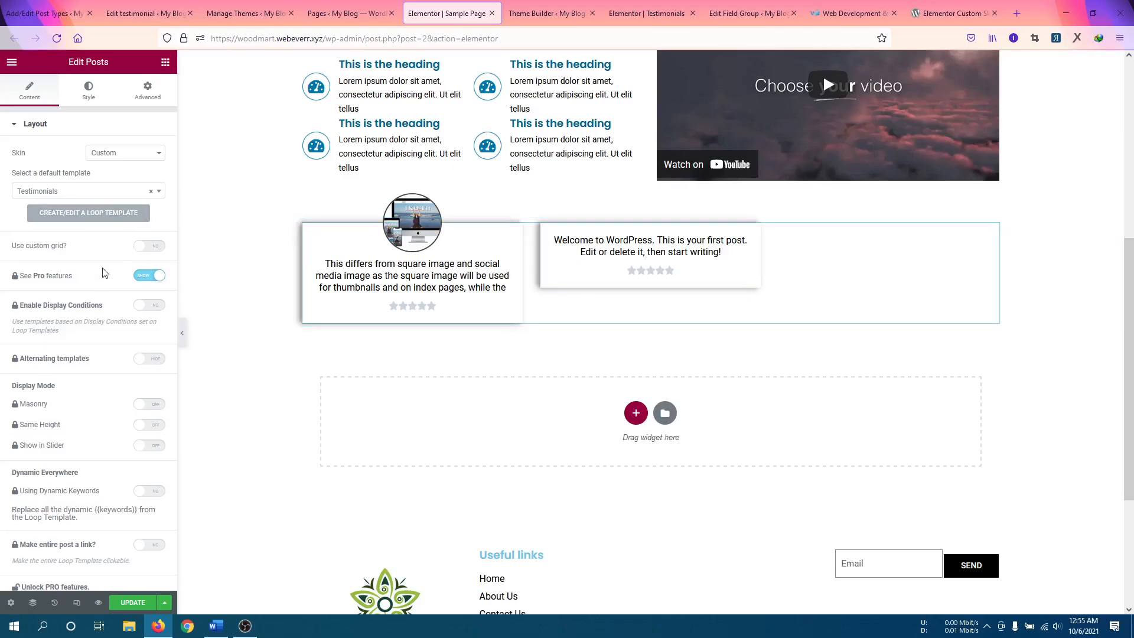
# Set the Posts widget's number of posts per page to 3.
pyautogui.scroll(-2, 97, 281)
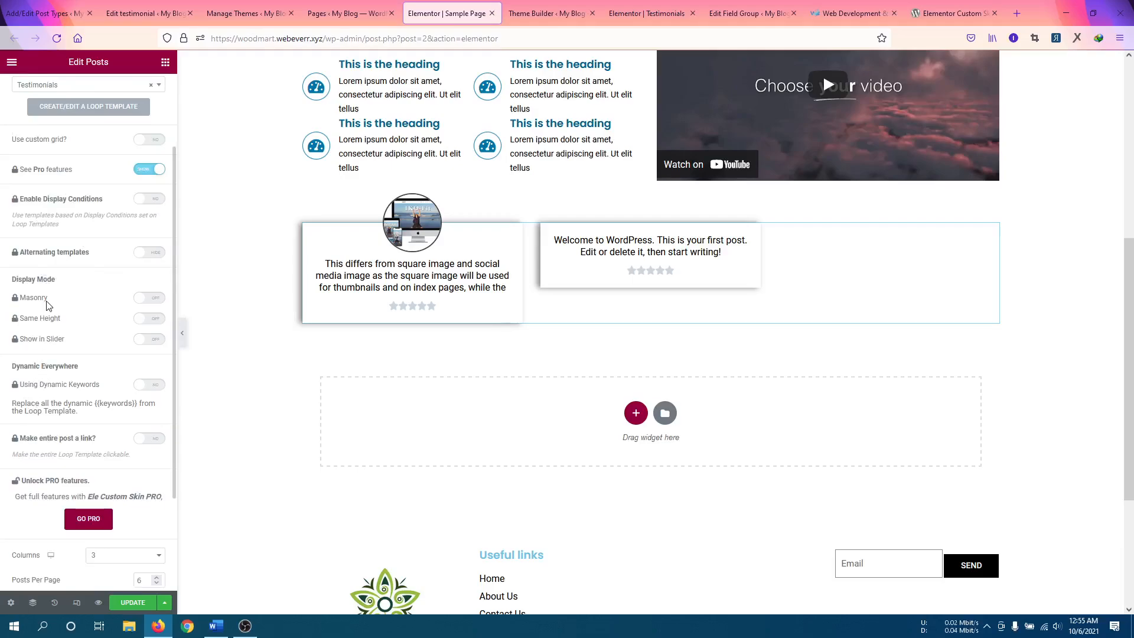
pyautogui.scroll(-2, 53, 355)
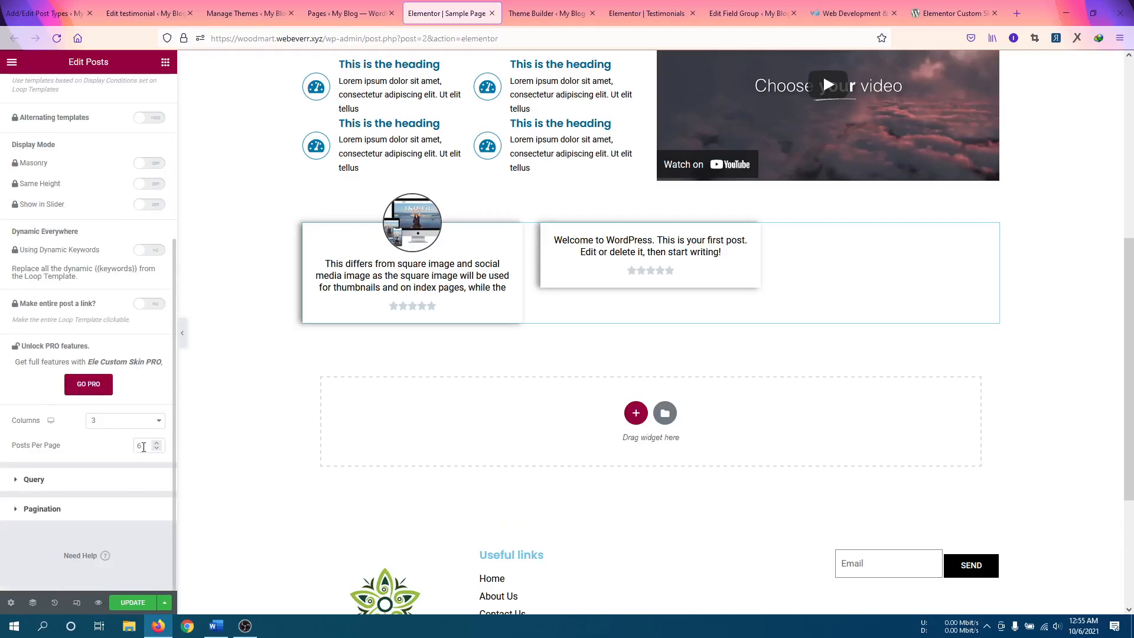
pyautogui.moveTo(143, 446); pyautogui.dragTo(115, 459)
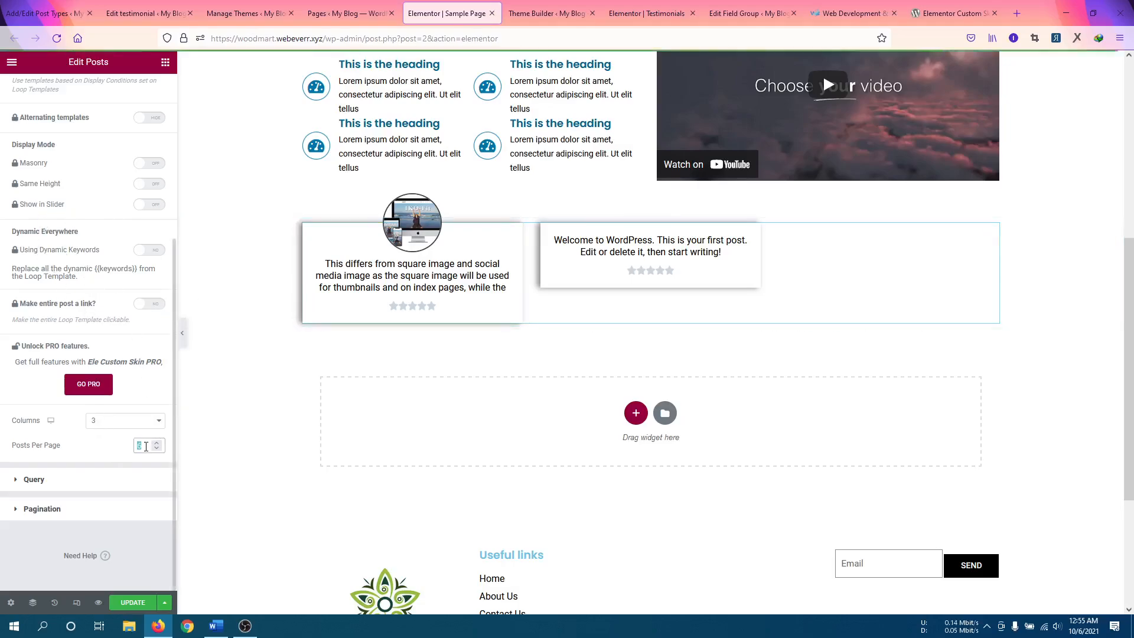
pyautogui.write('3')
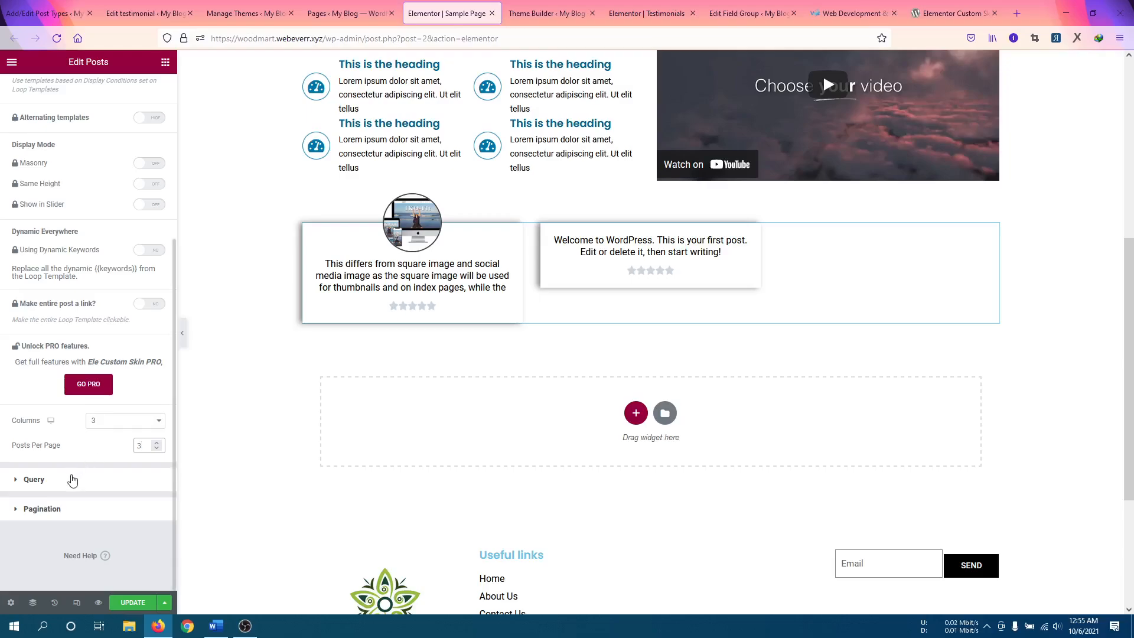
# Set the Posts widget's query source to testimonials.
pyautogui.click(72, 480)
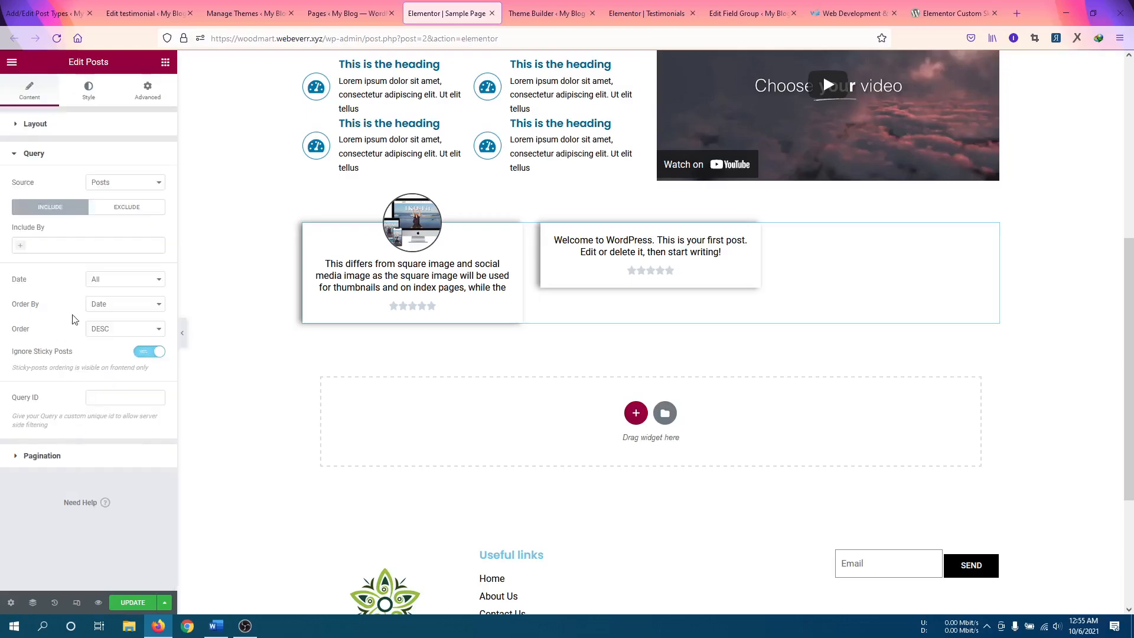
pyautogui.click(102, 184)
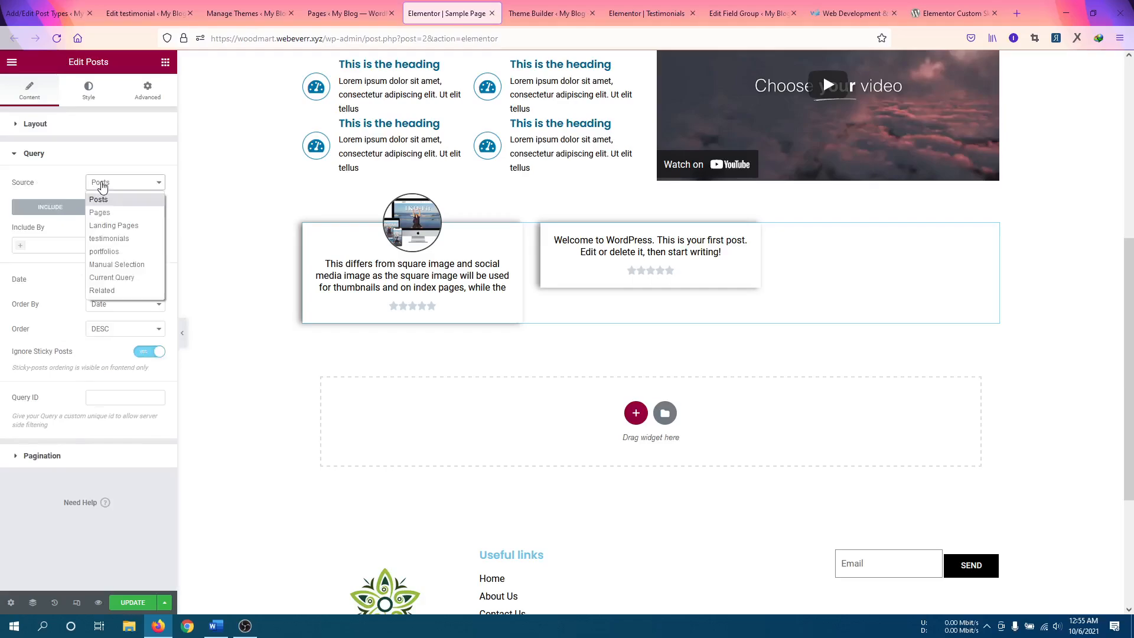
pyautogui.click(117, 238)
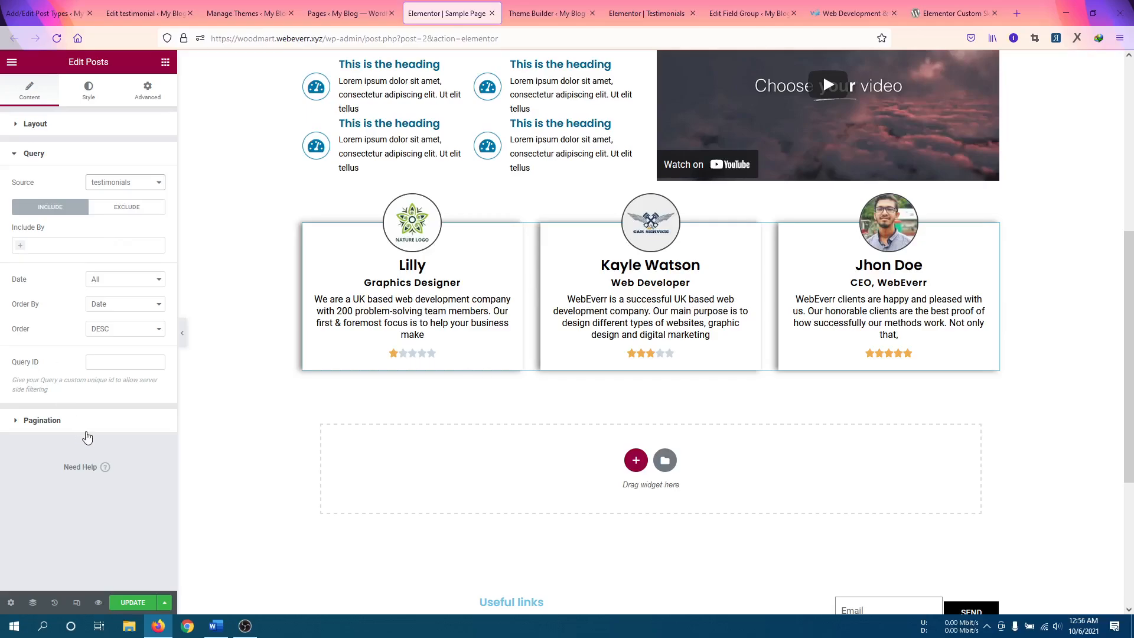
# Set the columns gap between the testimonial cards to 10.
pyautogui.click(92, 90)
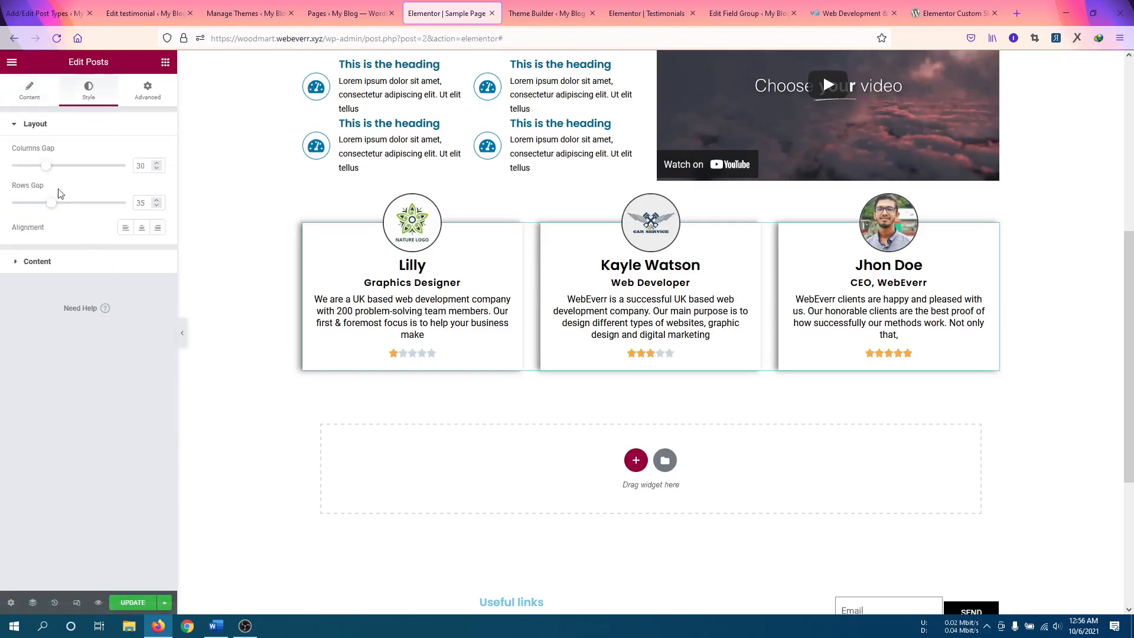
pyautogui.moveTo(140, 168); pyautogui.dragTo(124, 180)
pyautogui.write('1')
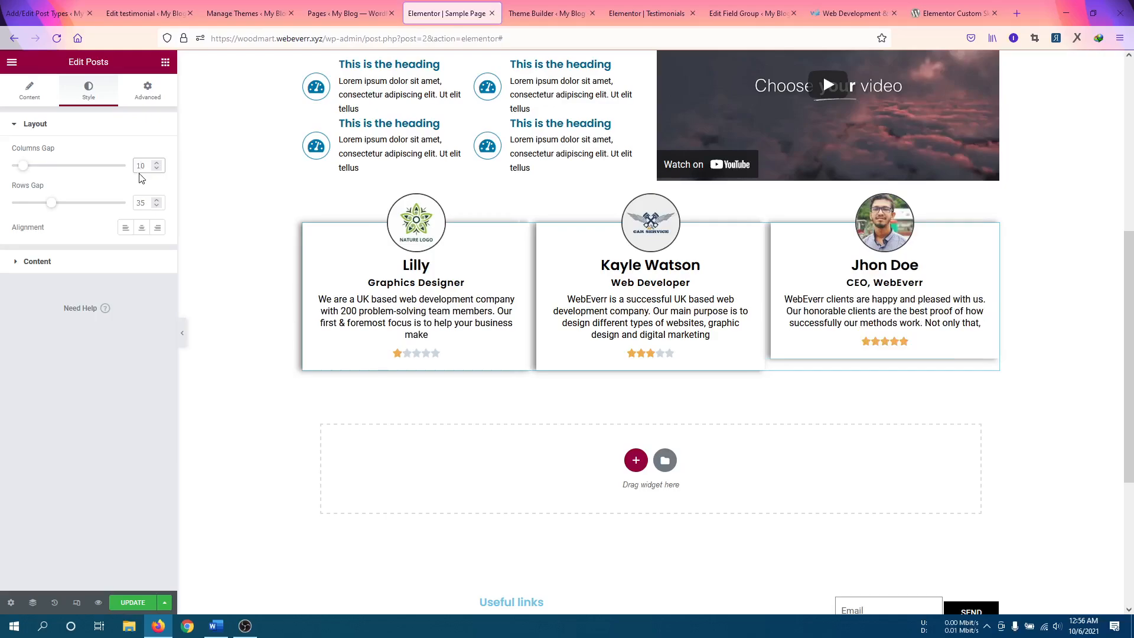
# Set the columns gap between the testimonial cards to 15.
pyautogui.press('Delete')
pyautogui.write('3')
pyautogui.press('BackSpace')
pyautogui.write('5')
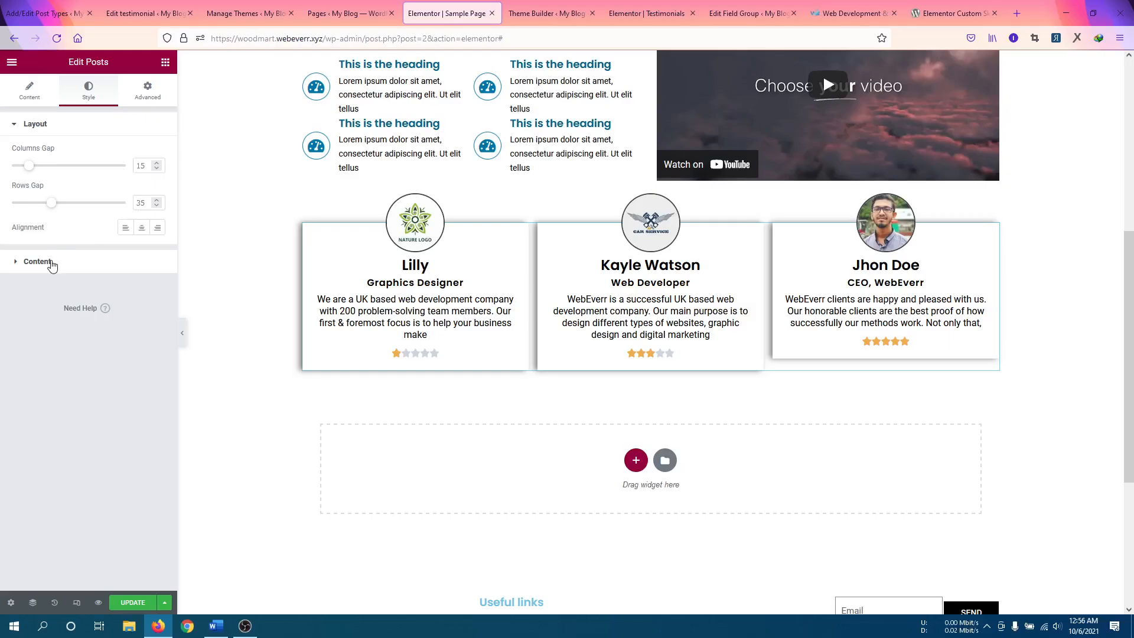
# Try the Same Height display mode on the testimonial cards, switching it on and back off.
pyautogui.click(51, 262)
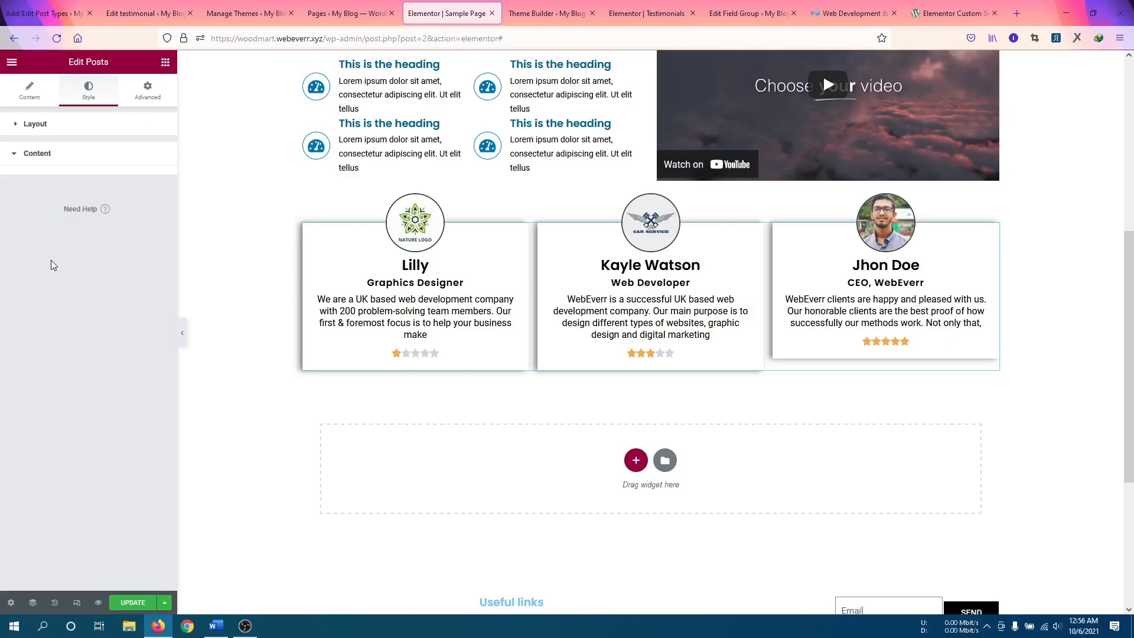
pyautogui.click(34, 95)
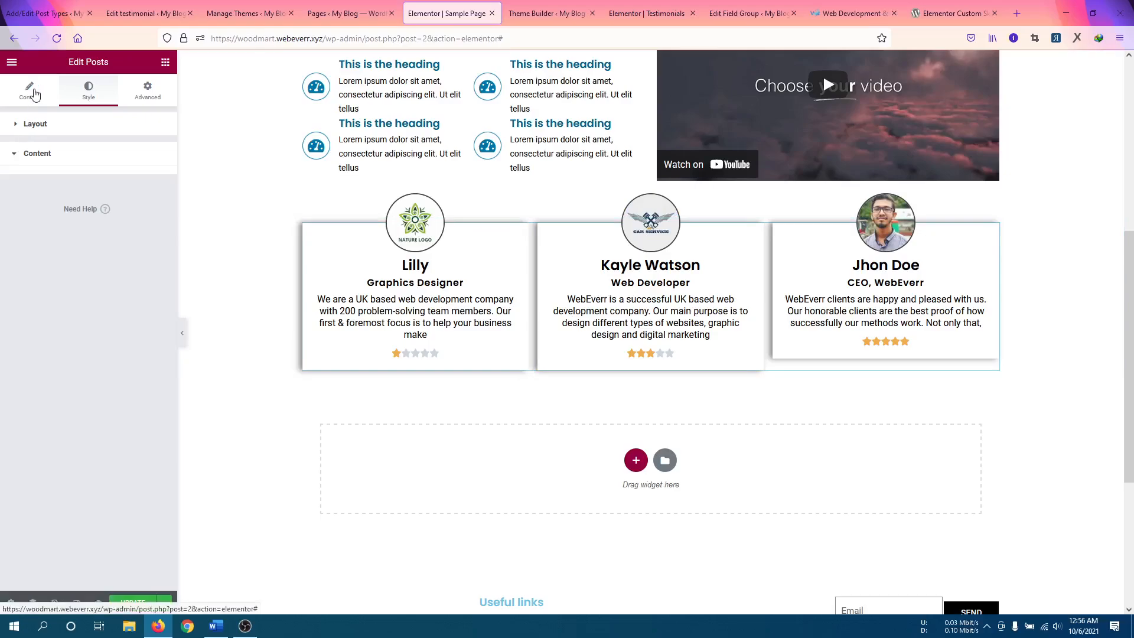
pyautogui.scroll(-3, 125, 381)
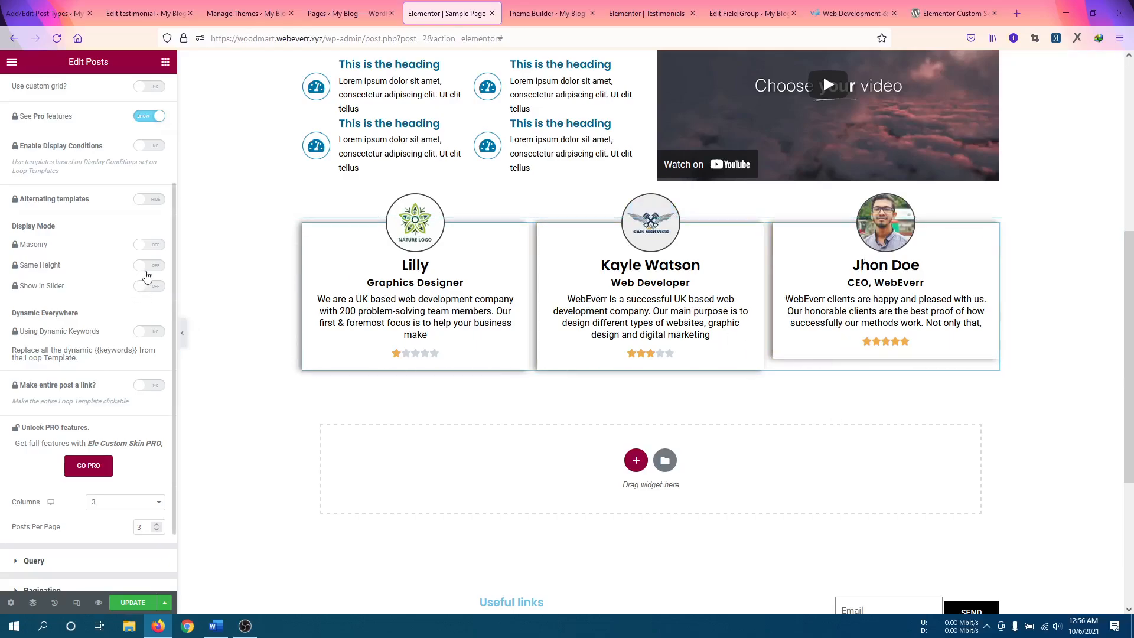
pyautogui.click(147, 269)
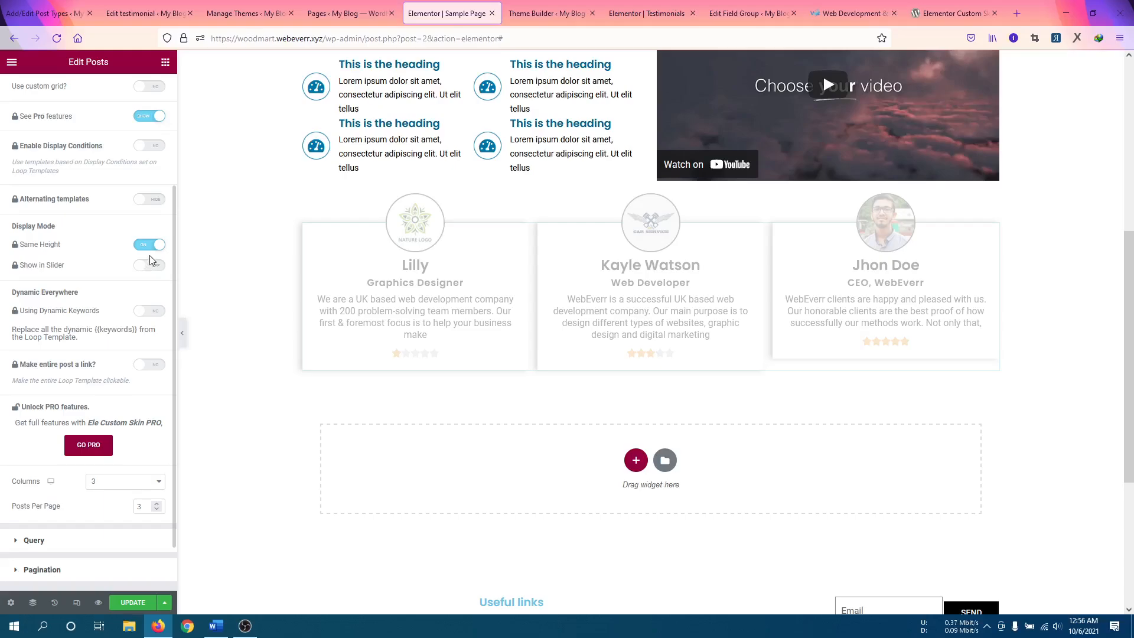
pyautogui.click(150, 248)
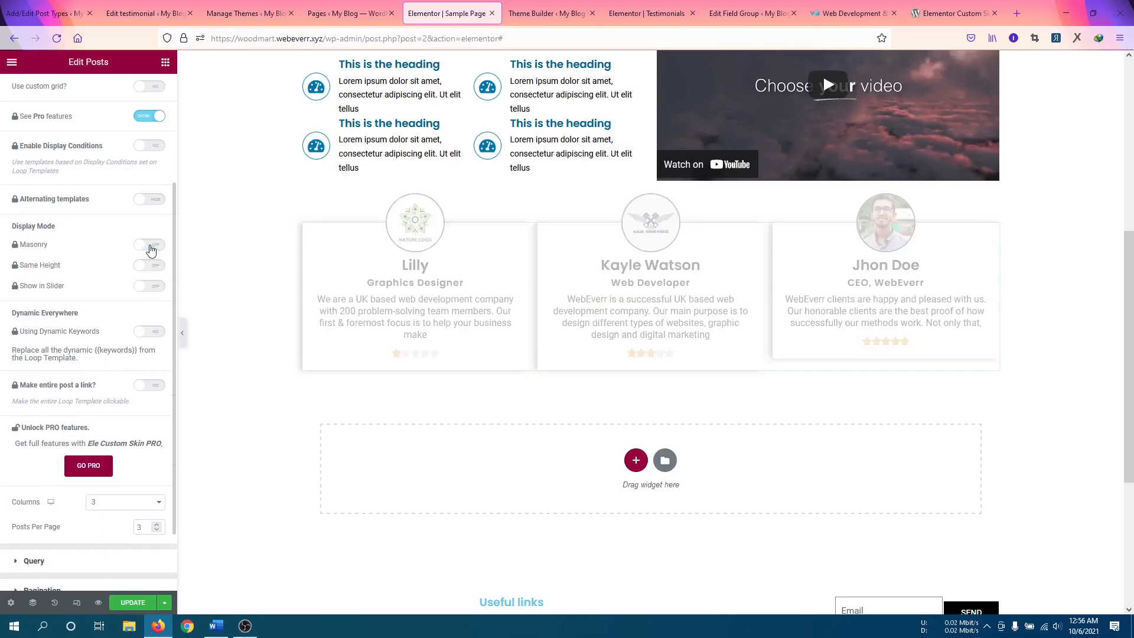
# Update the Sample Page to save the testimonials section.
pyautogui.scroll(-2, 124, 438)
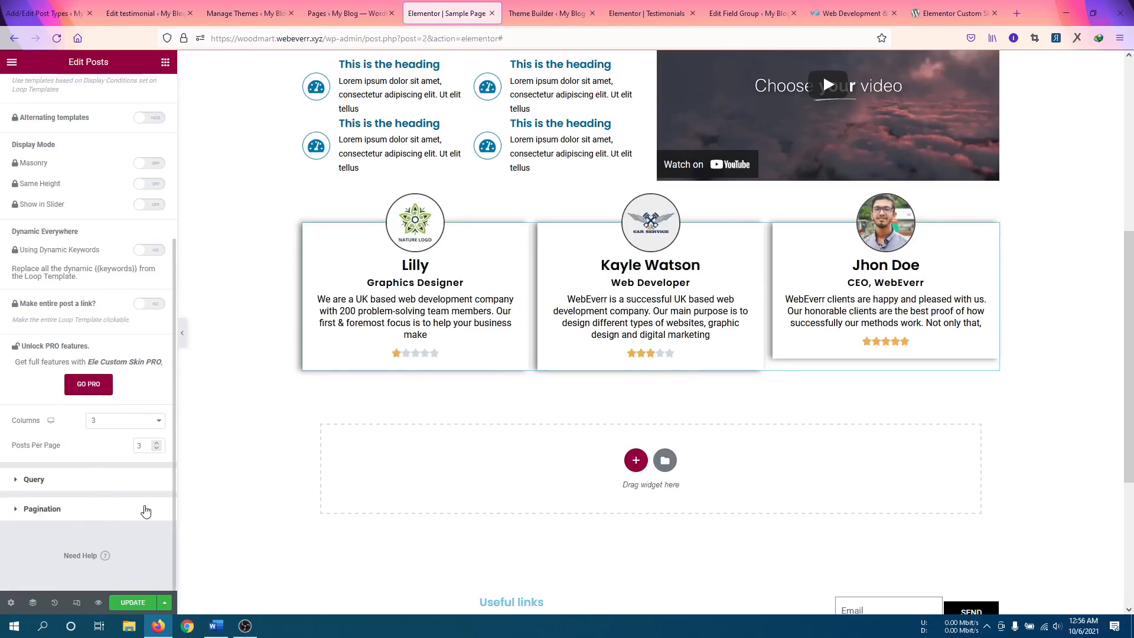
pyautogui.click(132, 602)
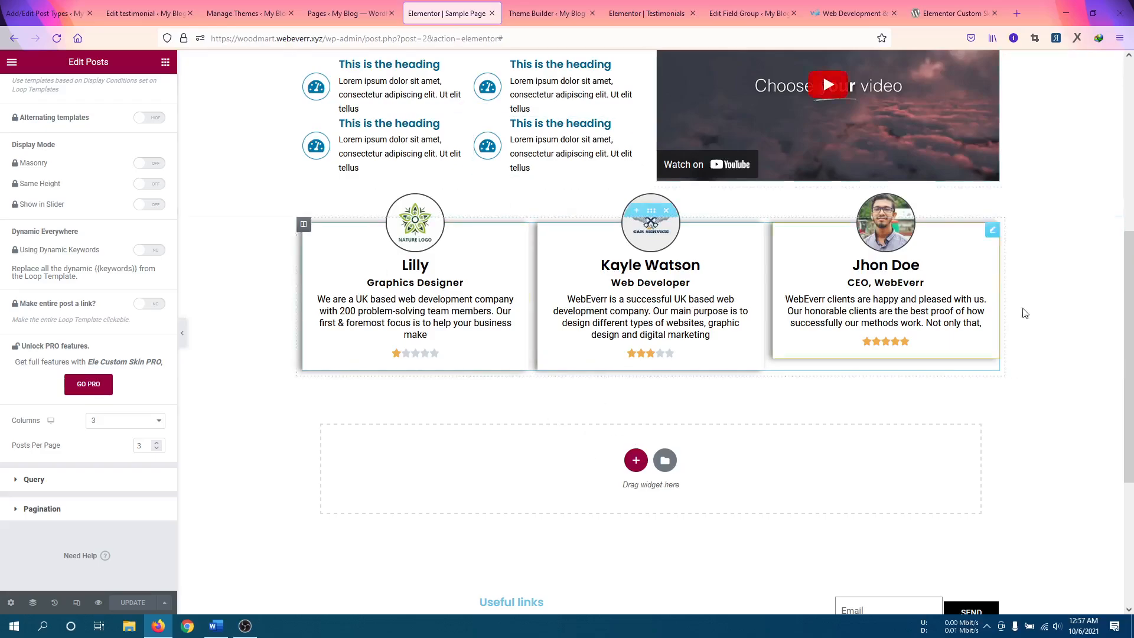
# Open the form for adding a new portfolio post in a separate browser tab, starting from the post types page.
pyautogui.click(56, 12)
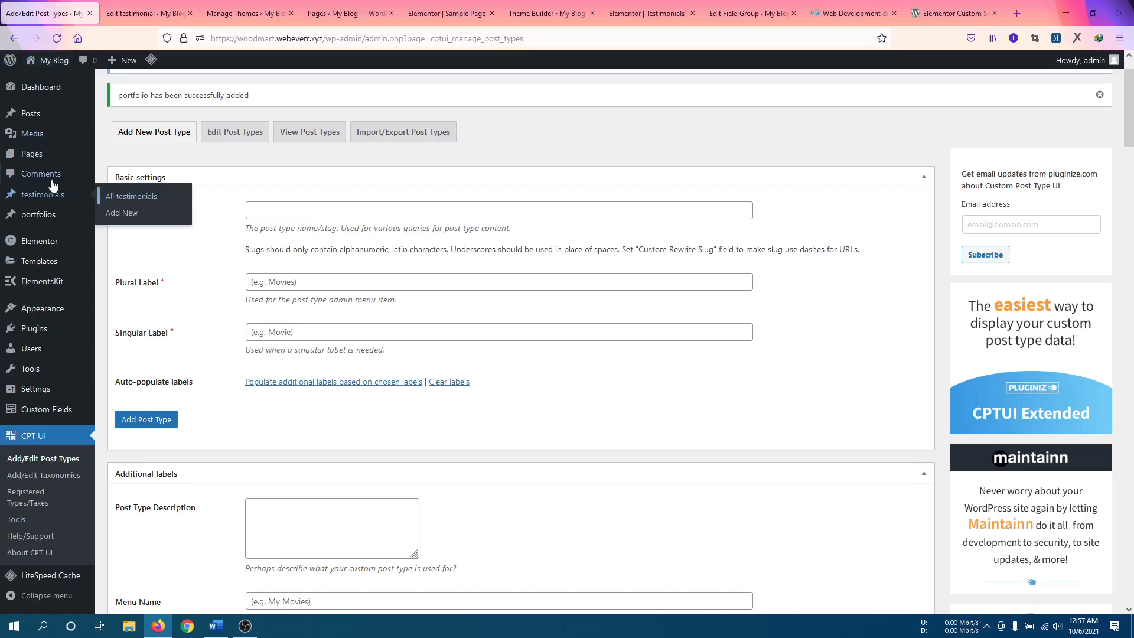
pyautogui.click(218, 180)
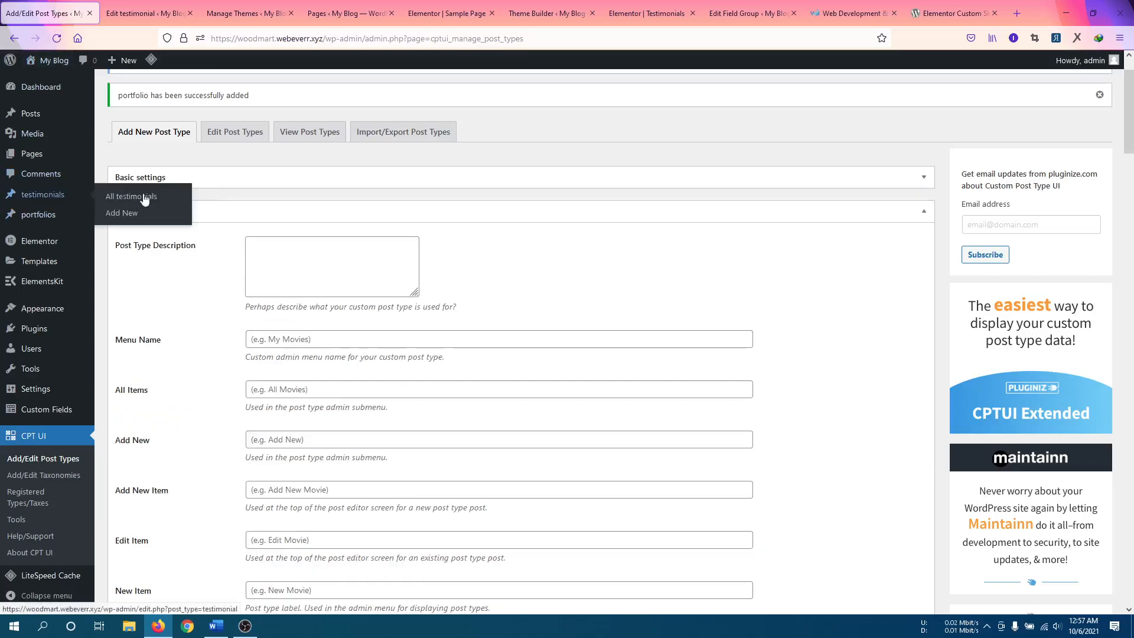
pyautogui.click(215, 183)
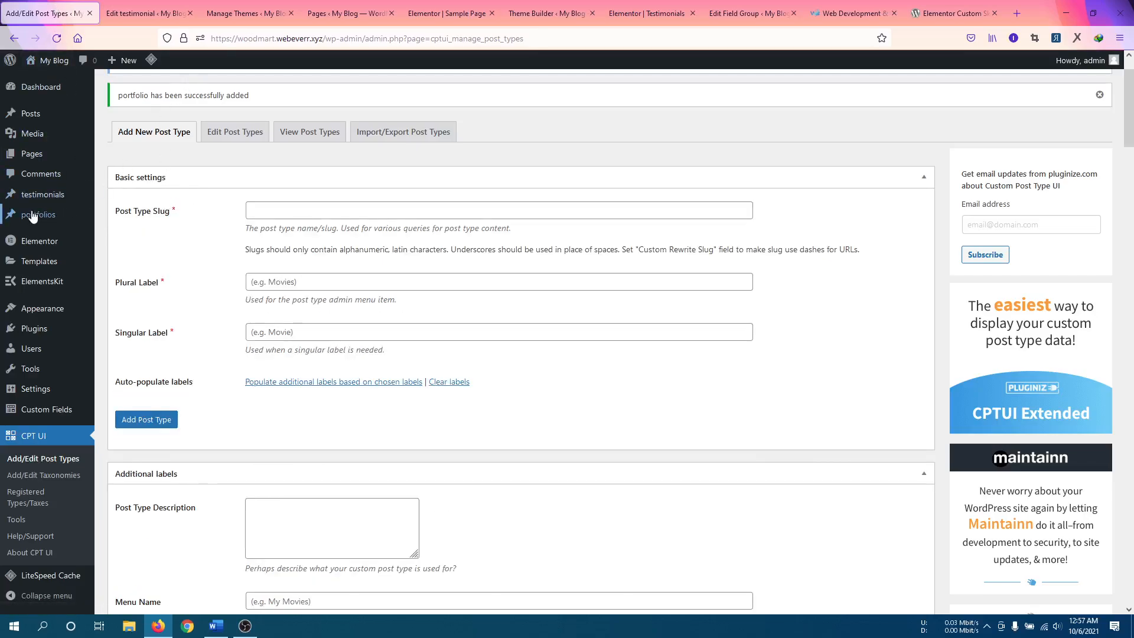
pyautogui.moveTo(32, 217)
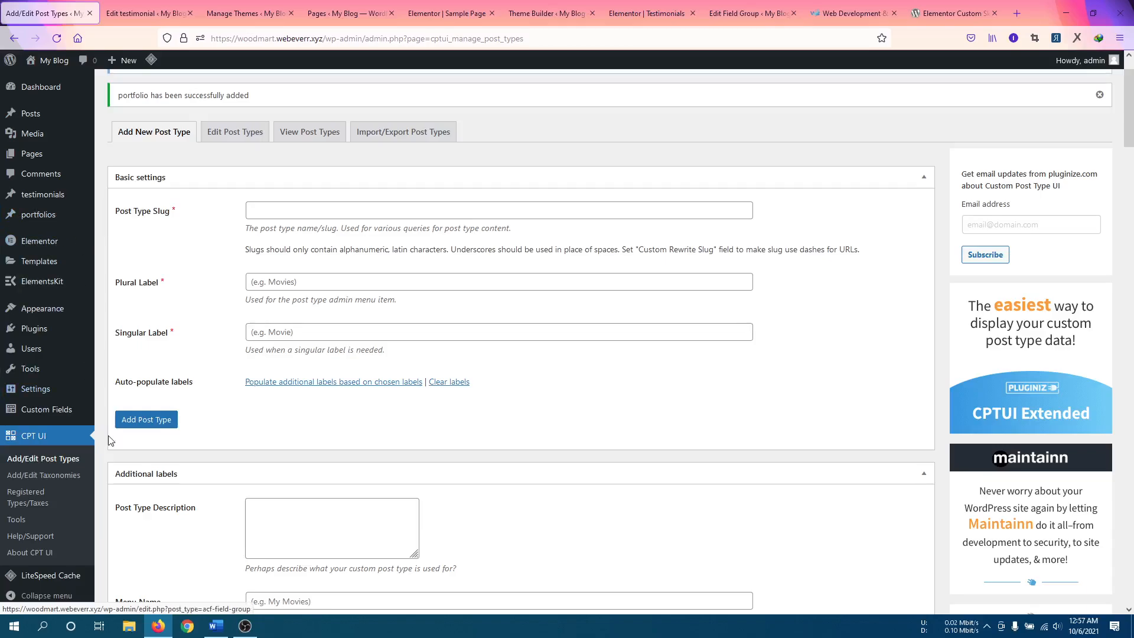
pyautogui.scroll(-2, 109, 456)
pyautogui.scroll(2, 115, 425)
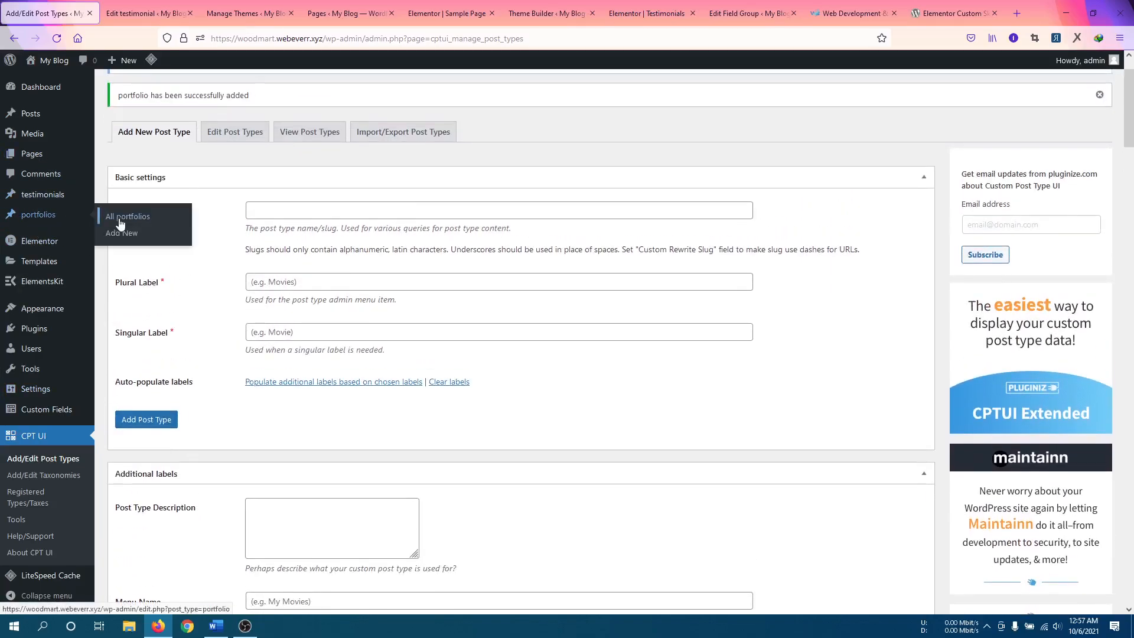
pyautogui.middleClick(125, 234)
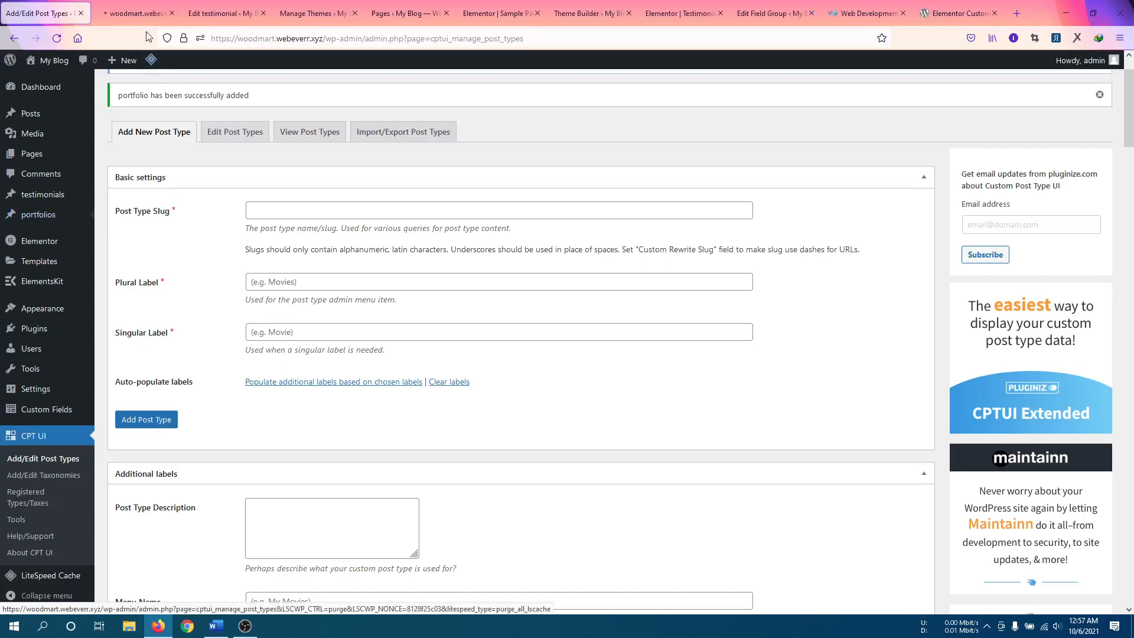
pyautogui.click(135, 15)
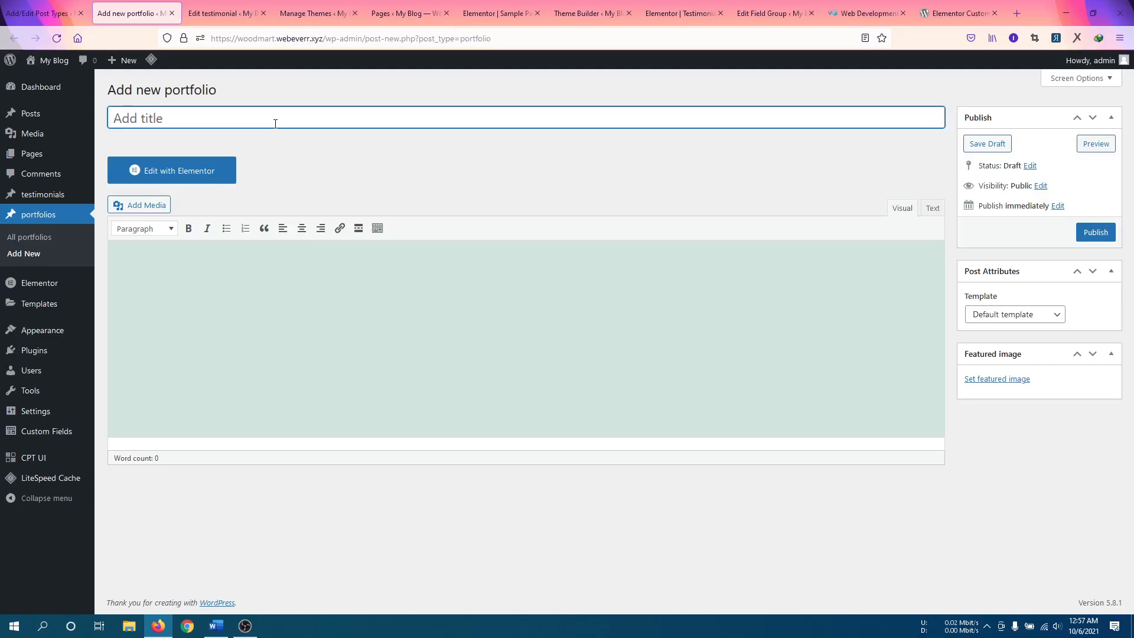
# Title the new portfolio post "E-commerce project" and publish it with an empty body.
pyautogui.write('E-commerce pro')
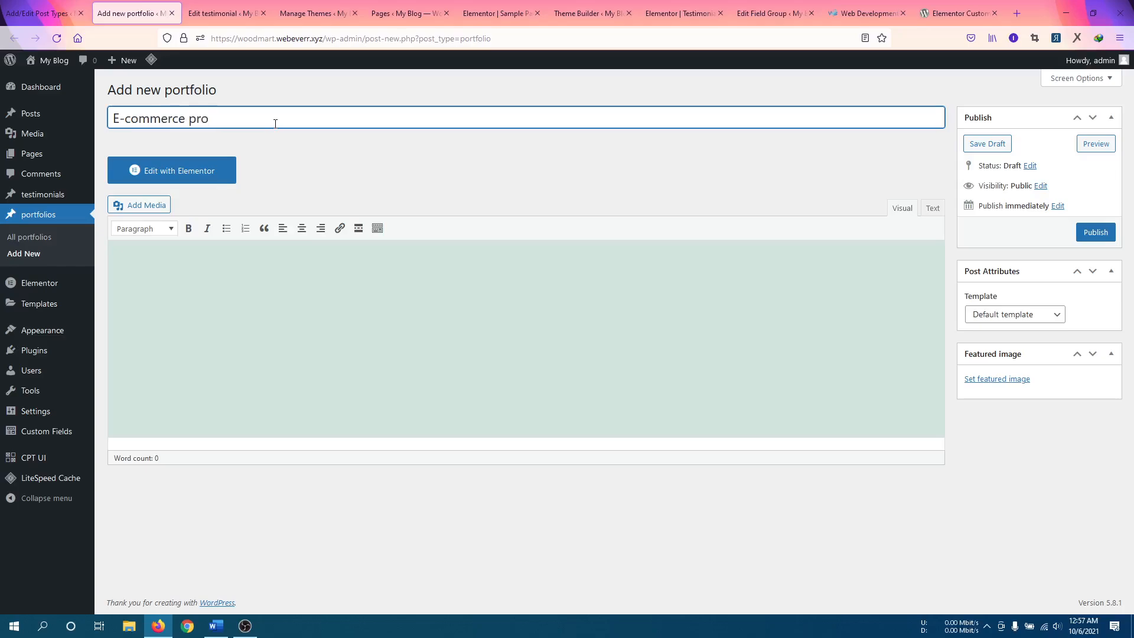
pyautogui.write('ject')
pyautogui.click(324, 143)
pyautogui.click(317, 296)
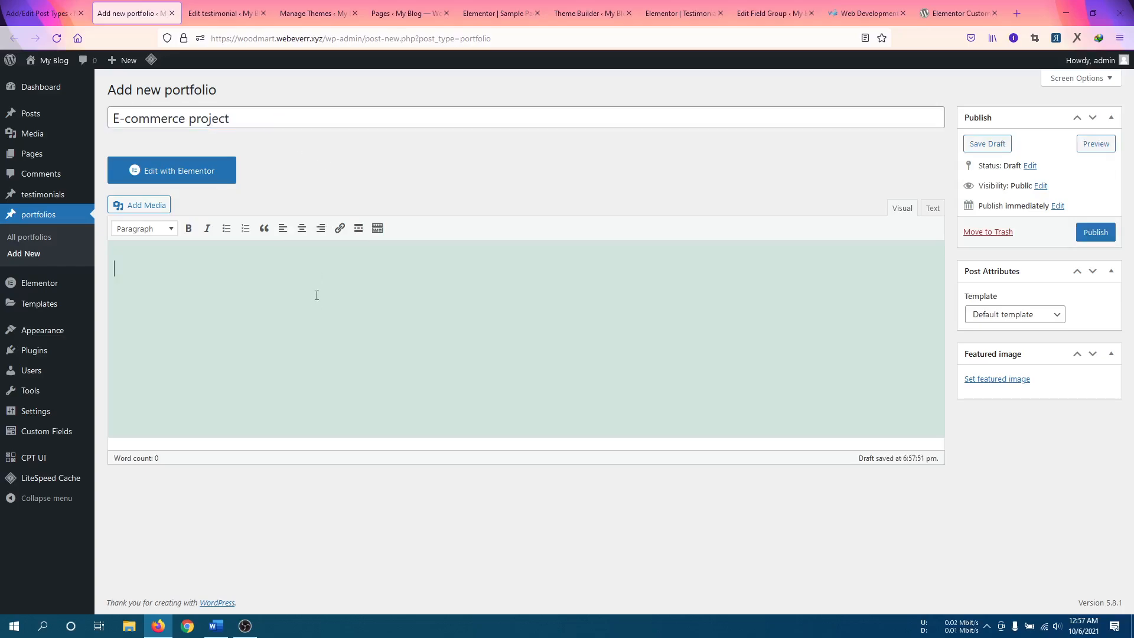
pyautogui.click(1094, 234)
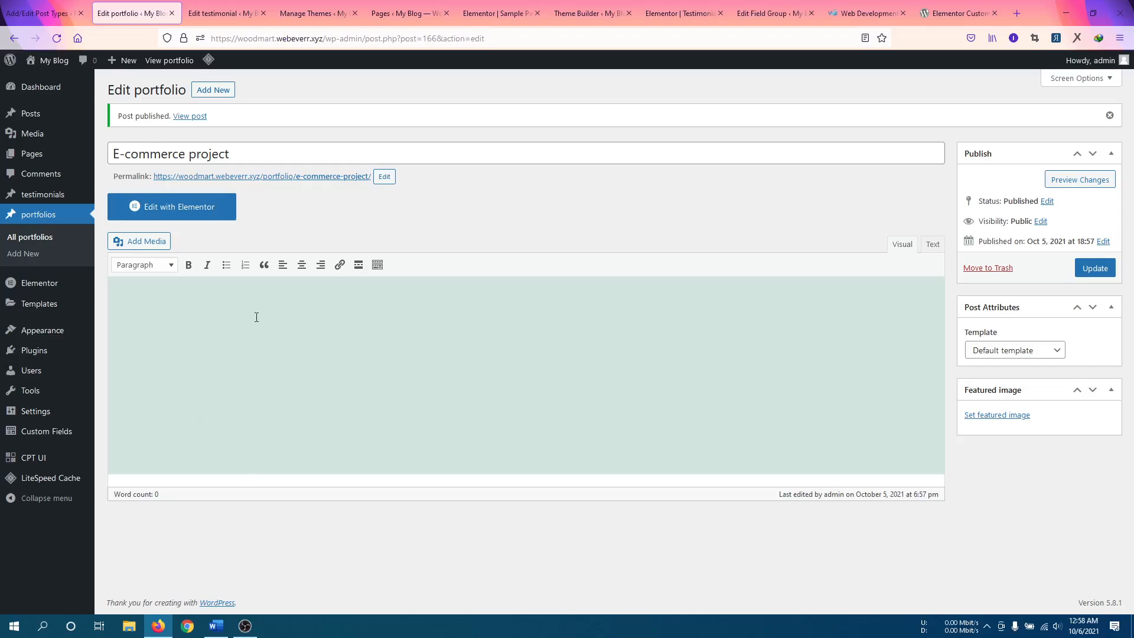
# Start a new custom field group in a separate browser tab and set its location rule to post type is equal to portfolio.
pyautogui.moveTo(35, 433)
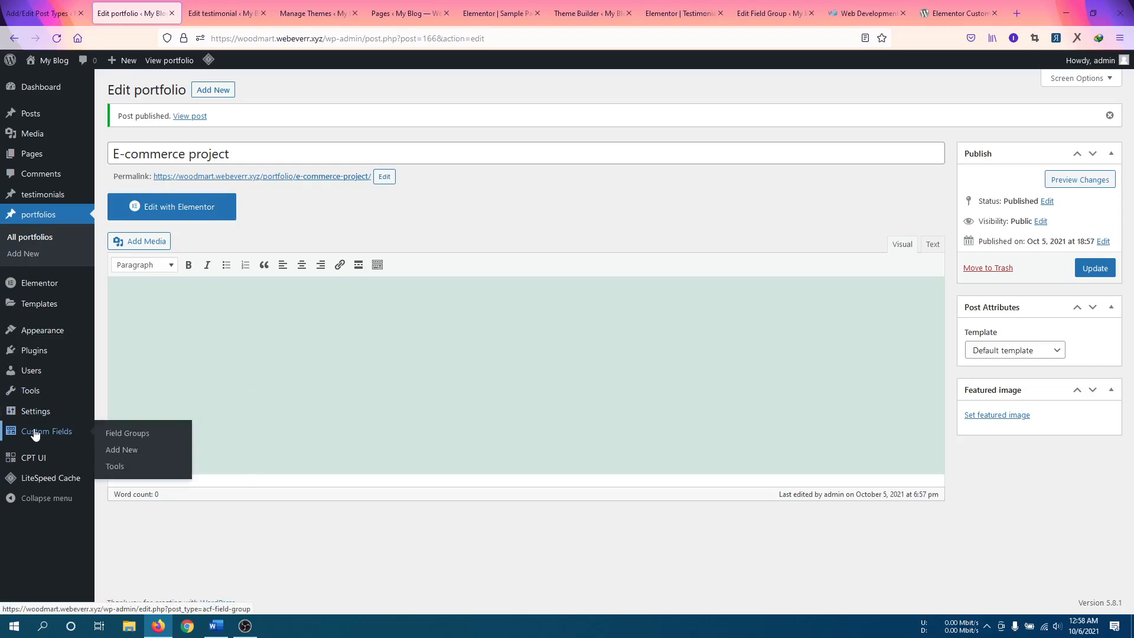
pyautogui.middleClick(128, 433)
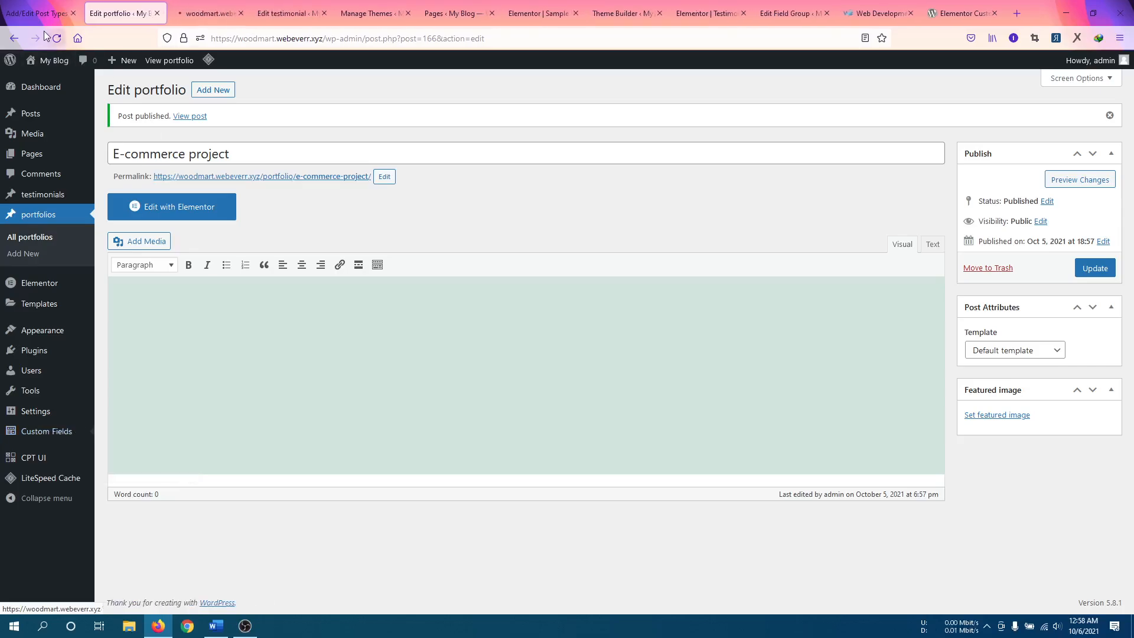
pyautogui.click(66, 15)
pyautogui.click(73, 13)
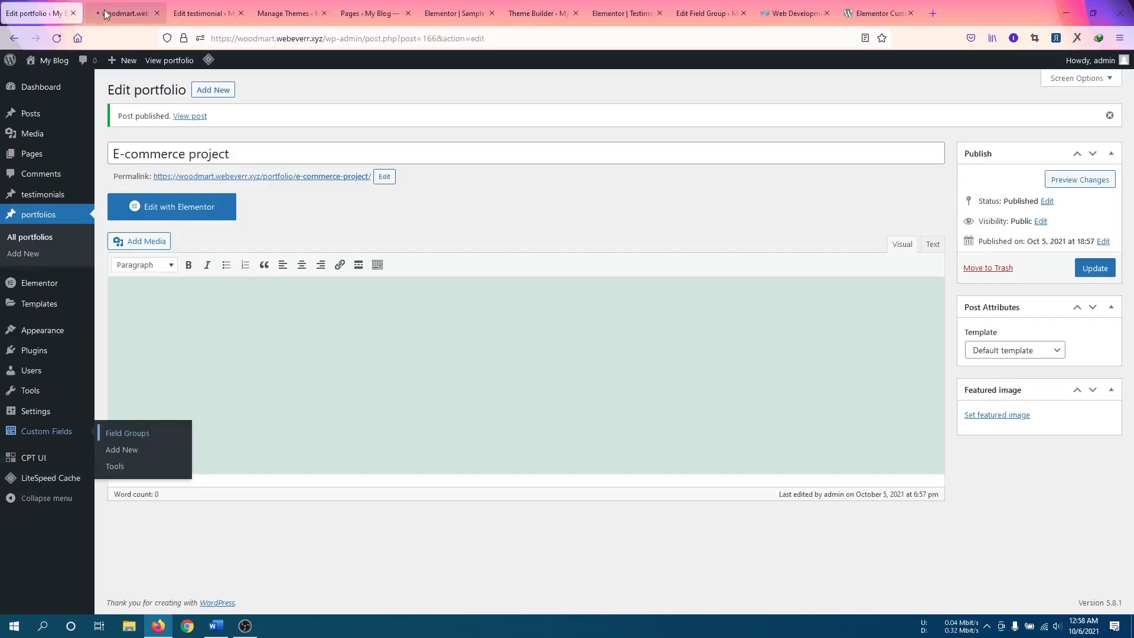
pyautogui.click(104, 10)
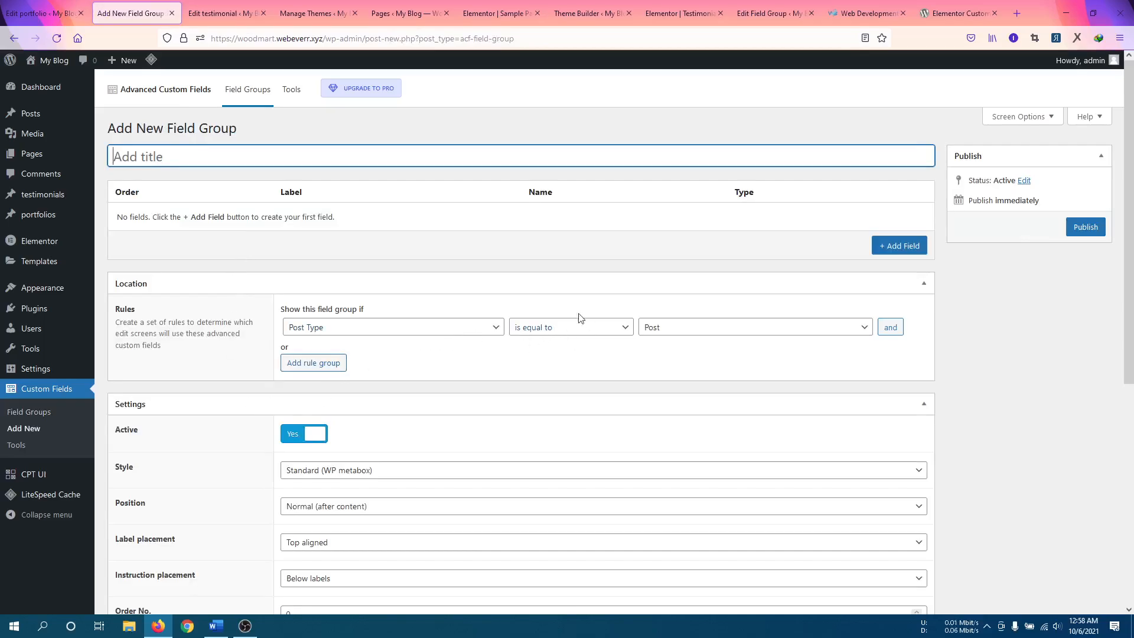
pyautogui.click(662, 329)
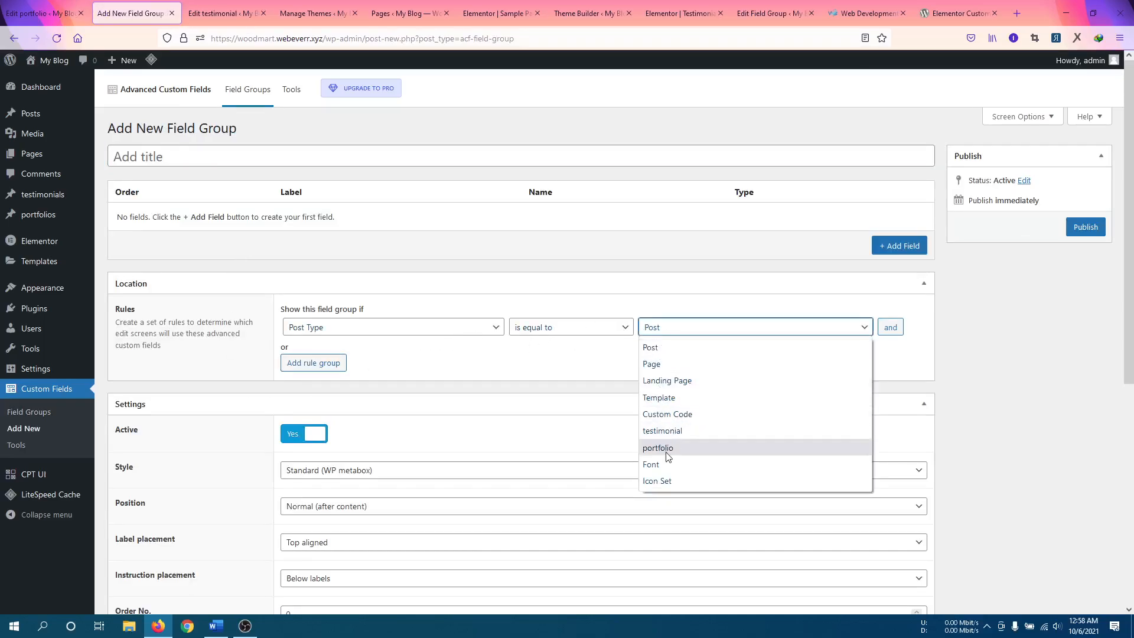
pyautogui.click(666, 453)
# Add a text field labelled "Project Name" to the new field group.
pyautogui.click(880, 252)
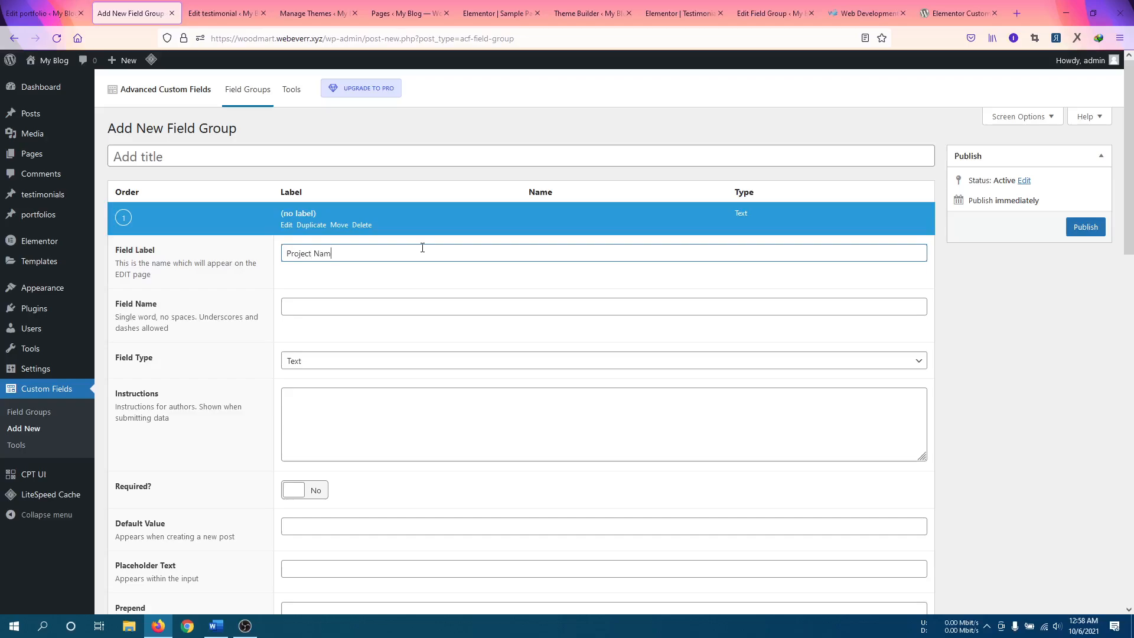
pyautogui.write('Project Name')
pyautogui.click(285, 332)
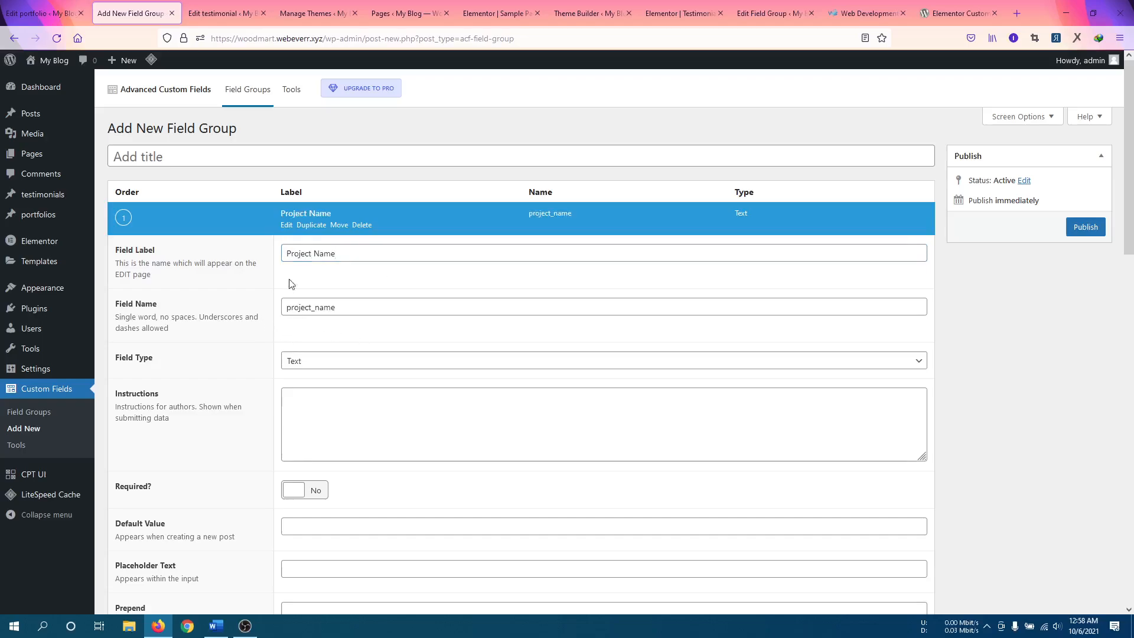
pyautogui.click(284, 228)
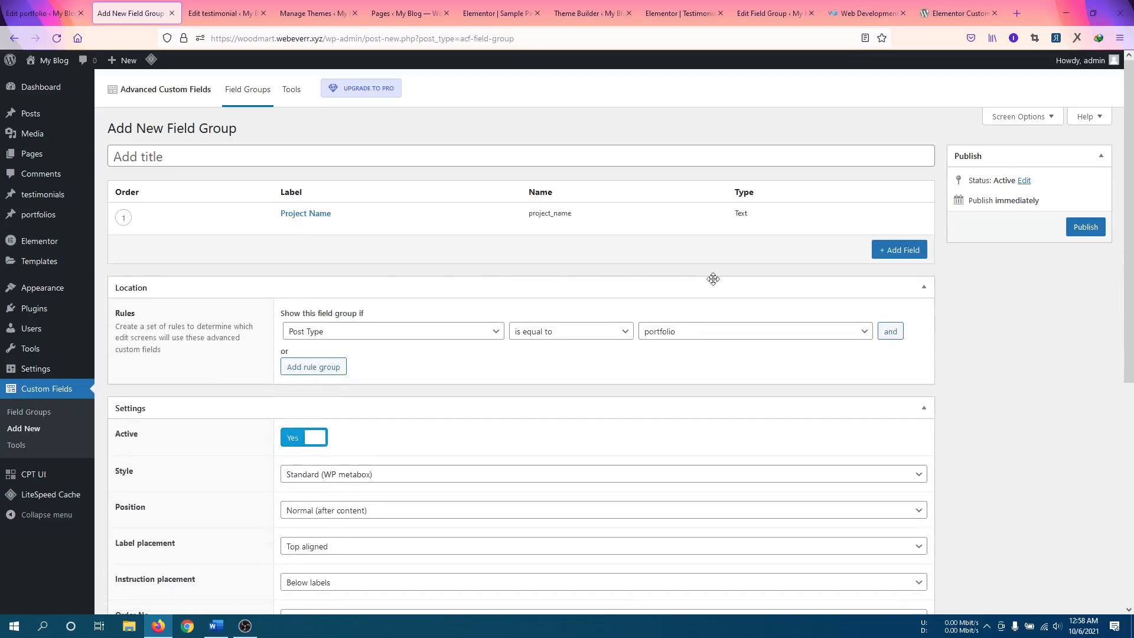
# Add a second field of type Image labelled "Project Image" to the field group.
pyautogui.click(896, 254)
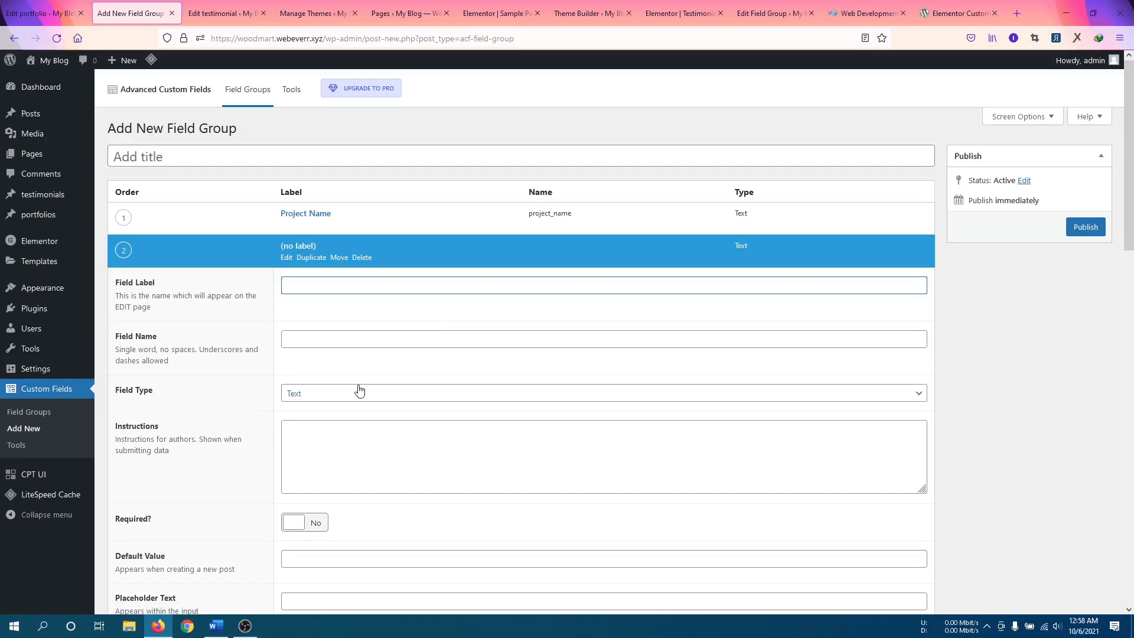
pyautogui.click(356, 395)
pyautogui.click(355, 400)
pyautogui.click(354, 401)
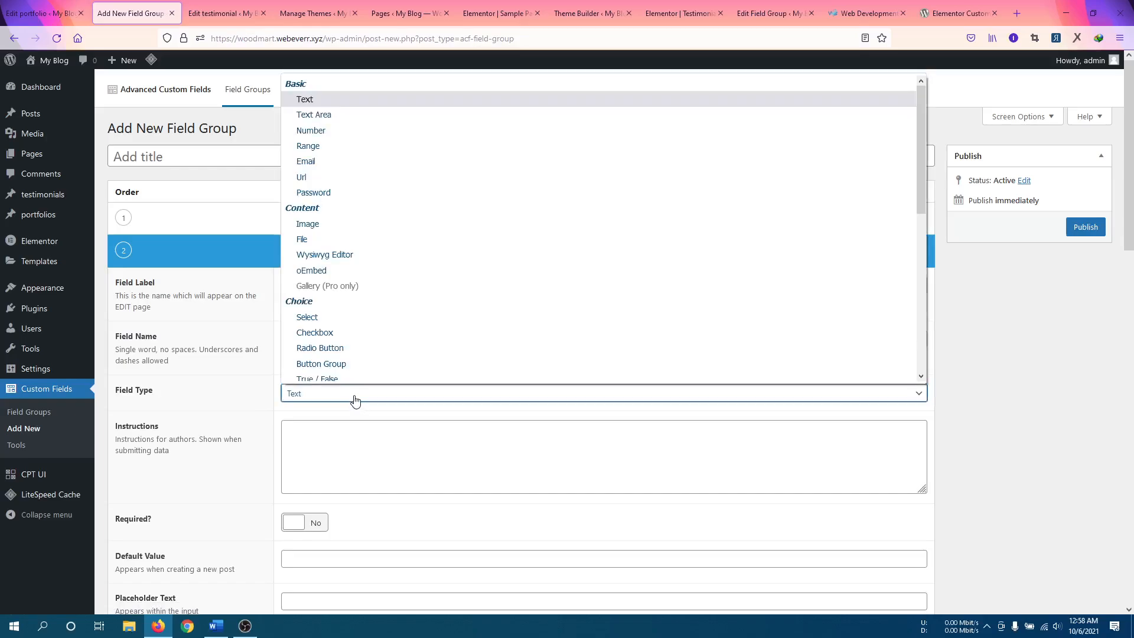
pyautogui.scroll(-3, 338, 296)
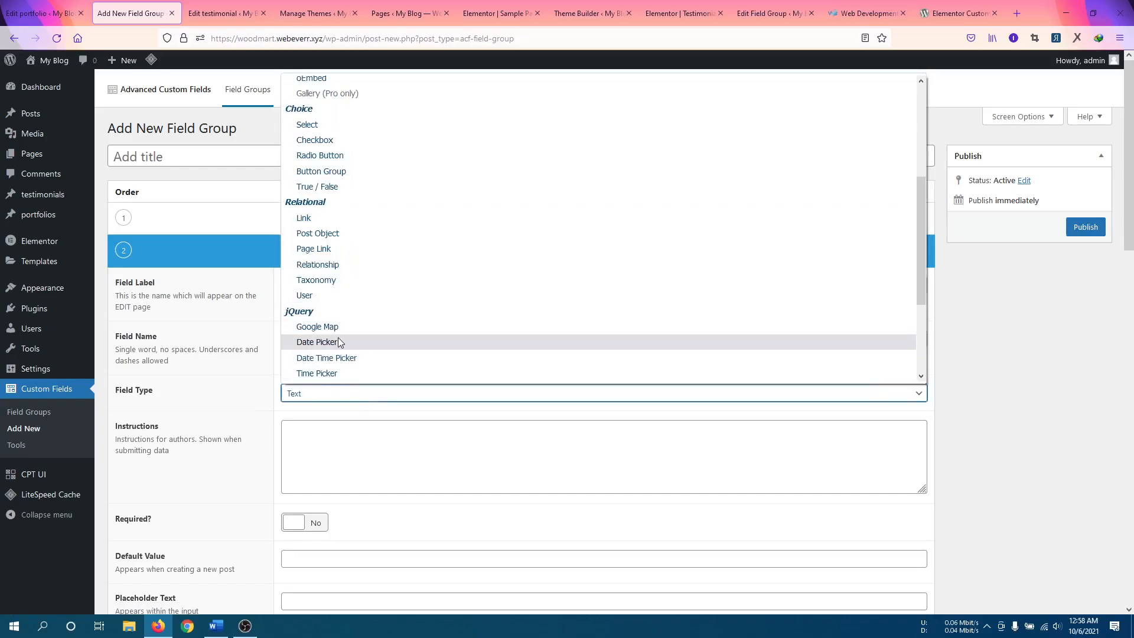
pyautogui.scroll(-1, 340, 341)
pyautogui.scroll(1, 340, 342)
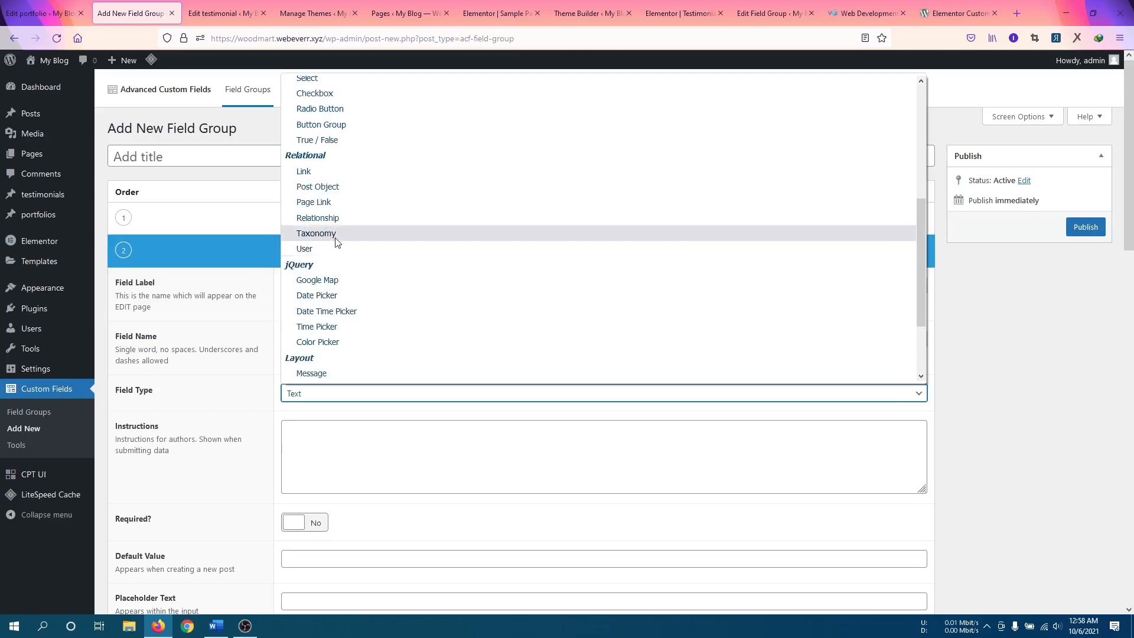
pyautogui.scroll(5, 315, 245)
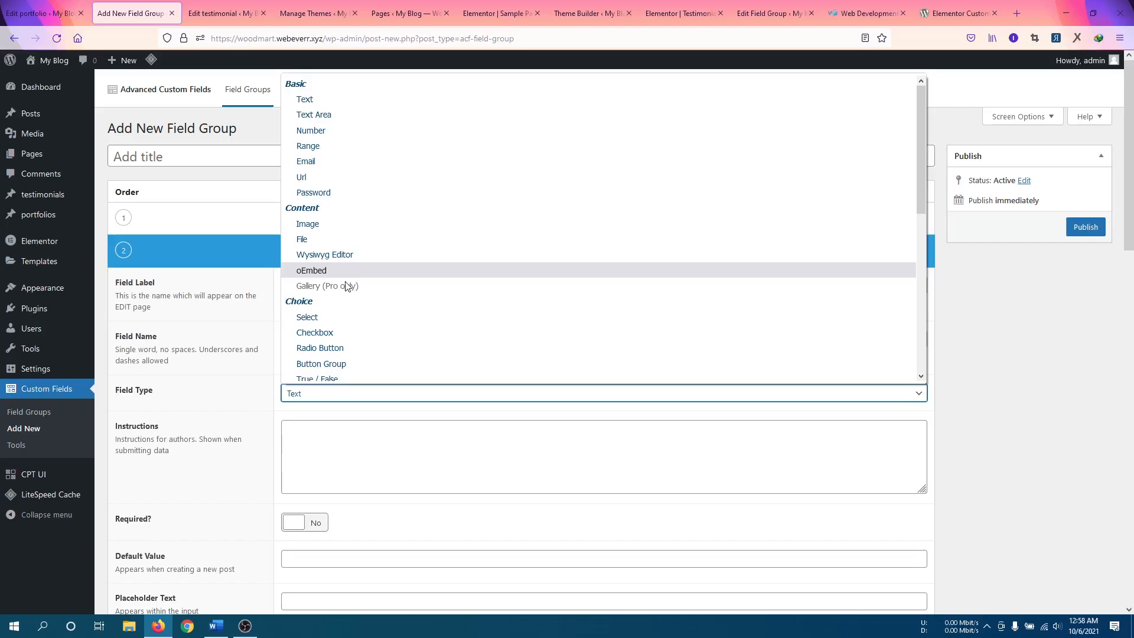
pyautogui.click(317, 227)
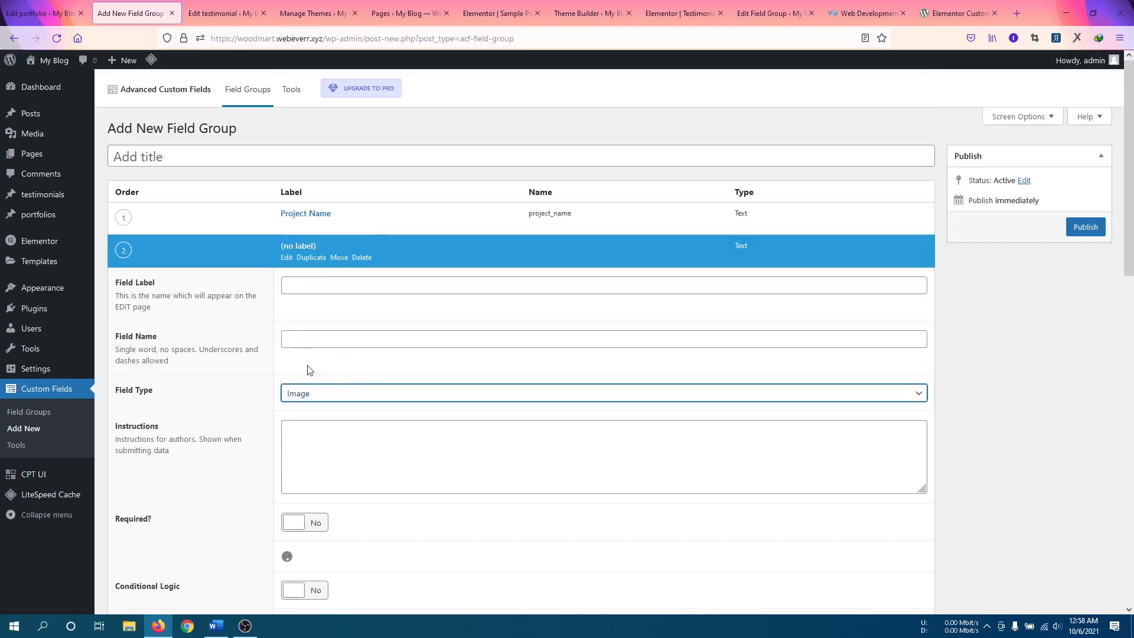
pyautogui.click(317, 290)
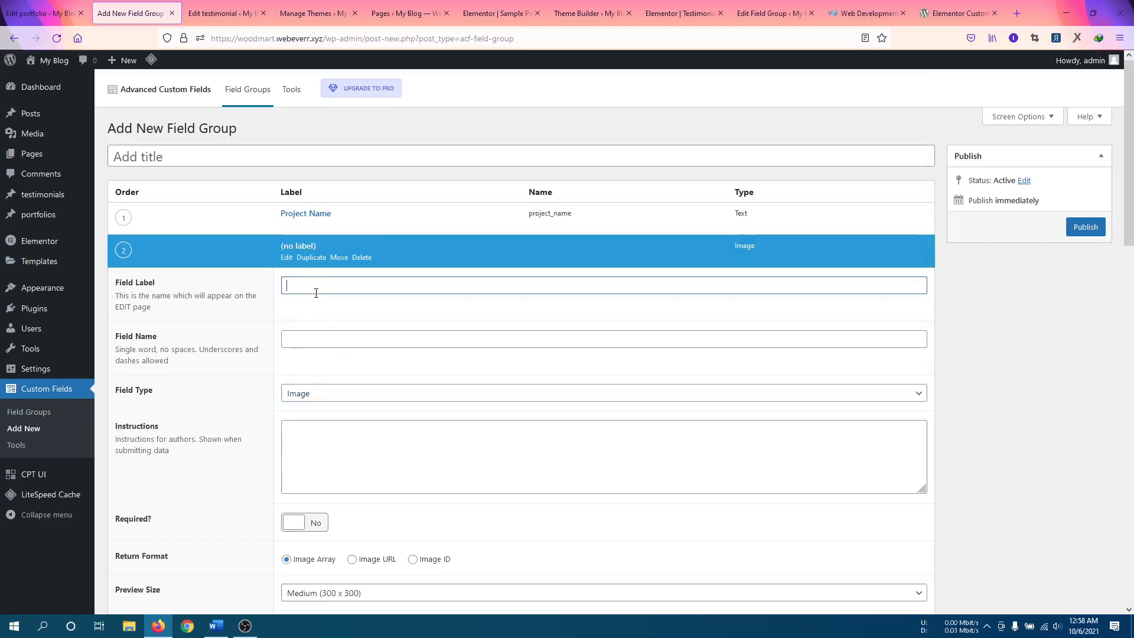
pyautogui.write('Project Image')
pyautogui.press('Tab')
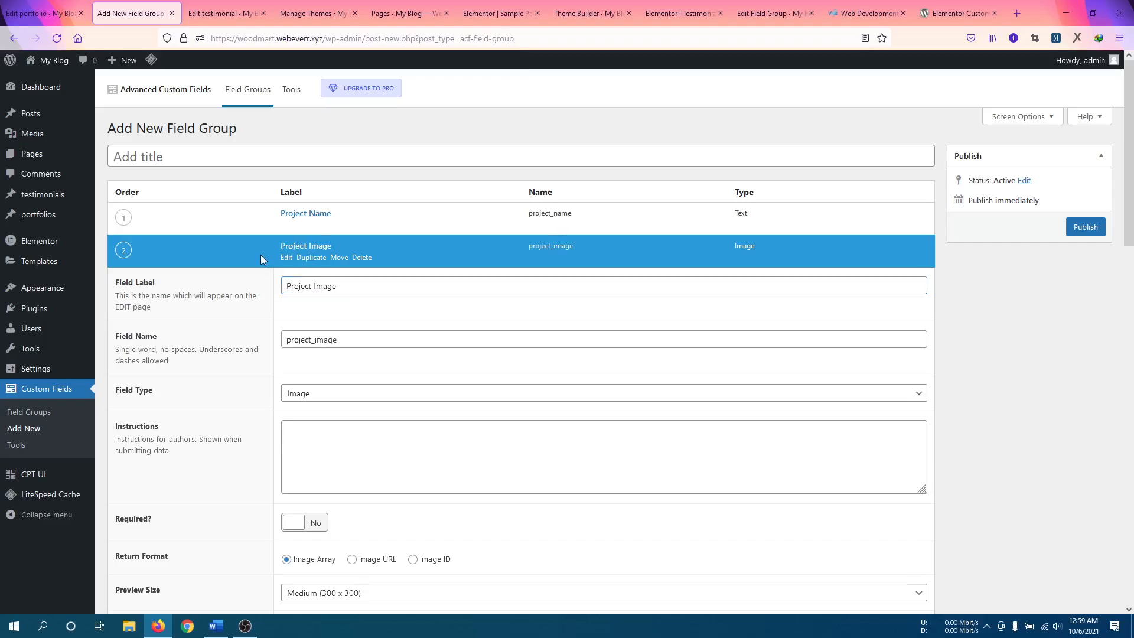
pyautogui.click(288, 259)
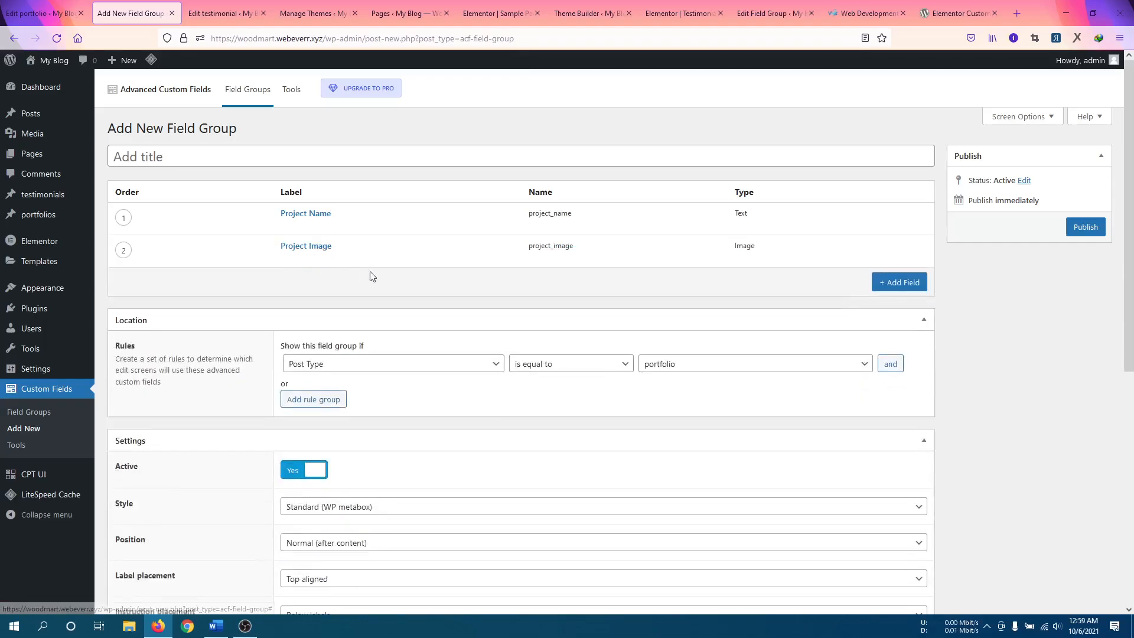
# Add a third field labelled "Completion Date" to the field group and set its type to Date Picker.
pyautogui.click(883, 281)
pyautogui.click(333, 319)
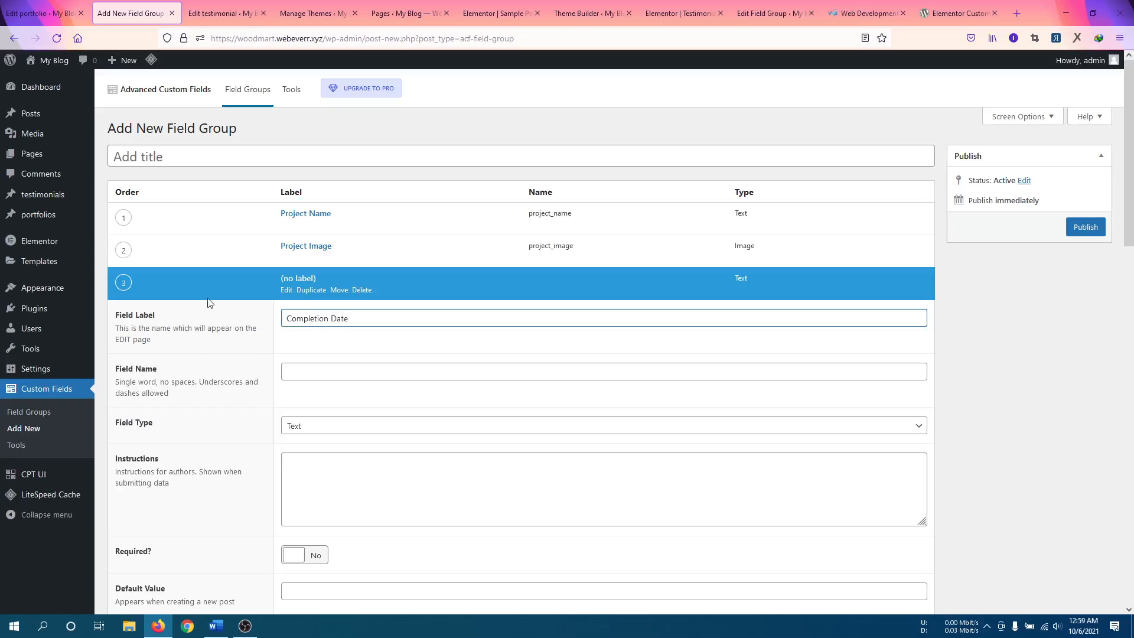
pyautogui.scroll(-1, 325, 365)
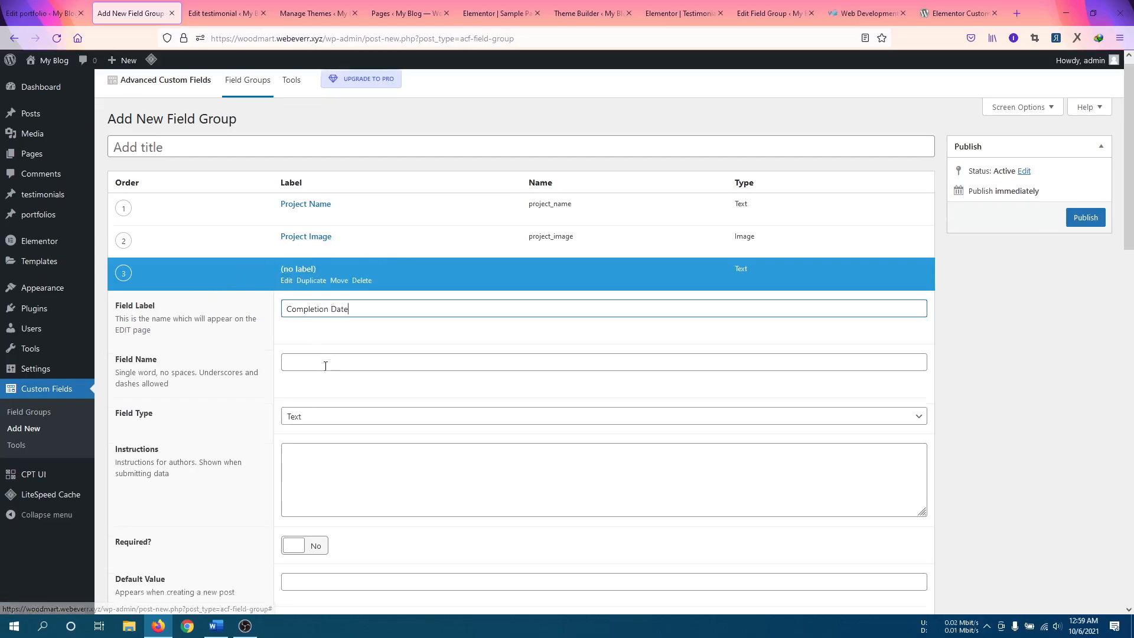
pyautogui.scroll(-1, 325, 366)
pyautogui.click(319, 367)
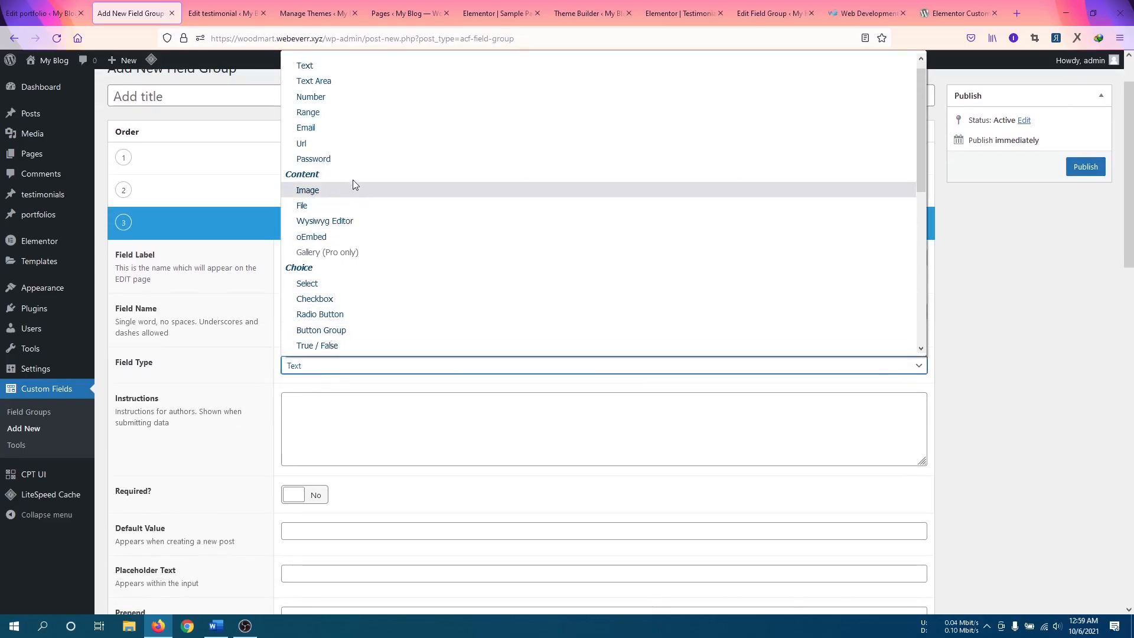
pyautogui.scroll(-3, 357, 260)
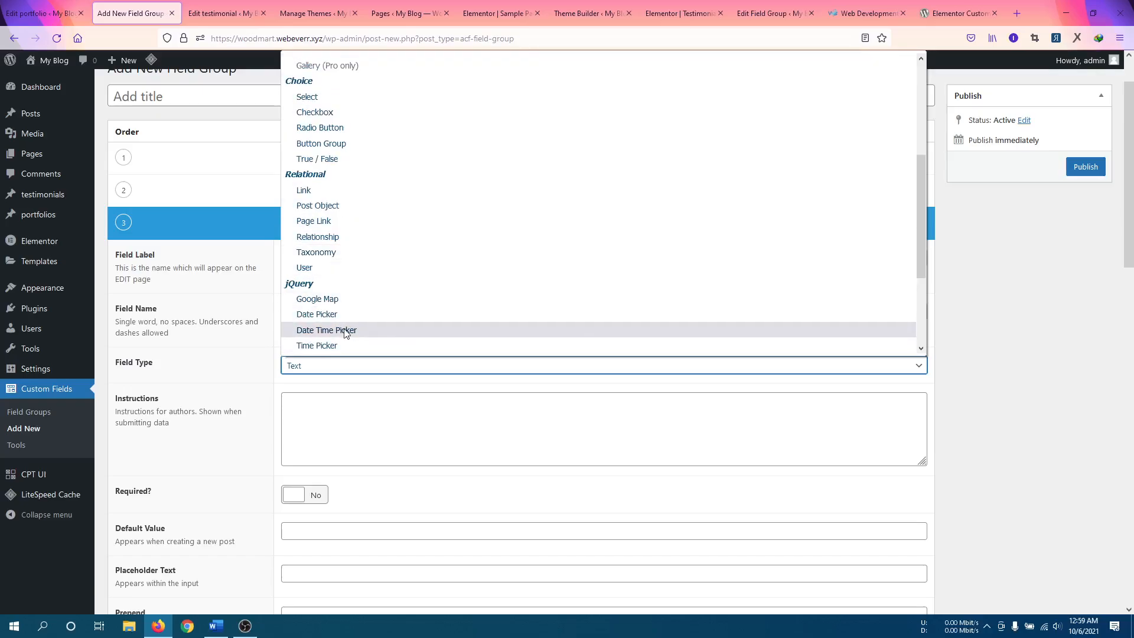
pyautogui.click(359, 319)
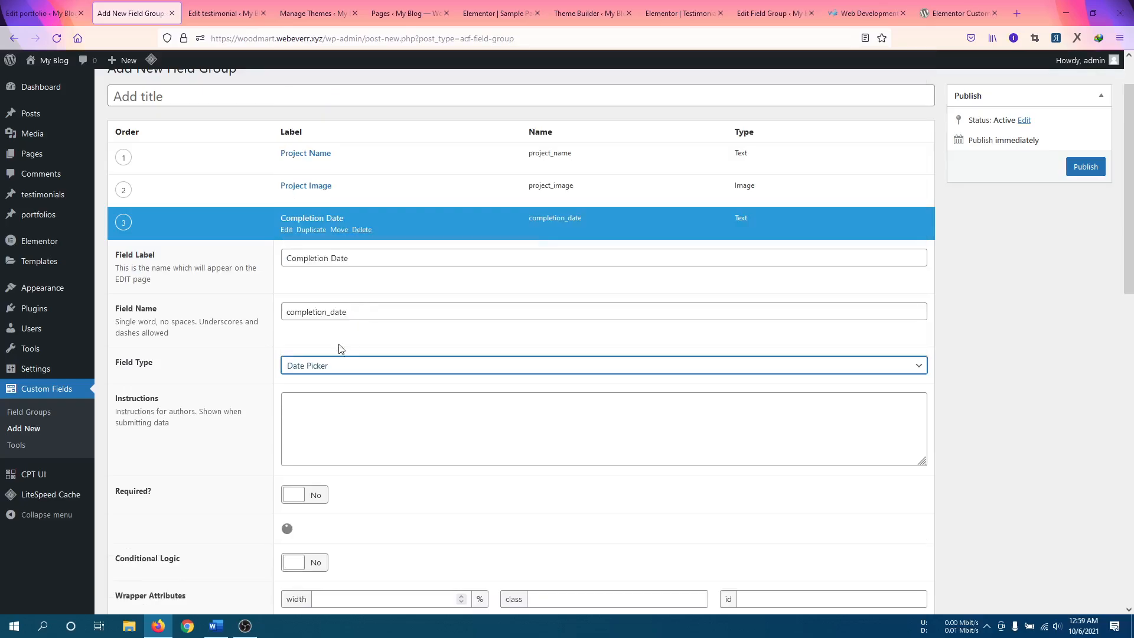
# Examine the Completion Date field's display and return format options, and collapse its settings.
pyautogui.scroll(-2, 232, 382)
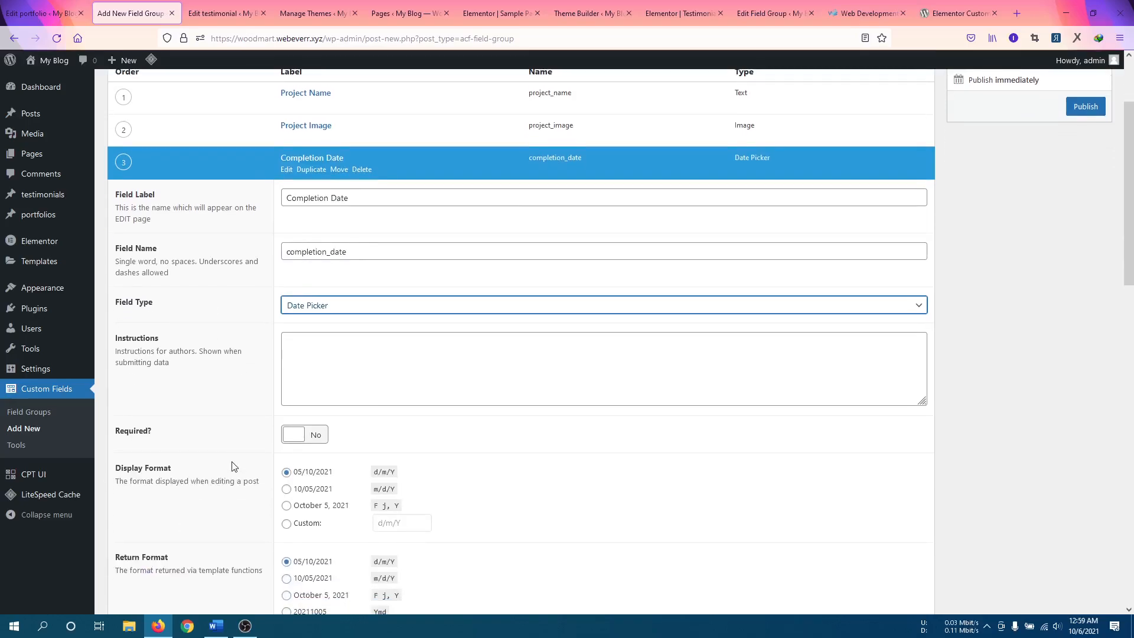
pyautogui.scroll(-2, 317, 451)
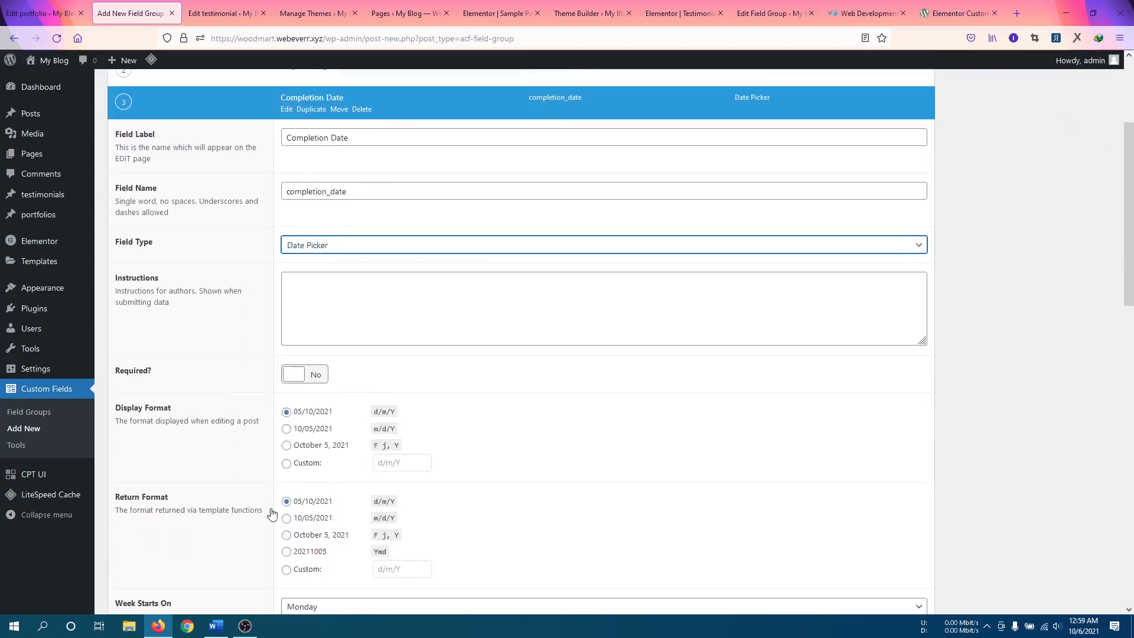
pyautogui.scroll(-3, 223, 526)
pyautogui.scroll(1, 216, 492)
pyautogui.scroll(5, 213, 492)
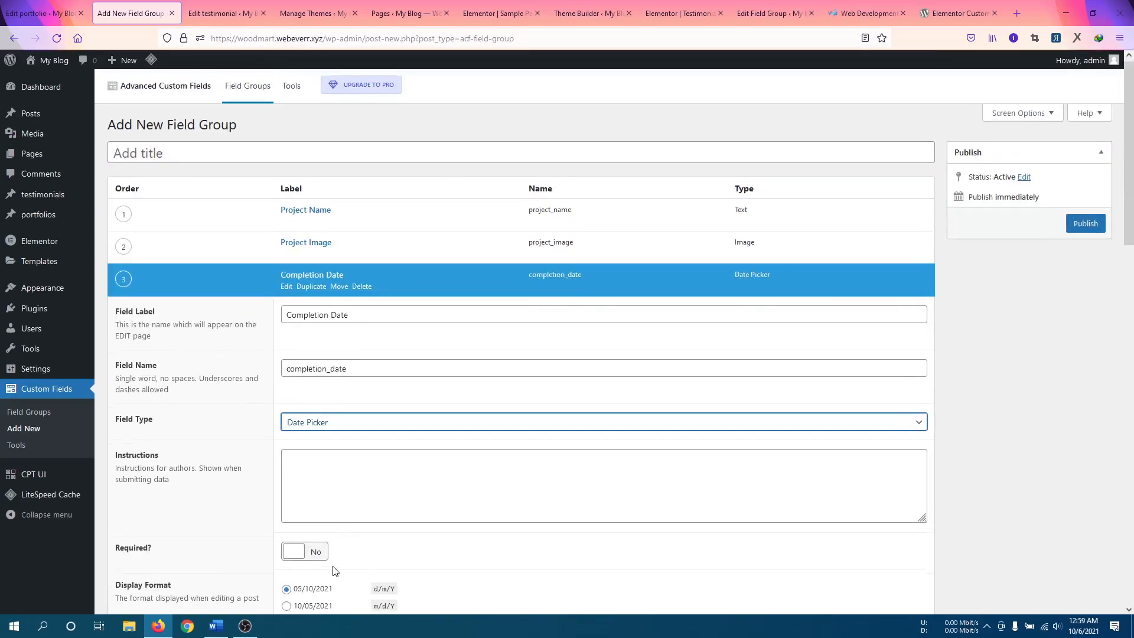
pyautogui.scroll(-7, 327, 567)
pyautogui.scroll(7, 251, 410)
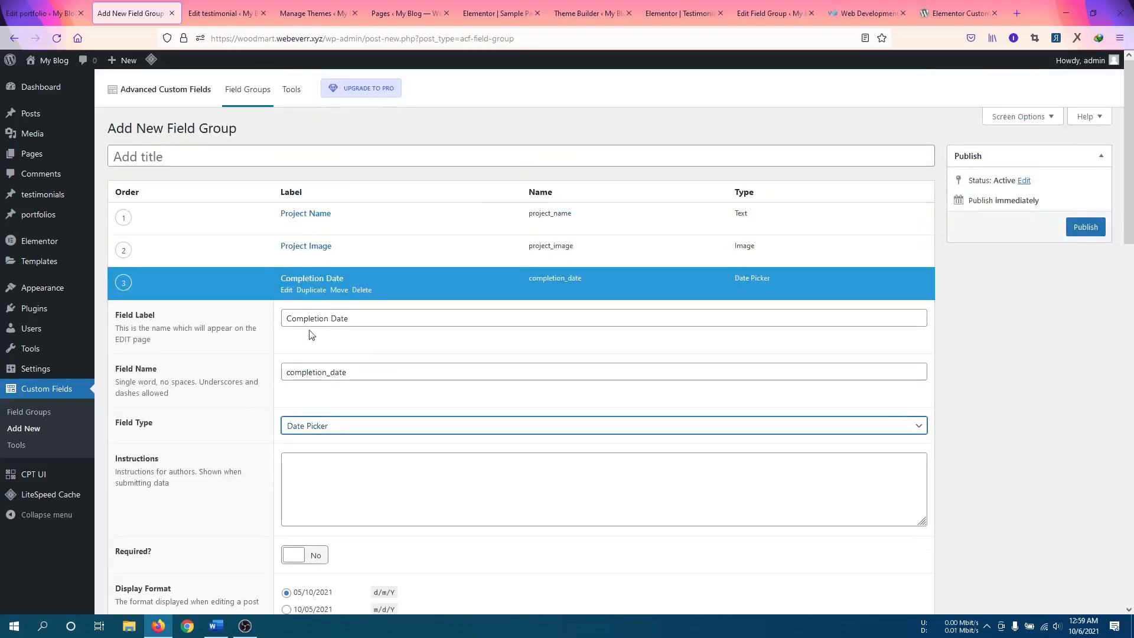
pyautogui.click(278, 286)
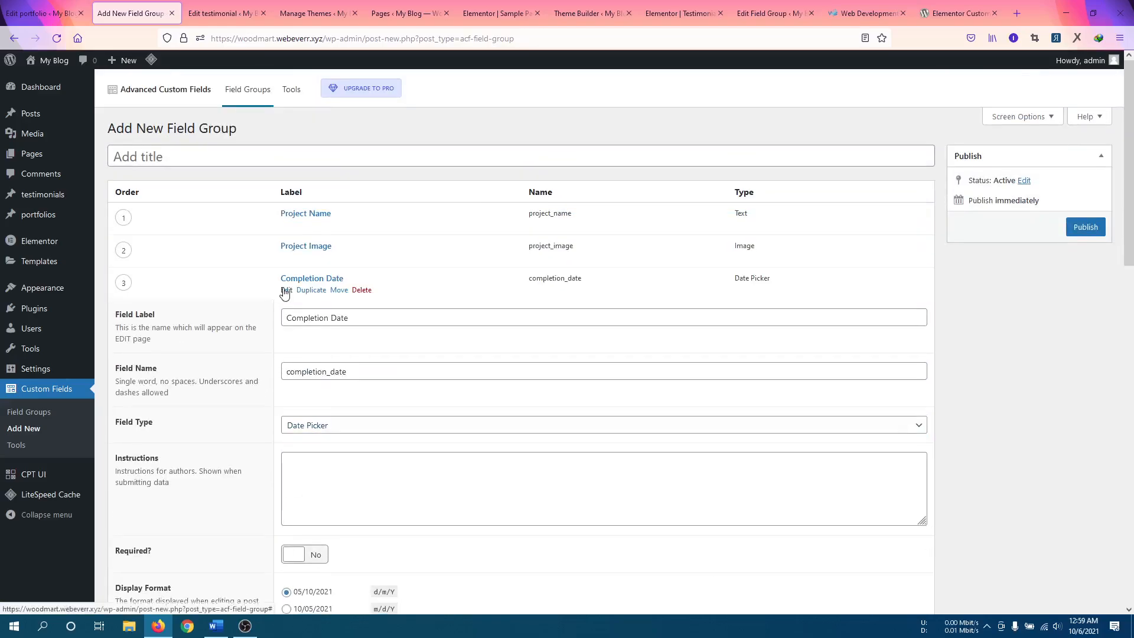
# Add a fourth field labelled Client Feedback with the Text Area type and collapse its settings.
pyautogui.click(894, 316)
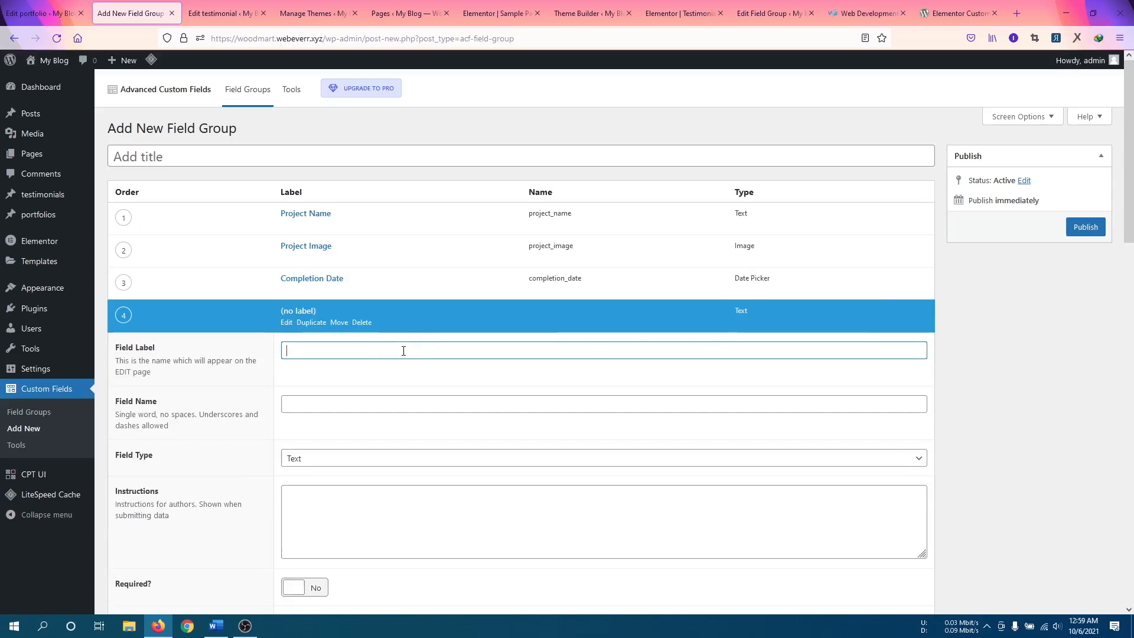
pyautogui.write('Client Feedback')
pyautogui.click(304, 459)
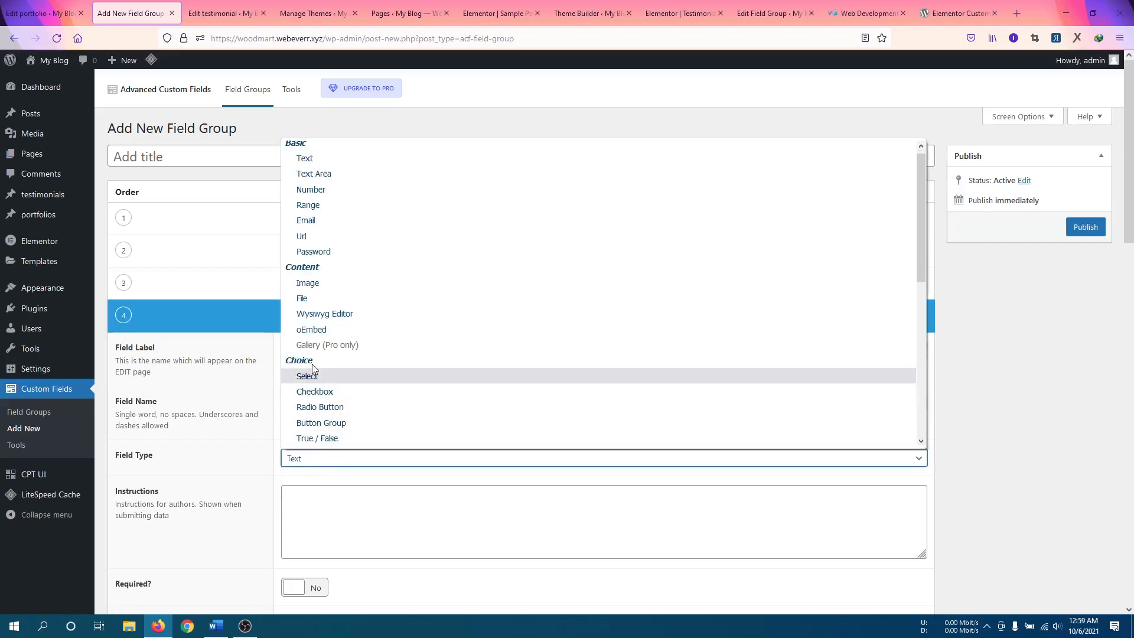
pyautogui.click(322, 158)
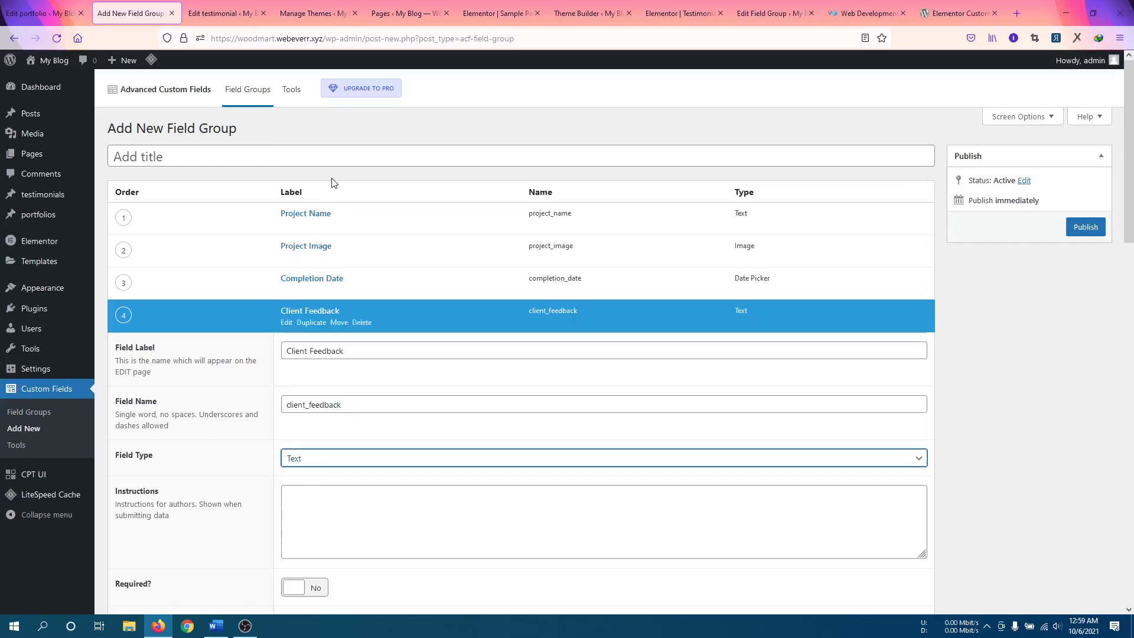
pyautogui.click(287, 324)
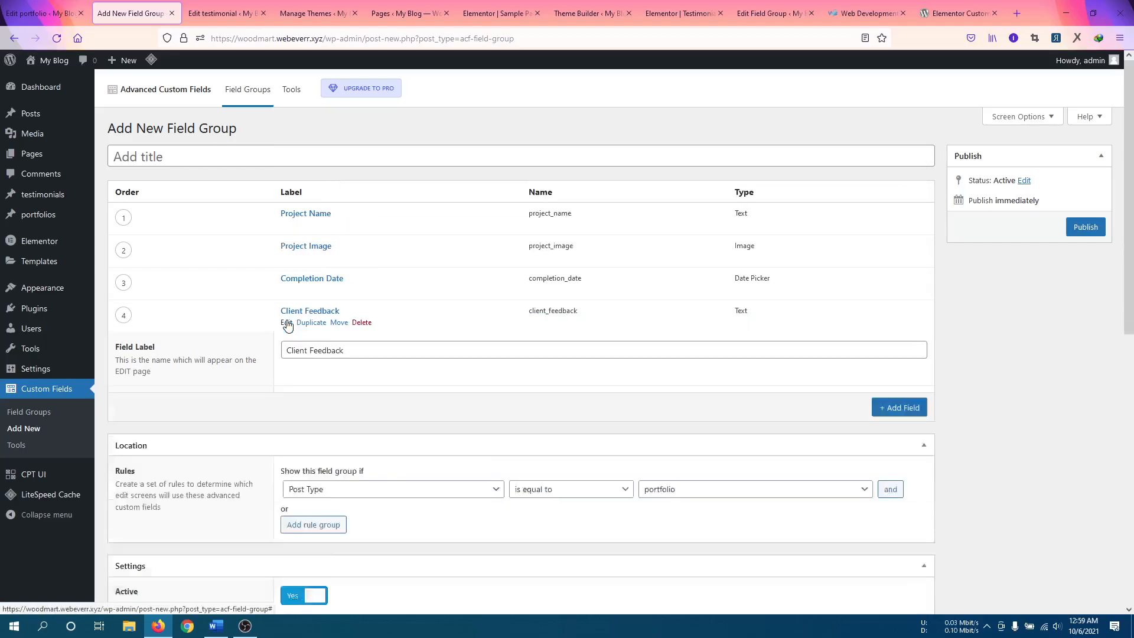
# Add a fifth field labelled Budget with the Number type and collapse its settings.
pyautogui.click(883, 351)
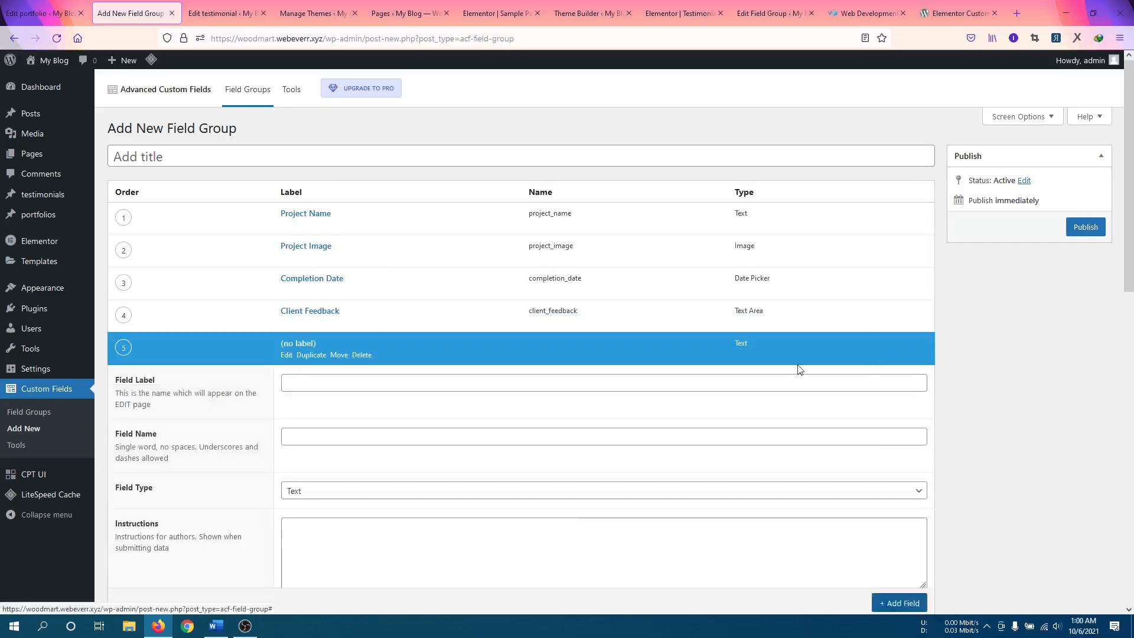
pyautogui.scroll(-2, 325, 469)
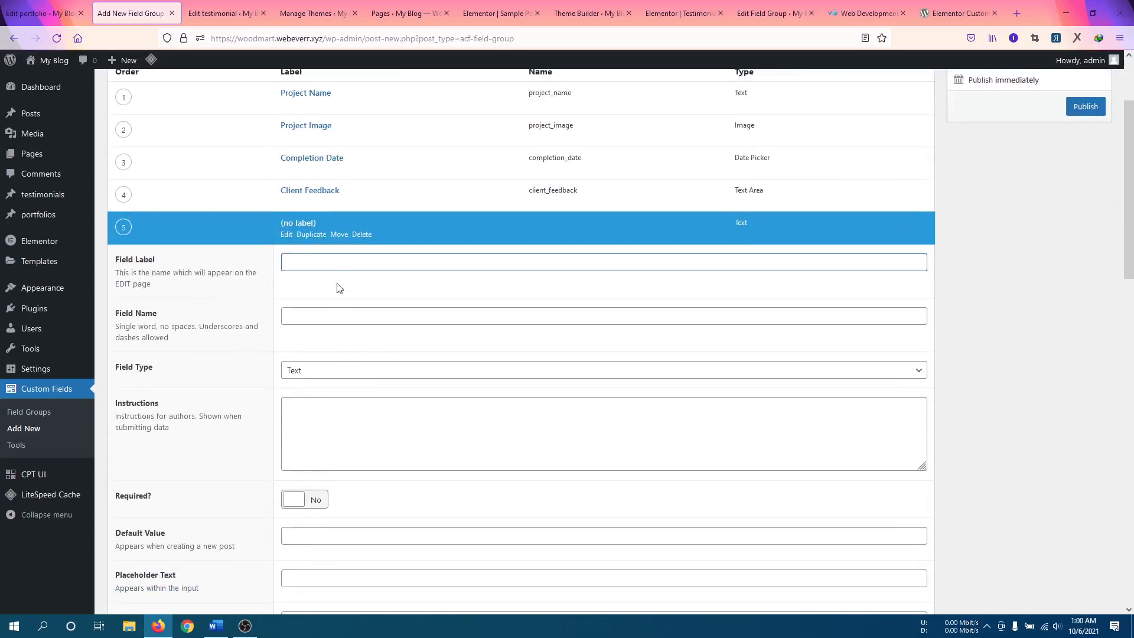
pyautogui.write('Budget')
pyautogui.click(324, 368)
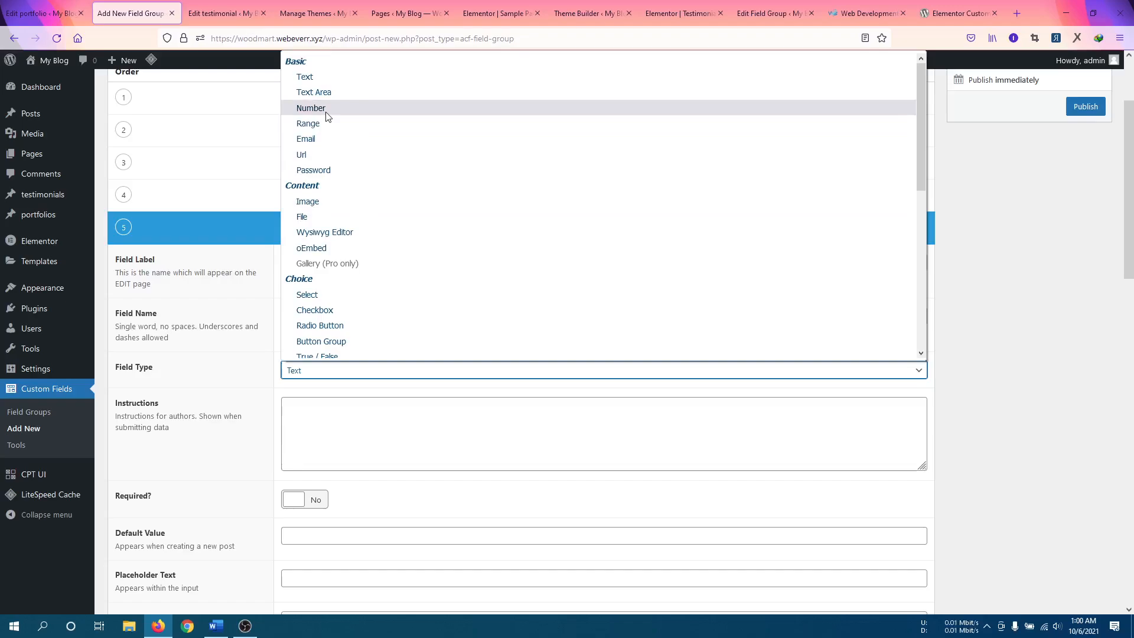
pyautogui.scroll(-3, 329, 116)
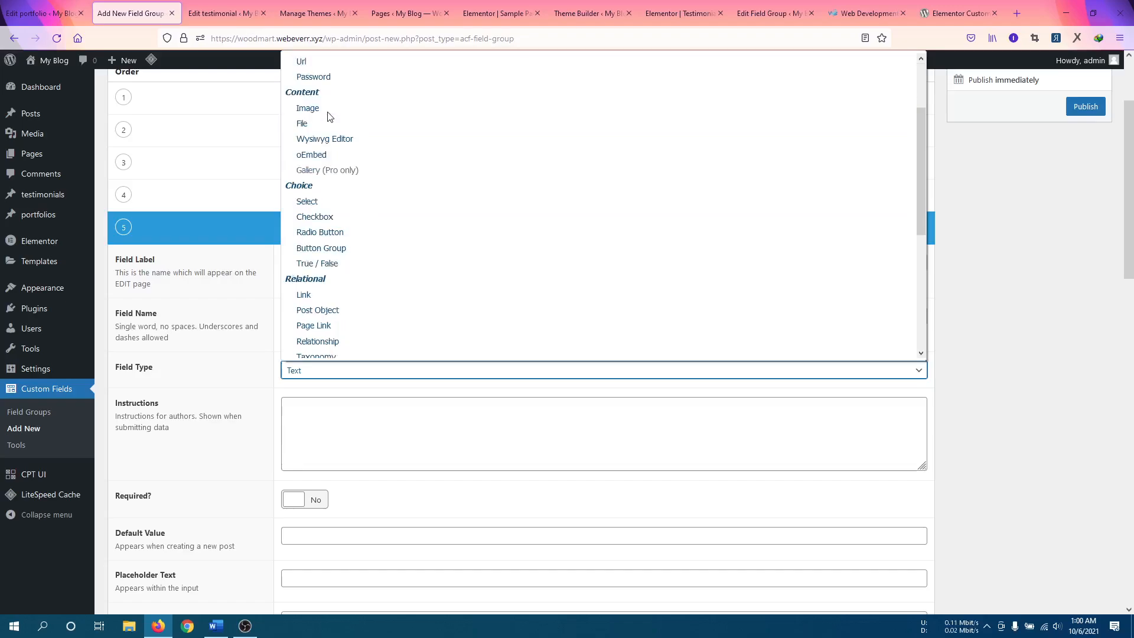
pyautogui.scroll(-3, 329, 116)
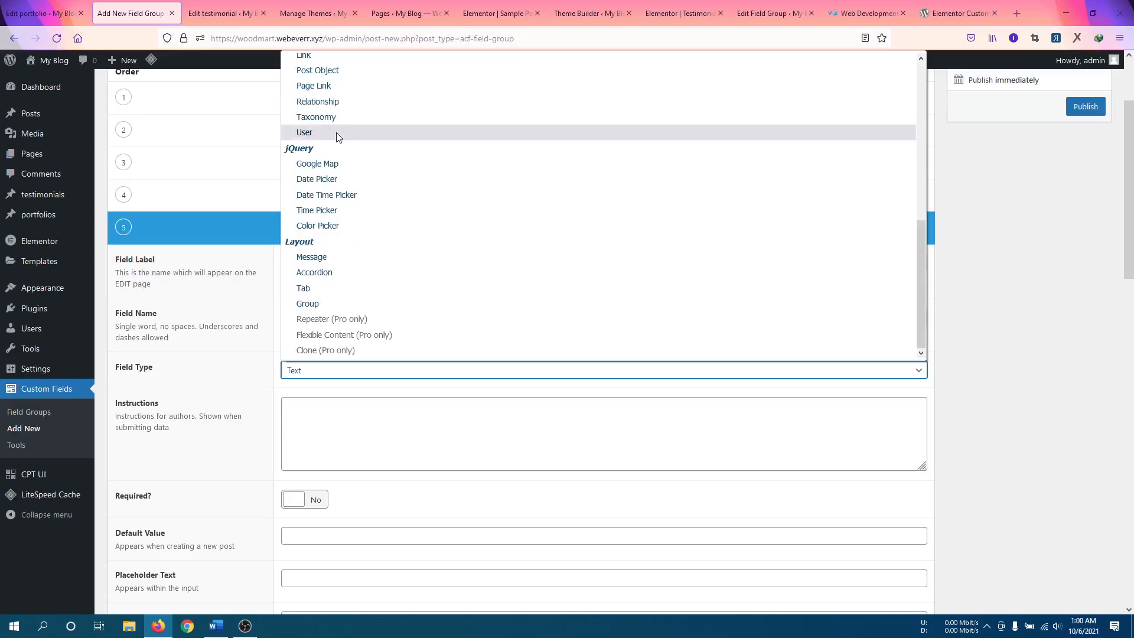
pyautogui.scroll(2, 340, 139)
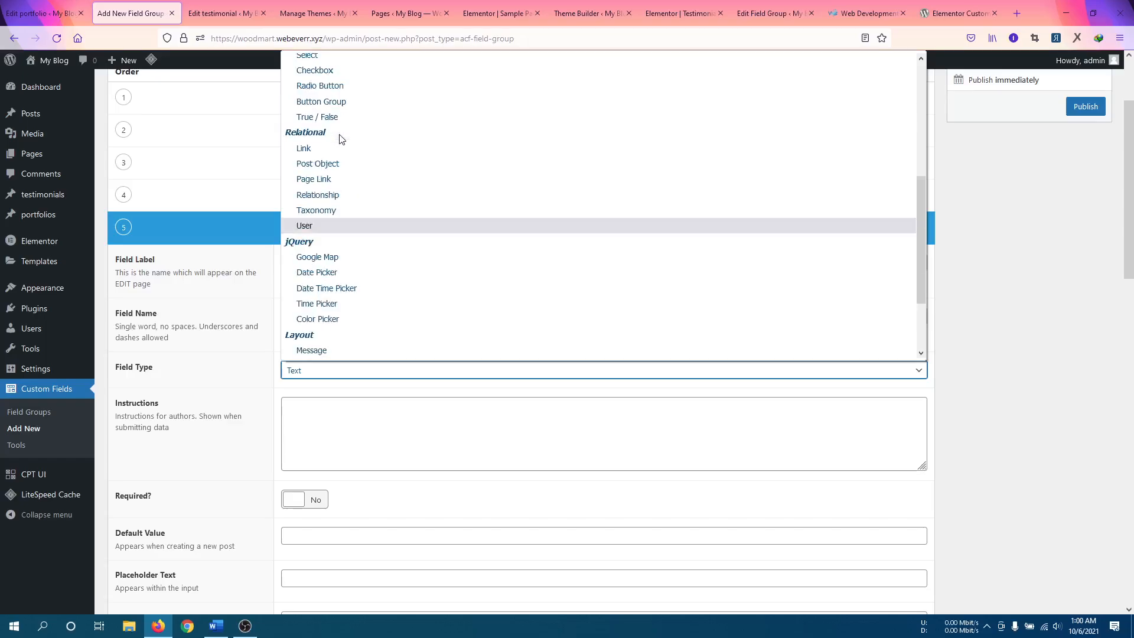
pyautogui.scroll(-2, 340, 139)
pyautogui.scroll(6, 340, 139)
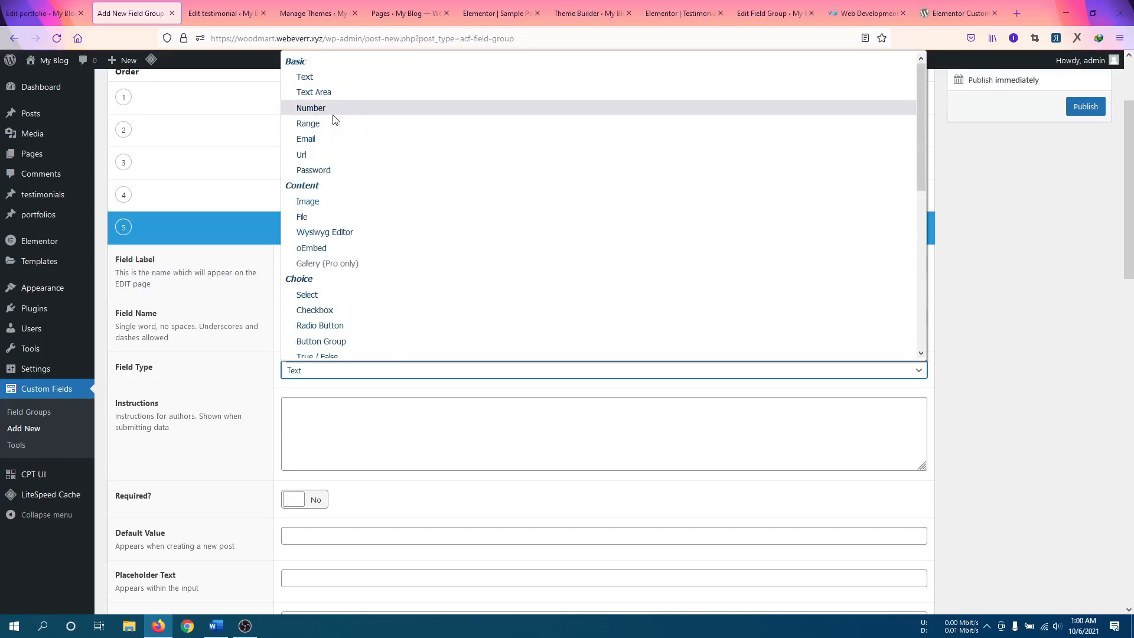
pyautogui.click(329, 109)
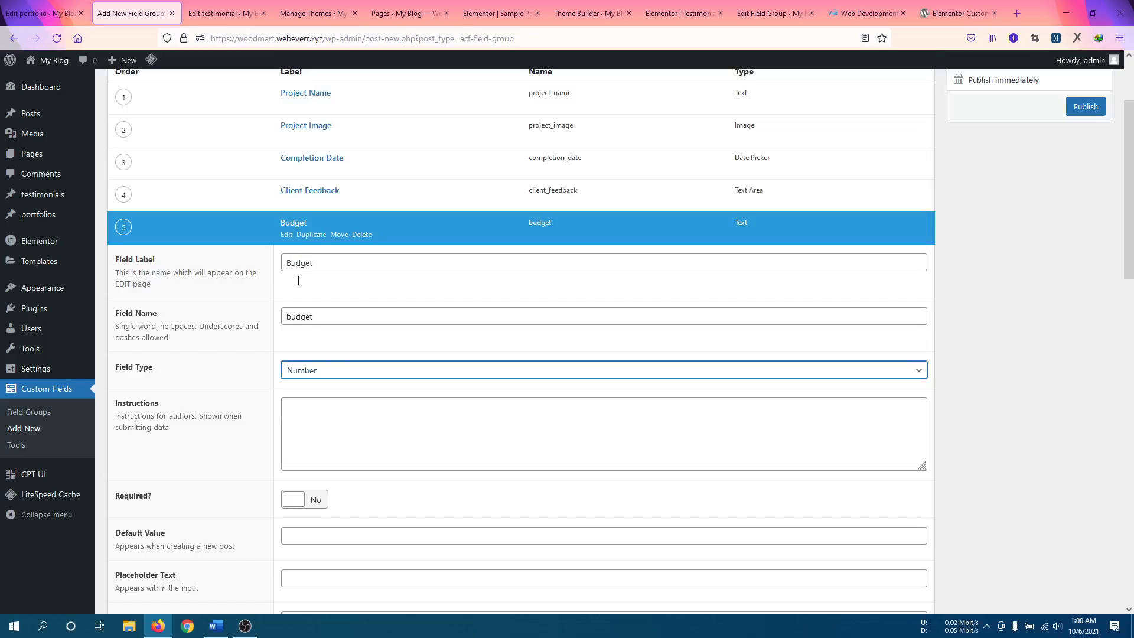
pyautogui.click(286, 233)
pyautogui.scroll(2, 450, 396)
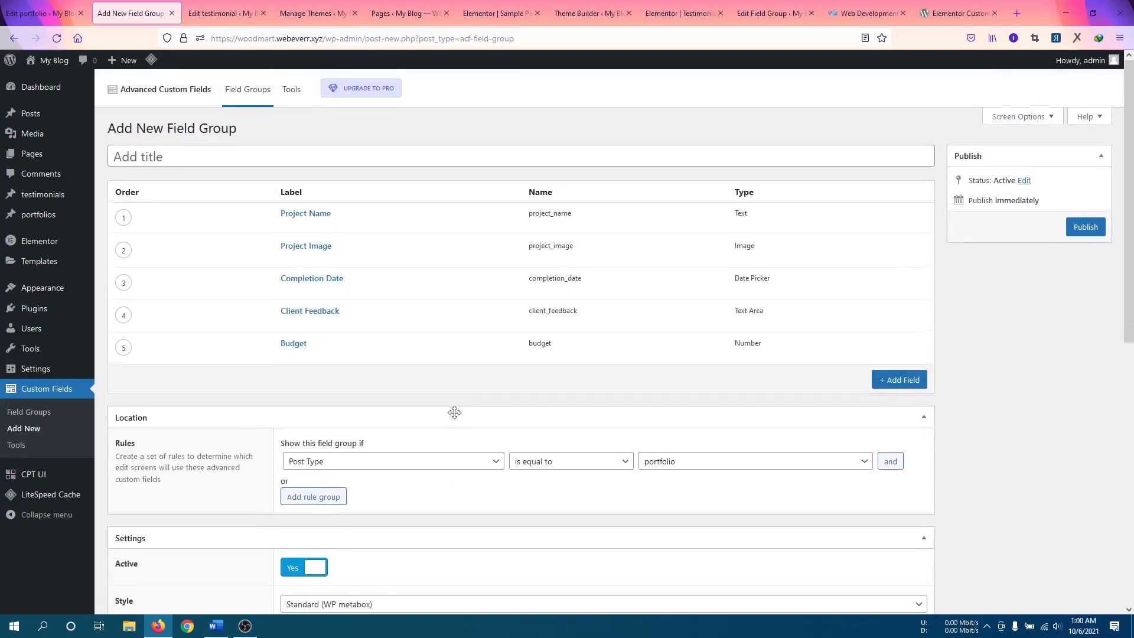
# Title the field group Portfolio and publish it.
pyautogui.click(383, 150)
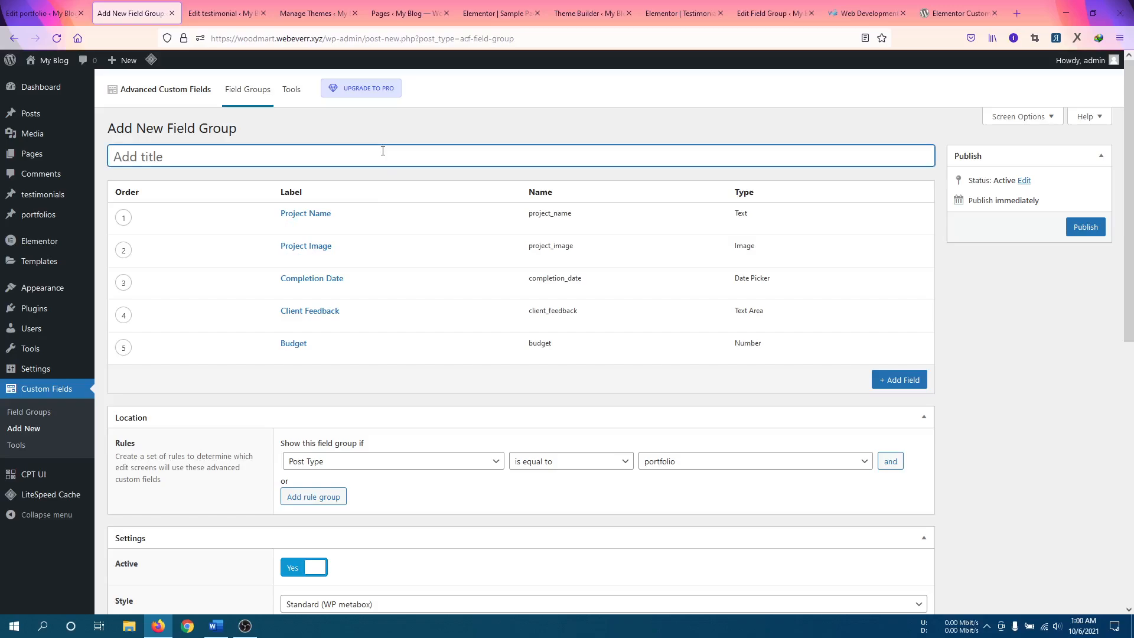
pyautogui.write('For Portfolio')
pyautogui.moveTo(137, 160); pyautogui.dragTo(86, 160)
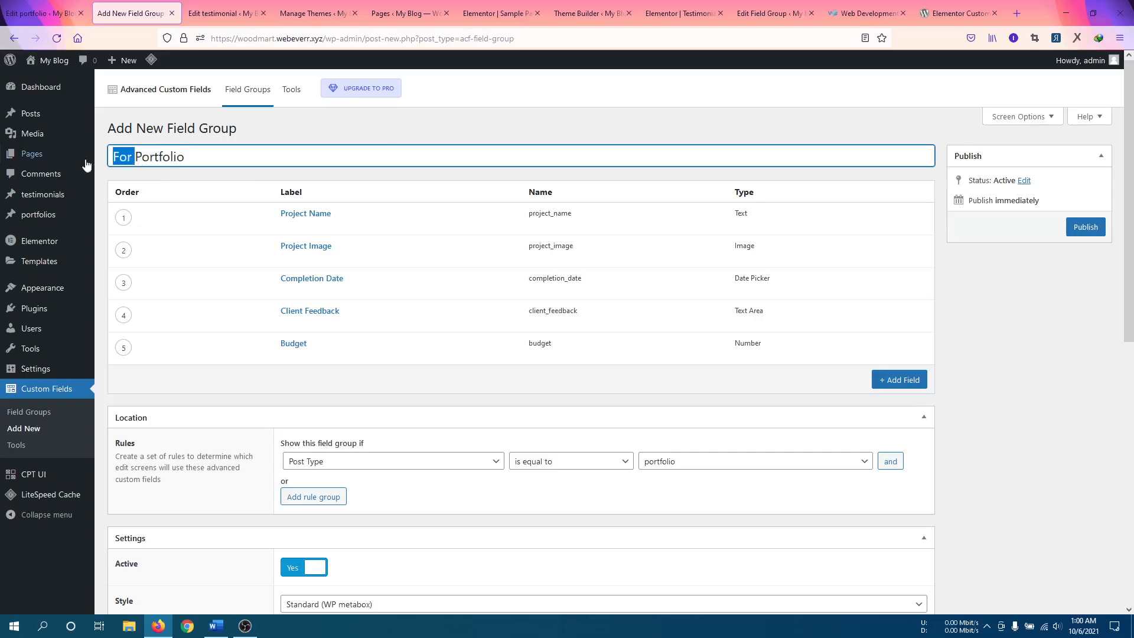
pyautogui.press('BackSpace')
pyautogui.click(1087, 227)
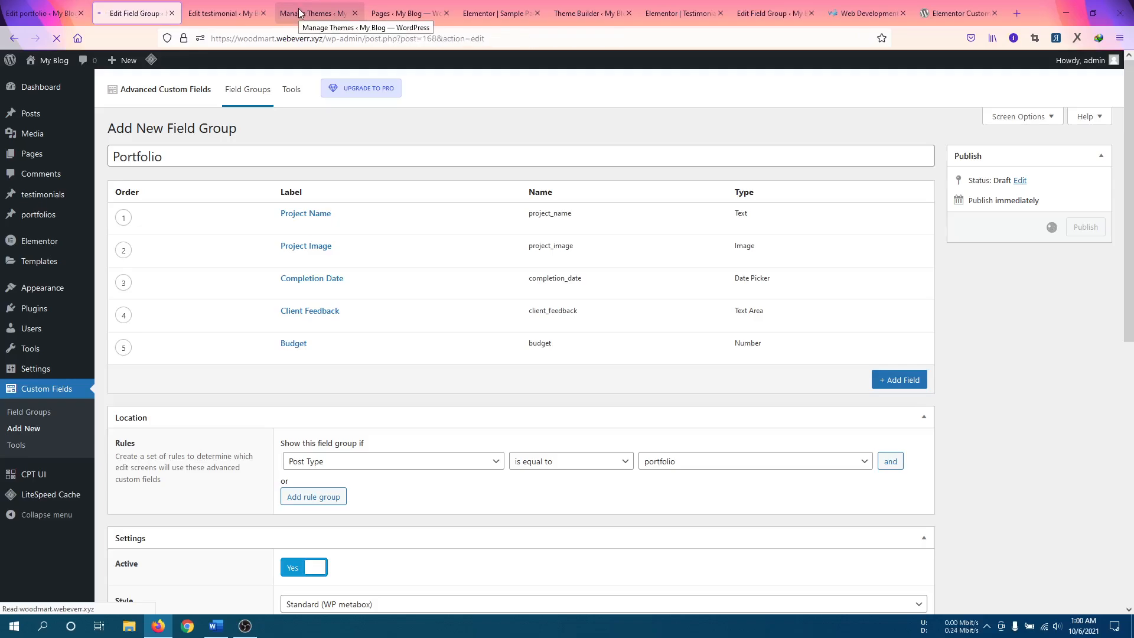
# Close the Edit testimonial page and reload the E-commerce project's edit page to load its new custom fields.
pyautogui.click(228, 13)
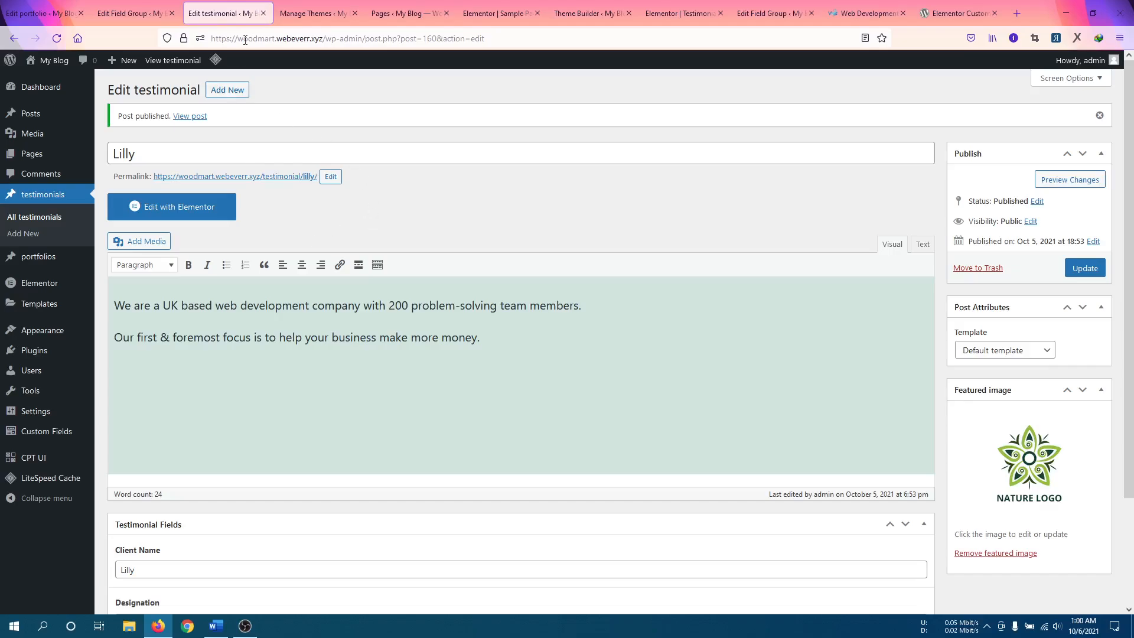
pyautogui.click(263, 13)
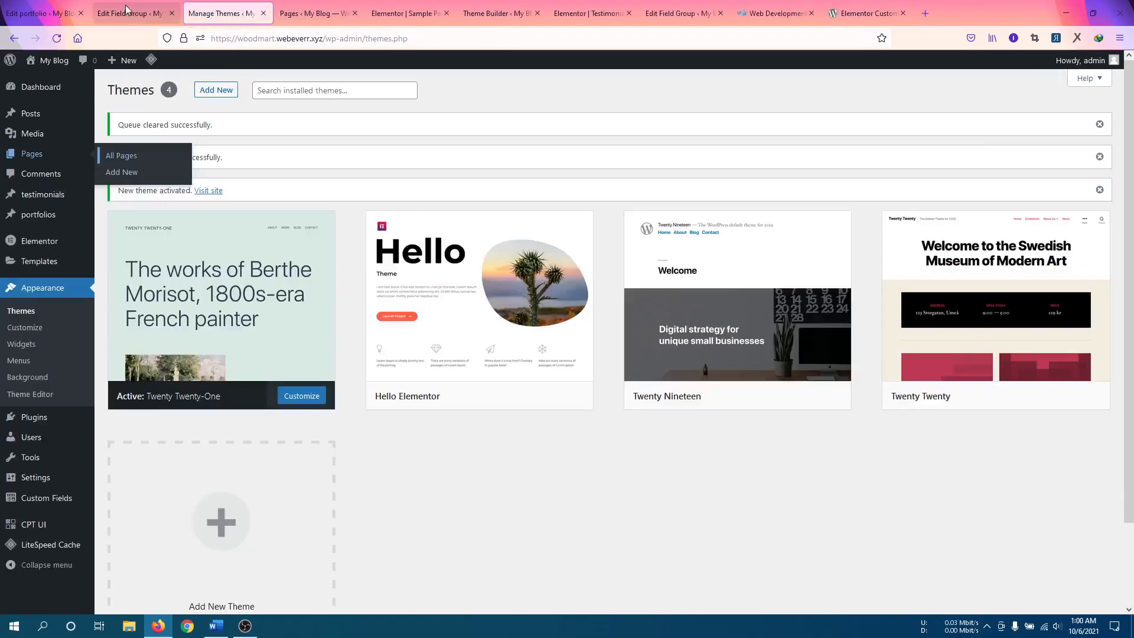
pyautogui.click(53, 13)
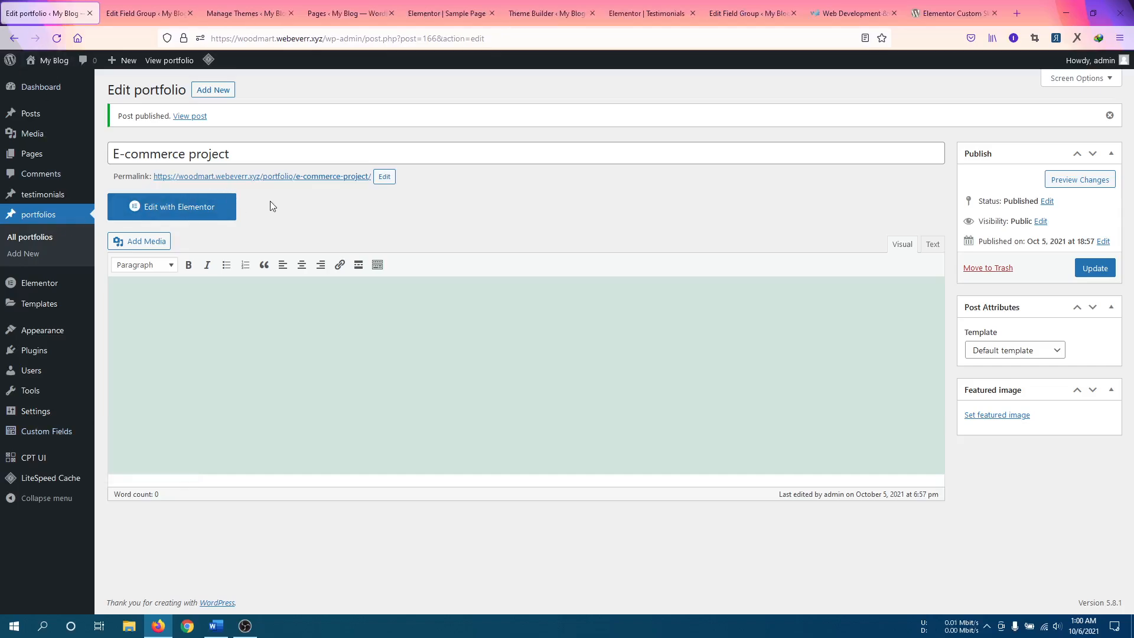
pyautogui.press('F5')
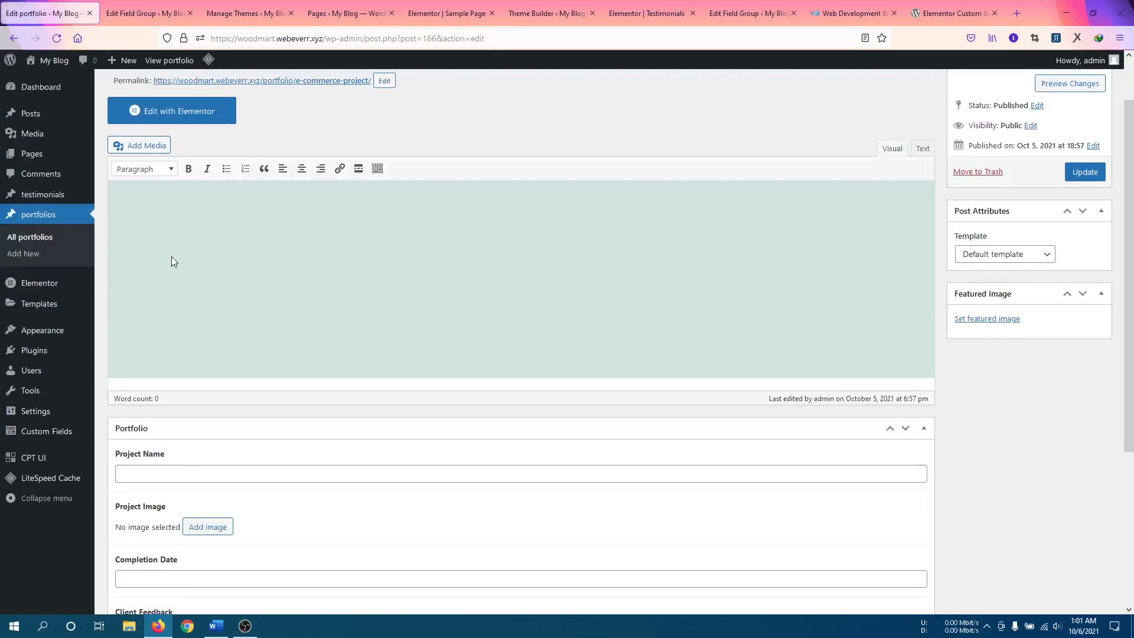
# Copy the two paragraphs under "Who we are:" on the WebEverr website's home page.
pyautogui.click(854, 13)
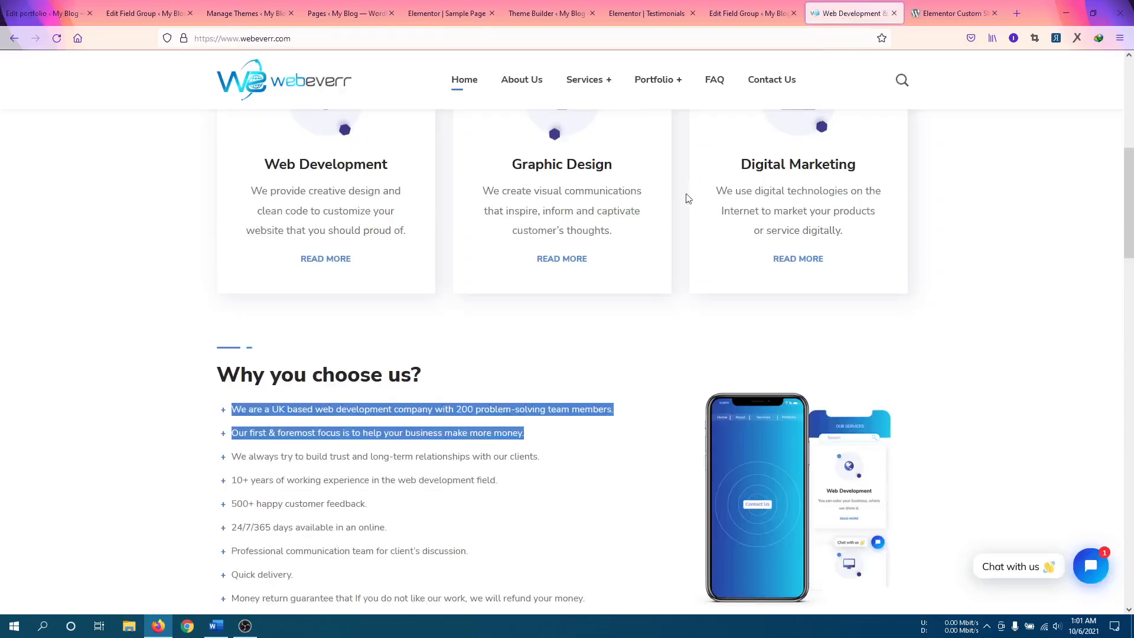
pyautogui.scroll(6, 577, 381)
pyautogui.scroll(-10, 574, 387)
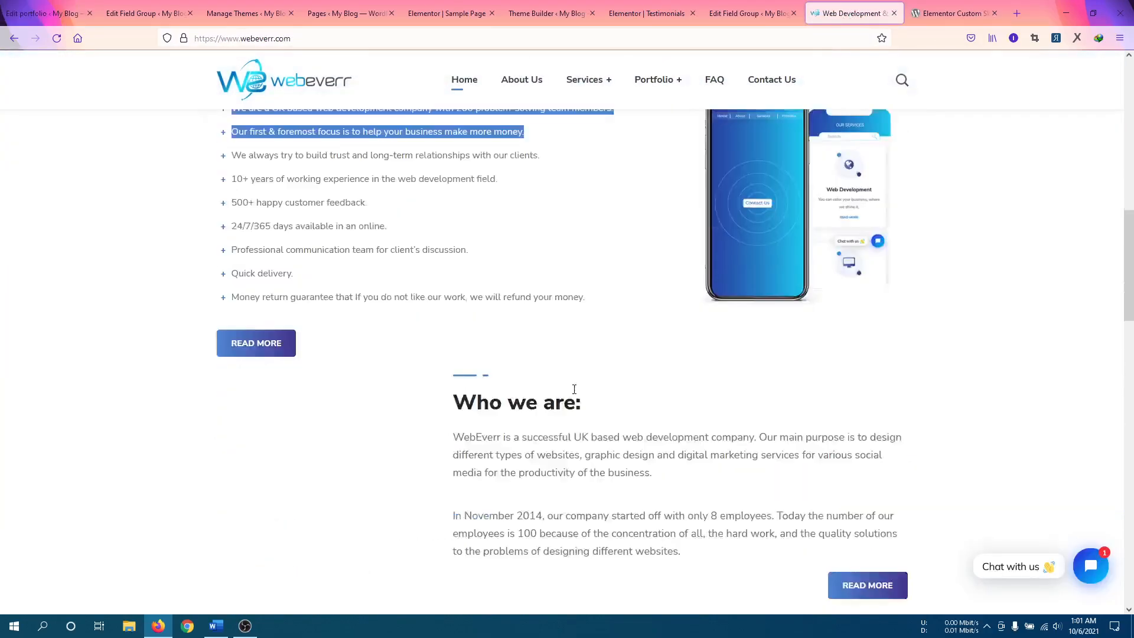
pyautogui.scroll(-6, 575, 389)
pyautogui.scroll(-7, 574, 389)
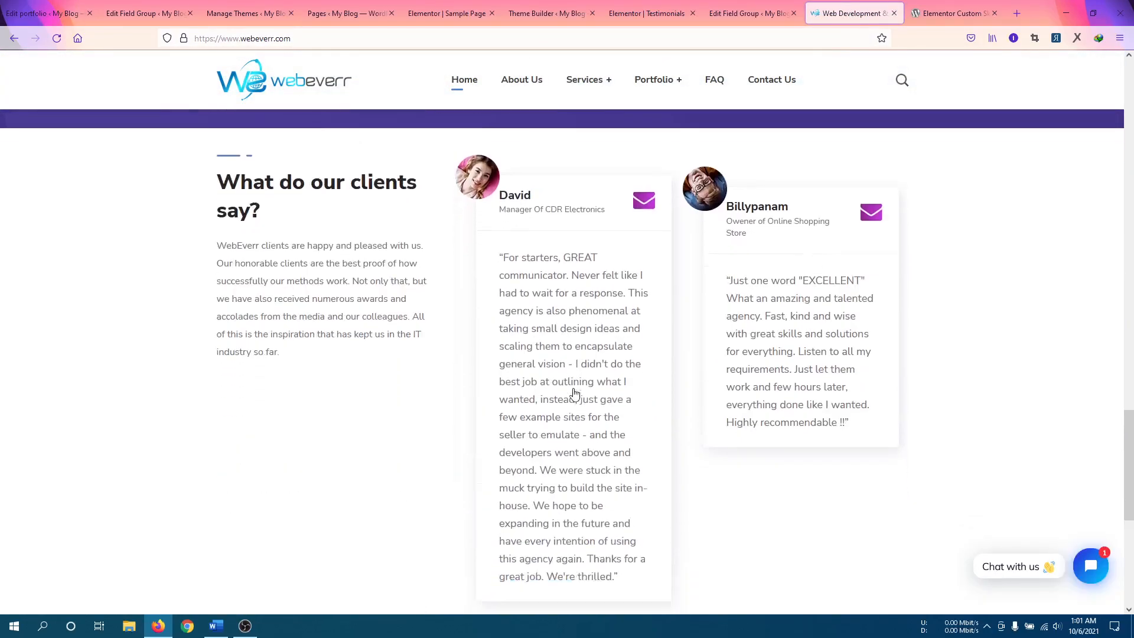
pyautogui.scroll(12, 574, 392)
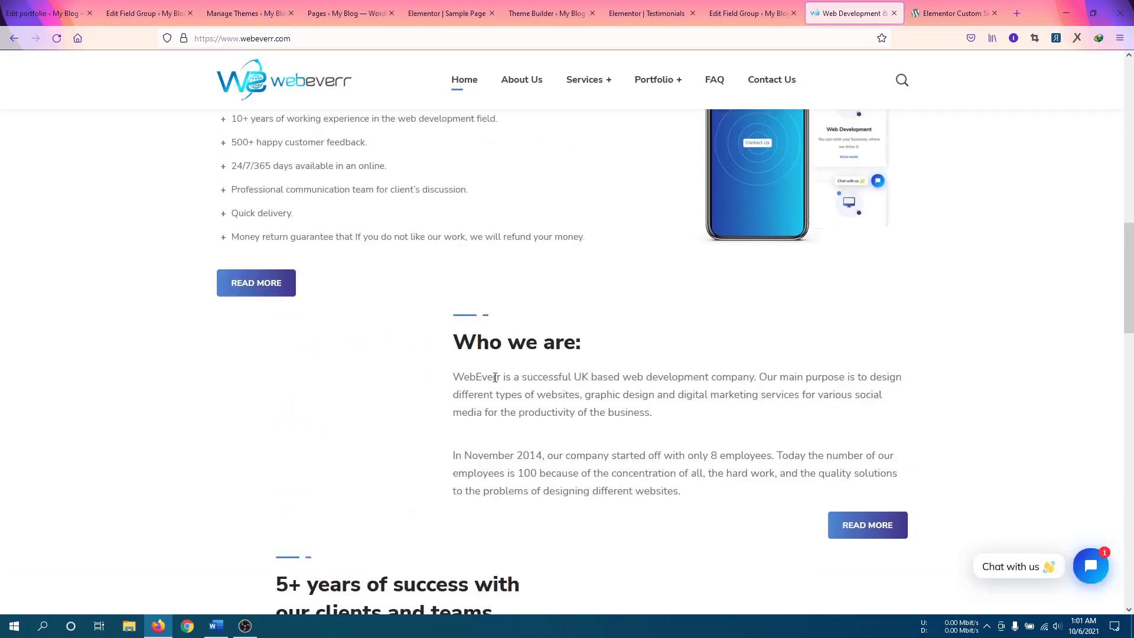
pyautogui.moveTo(454, 377); pyautogui.dragTo(687, 502)
pyautogui.hotkey('ctrl', 'c')
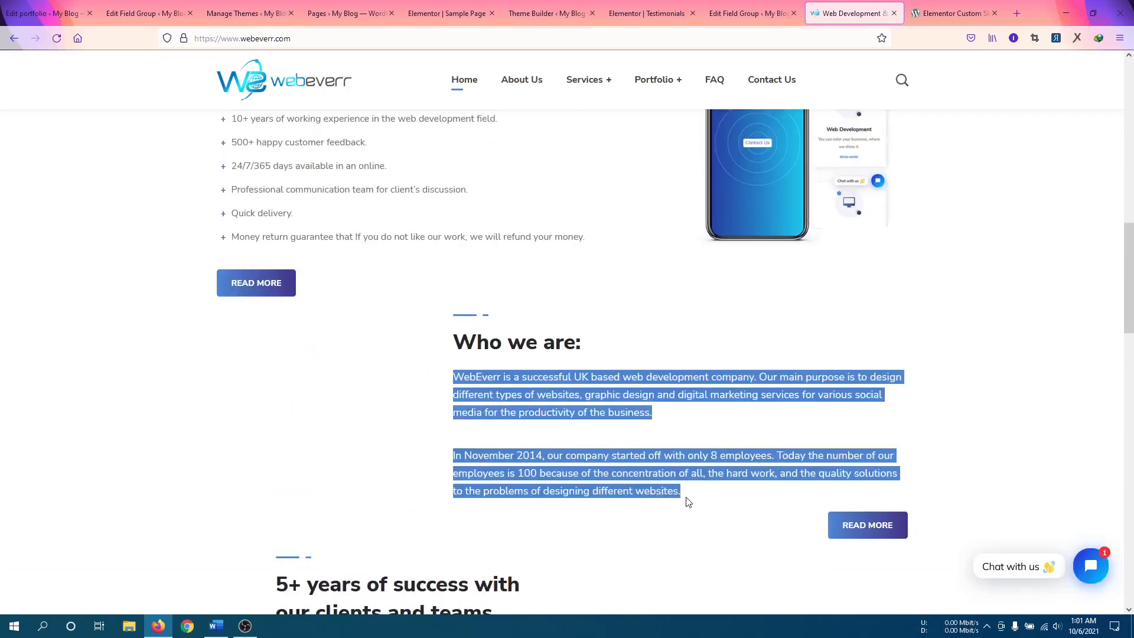
# Paste the copied paragraphs into the main content of the E-commerce project portfolio post.
pyautogui.click(127, 14)
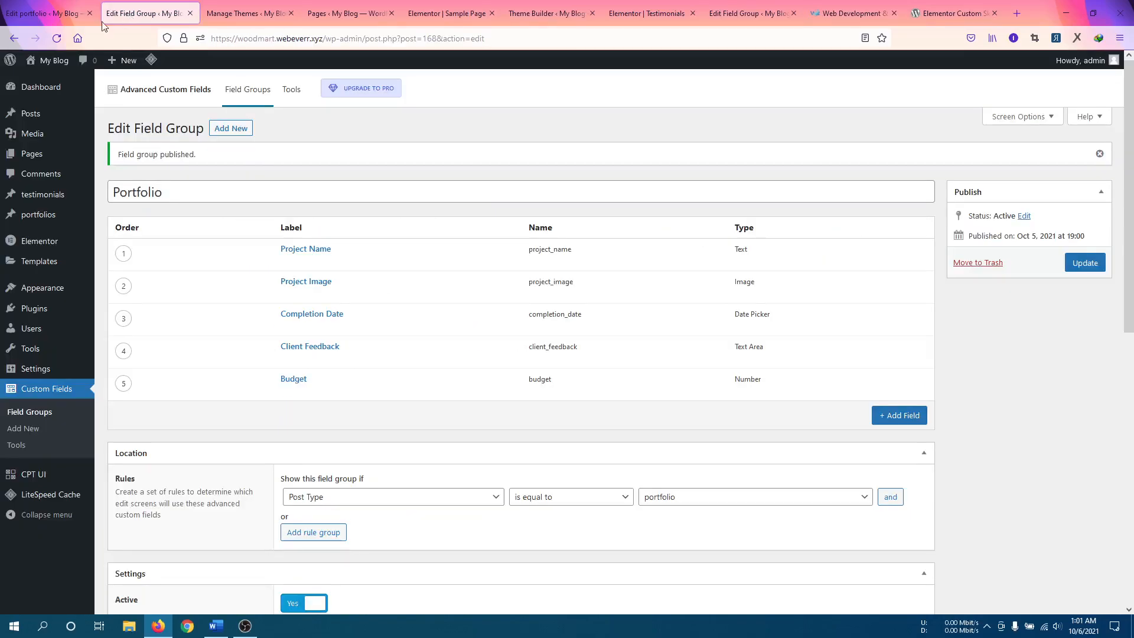
pyautogui.click(11, 6)
pyautogui.click(132, 227)
pyautogui.hotkey('ctrl', 'v')
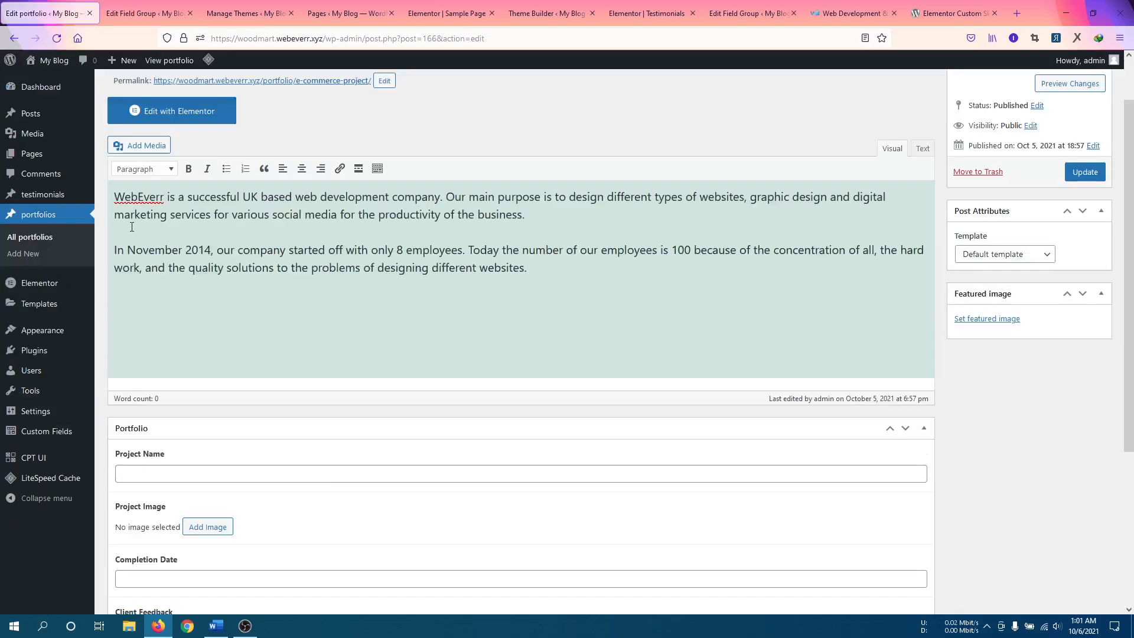
# Enter "Digital At Galery" as the project name and open the file chooser to upload a project image.
pyautogui.scroll(-2, 703, 342)
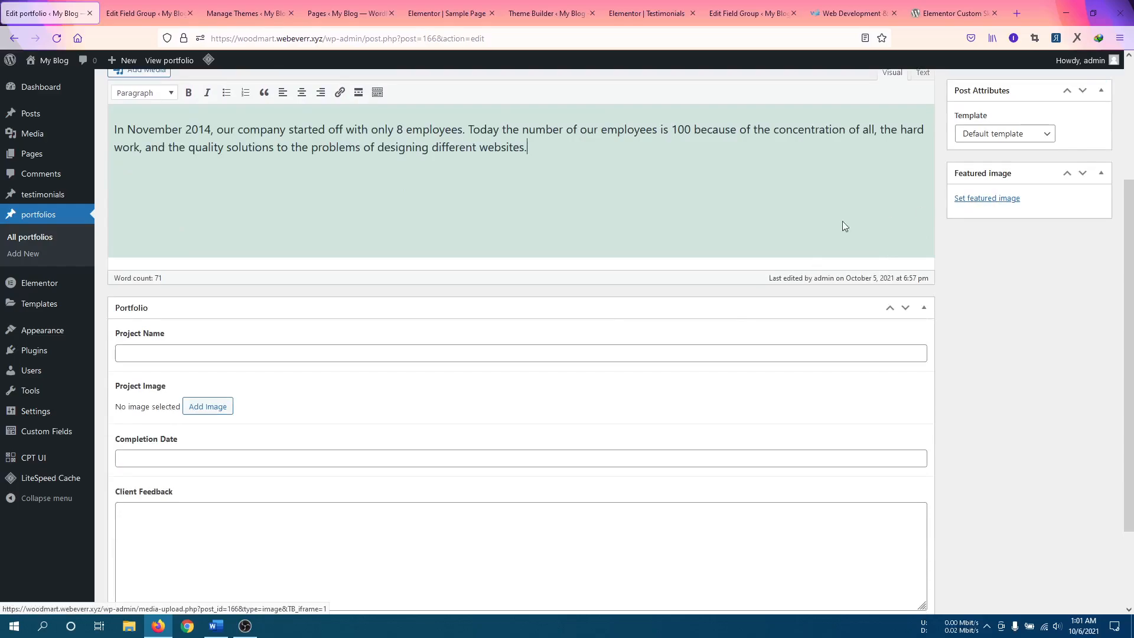
pyautogui.click(227, 348)
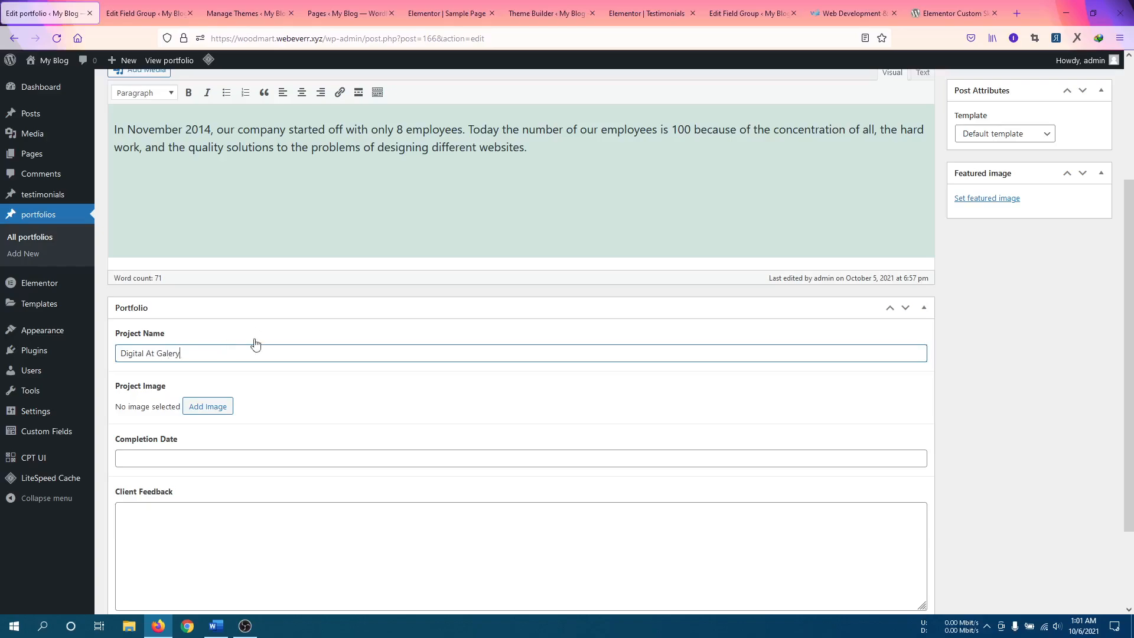
pyautogui.click(210, 409)
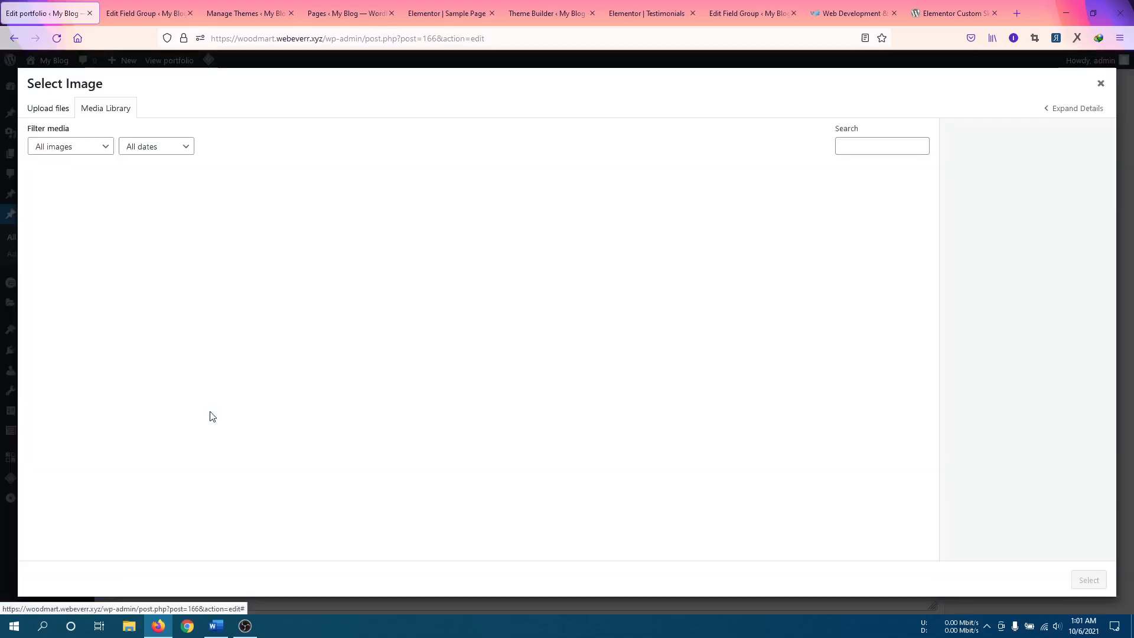
pyautogui.click(68, 114)
pyautogui.click(600, 313)
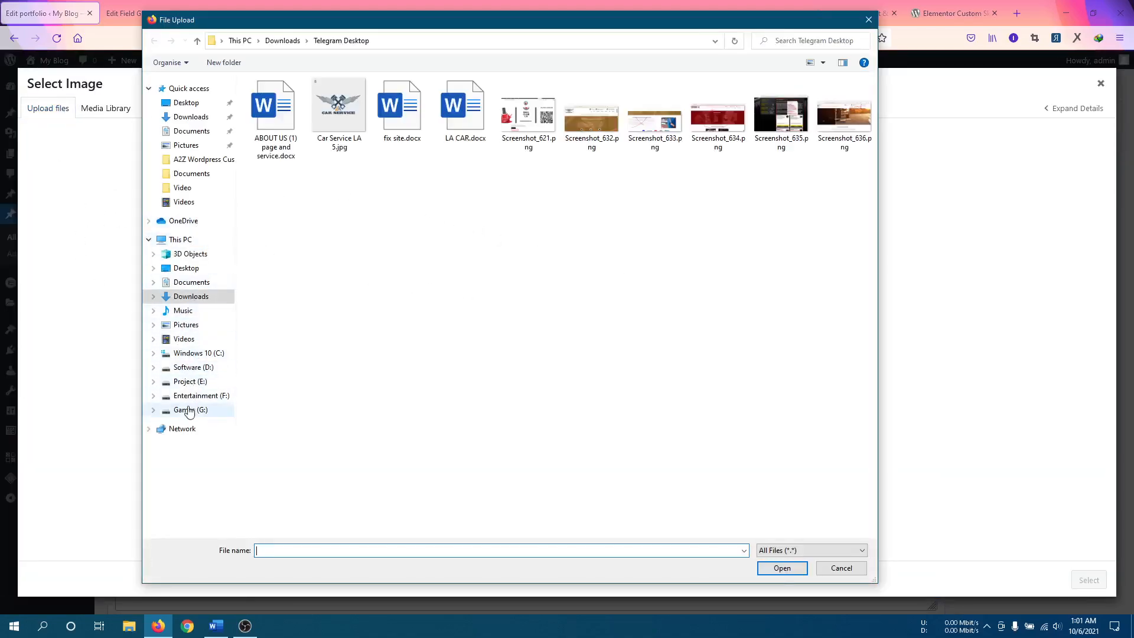
# Browse to the portfolio folder on the Project (E:) drive.
pyautogui.click(195, 395)
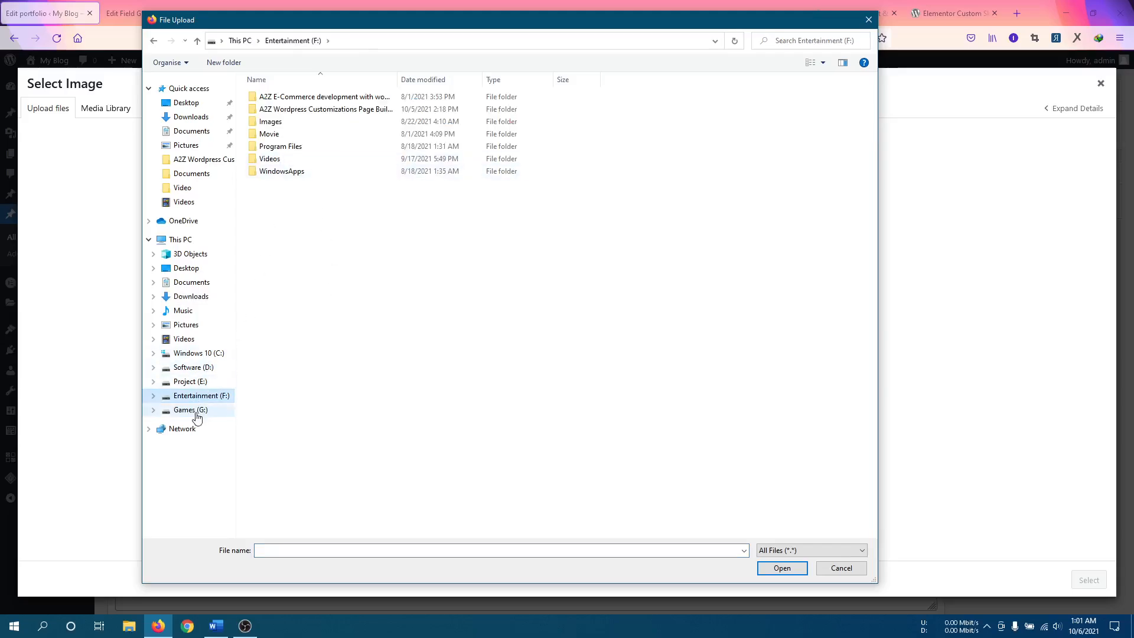
pyautogui.click(195, 410)
pyautogui.click(198, 396)
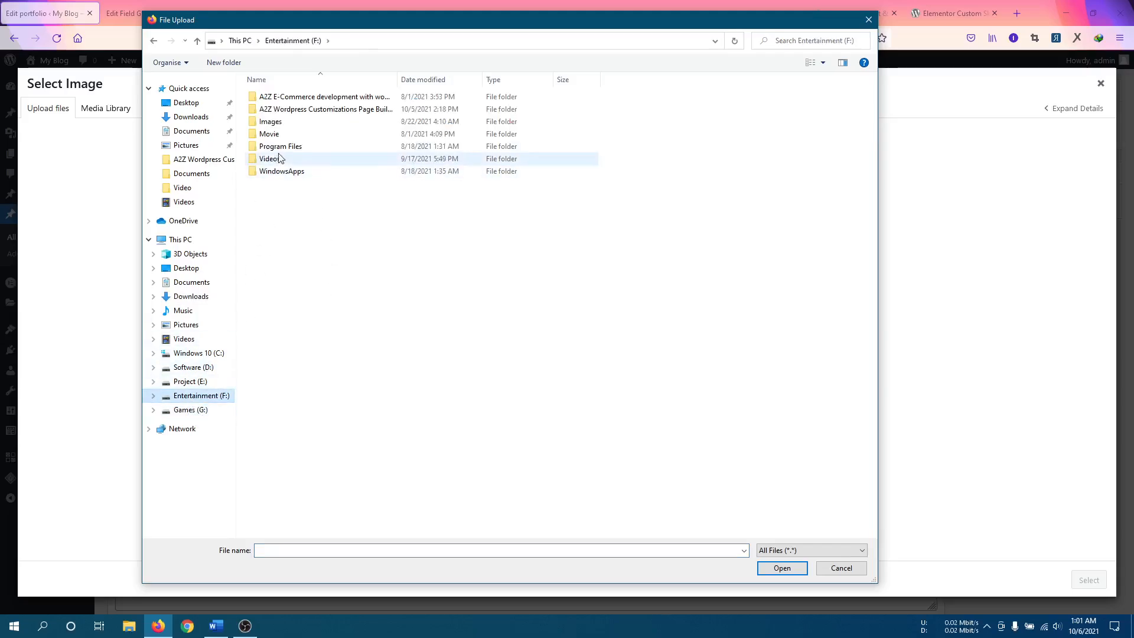
pyautogui.click(196, 383)
pyautogui.click(286, 221)
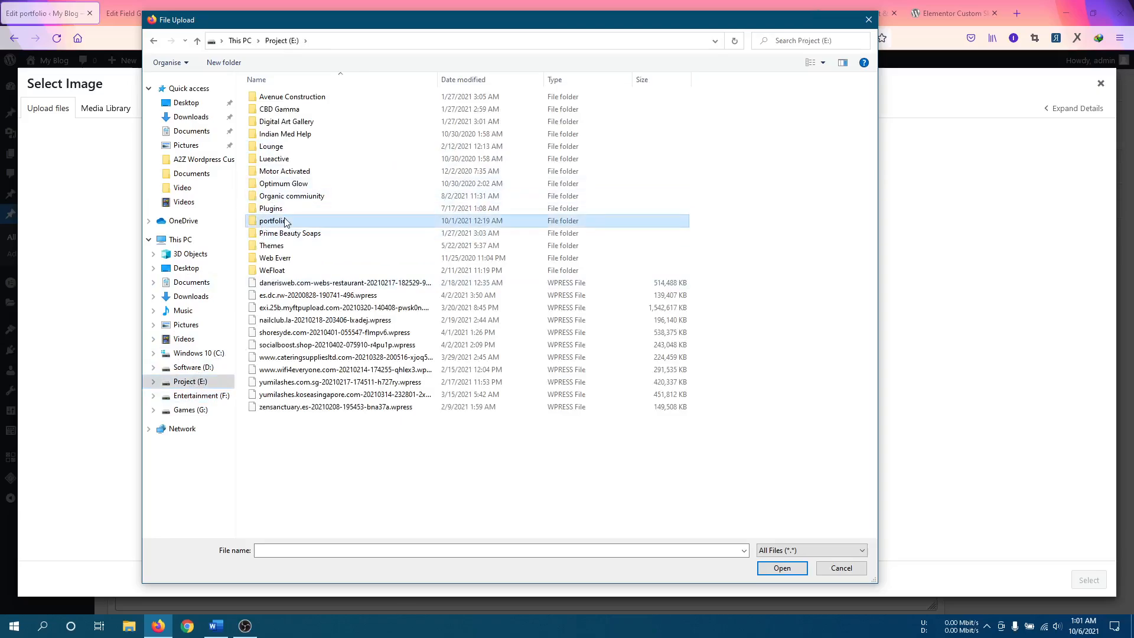
pyautogui.doubleClick(286, 221)
# Upload "Screenshot_2021-01-27 Home - Digital Art Gallery - Copy.jpg" and set it as the Project Image.
pyautogui.click(341, 214)
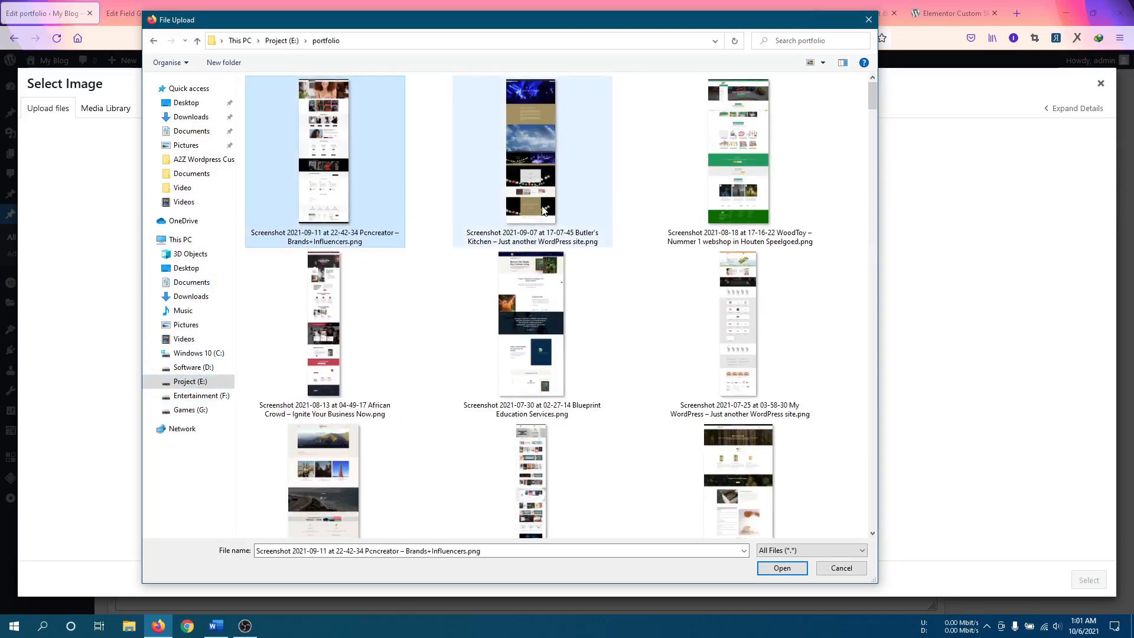
pyautogui.click(340, 343)
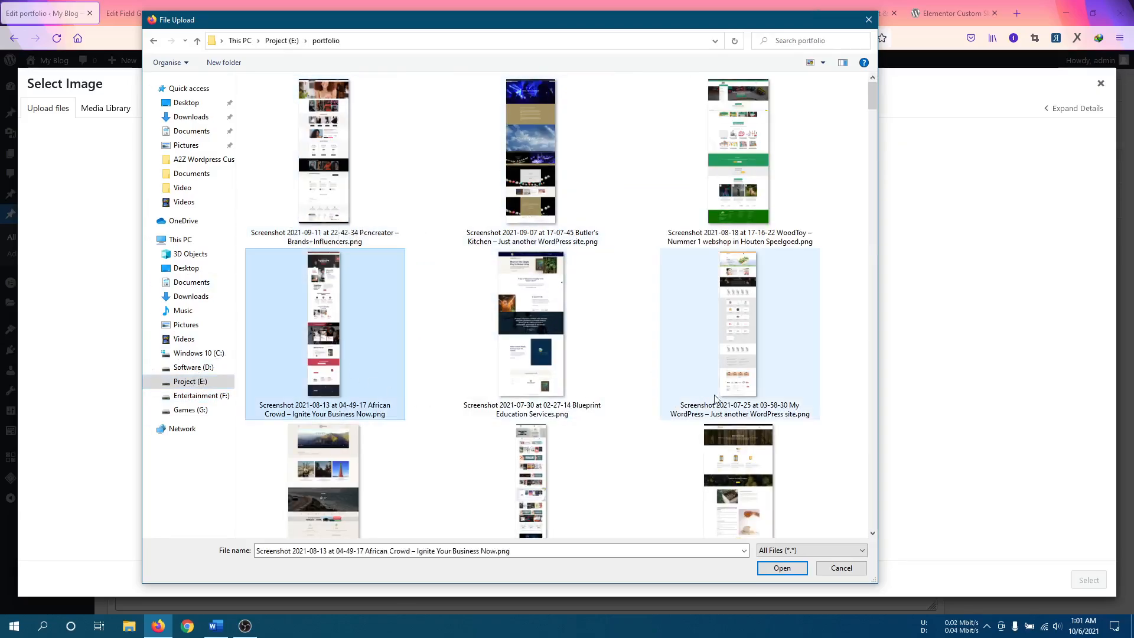
pyautogui.scroll(-6, 655, 373)
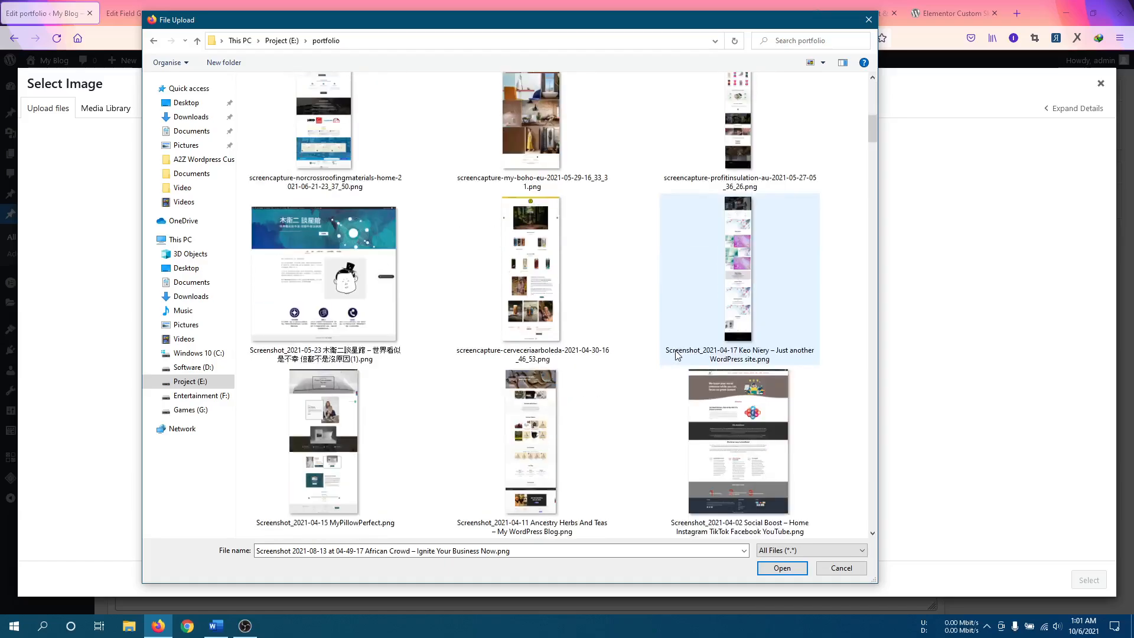
pyautogui.scroll(-10, 677, 355)
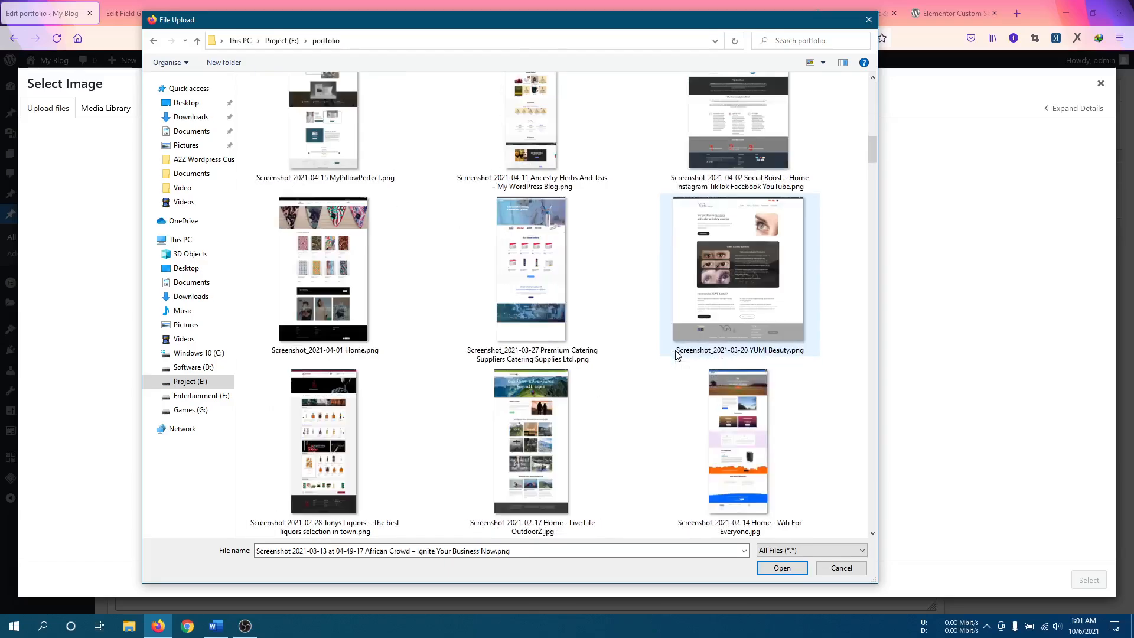
pyautogui.scroll(-5, 678, 355)
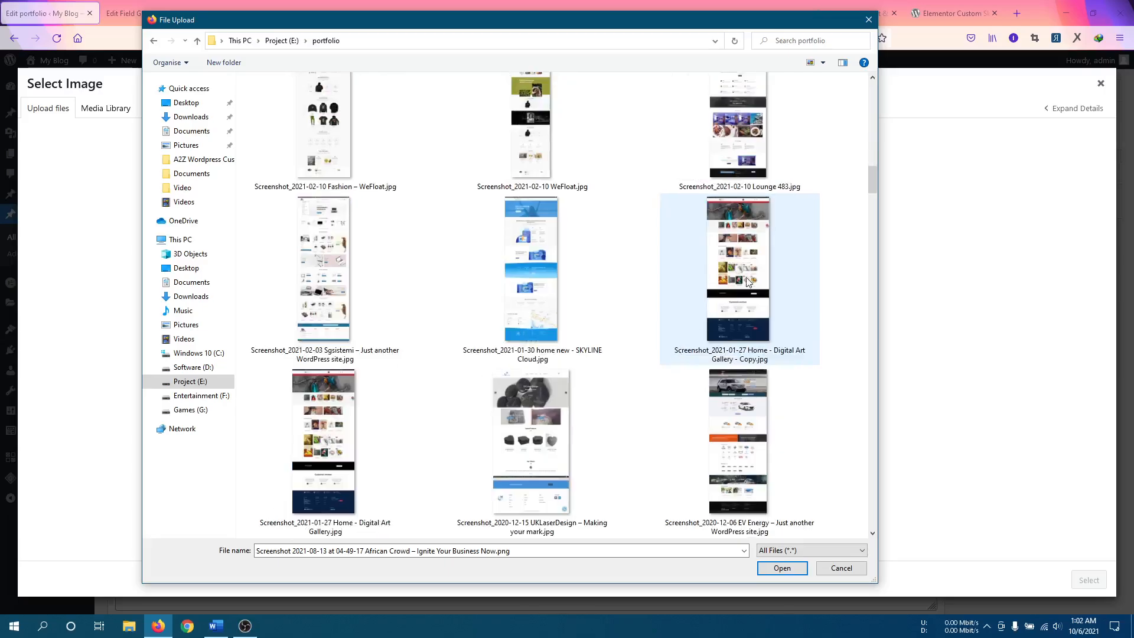
pyautogui.click(747, 282)
pyautogui.click(778, 571)
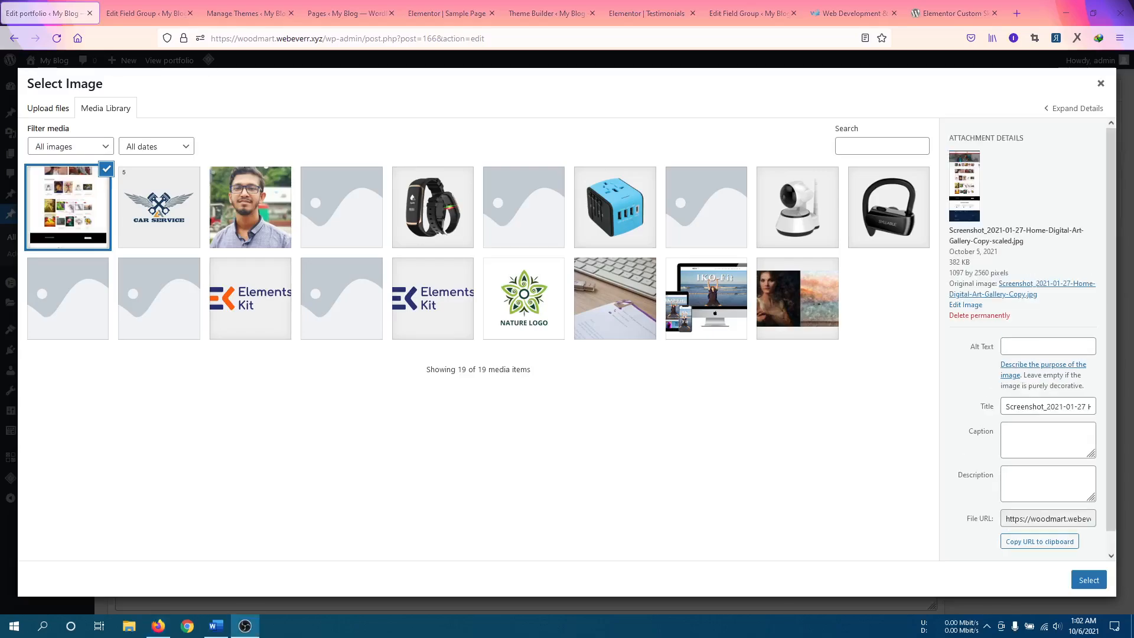
pyautogui.click(1089, 580)
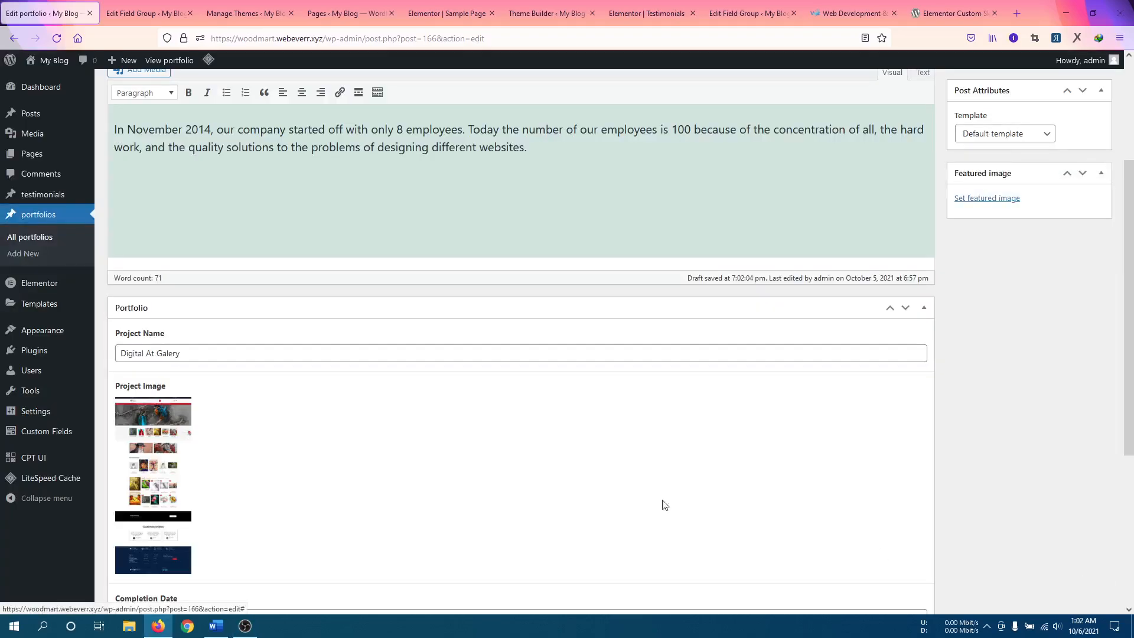
# Set the Completion Date to 10 July 2021.
pyautogui.scroll(-5, 406, 447)
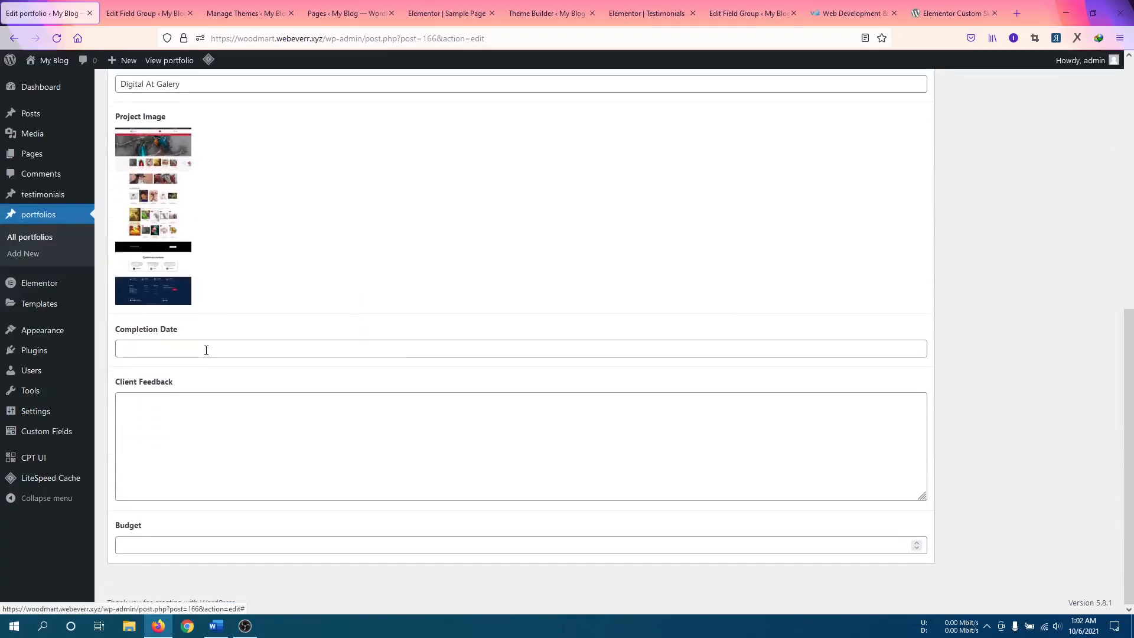
pyautogui.click(206, 349)
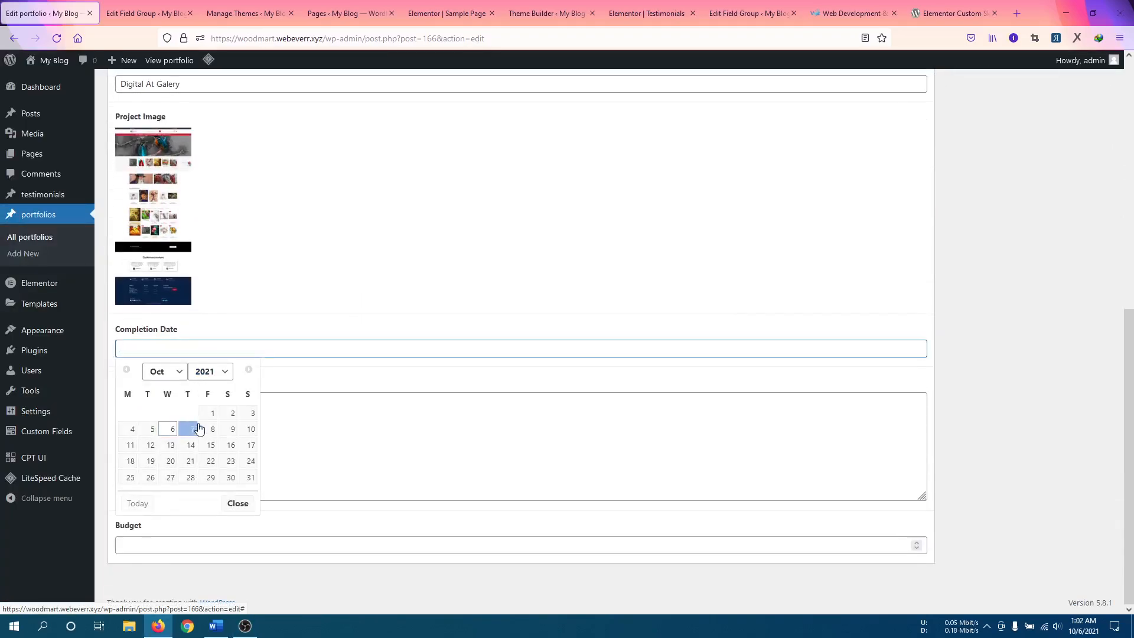
pyautogui.click(158, 372)
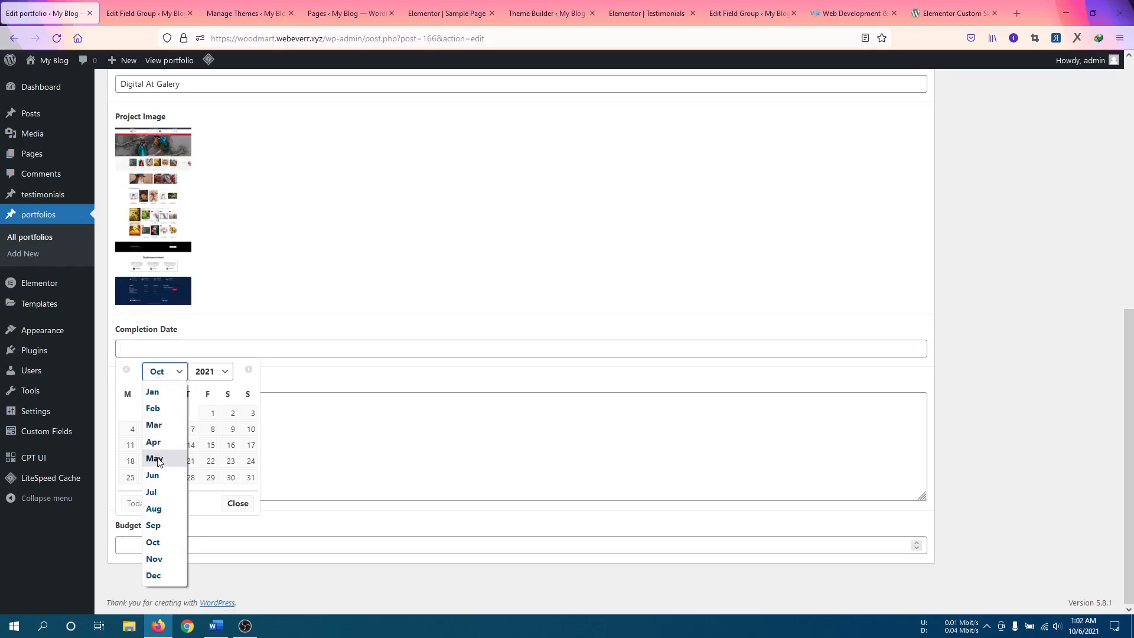
pyautogui.click(155, 492)
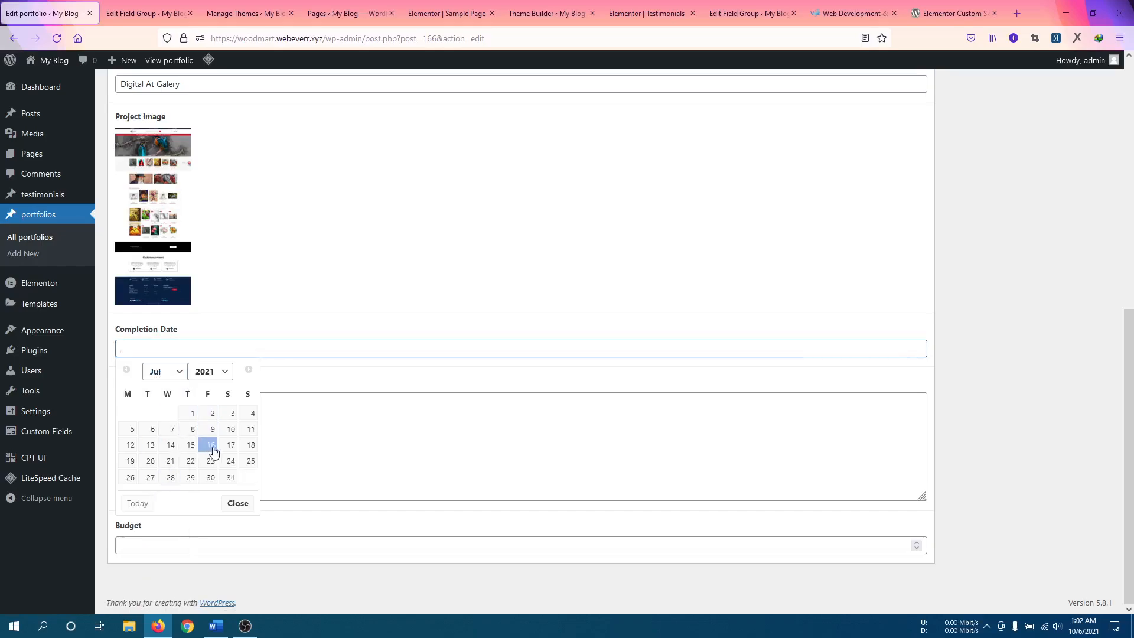
pyautogui.click(231, 433)
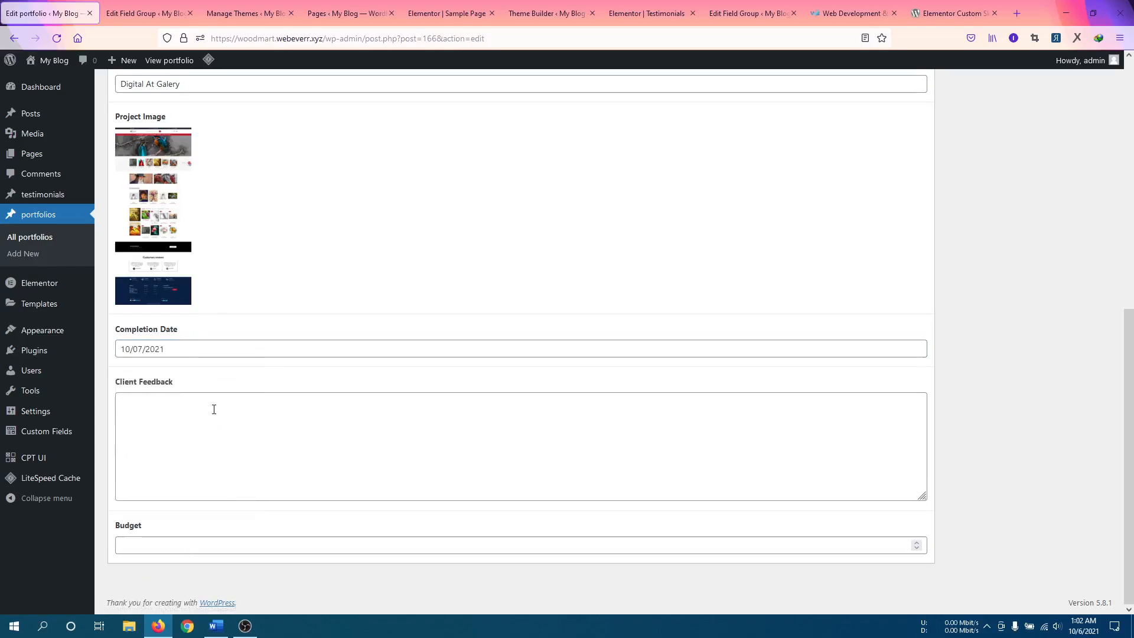
# Copy "Create a new Elementor Template and select the Loop style;" from the Elementor Custom Skin plugin page's FAQ into Client Feedback.
pyautogui.click(214, 410)
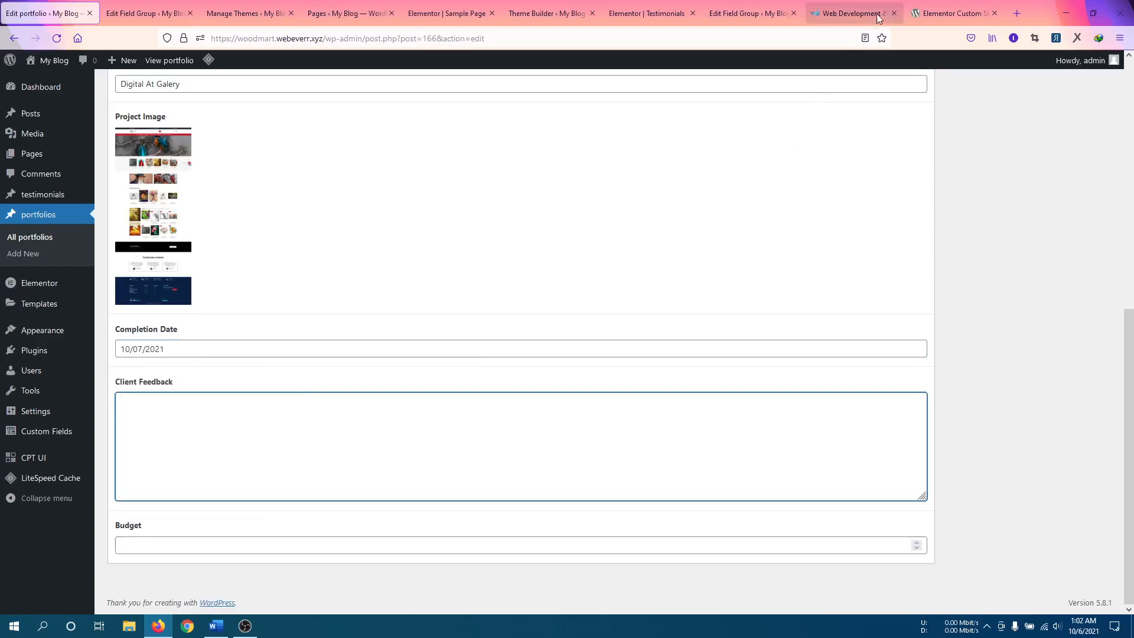
pyautogui.click(951, 13)
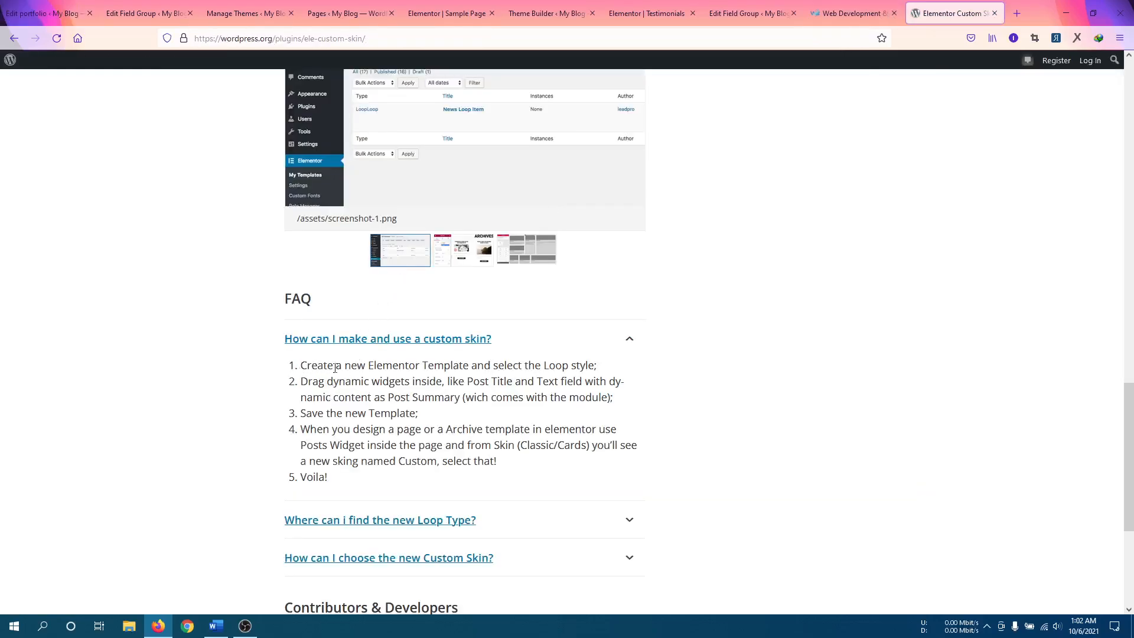
pyautogui.moveTo(304, 365); pyautogui.dragTo(603, 368)
pyautogui.hotkey('ctrl', 'c')
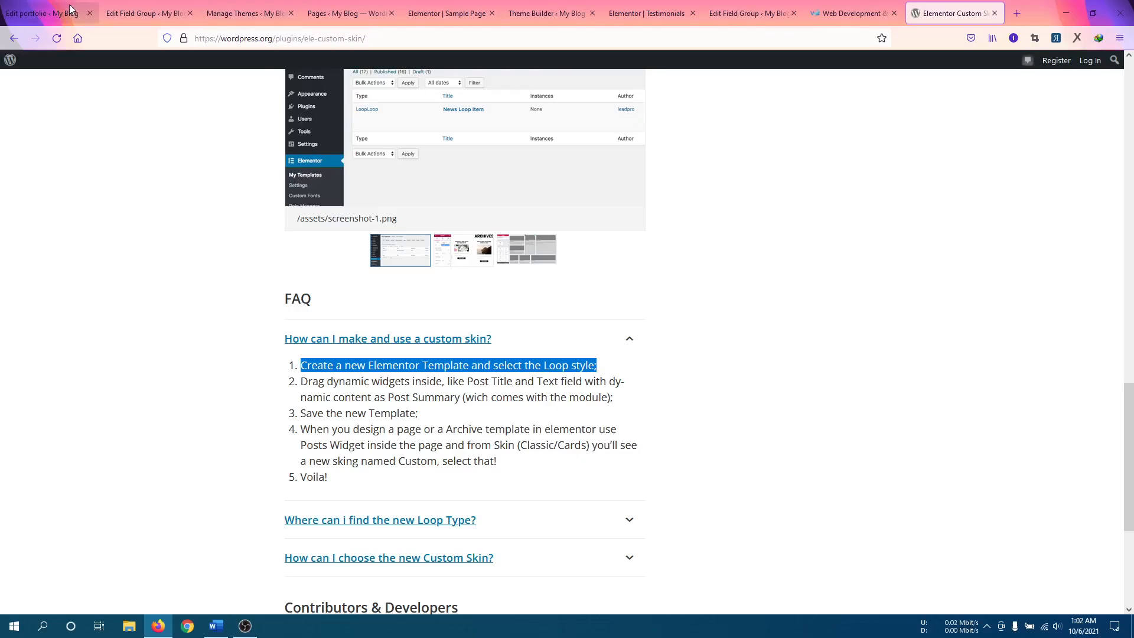
pyautogui.click(47, 13)
pyautogui.hotkey('ctrl', 'v')
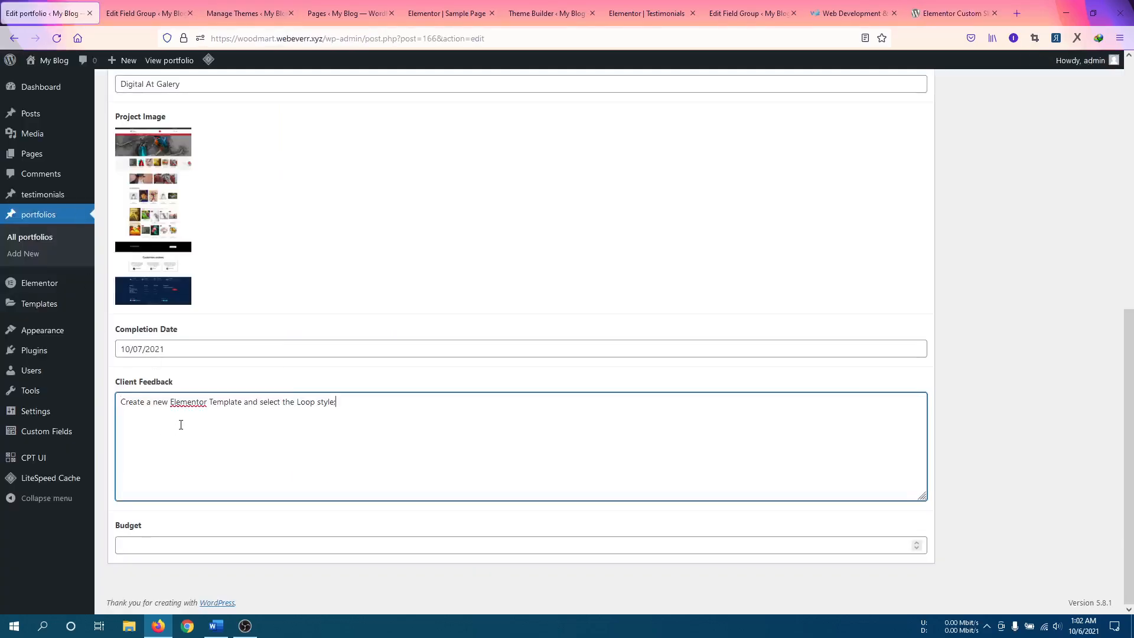
# Enter 1500$ as the Budget and try to update the portfolio post.
pyautogui.click(166, 541)
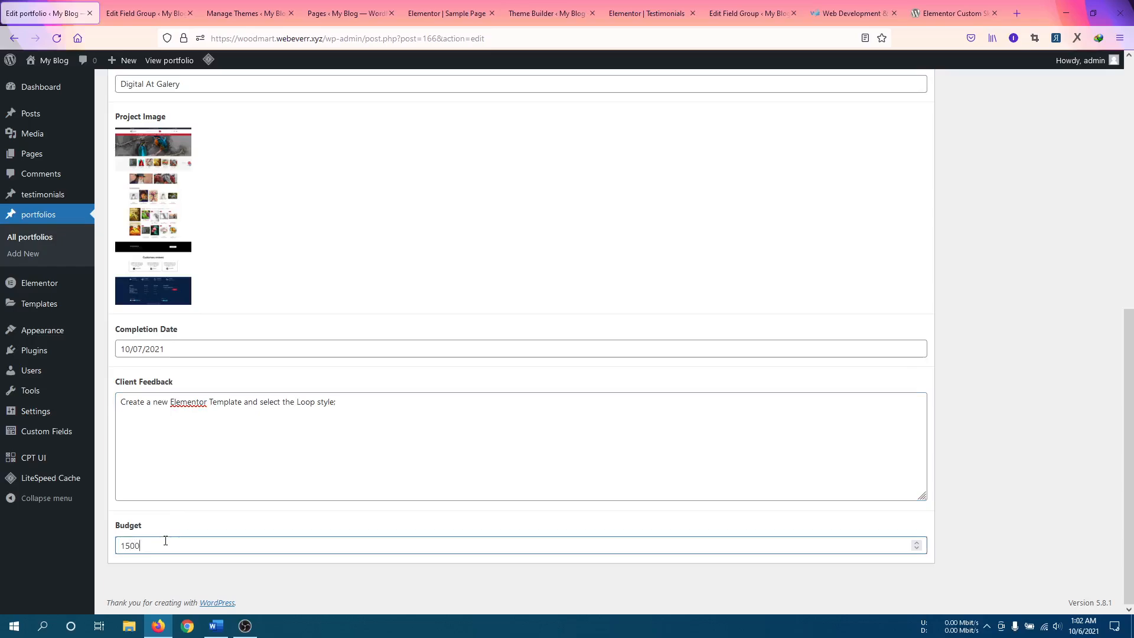
pyautogui.click(968, 485)
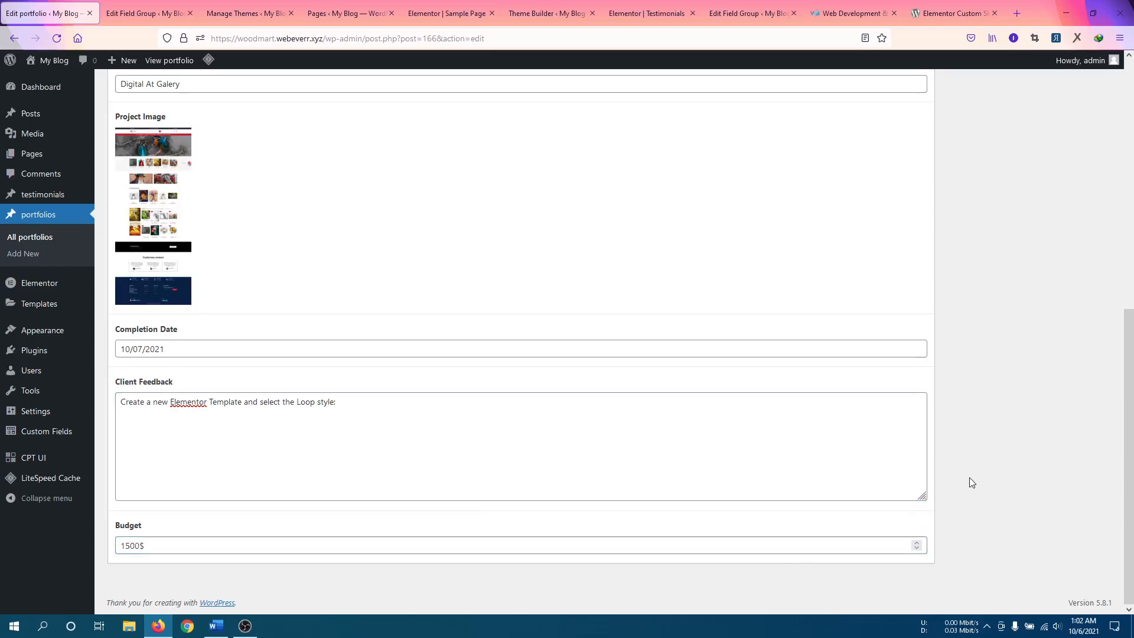
pyautogui.scroll(7, 881, 532)
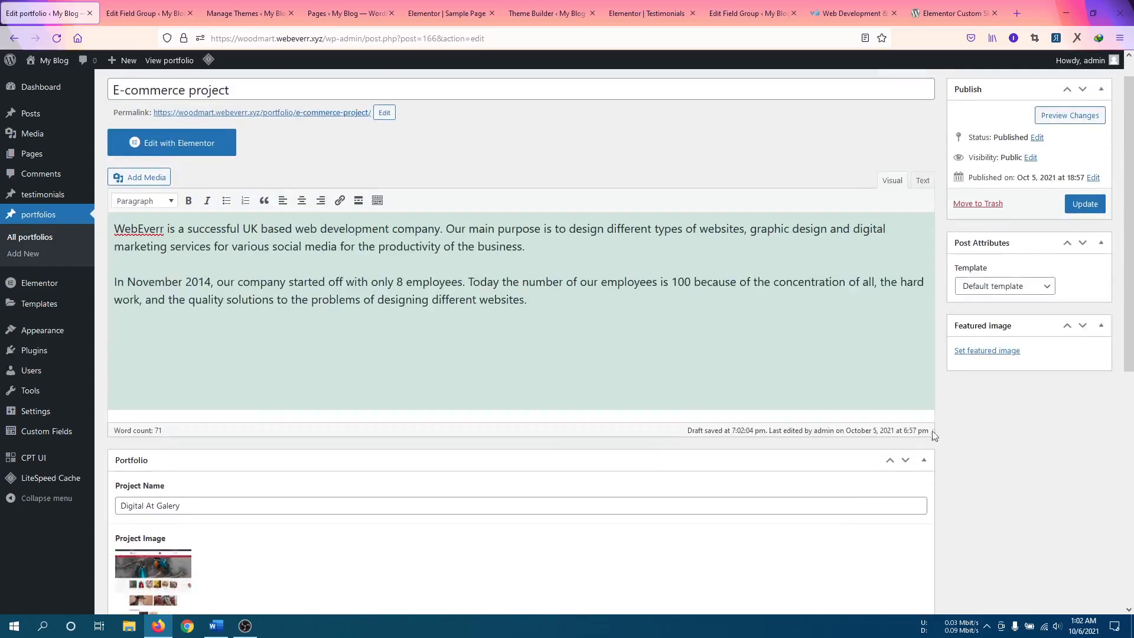
pyautogui.click(1084, 204)
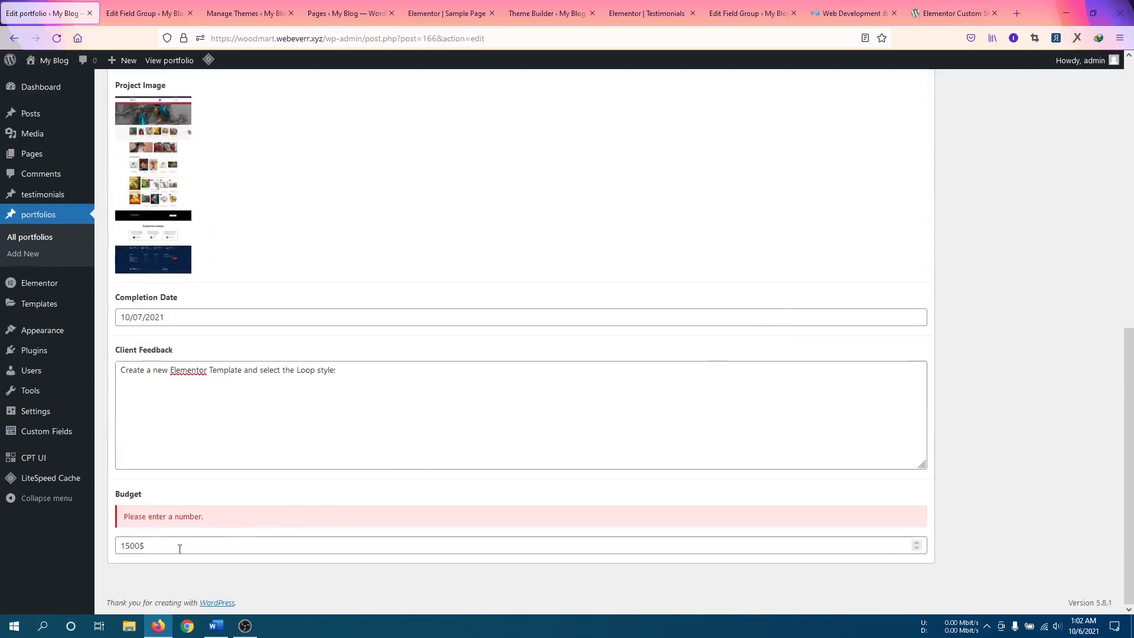
# Remove the dollar sign so the Budget is 1500, and update the portfolio post.
pyautogui.click(179, 549)
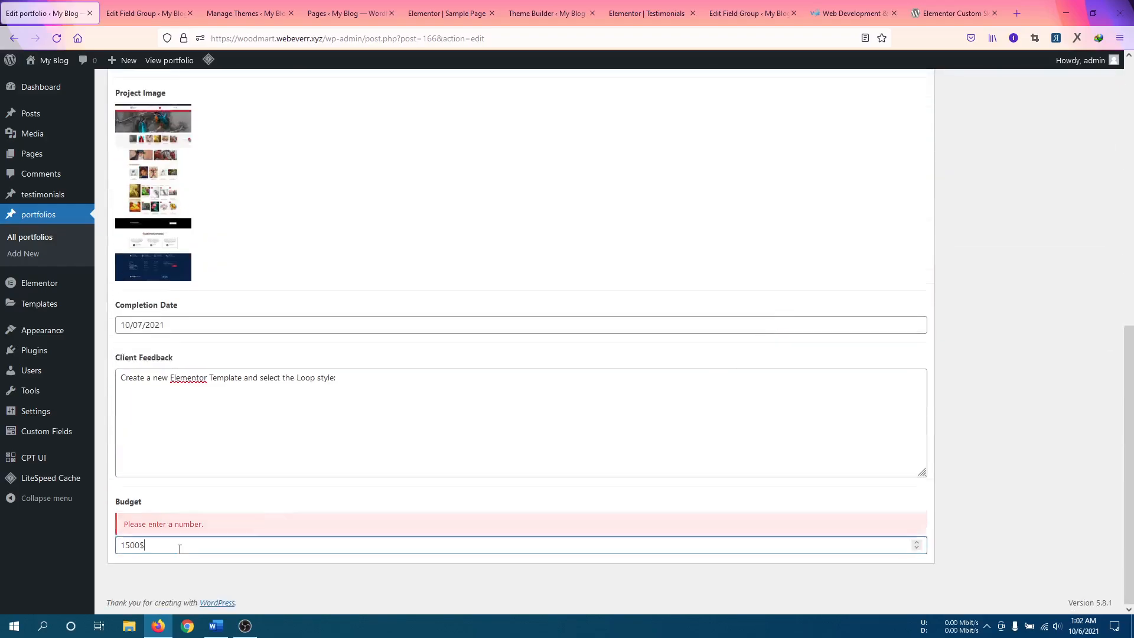
pyautogui.press('BackSpace')
pyautogui.scroll(7, 992, 404)
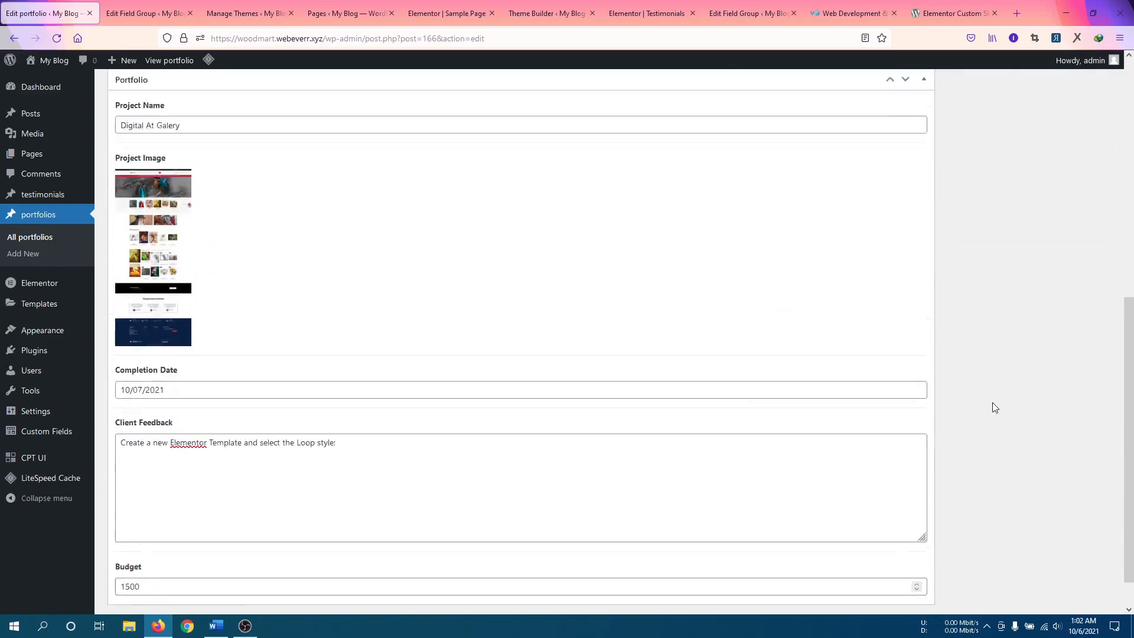
pyautogui.click(1074, 207)
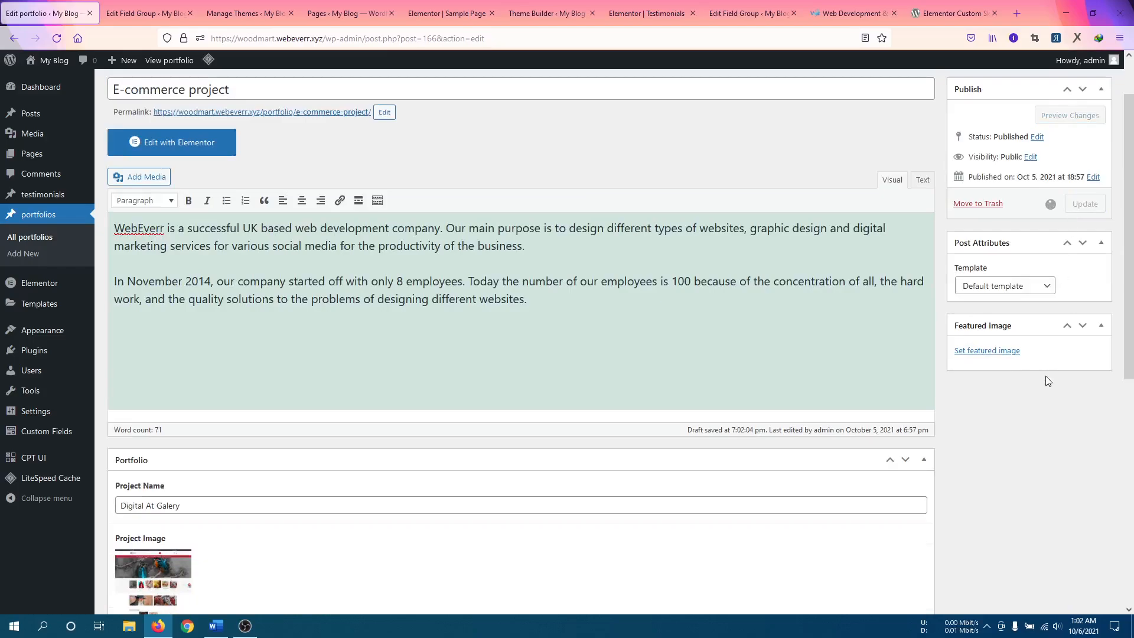
pyautogui.scroll(-2, 1048, 382)
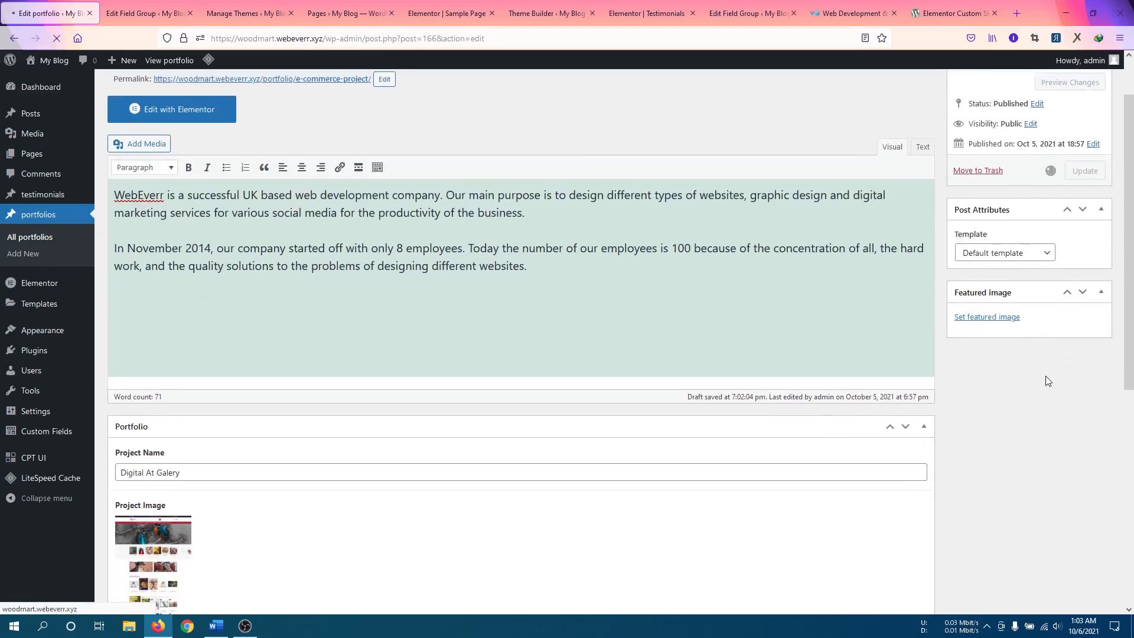
pyautogui.scroll(3, 360, 232)
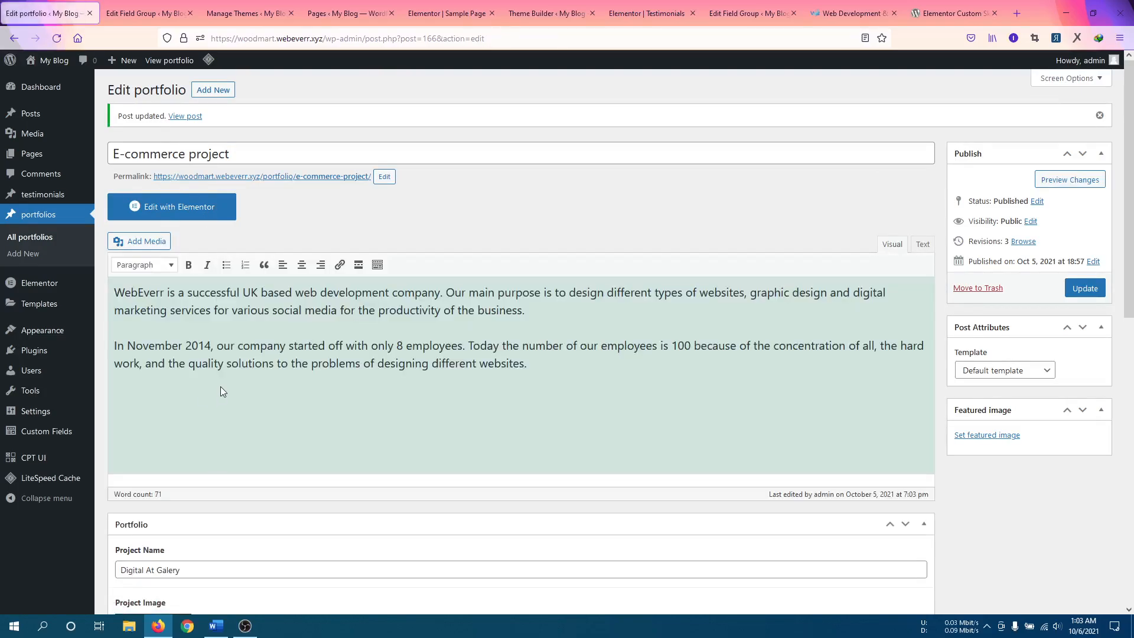
# Review the saved Portfolio field values on the post, and switch to the Portfolio field group's edit page.
pyautogui.scroll(-2, 220, 388)
pyautogui.scroll(-1, 220, 390)
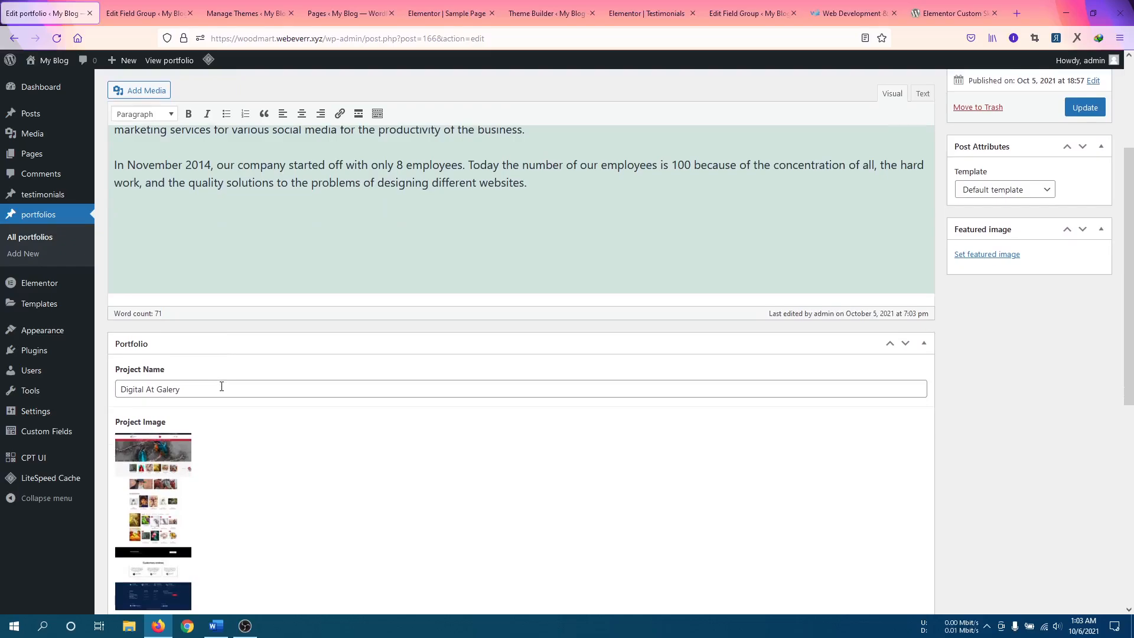
pyautogui.scroll(-3, 221, 388)
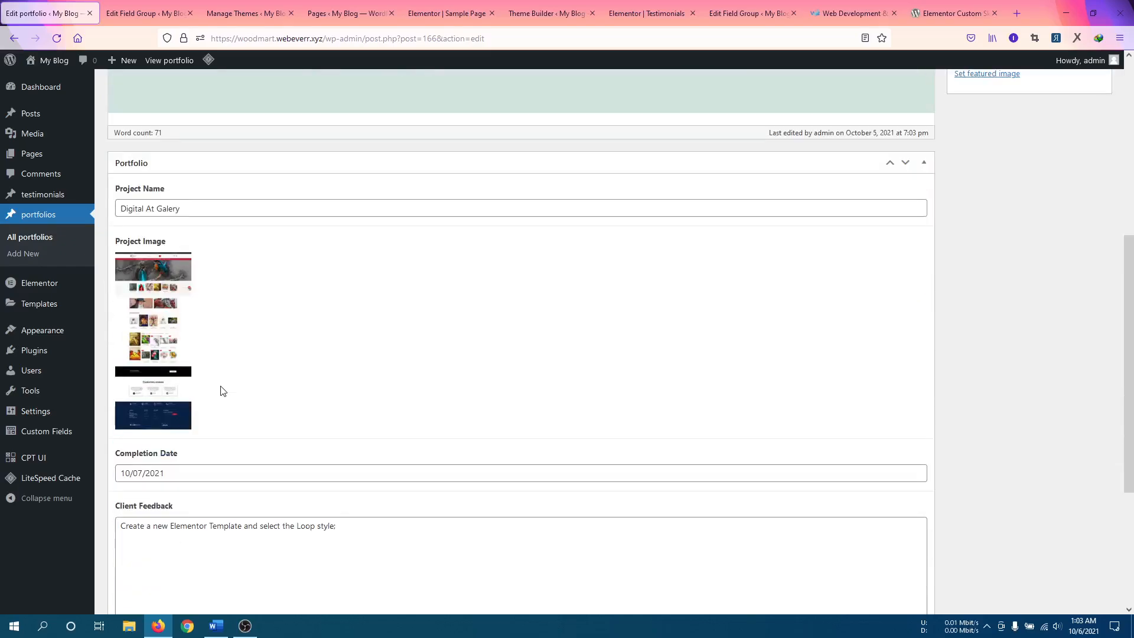
pyautogui.click(127, 13)
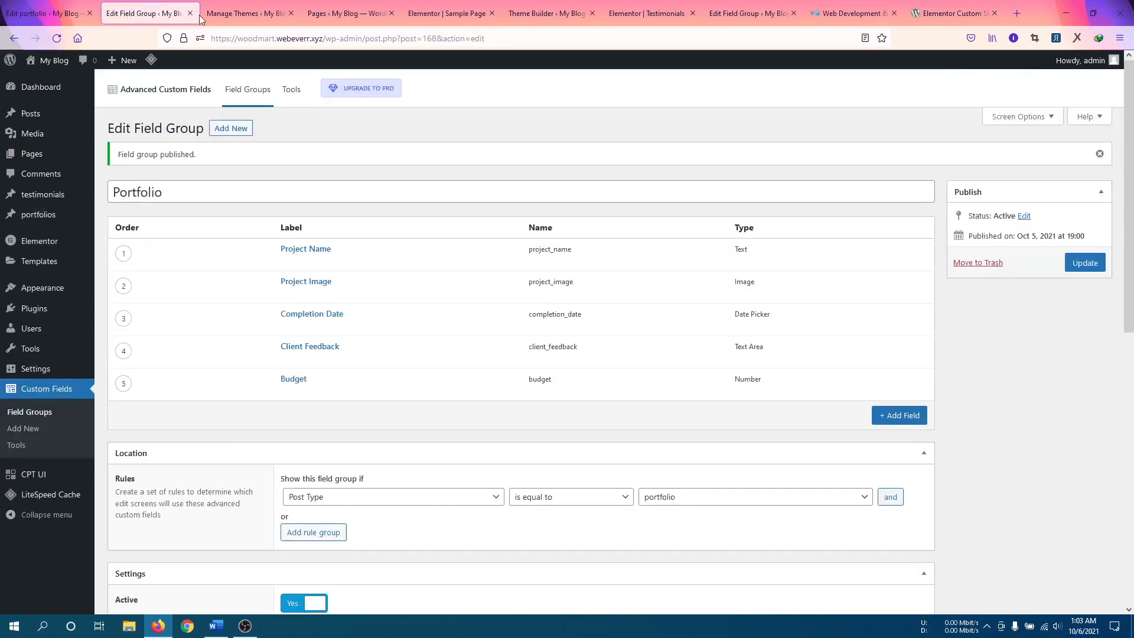
# Close the browser tabs for the Sample Page editor, Testimonials loop editor, Testimonial Fields group, Web Development site and Elementor Custom Skin page.
pyautogui.click(220, 19)
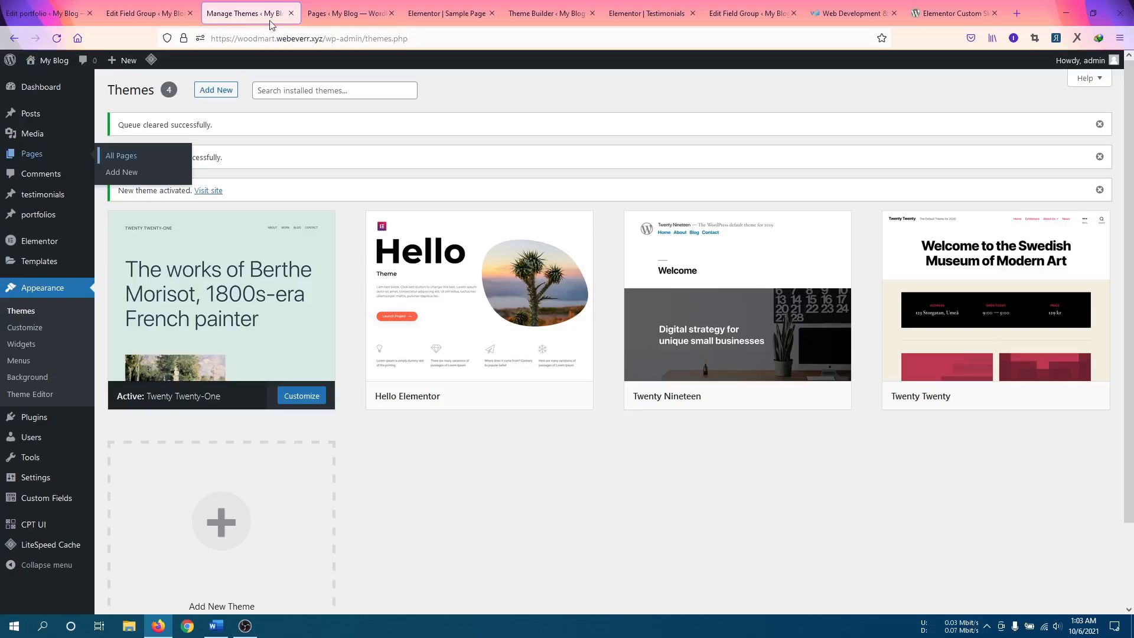
pyautogui.click(316, 17)
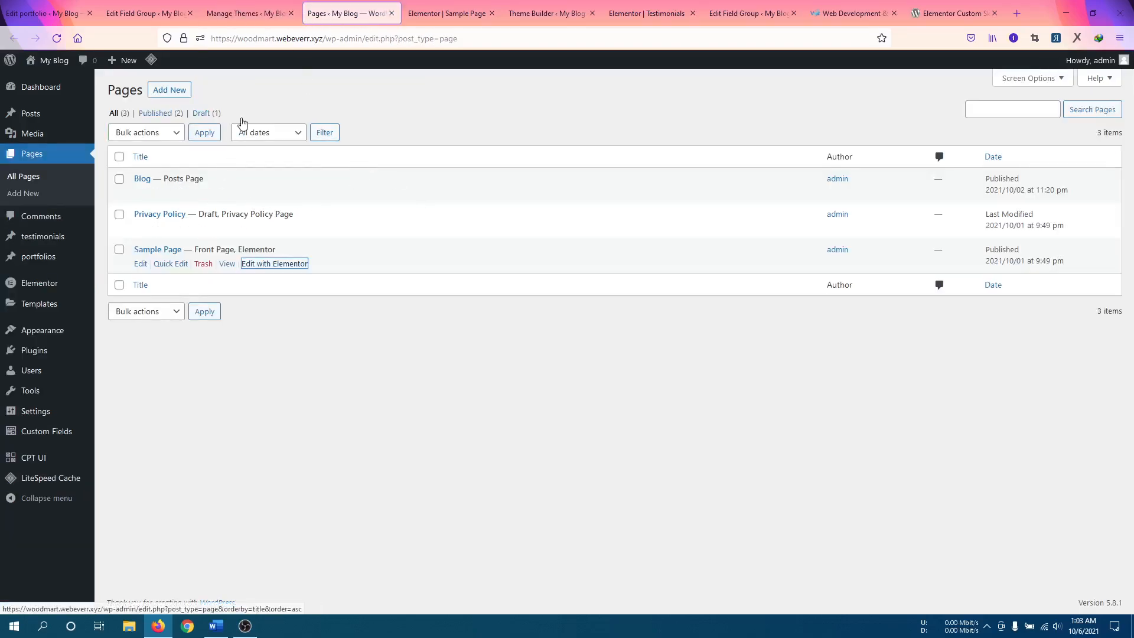
pyautogui.click(260, 13)
pyautogui.click(448, 13)
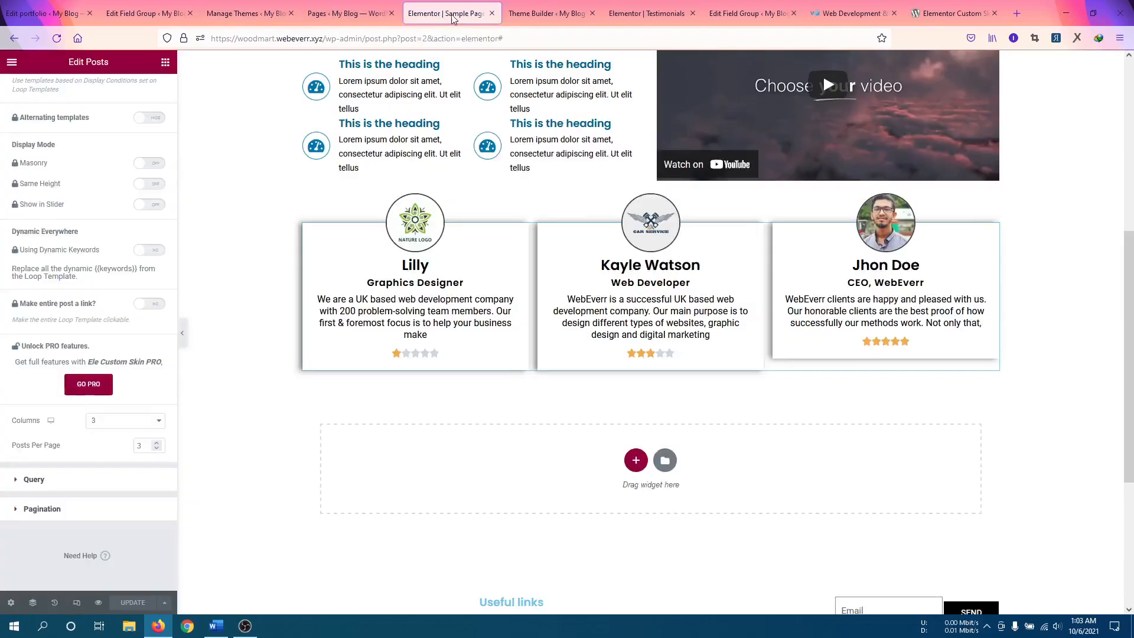
pyautogui.click(491, 13)
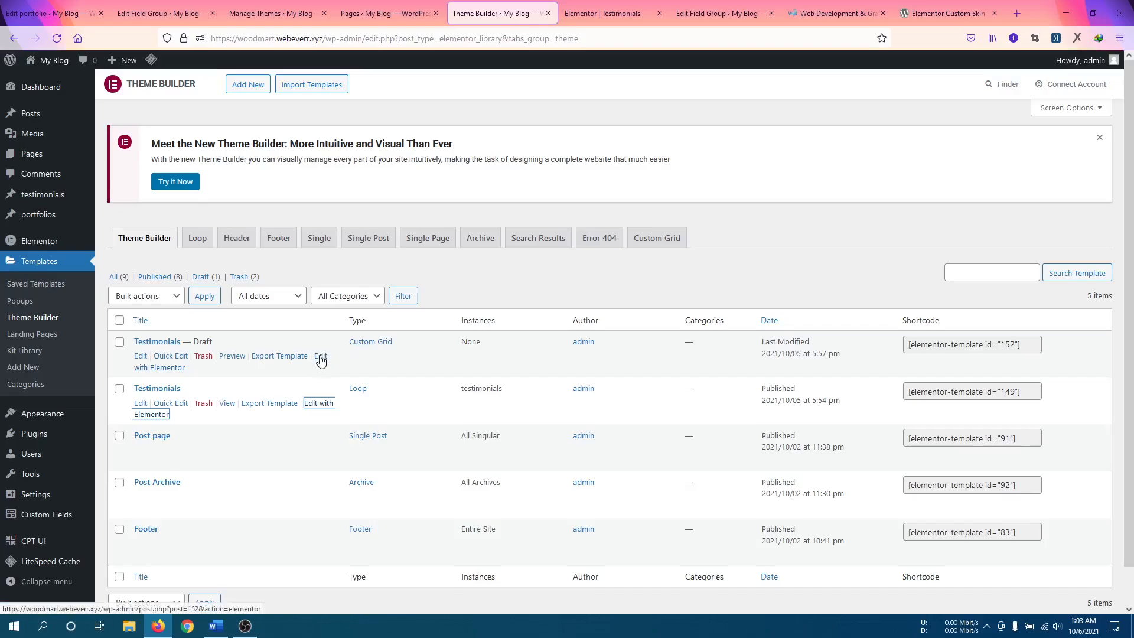
pyautogui.click(624, 8)
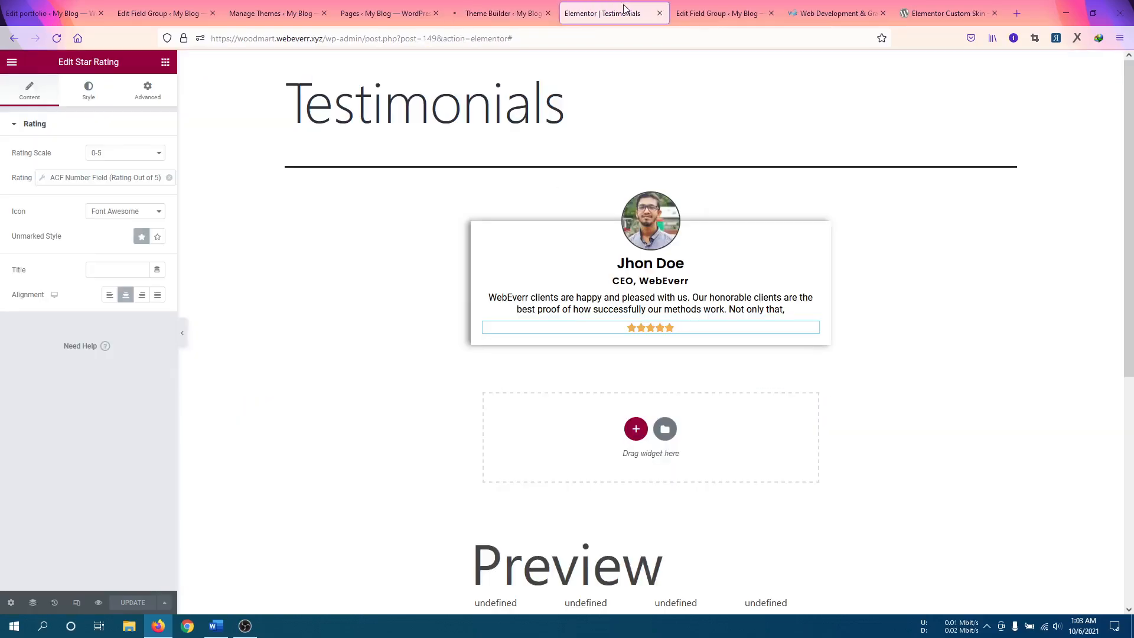
pyautogui.click(659, 13)
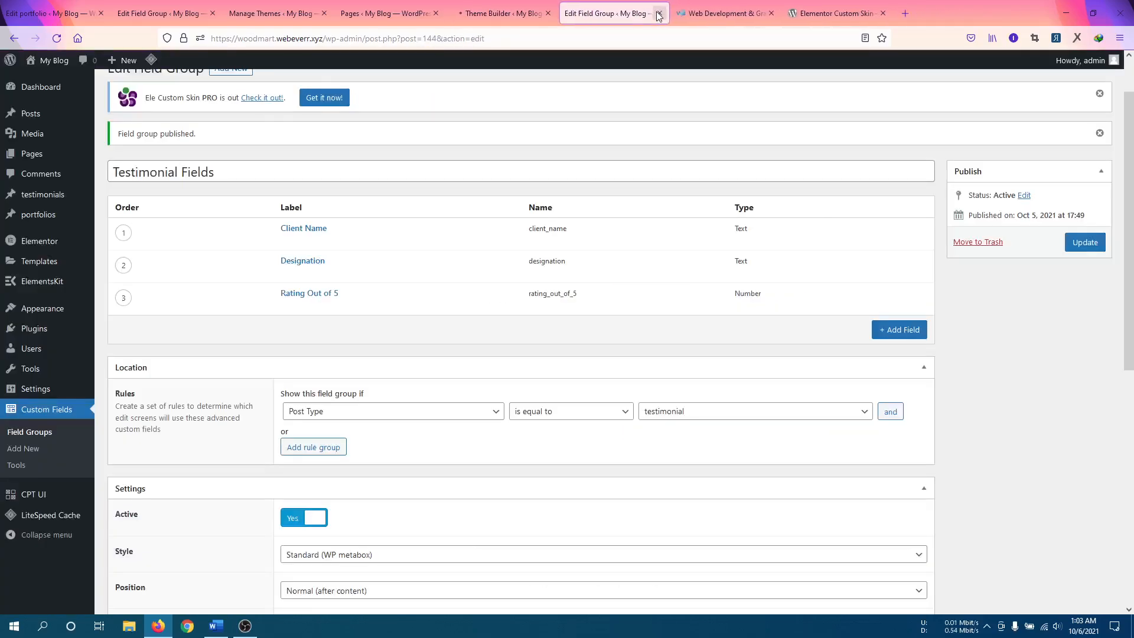
pyautogui.click(660, 13)
pyautogui.click(659, 13)
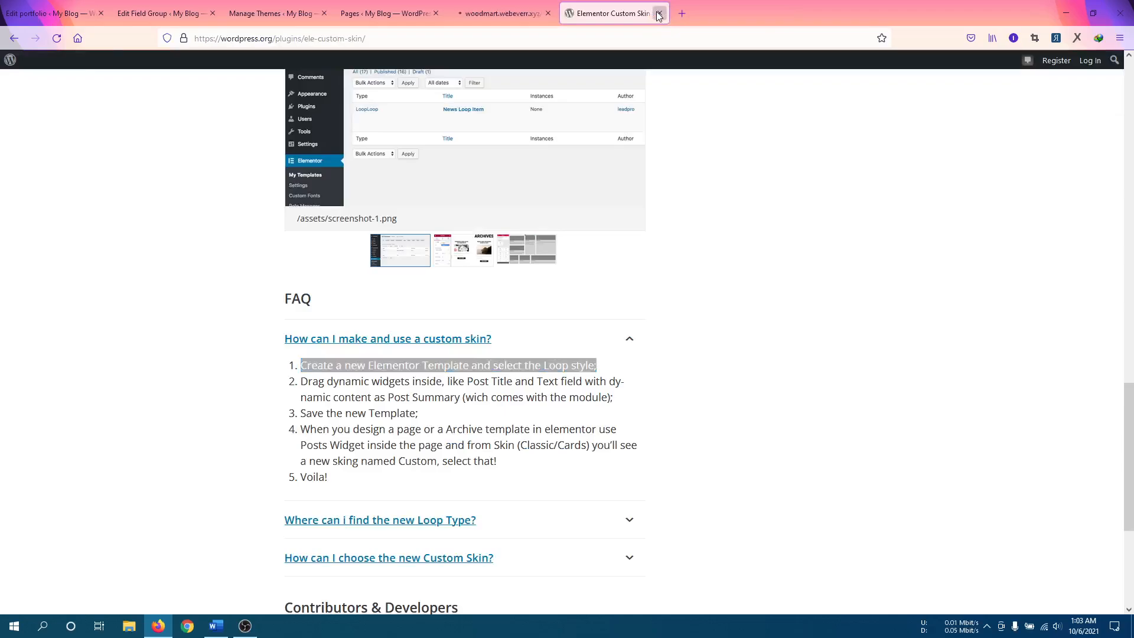
pyautogui.click(659, 13)
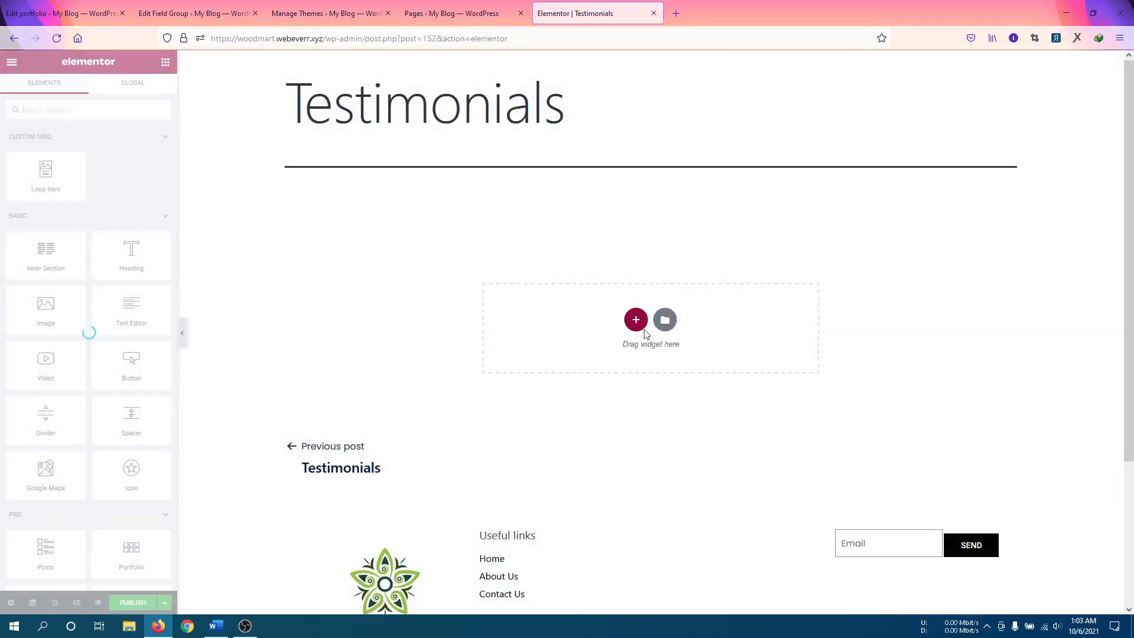
pyautogui.click(637, 322)
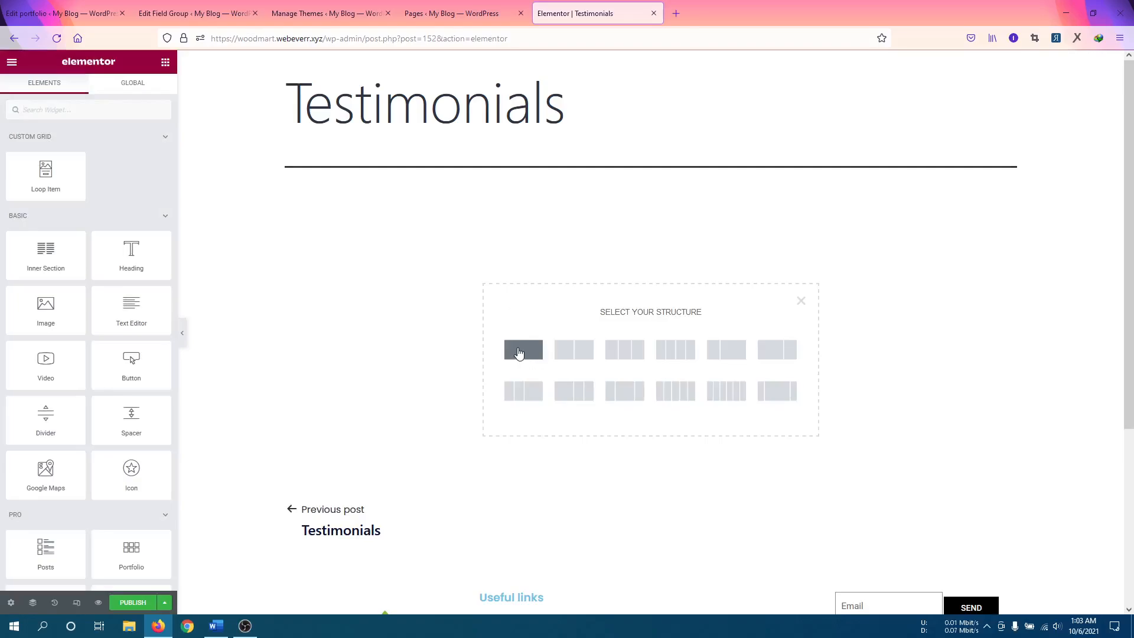
pyautogui.click(522, 353)
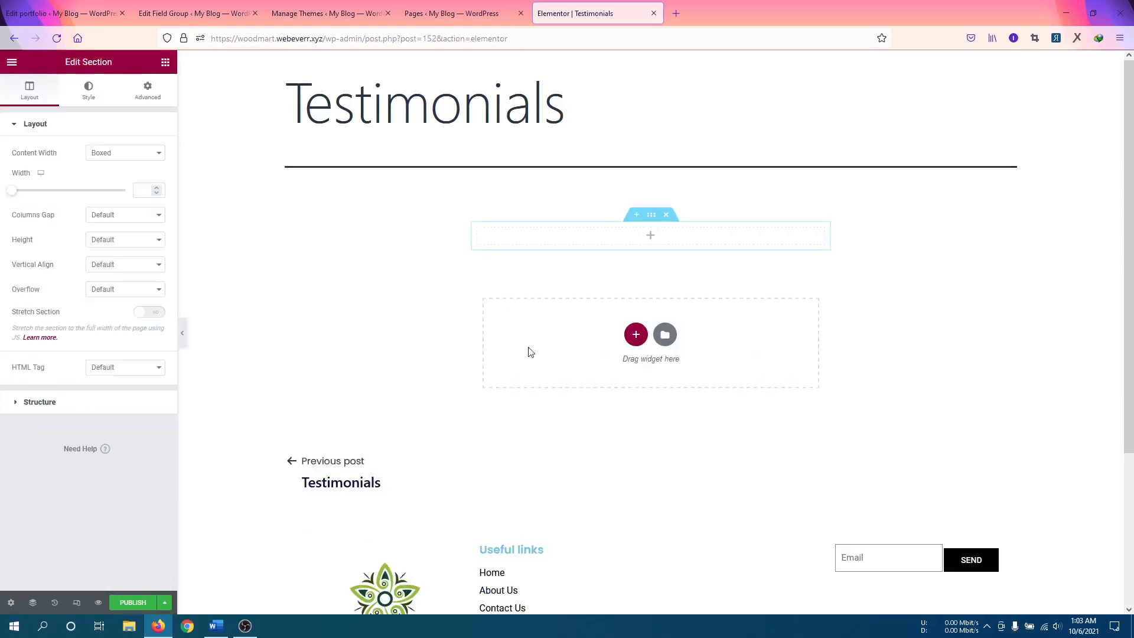
pyautogui.click(652, 237)
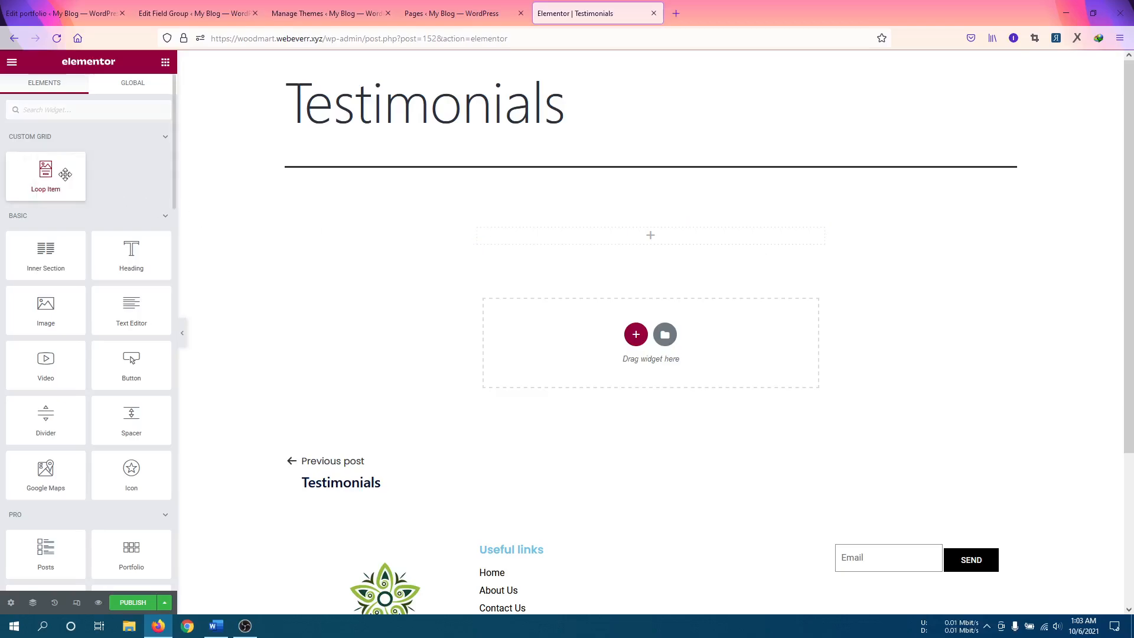
pyautogui.moveTo(65, 173)
pyautogui.mouseDown()
pyautogui.moveTo(440, 204)
pyautogui.moveTo(78, 180)
pyautogui.mouseUp()
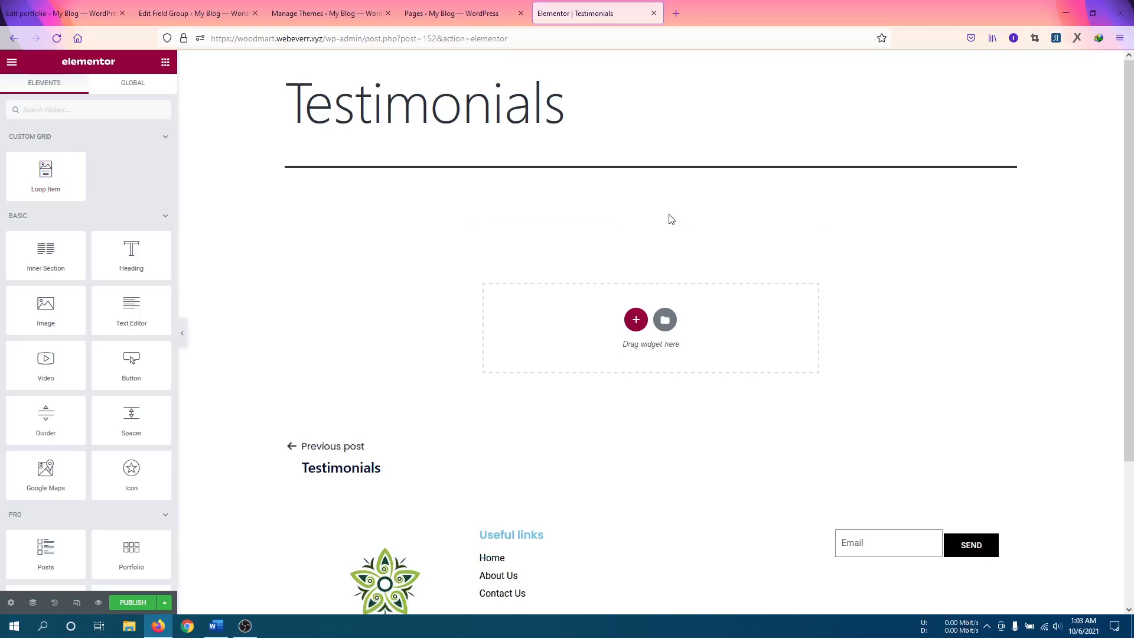
pyautogui.click(653, 14)
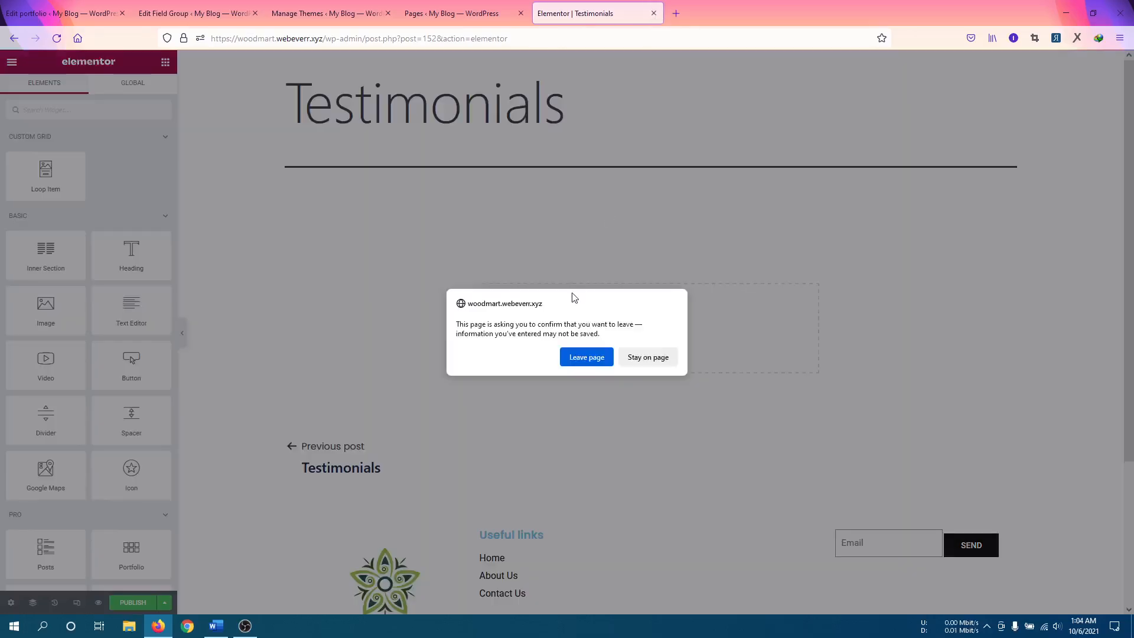
pyautogui.click(587, 358)
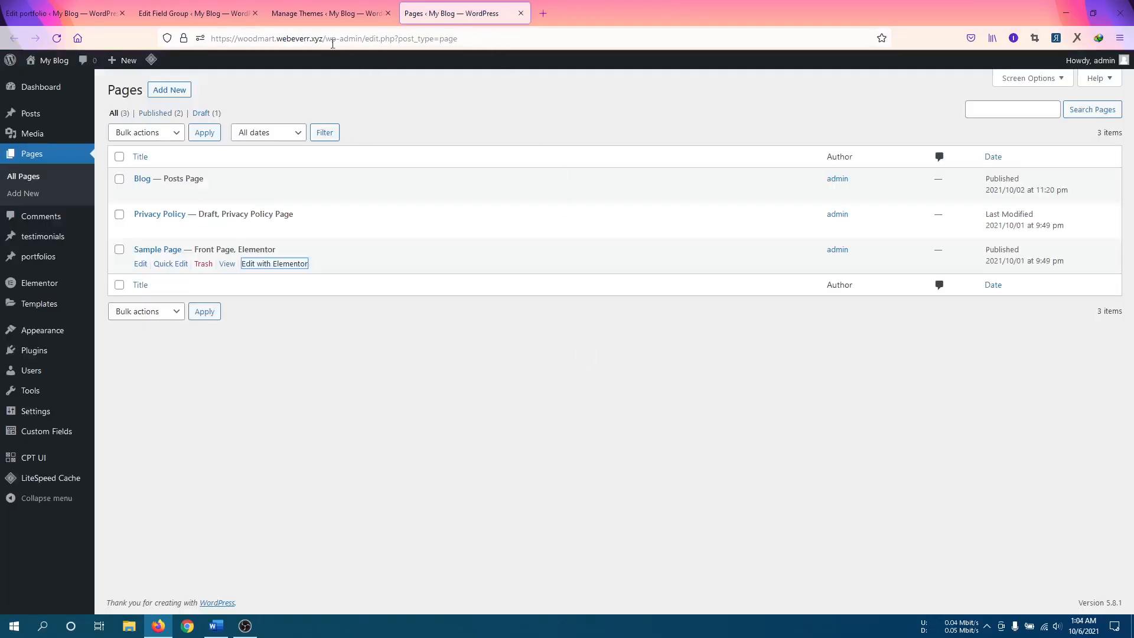
# Open the Theme Builder templates in a separate browser tab and trash the draft Testimonials Custom Grid template.
pyautogui.click(300, 14)
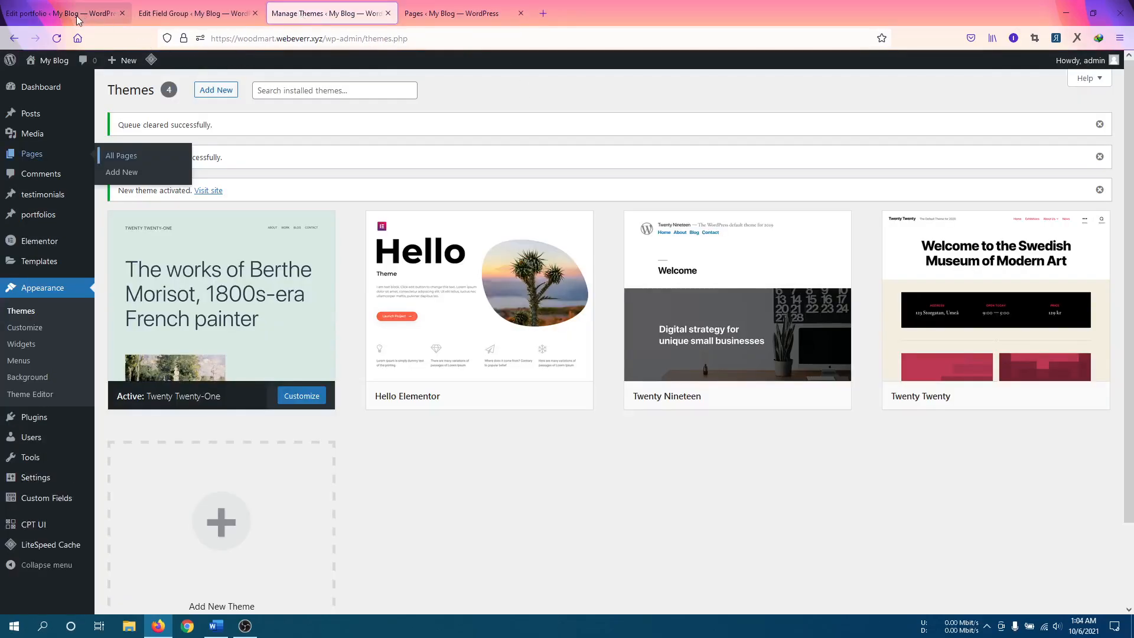
pyautogui.moveTo(43, 267)
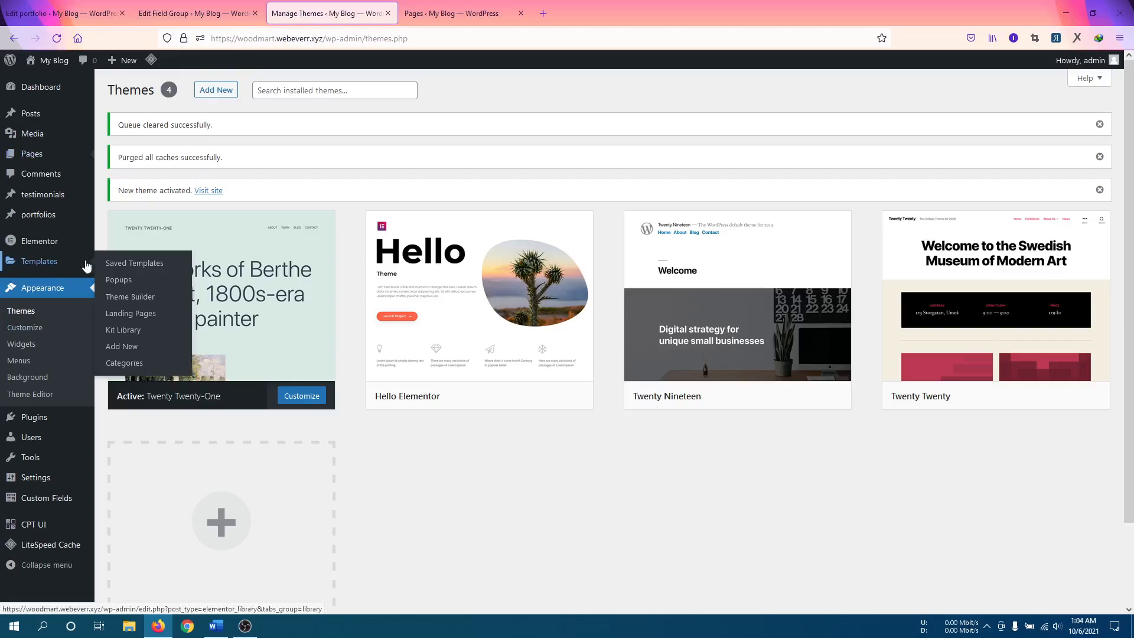
pyautogui.middleClick(118, 294)
pyautogui.moveTo(498, 17); pyautogui.dragTo(591, 18)
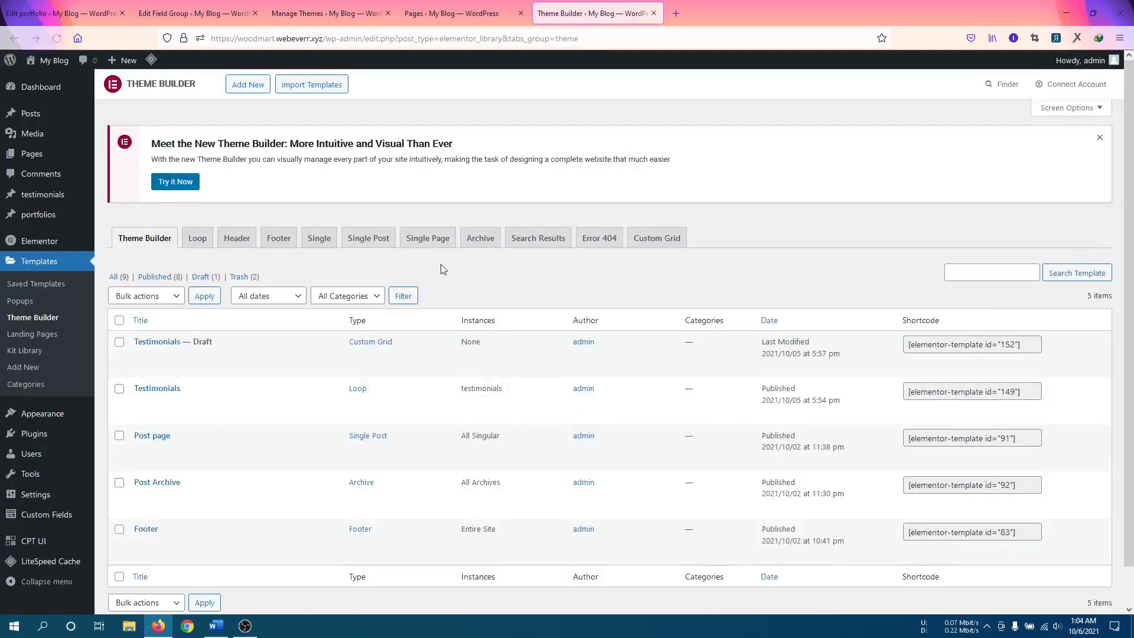
pyautogui.scroll(-2, 176, 418)
pyautogui.click(203, 317)
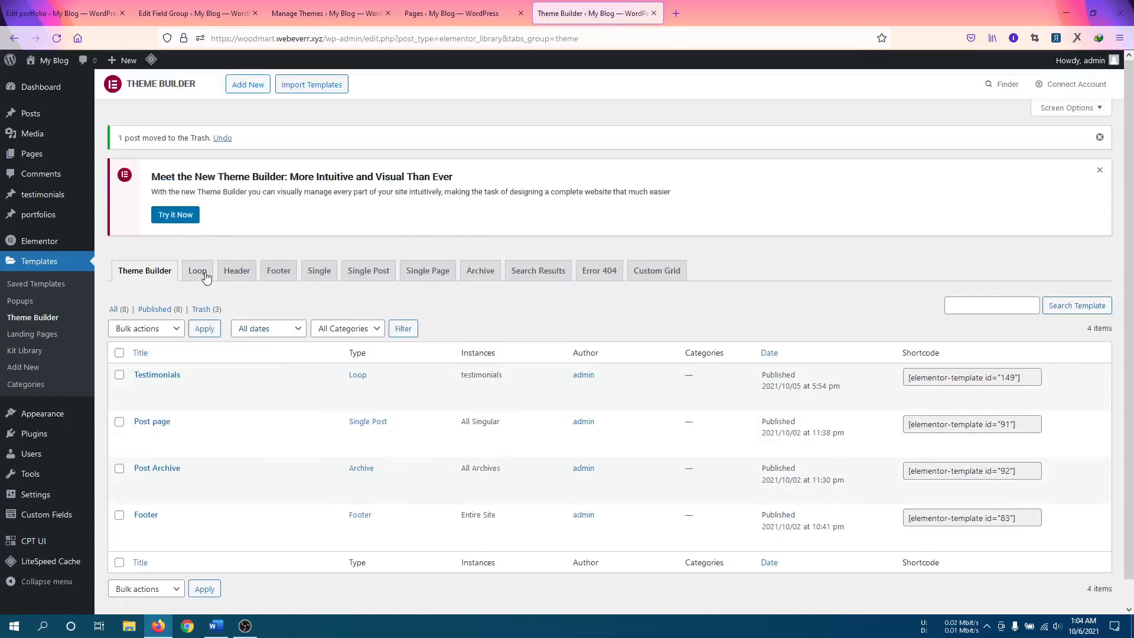
# Create a Loop template named Portfolio and dismiss the template library.
pyautogui.click(195, 273)
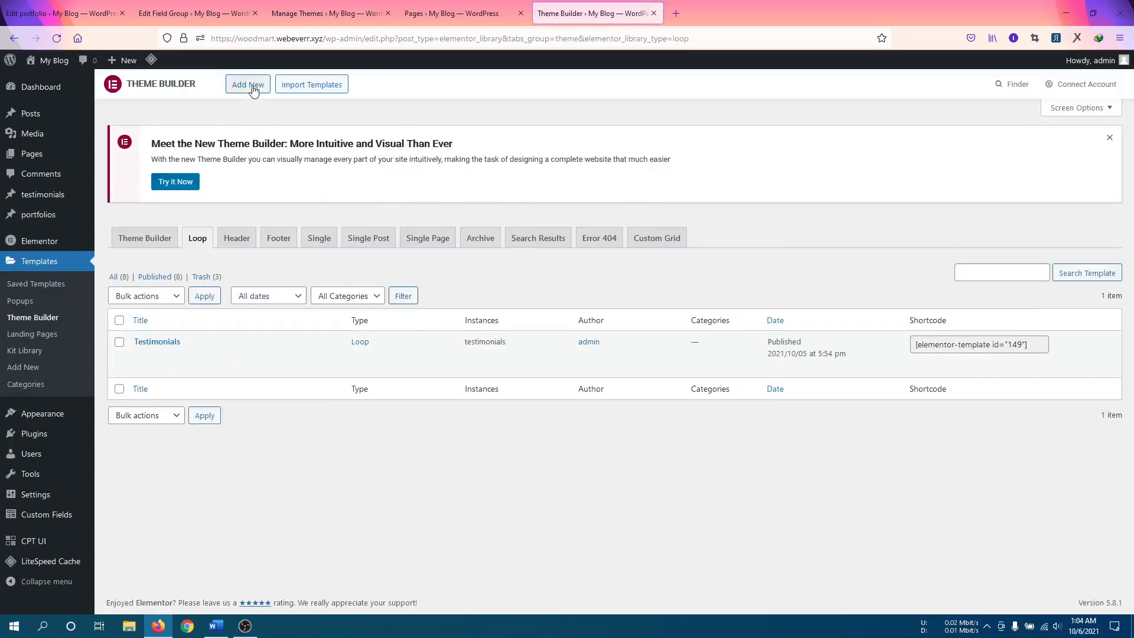
pyautogui.click(253, 90)
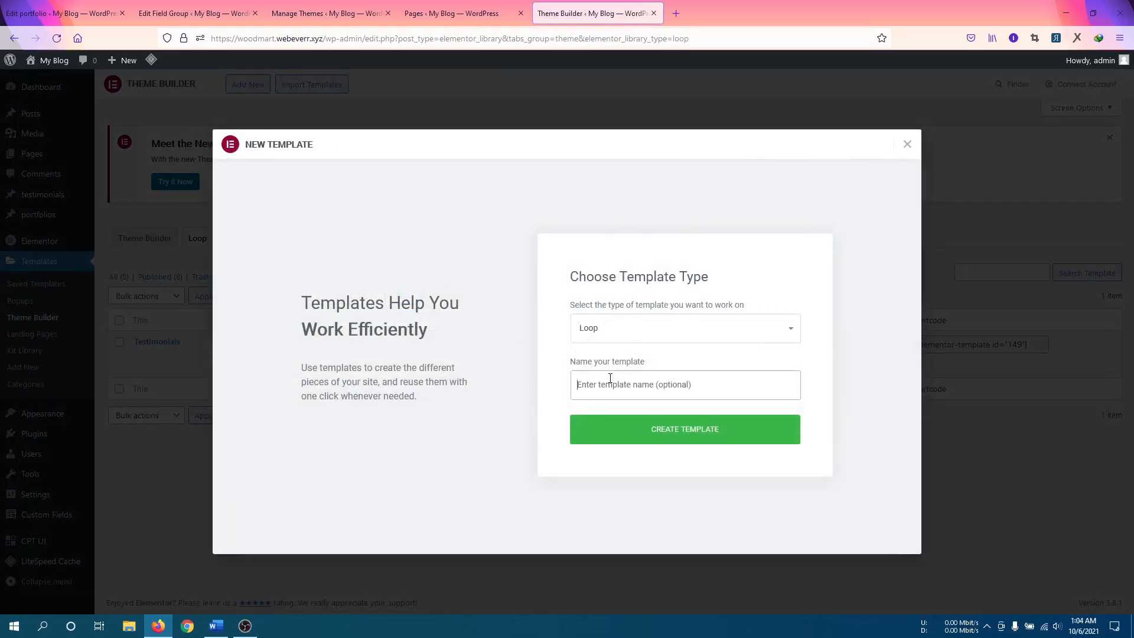
pyautogui.write('Portfolio')
pyautogui.click(673, 436)
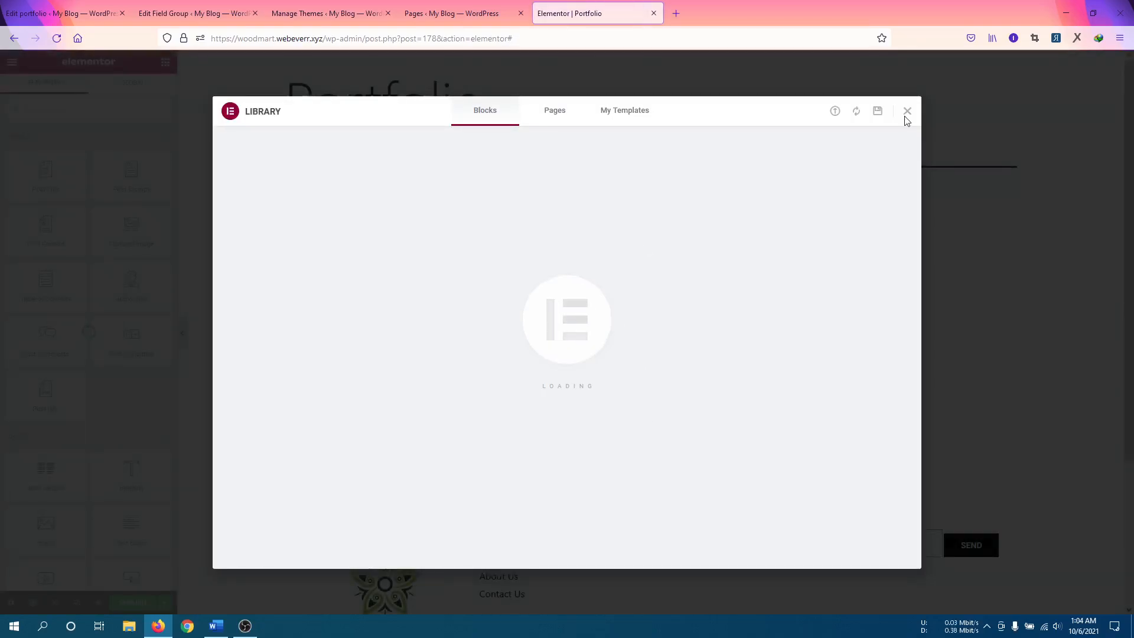
pyautogui.click(908, 111)
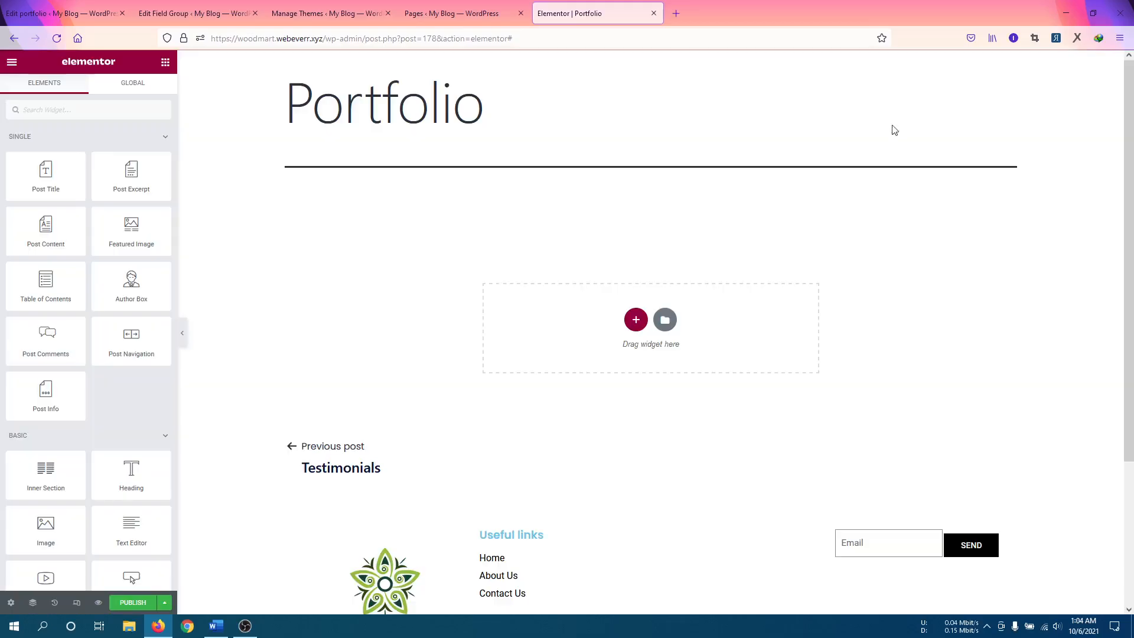
# Add a single-column section to the Portfolio template and look through its column and section layout settings.
pyautogui.click(636, 319)
pyautogui.click(537, 353)
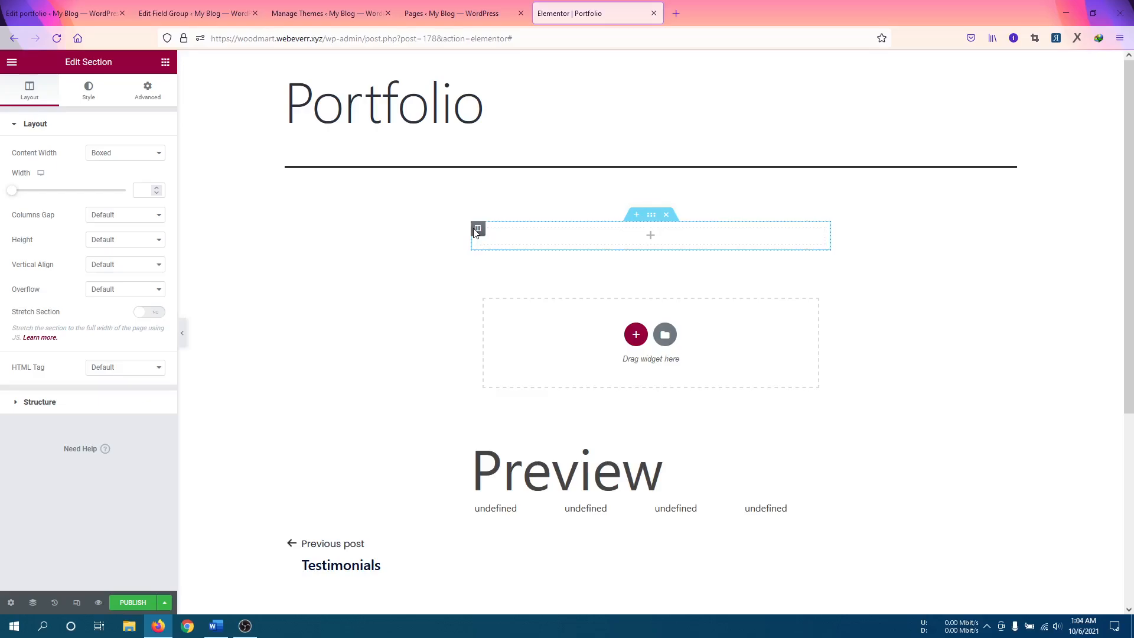
pyautogui.click(480, 231)
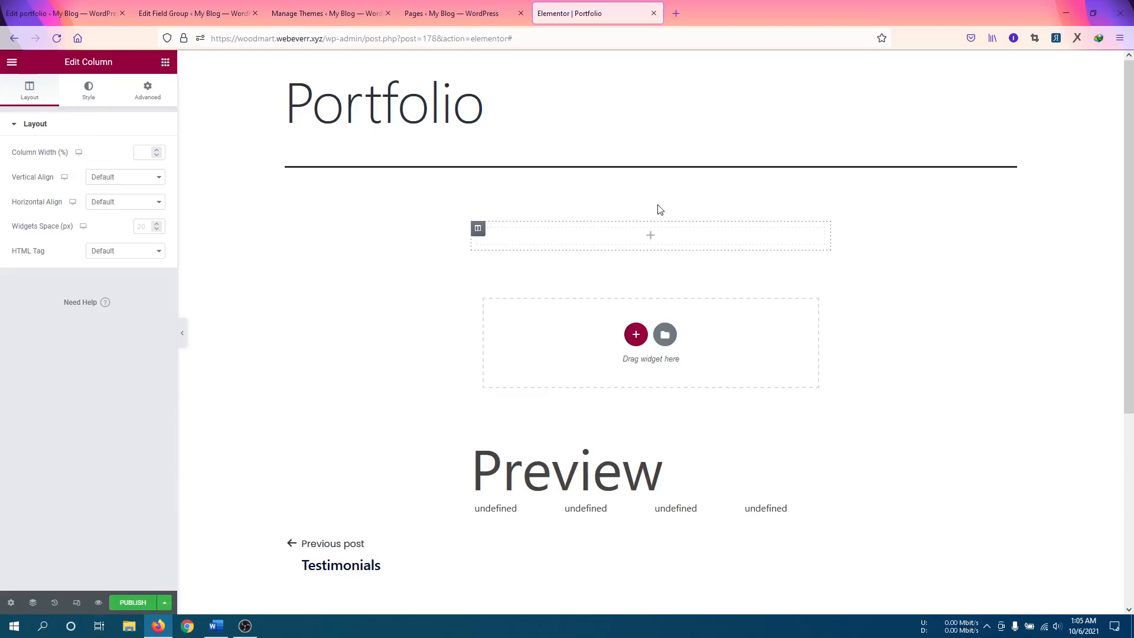
pyautogui.click(650, 218)
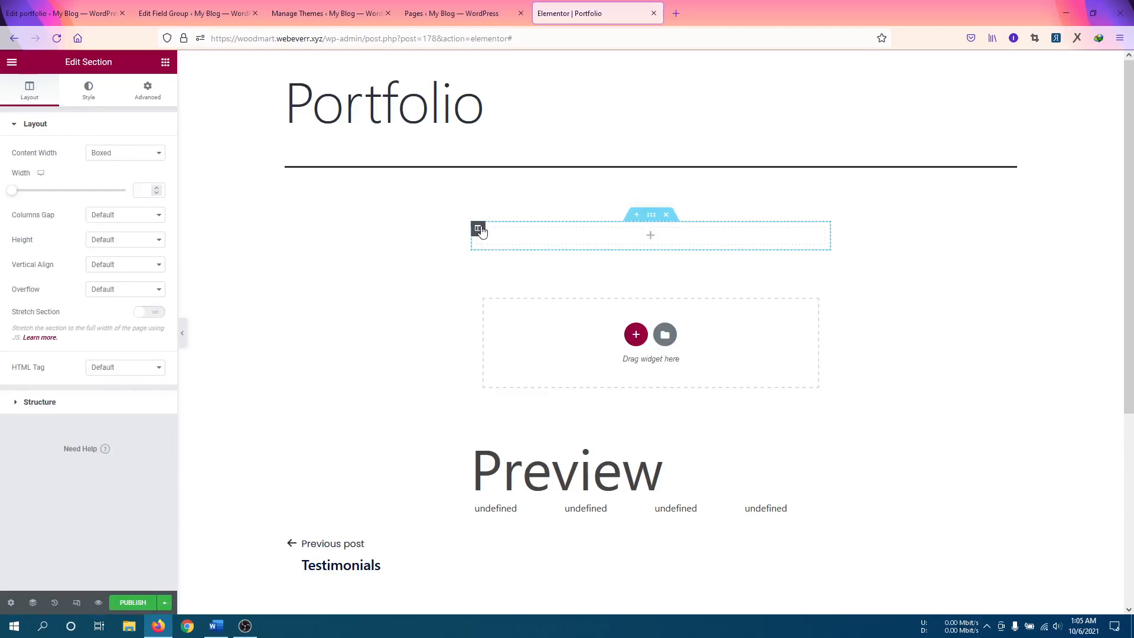
pyautogui.click(479, 228)
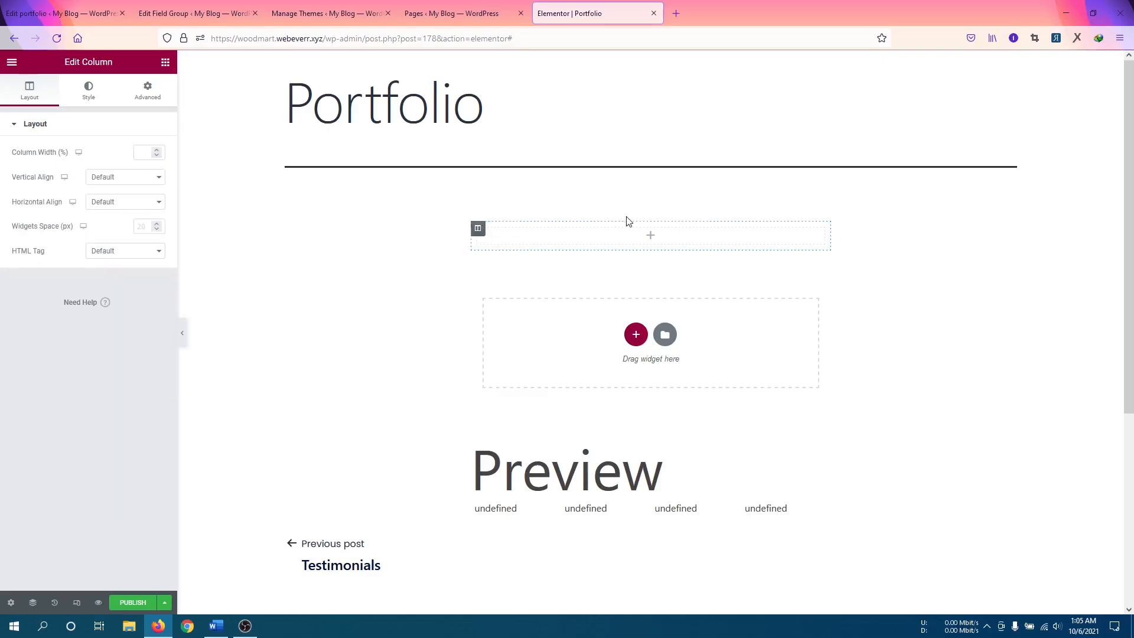
pyautogui.click(649, 216)
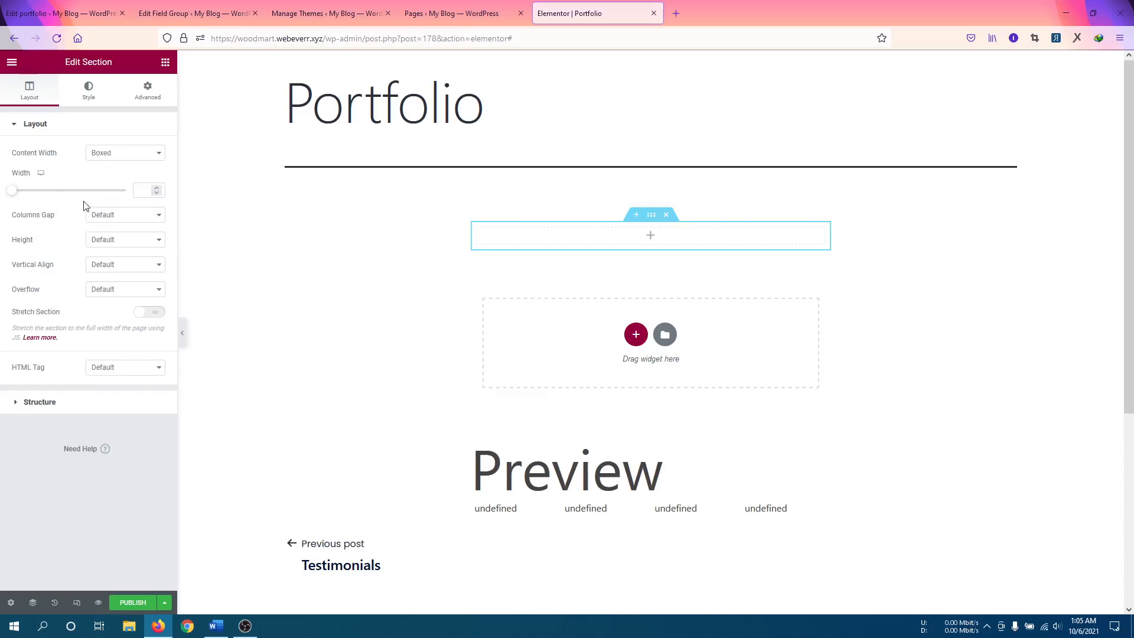
# Set the section's height to Min Height, trying a minimum of 200 px and then 300 px.
pyautogui.click(98, 237)
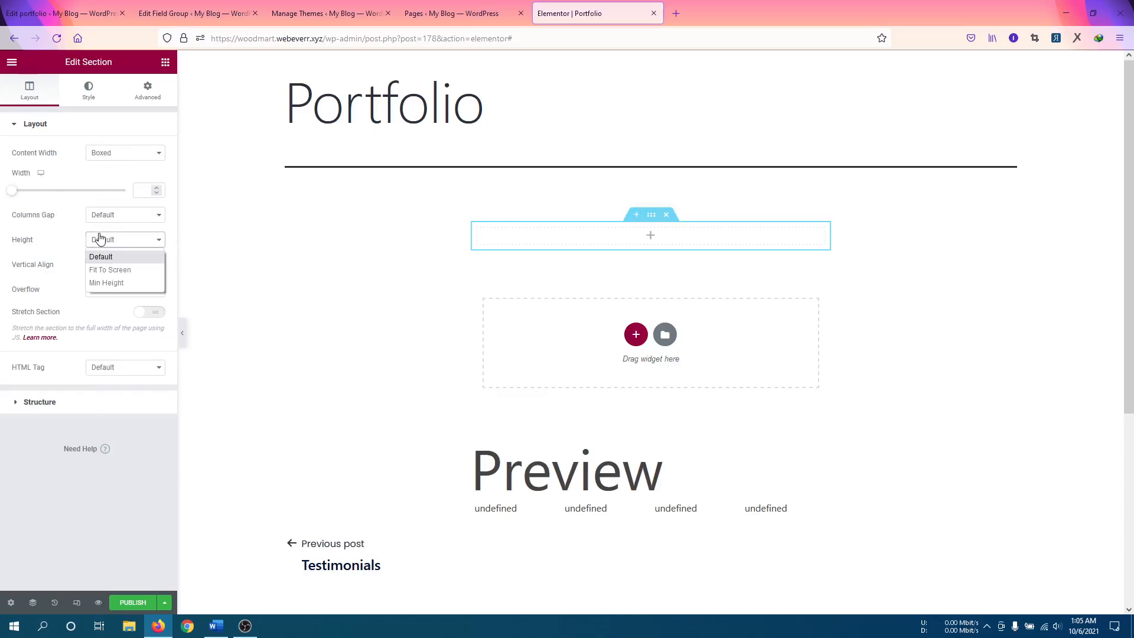
pyautogui.click(102, 281)
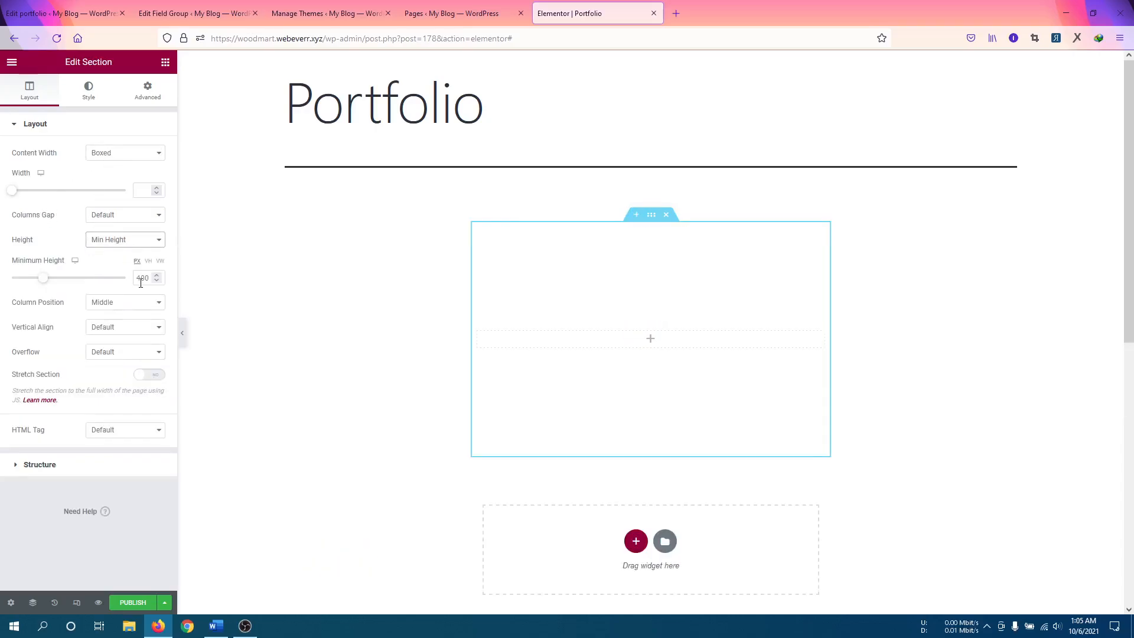
pyautogui.moveTo(141, 283); pyautogui.dragTo(125, 287)
pyautogui.write('2')
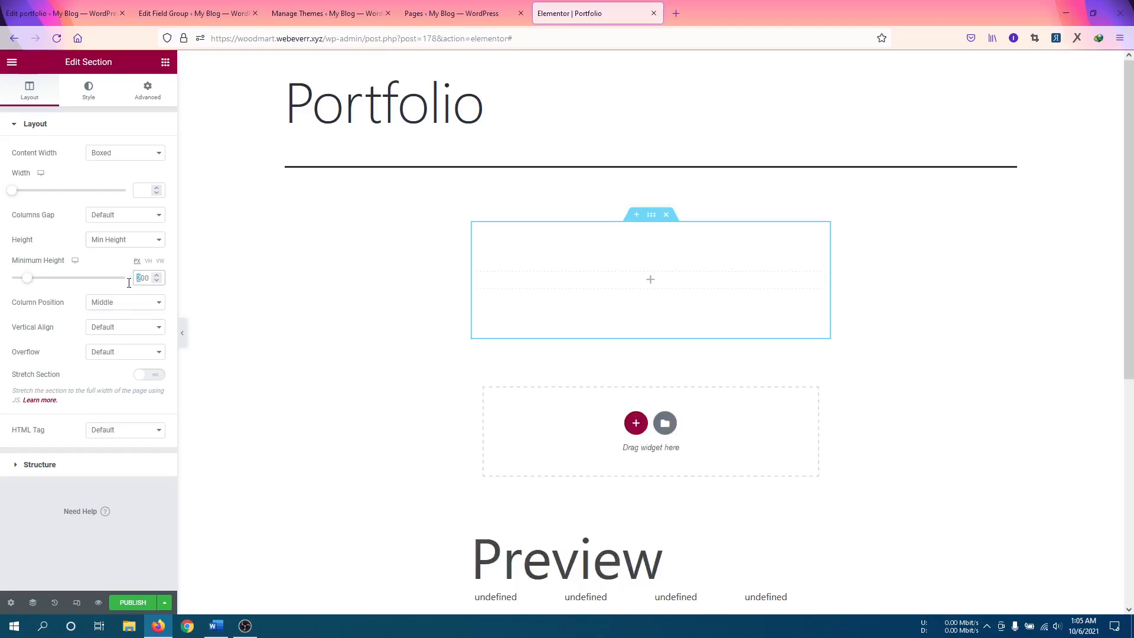
pyautogui.write('3')
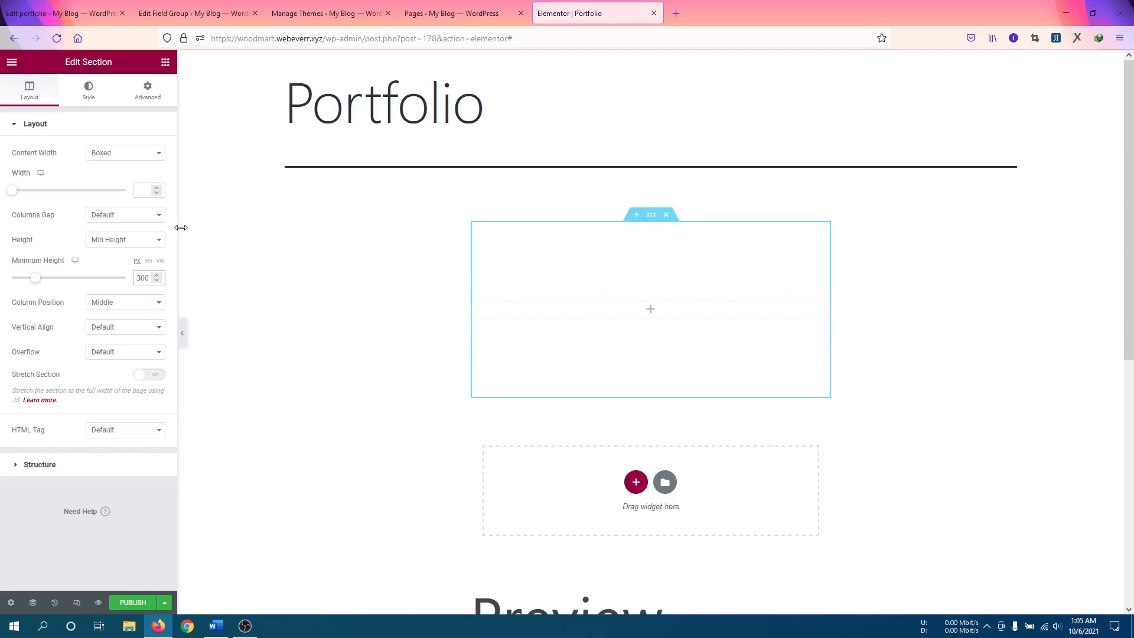
# Clear the section's minimum height value and bring up the available widgets for its empty column.
pyautogui.click(82, 98)
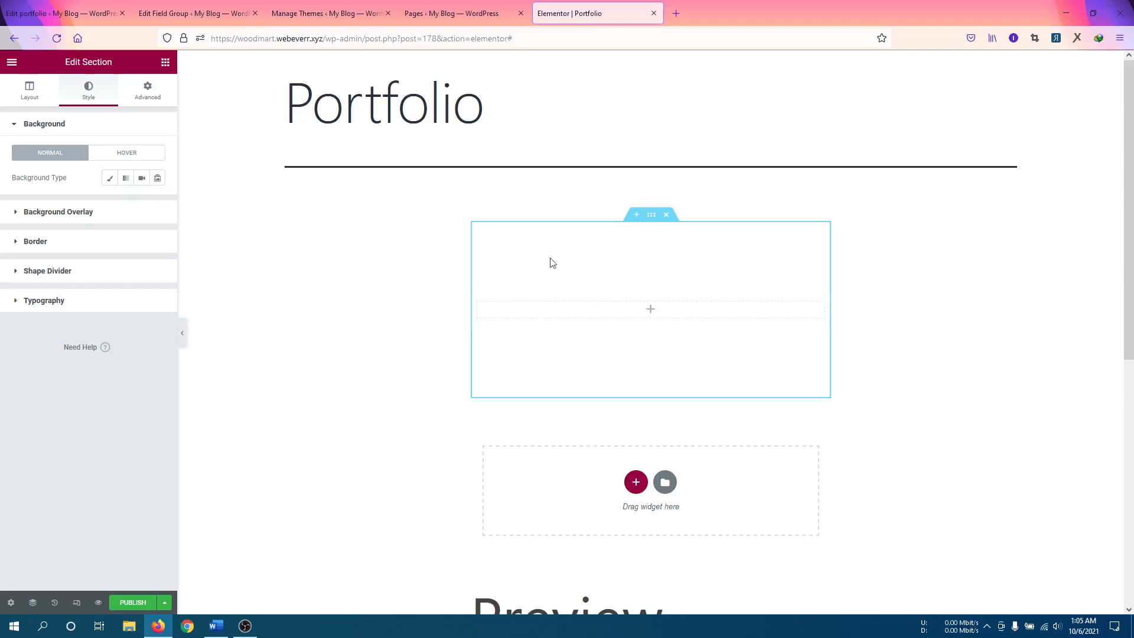
pyautogui.click(29, 97)
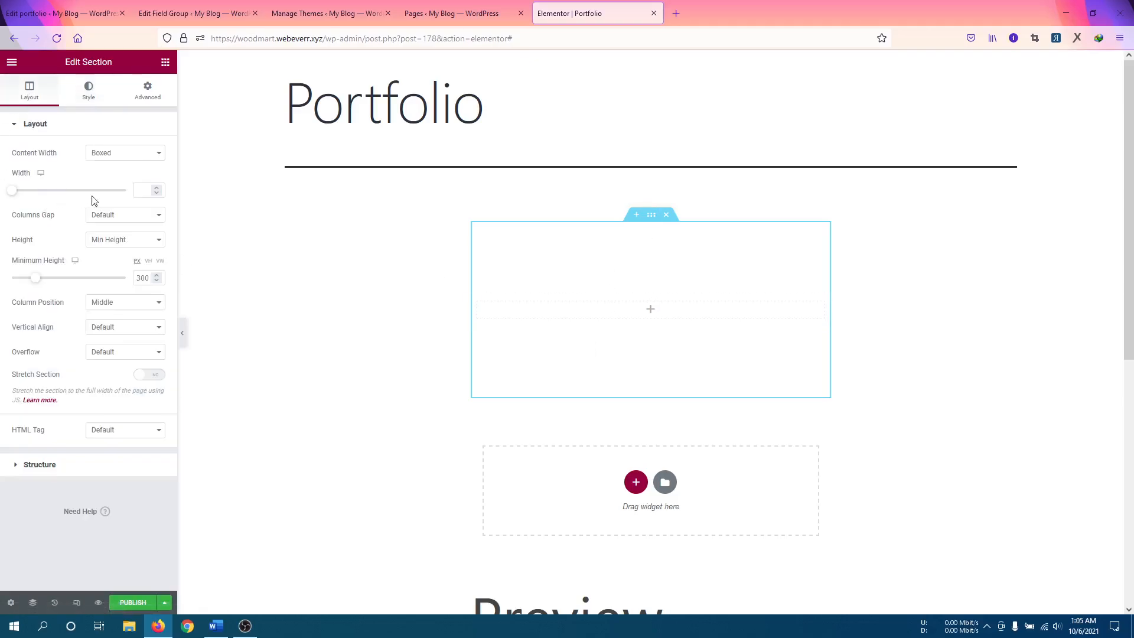
pyautogui.click(147, 275)
pyautogui.press('BackSpace')
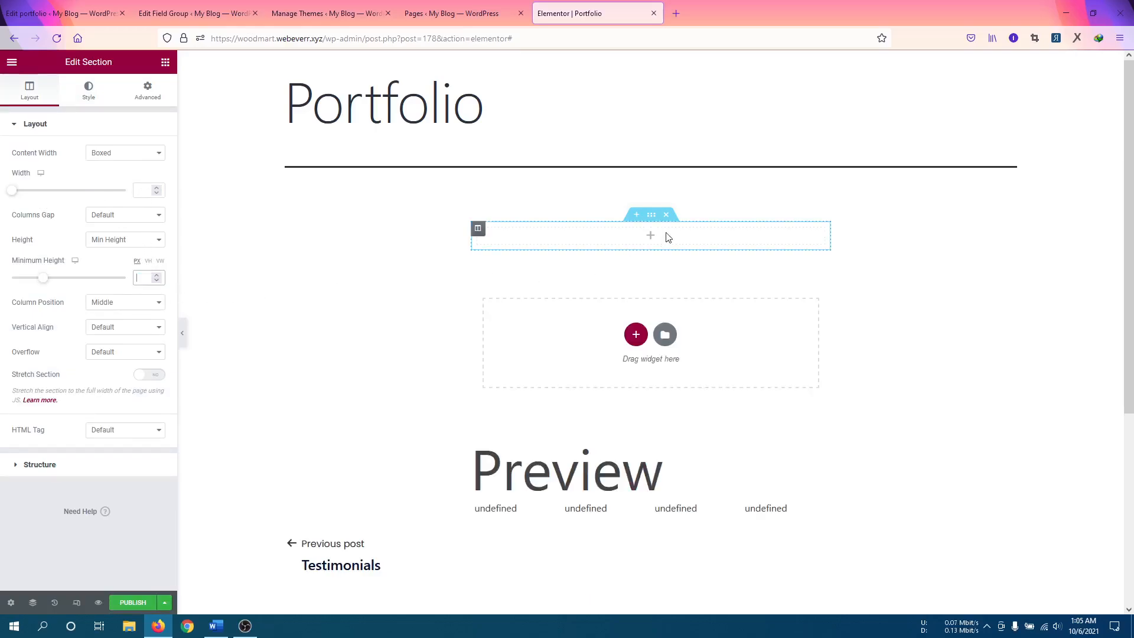
pyautogui.click(650, 237)
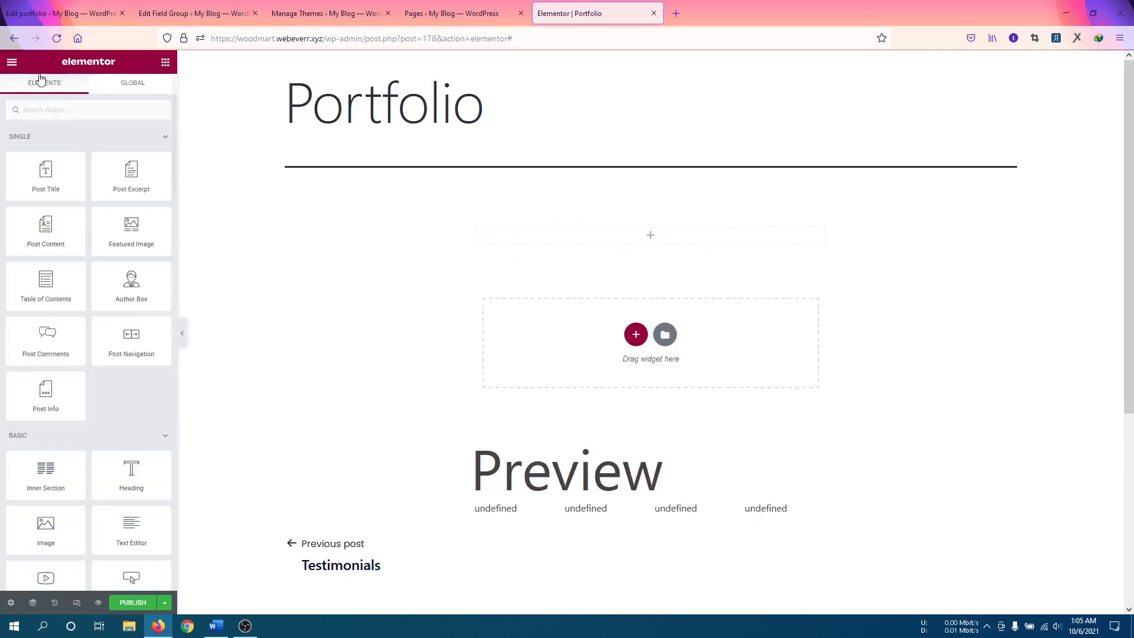
pyautogui.click(69, 109)
pyautogui.write('hover')
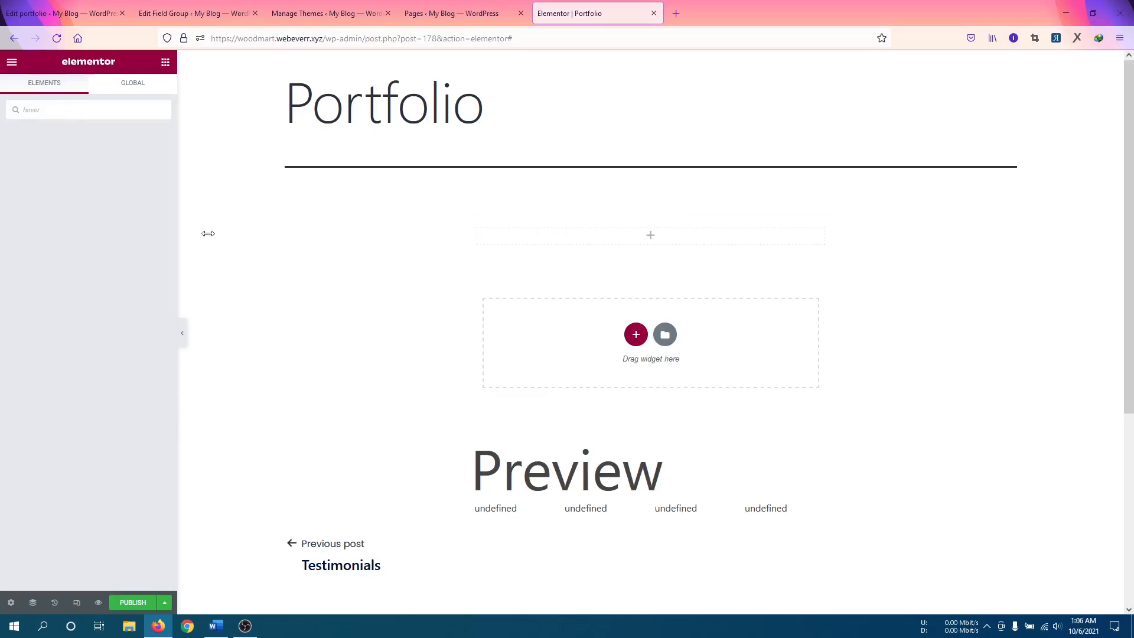
pyautogui.press('BackSpace')
pyautogui.press('BackSpace')
pyautogui.press('BackSpace')
pyautogui.press('BackSpace')
pyautogui.press('BackSpace')
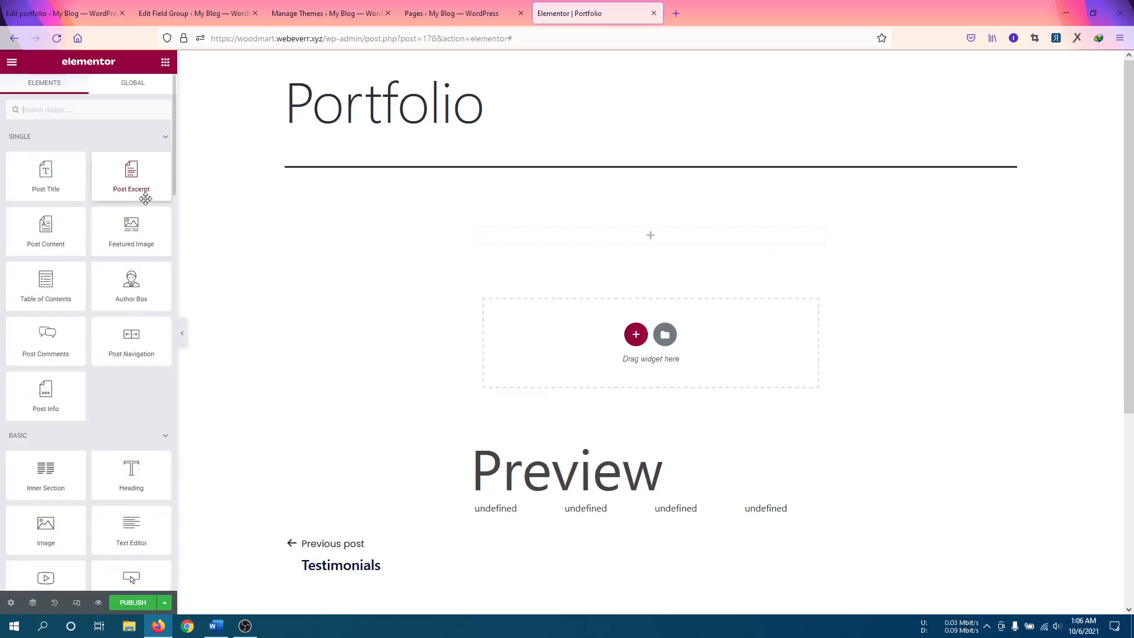
pyautogui.write('in')
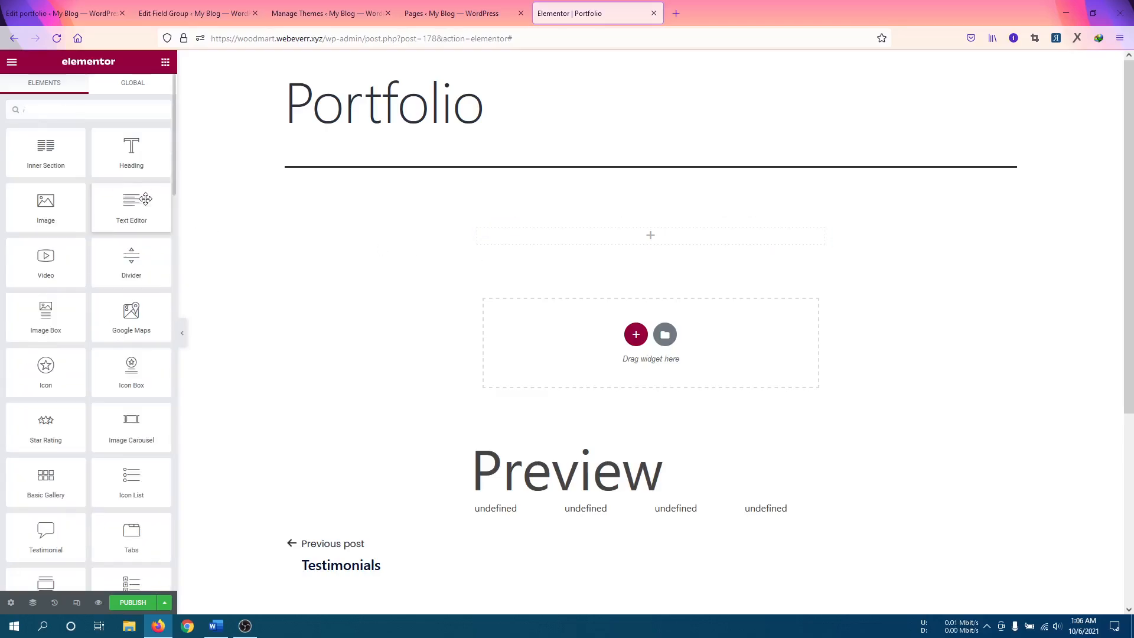
pyautogui.press('BackSpace')
pyautogui.press('BackSpace')
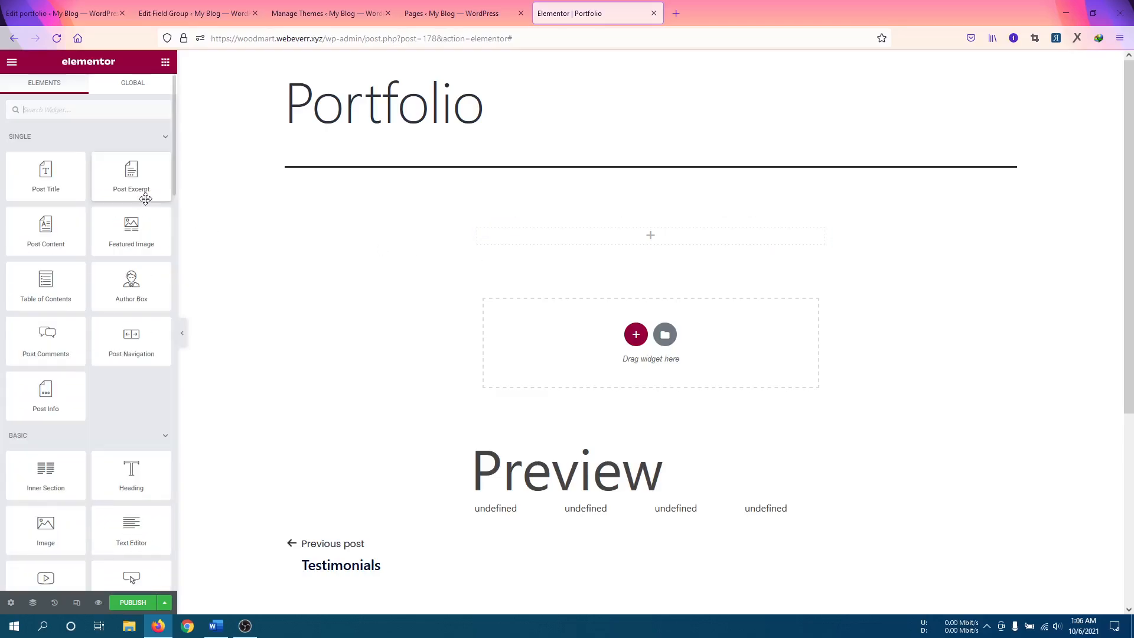
# Place a Flip Box widget in the section's empty column and set the column's padding to 0 px on all sides.
pyautogui.write('fl')
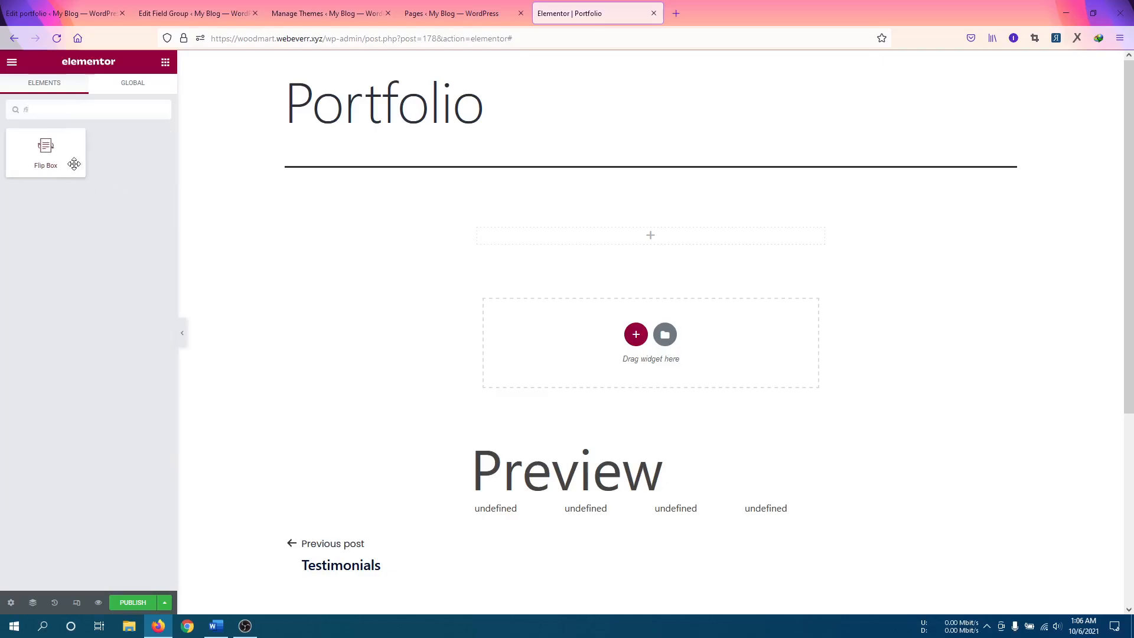
pyautogui.moveTo(47, 151); pyautogui.dragTo(654, 236)
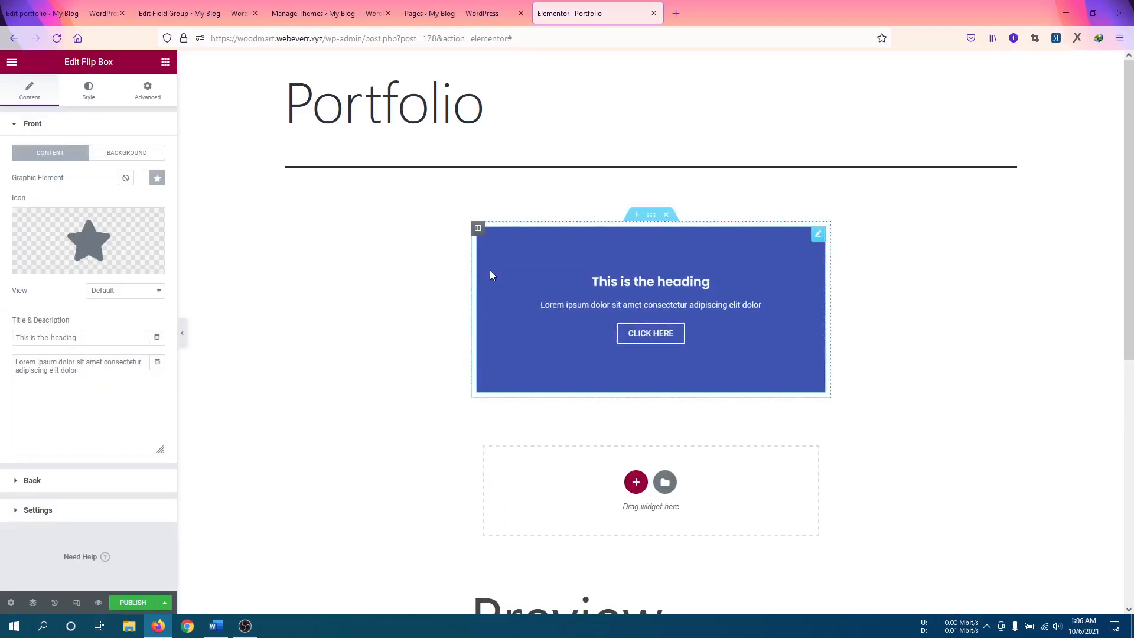
pyautogui.click(478, 229)
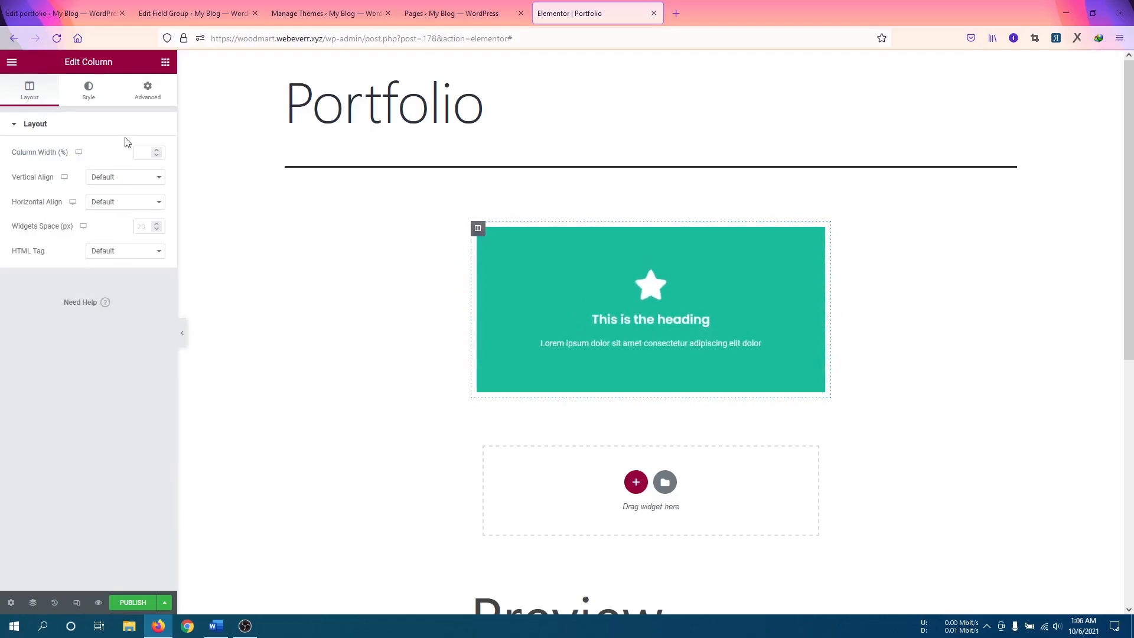
pyautogui.click(149, 94)
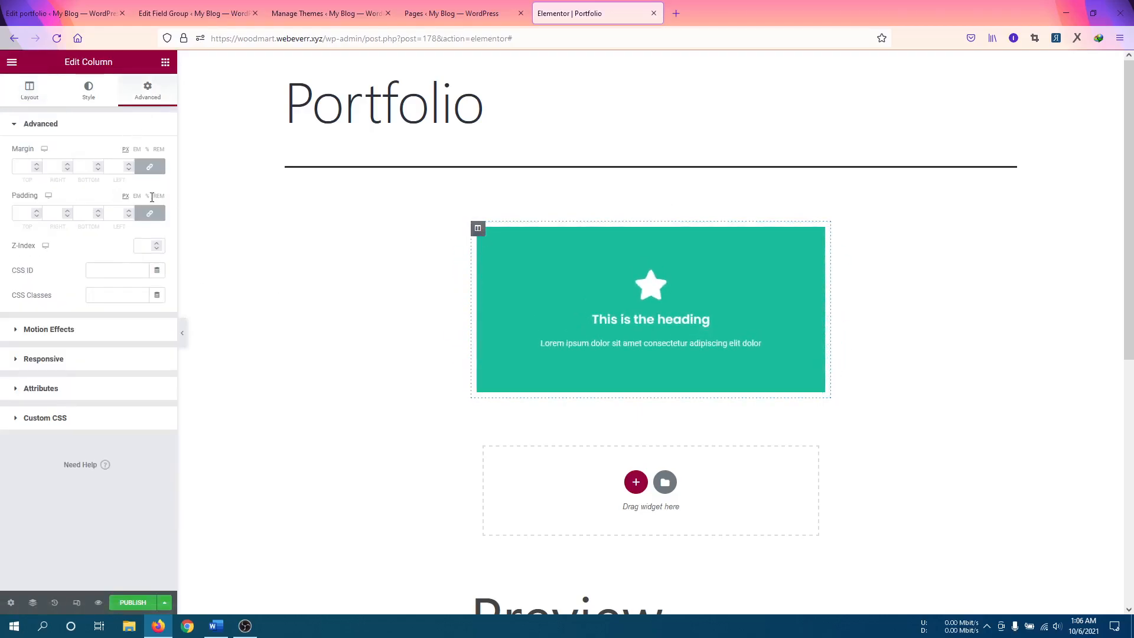
pyautogui.click(151, 213)
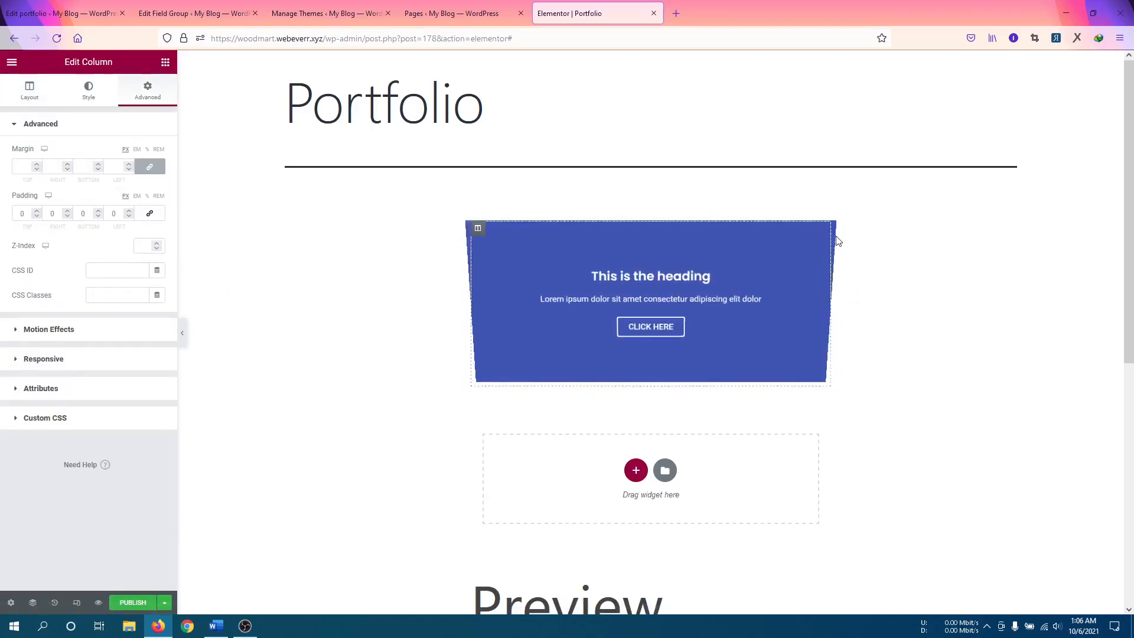
# Give the flip box's front a classic background whose image comes from the ACF Image Field with the key Project Image.
pyautogui.click(823, 230)
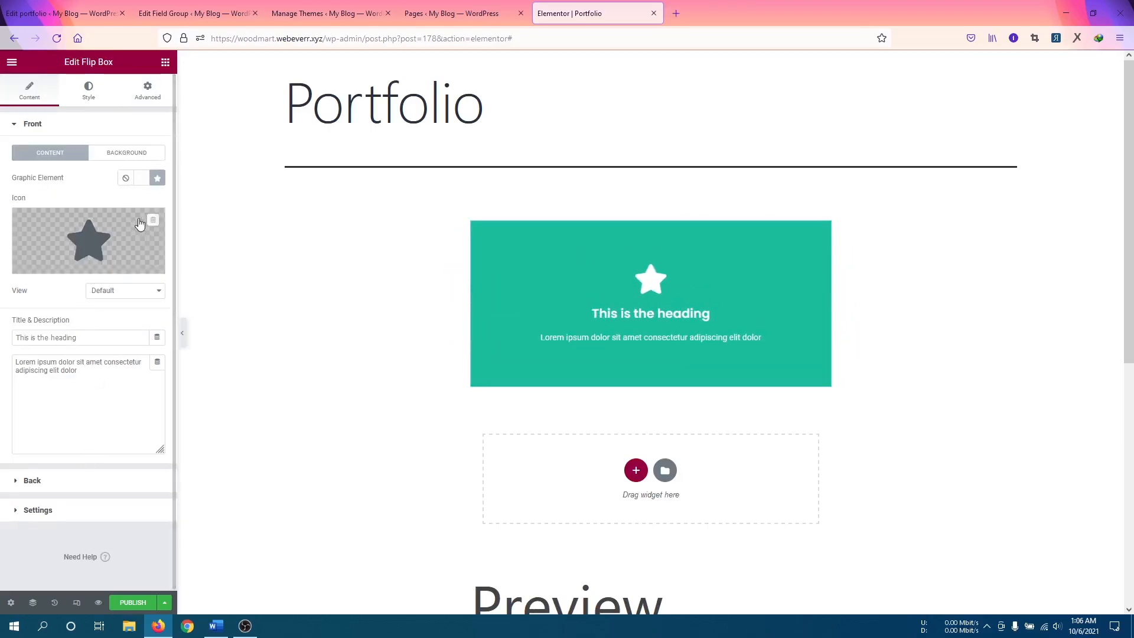
pyautogui.click(118, 155)
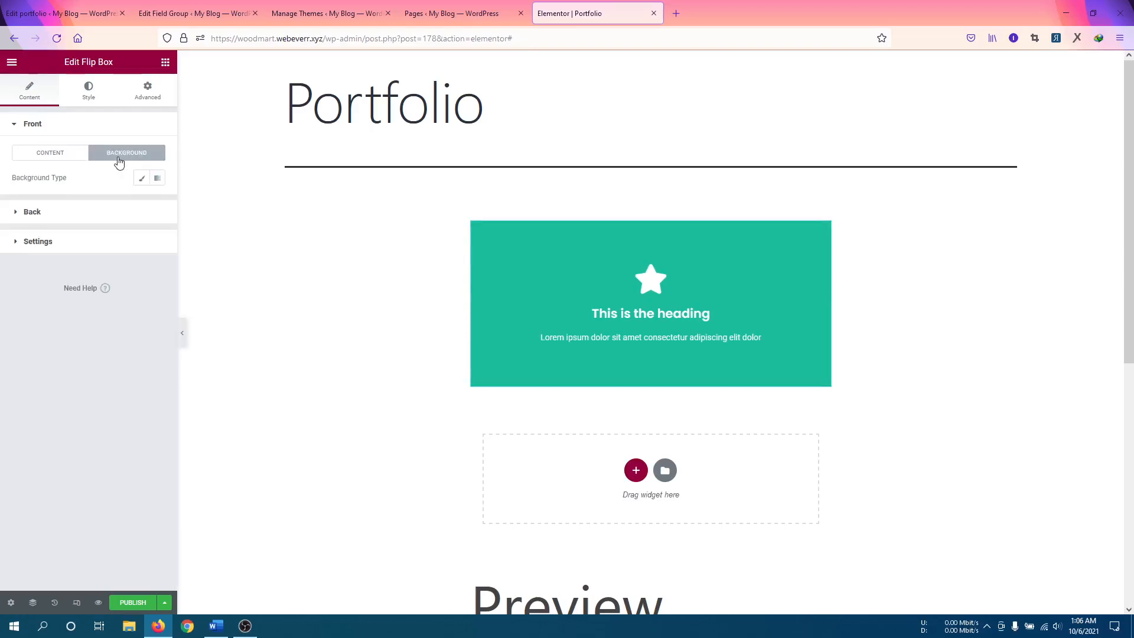
pyautogui.click(141, 180)
pyautogui.click(87, 265)
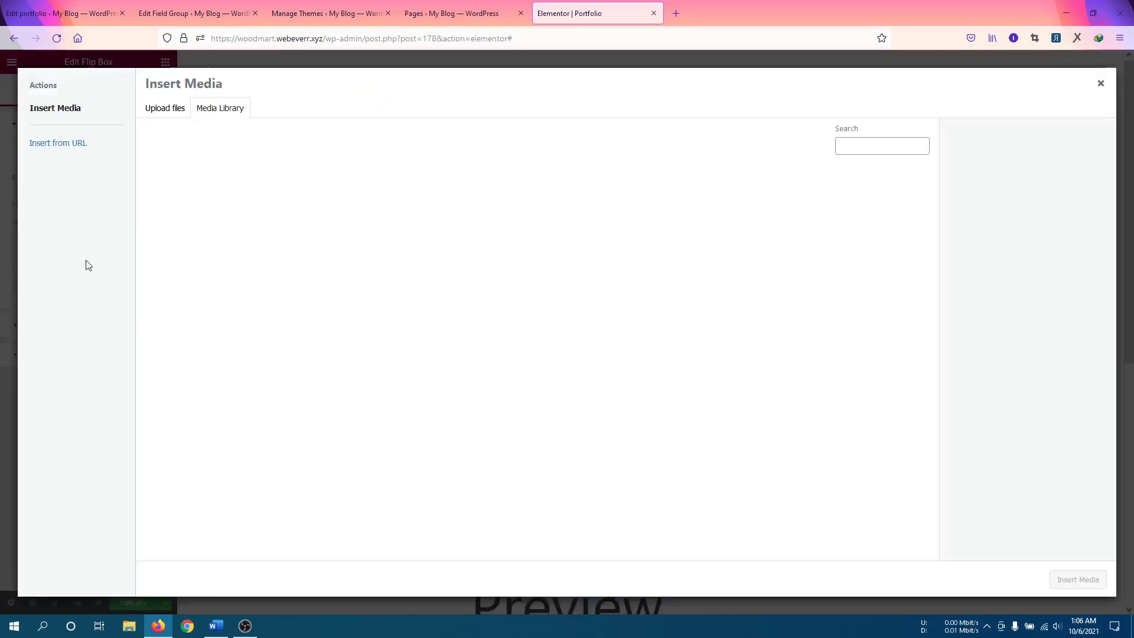
pyautogui.click(1108, 94)
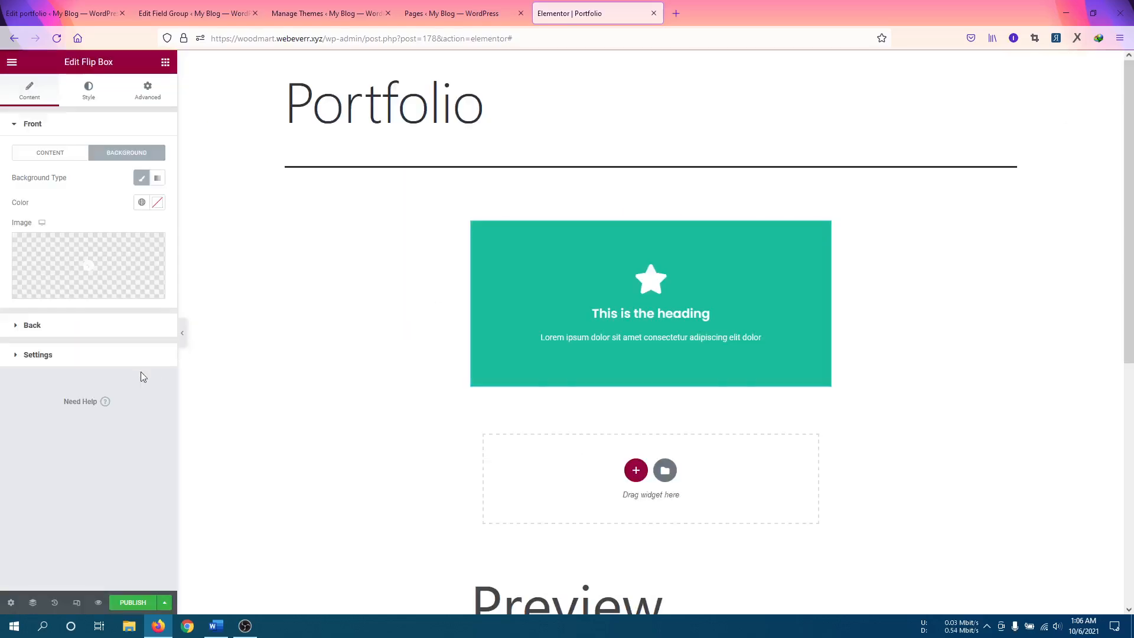
pyautogui.click(156, 290)
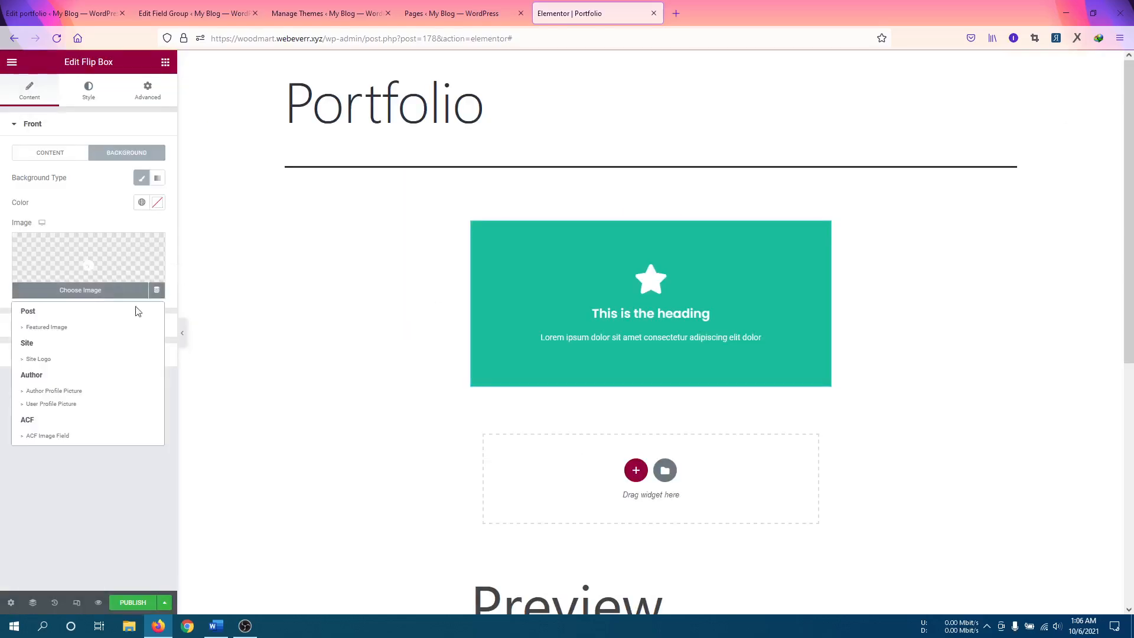
pyautogui.click(46, 436)
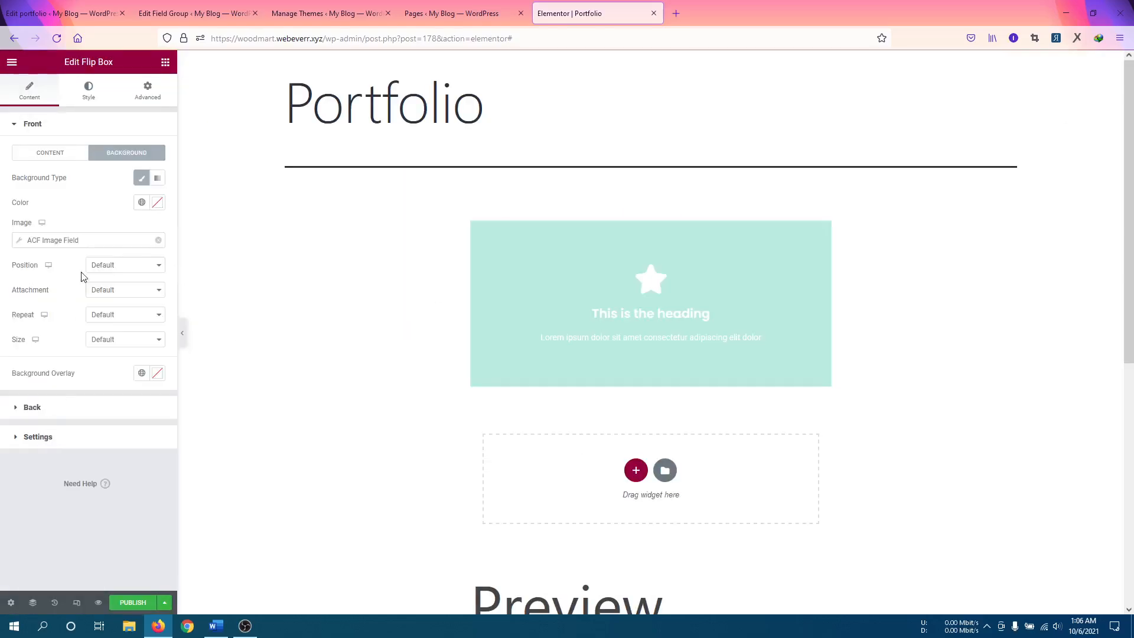
pyautogui.click(18, 242)
pyautogui.click(114, 294)
pyautogui.click(123, 335)
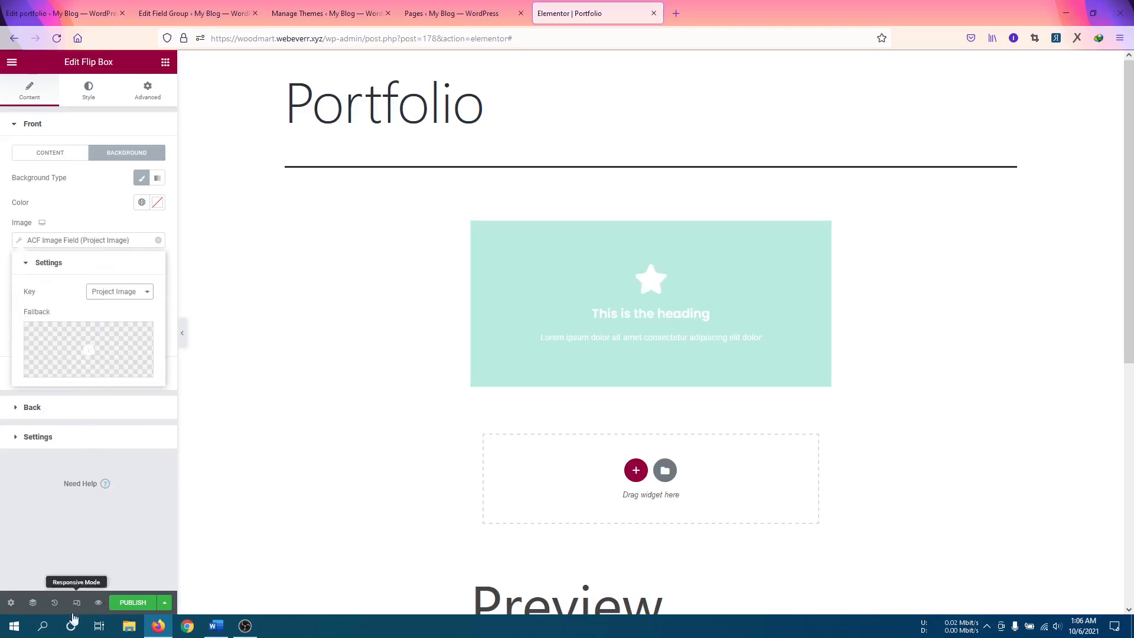
# Set the loop template's preview settings to show dynamic content as portfolio.
pyautogui.click(10, 603)
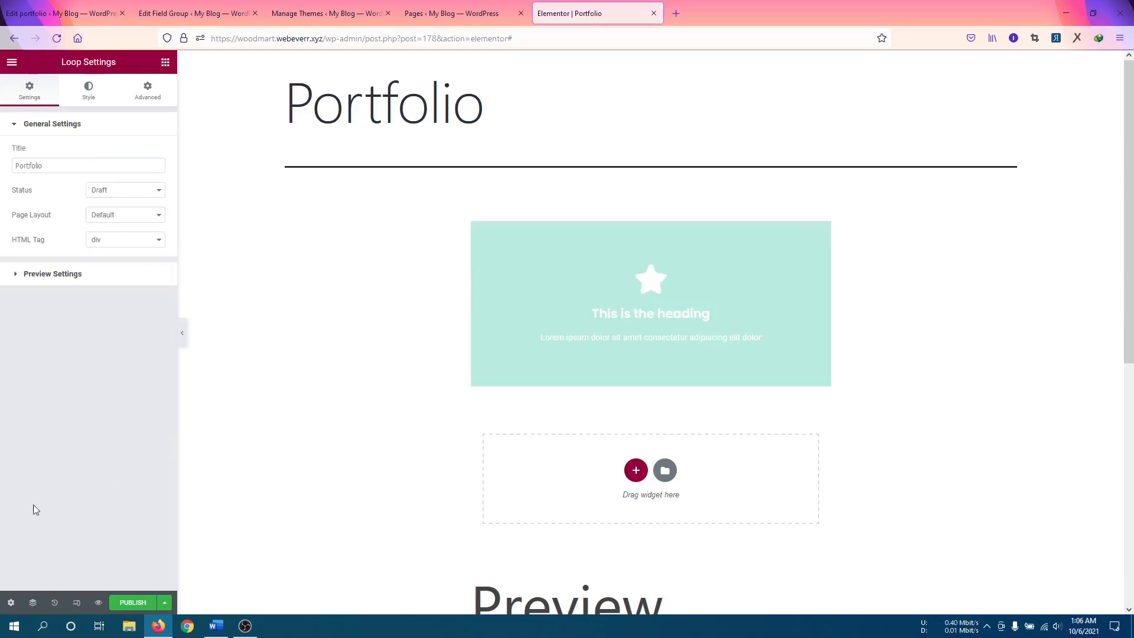
pyautogui.click(51, 275)
pyautogui.click(108, 202)
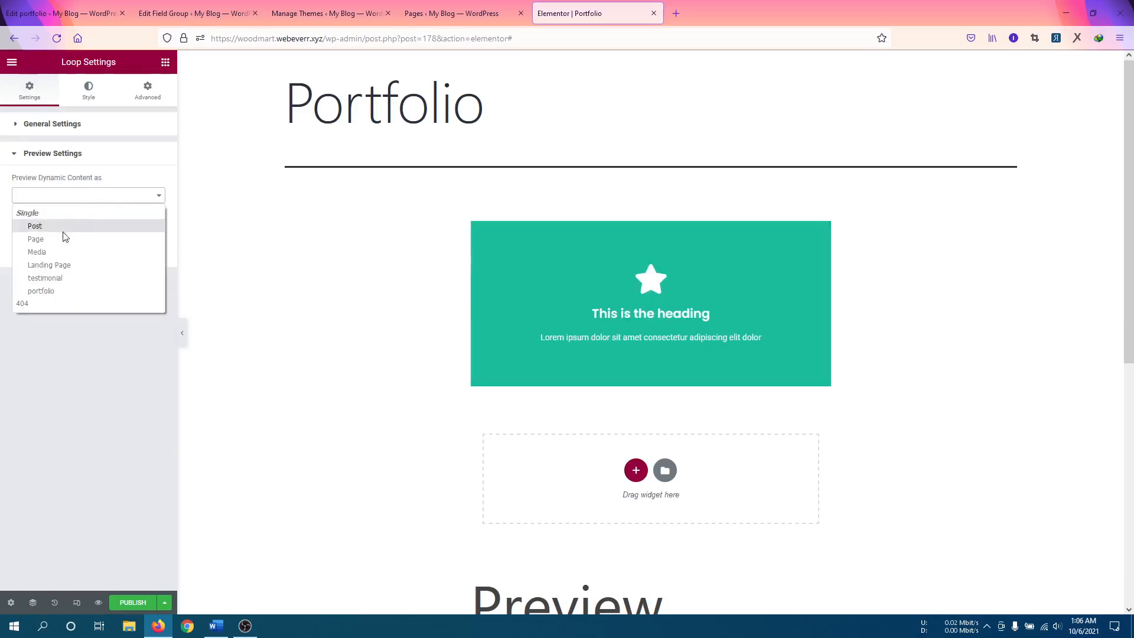
pyautogui.click(58, 289)
# Check the existing portfolio post's title, choose E-commerce project as the preview post and apply the preview.
pyautogui.click(59, 228)
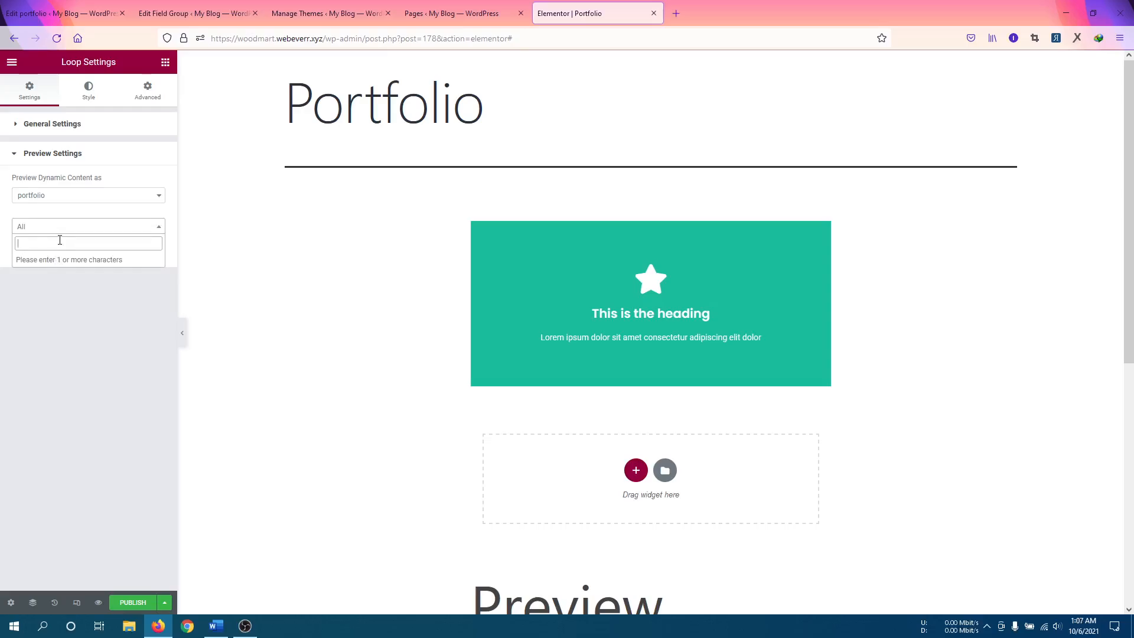
pyautogui.click(171, 13)
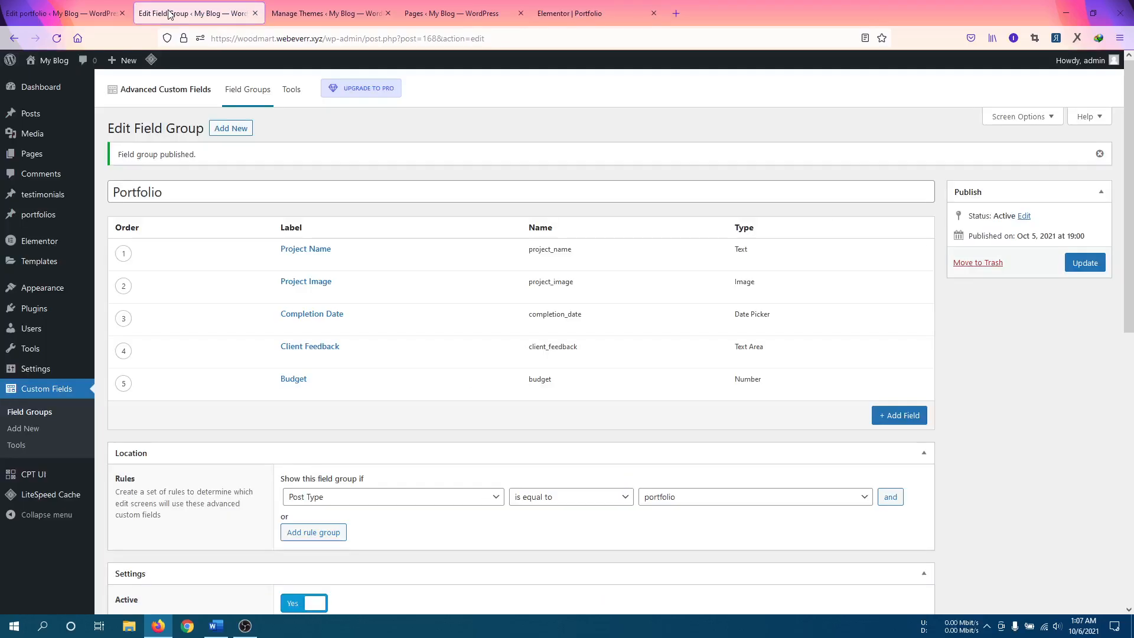
pyautogui.click(87, 10)
pyautogui.scroll(5, 230, 185)
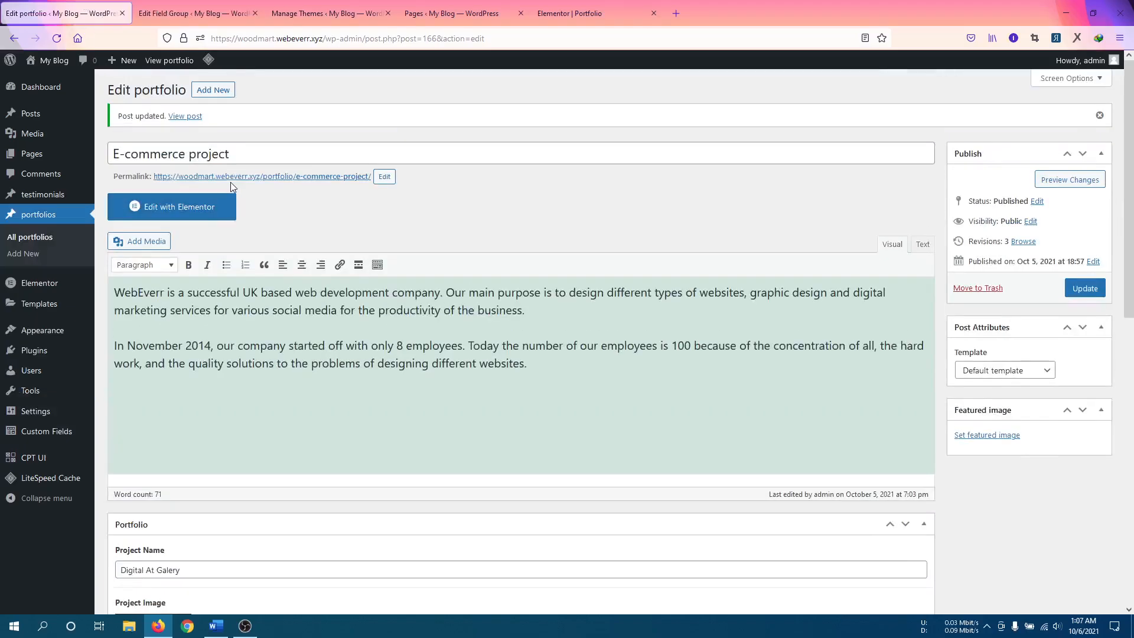
pyautogui.click(581, 14)
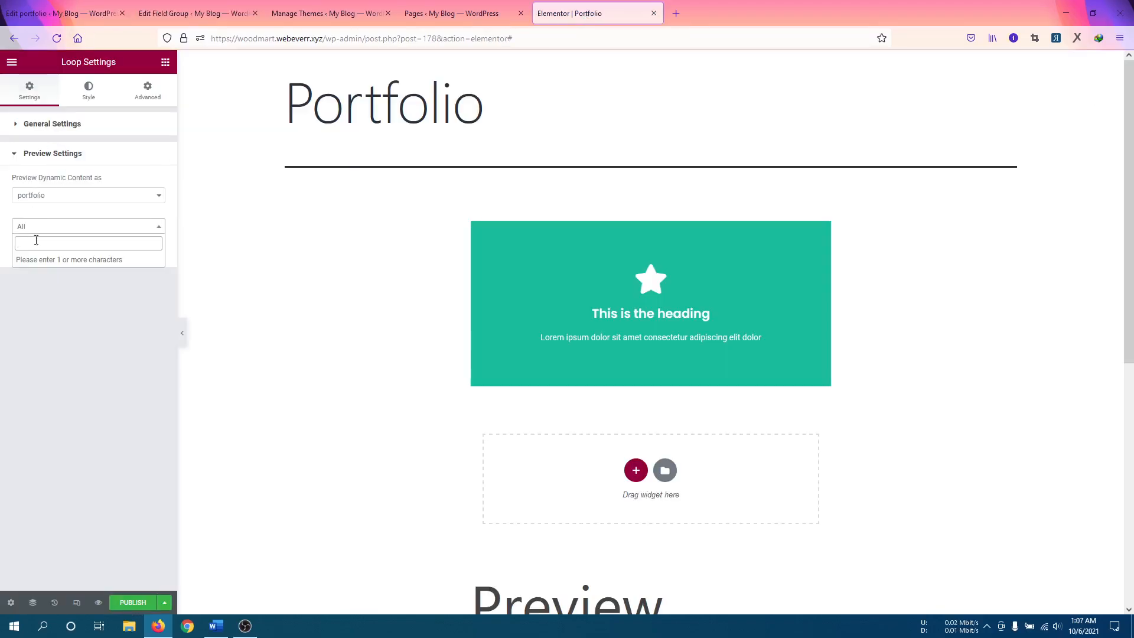
pyautogui.write('e')
pyautogui.click(45, 261)
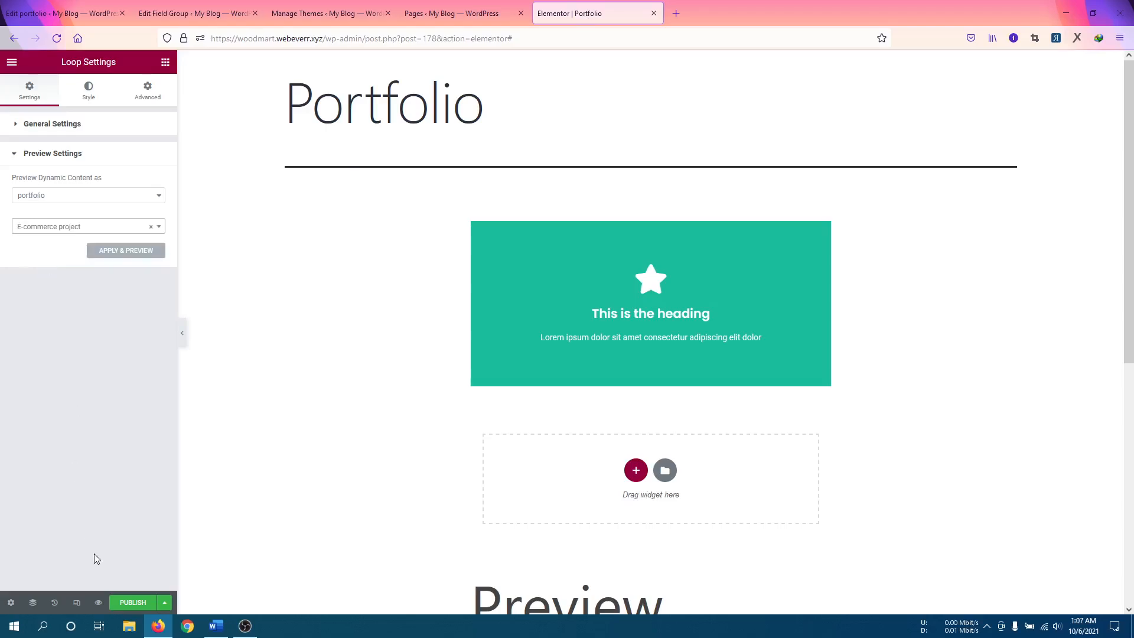
pyautogui.click(122, 255)
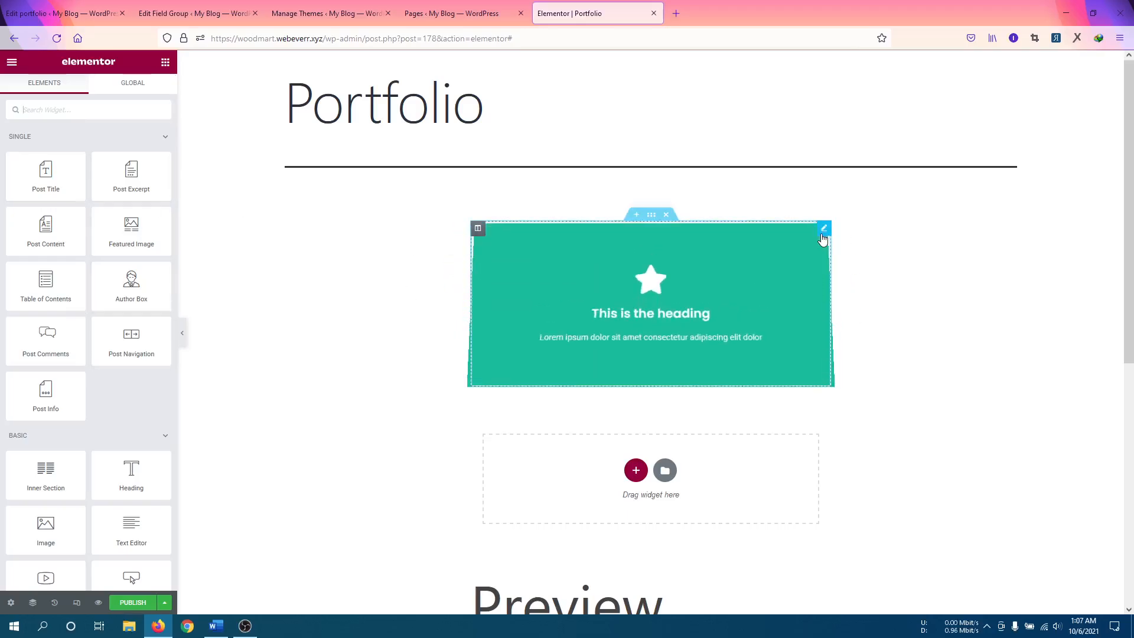
# Remove the star icon from the flip box's front content.
pyautogui.click(823, 228)
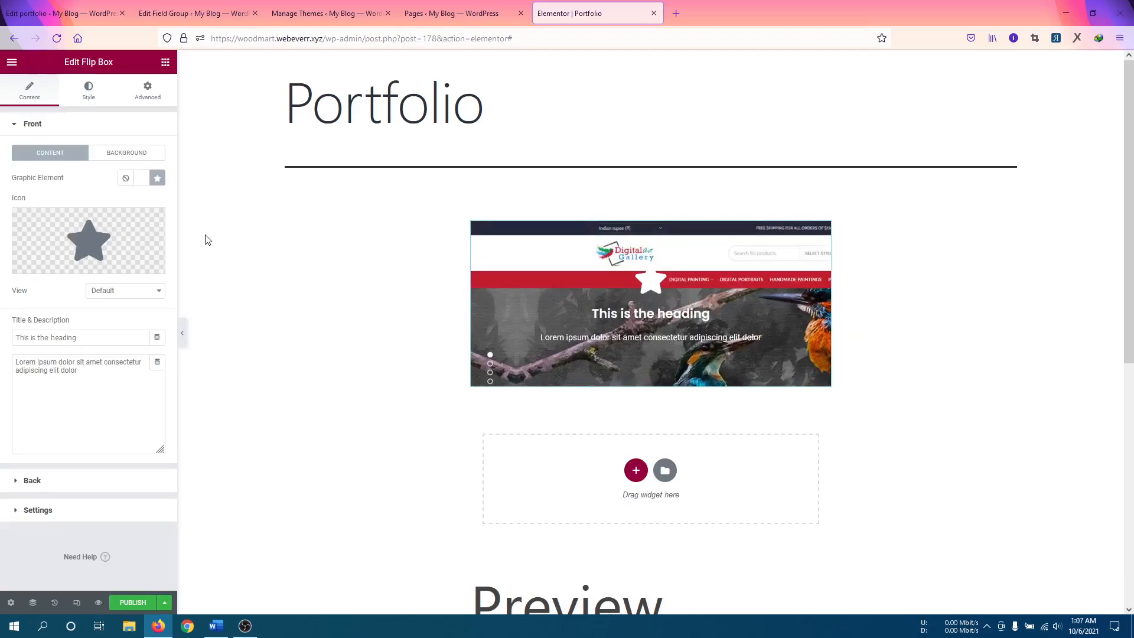
pyautogui.moveTo(154, 232)
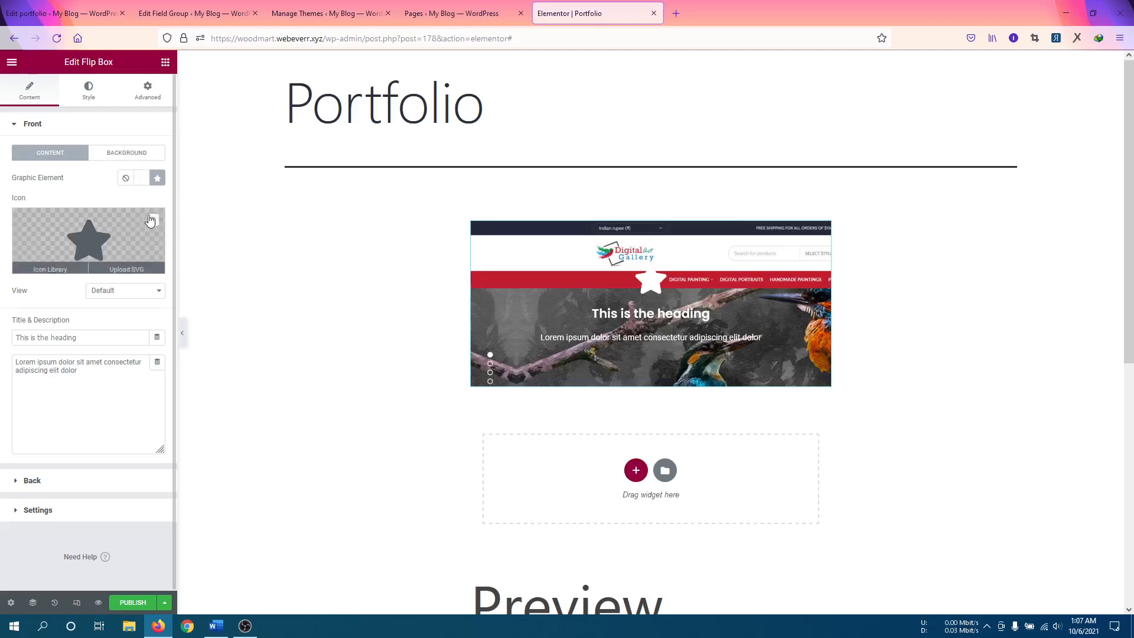
pyautogui.click(155, 220)
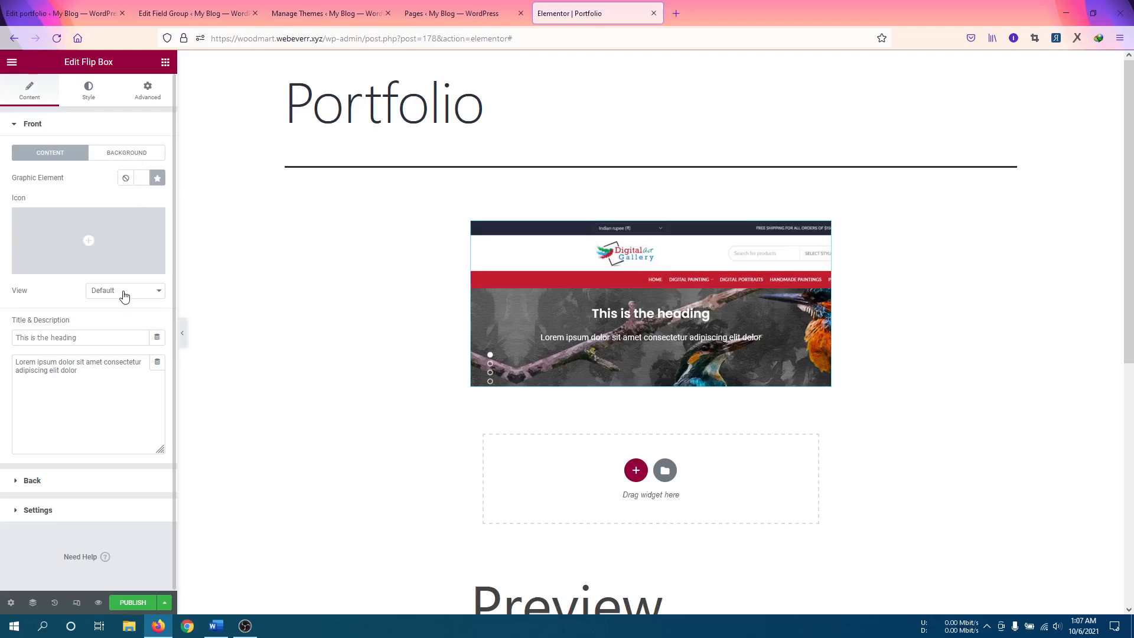
# Link the flip box's front title to the ACF Field with the key Project Name and check the tag's advanced options.
pyautogui.click(156, 342)
pyautogui.click(155, 341)
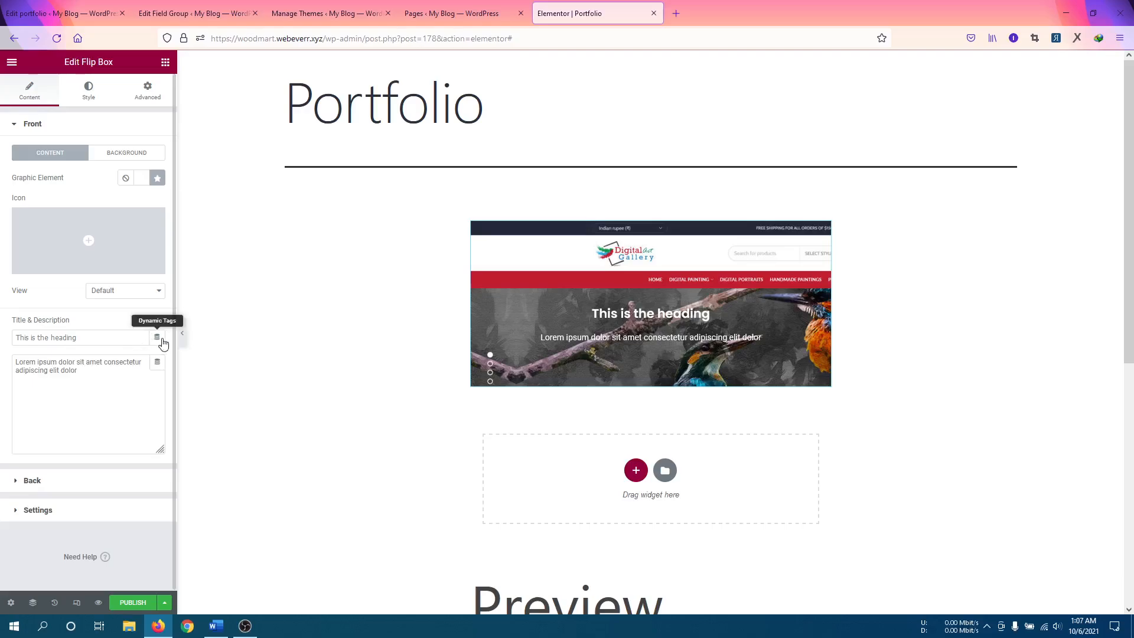
pyautogui.click(158, 339)
pyautogui.click(158, 339)
pyautogui.click(158, 340)
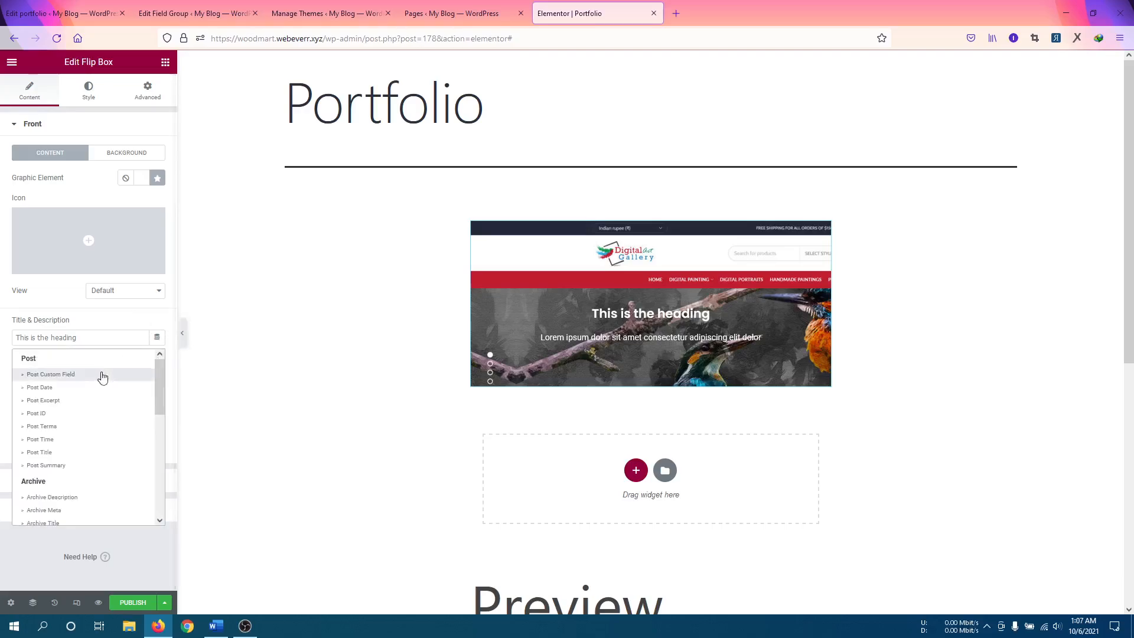
pyautogui.scroll(-5, 68, 481)
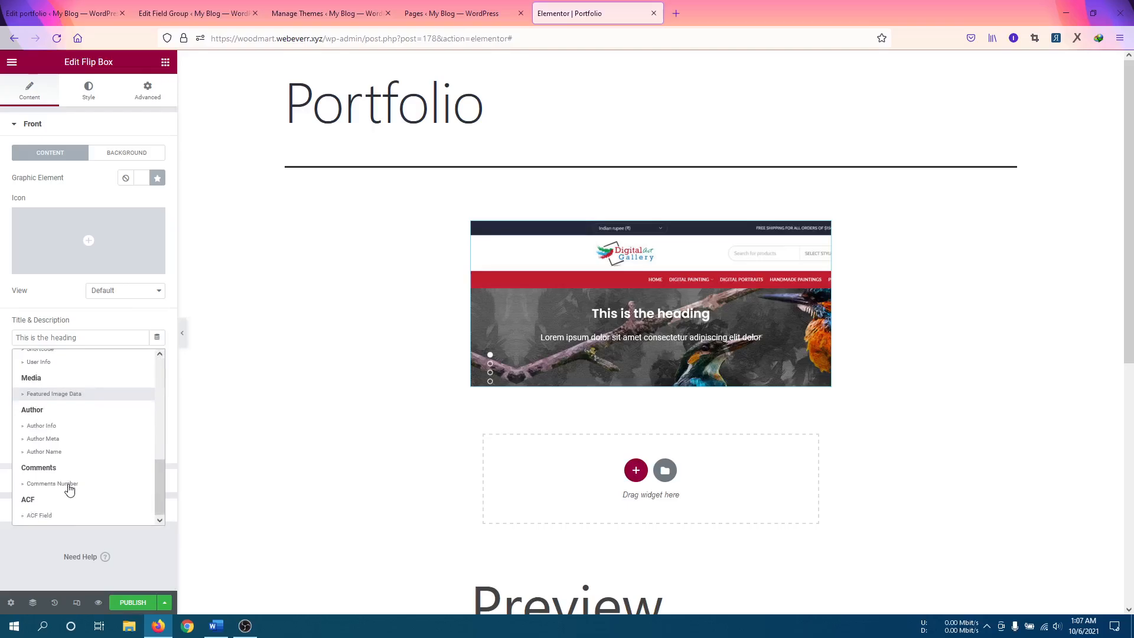
pyautogui.click(39, 515)
pyautogui.click(23, 340)
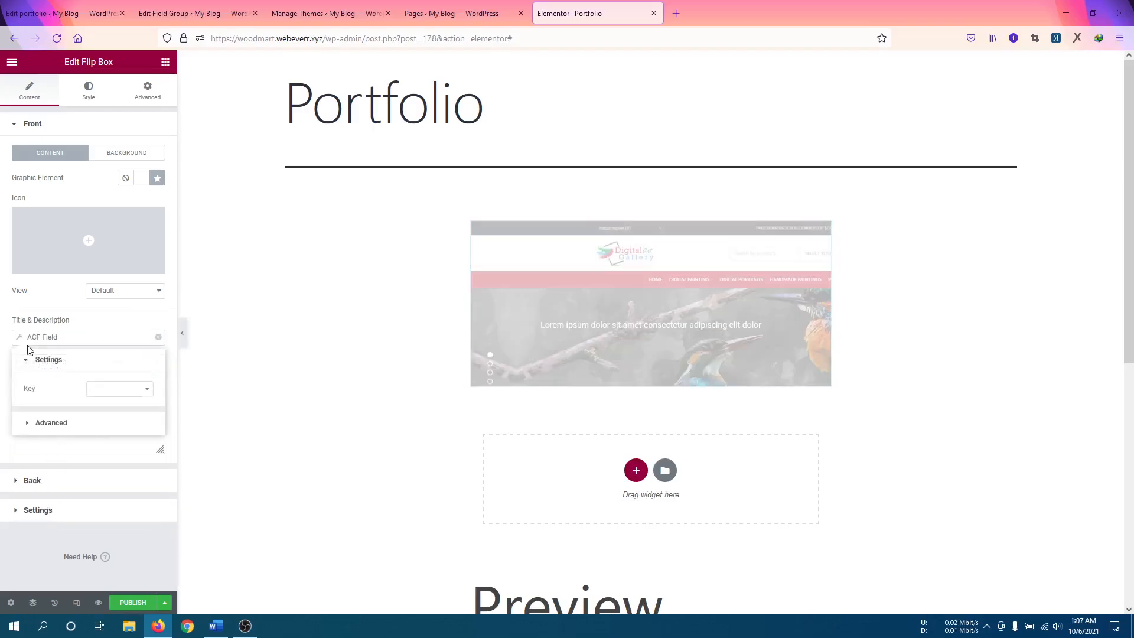
pyautogui.click(96, 390)
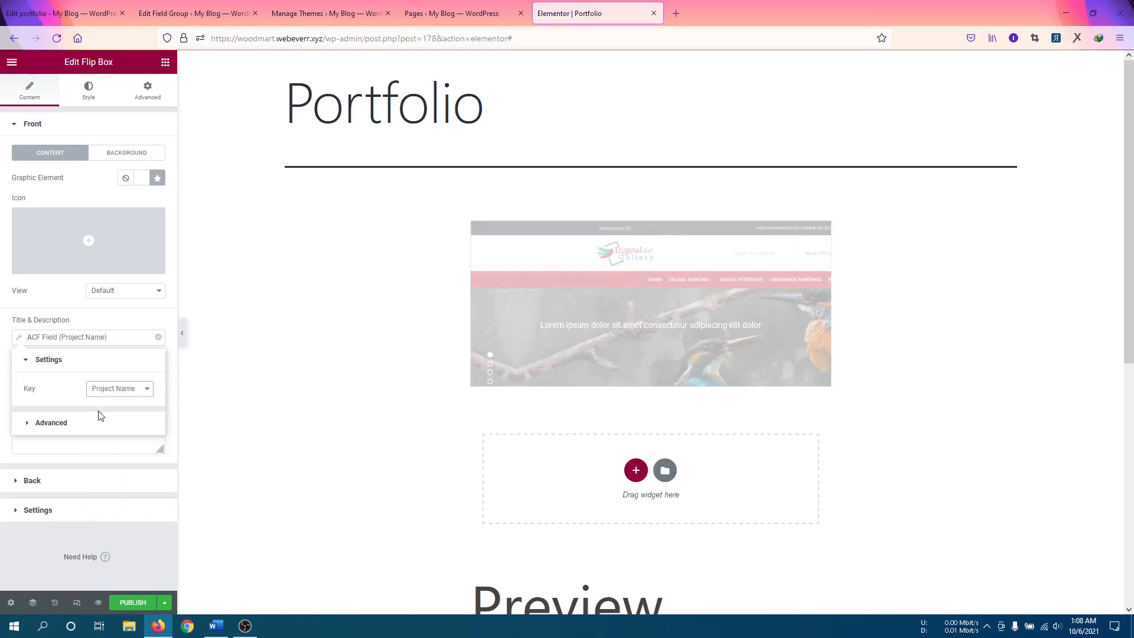
pyautogui.click(30, 427)
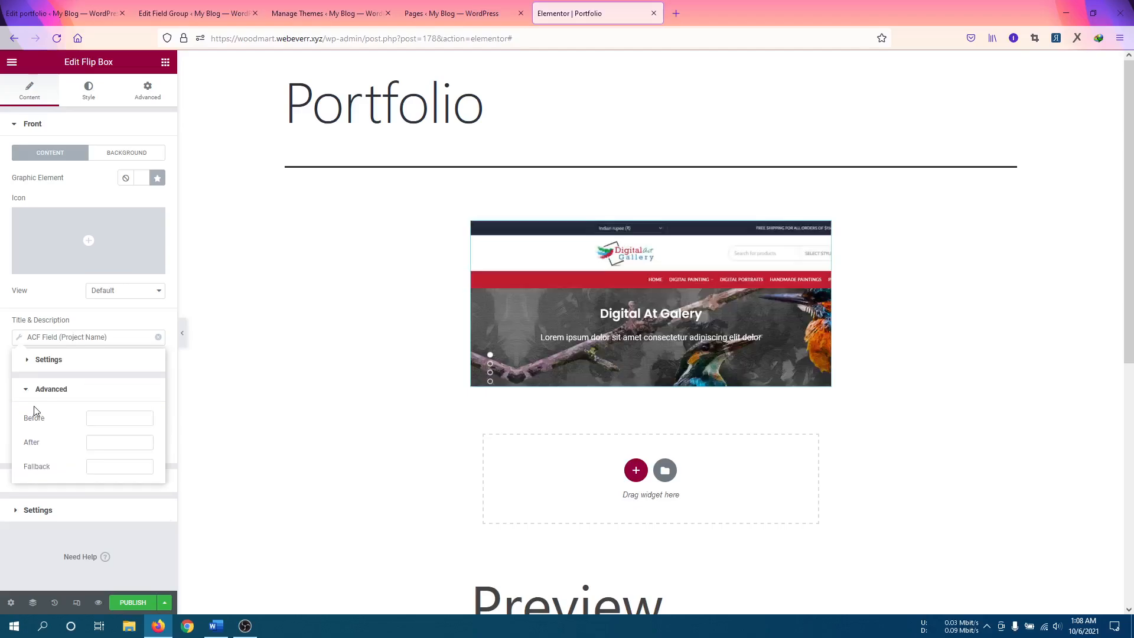
pyautogui.click(26, 397)
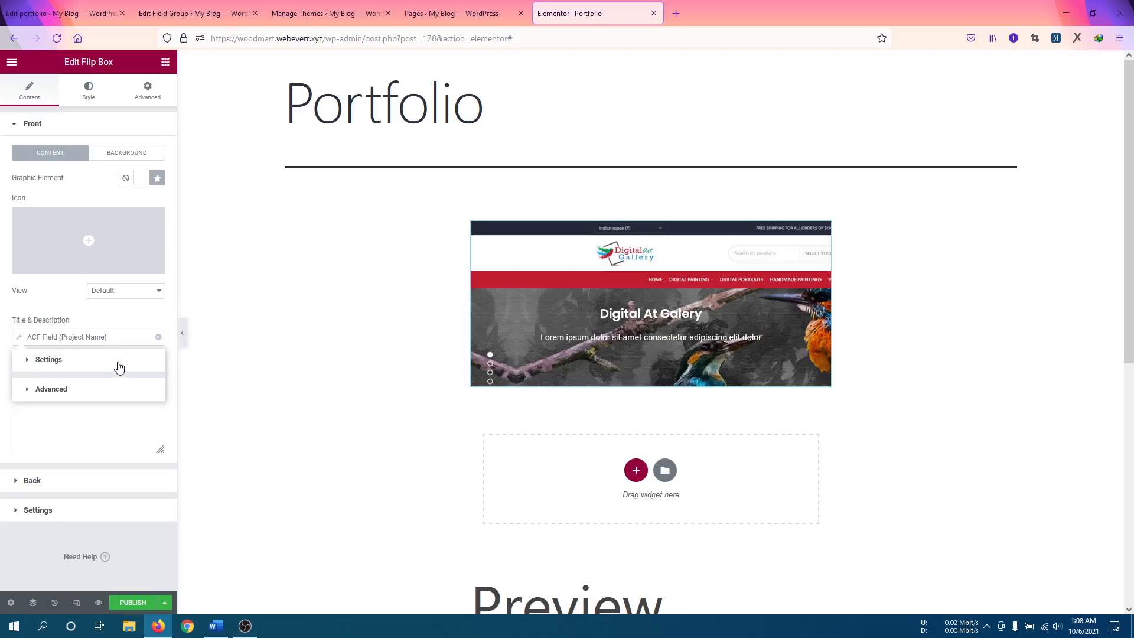
pyautogui.click(108, 320)
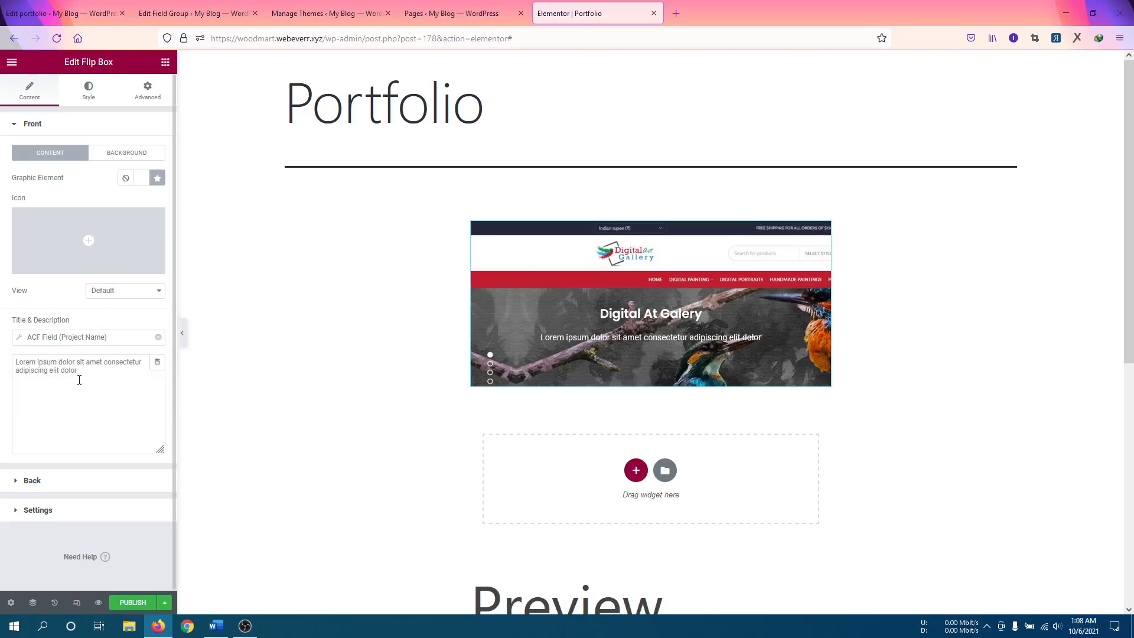
# Clear the flip box's front description and give the front background a translucent black overlay, #00000038.
pyautogui.moveTo(147, 369); pyautogui.dragTo(10, 363)
pyautogui.press('BackSpace')
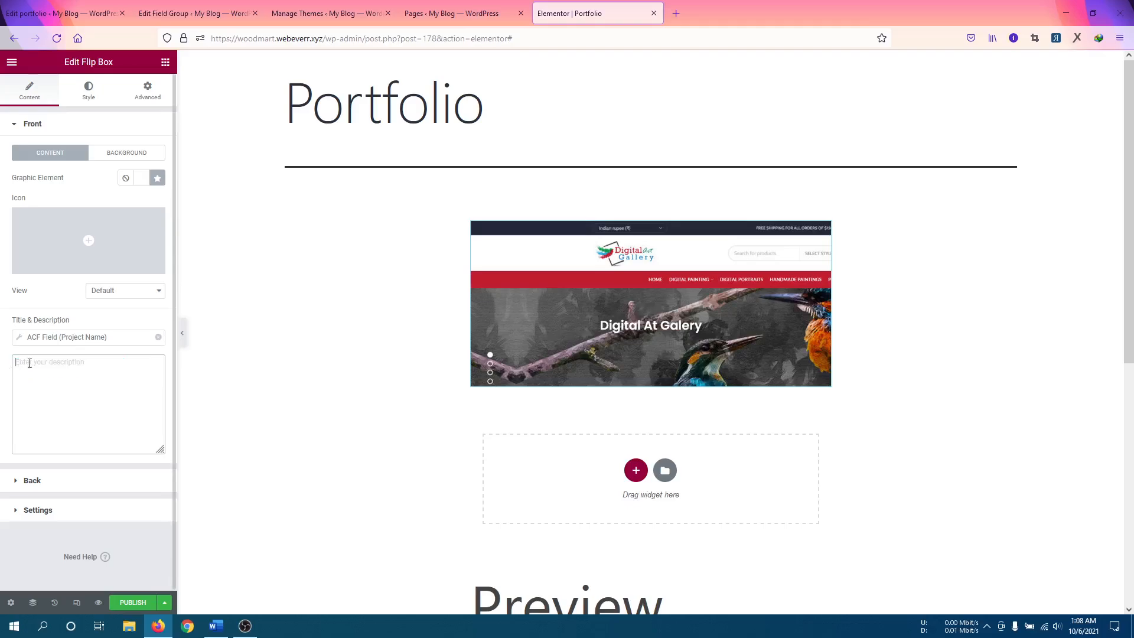
pyautogui.click(111, 153)
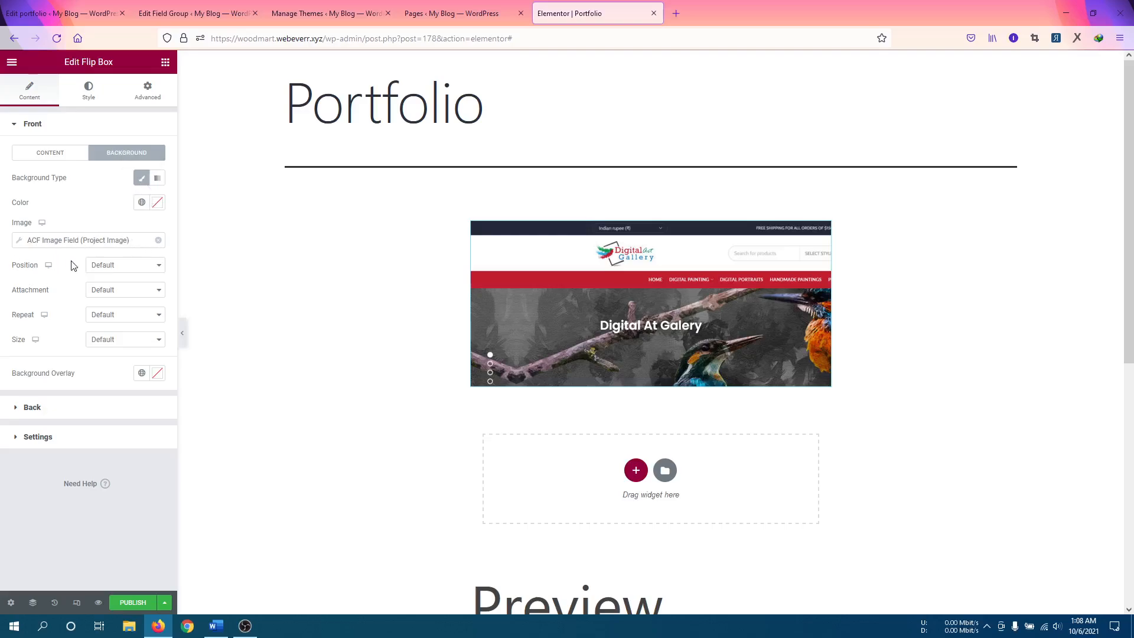
pyautogui.click(157, 372)
pyautogui.moveTo(71, 471); pyautogui.dragTo(21, 520)
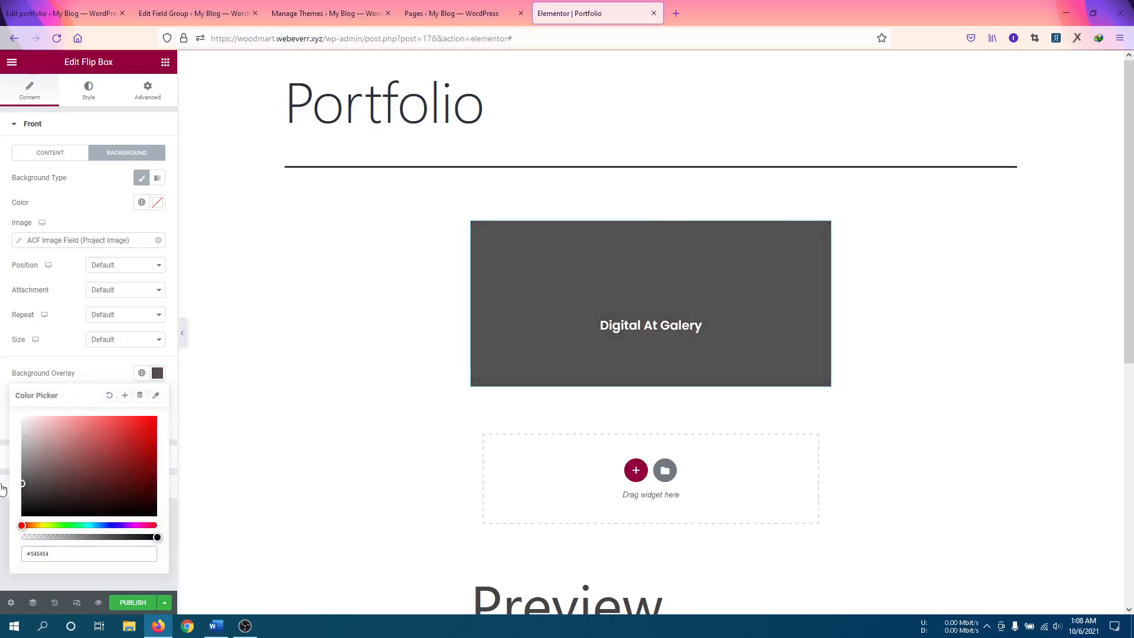
pyautogui.click(140, 554)
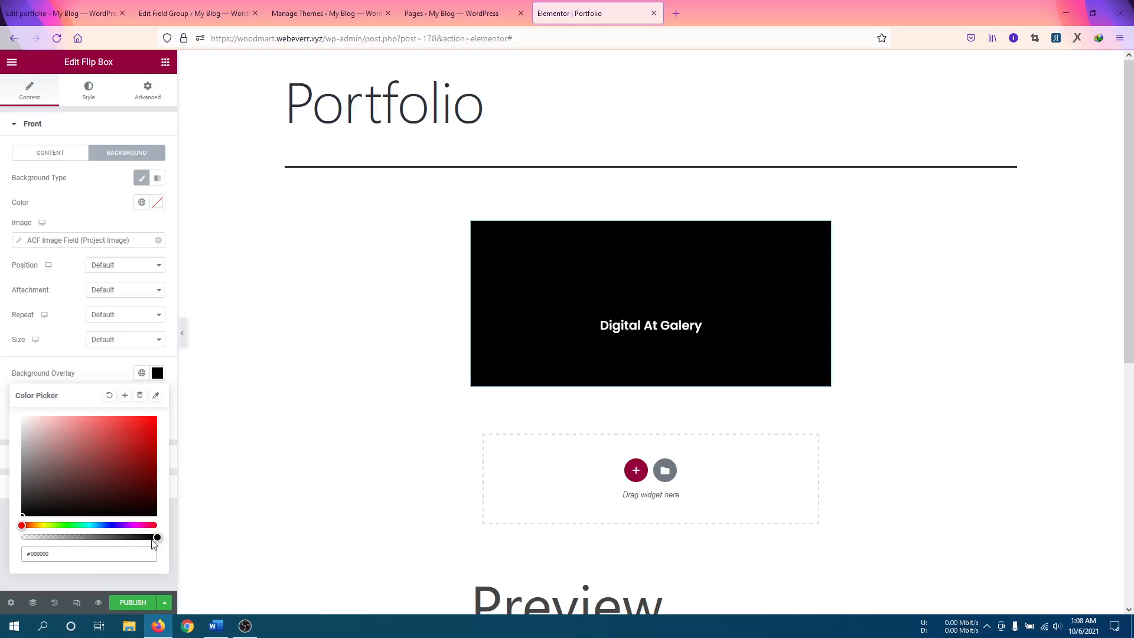
pyautogui.moveTo(155, 538); pyautogui.dragTo(49, 538)
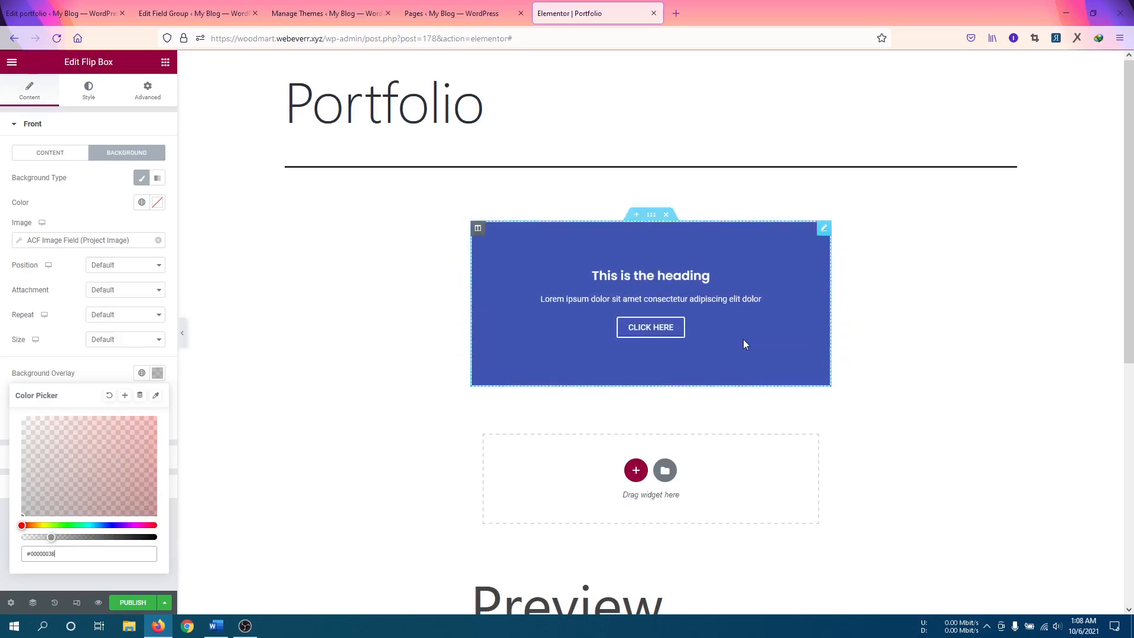
pyautogui.click(157, 372)
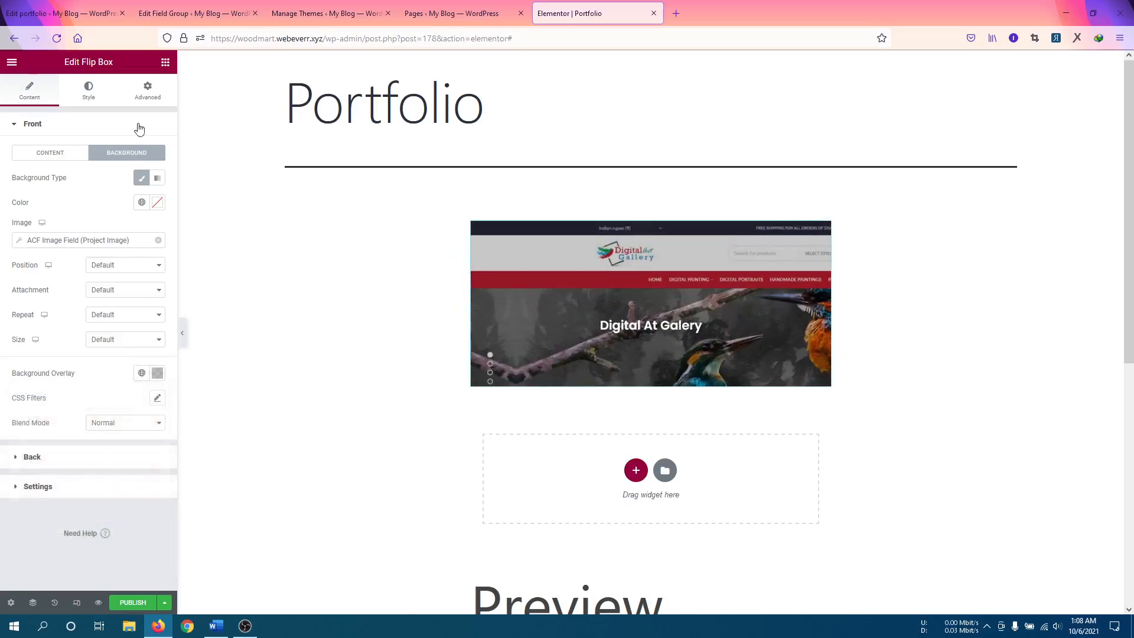
# Link the flip box's back title to the ACF Field with the key Completion Date.
pyautogui.click(48, 124)
pyautogui.click(58, 155)
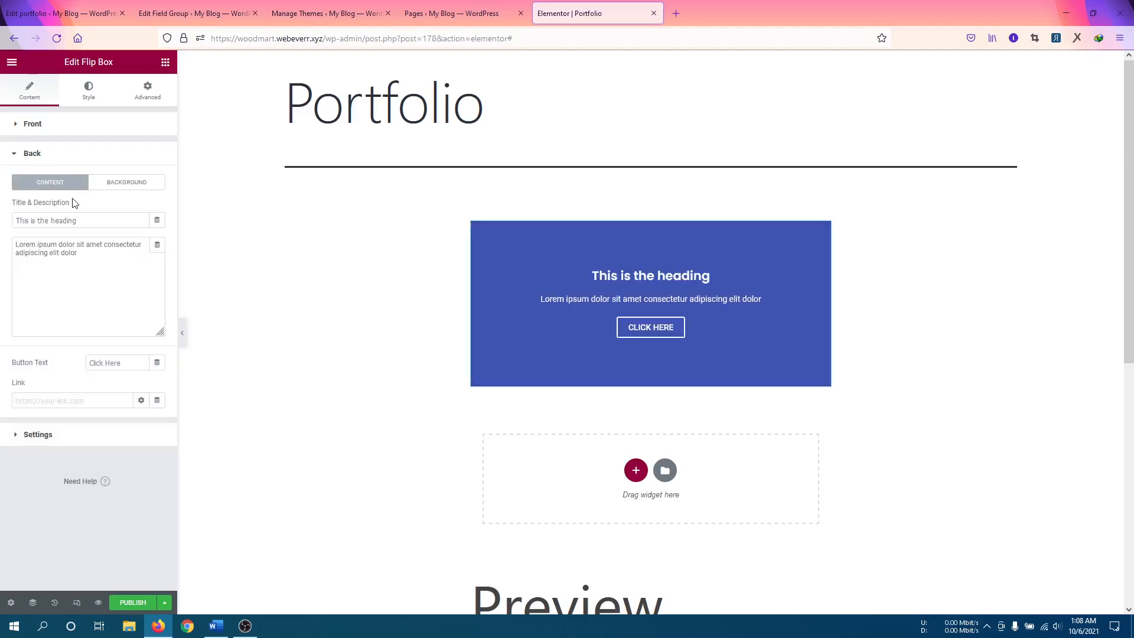
pyautogui.click(156, 220)
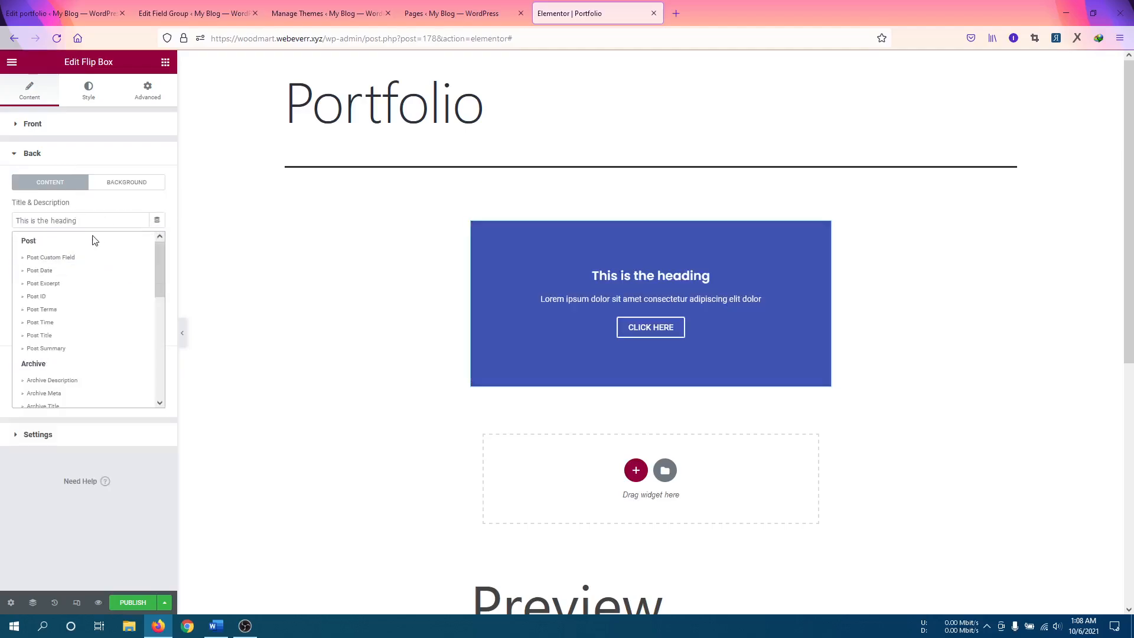
pyautogui.scroll(-10, 51, 375)
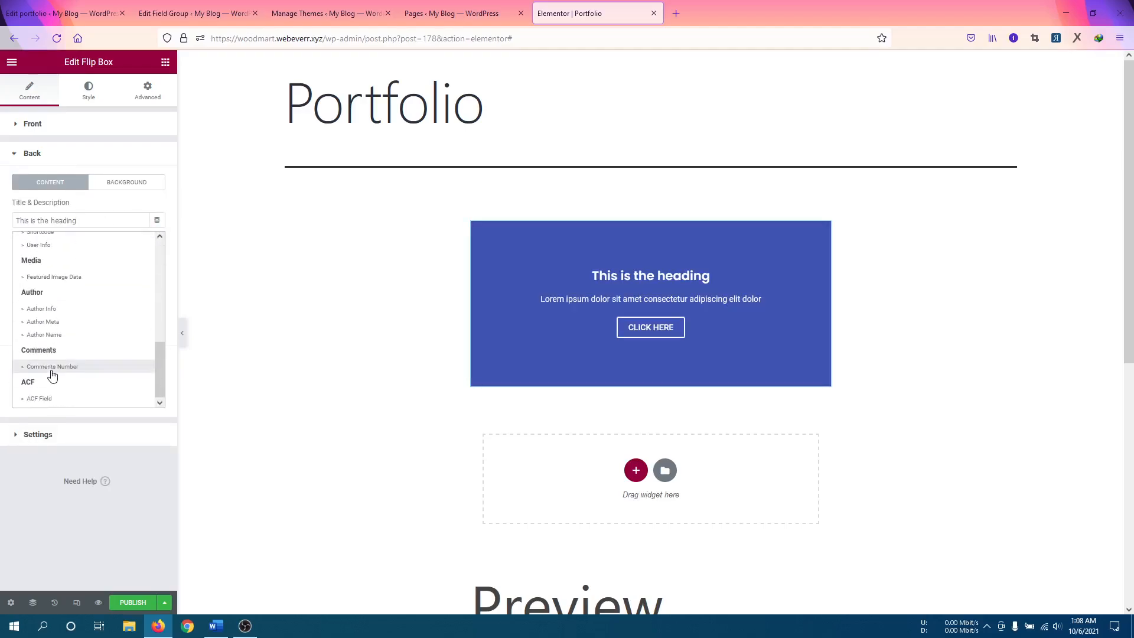
pyautogui.click(39, 399)
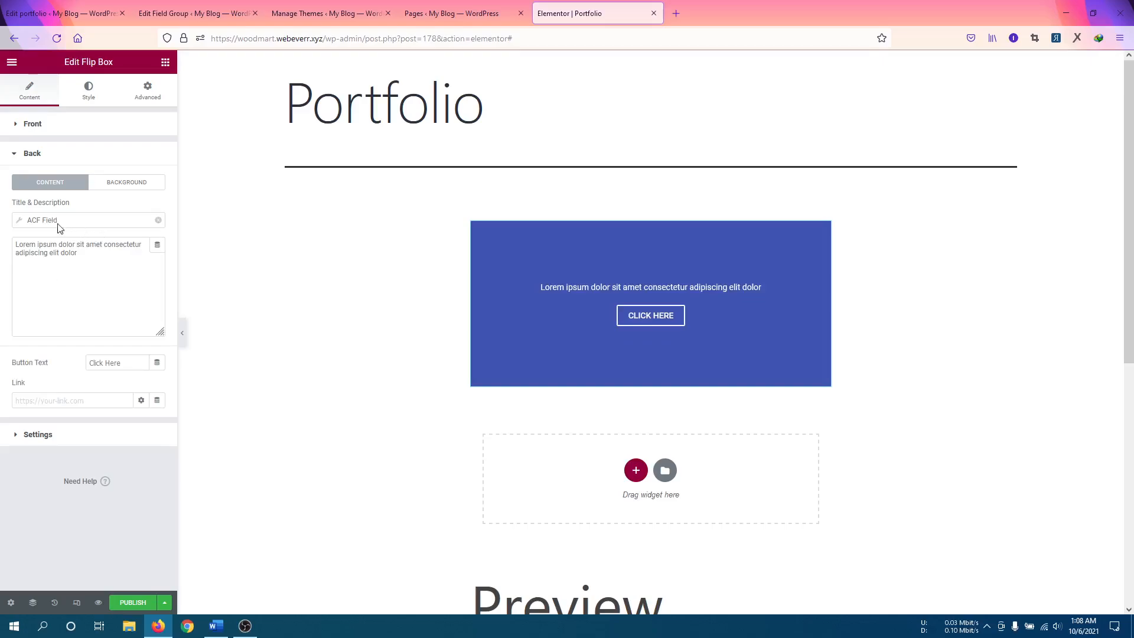
pyautogui.click(18, 223)
pyautogui.click(89, 273)
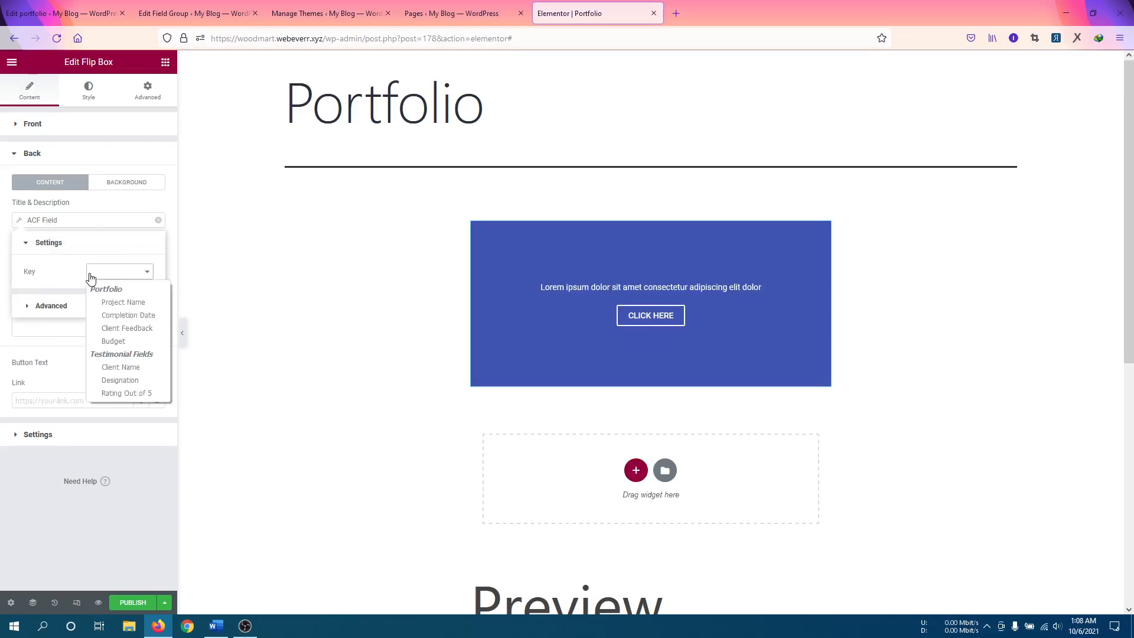
pyautogui.click(131, 315)
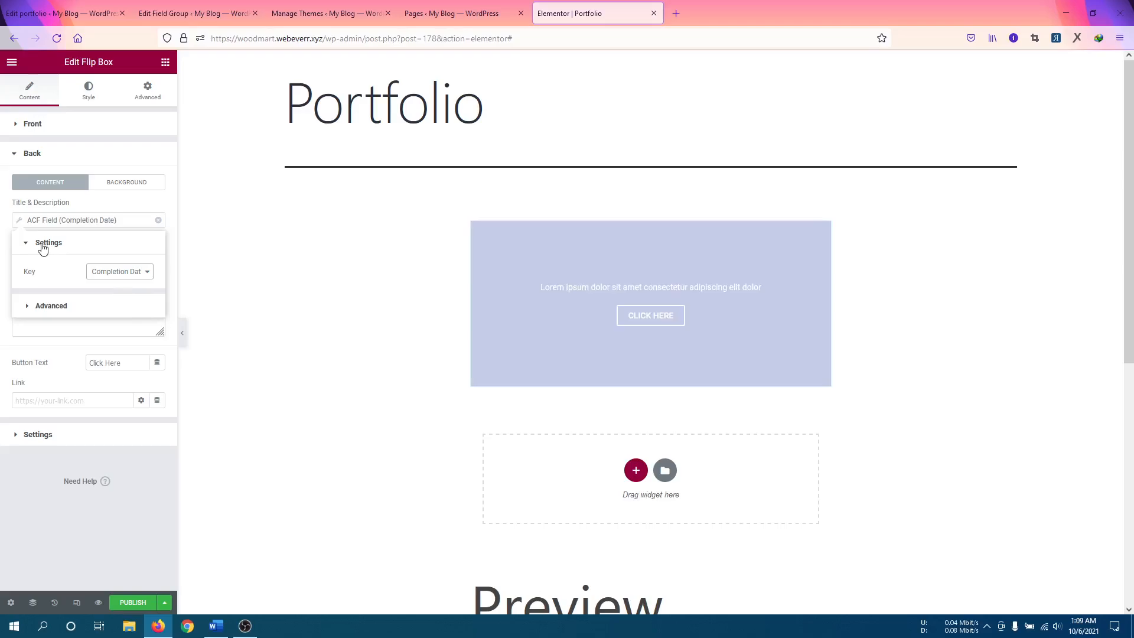
pyautogui.click(20, 221)
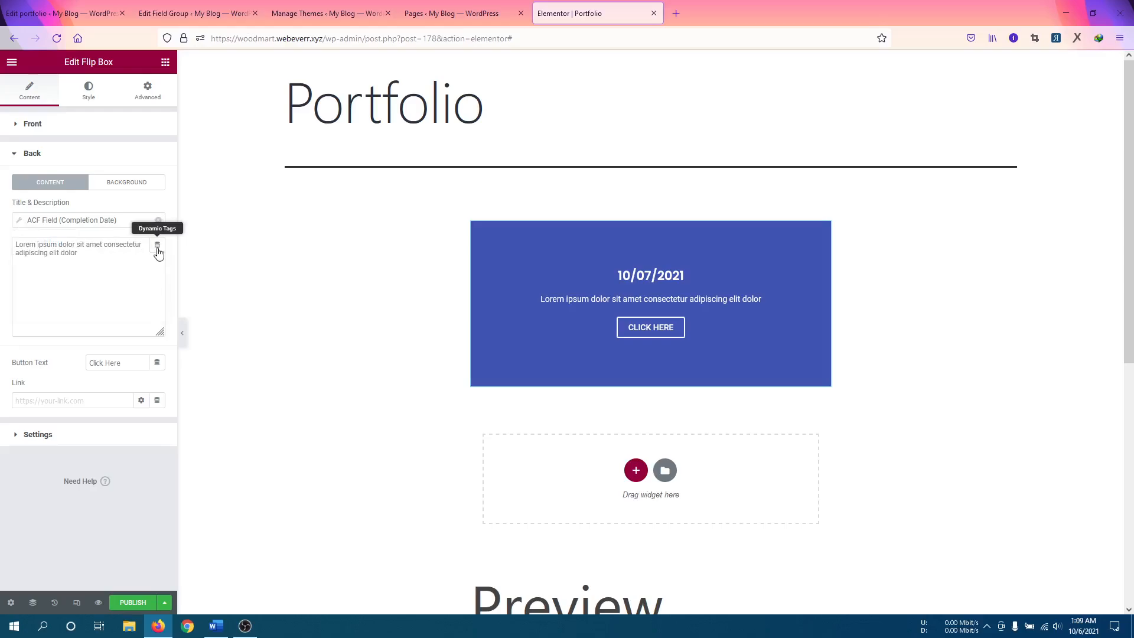
# Link the flip box's back description to the ACF Field with the key Client Feedback.
pyautogui.click(158, 248)
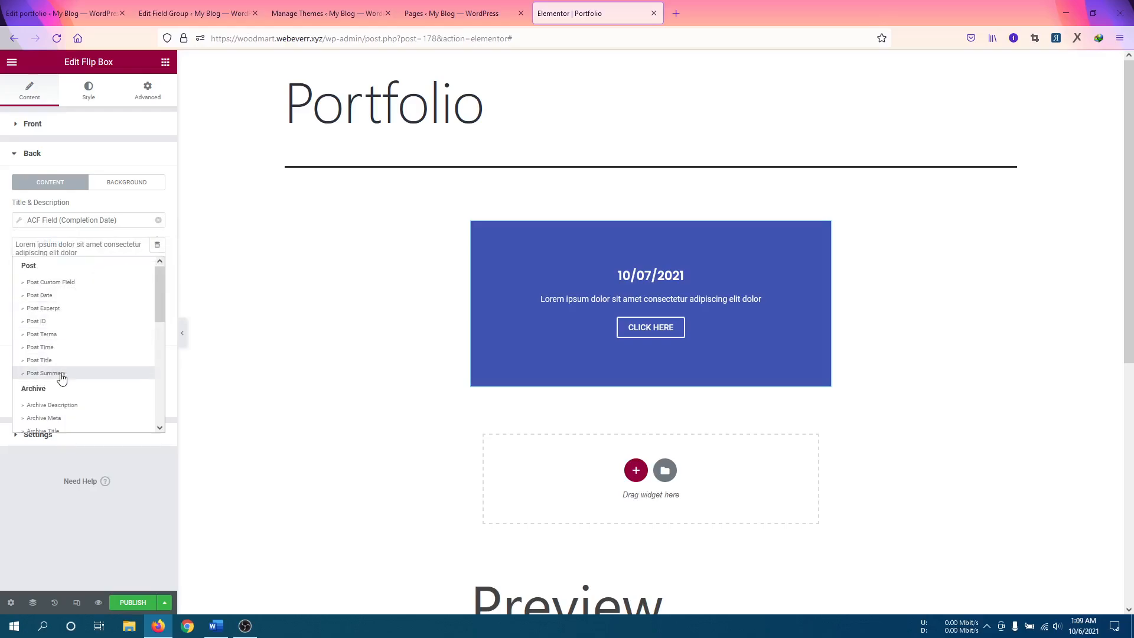
pyautogui.scroll(-10, 62, 378)
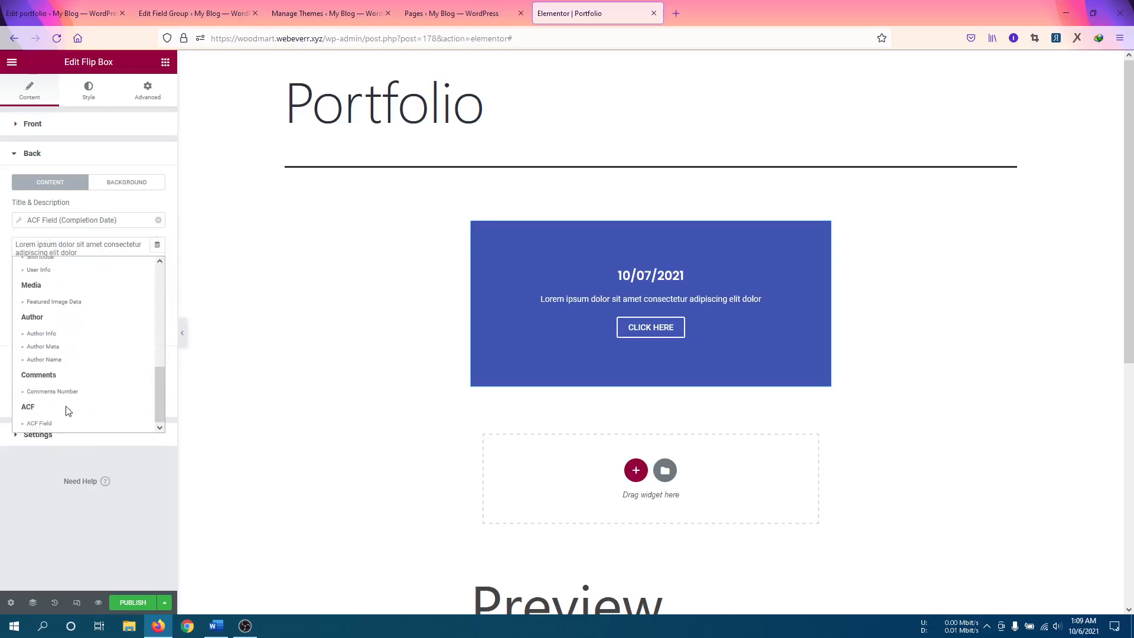
pyautogui.click(37, 423)
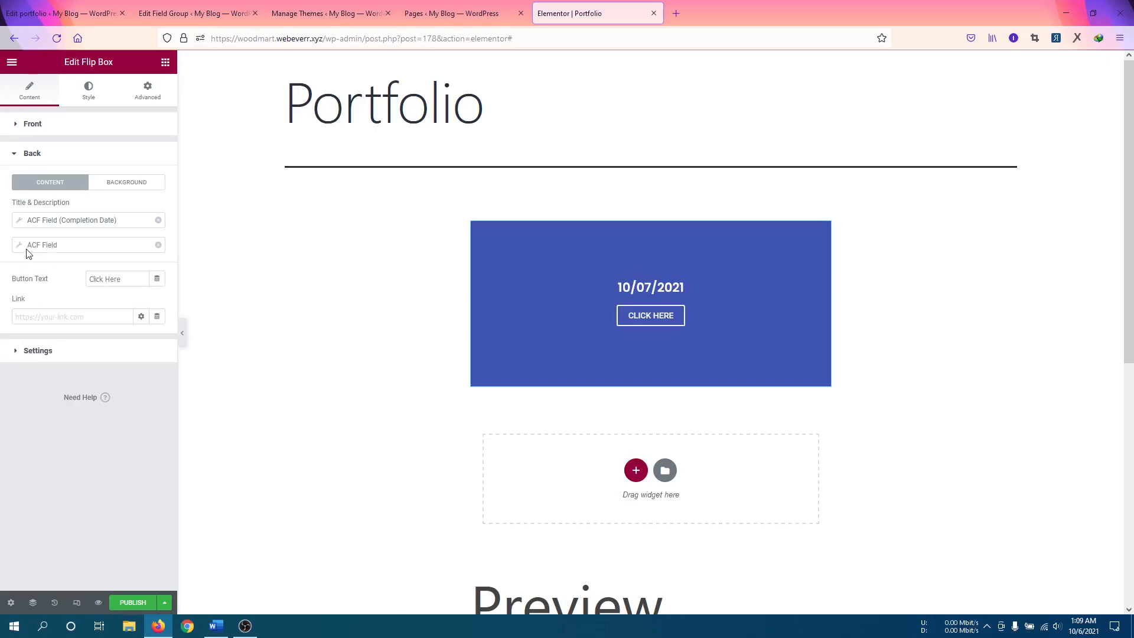
pyautogui.click(35, 245)
pyautogui.click(97, 296)
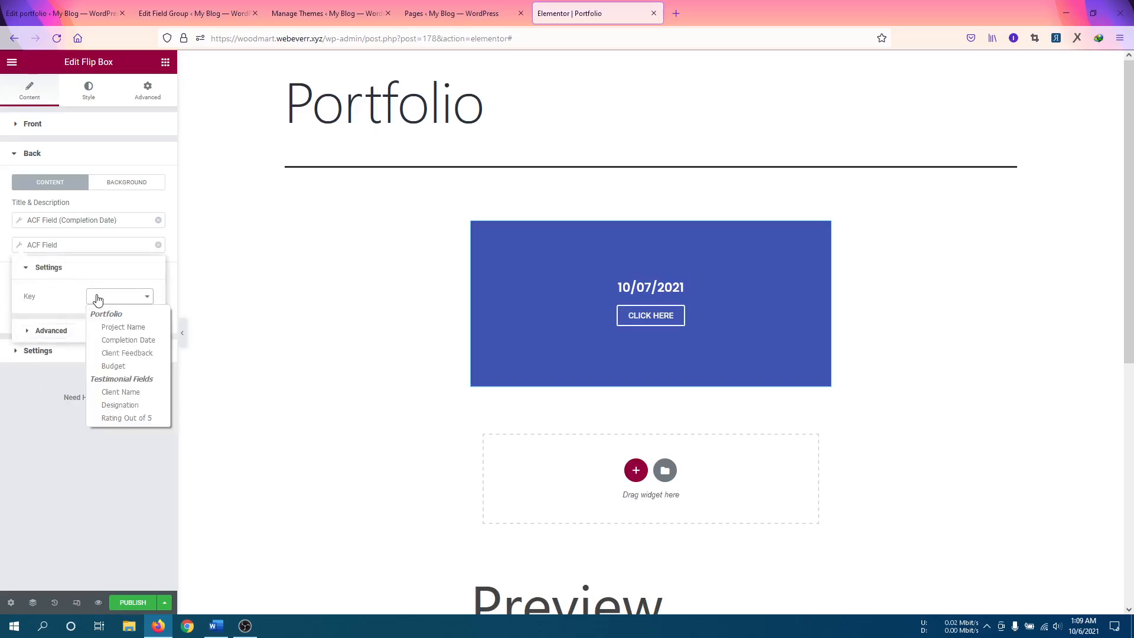
pyautogui.click(127, 353)
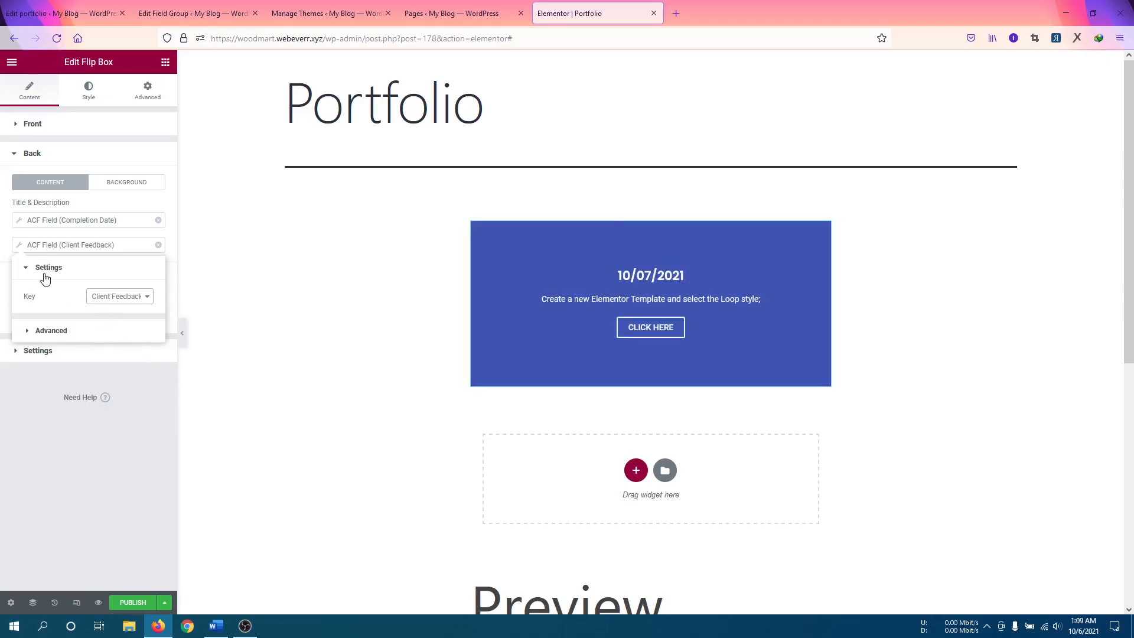
pyautogui.click(21, 248)
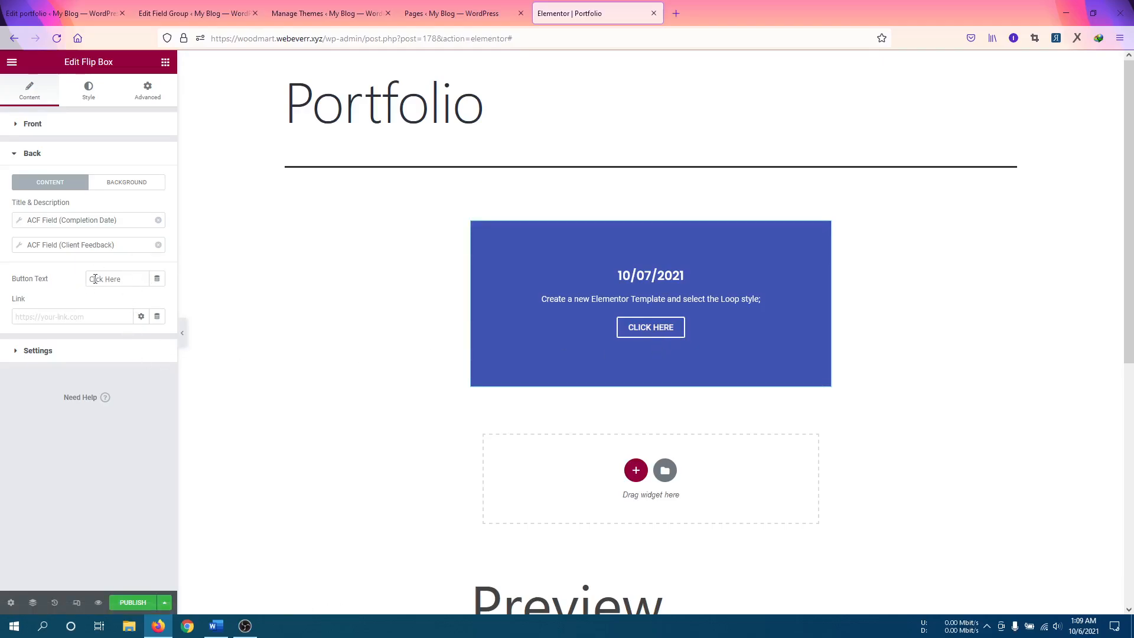
# Try the Post Custom Field tag as the back button's text, check its available keys and remove the tag.
pyautogui.click(157, 276)
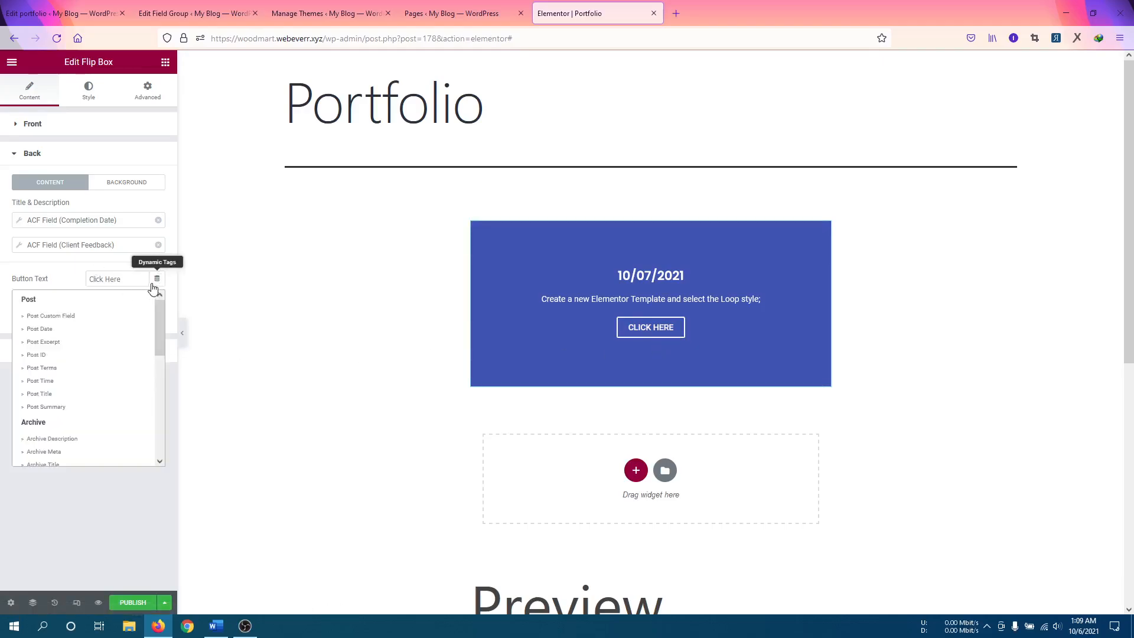
pyautogui.scroll(-5, 89, 384)
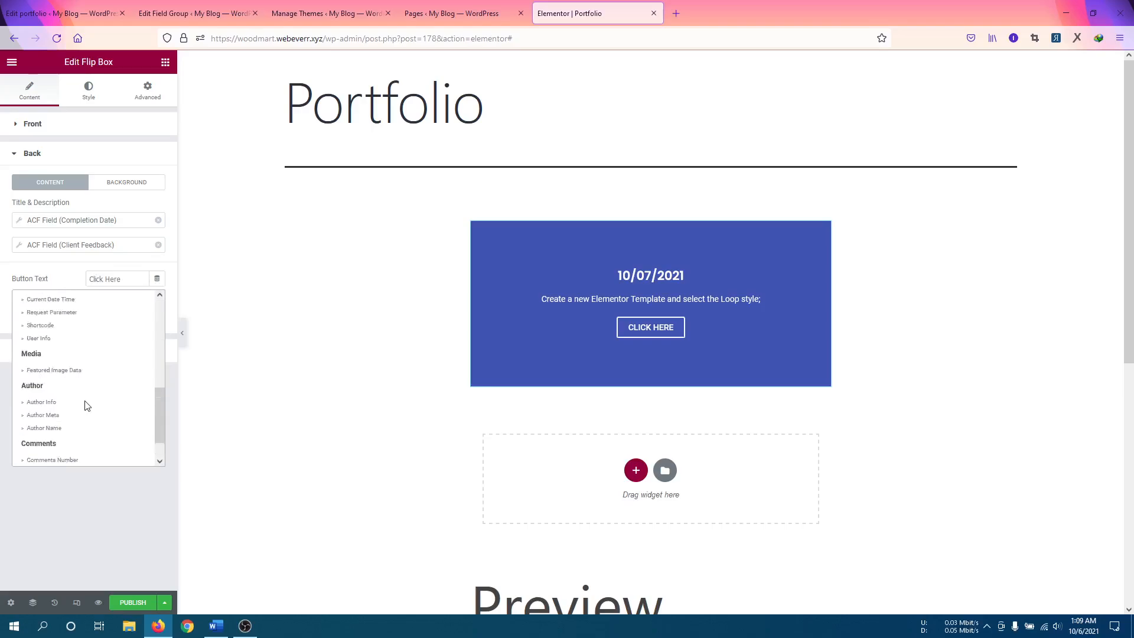
pyautogui.scroll(5, 85, 402)
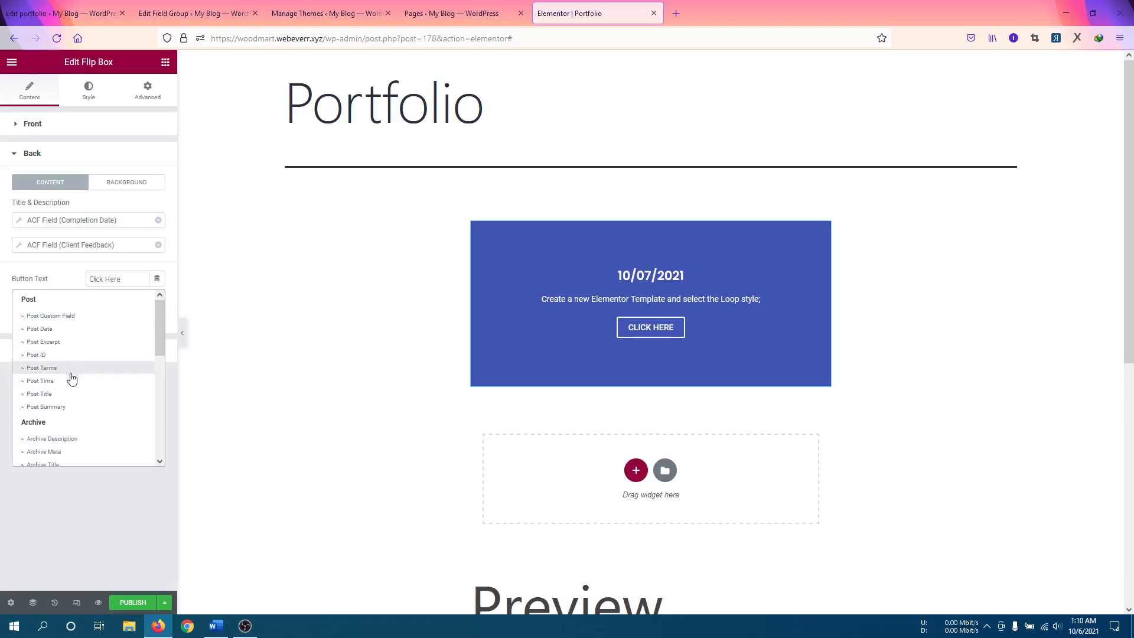
pyautogui.click(68, 316)
pyautogui.click(185, 332)
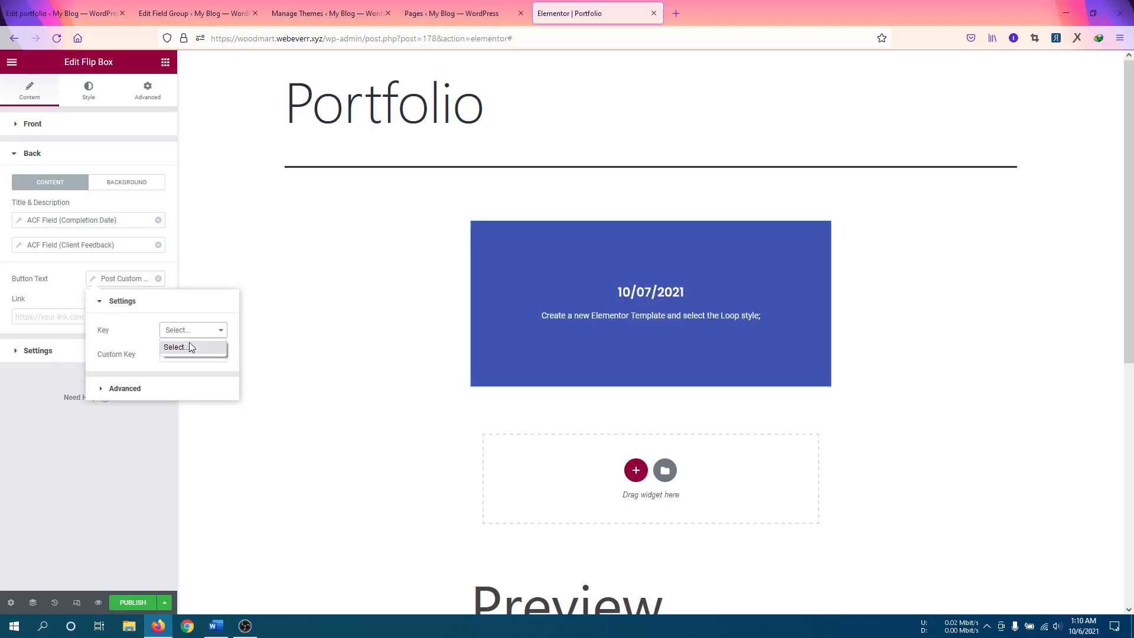
pyautogui.click(190, 333)
pyautogui.click(189, 334)
pyautogui.click(156, 279)
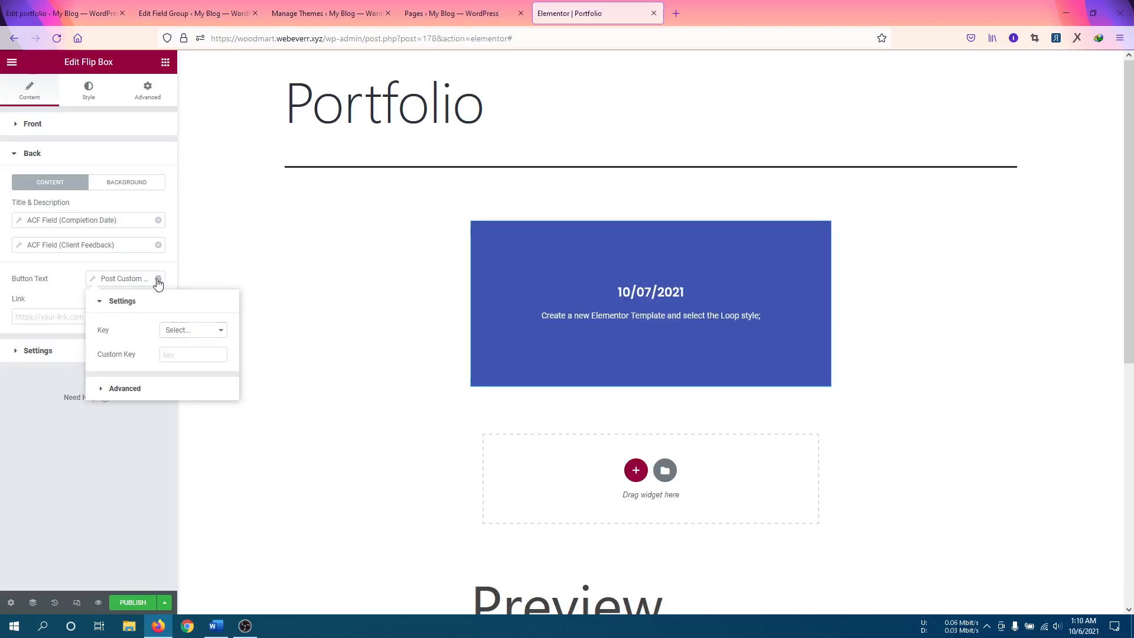
pyautogui.click(157, 278)
# Try the Post ID tag as the back button's text and remove the tag.
pyautogui.click(157, 279)
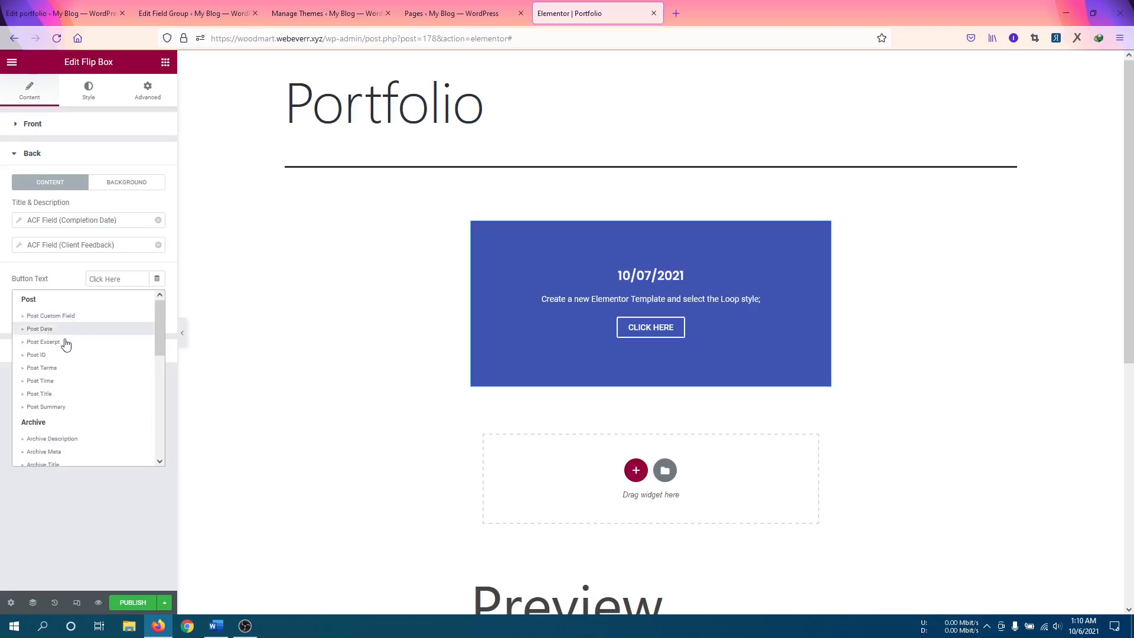
pyautogui.click(36, 355)
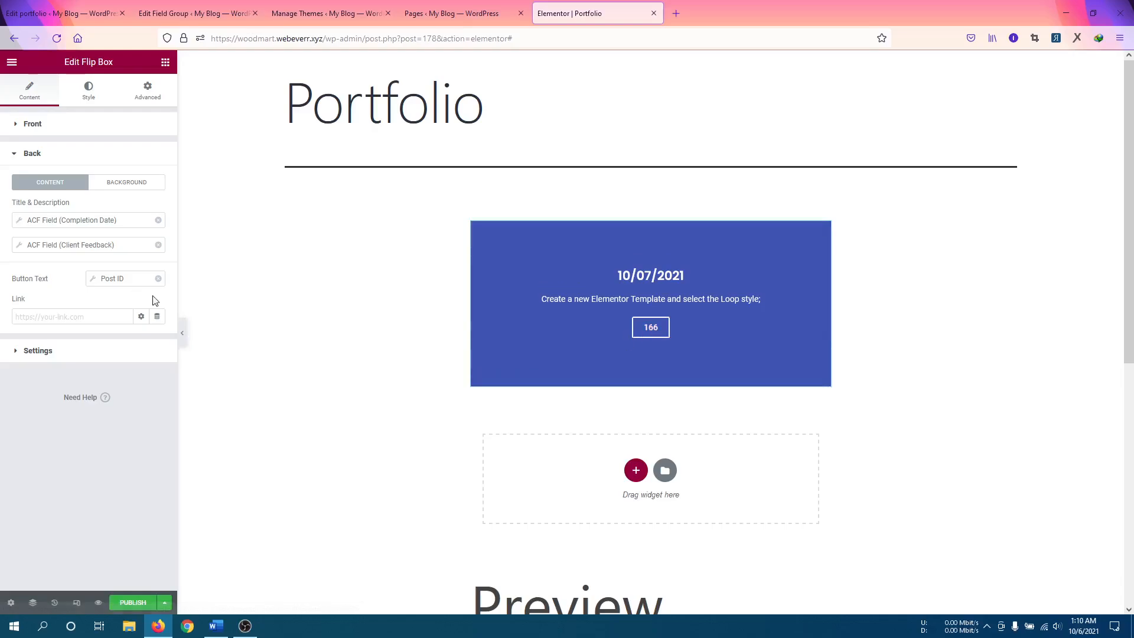
pyautogui.click(158, 278)
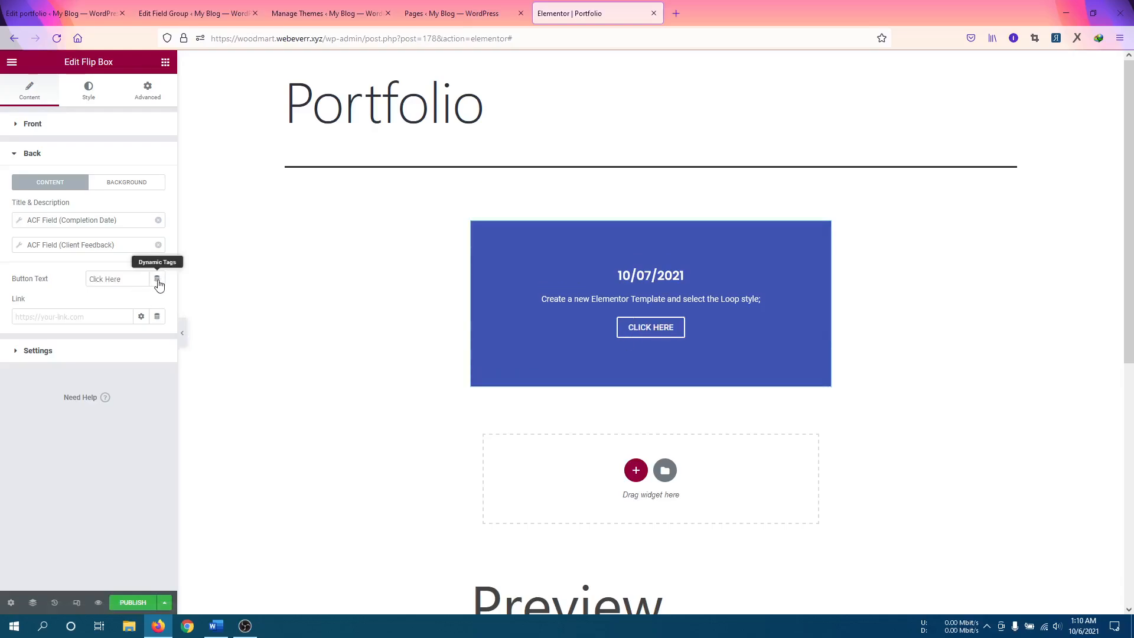
pyautogui.tripleClick(127, 279)
pyautogui.click(71, 297)
# Link the back button to the Post URL and set its text to See Details.
pyautogui.click(157, 316)
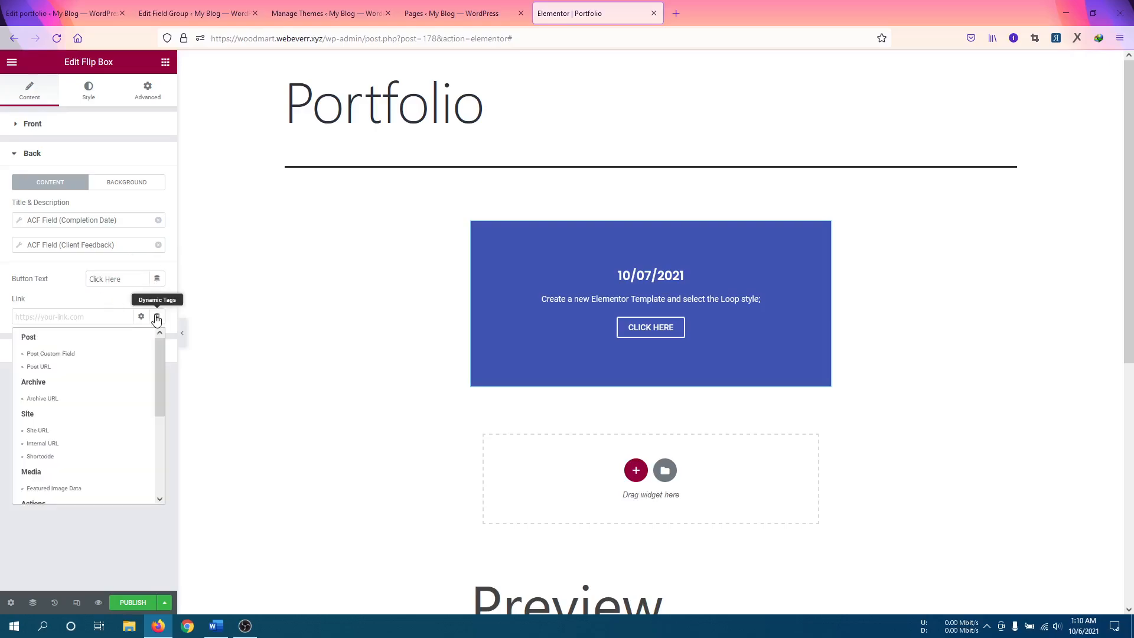
pyautogui.click(60, 370)
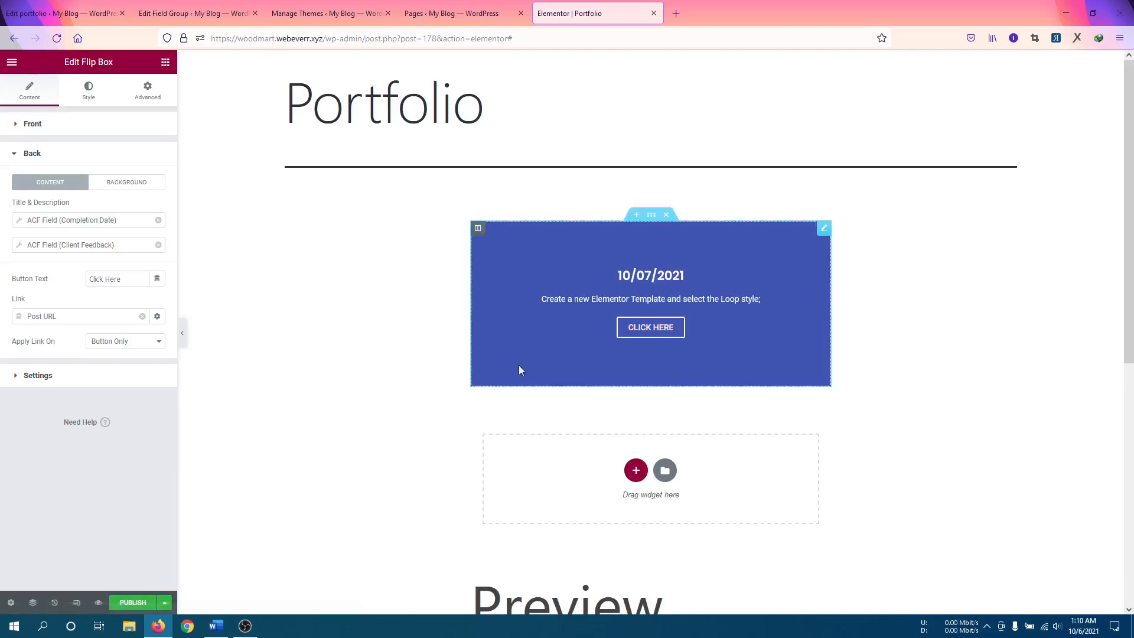
pyautogui.moveTo(134, 285); pyautogui.dragTo(51, 278)
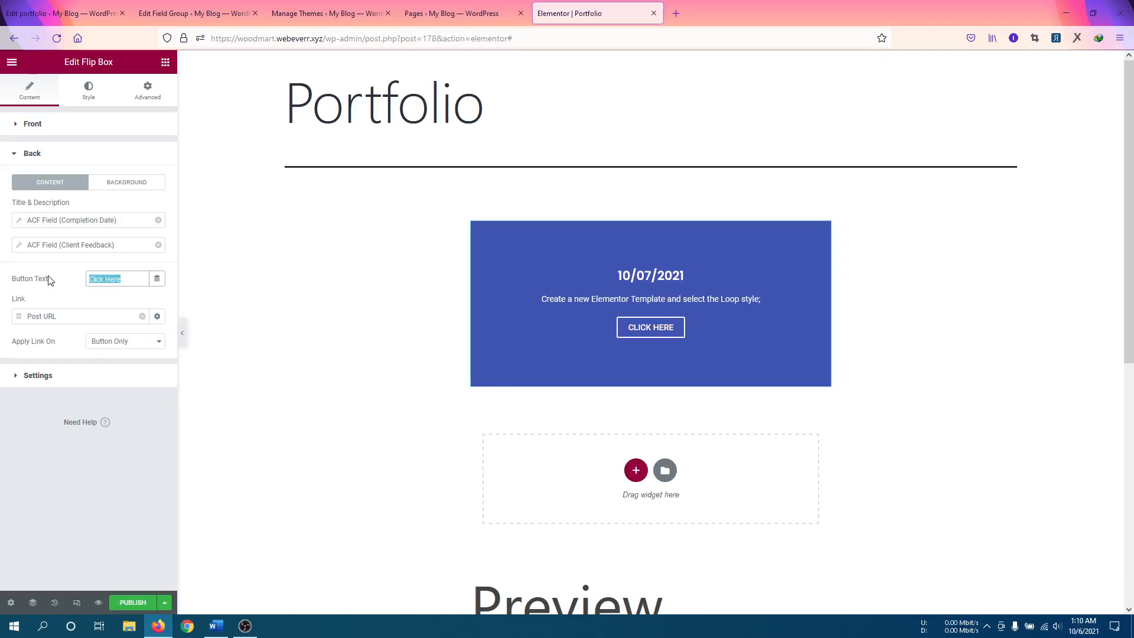
pyautogui.write('See Details')
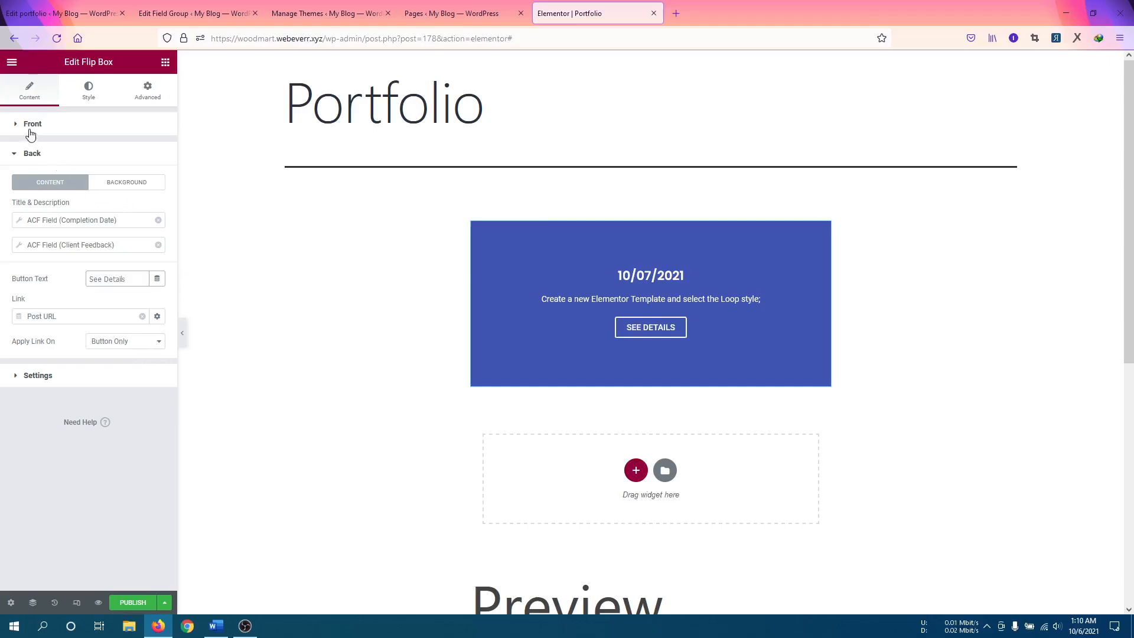
# Link the flip box's front description to the ACF Field with the key Completion Date.
pyautogui.click(28, 131)
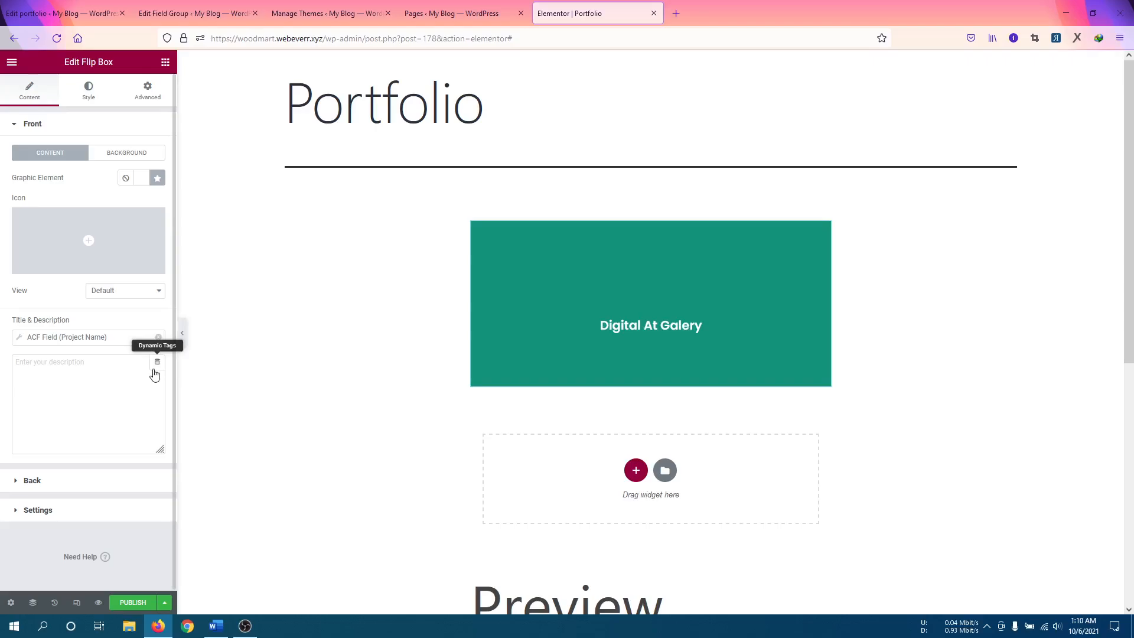
pyautogui.click(156, 363)
pyautogui.scroll(-5, 78, 481)
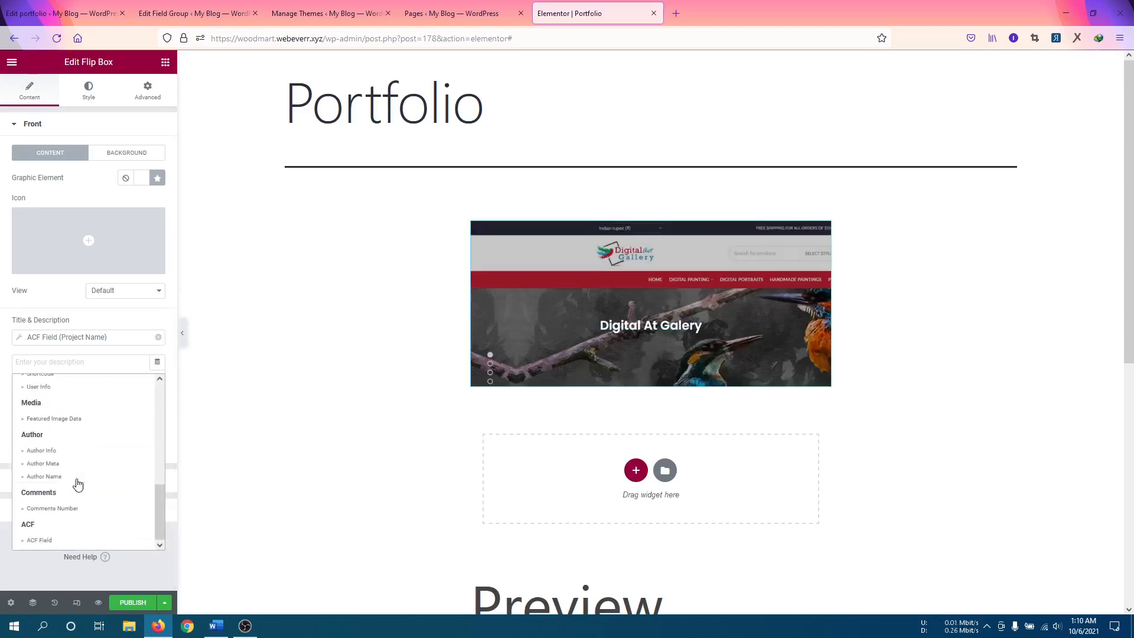
pyautogui.click(37, 542)
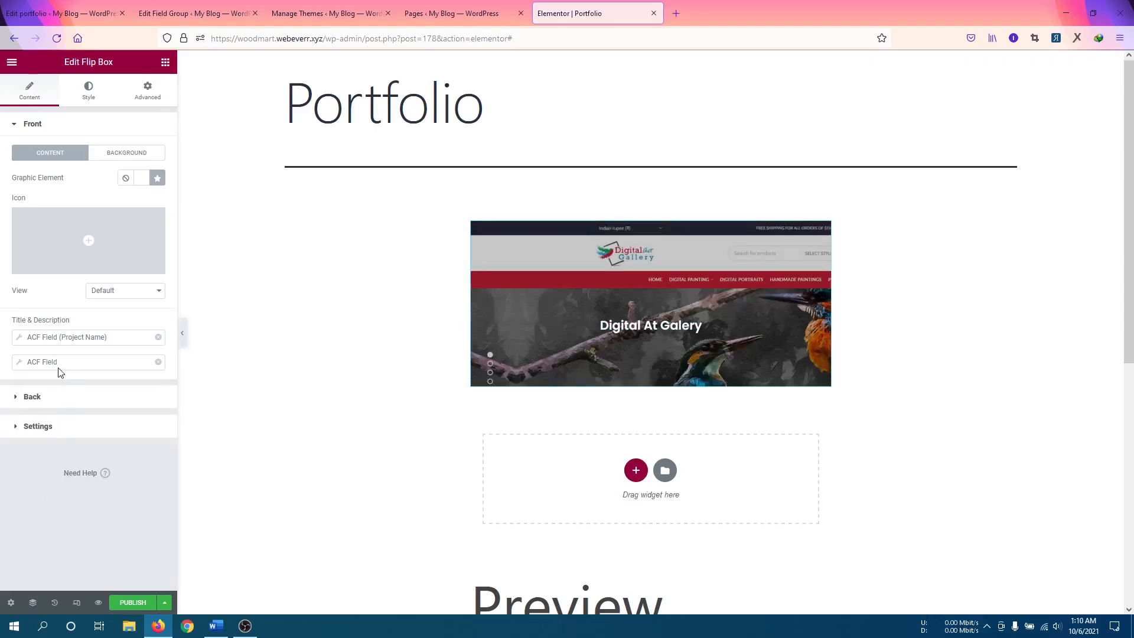
pyautogui.click(18, 366)
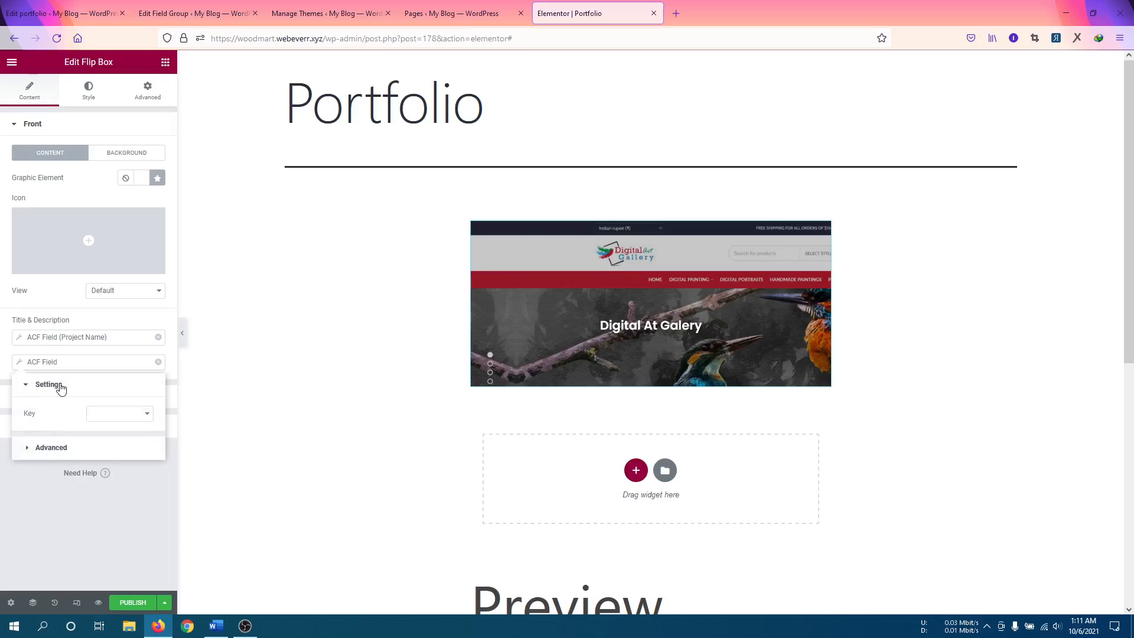
pyautogui.click(93, 415)
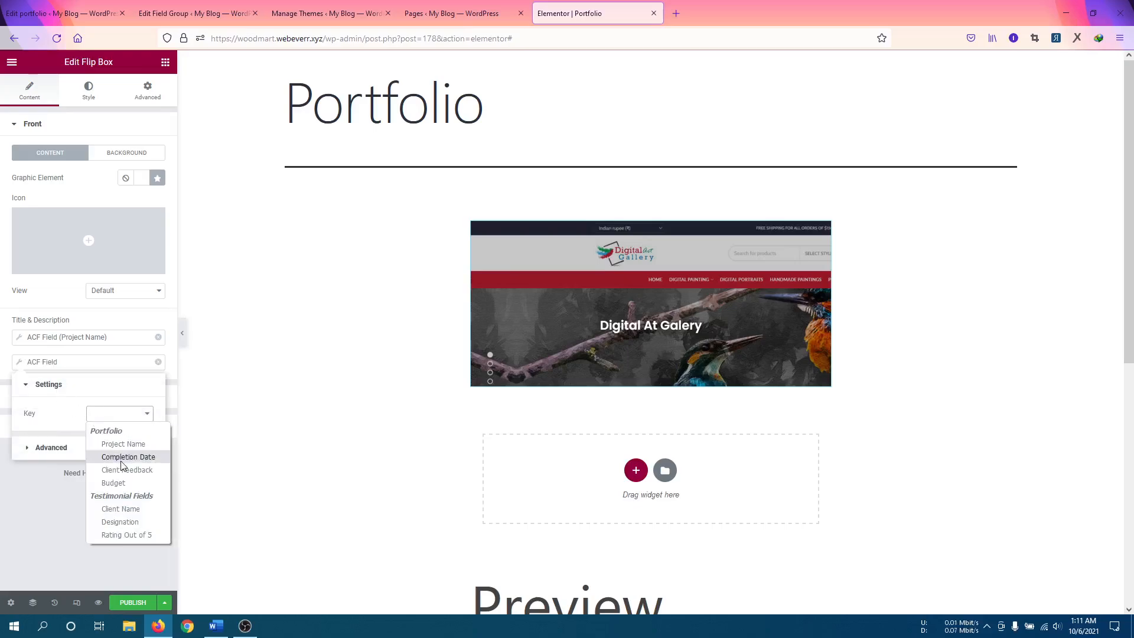
pyautogui.click(122, 458)
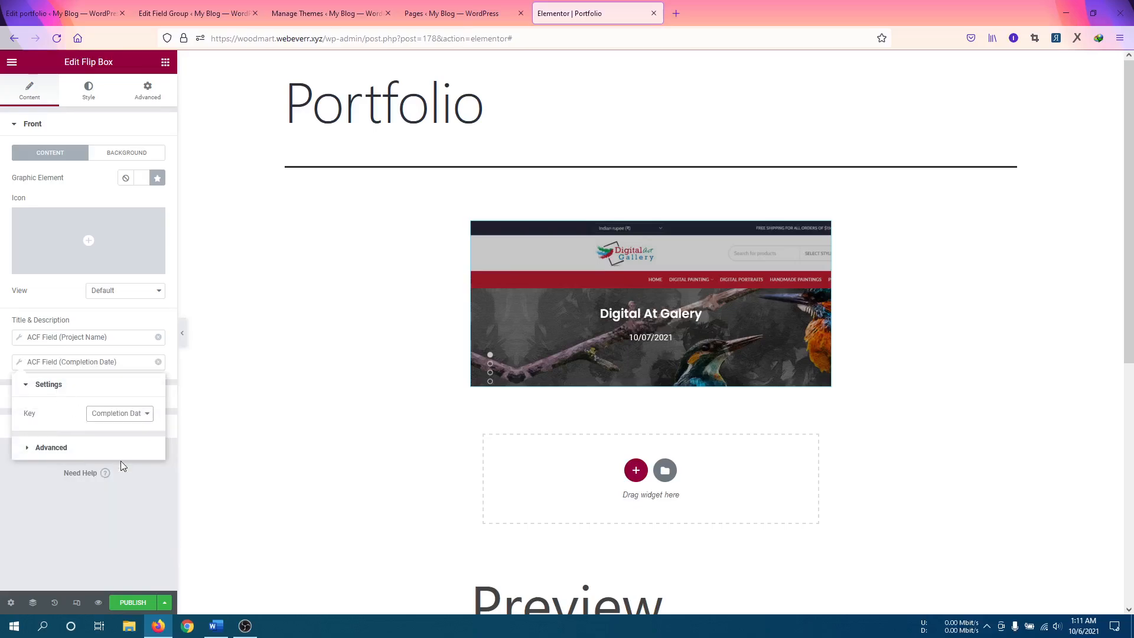
# Publish the template with a display condition that includes all portfolios, and save it.
pyautogui.click(131, 603)
pyautogui.click(571, 370)
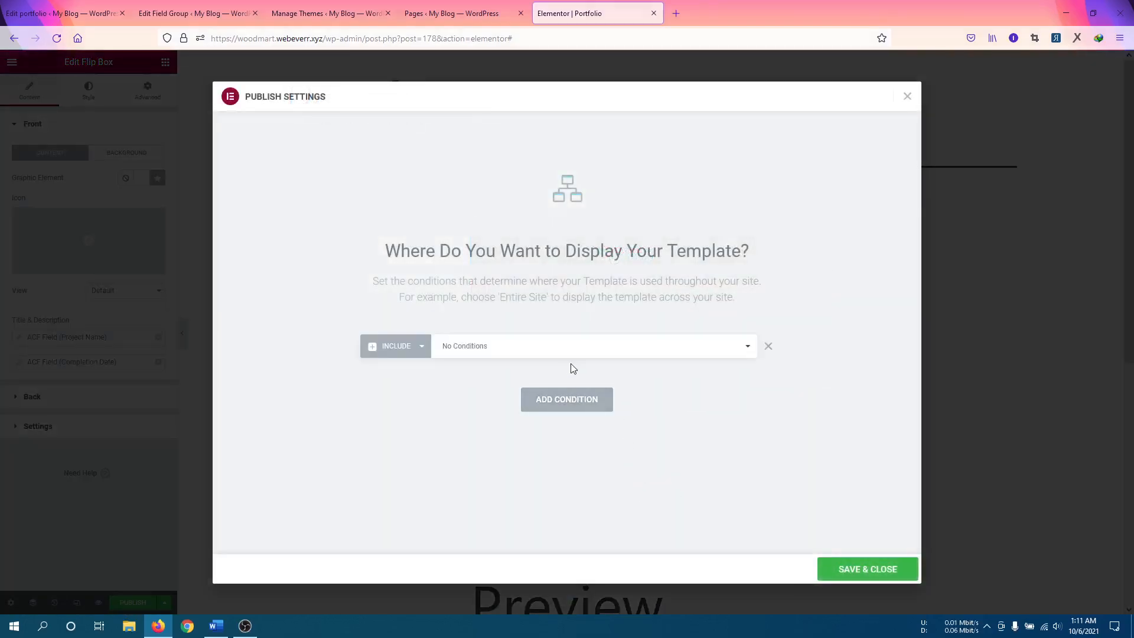
pyautogui.click(571, 349)
pyautogui.scroll(-1, 607, 182)
pyautogui.scroll(1, 637, 211)
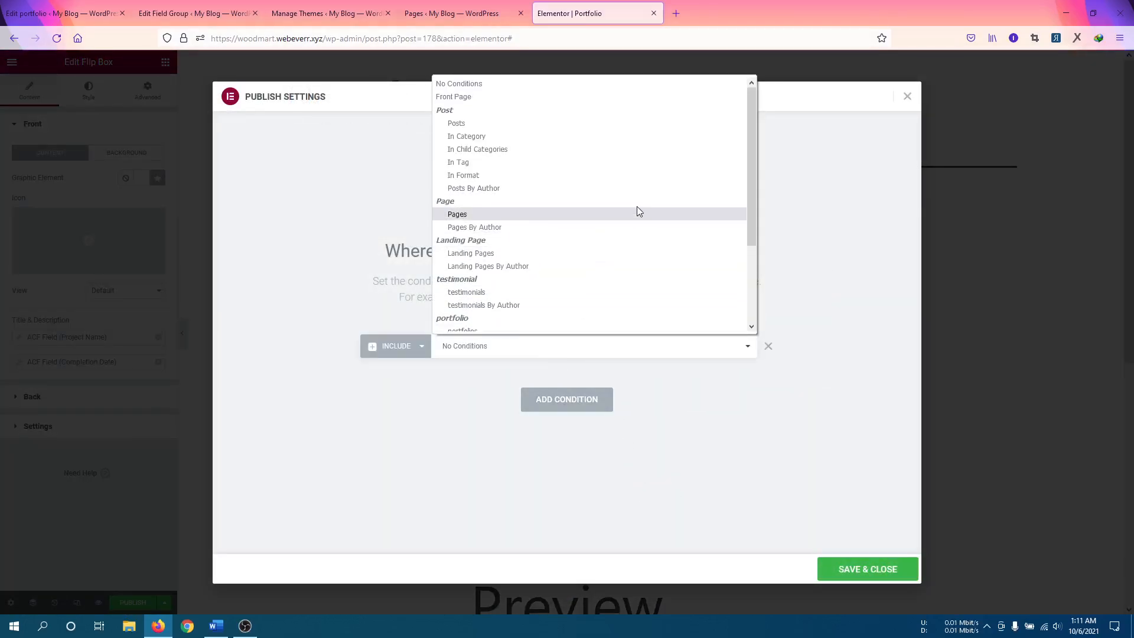
pyautogui.scroll(-3, 572, 284)
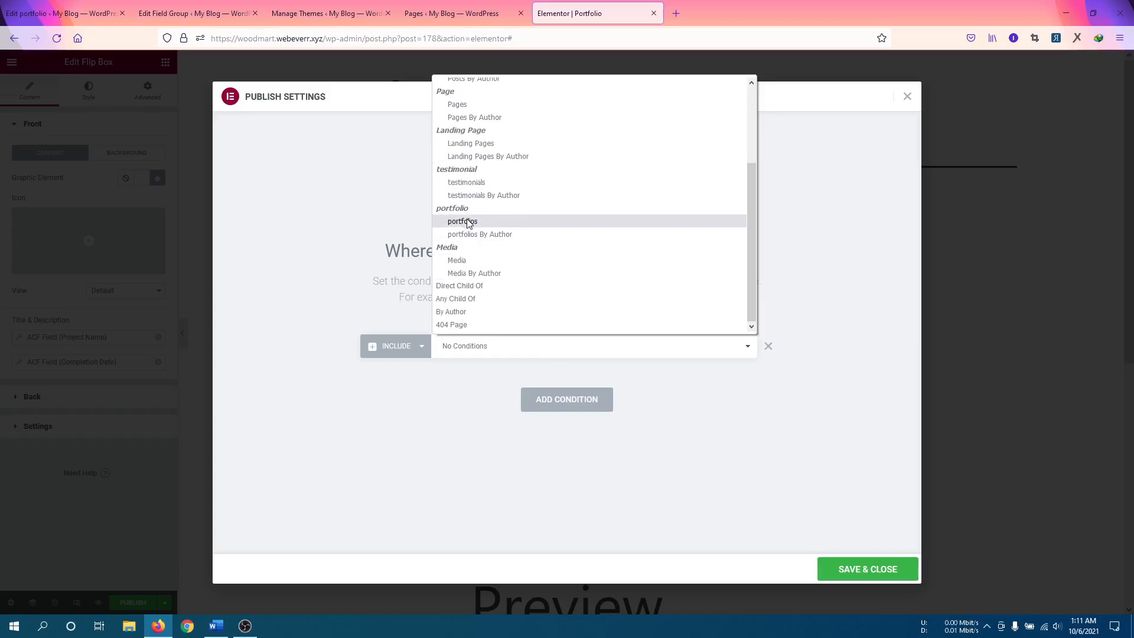
pyautogui.click(467, 221)
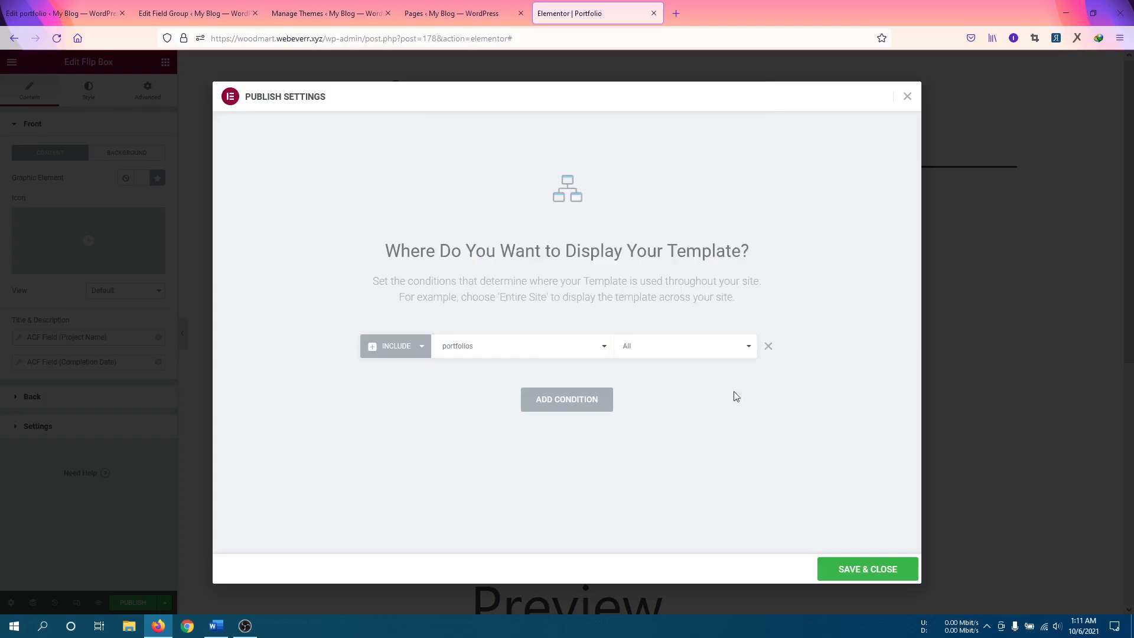
pyautogui.click(835, 568)
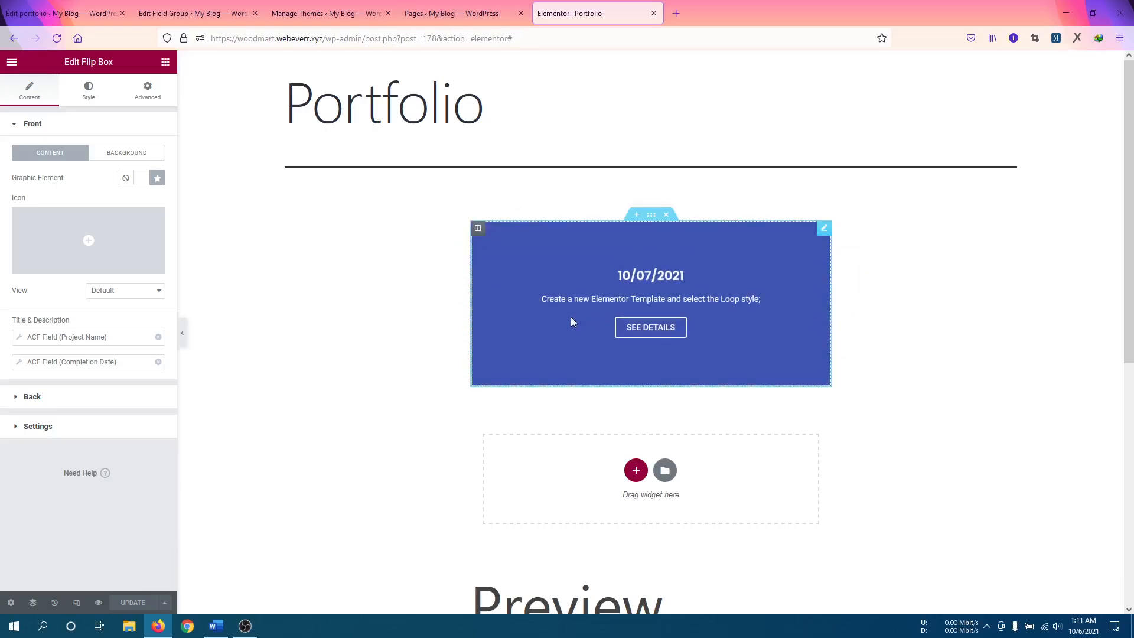
pyautogui.click(349, 14)
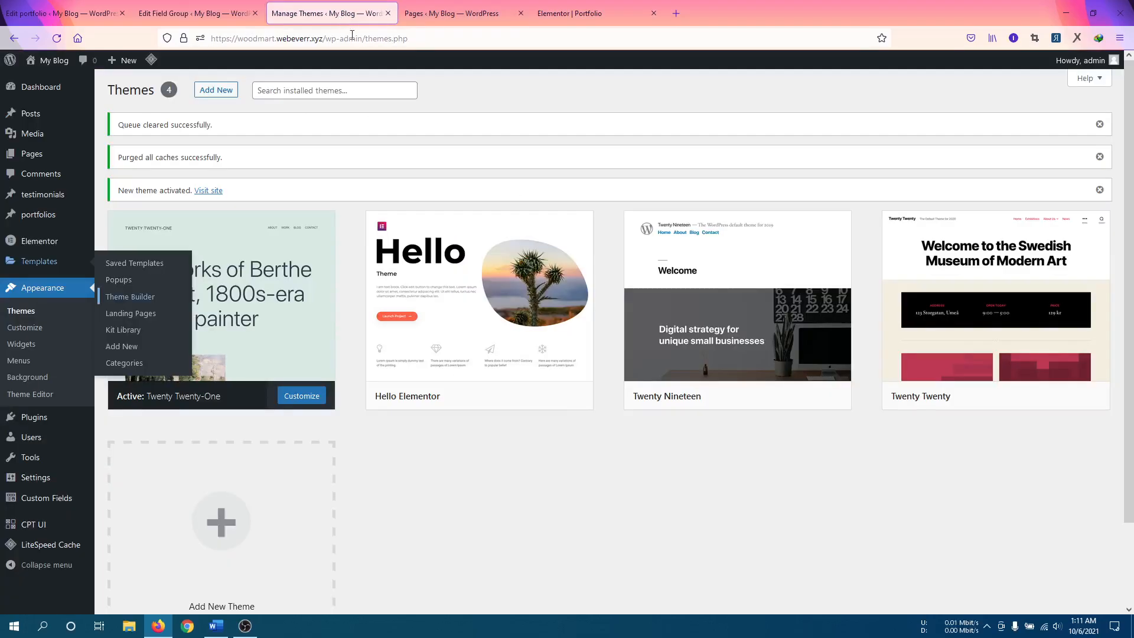
pyautogui.click(427, 16)
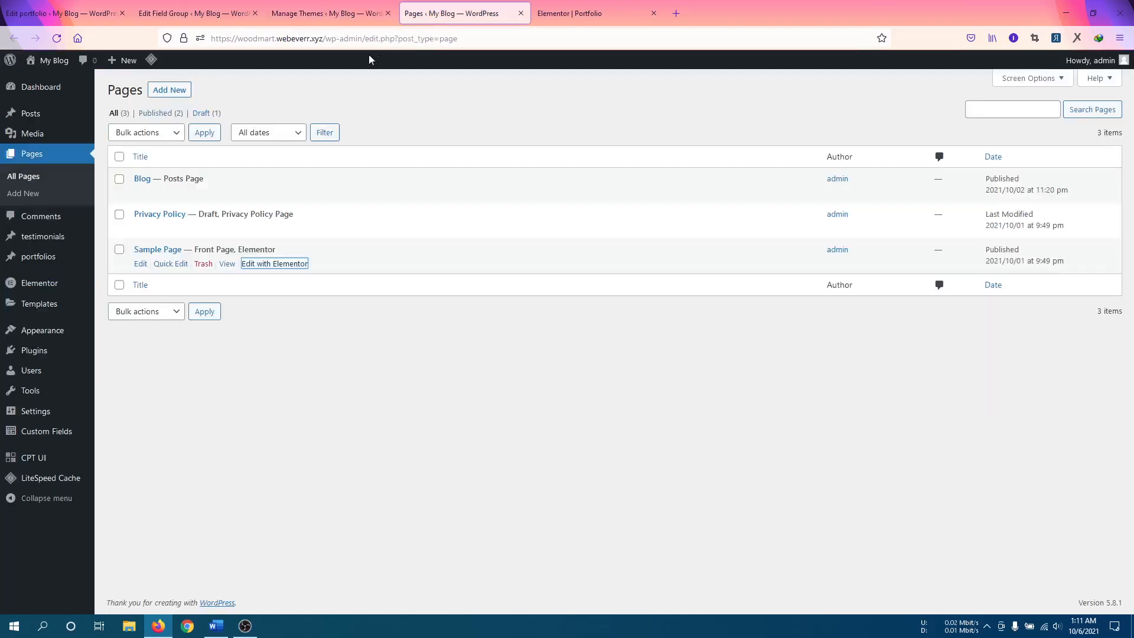
pyautogui.click(558, 15)
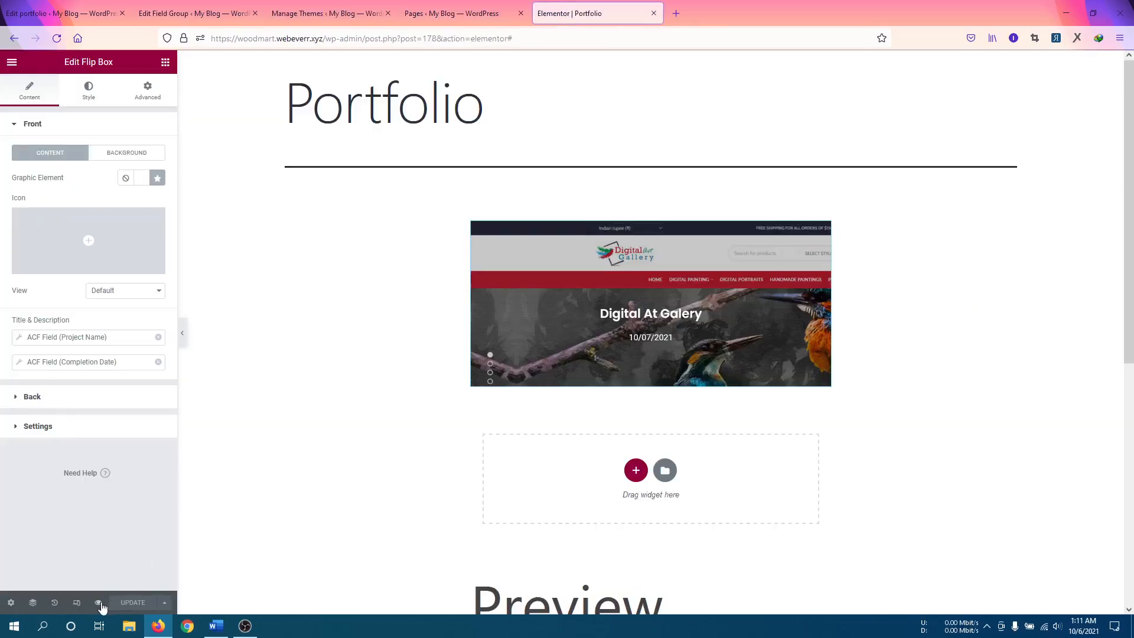
pyautogui.moveTo(99, 603)
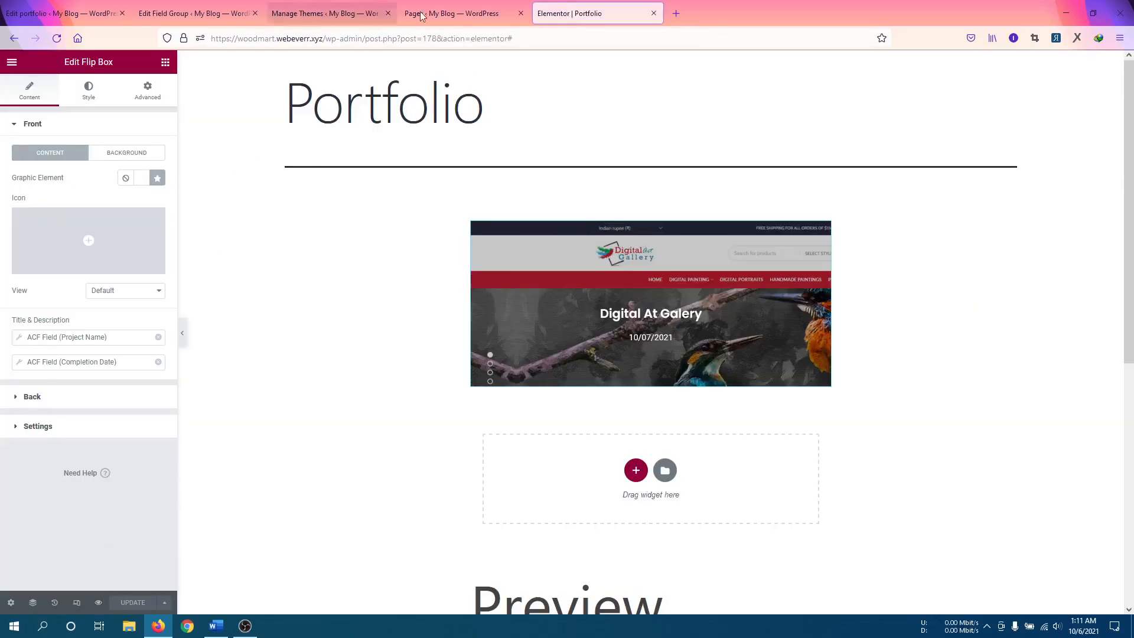
pyautogui.click(676, 13)
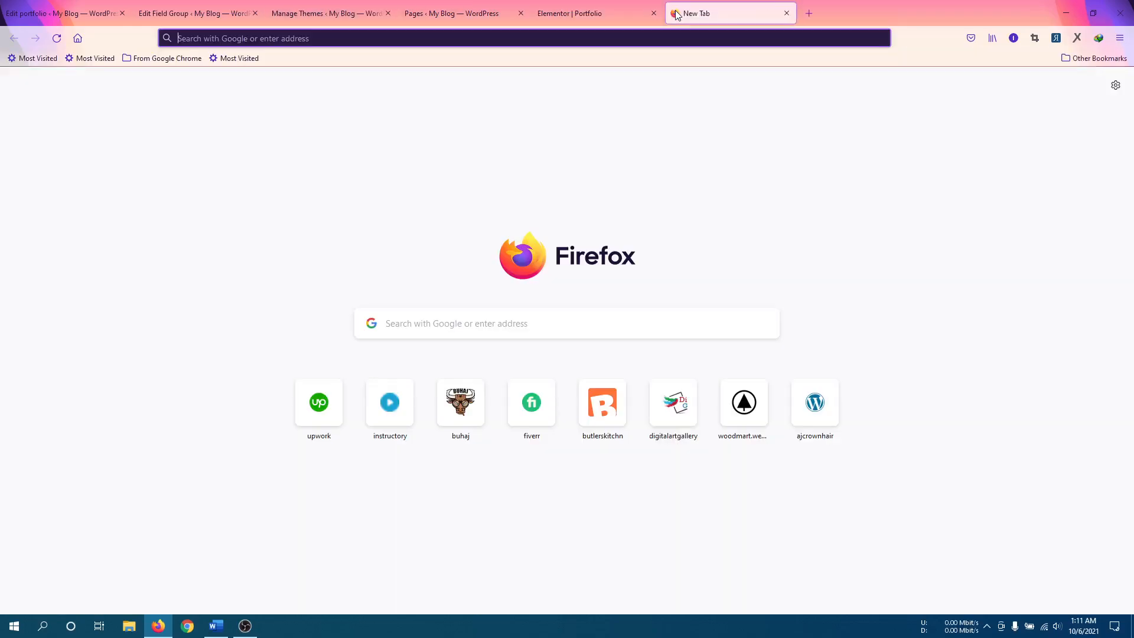
pyautogui.click(787, 13)
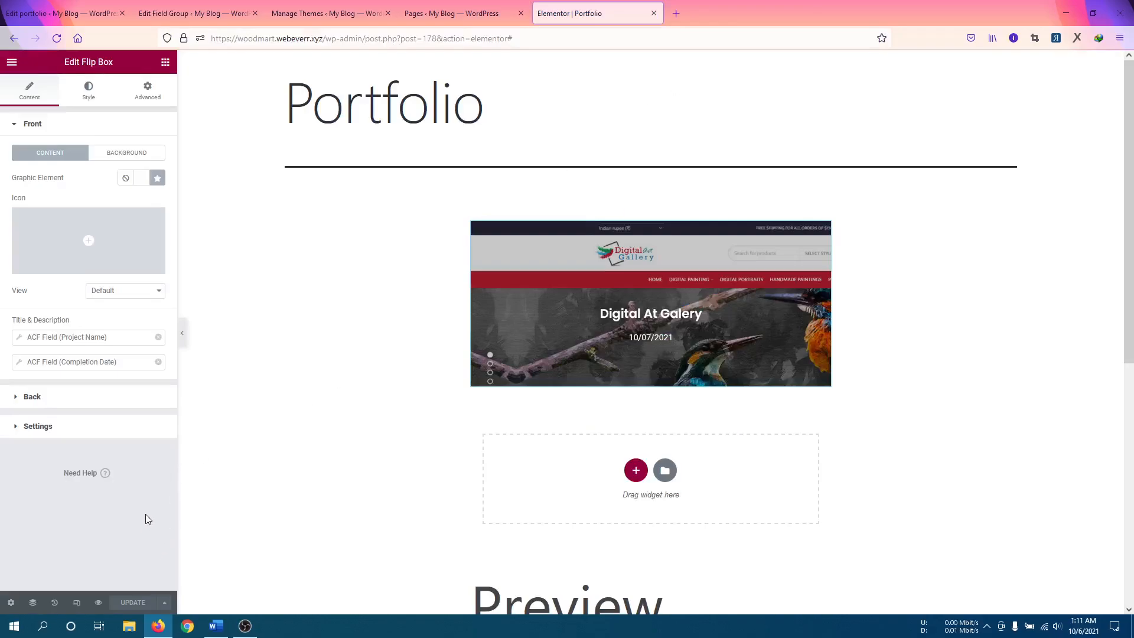
# Preview the Portfolio template in a new tab, check the flip box's back side and close the preview.
pyautogui.moveTo(652, 342)
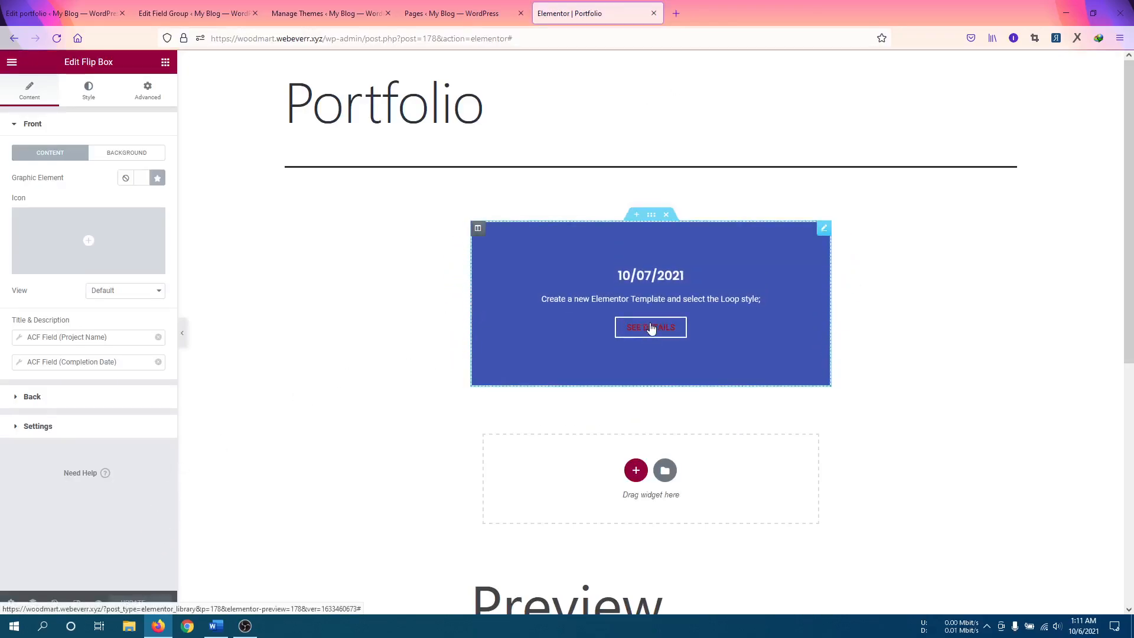
pyautogui.moveTo(95, 611)
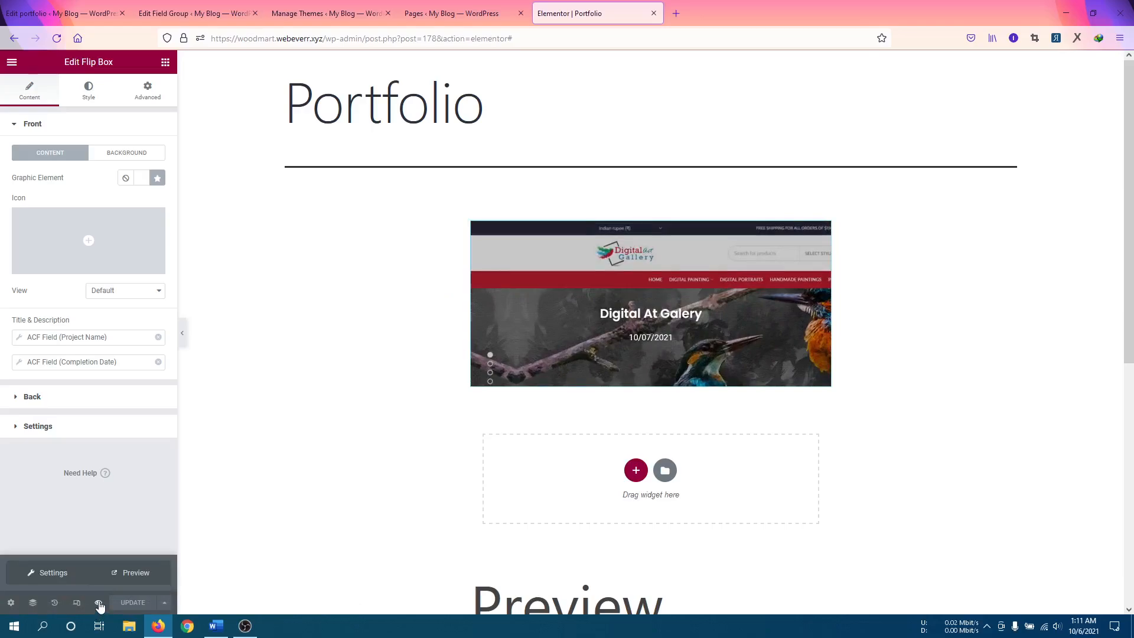
pyautogui.click(133, 574)
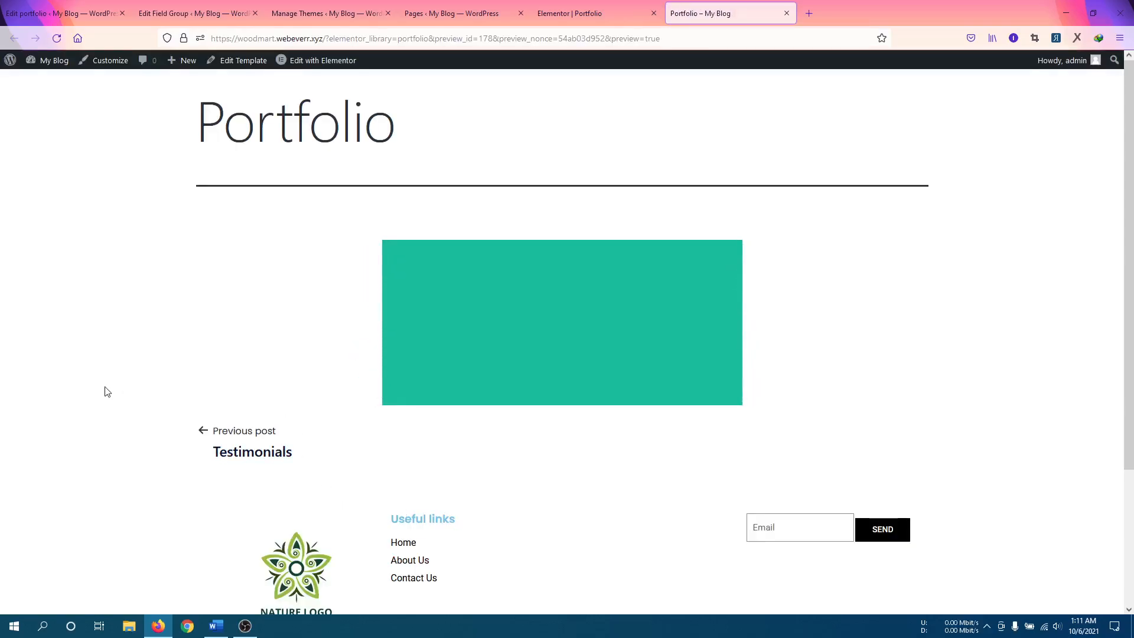
pyautogui.moveTo(562, 330)
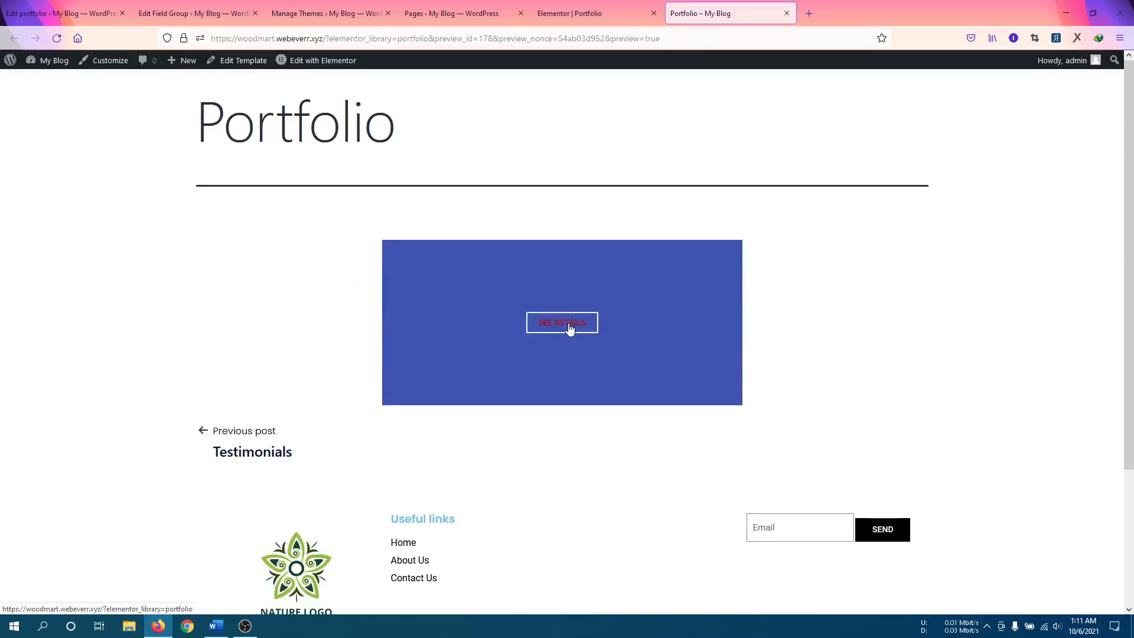
pyautogui.click(786, 13)
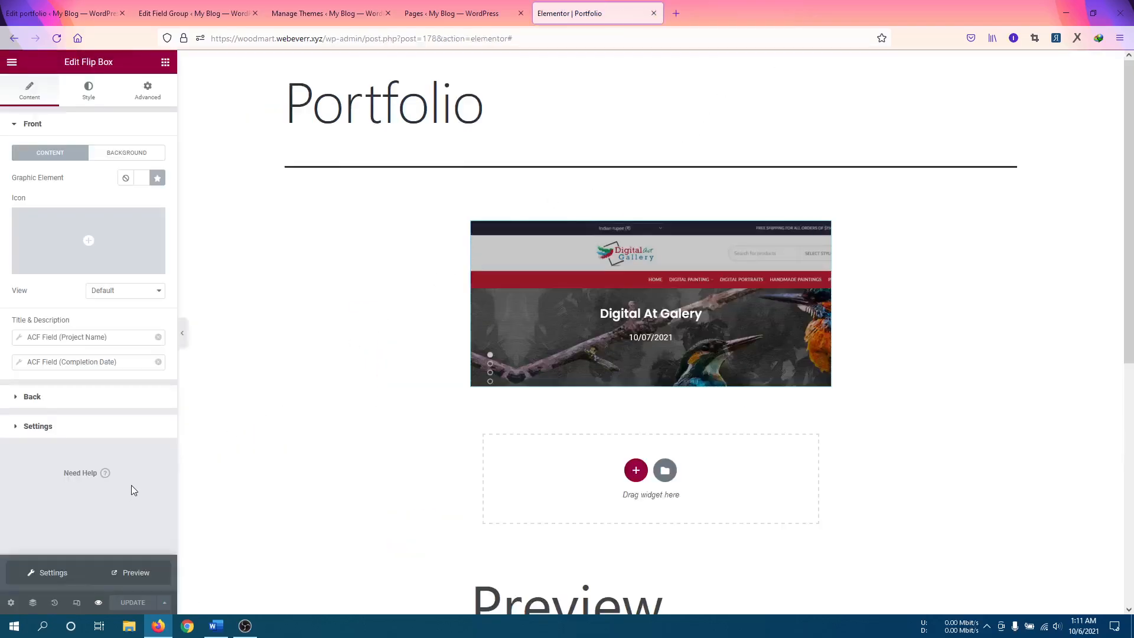
# Open the site's page list in a new tab at the end of the row and edit Sample Page with Elementor.
pyautogui.click(89, 13)
pyautogui.moveTo(51, 151)
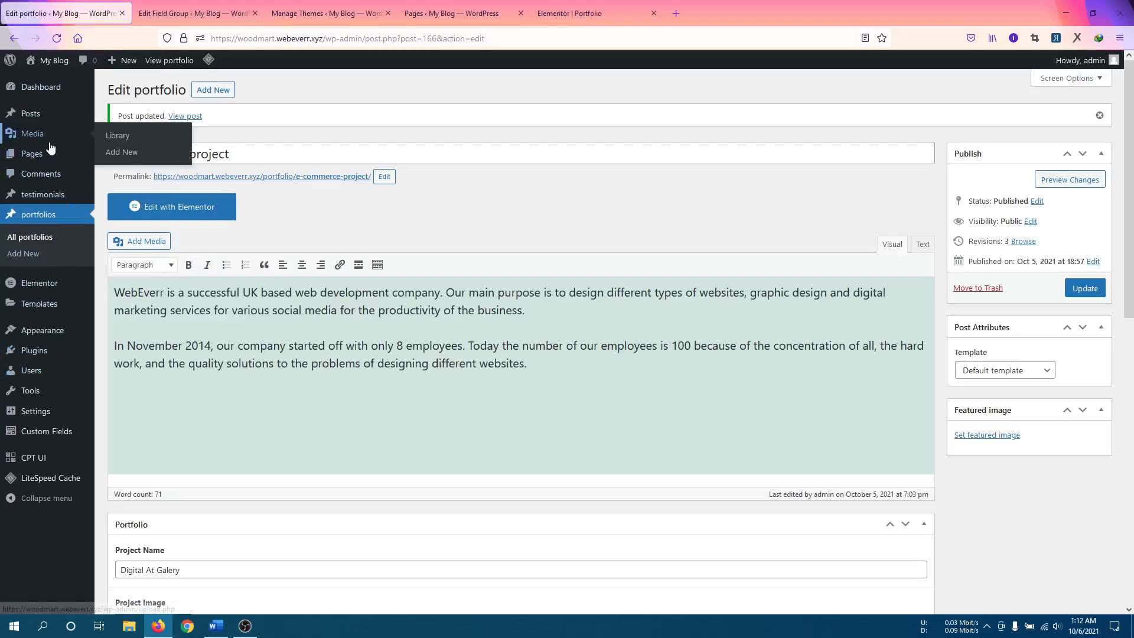
pyautogui.middleClick(119, 152)
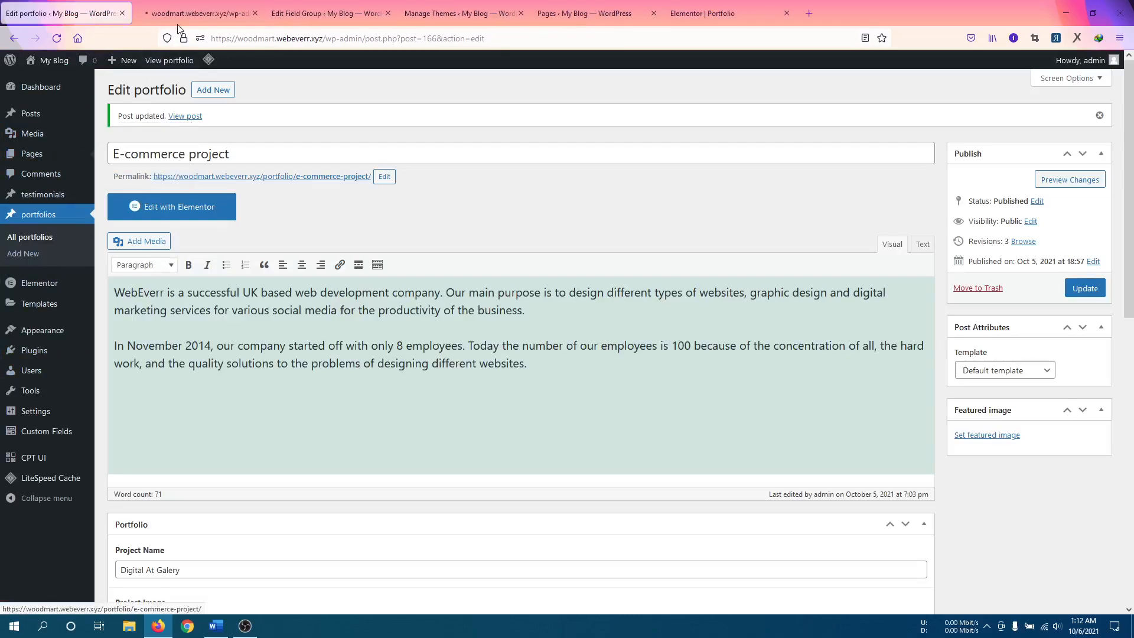
pyautogui.moveTo(195, 13); pyautogui.dragTo(646, 12)
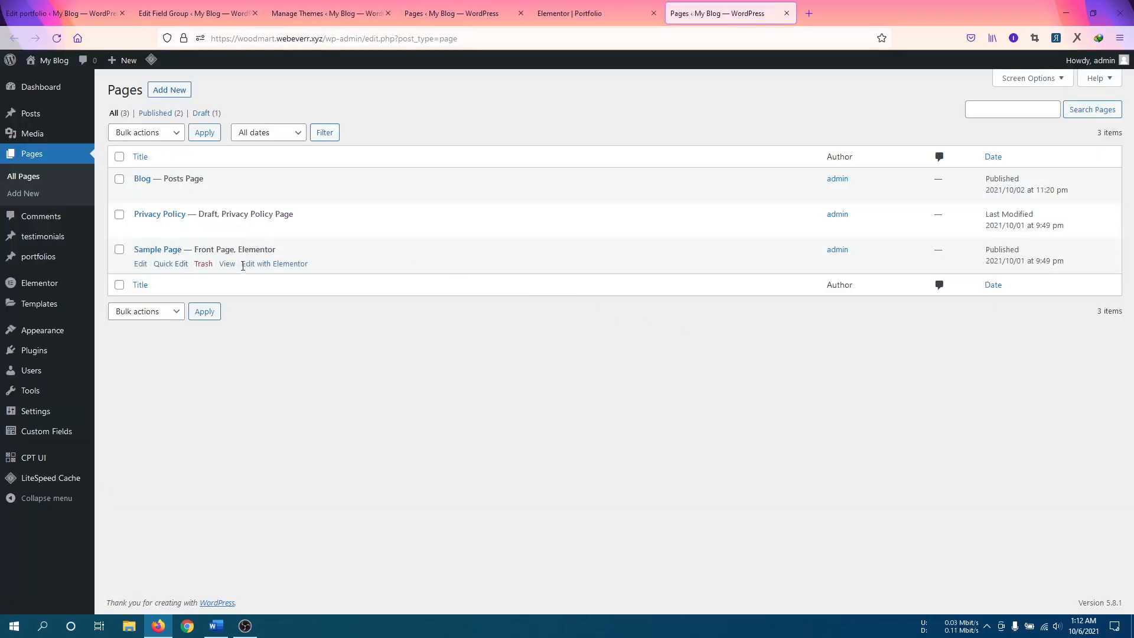
pyautogui.click(265, 267)
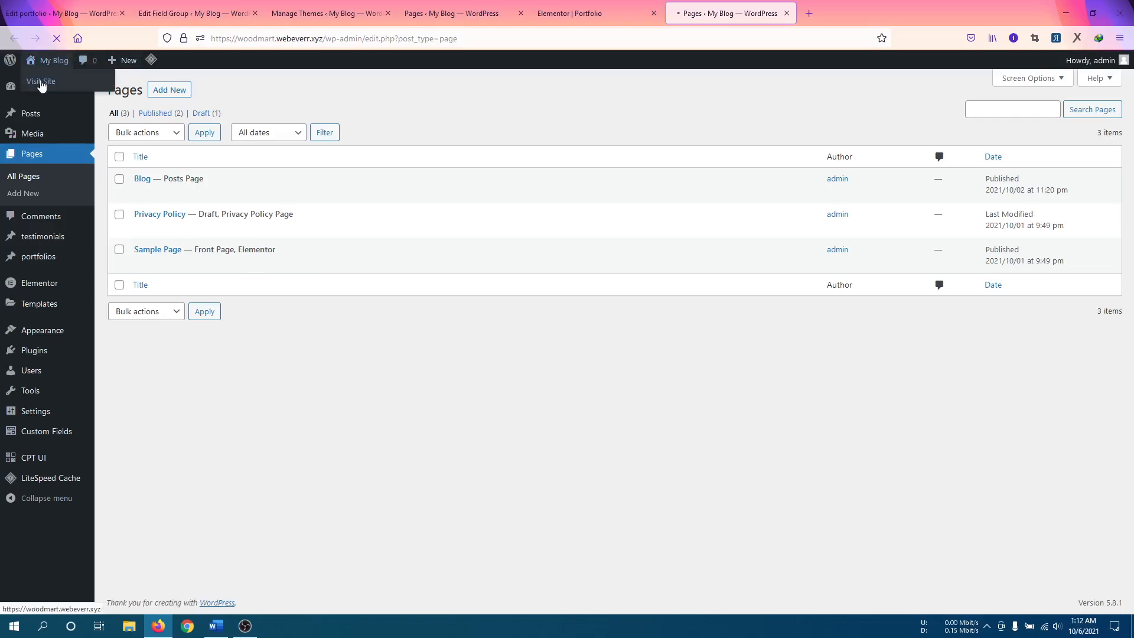
# Open the live site in a new tab and close the Portfolio template's editor.
pyautogui.rightClick(42, 85)
pyautogui.click(65, 91)
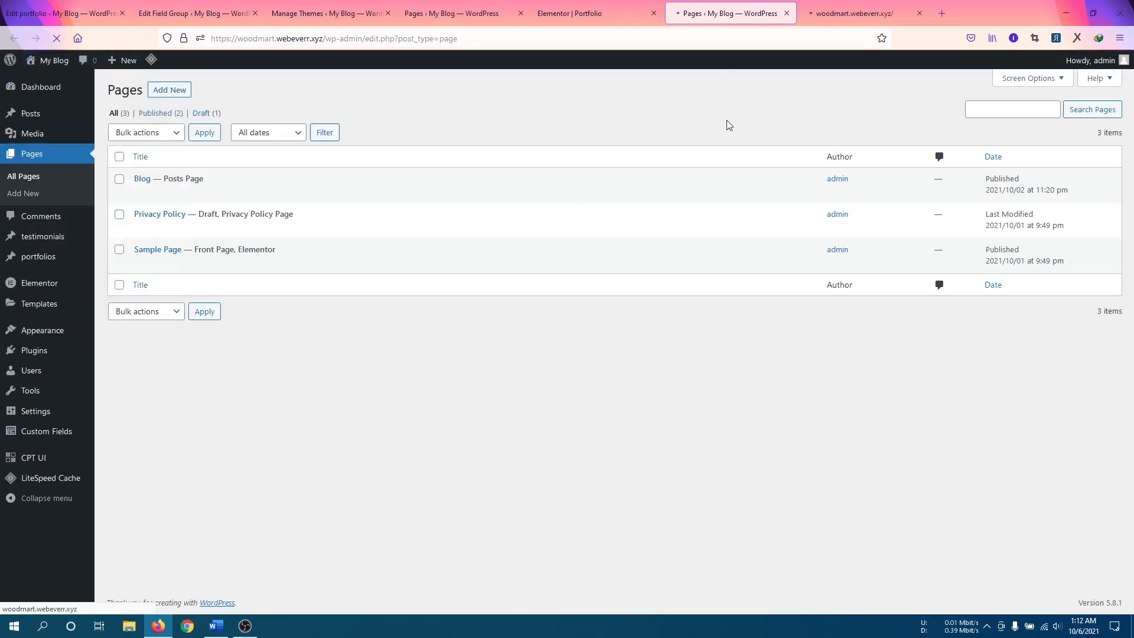
pyautogui.click(625, 12)
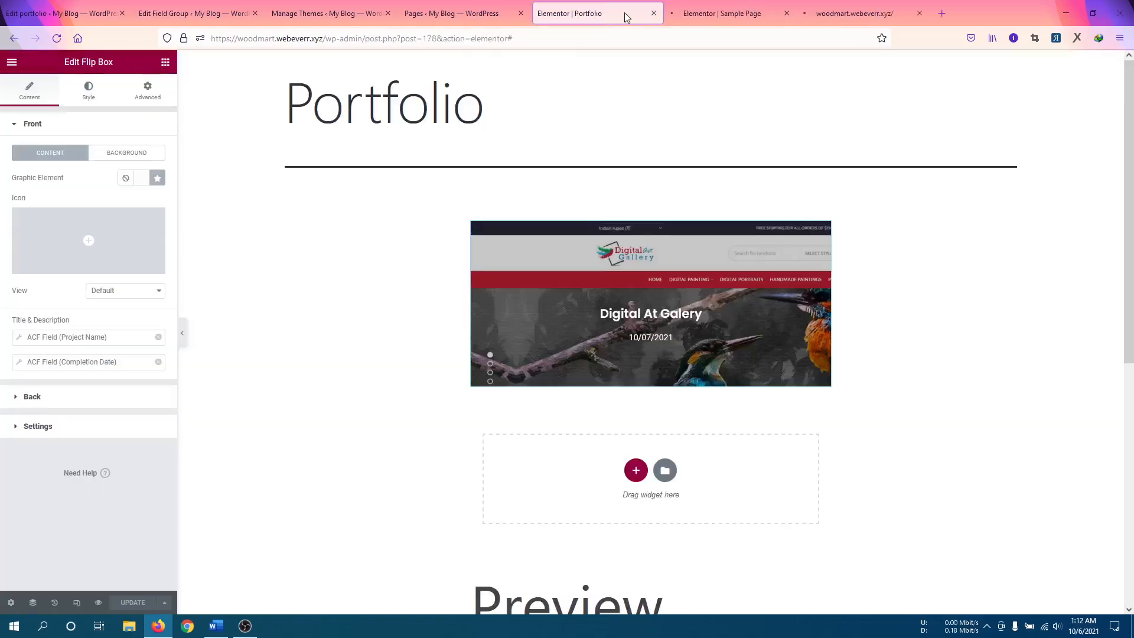
pyautogui.middleClick(625, 12)
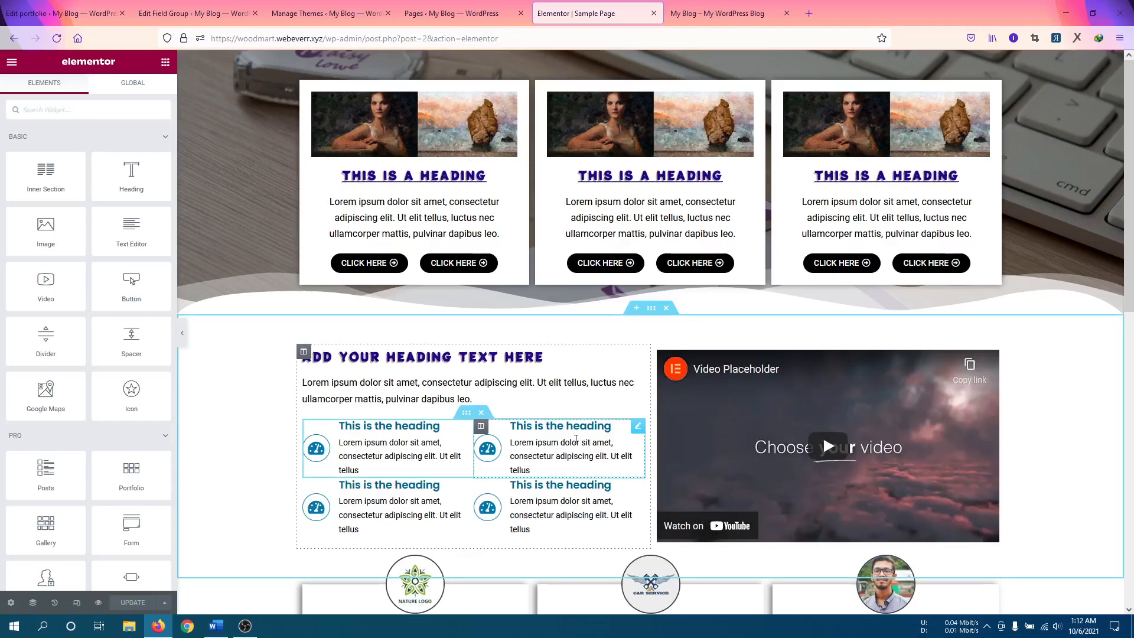
# Duplicate the testimonials section on Sample Page.
pyautogui.scroll(-8, 576, 440)
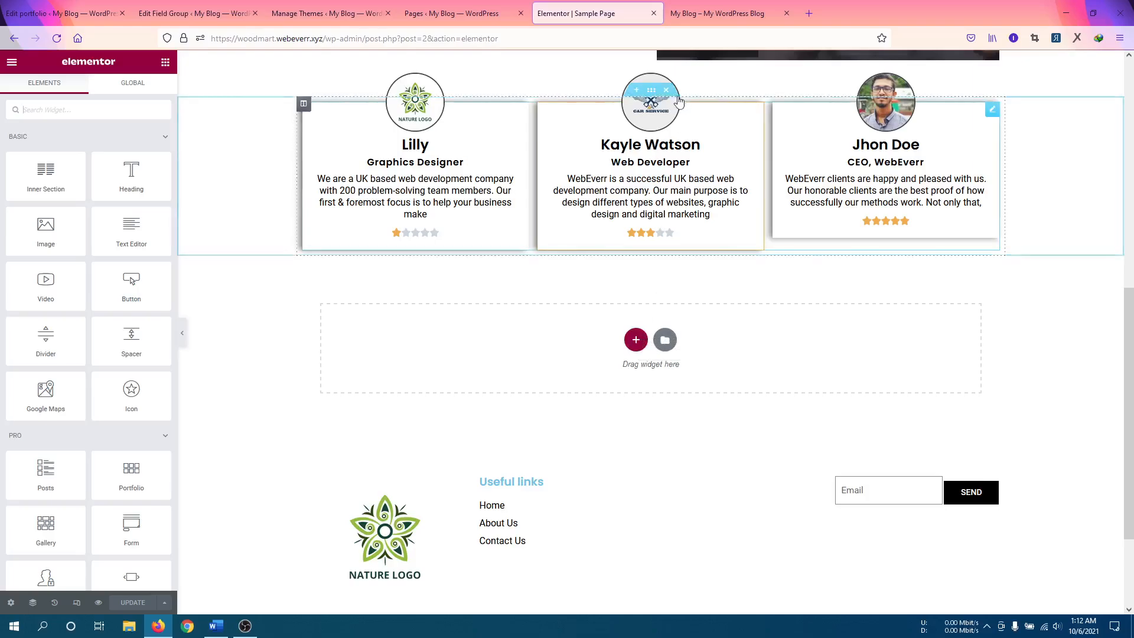
pyautogui.rightClick(653, 94)
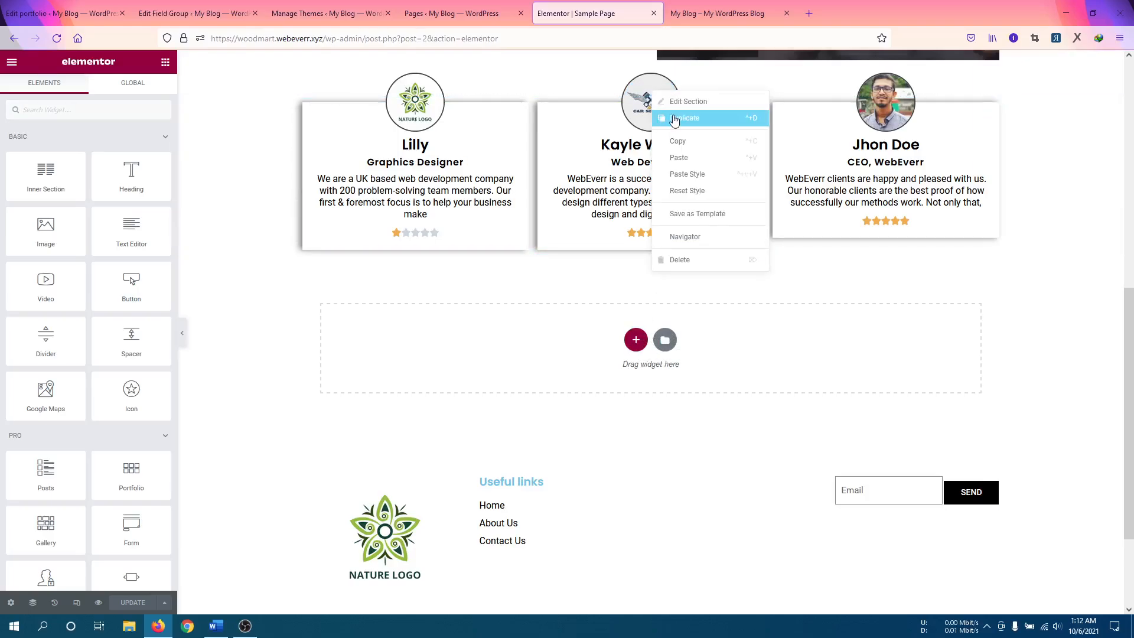
pyautogui.click(675, 118)
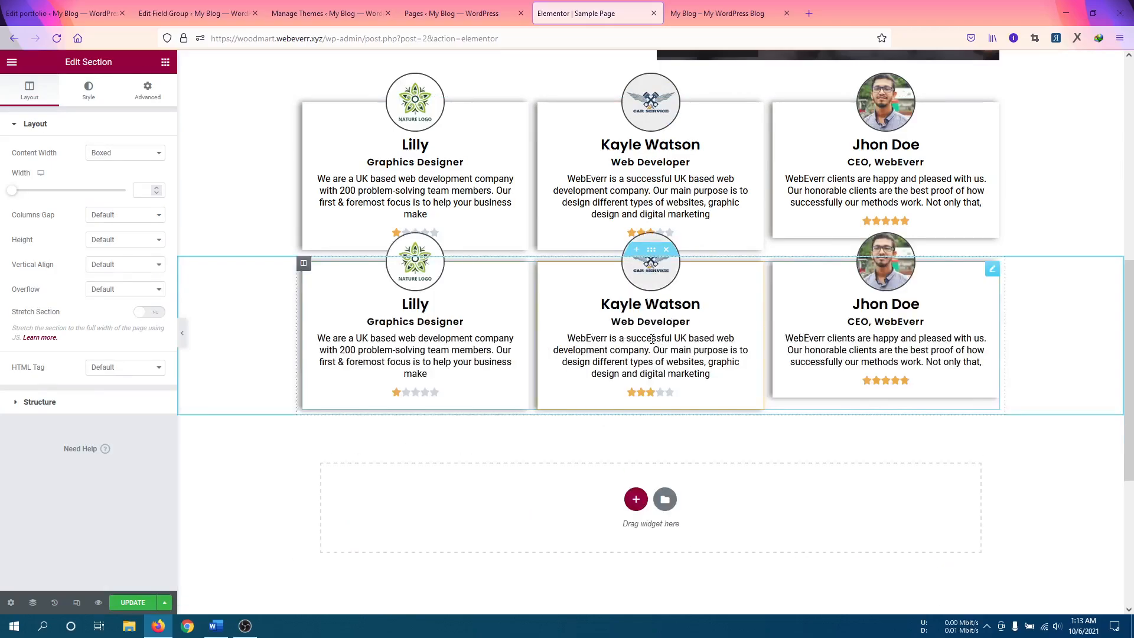
# Set the duplicated section's Posts widget to the Custom skin with Portfolio as its default template.
pyautogui.click(993, 276)
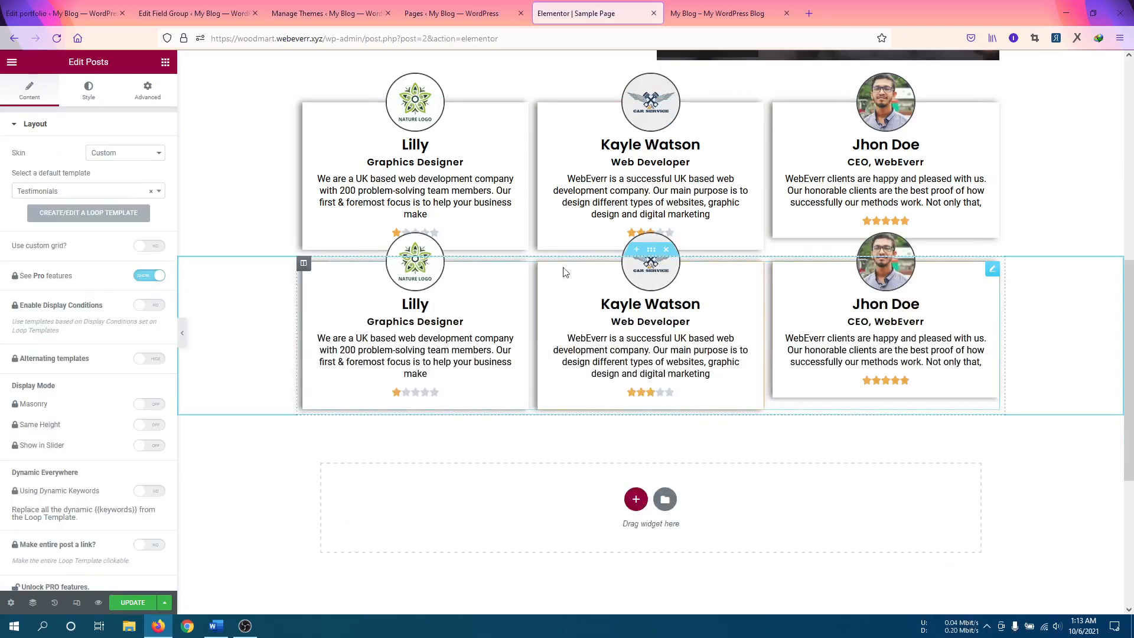
pyautogui.click(124, 155)
pyautogui.click(125, 167)
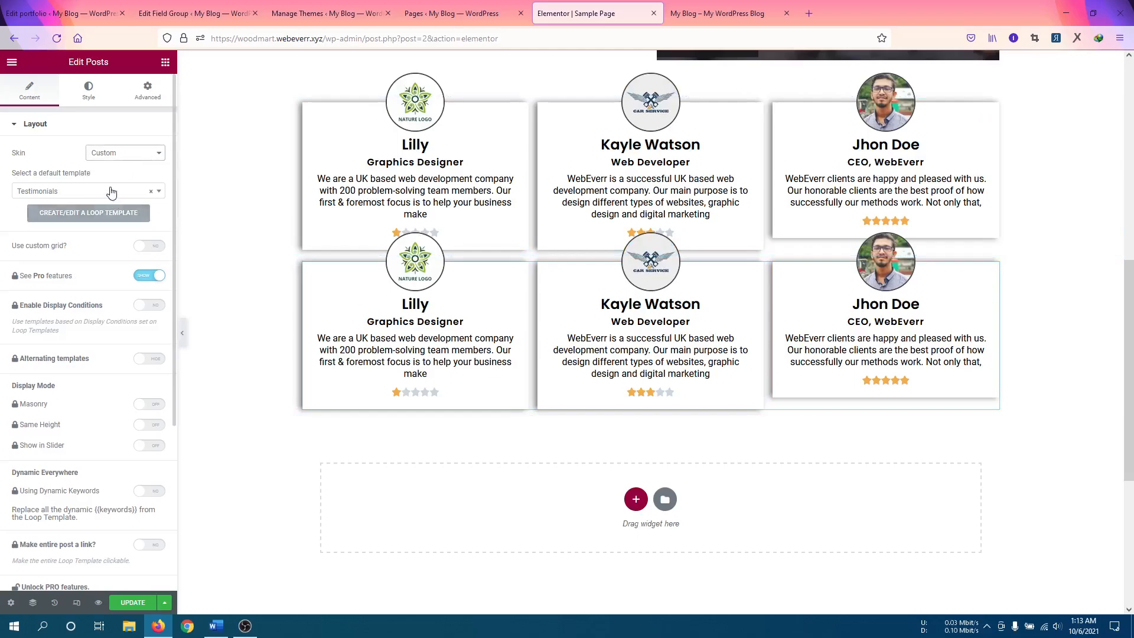
pyautogui.click(111, 191)
pyautogui.click(59, 255)
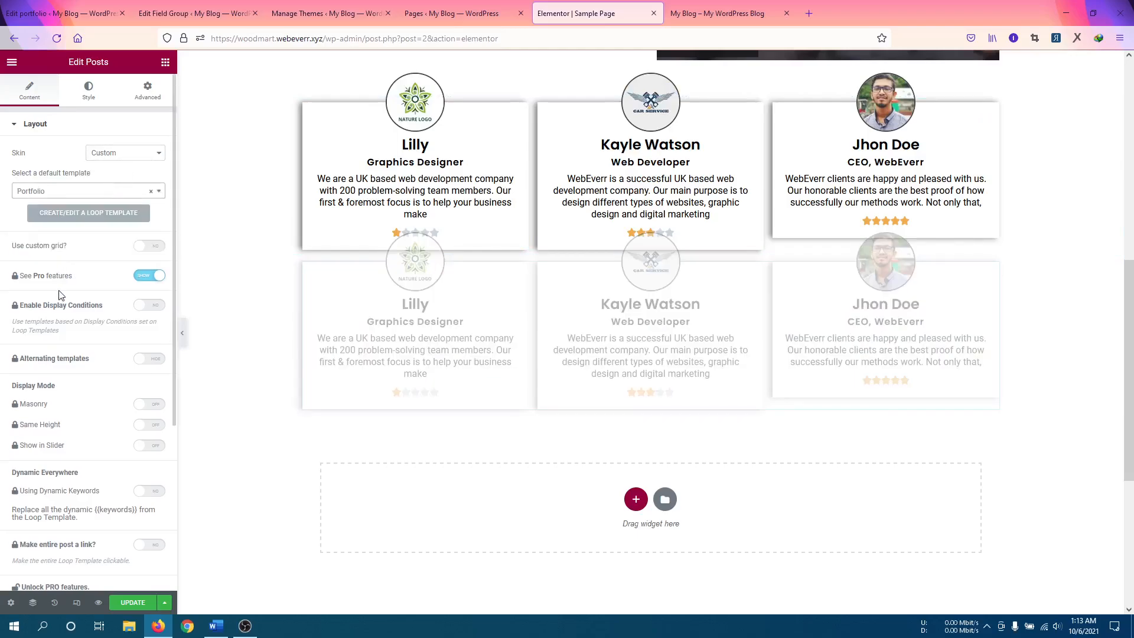
# Set the duplicated Posts widget's query source to portfolios and update Sample Page.
pyautogui.scroll(-5, 61, 295)
pyautogui.click(68, 479)
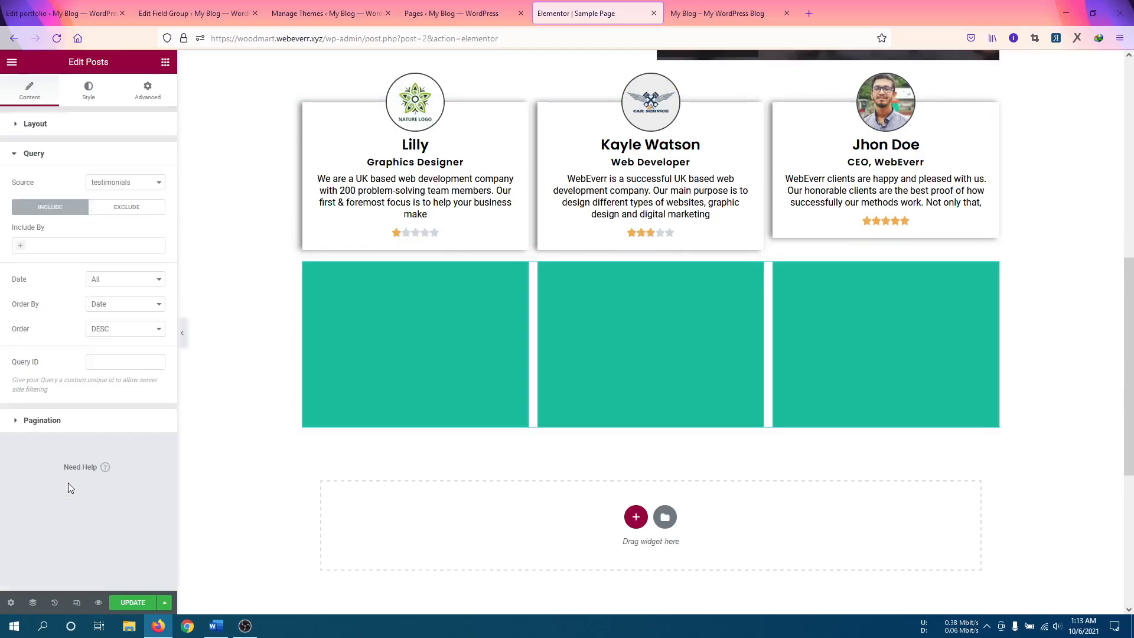
pyautogui.click(135, 185)
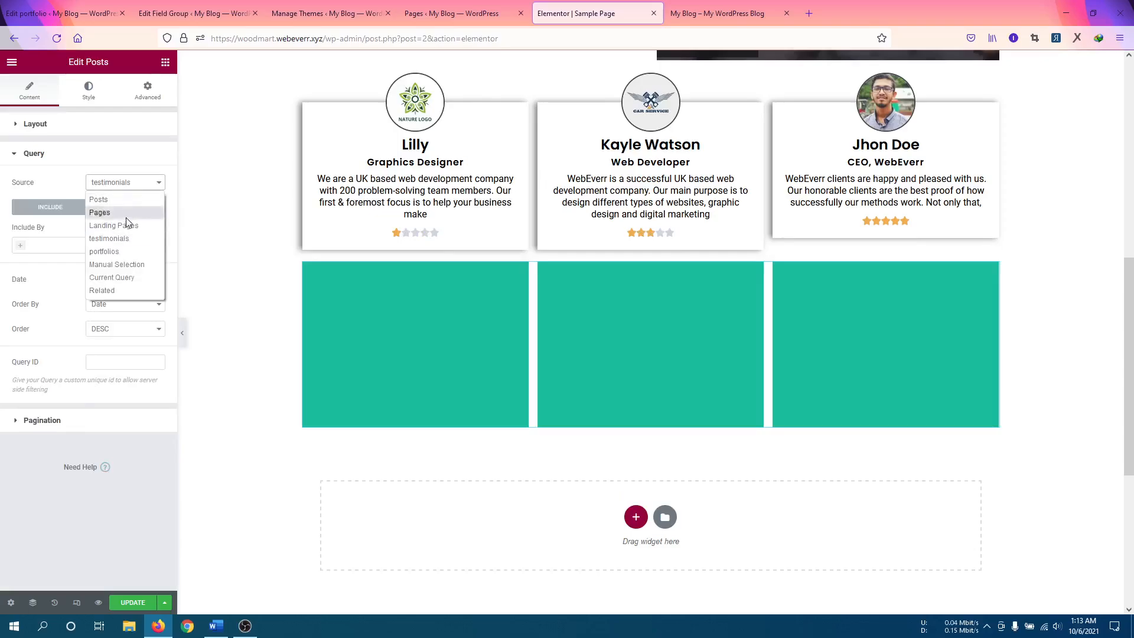
pyautogui.click(118, 252)
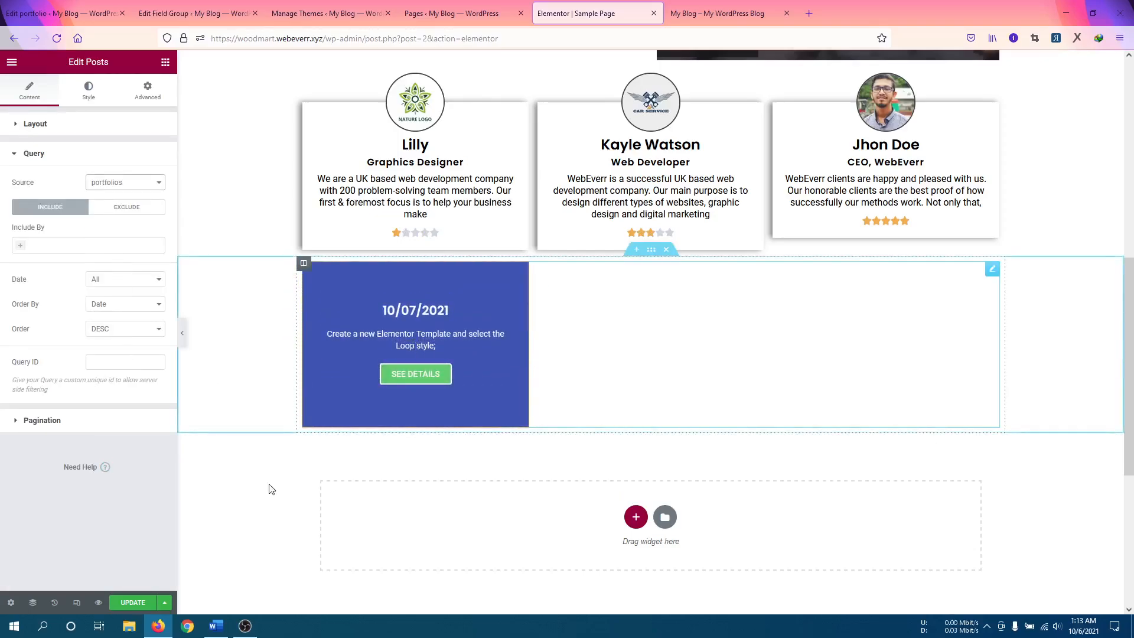
pyautogui.click(126, 602)
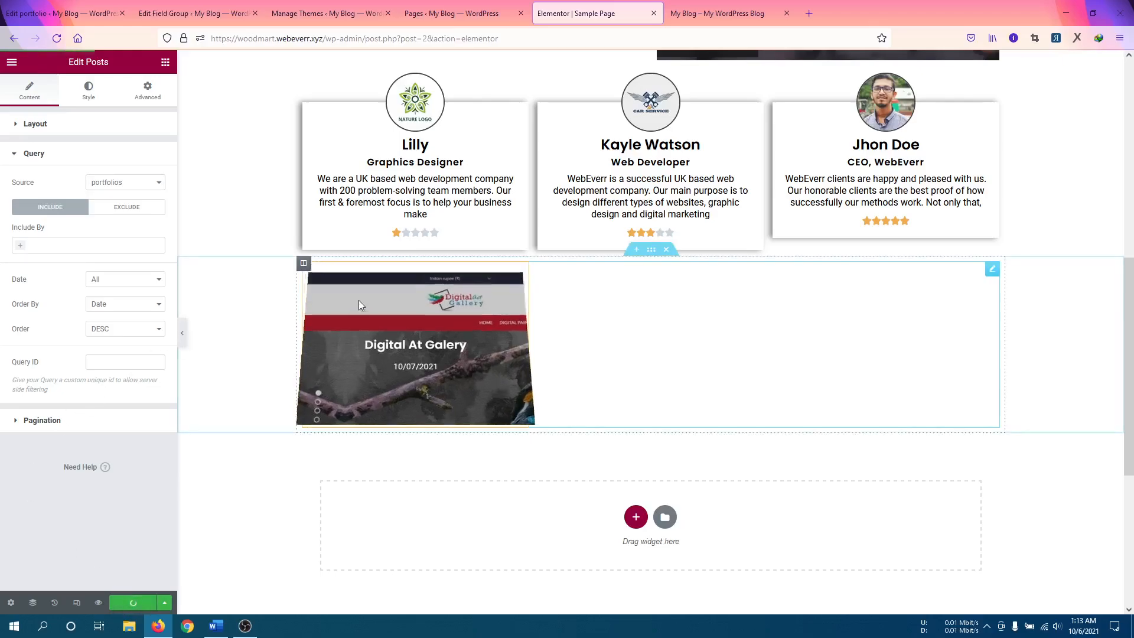
# Check the portfolio flip box on the reloaded live site and follow its See Details link to examine the project page.
pyautogui.click(722, 14)
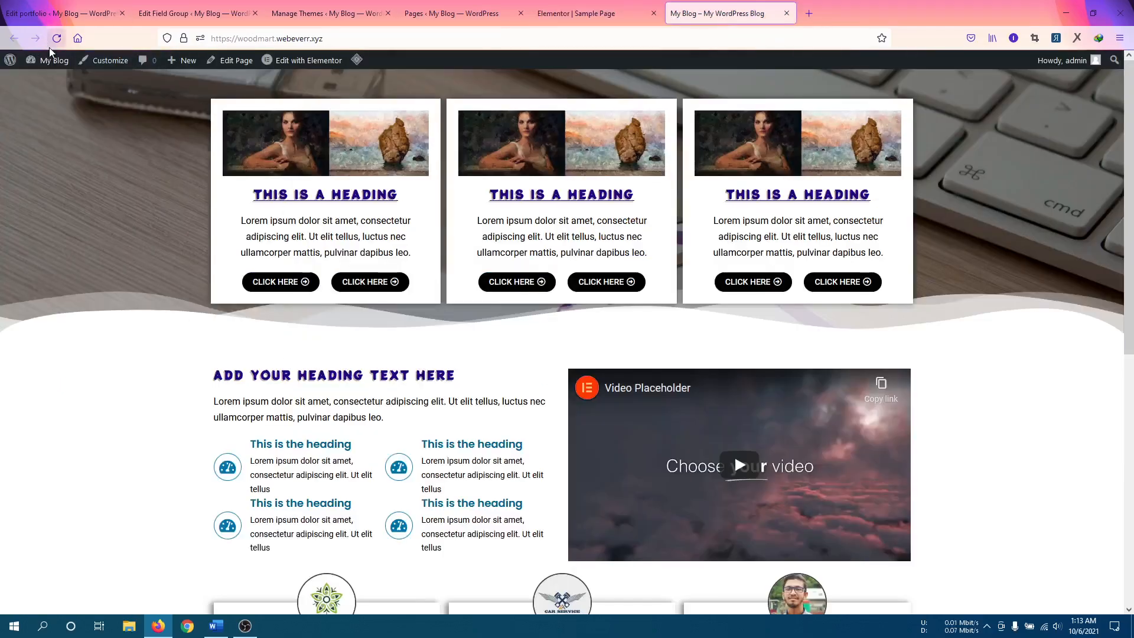
pyautogui.scroll(-3, 106, 387)
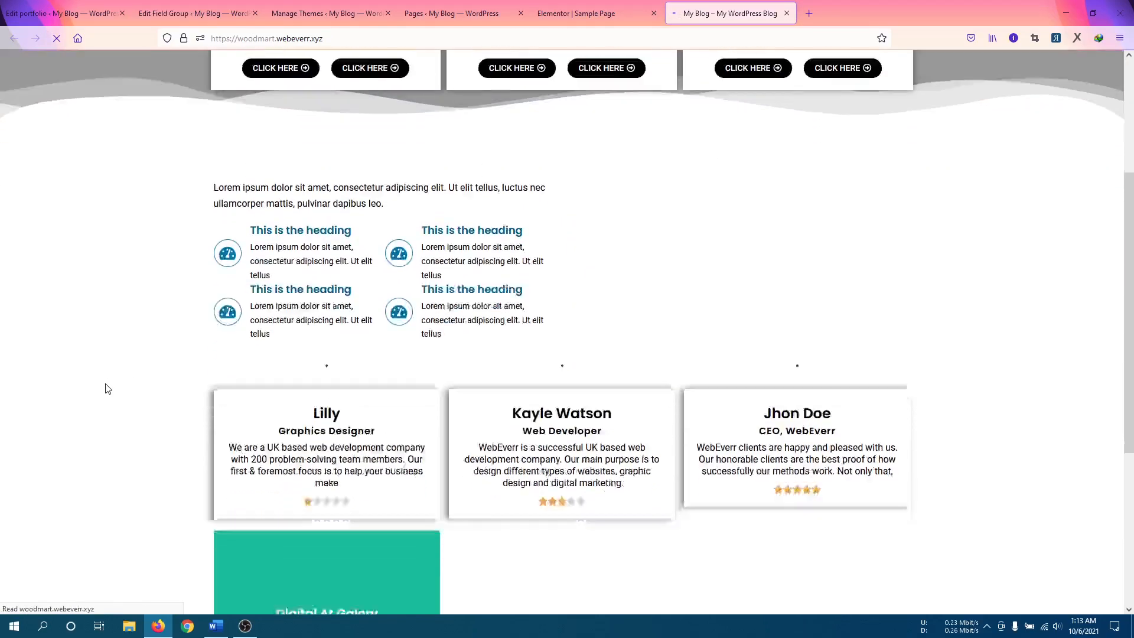
pyautogui.scroll(-3, 107, 388)
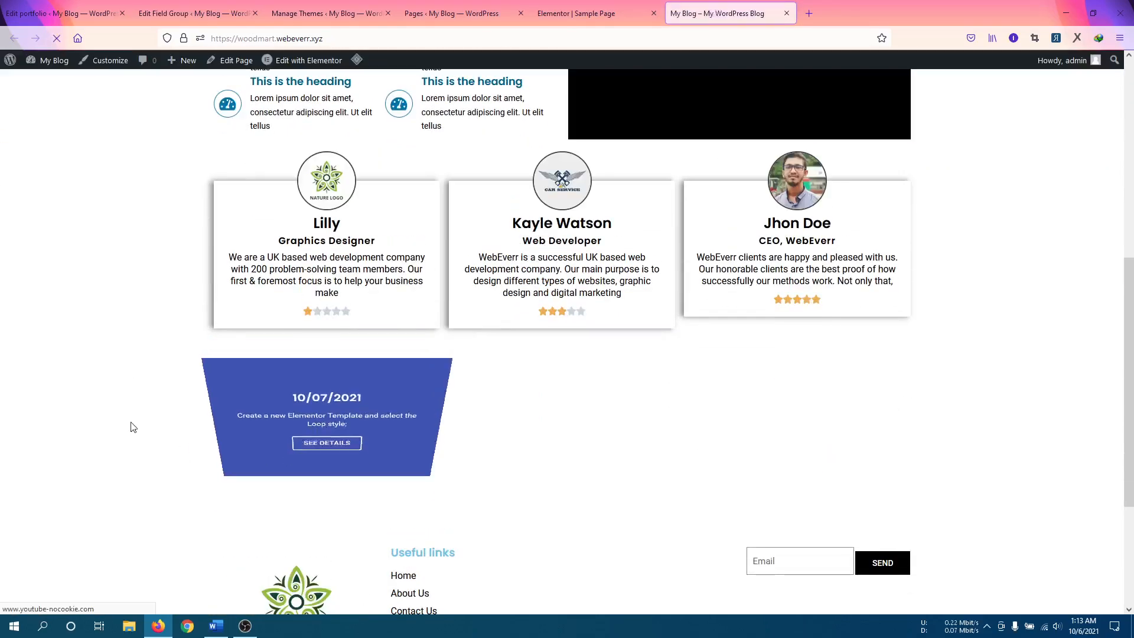
pyautogui.scroll(-2, 134, 427)
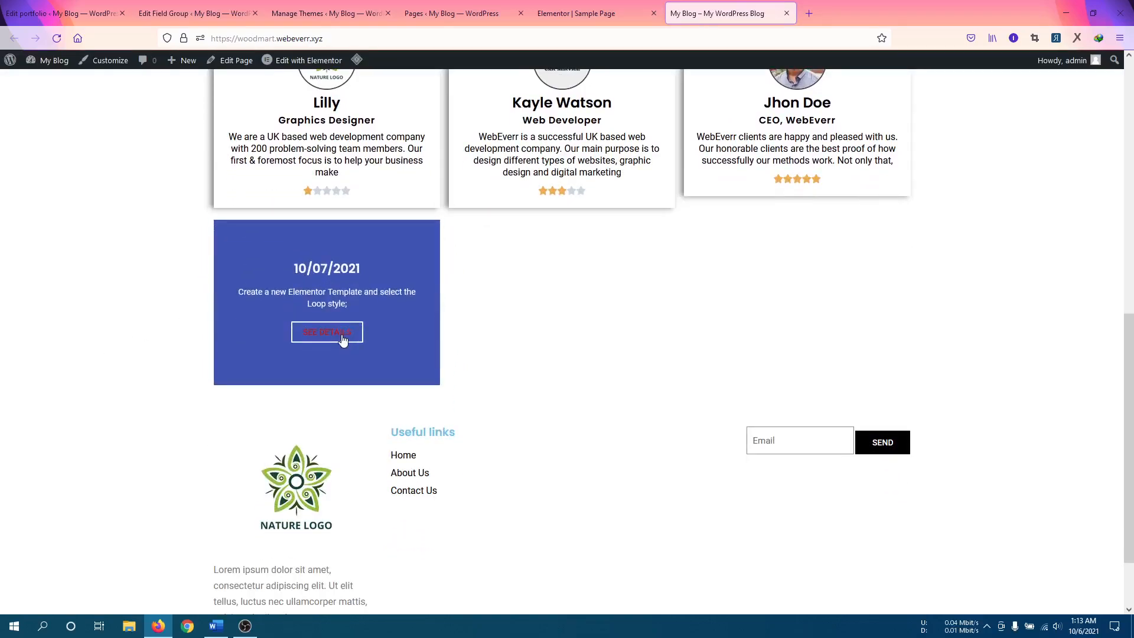
pyautogui.click(341, 338)
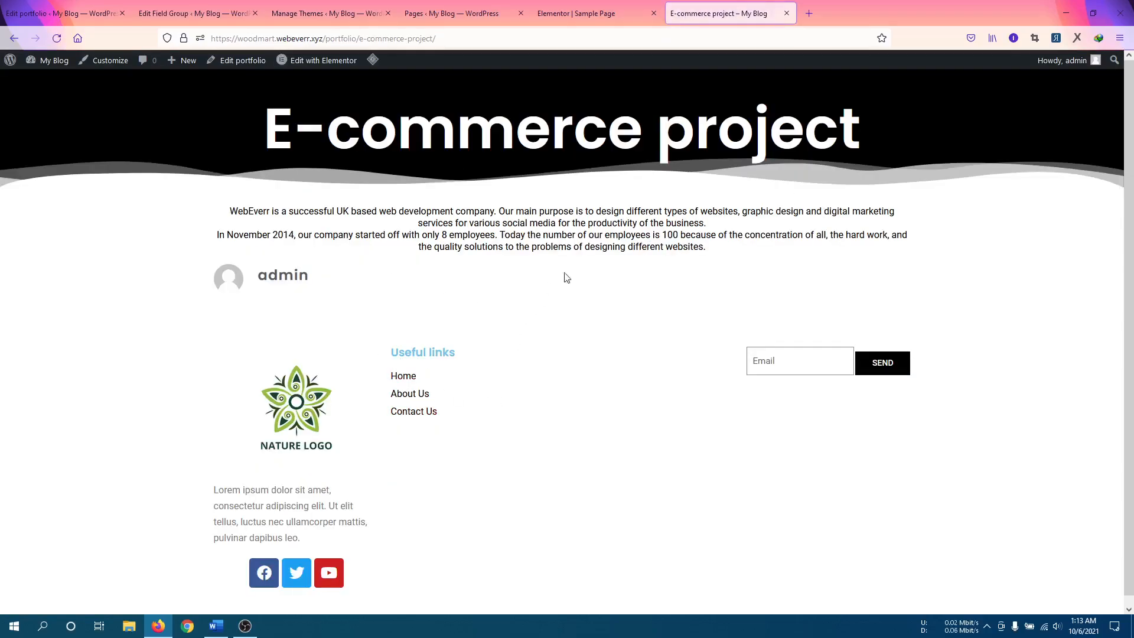
pyautogui.moveTo(234, 214); pyautogui.dragTo(725, 250)
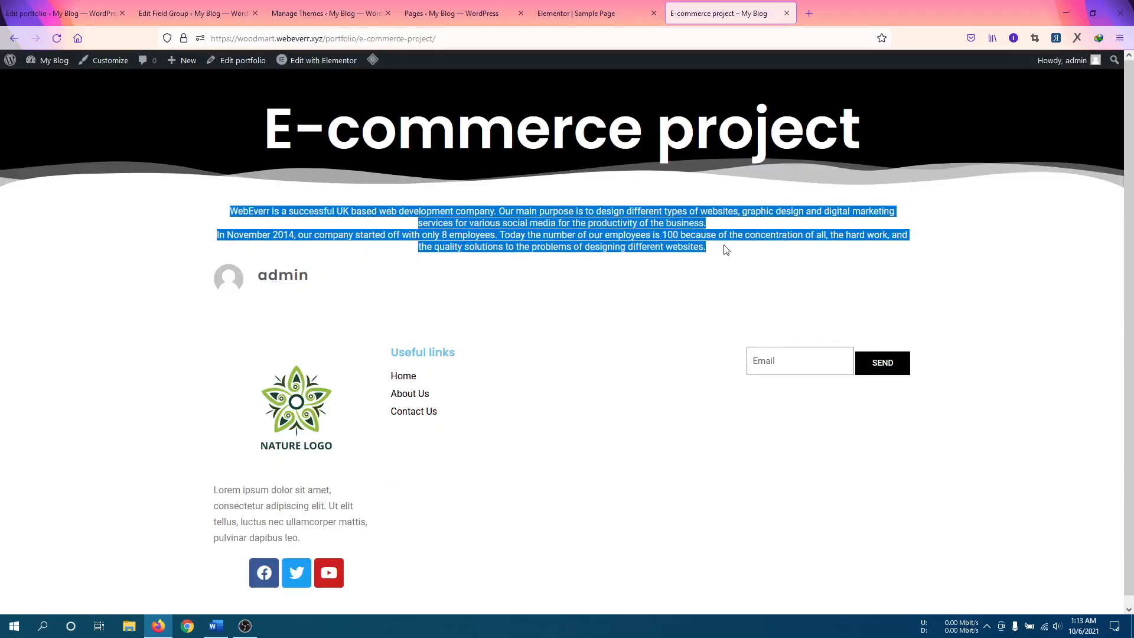
pyautogui.click(732, 252)
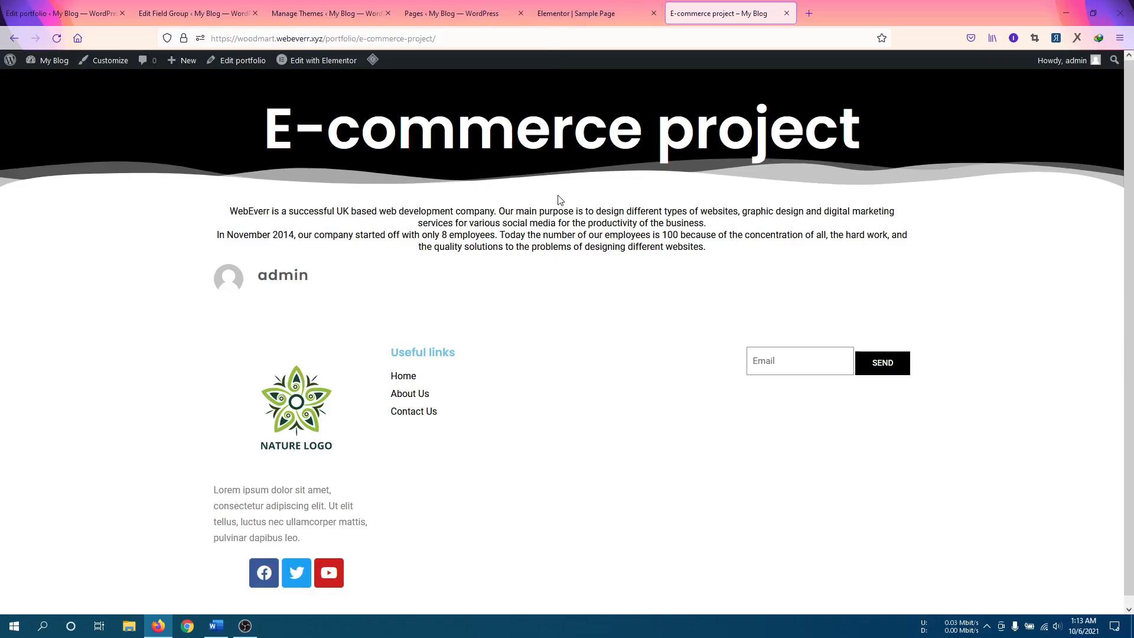
# Return to the portfolio post's admin page and open the Theme Builder's list of Single Post templates.
pyautogui.click(452, 13)
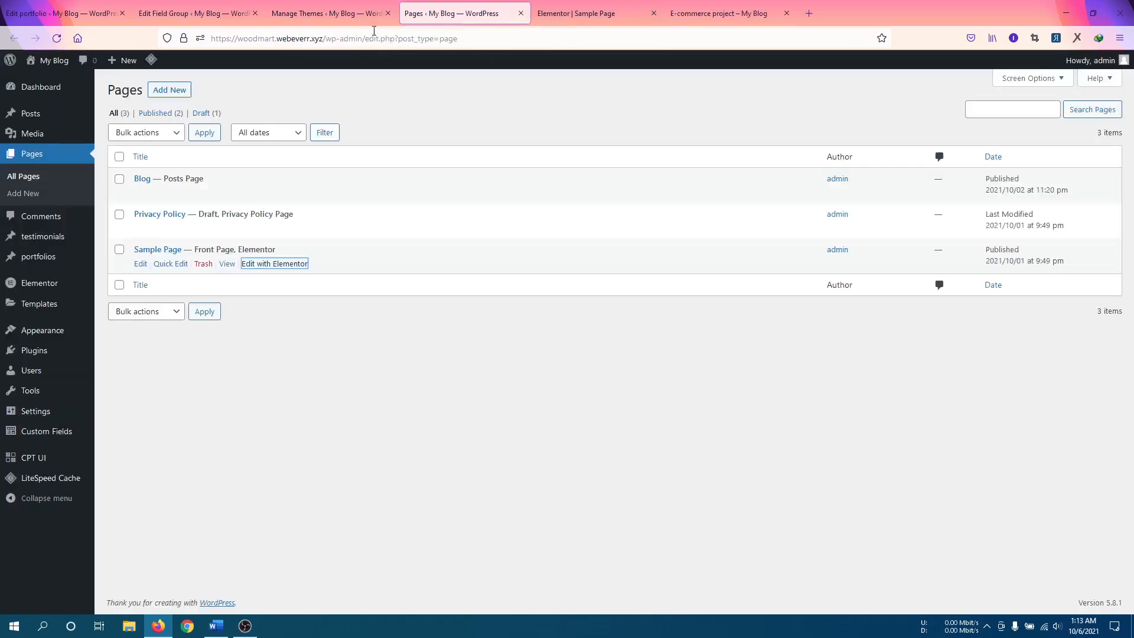
pyautogui.click(291, 13)
pyautogui.click(225, 13)
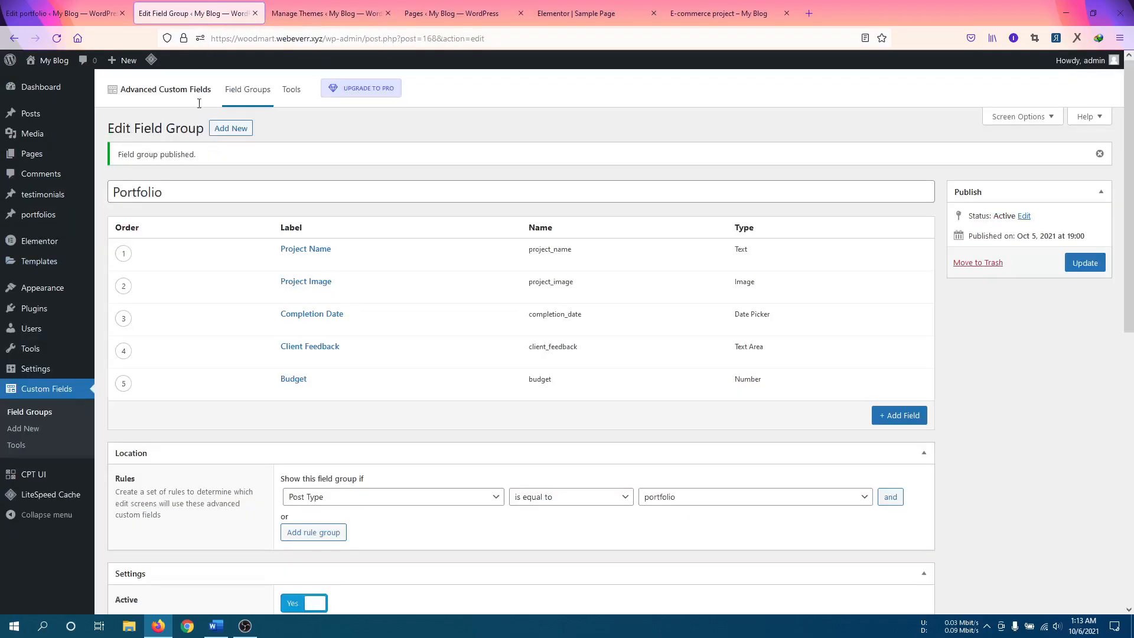
pyautogui.click(89, 13)
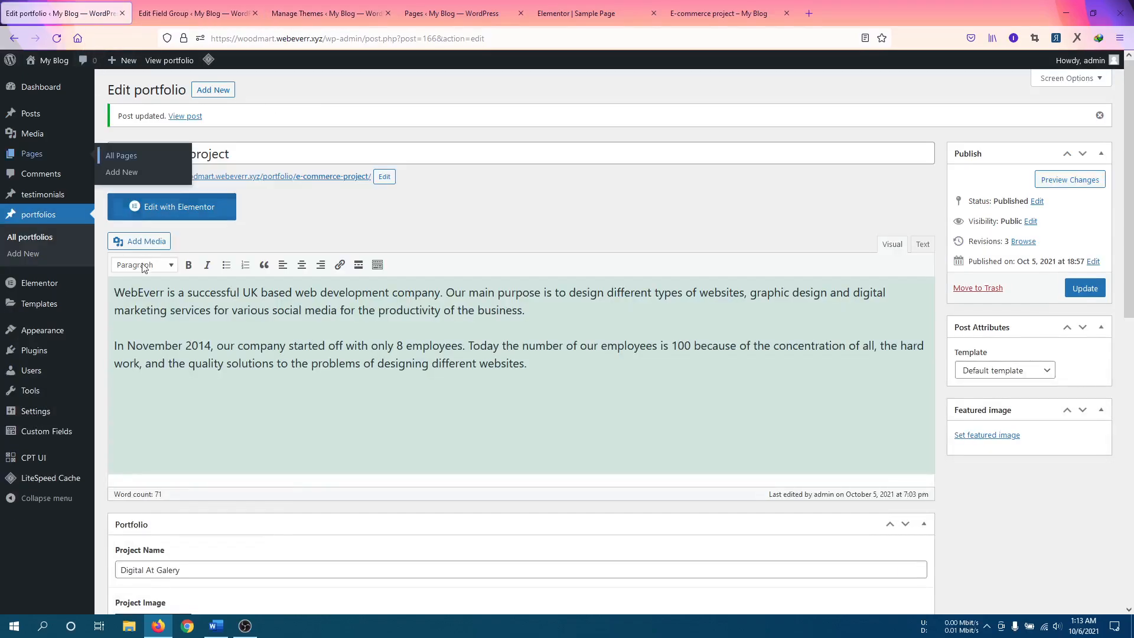
pyautogui.moveTo(57, 310)
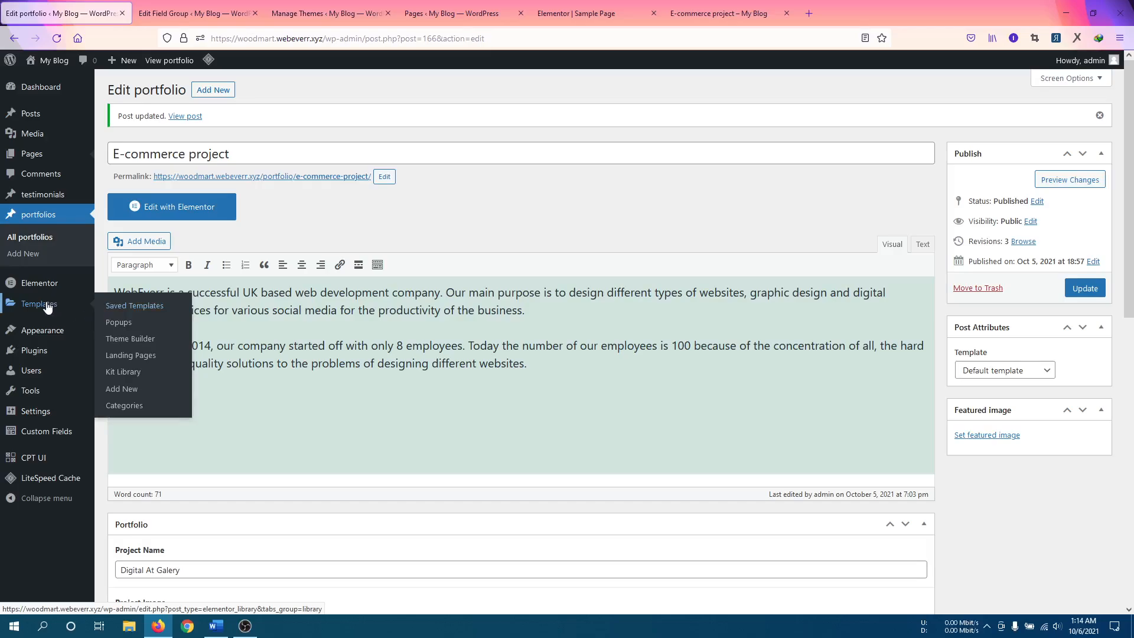
pyautogui.click(135, 342)
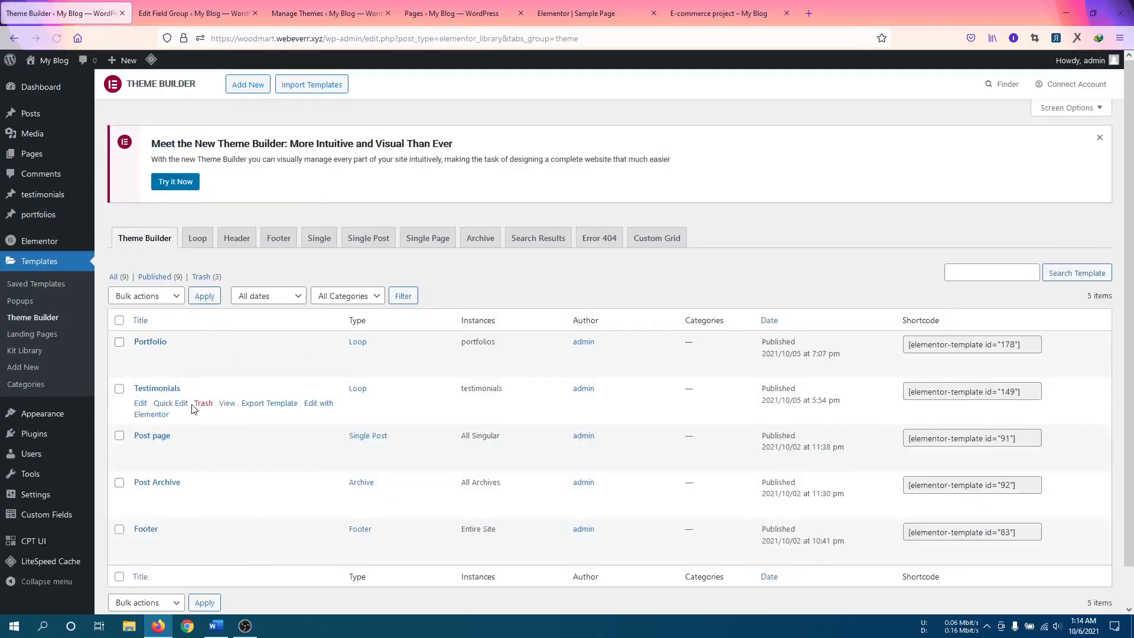
pyautogui.scroll(-2, 208, 370)
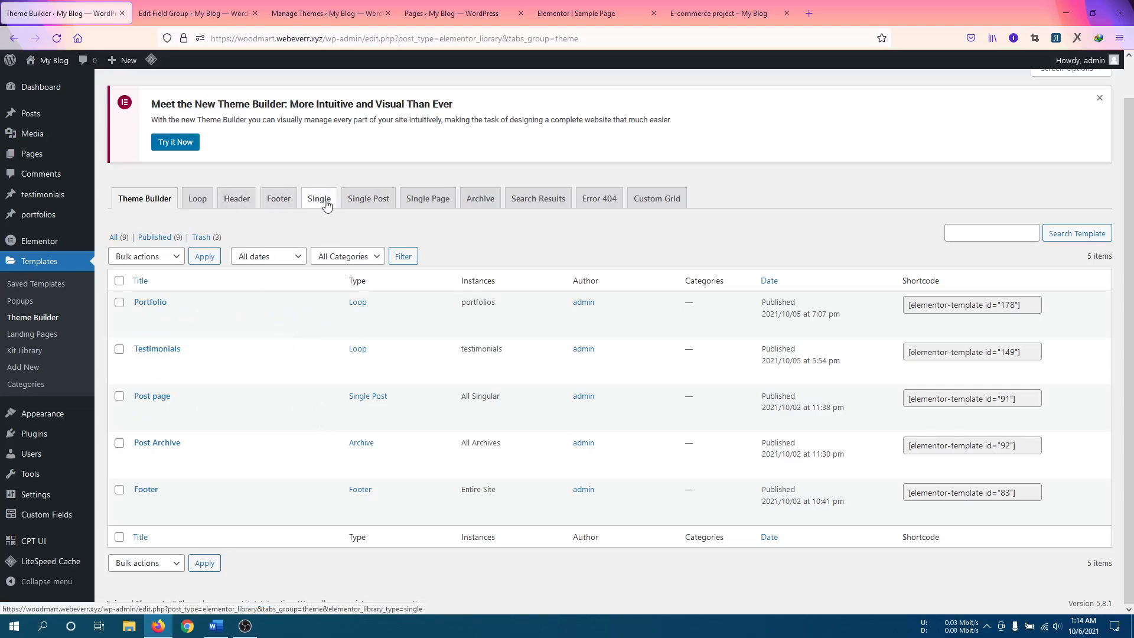
pyautogui.click(369, 208)
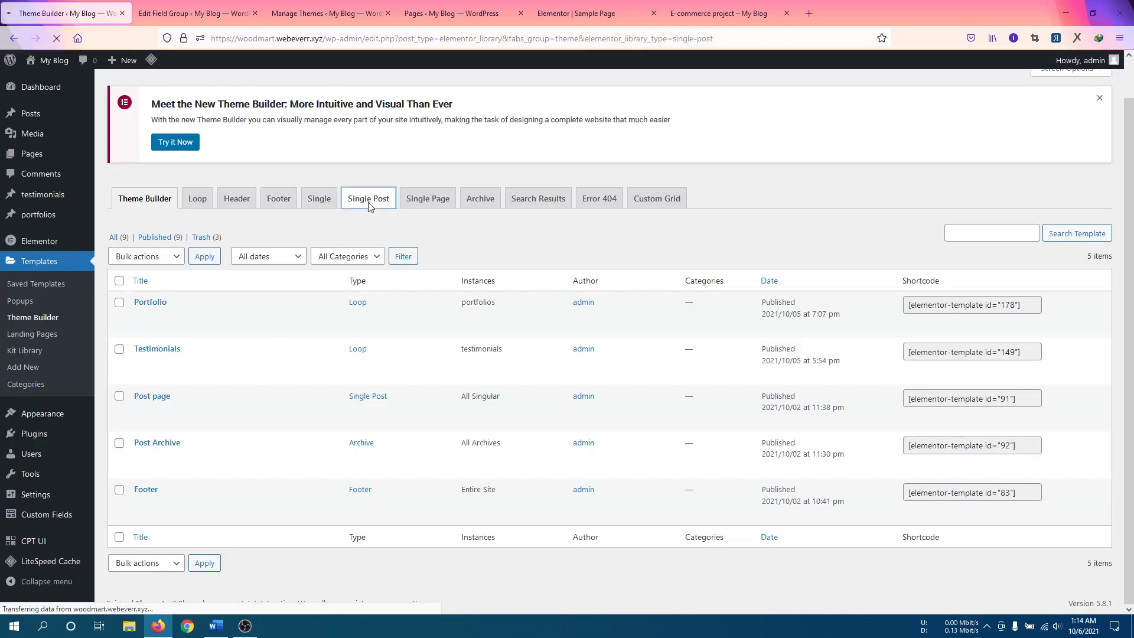
# Create a new Single Post template named Portfolio Page.
pyautogui.click(243, 88)
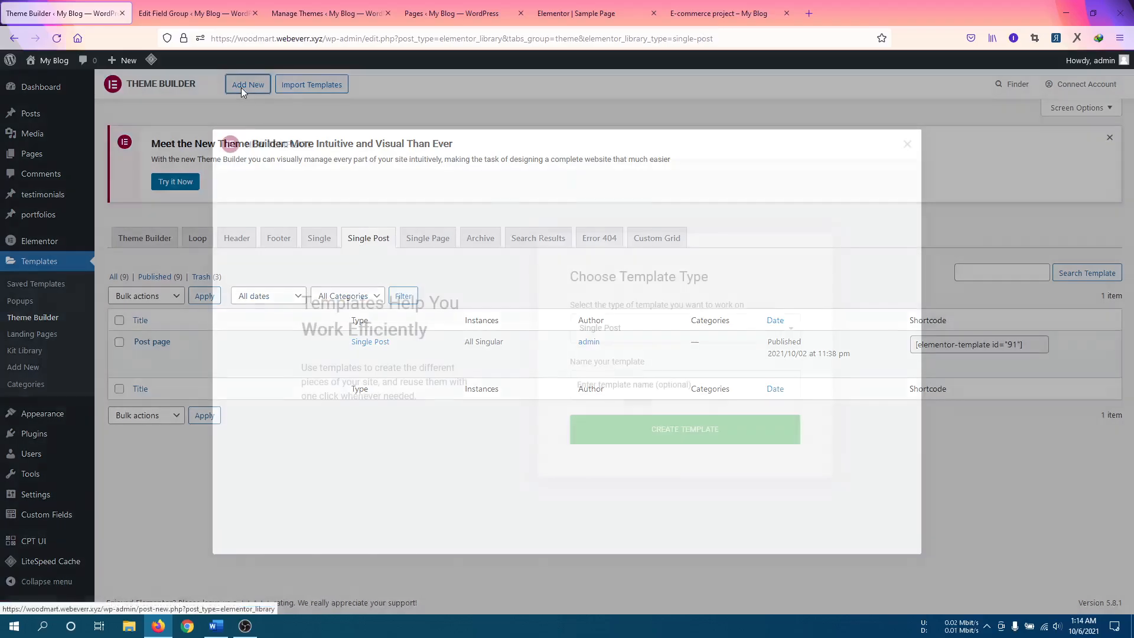
pyautogui.click(598, 379)
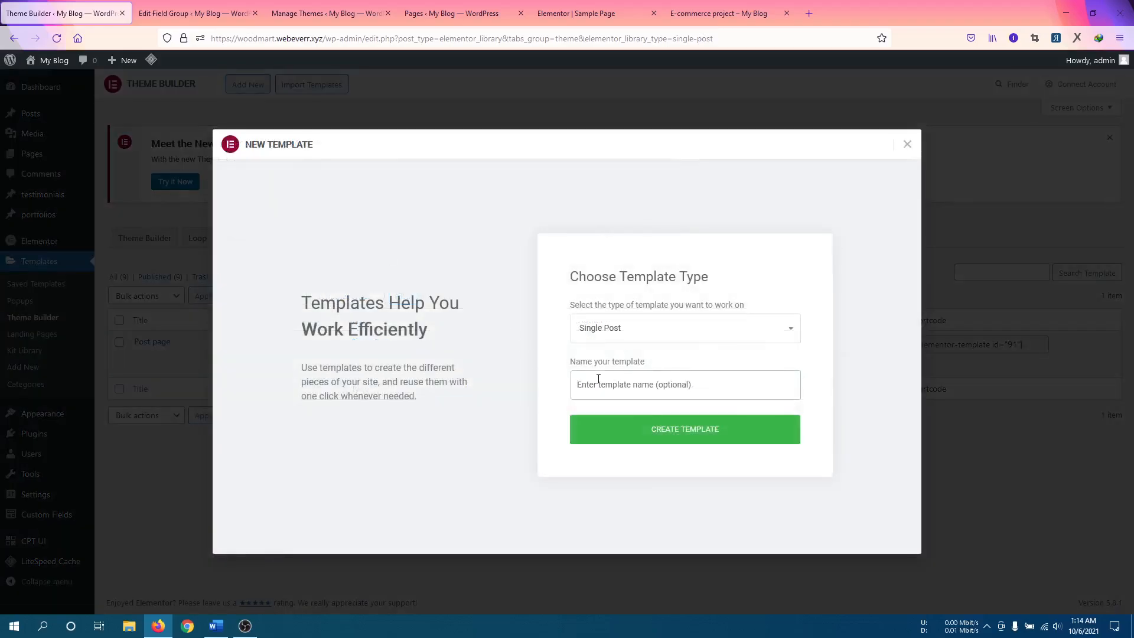
pyautogui.write('Port')
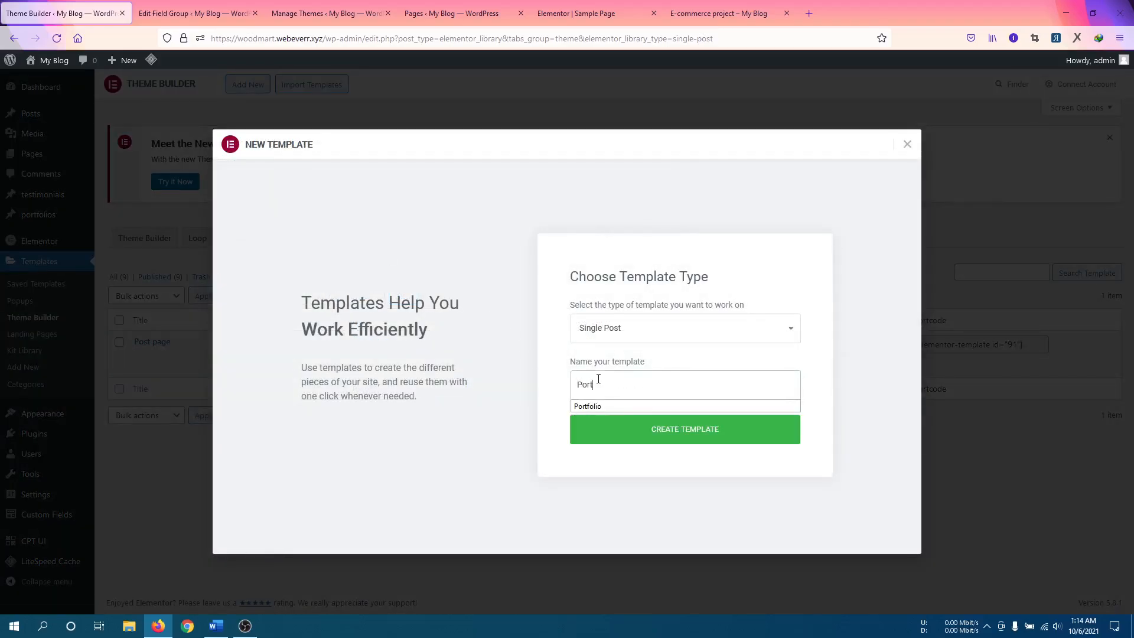
pyautogui.press('Down')
pyautogui.press('Return')
pyautogui.write('Page')
pyautogui.click(690, 433)
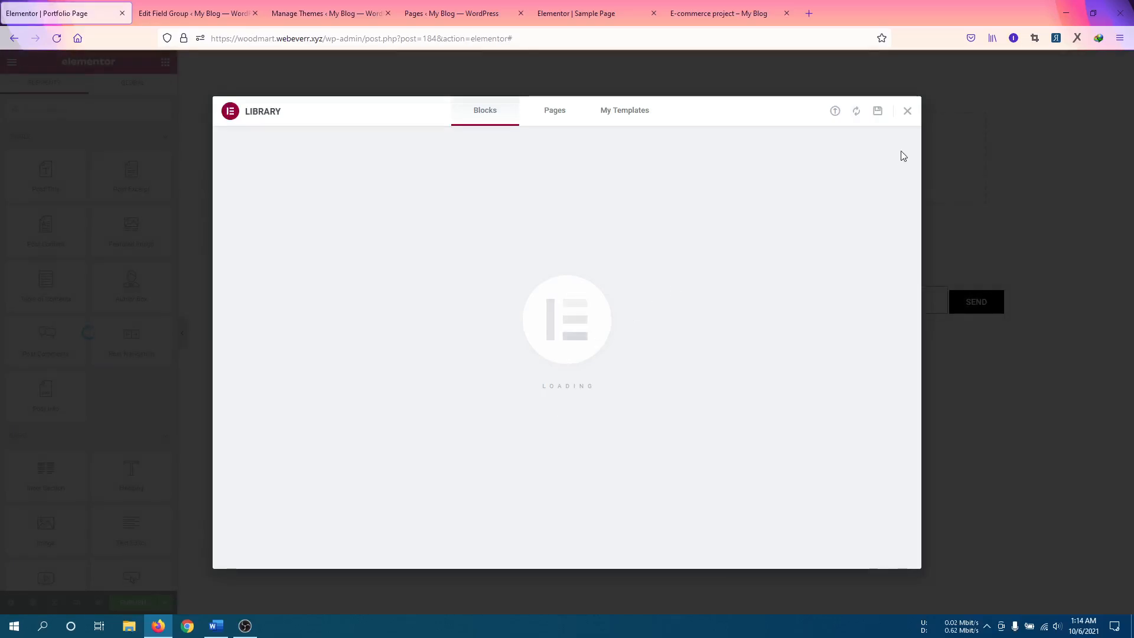
# Dismiss the block library and insert the saved Post page template into the empty template, importing its document settings.
pyautogui.click(908, 111)
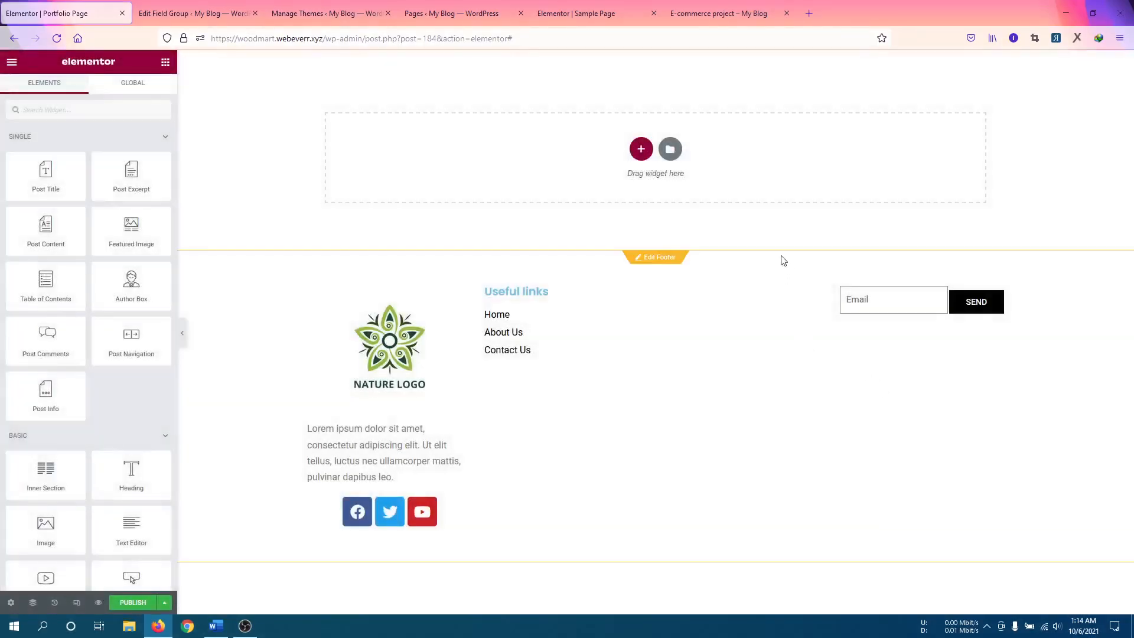
pyautogui.click(642, 149)
pyautogui.click(963, 131)
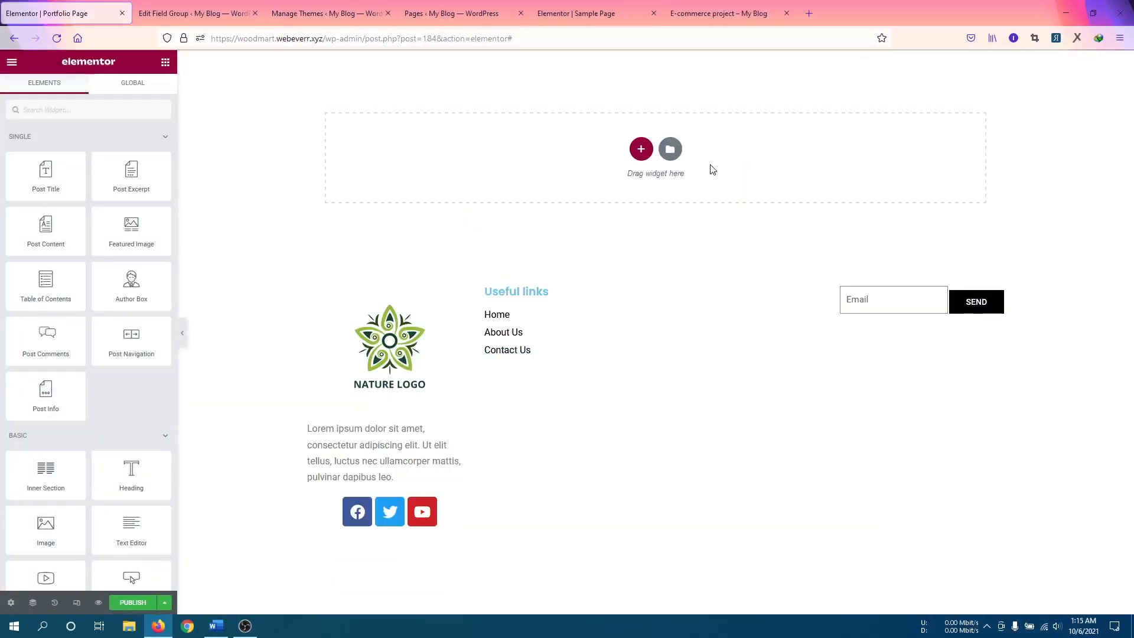
pyautogui.click(670, 149)
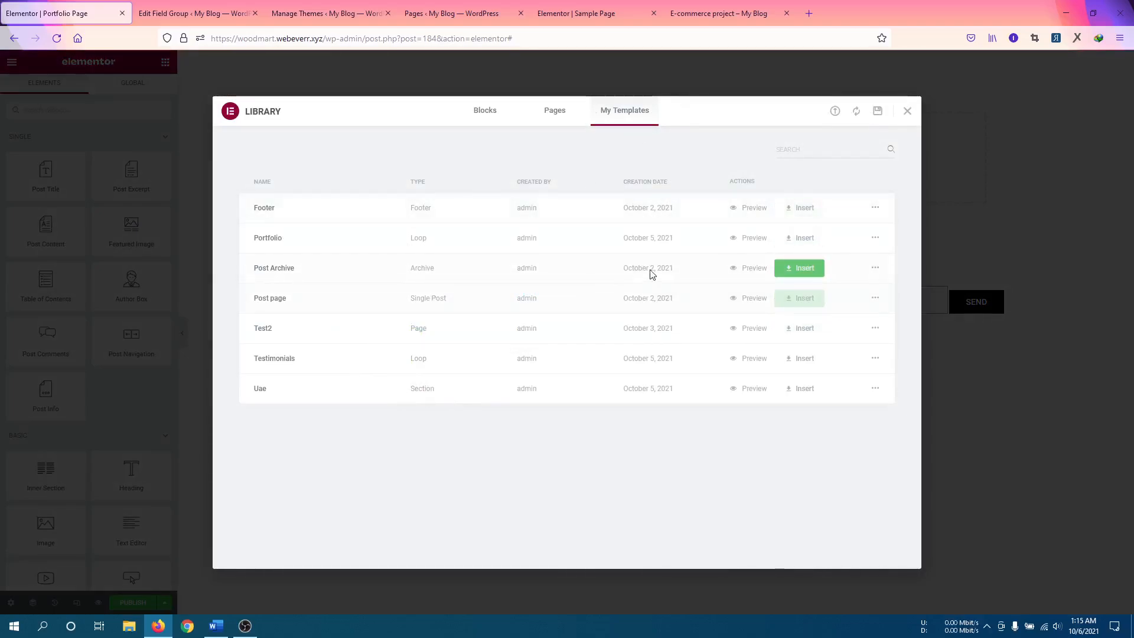
pyautogui.click(794, 299)
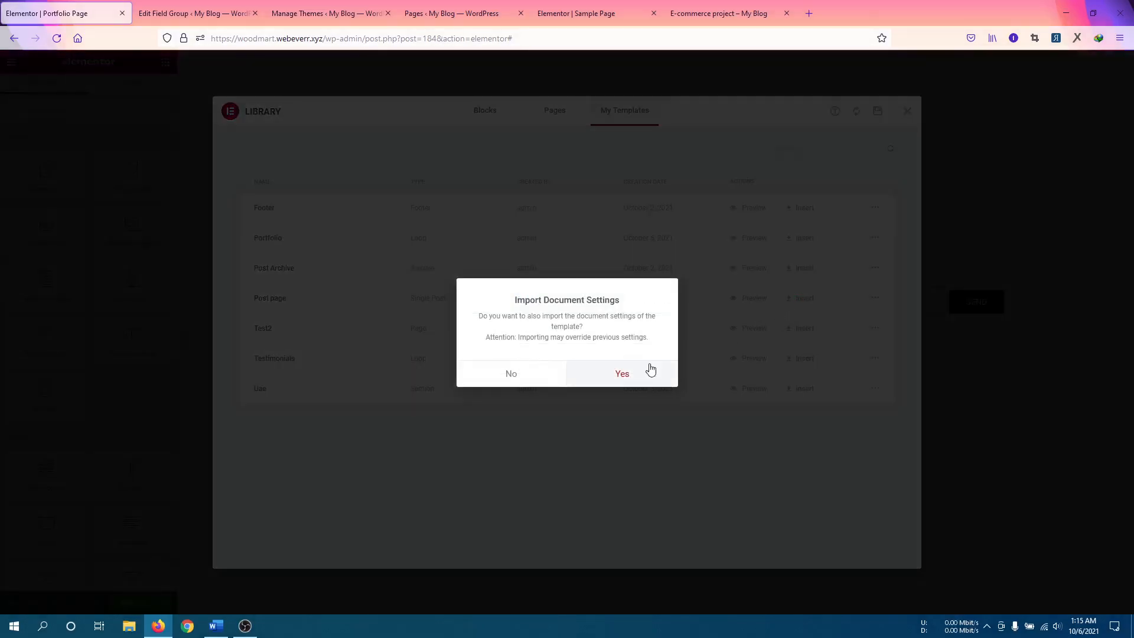
pyautogui.click(623, 374)
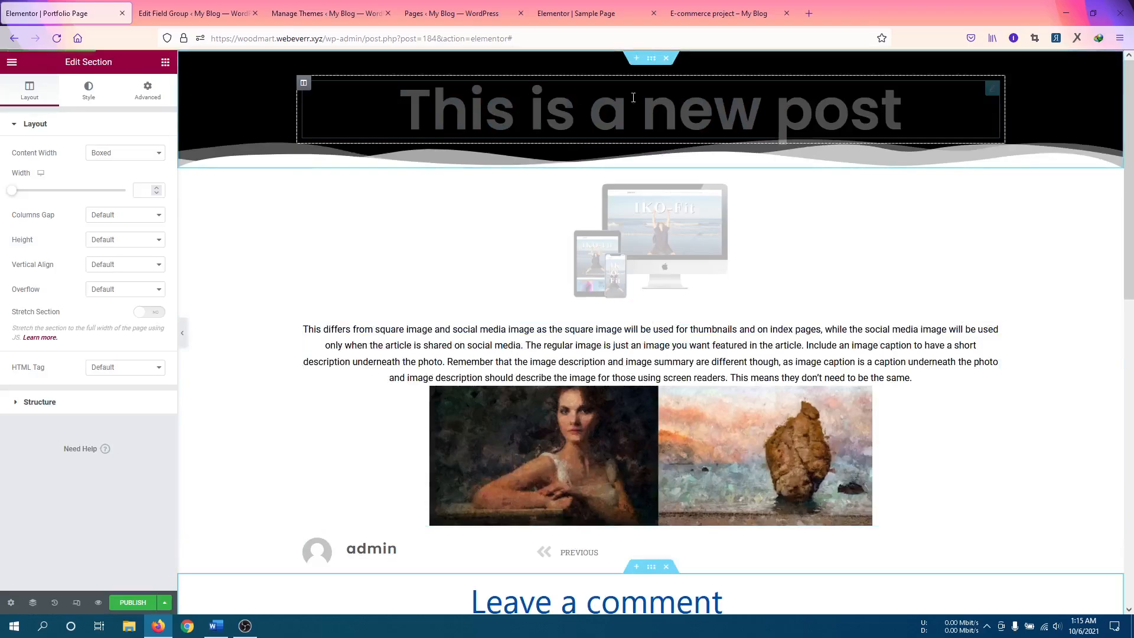
# Set the Portfolio Page template to preview its dynamic content as portfolio.
pyautogui.click(12, 603)
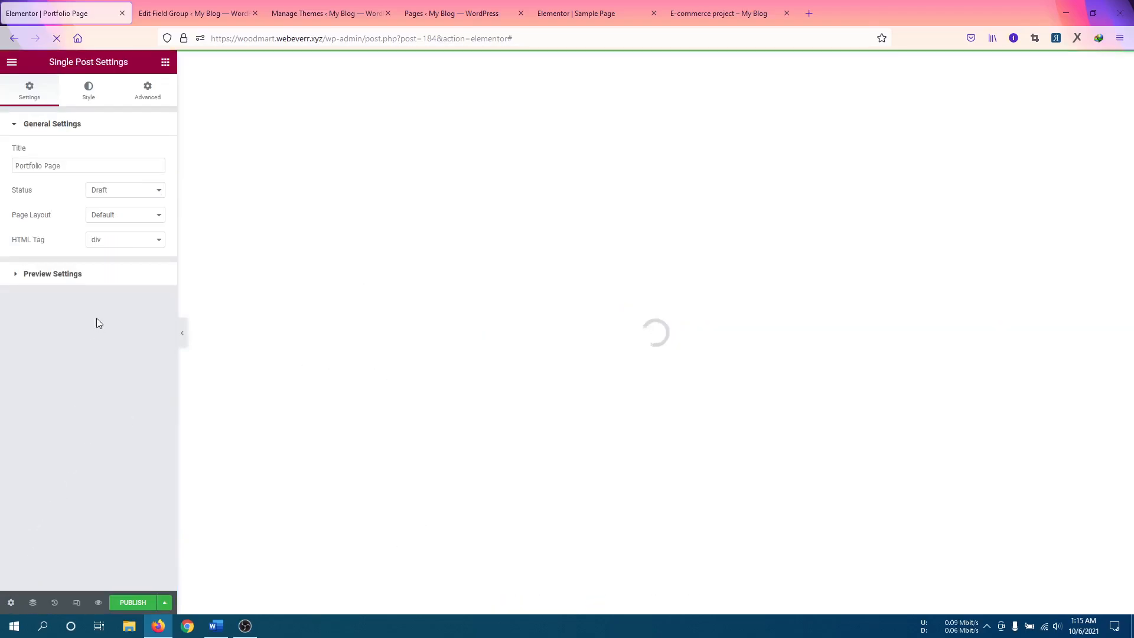
pyautogui.click(87, 279)
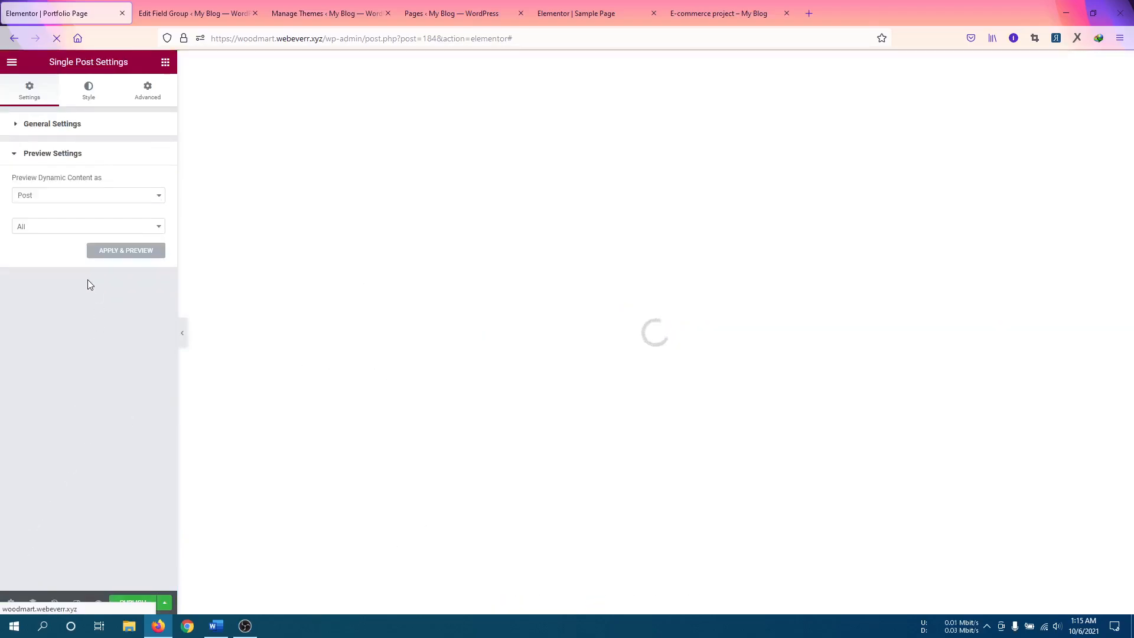
pyautogui.click(71, 201)
pyautogui.click(53, 279)
pyautogui.click(55, 226)
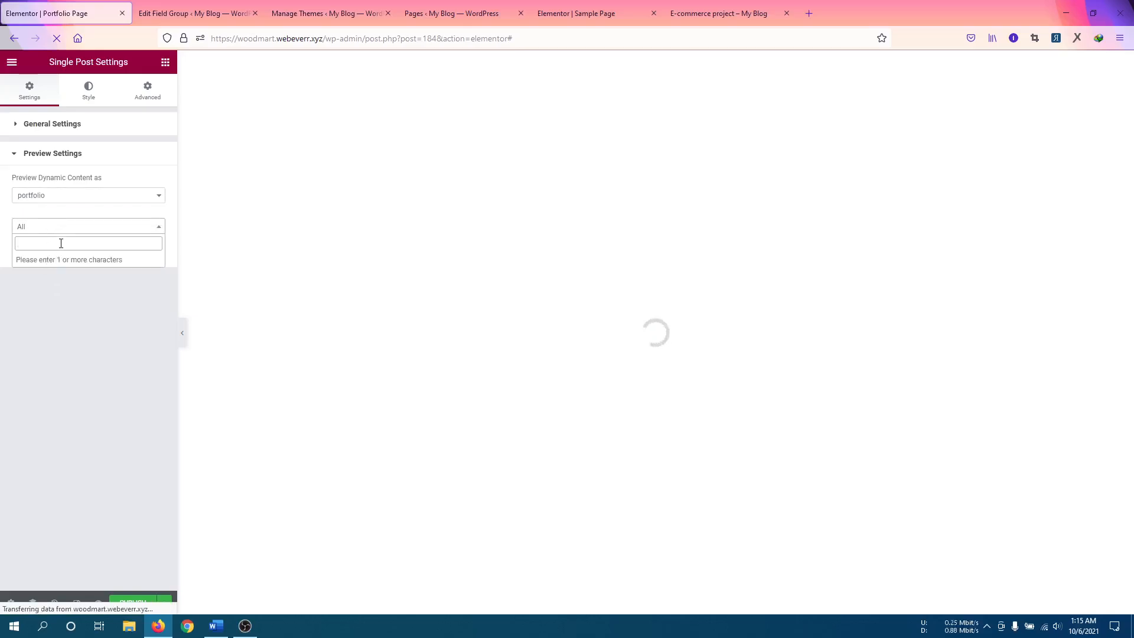
pyautogui.write('e')
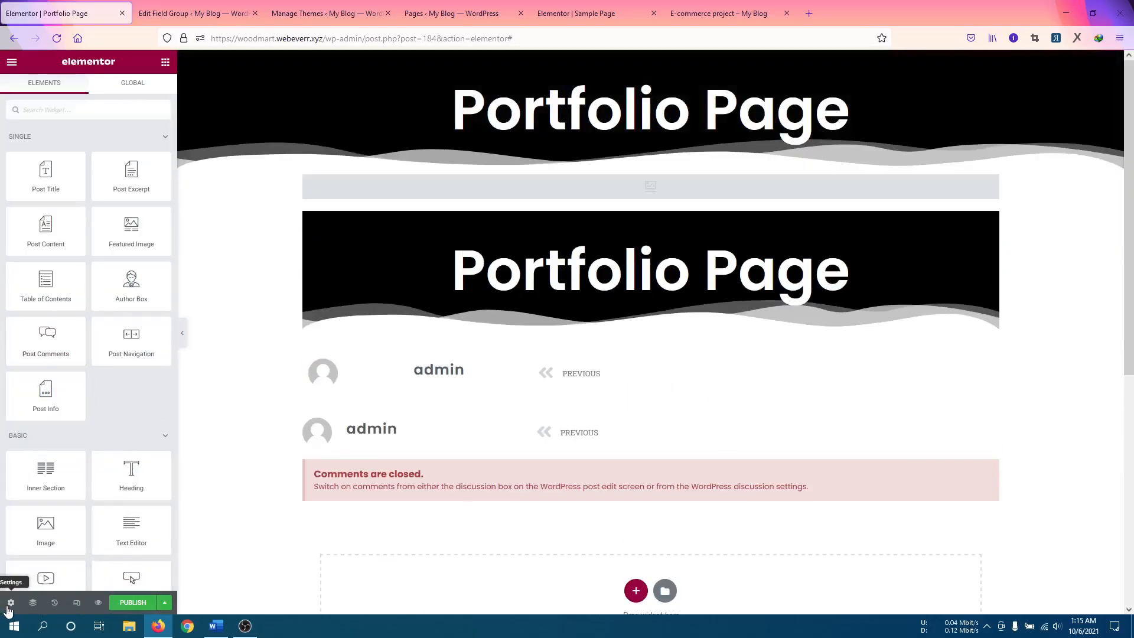
# Choose E-commerce project as the portfolio post to preview in the template's settings and apply the preview.
pyautogui.click(10, 603)
pyautogui.click(51, 274)
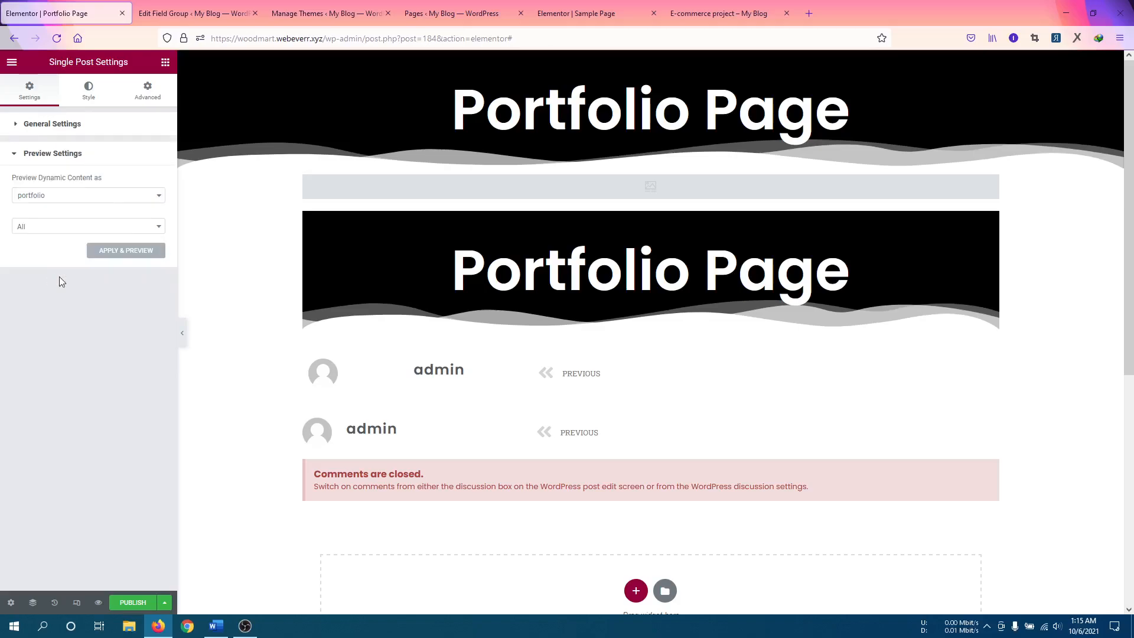
pyautogui.click(53, 228)
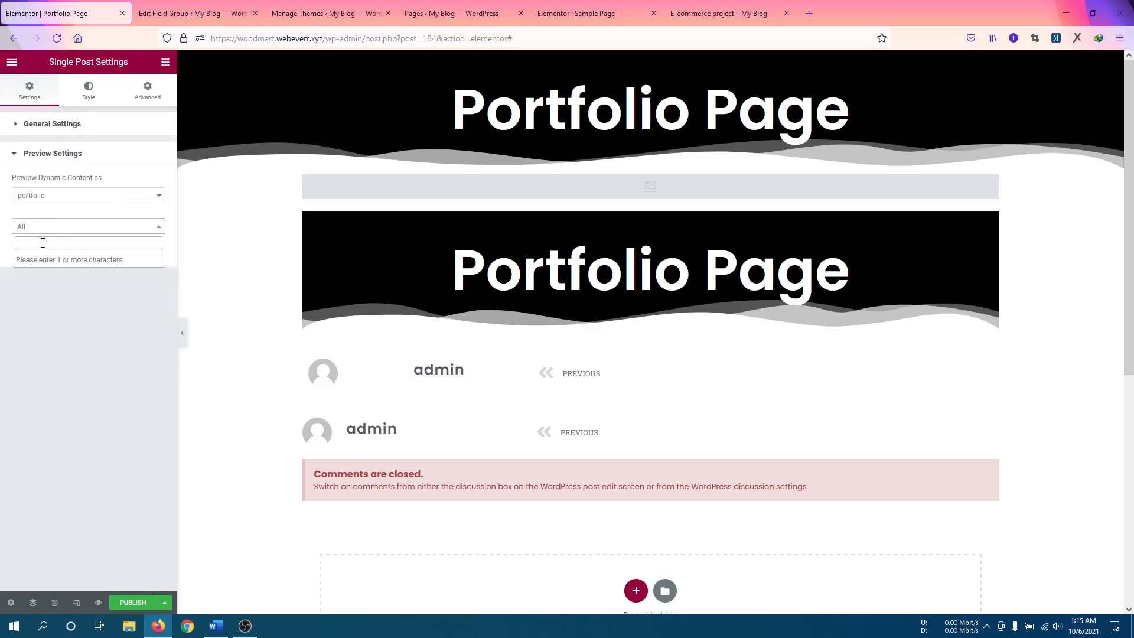
pyautogui.write('e')
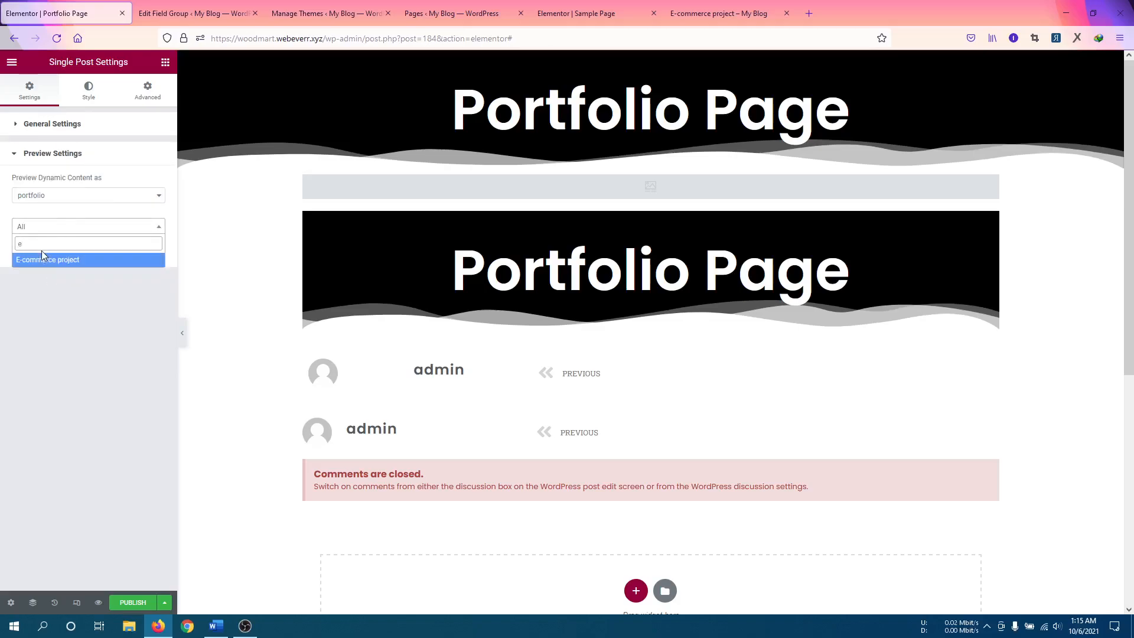
pyautogui.click(43, 257)
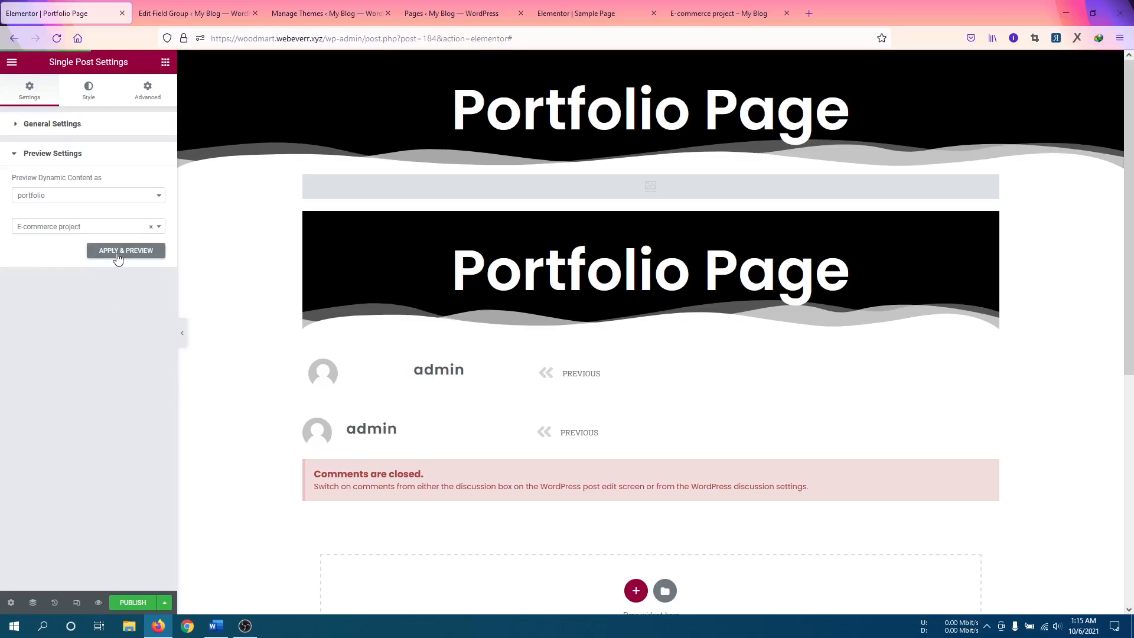
pyautogui.click(118, 251)
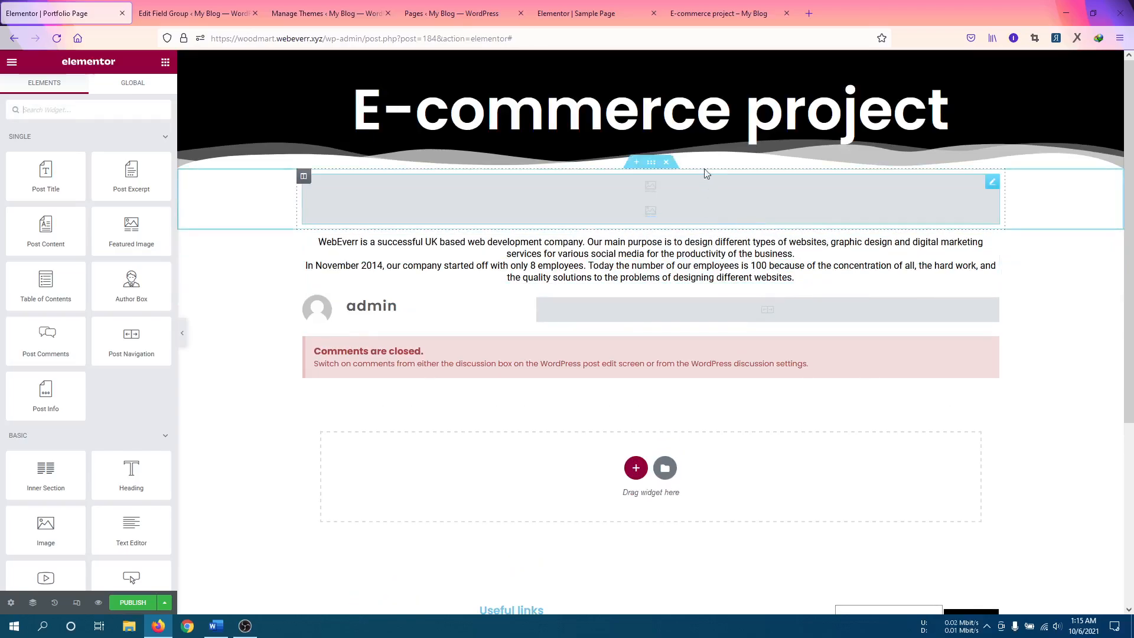
pyautogui.click(991, 89)
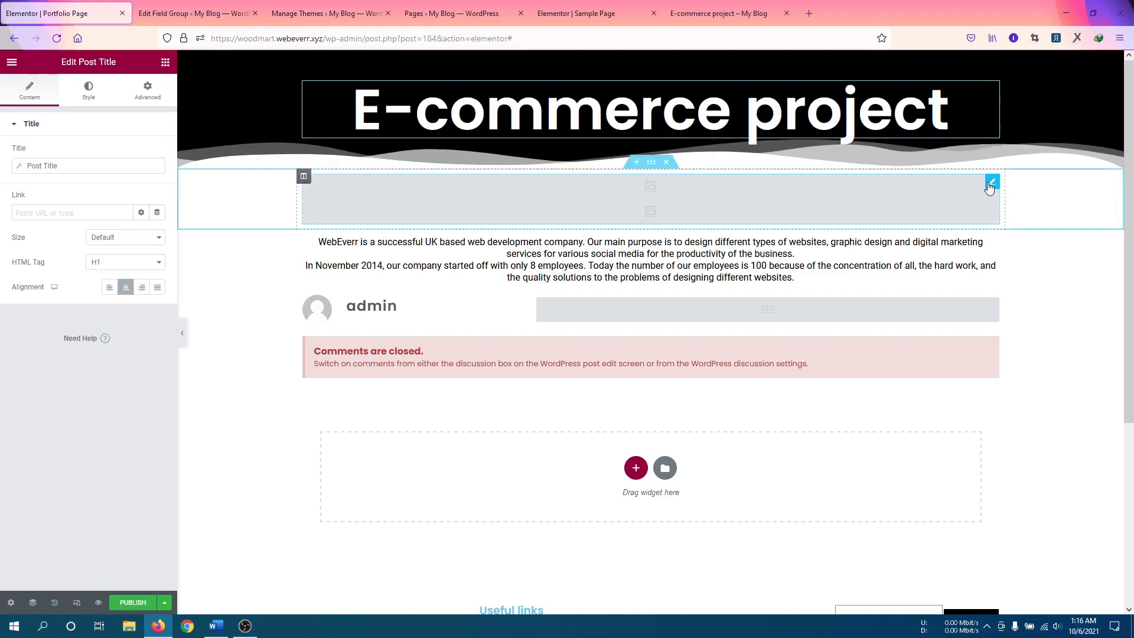
pyautogui.click(991, 183)
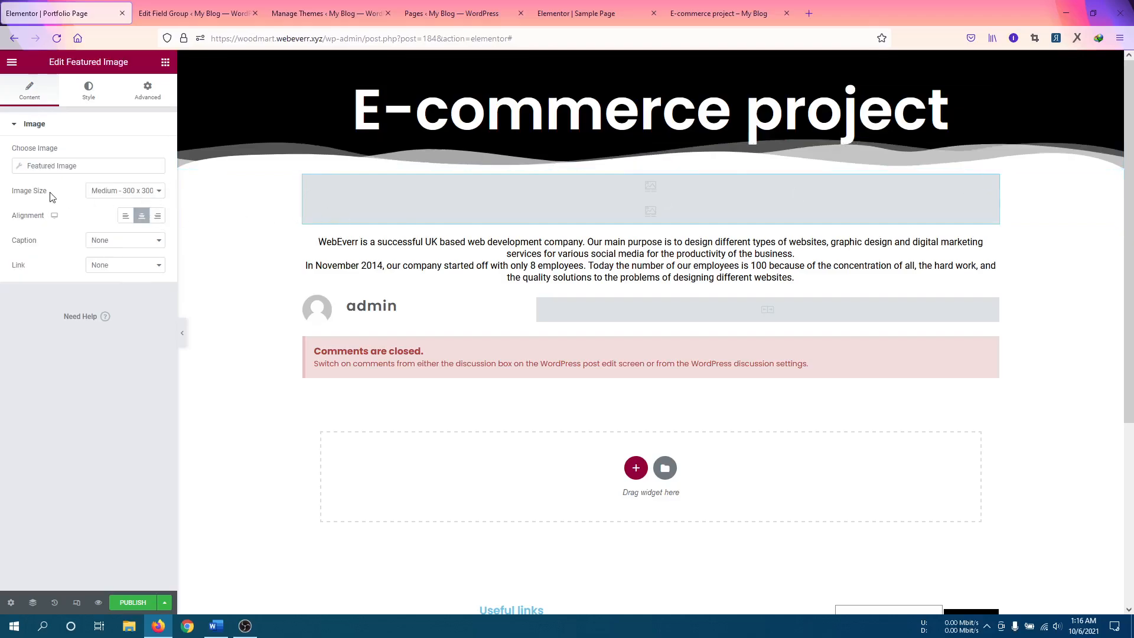
pyautogui.click(19, 167)
pyautogui.click(94, 169)
pyautogui.click(101, 171)
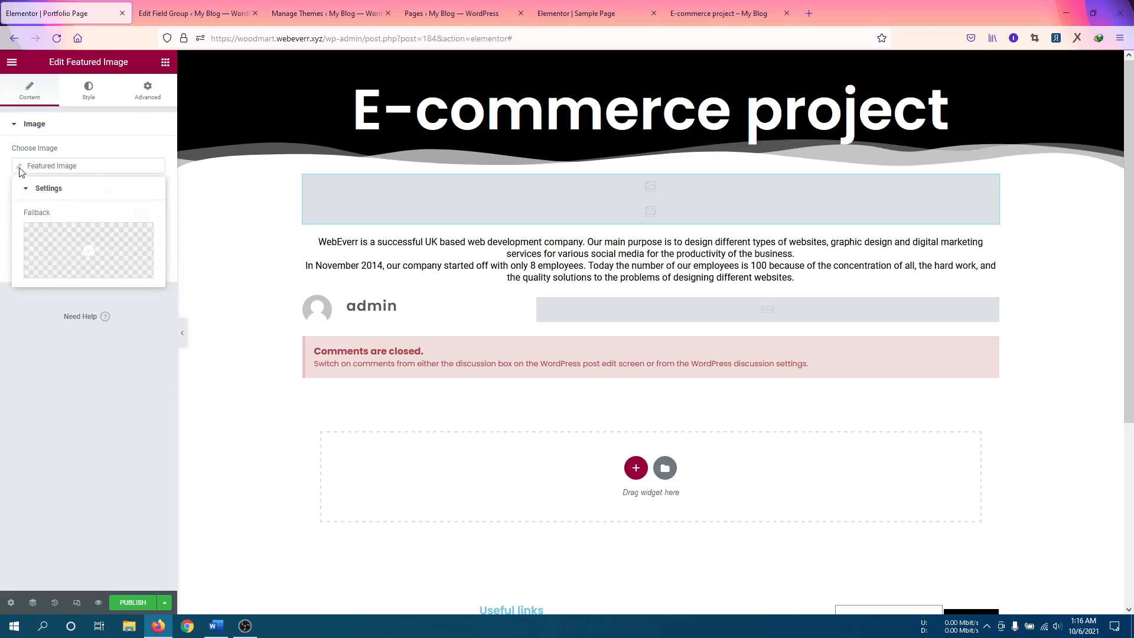
# Add an Image widget directly below the title banner and delete the Featured Image widget beneath it.
pyautogui.click(166, 63)
pyautogui.click(96, 110)
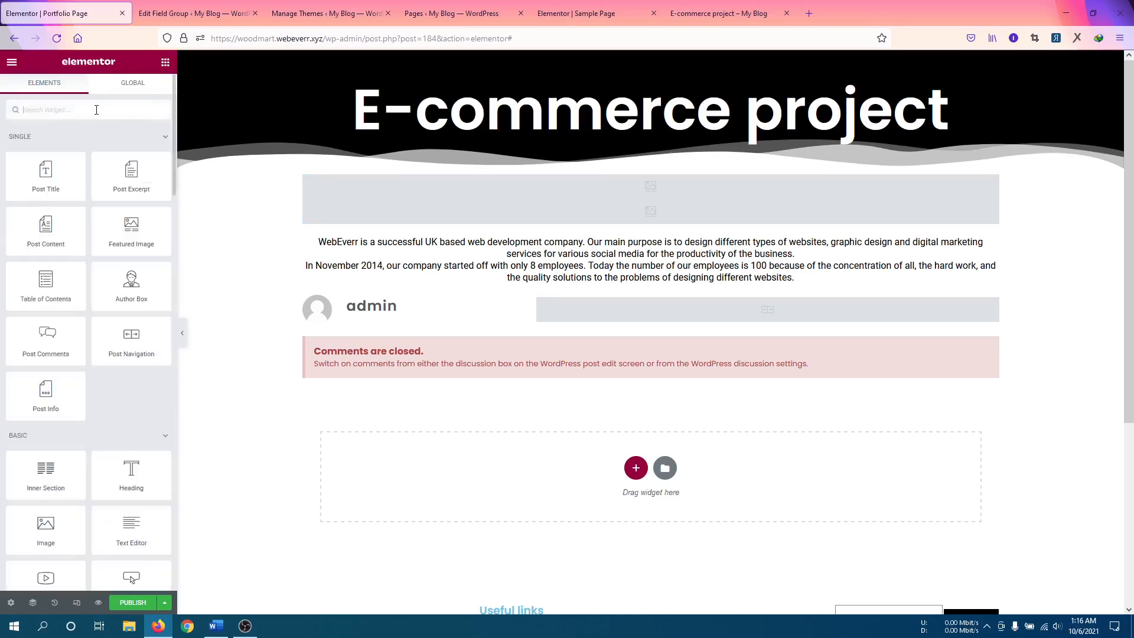
pyautogui.write('image')
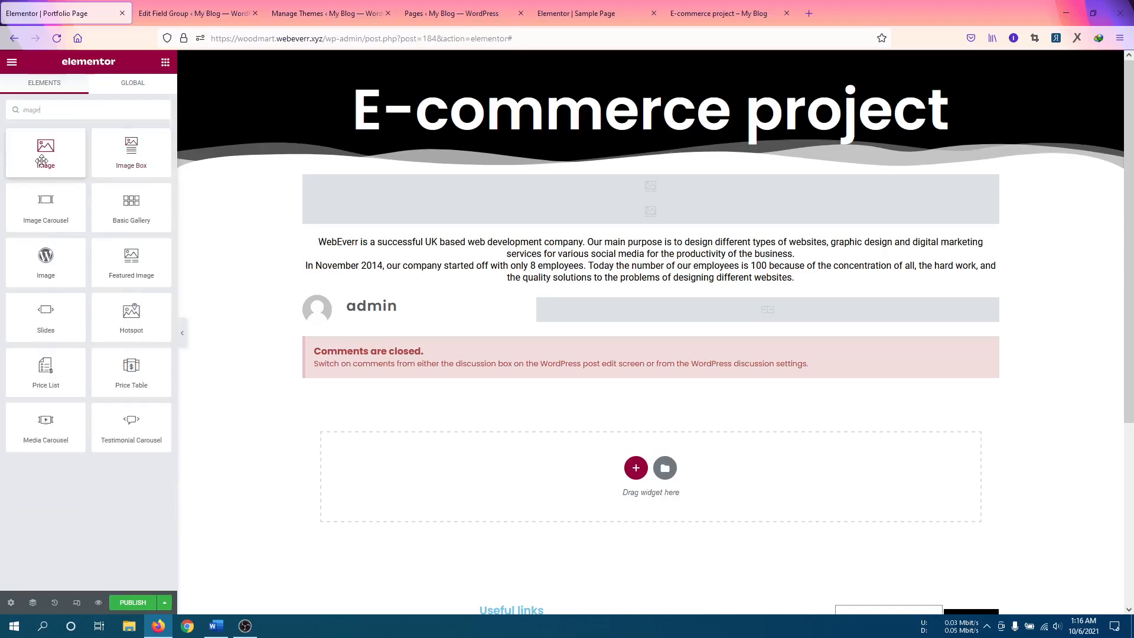
pyautogui.moveTo(45, 153); pyautogui.dragTo(639, 190)
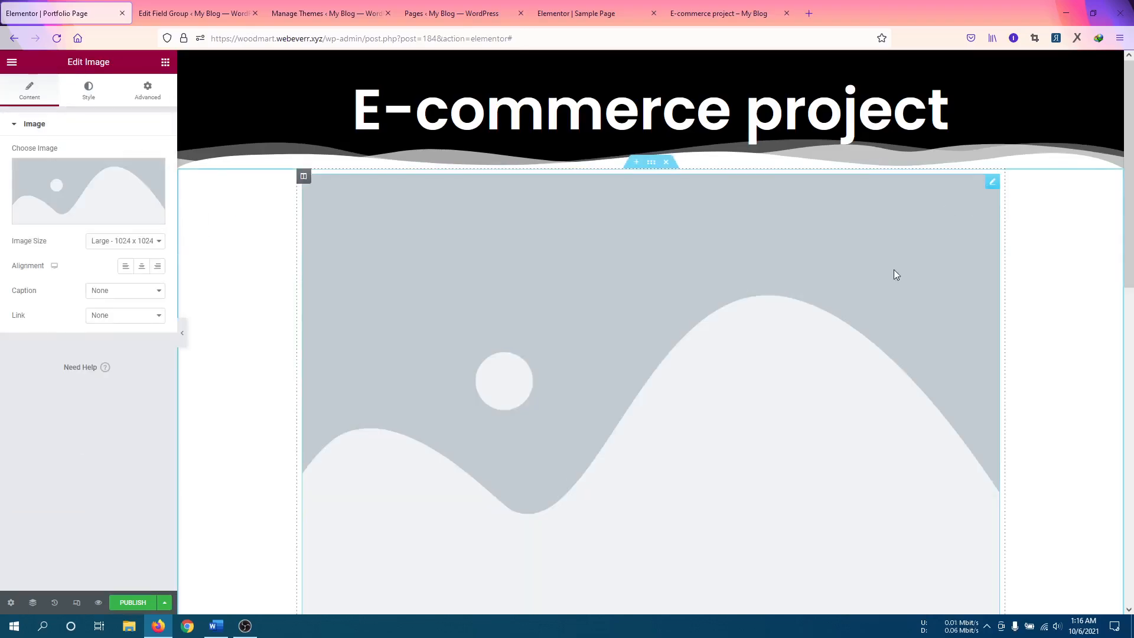
pyautogui.scroll(-6, 894, 278)
pyautogui.rightClick(989, 303)
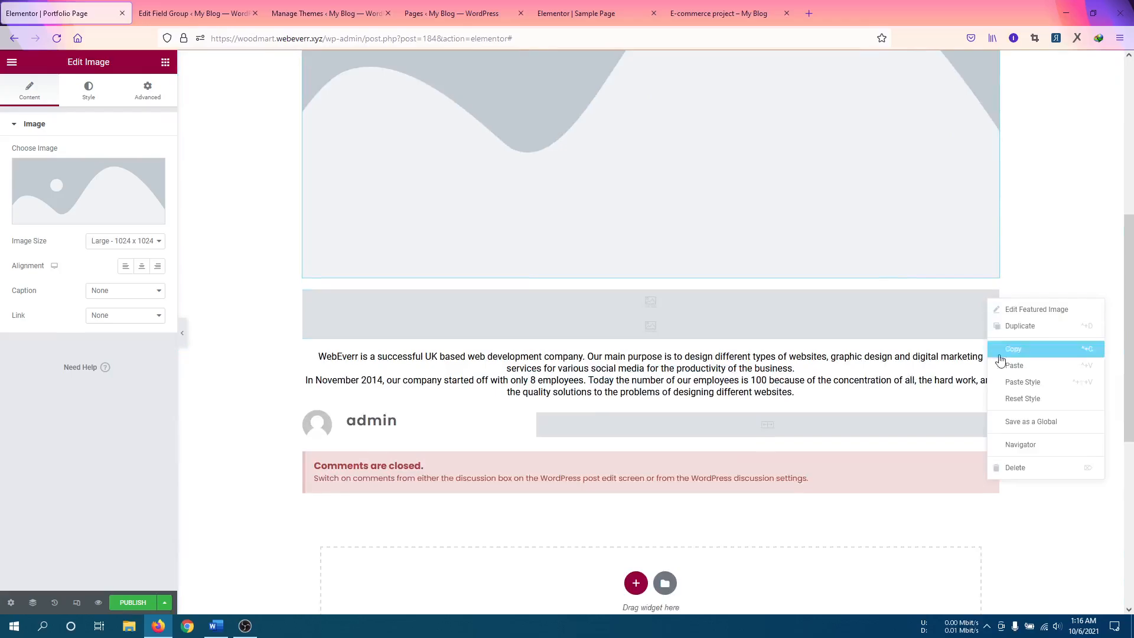
pyautogui.click(1014, 467)
pyautogui.scroll(6, 734, 248)
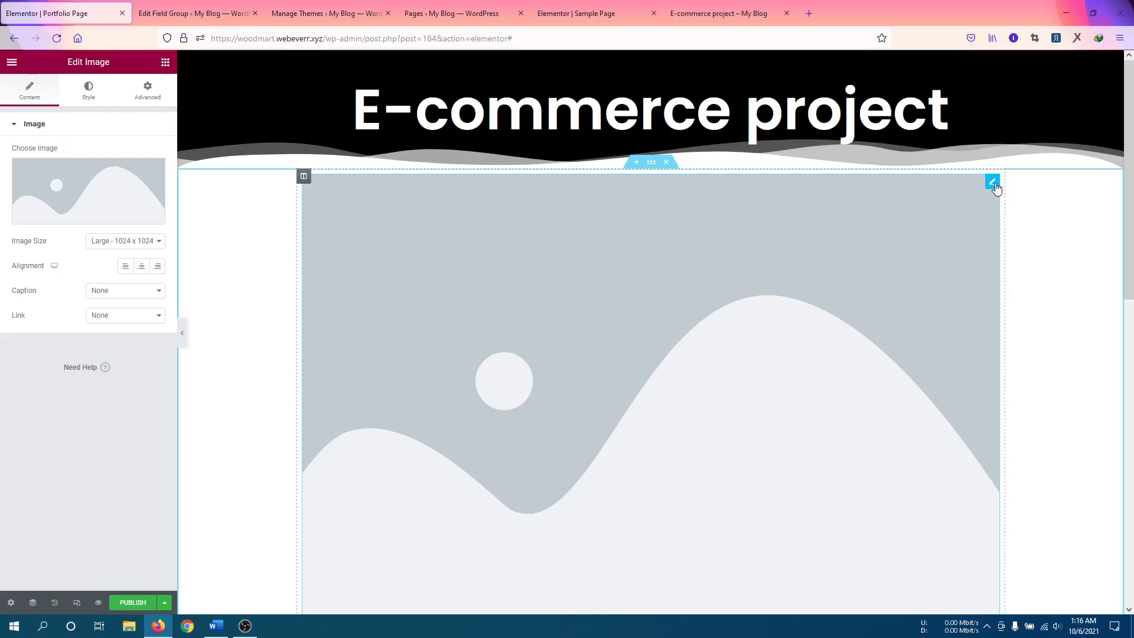
# Set the new image to Full size and source it dynamically from the ACF Image Field with the Project Image key.
pyautogui.click(137, 247)
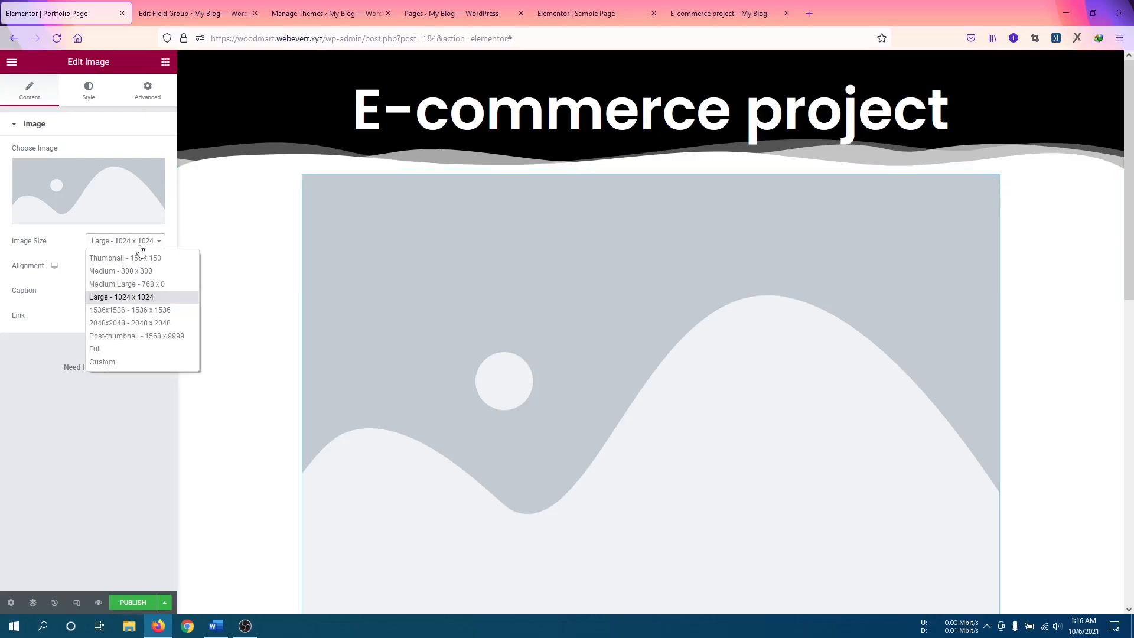
pyautogui.click(133, 349)
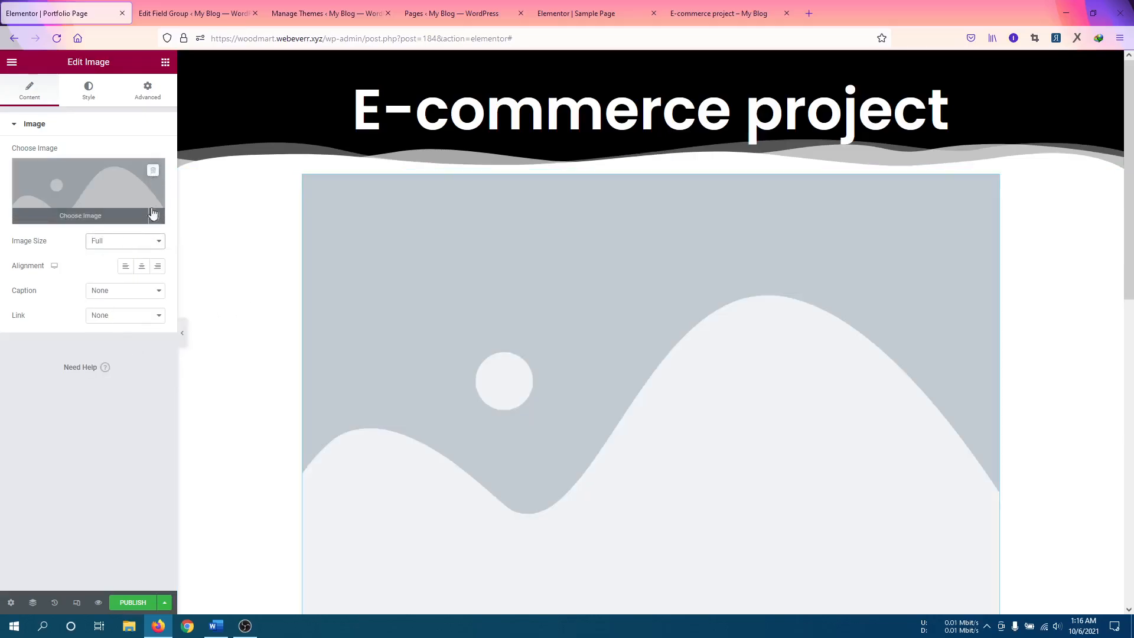
pyautogui.click(156, 215)
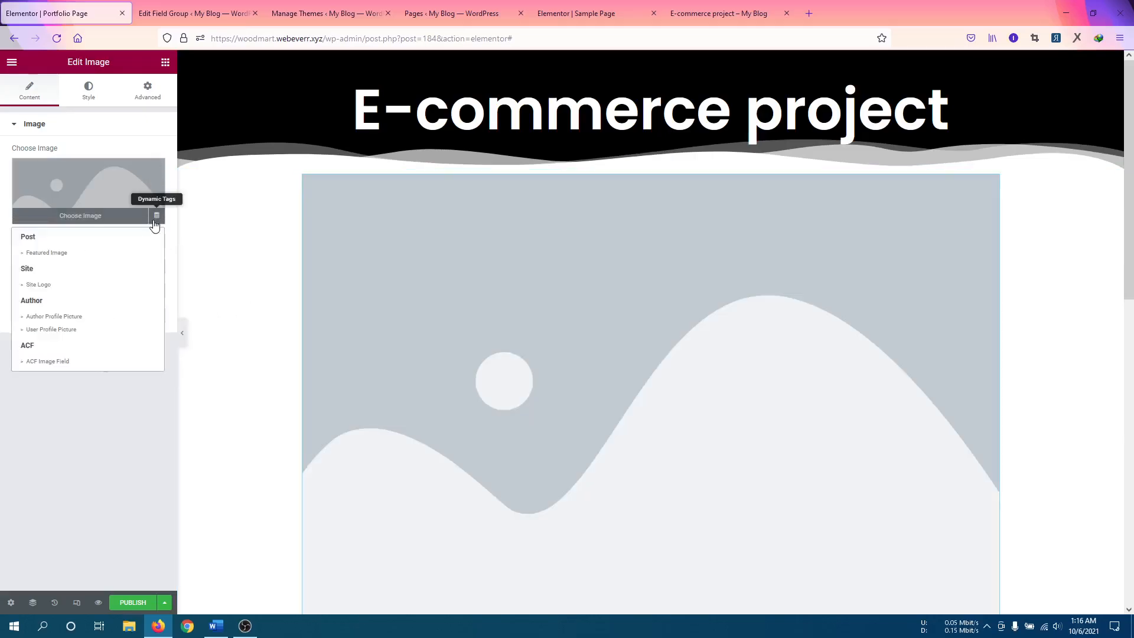
pyautogui.click(57, 361)
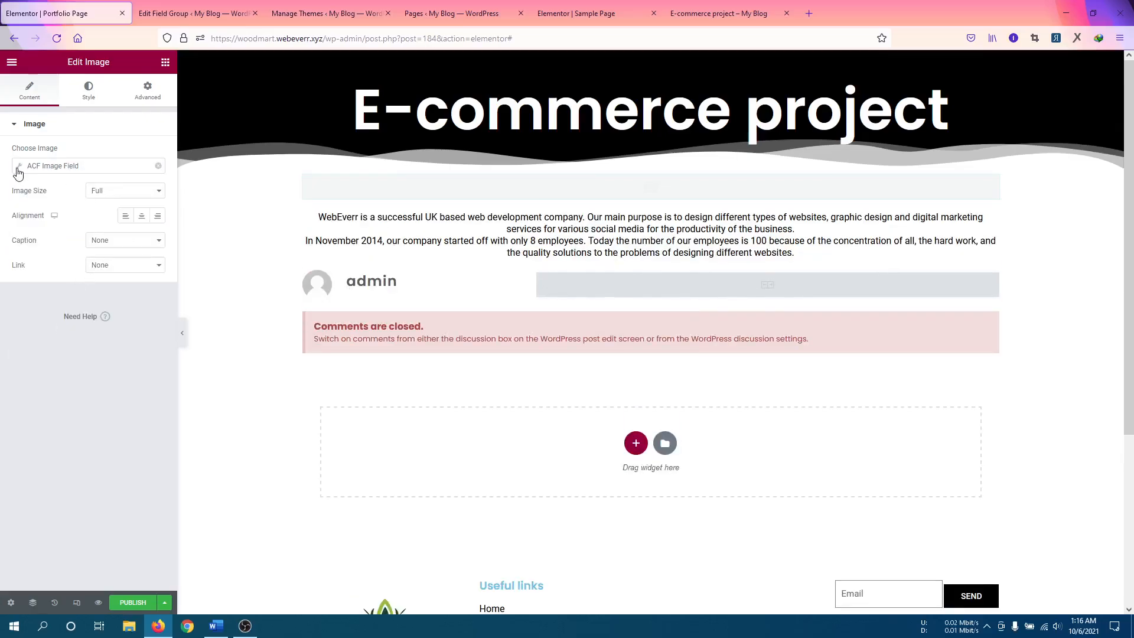
pyautogui.click(20, 169)
pyautogui.click(104, 219)
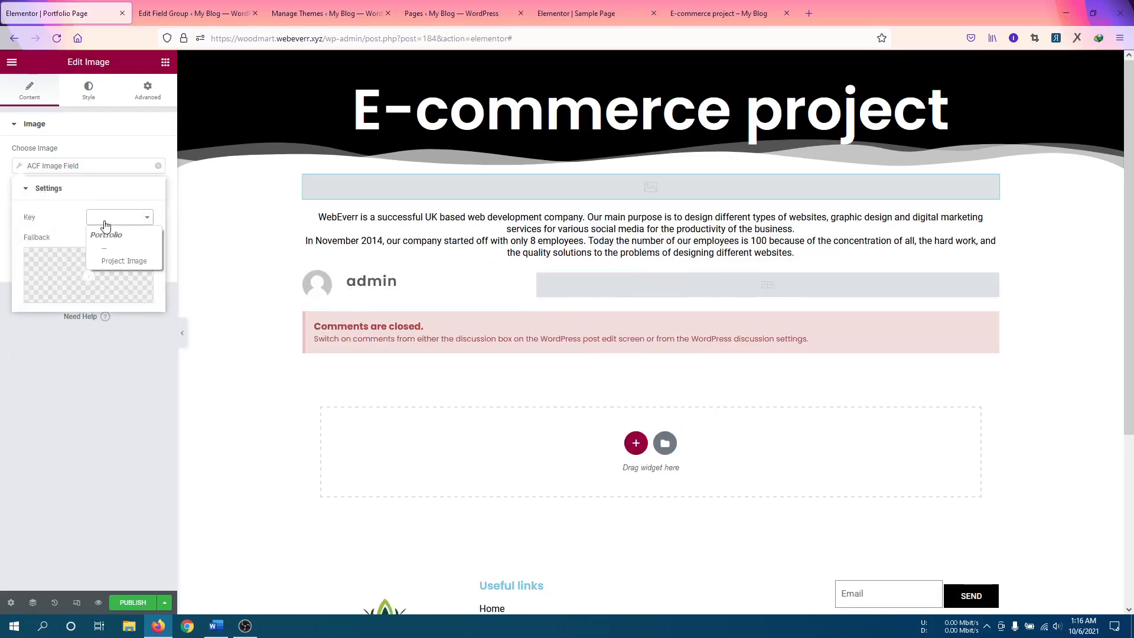
pyautogui.click(110, 261)
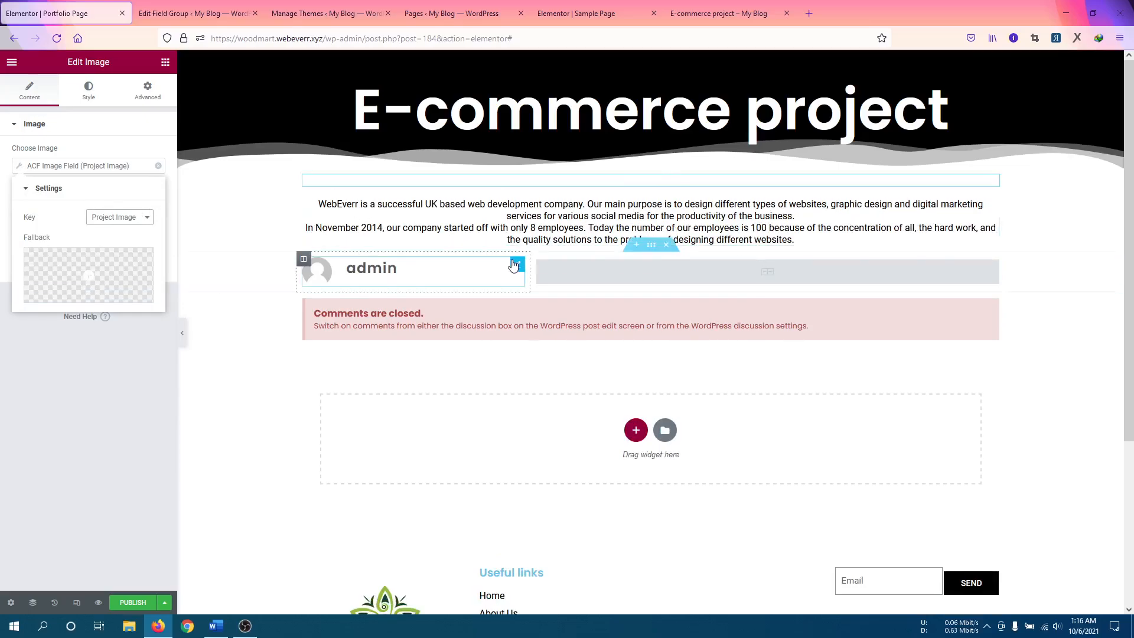
pyautogui.click(116, 368)
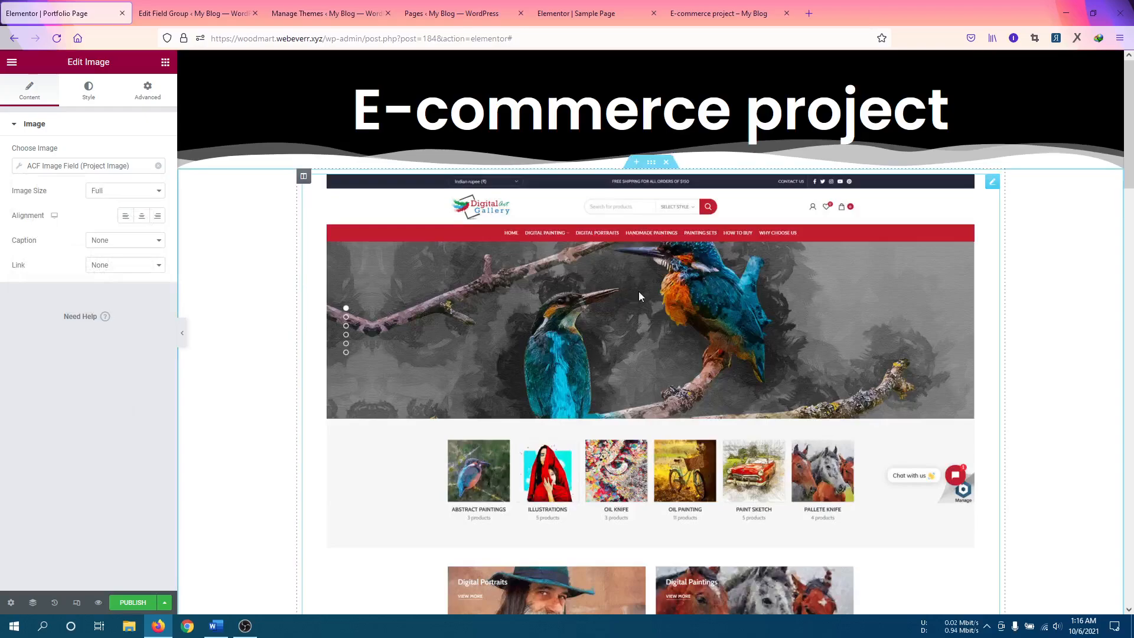
# Delete the Author Box widget below the post content.
pyautogui.scroll(-1, 721, 356)
pyautogui.scroll(-12, 722, 357)
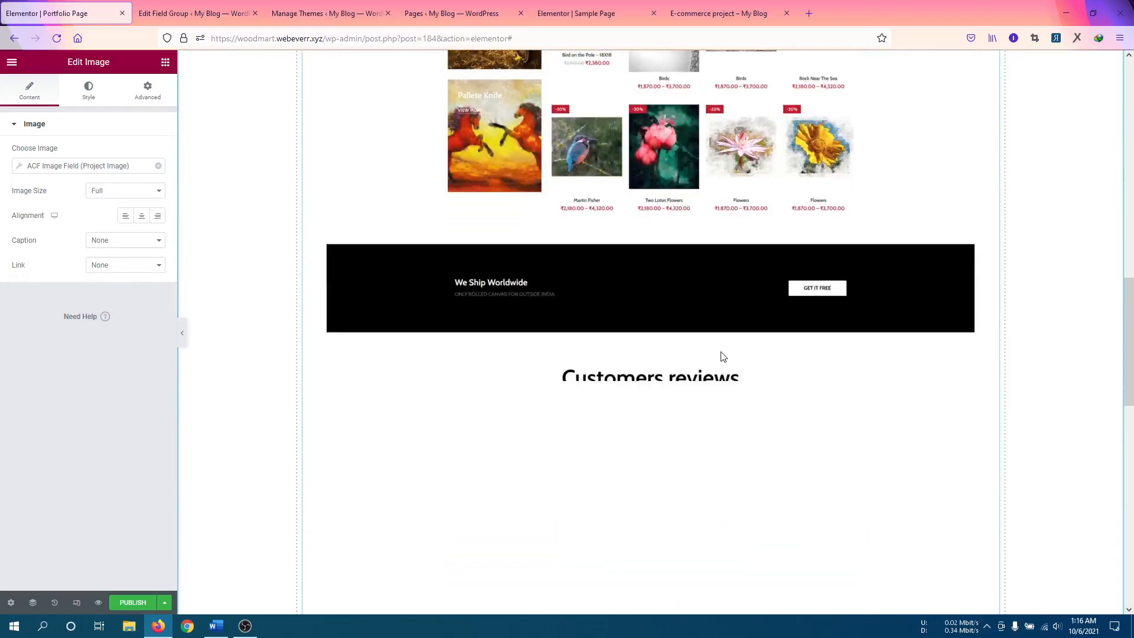
pyautogui.scroll(-15, 722, 356)
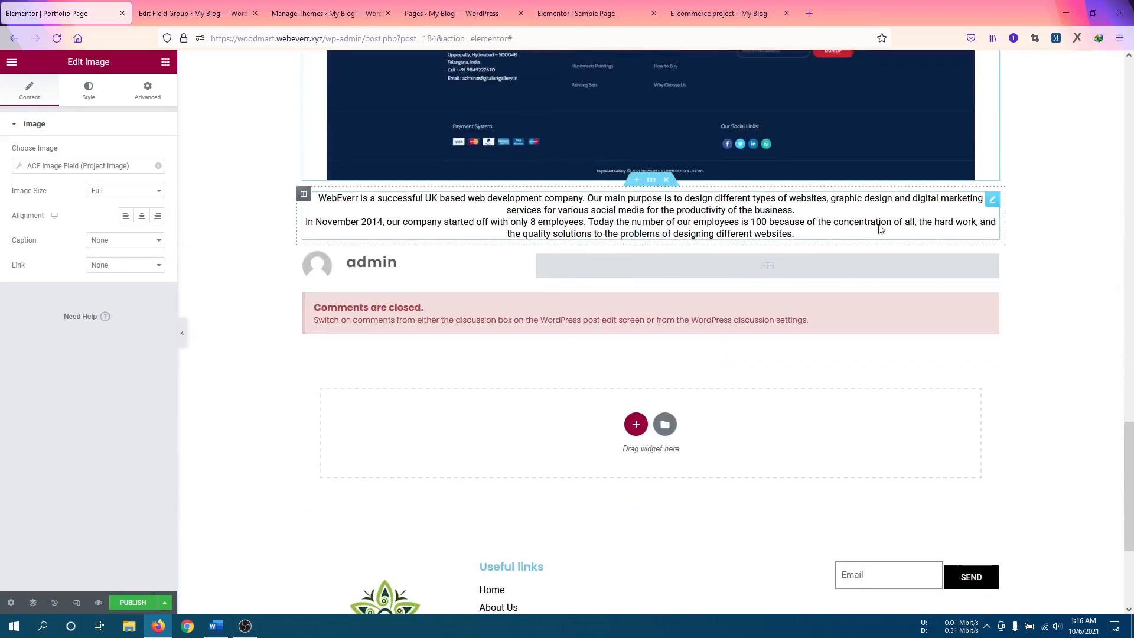
pyautogui.click(991, 204)
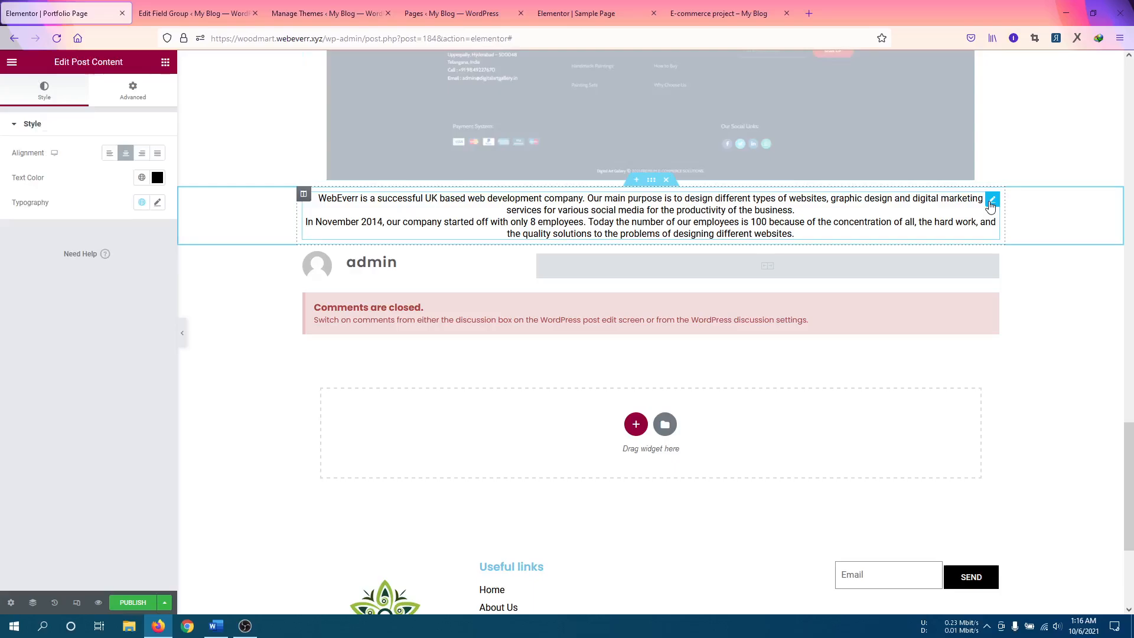
pyautogui.click(517, 259)
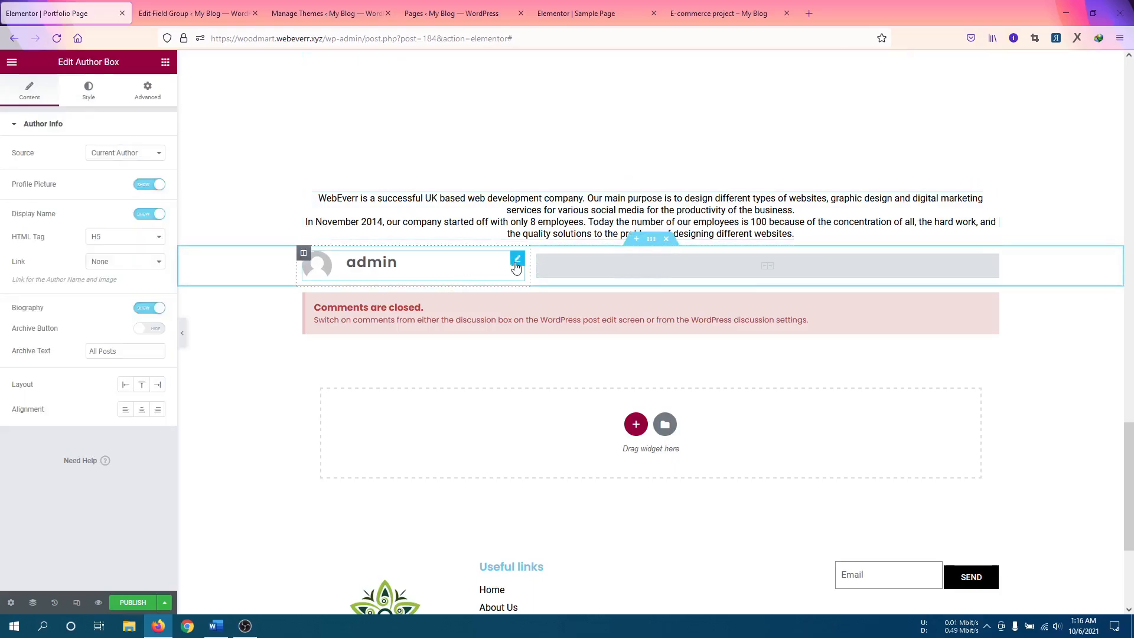
pyautogui.click(136, 153)
pyautogui.click(111, 182)
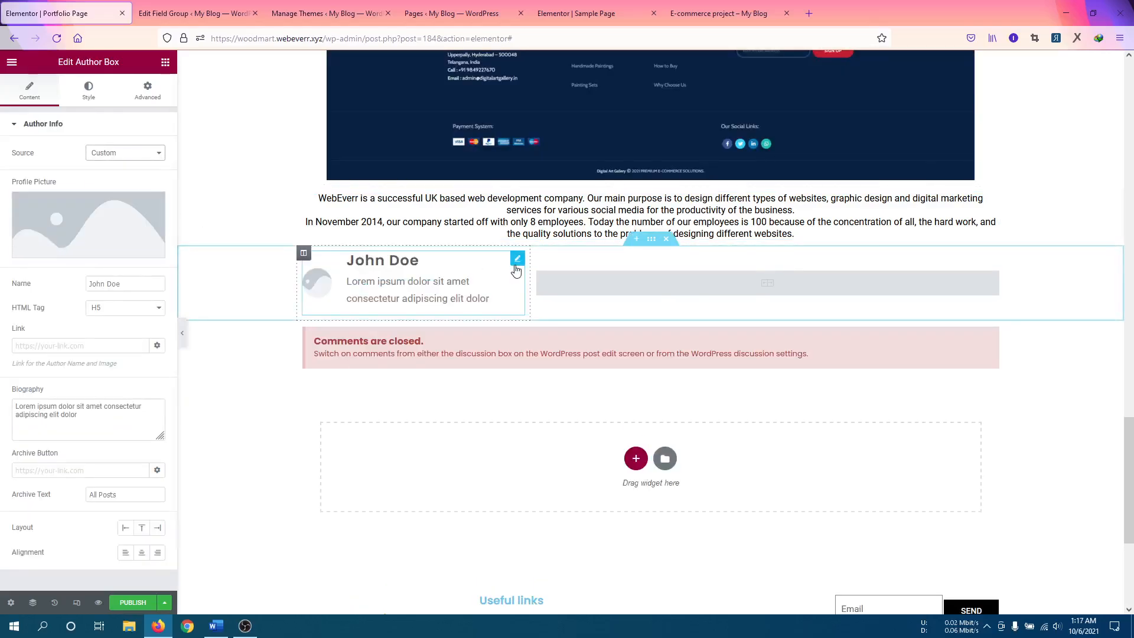
pyautogui.rightClick(516, 261)
pyautogui.click(561, 429)
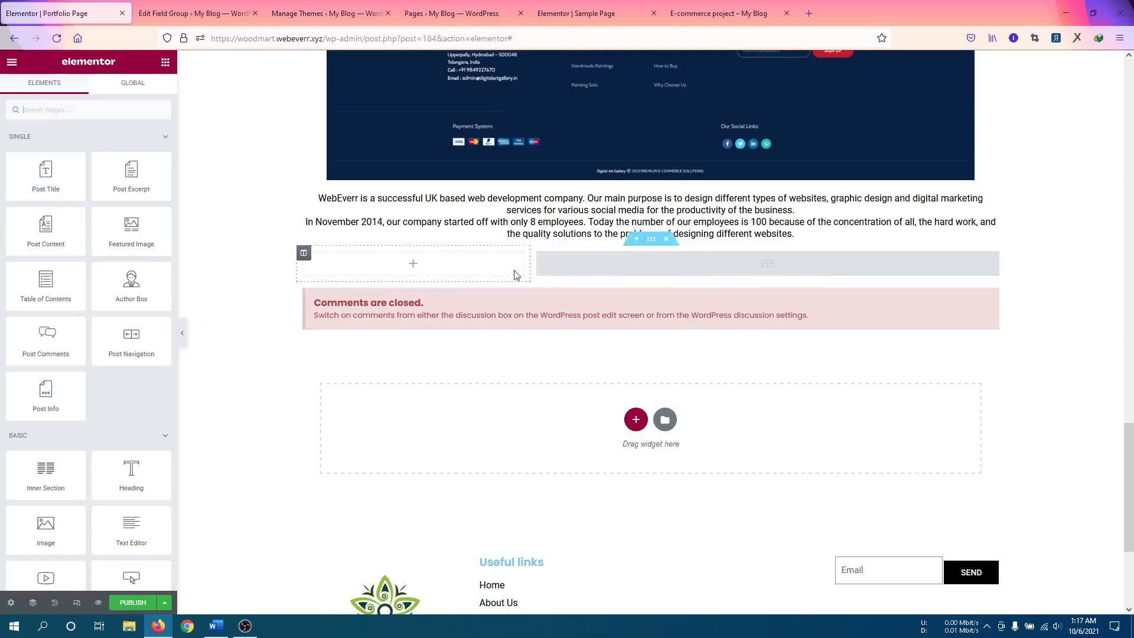
# Add a Heading widget above the project image and fill its title from the ACF Field with the Project Name key.
pyautogui.scroll(4, 664, 249)
pyautogui.scroll(15, 665, 249)
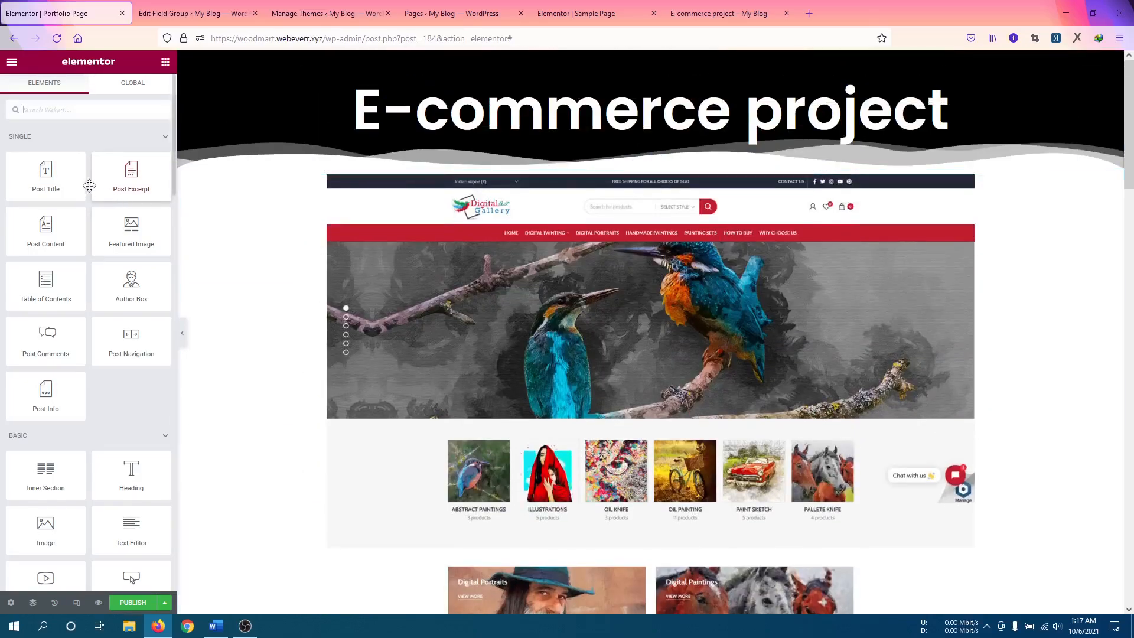
pyautogui.moveTo(173, 450); pyautogui.dragTo(590, 204)
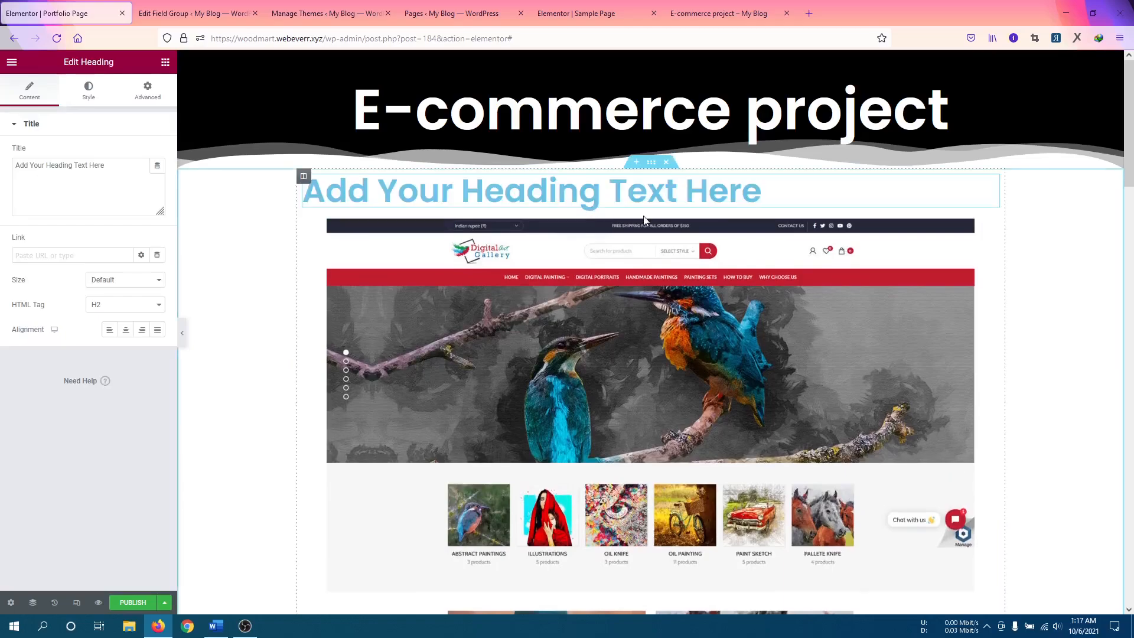
pyautogui.click(157, 165)
pyautogui.scroll(-5, 74, 281)
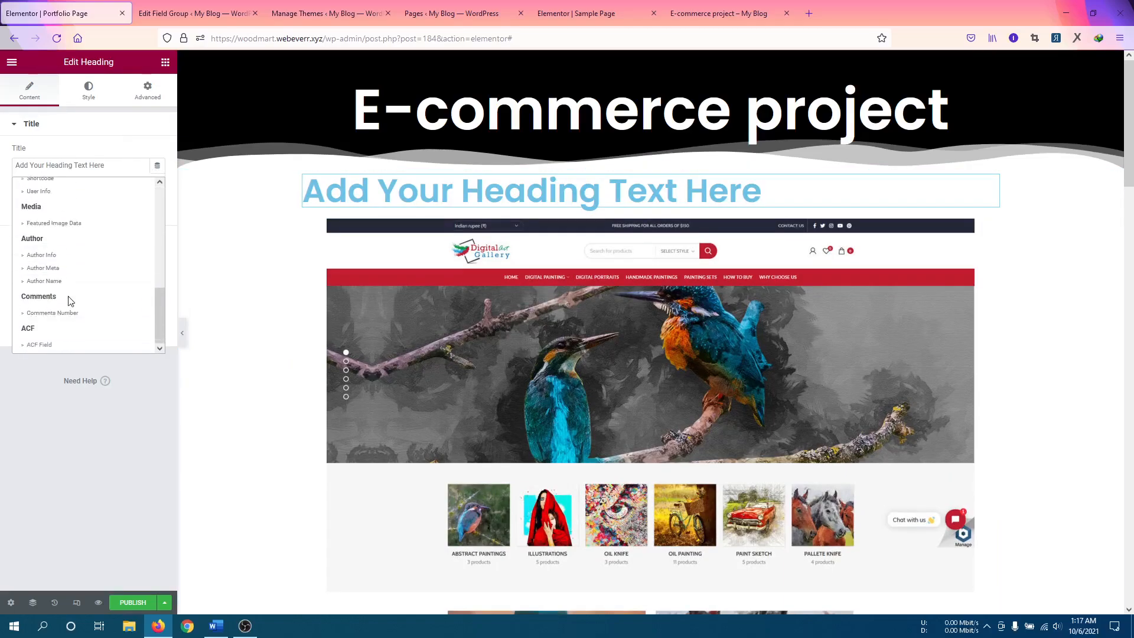
pyautogui.click(37, 345)
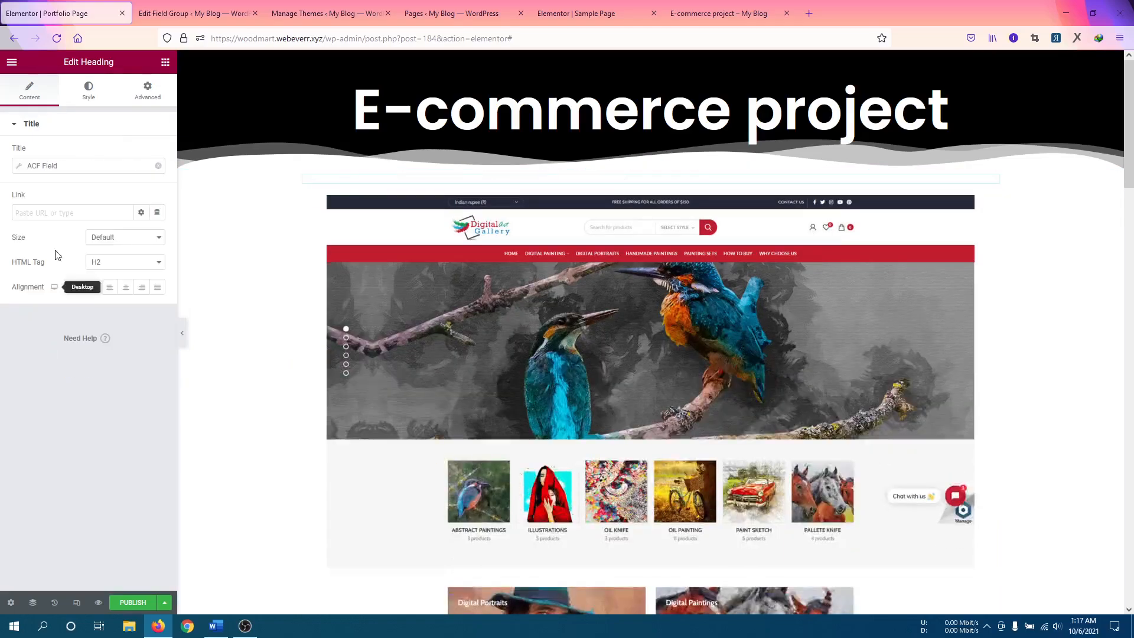
pyautogui.click(20, 170)
pyautogui.click(112, 218)
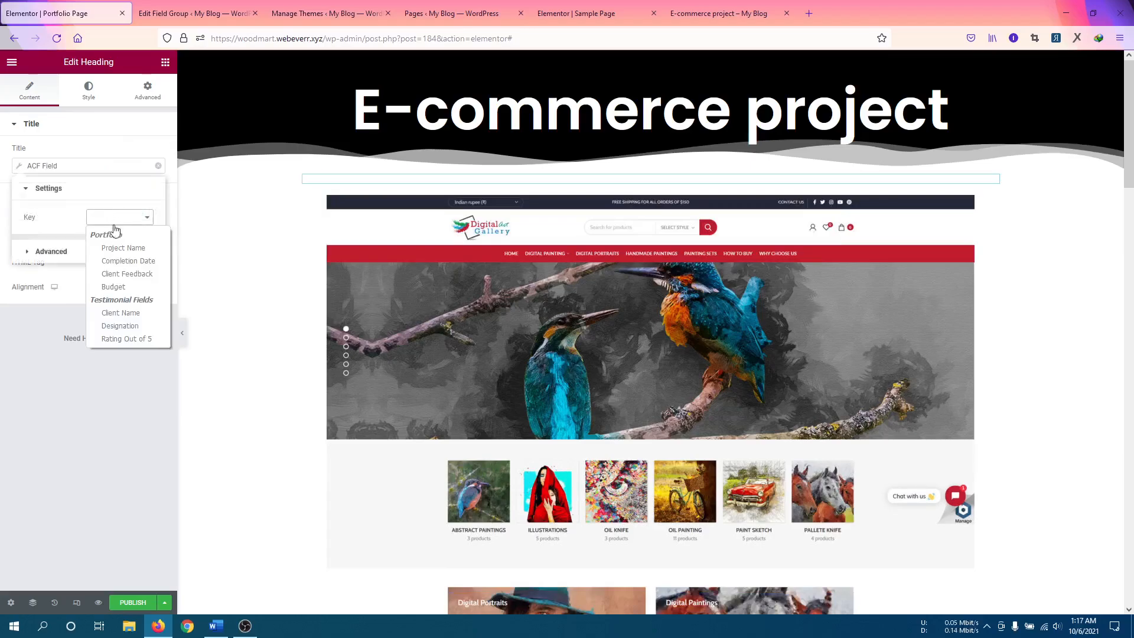
pyautogui.click(131, 250)
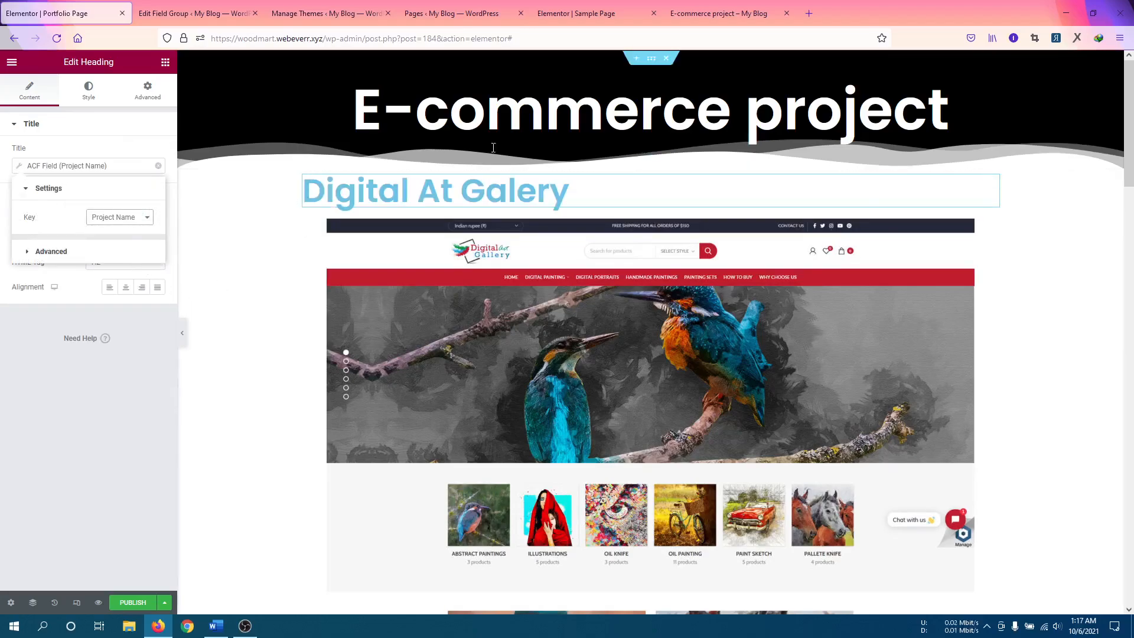
# Centre the project name heading, try the H3 HTML tag and set it back to H2.
pyautogui.click(125, 287)
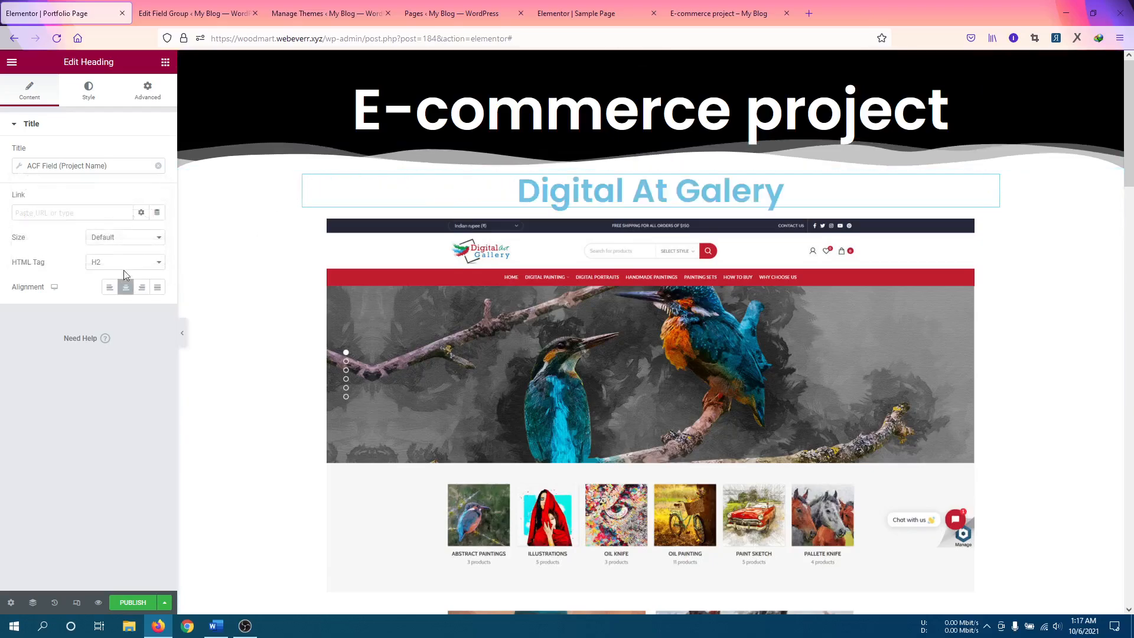
pyautogui.click(125, 263)
pyautogui.click(120, 306)
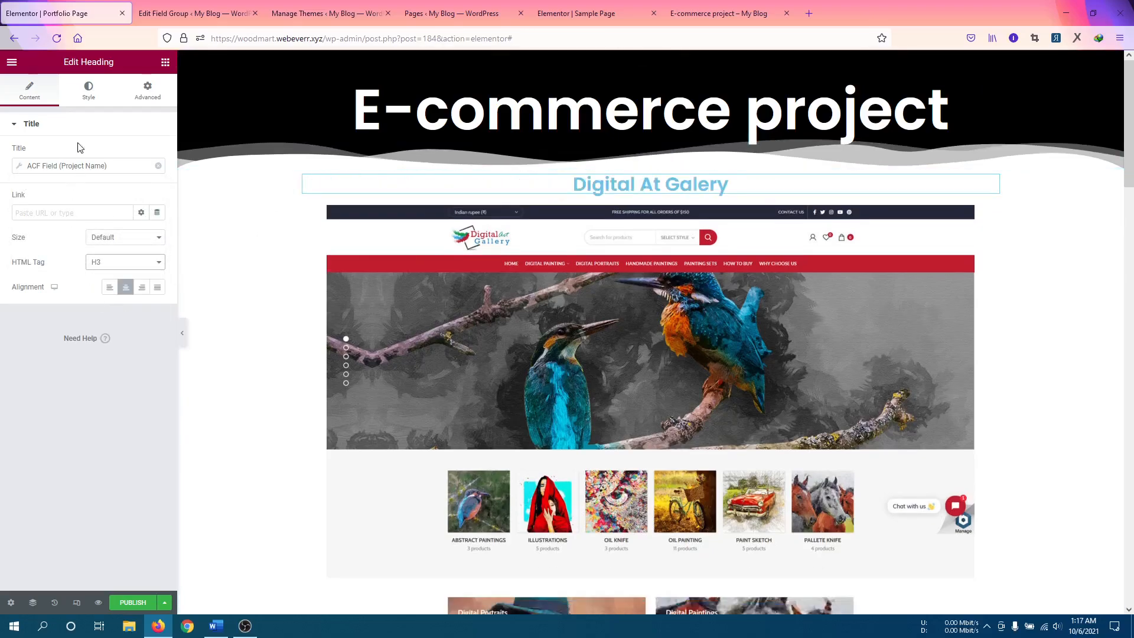
pyautogui.click(102, 262)
pyautogui.click(104, 276)
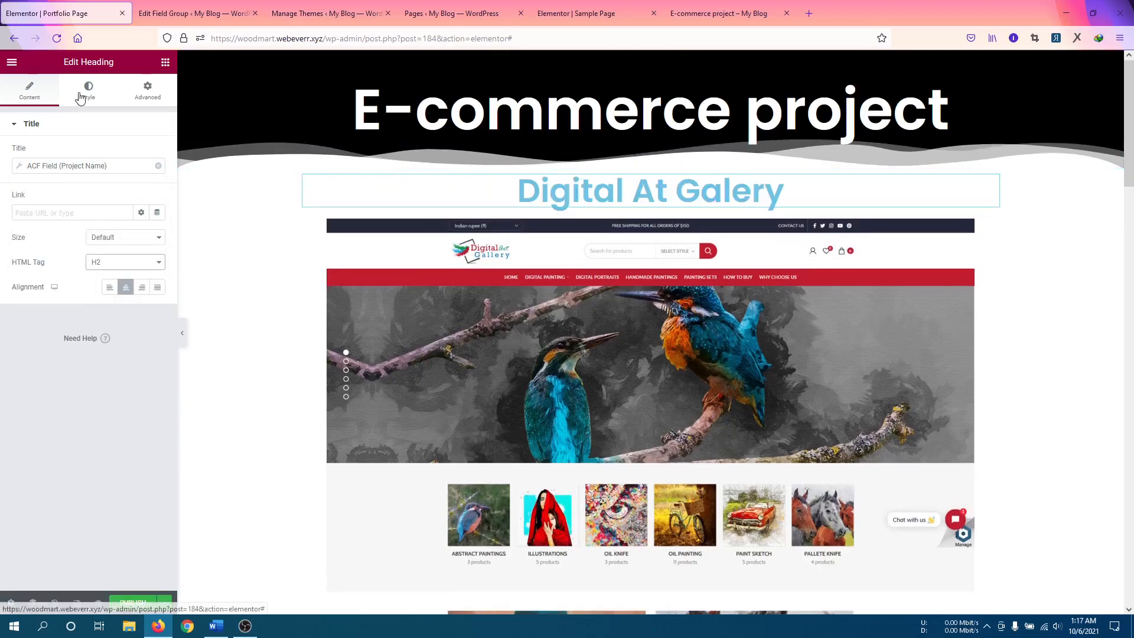
# Set the project name heading's text colour to black.
pyautogui.click(89, 92)
pyautogui.click(156, 155)
pyautogui.moveTo(104, 225); pyautogui.dragTo(21, 296)
pyautogui.click(156, 153)
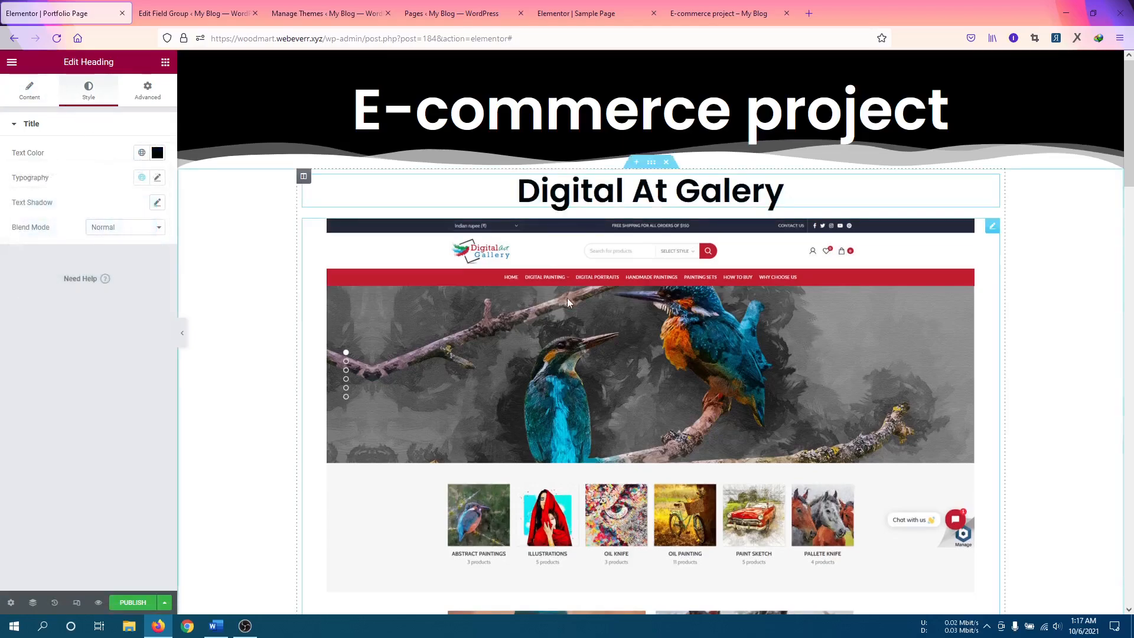
# Look over the template preview from the project name heading through the project image to the sections below the post content.
pyautogui.scroll(-2, 850, 303)
pyautogui.scroll(-3, 851, 308)
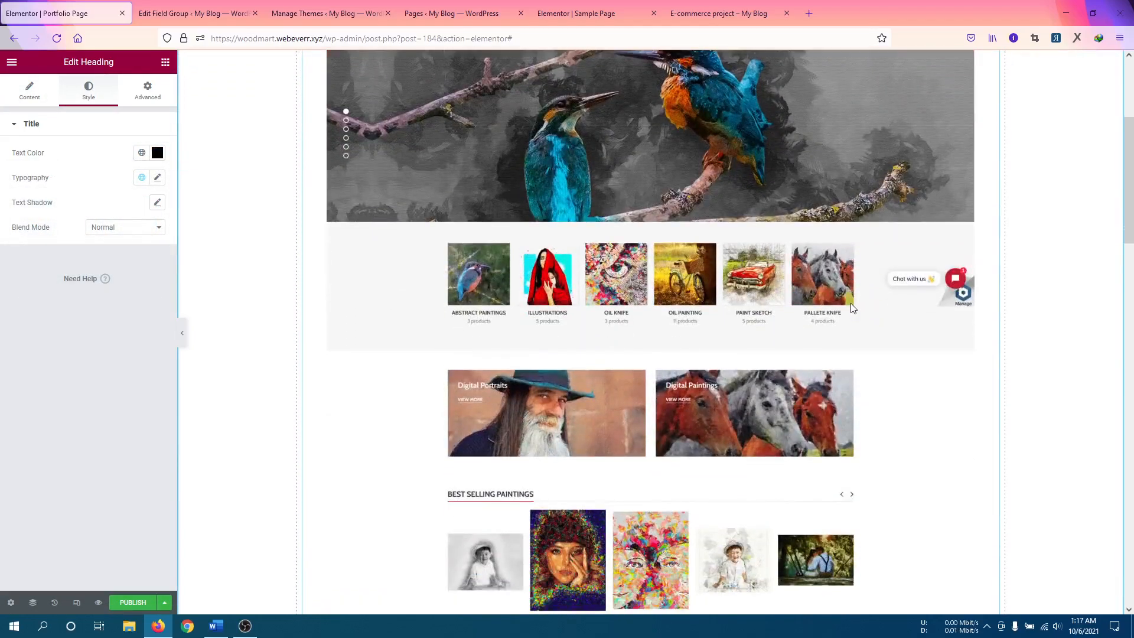
pyautogui.scroll(-3, 853, 307)
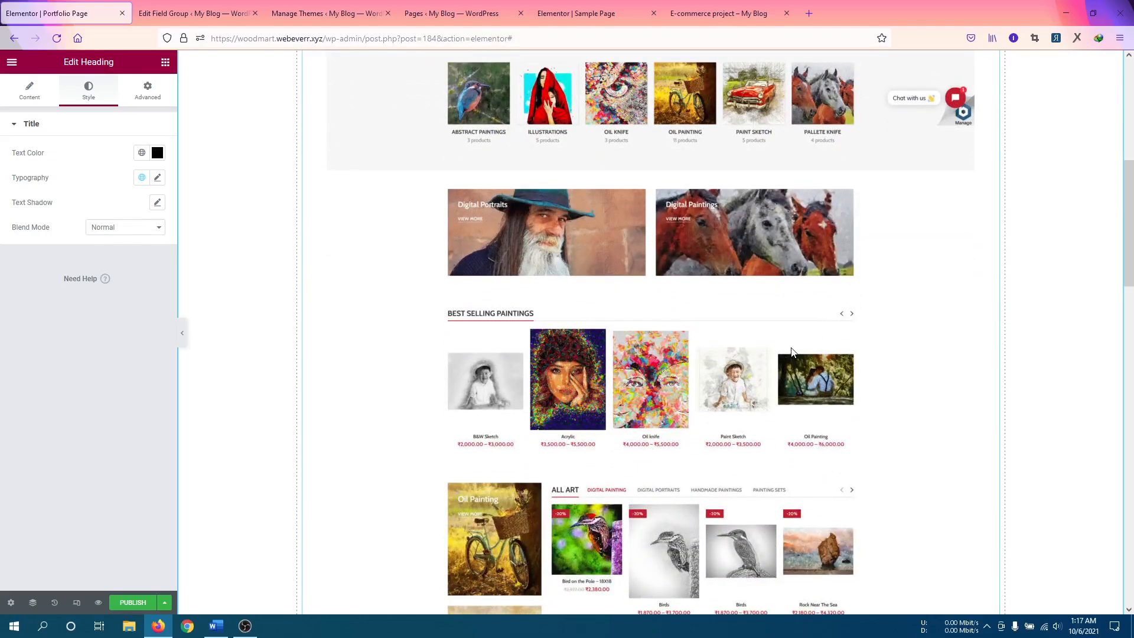
pyautogui.scroll(8, 792, 353)
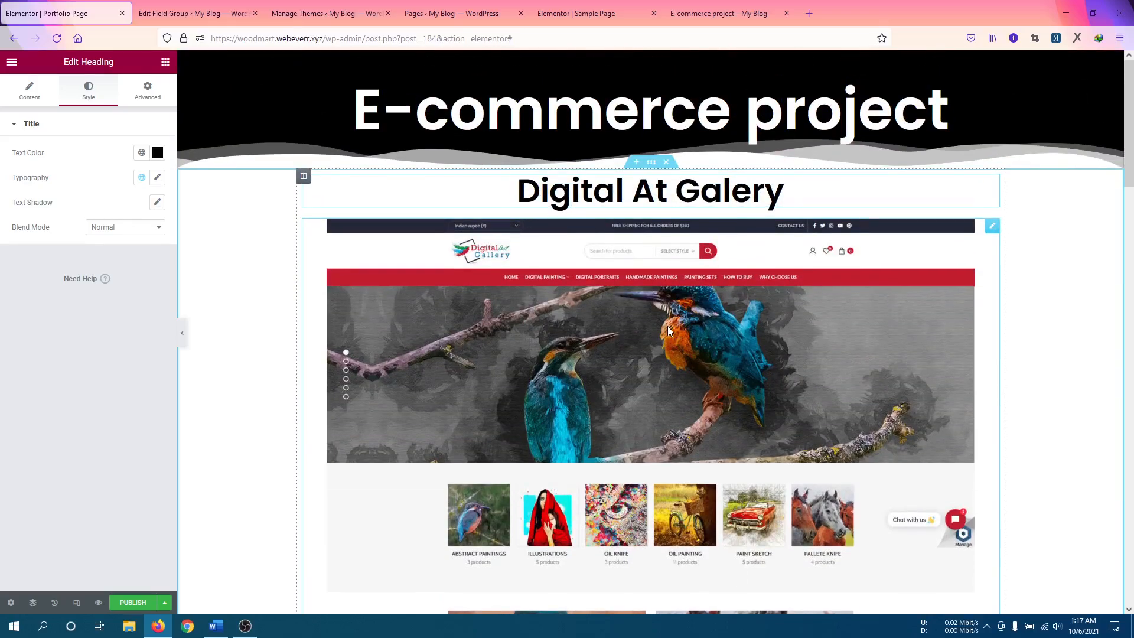
pyautogui.scroll(-12, 670, 332)
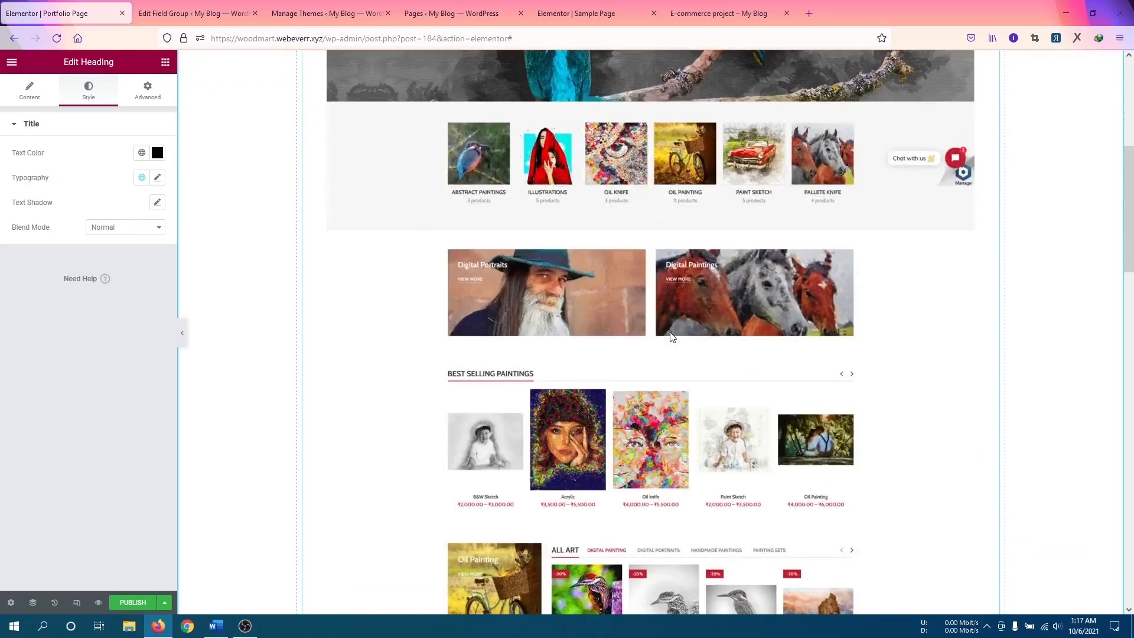
pyautogui.scroll(-4, 532, 413)
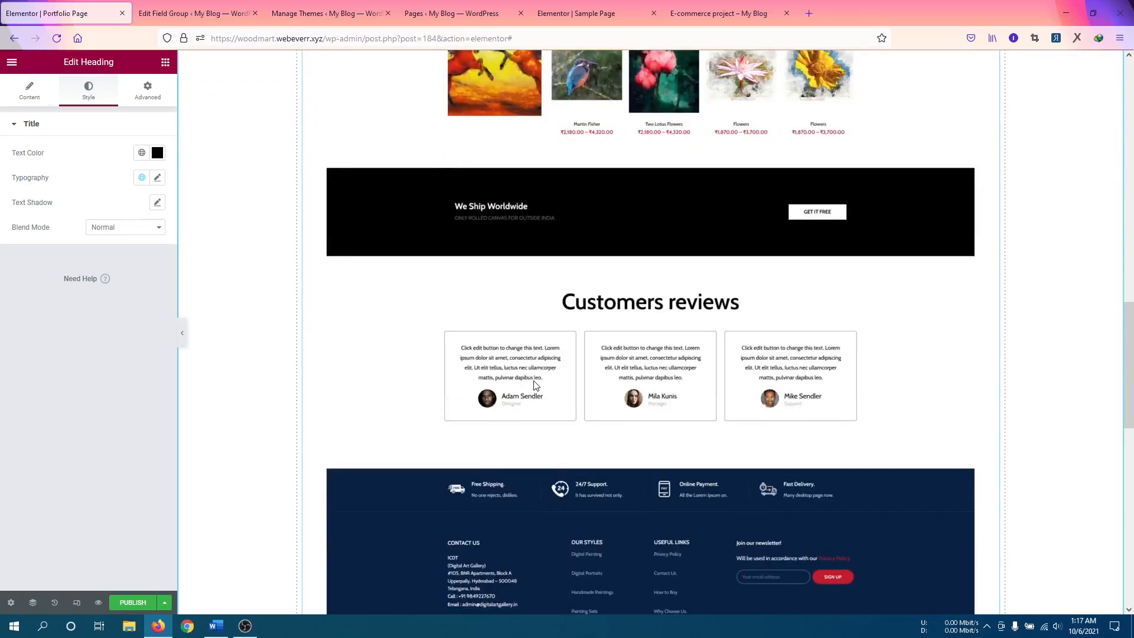
pyautogui.scroll(8, 504, 393)
pyautogui.scroll(-20, 503, 393)
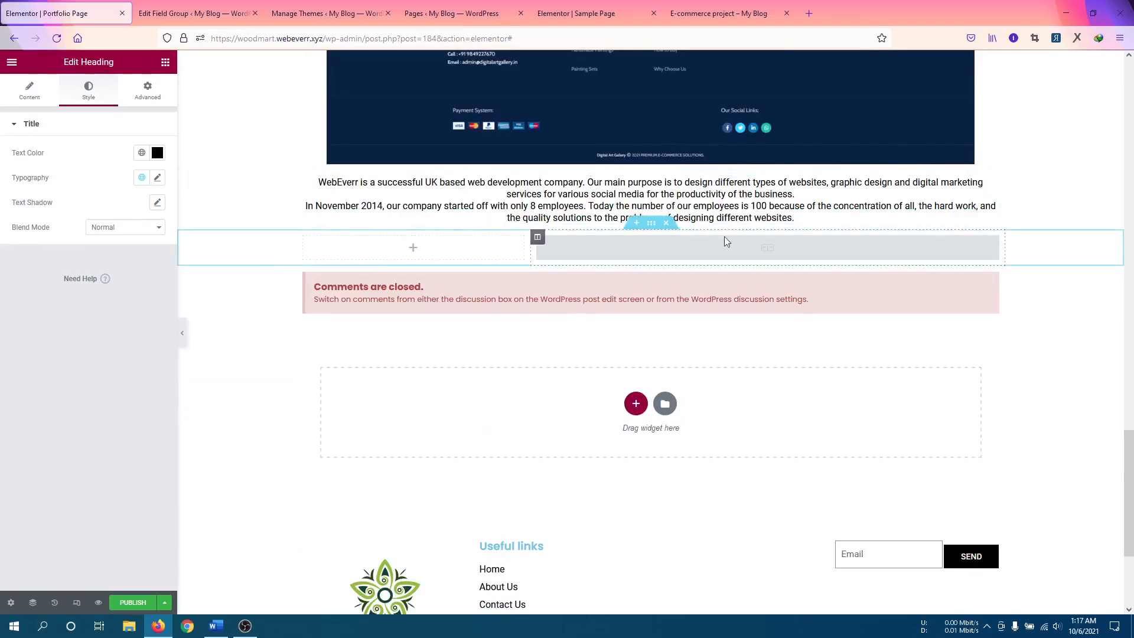
# Add a Text Editor widget to the empty column below the post content and fill it from the ACF Field with the Completion Date key.
pyautogui.click(412, 250)
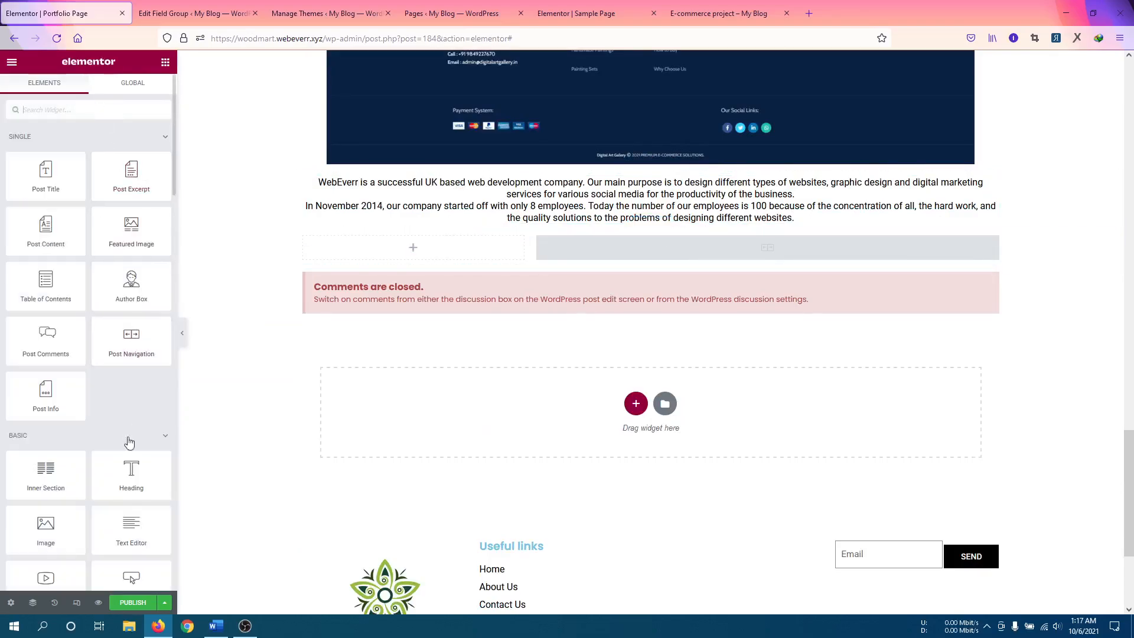
pyautogui.moveTo(136, 539); pyautogui.dragTo(387, 254)
pyautogui.click(157, 159)
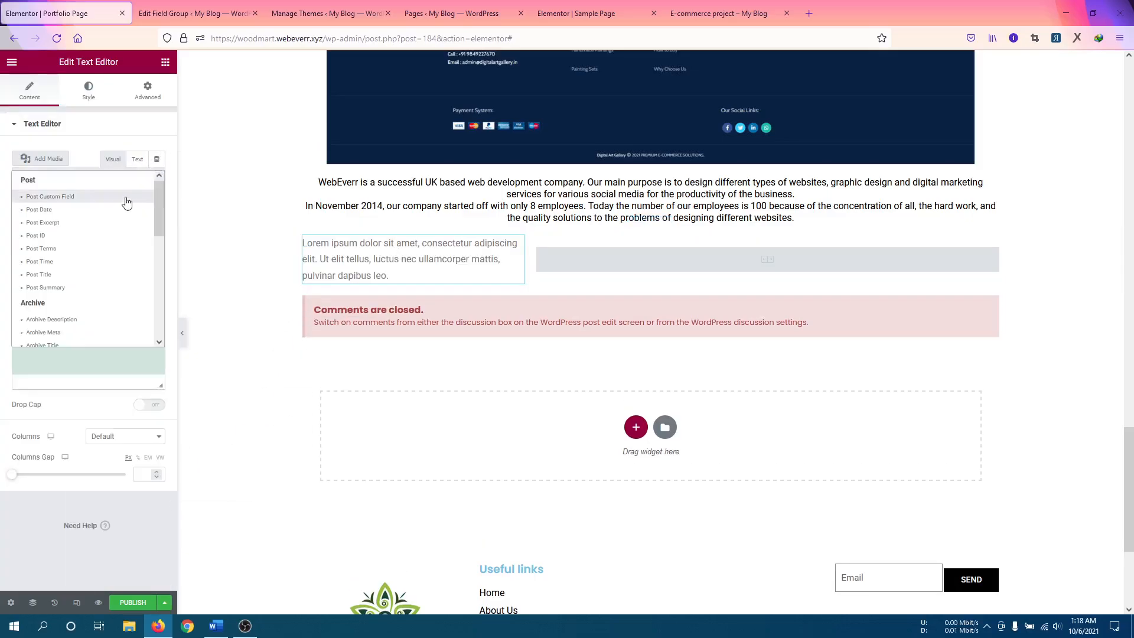
pyautogui.scroll(-3, 118, 283)
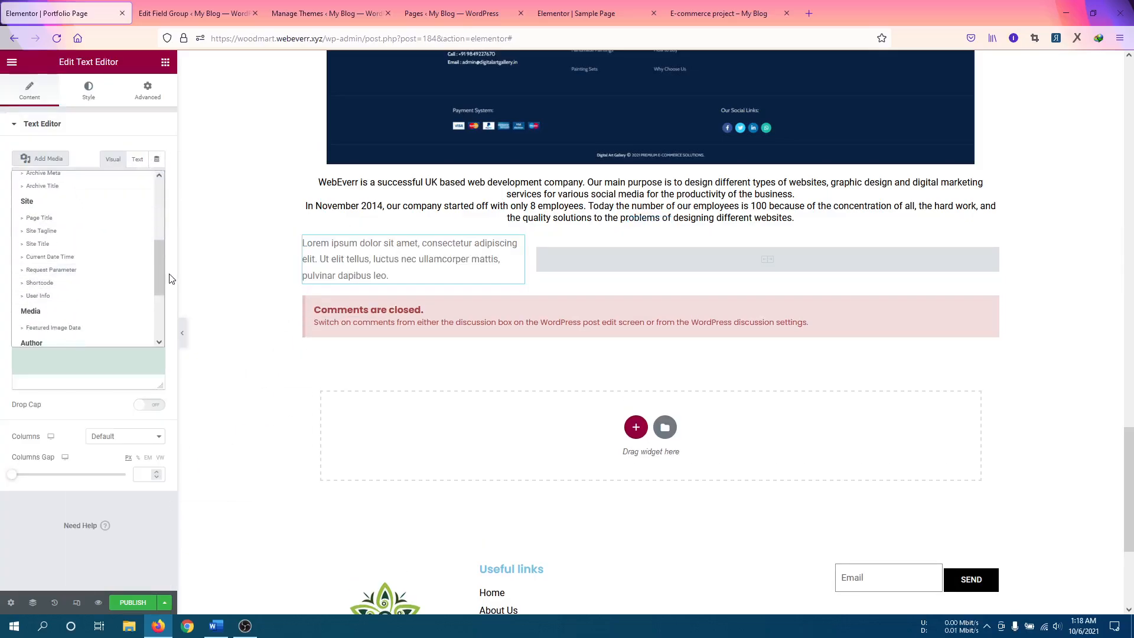
pyautogui.moveTo(160, 272); pyautogui.dragTo(161, 313)
pyautogui.click(23, 341)
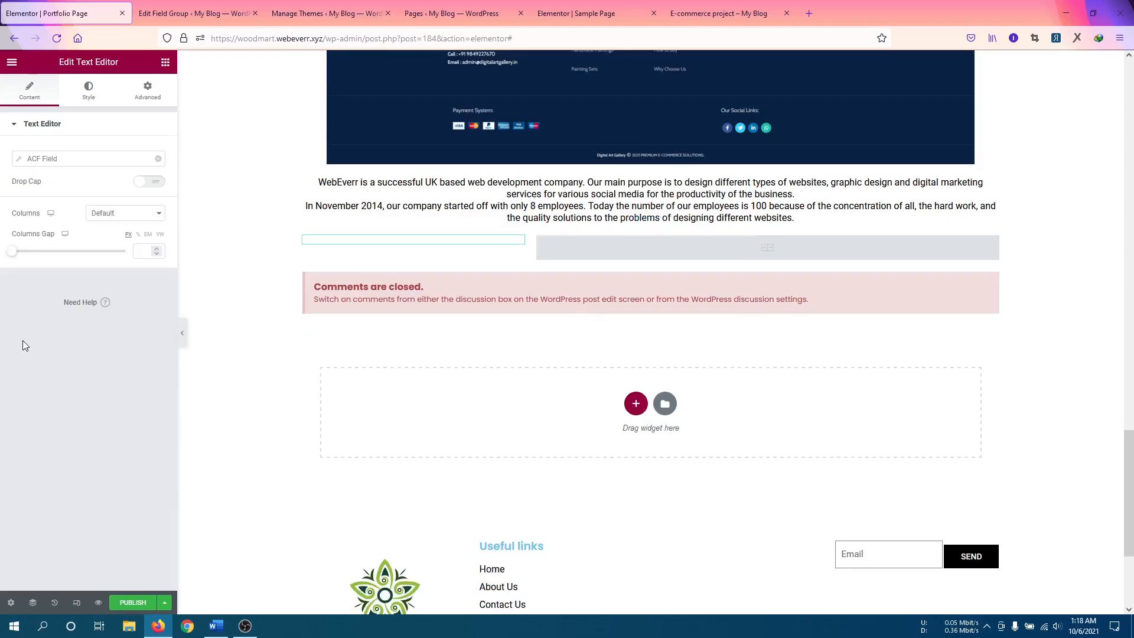
pyautogui.click(21, 160)
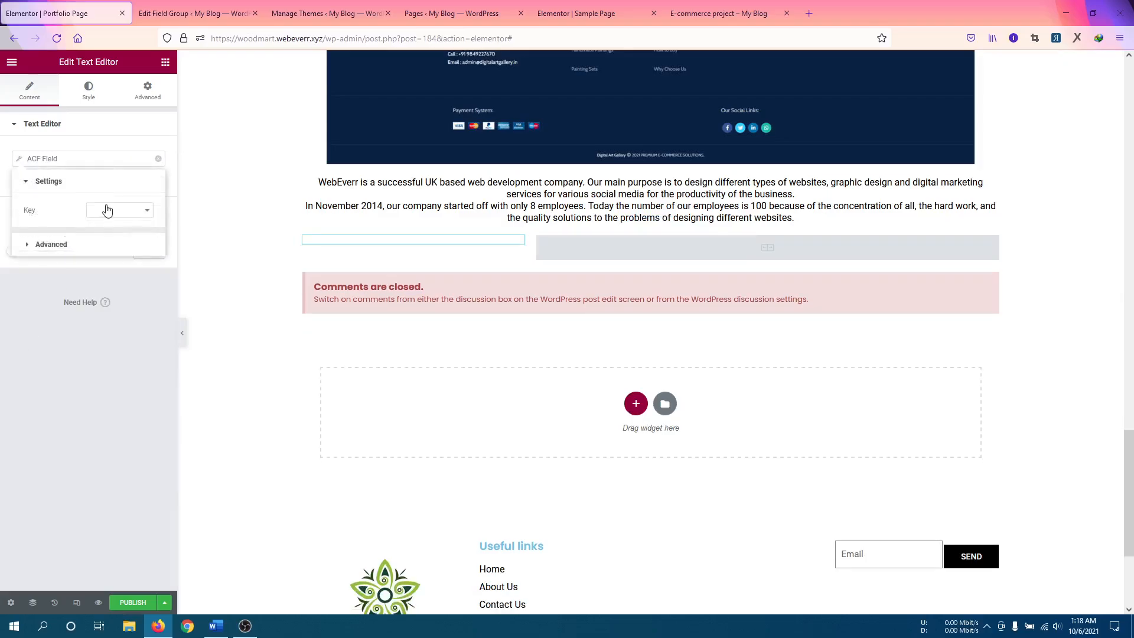
pyautogui.click(106, 210)
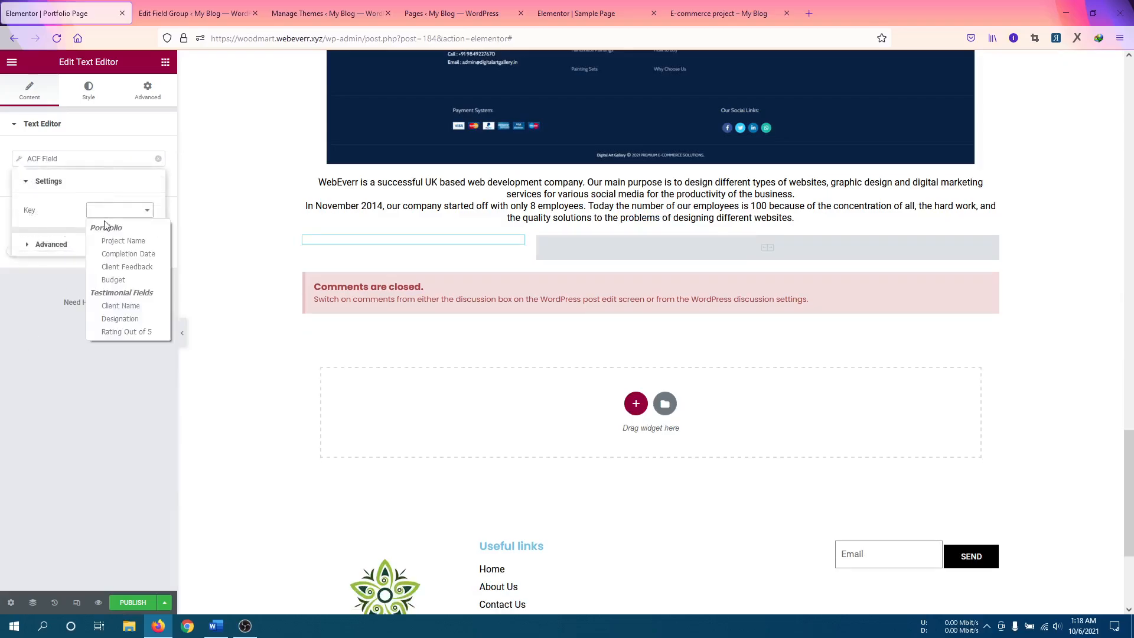
pyautogui.click(133, 254)
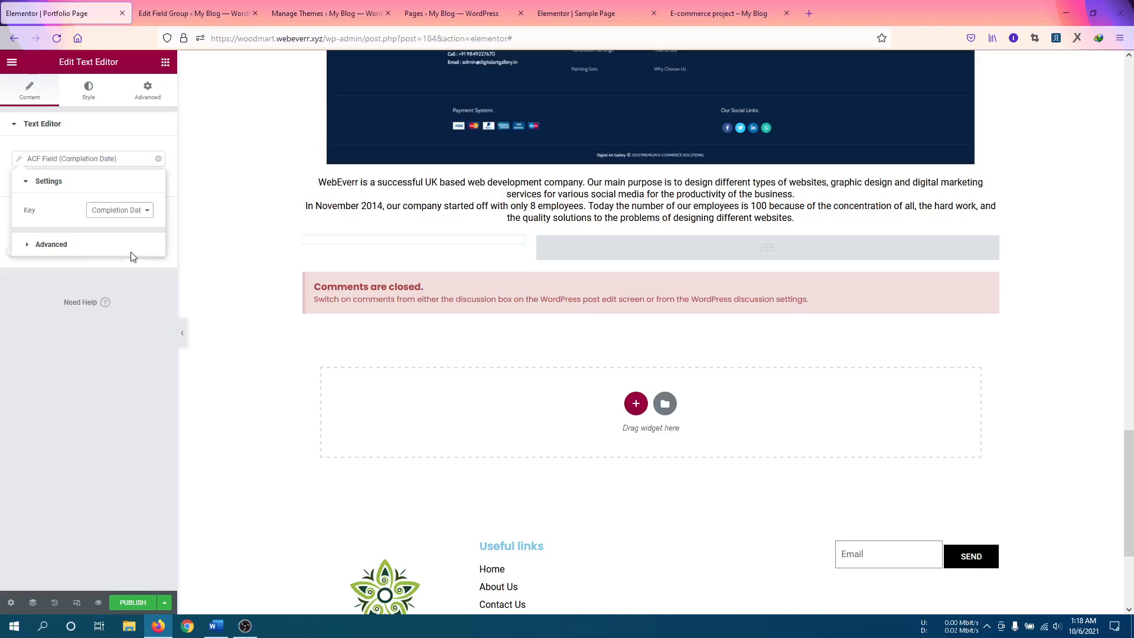
# Duplicate the completion date text widget and change the copy's ACF Field key to Budget.
pyautogui.rightClick(519, 246)
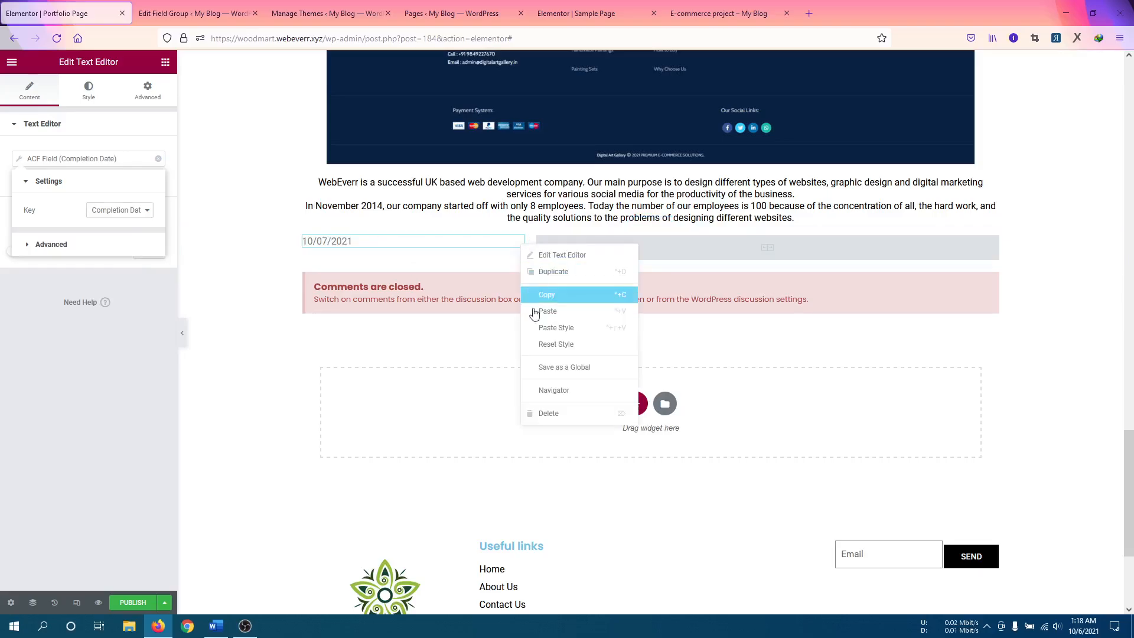
pyautogui.click(553, 272)
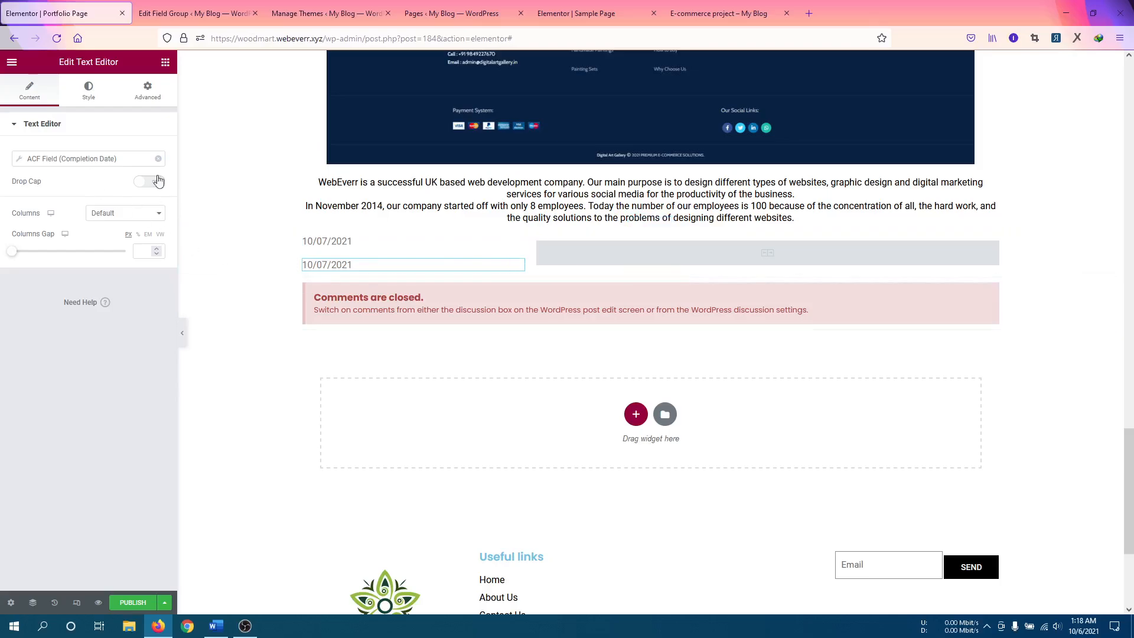
pyautogui.click(18, 160)
pyautogui.click(20, 167)
pyautogui.click(18, 164)
pyautogui.click(118, 210)
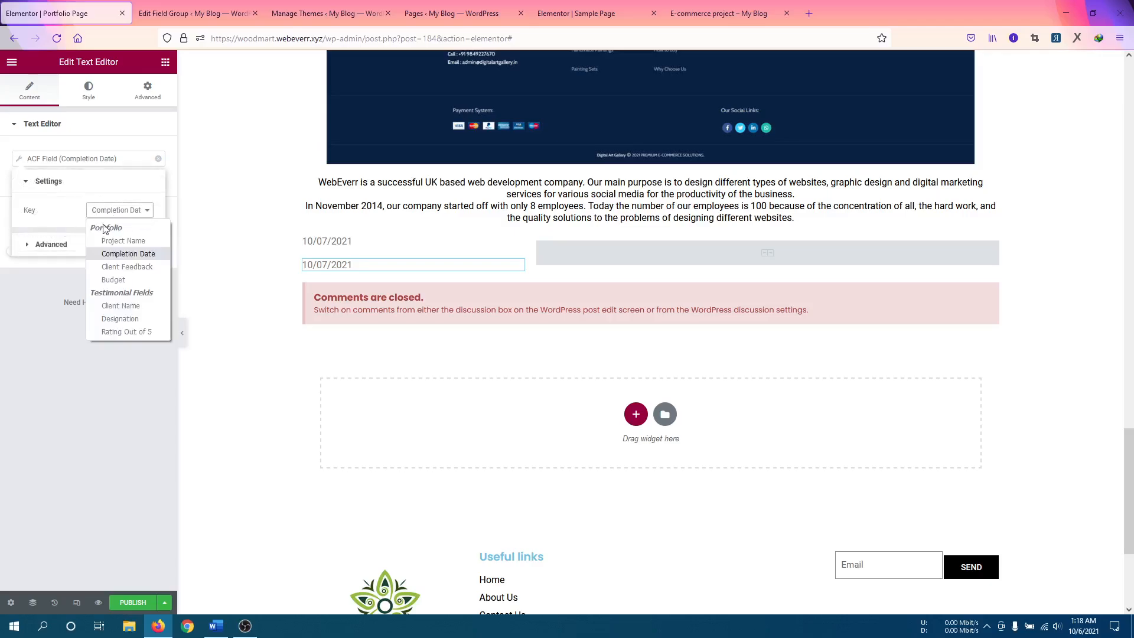
pyautogui.click(118, 280)
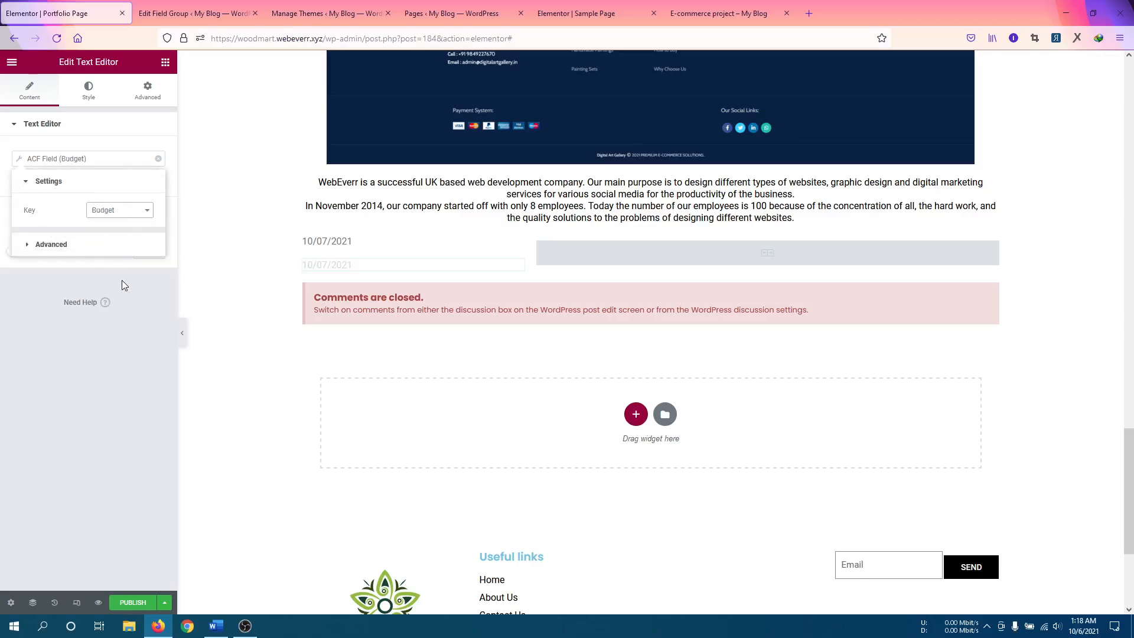
# Add a $ sign after the dynamic budget value.
pyautogui.click(33, 245)
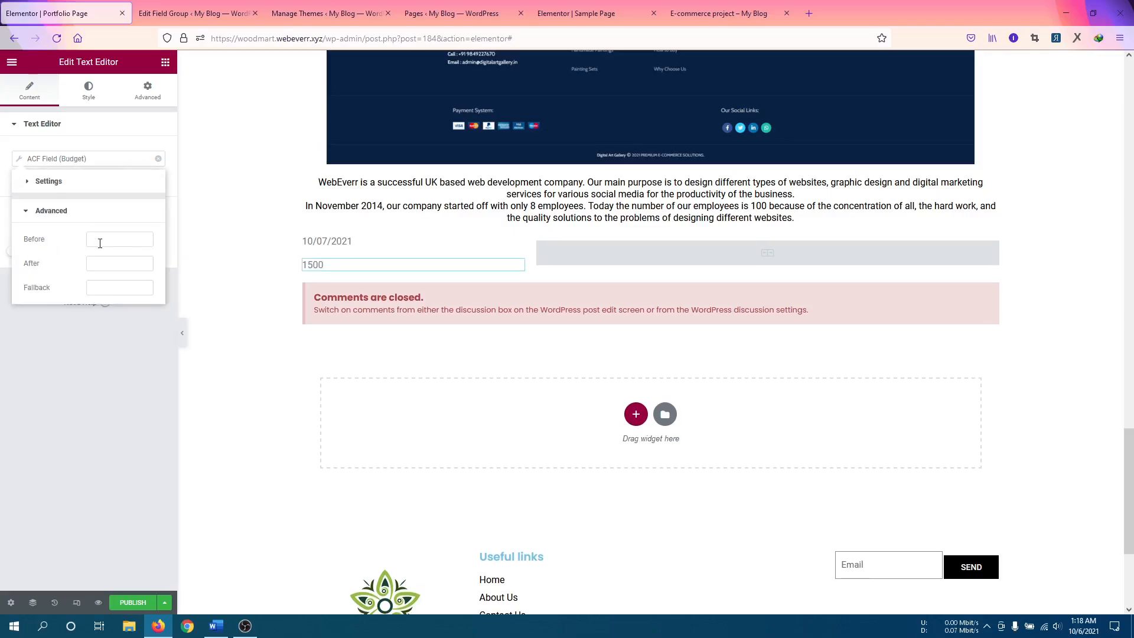
pyautogui.click(109, 261)
pyautogui.click(19, 161)
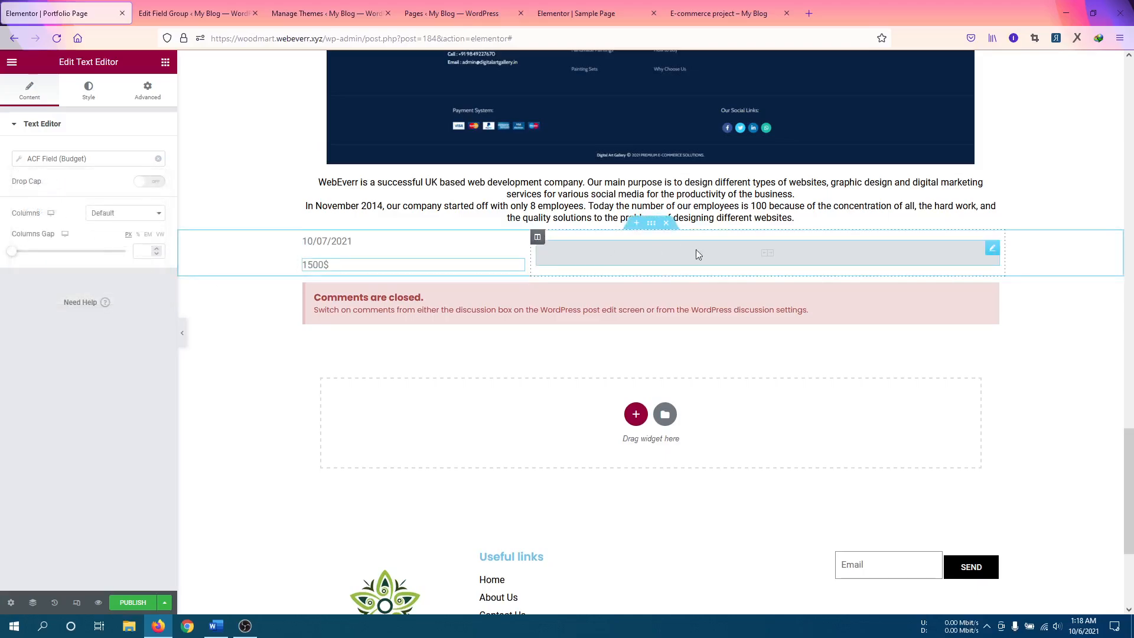
# Delete the Post Navigation widget from the column beside the completion date and budget.
pyautogui.click(991, 253)
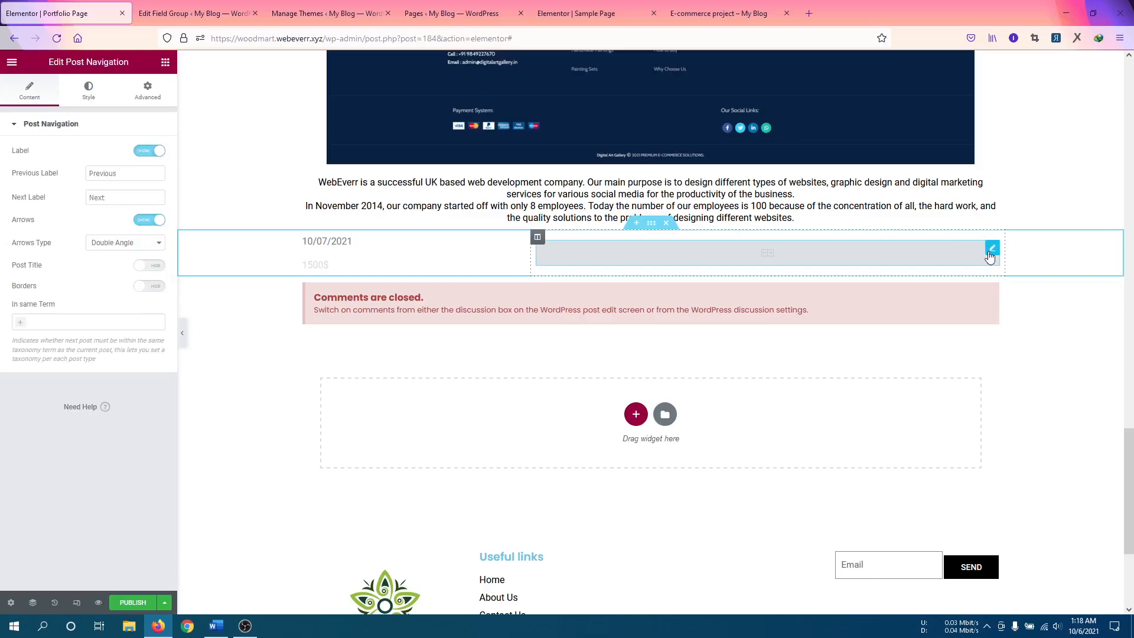
pyautogui.rightClick(990, 255)
pyautogui.click(1029, 428)
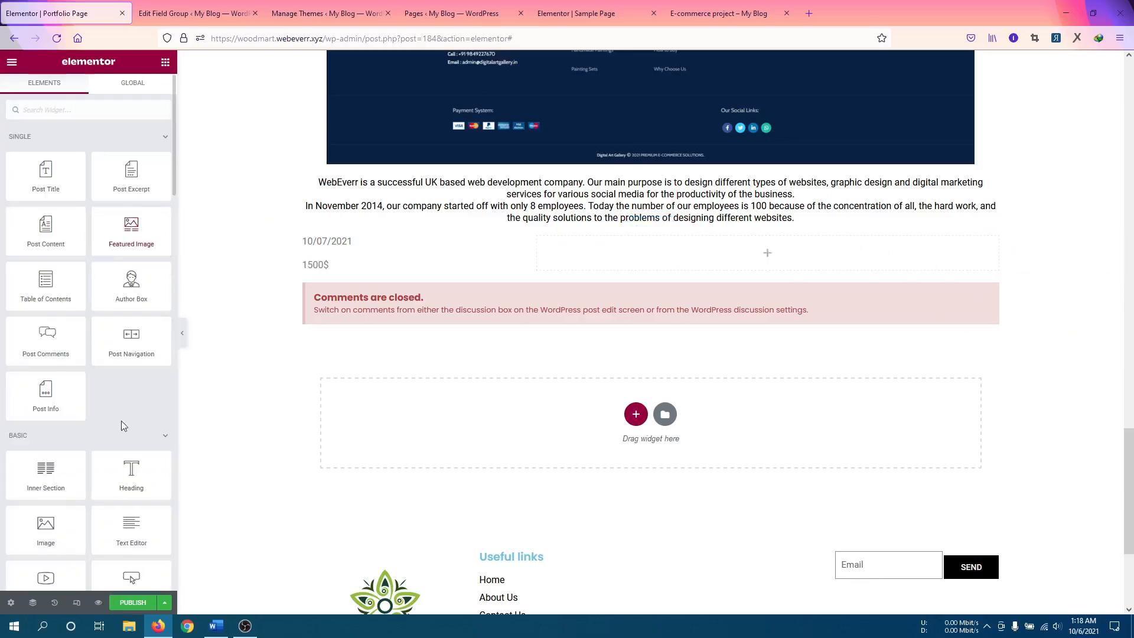
# Add a Text Editor widget to the emptied column and fill it from the ACF Field with the Client Feedback key.
pyautogui.moveTo(130, 520); pyautogui.dragTo(615, 264)
pyautogui.click(157, 158)
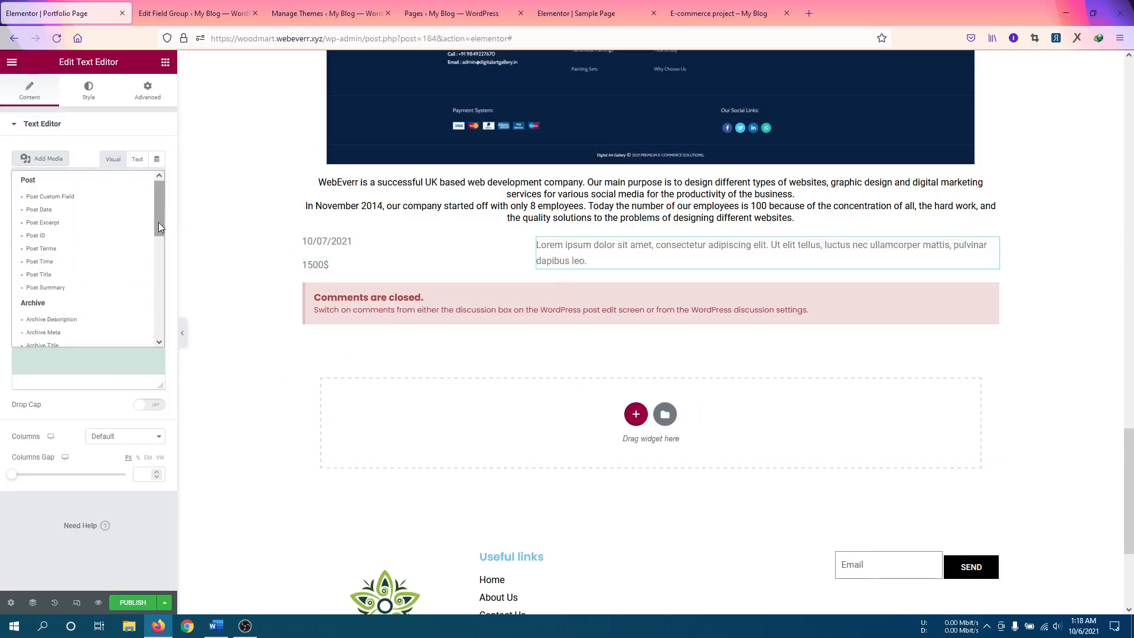
pyautogui.moveTo(158, 222); pyautogui.dragTo(158, 322)
pyautogui.click(44, 337)
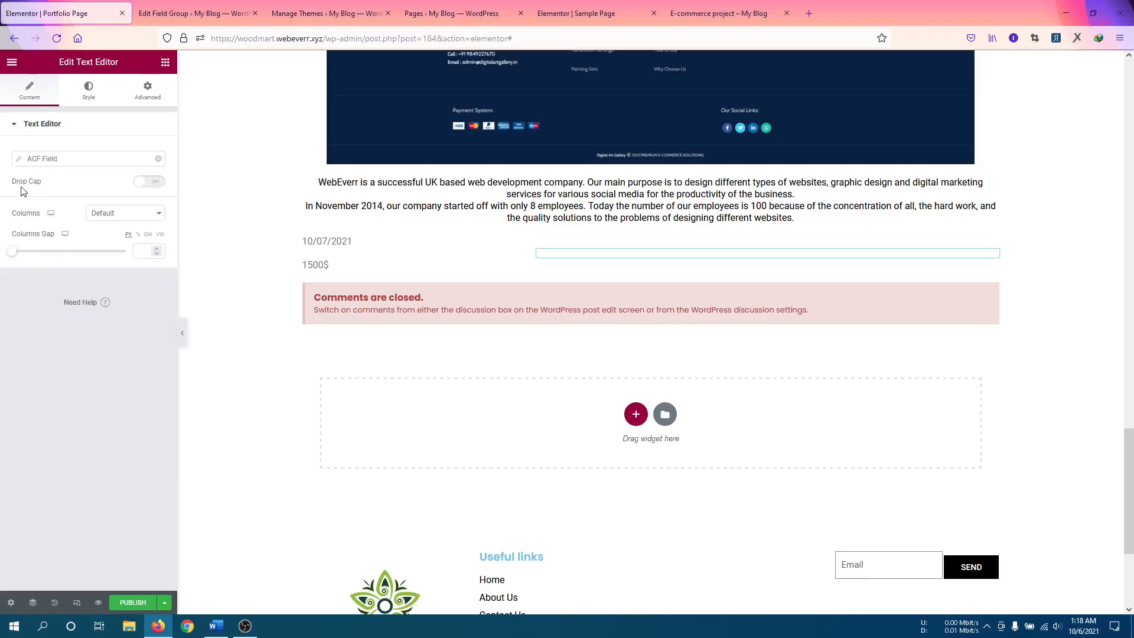
pyautogui.click(19, 161)
pyautogui.click(90, 211)
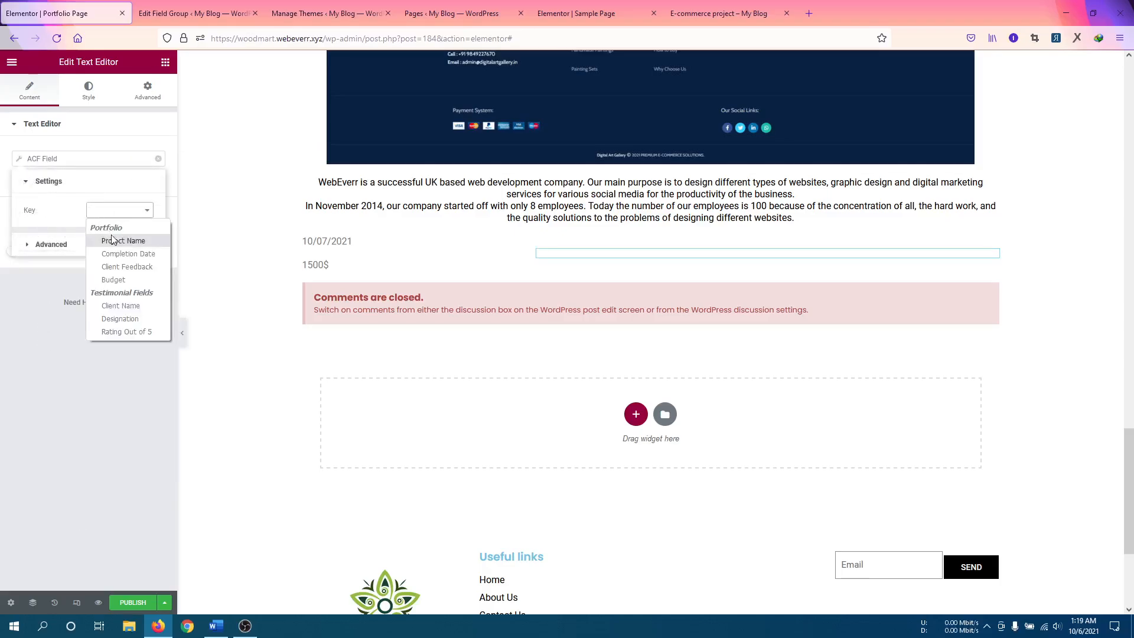
pyautogui.click(134, 273)
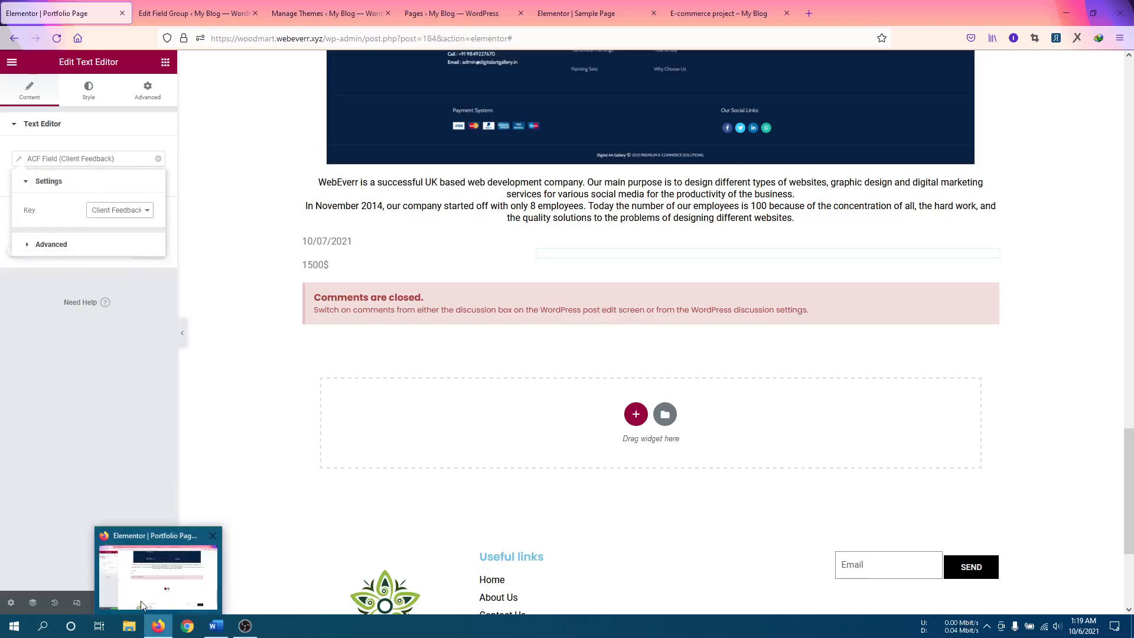
# Publish the template with its display condition set to include all portfolios.
pyautogui.click(131, 602)
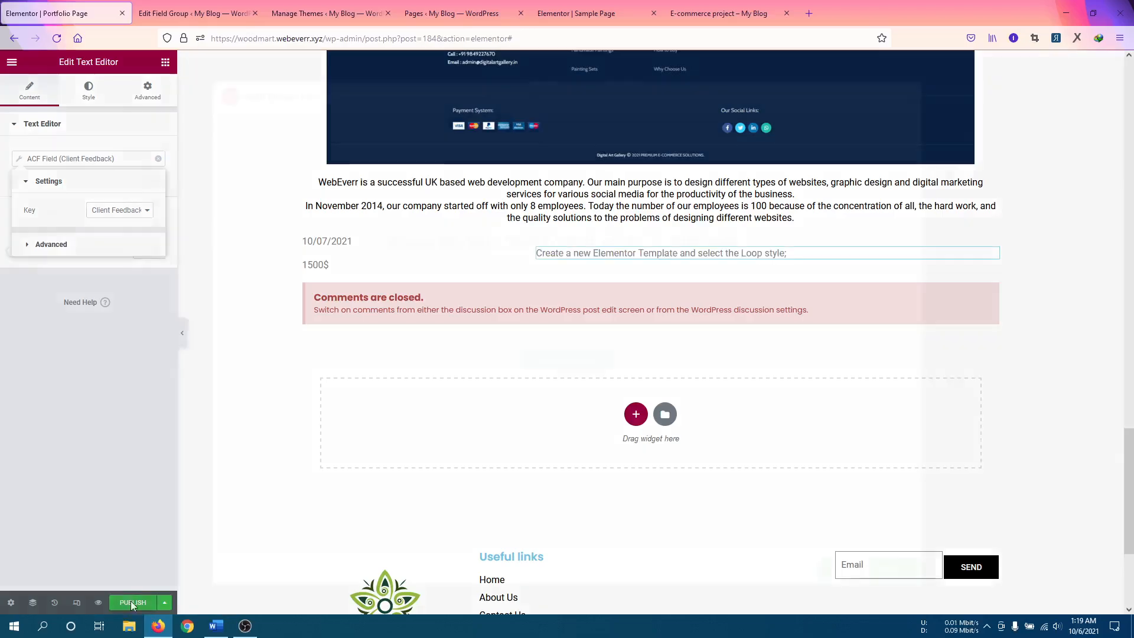
pyautogui.click(593, 374)
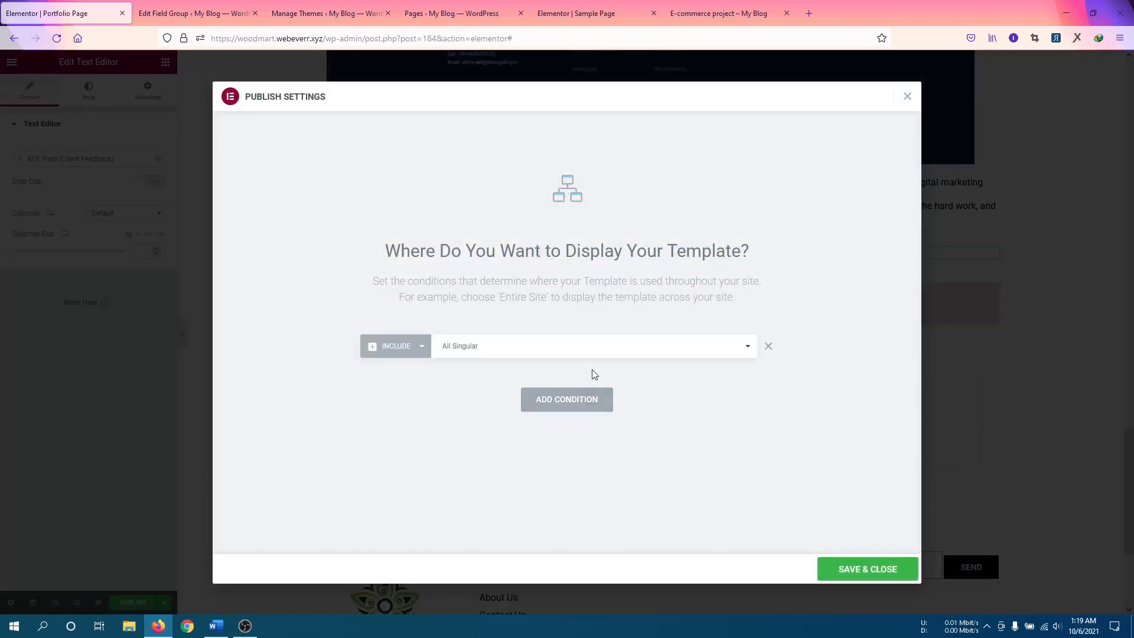
pyautogui.click(582, 359)
pyautogui.scroll(-1, 561, 286)
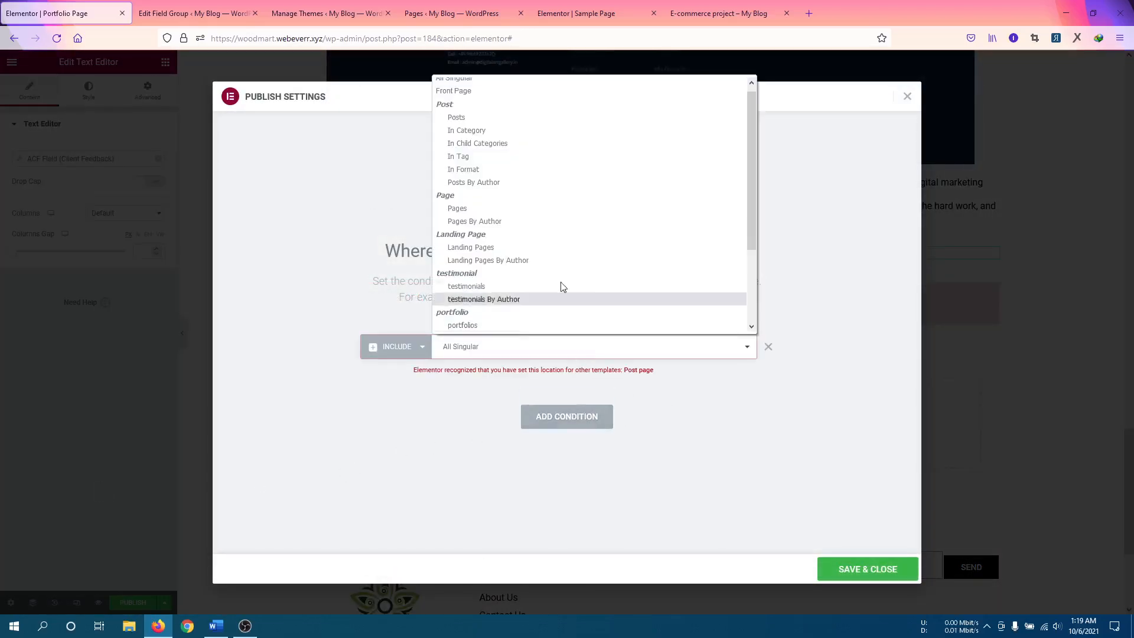
pyautogui.scroll(-3, 496, 159)
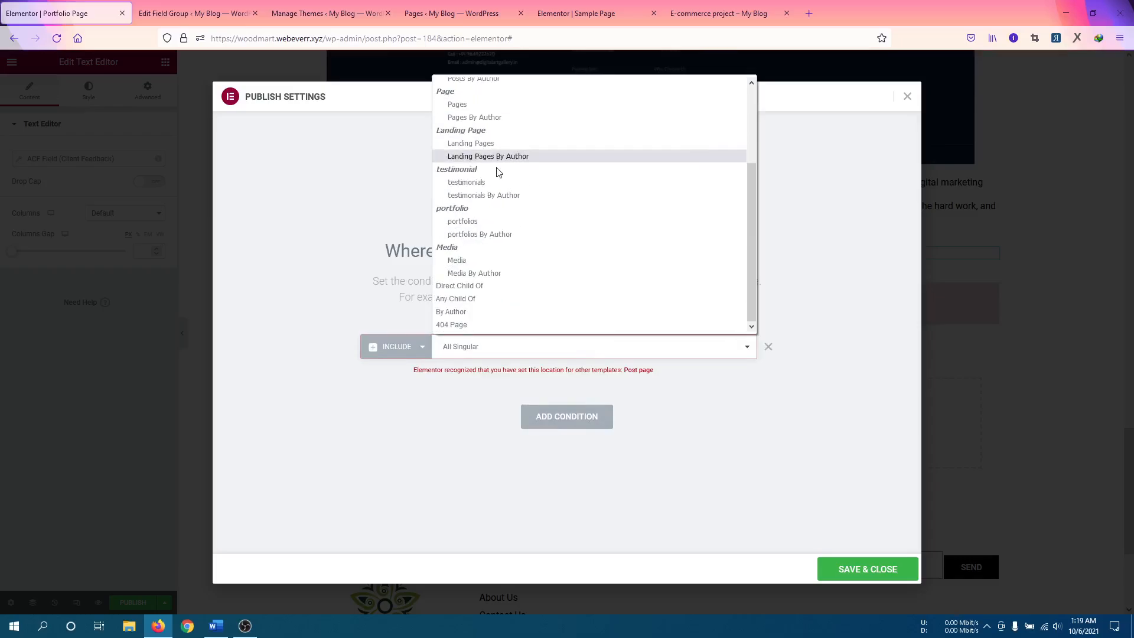
pyautogui.click(463, 221)
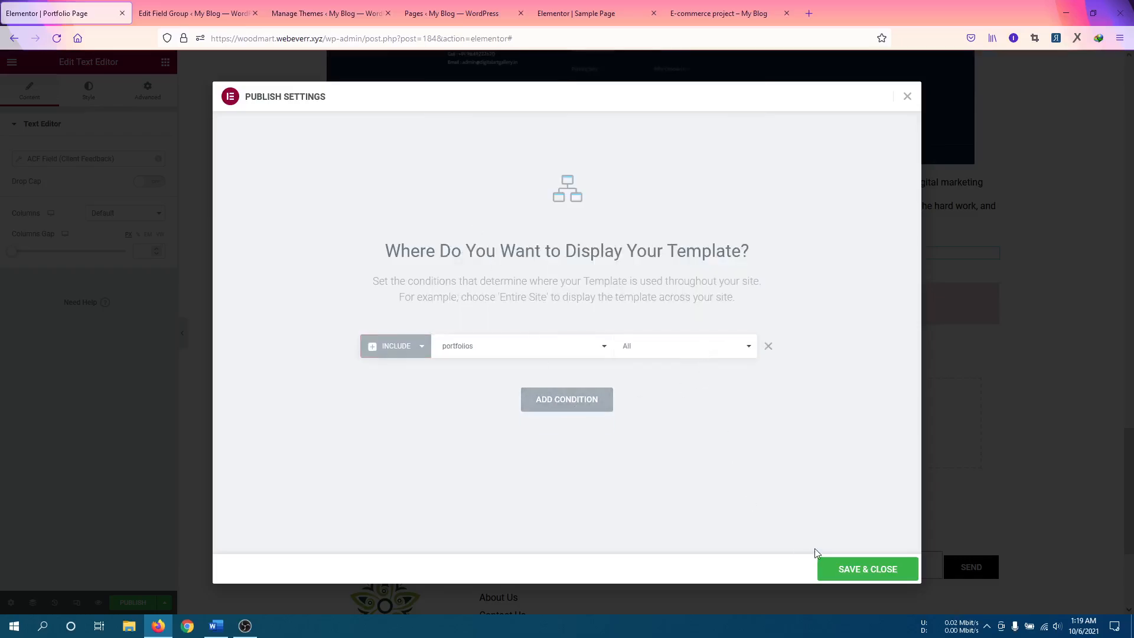
pyautogui.click(827, 568)
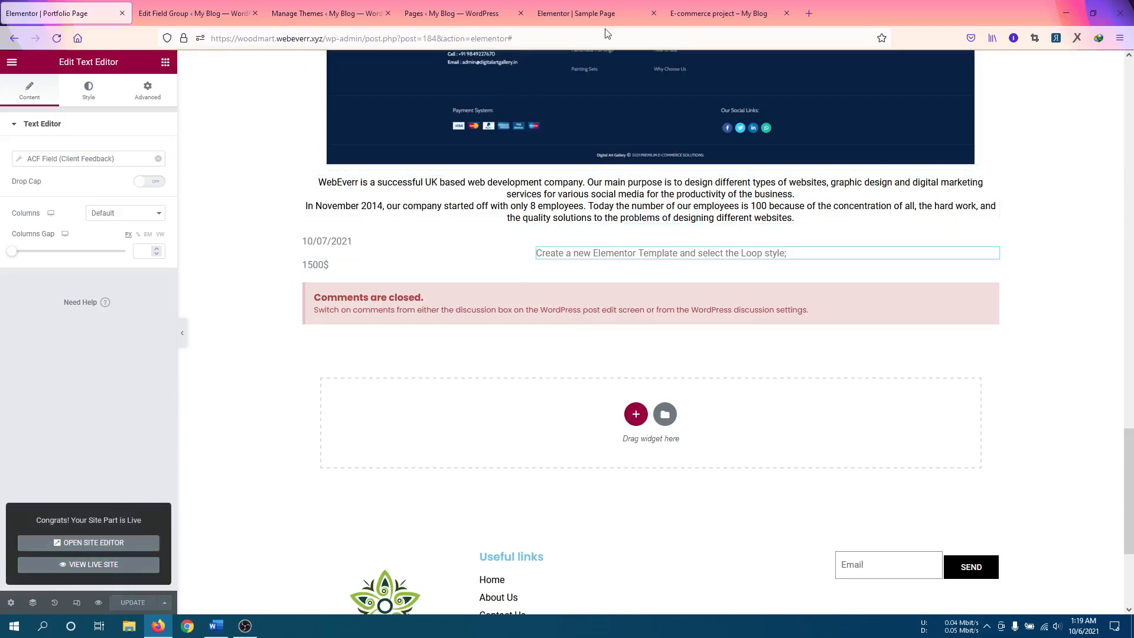
# Reload the live E-commerce project page and check it against the portfolio item on Sample Page.
pyautogui.click(715, 11)
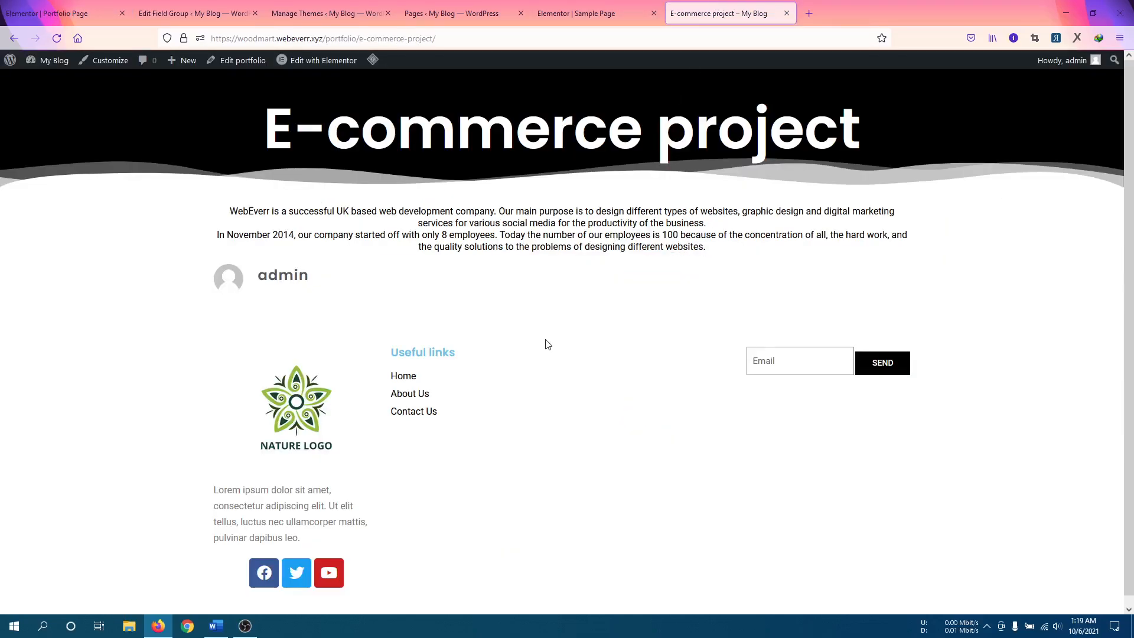
pyautogui.press('F5')
pyautogui.click(57, 39)
pyautogui.click(595, 14)
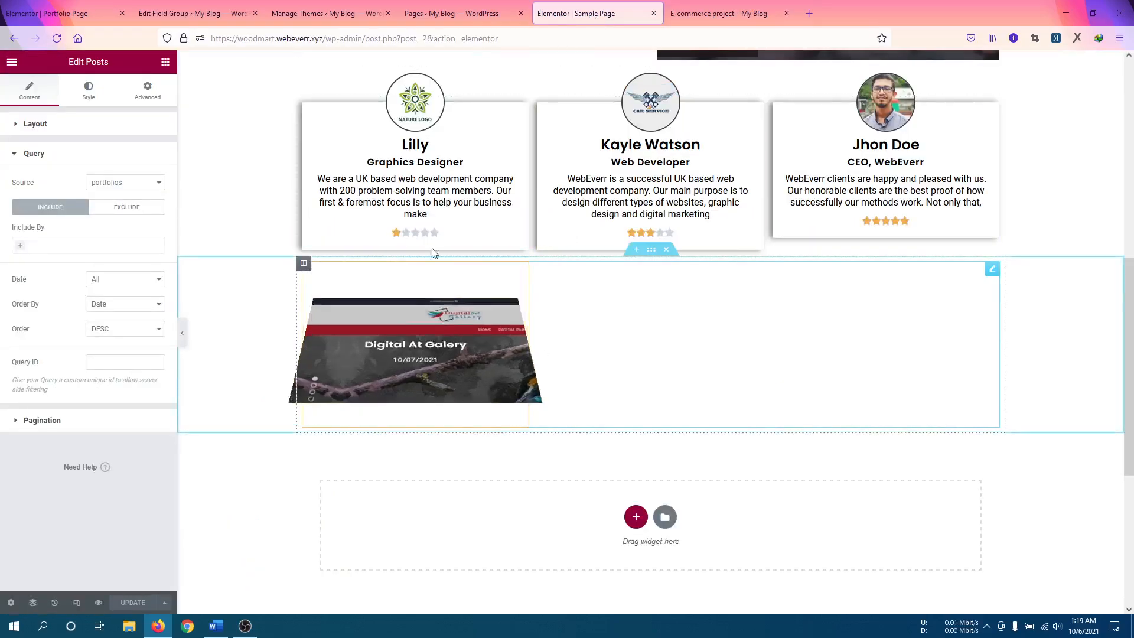
pyautogui.click(727, 13)
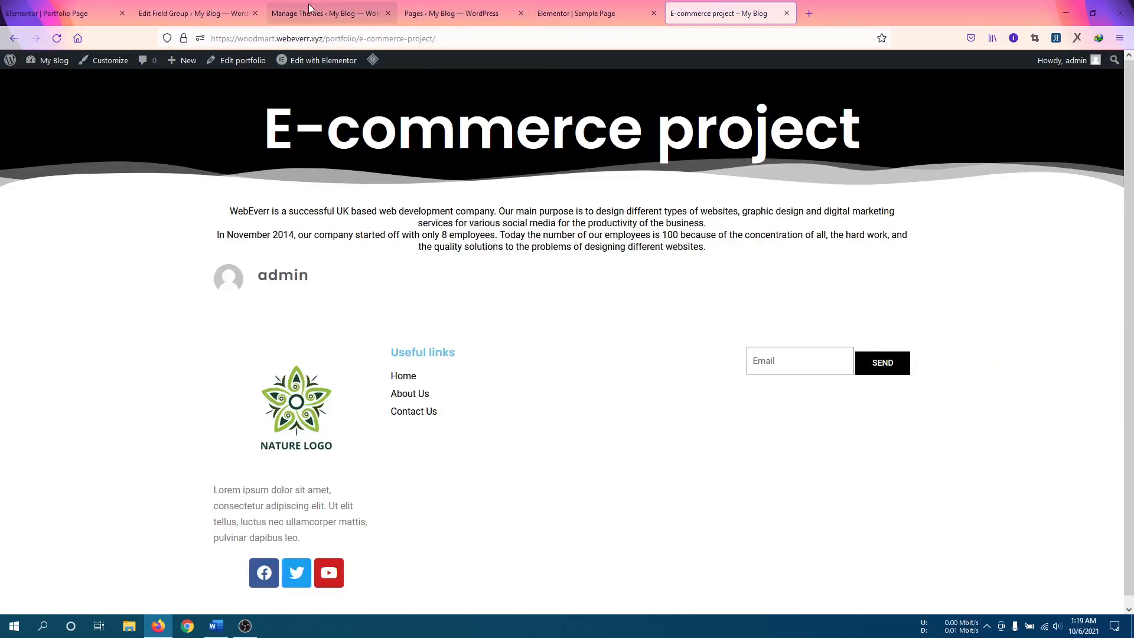
# Review the display conditions of the Portfolio Page template, checking which content types the include condition offers.
pyautogui.click(308, 11)
pyautogui.click(192, 13)
pyautogui.click(687, 13)
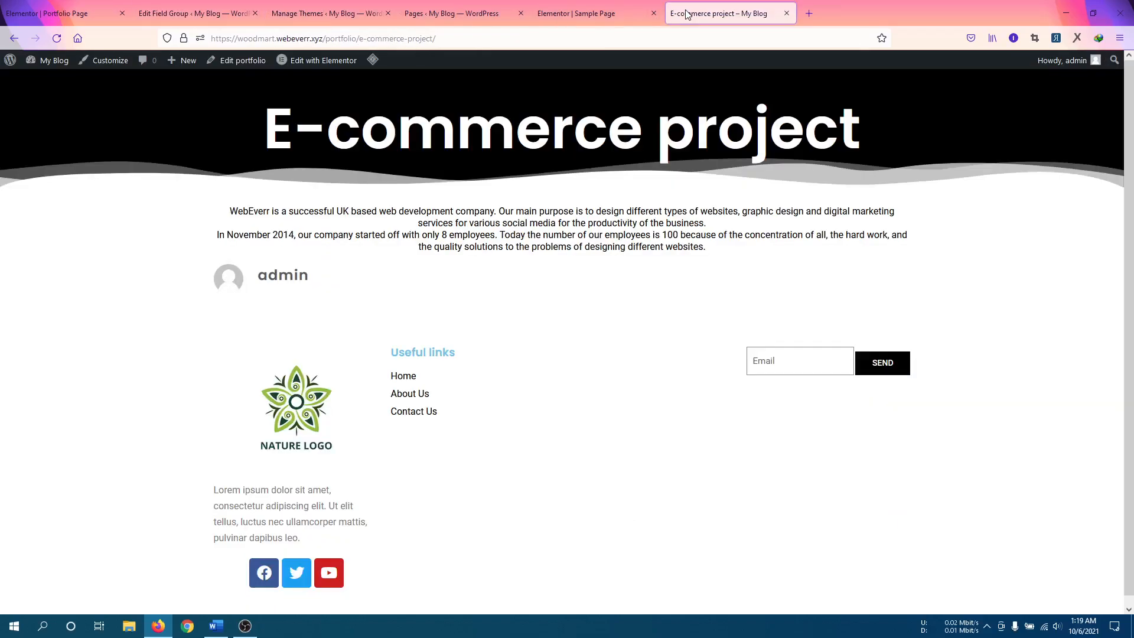
pyautogui.click(47, 13)
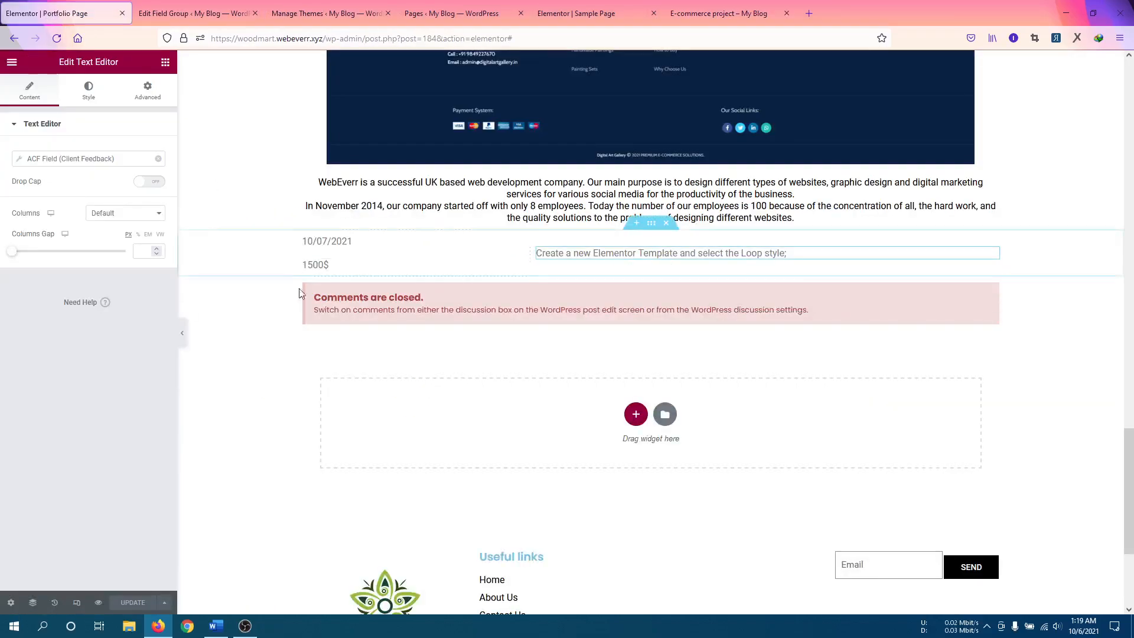
pyautogui.click(167, 601)
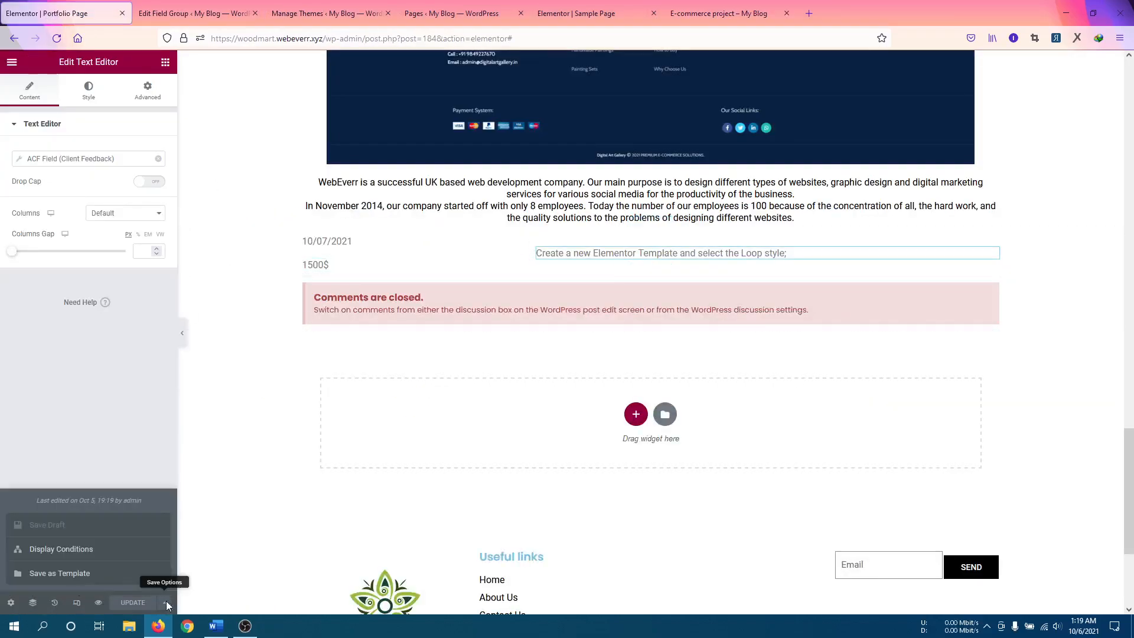
pyautogui.click(89, 550)
pyautogui.click(476, 357)
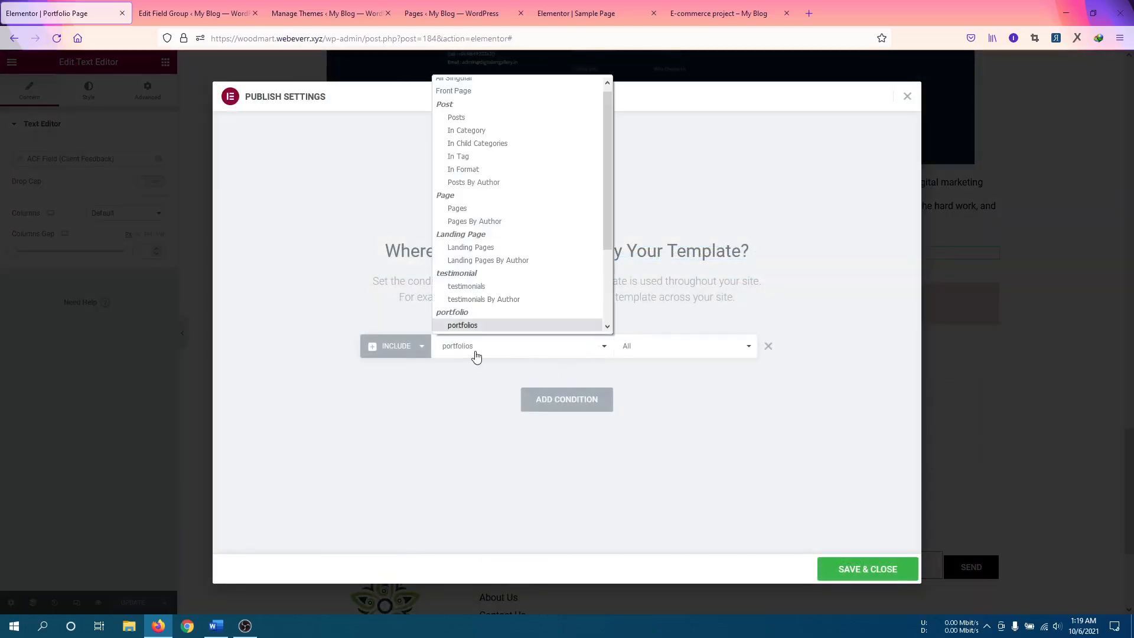
pyautogui.scroll(-3, 534, 260)
pyautogui.scroll(4, 496, 254)
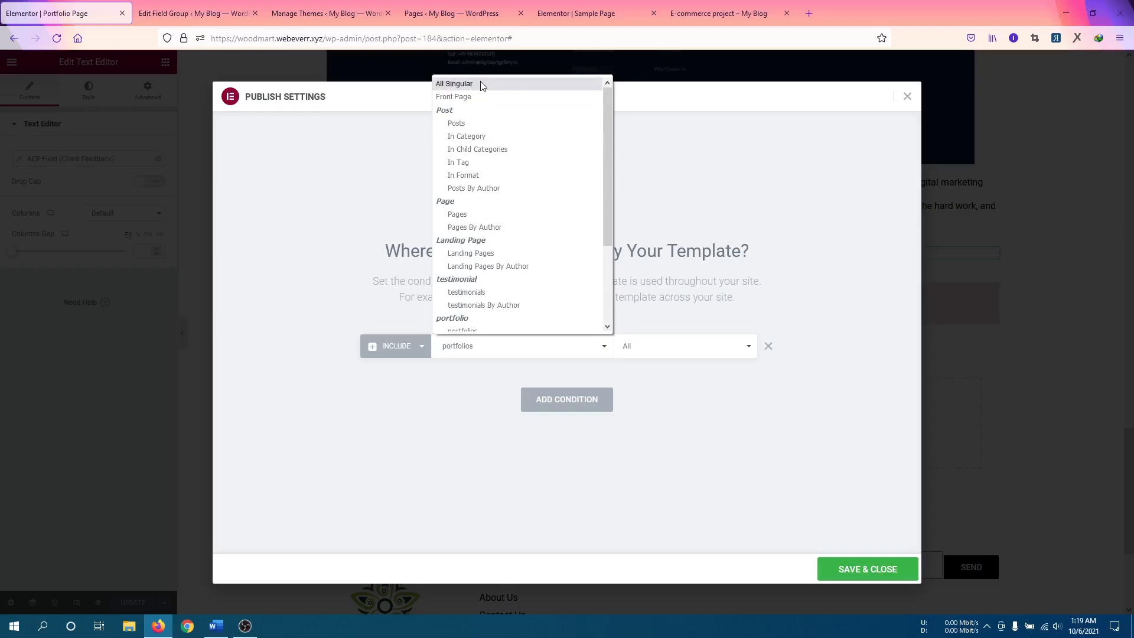
pyautogui.click(444, 447)
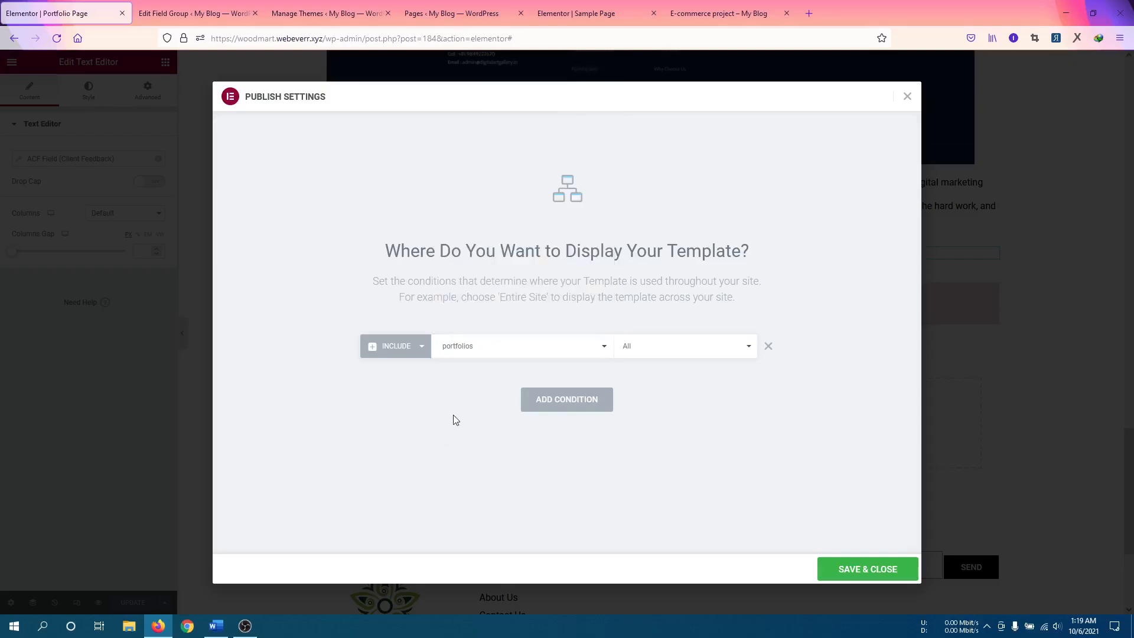
pyautogui.click(567, 343)
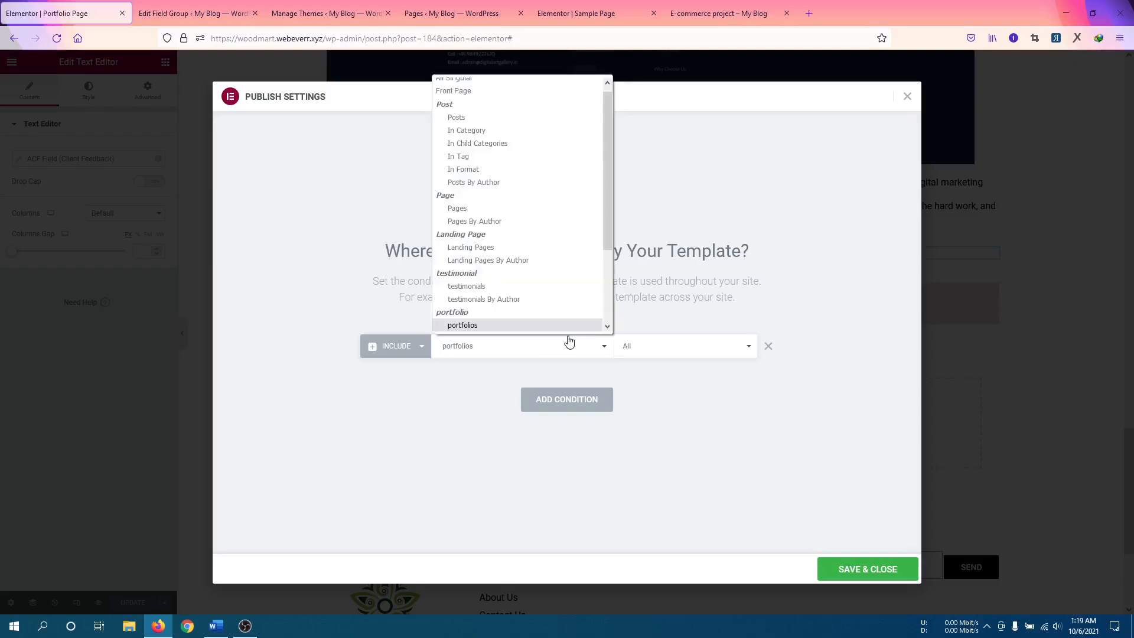
pyautogui.click(472, 326)
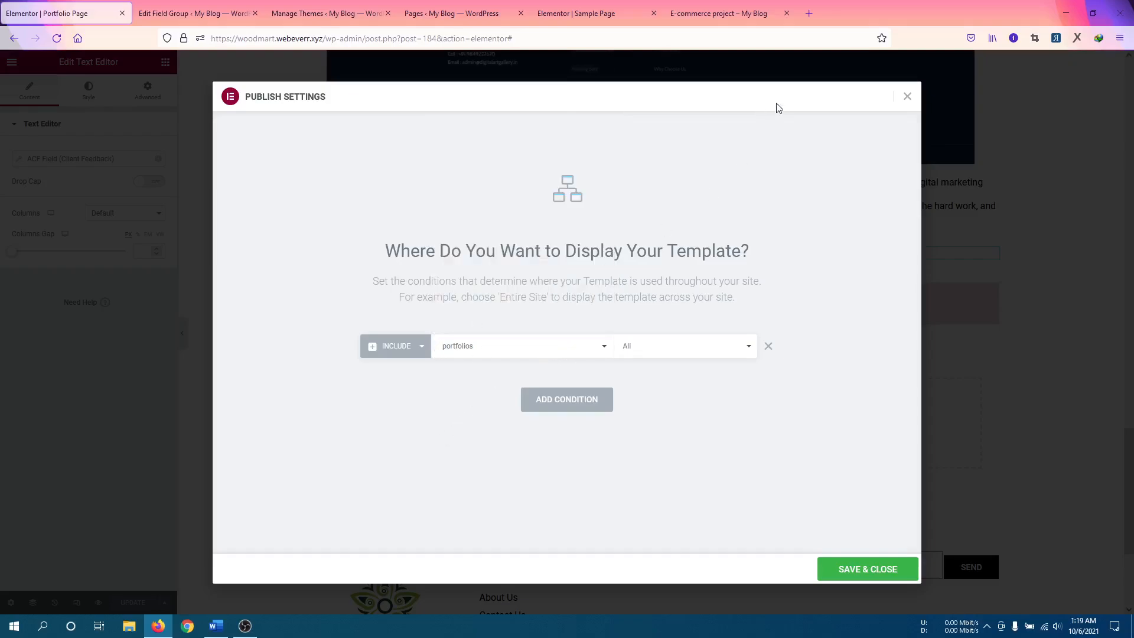
pyautogui.click(908, 96)
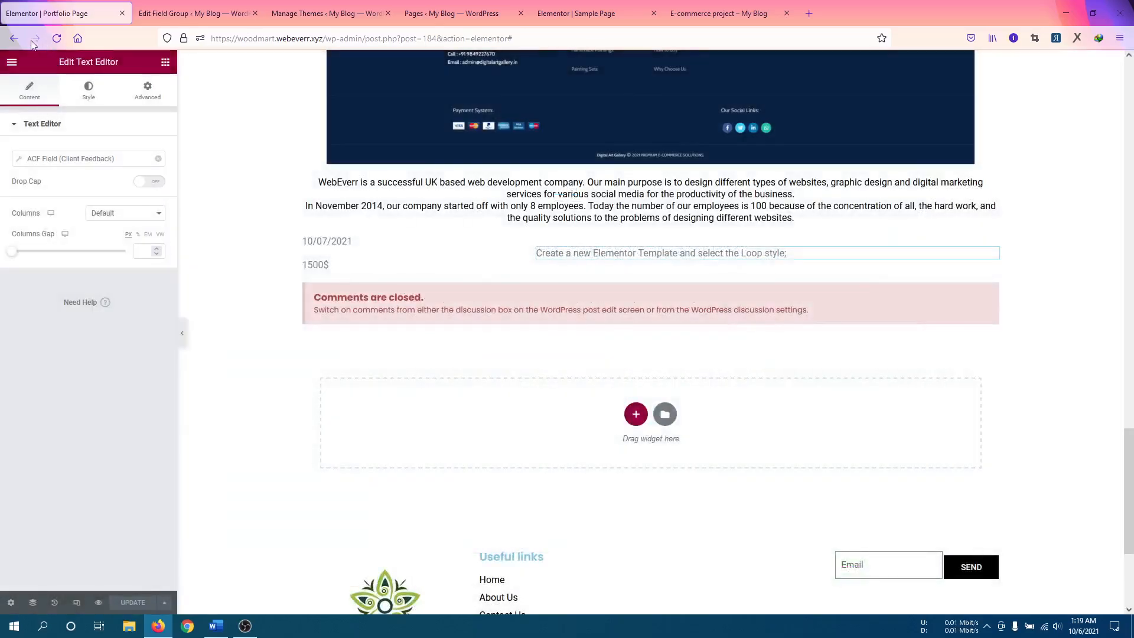
# Return to the Single Post template list and open the Post page template in Elementor in a separate tab.
pyautogui.click(14, 38)
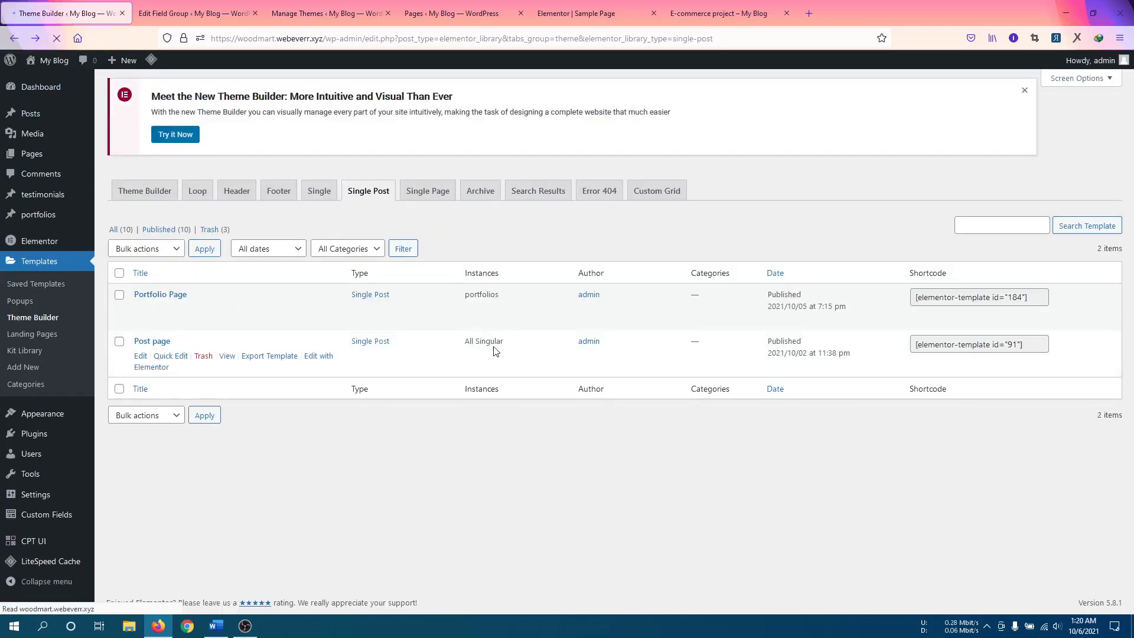
pyautogui.middleClick(316, 359)
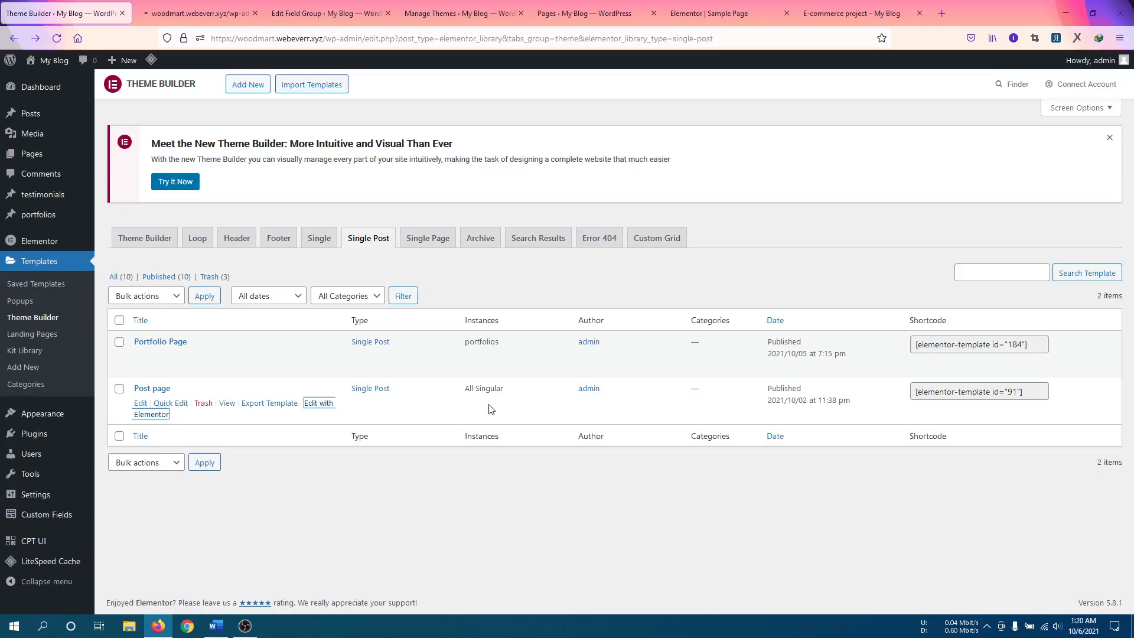
pyautogui.click(178, 12)
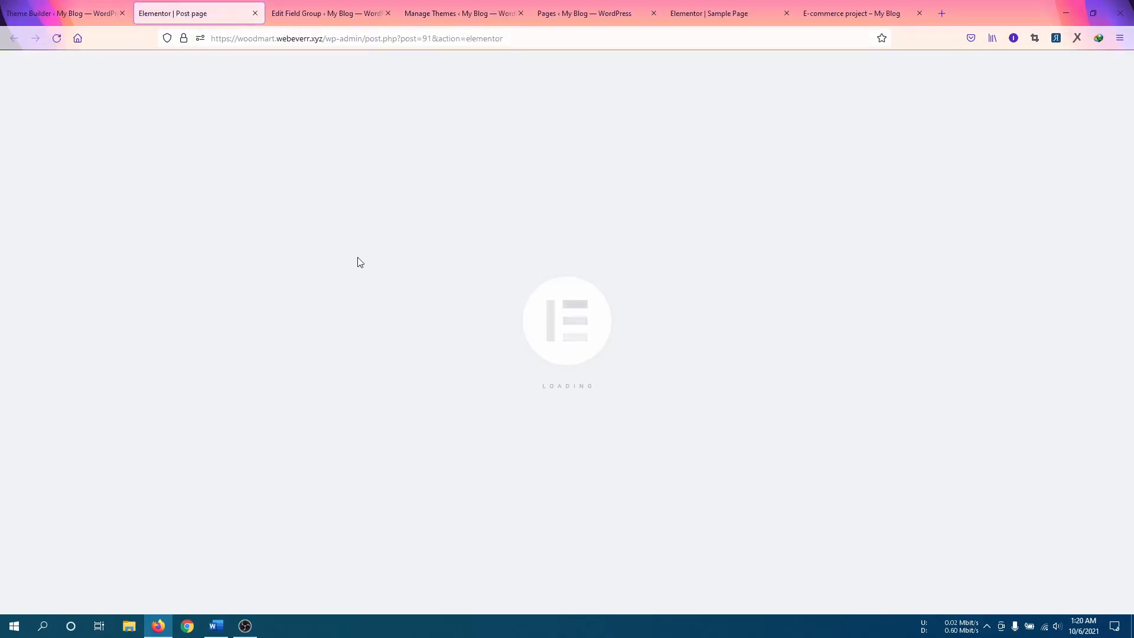
pyautogui.click(878, 12)
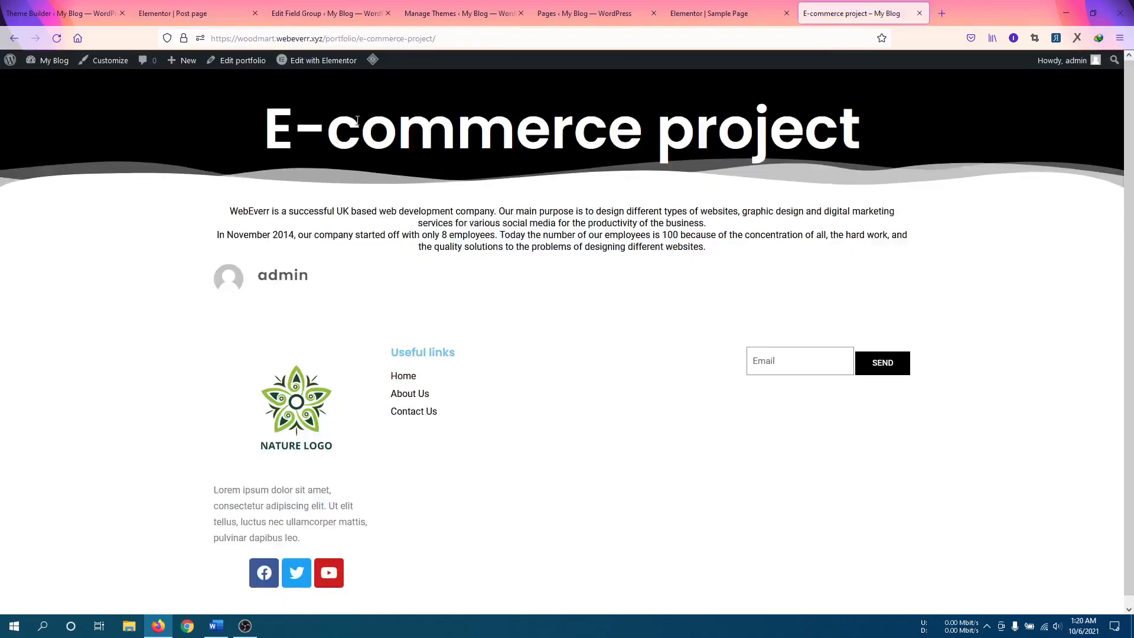
pyautogui.click(187, 14)
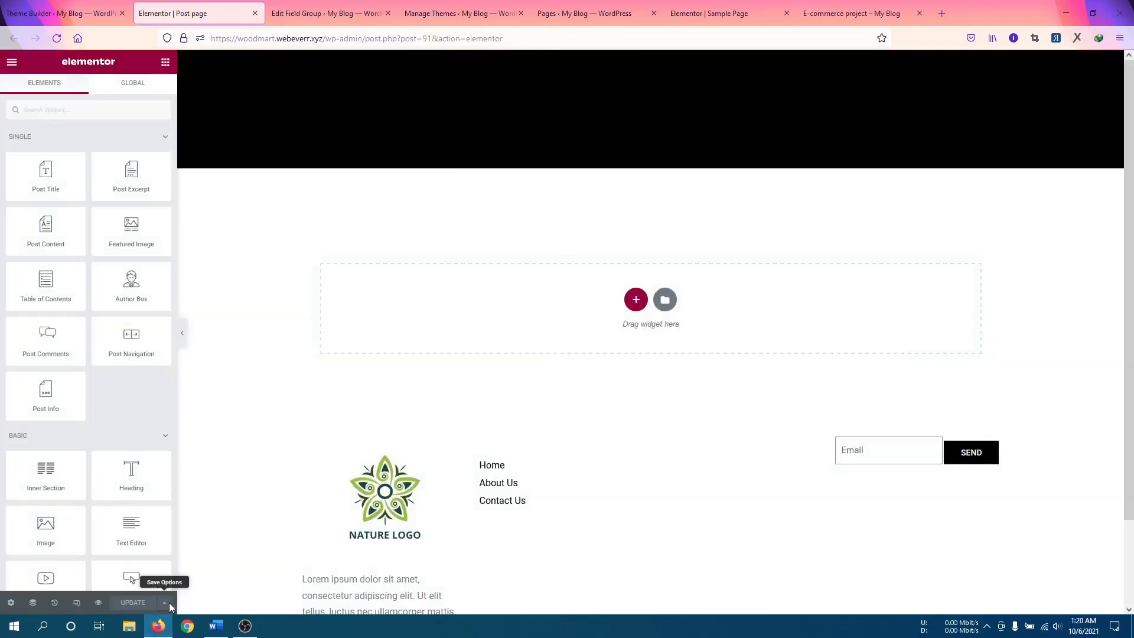
# Set the Post page template's display condition to include all Posts and save it.
pyautogui.click(166, 602)
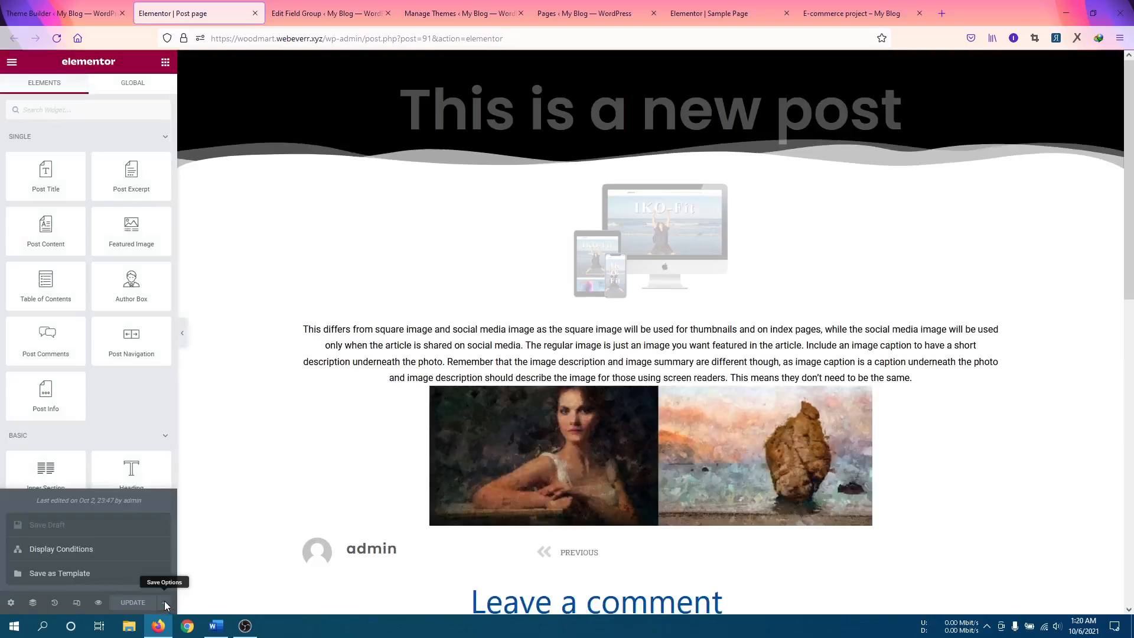
pyautogui.click(121, 551)
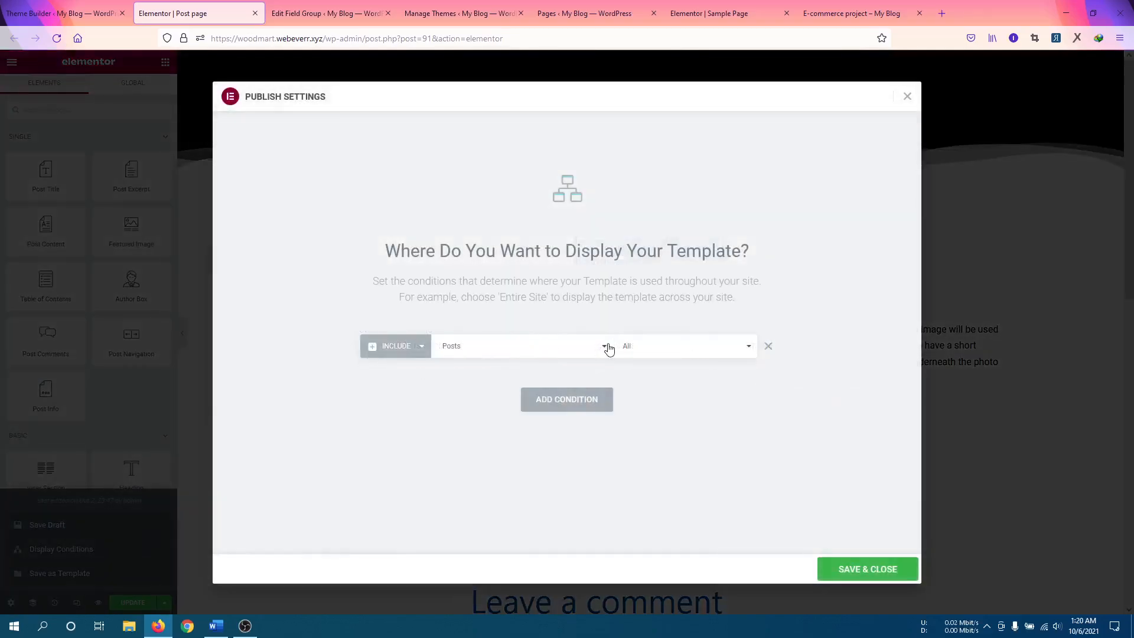
pyautogui.click(555, 348)
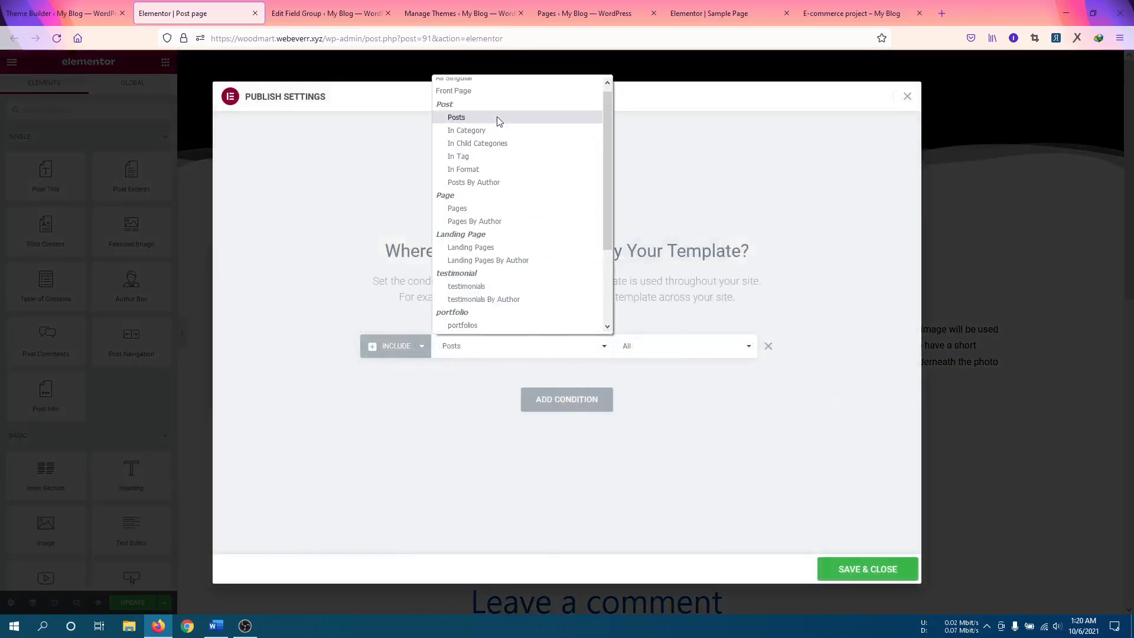
pyautogui.click(498, 118)
pyautogui.click(872, 570)
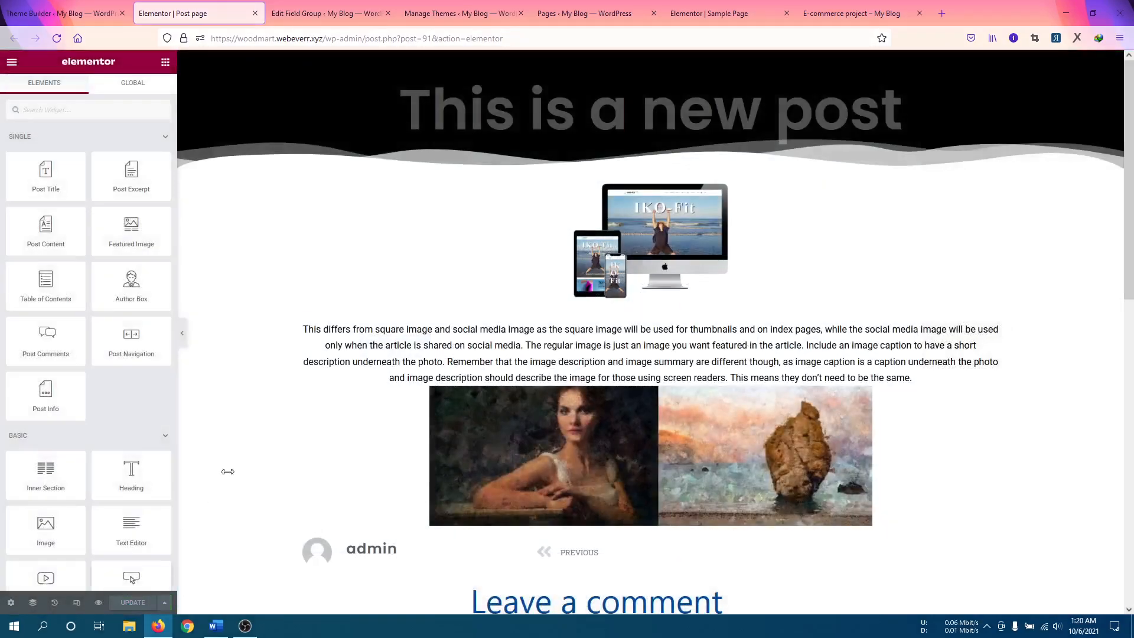
# Reload the live E-commerce project page to check which template it uses.
pyautogui.click(850, 17)
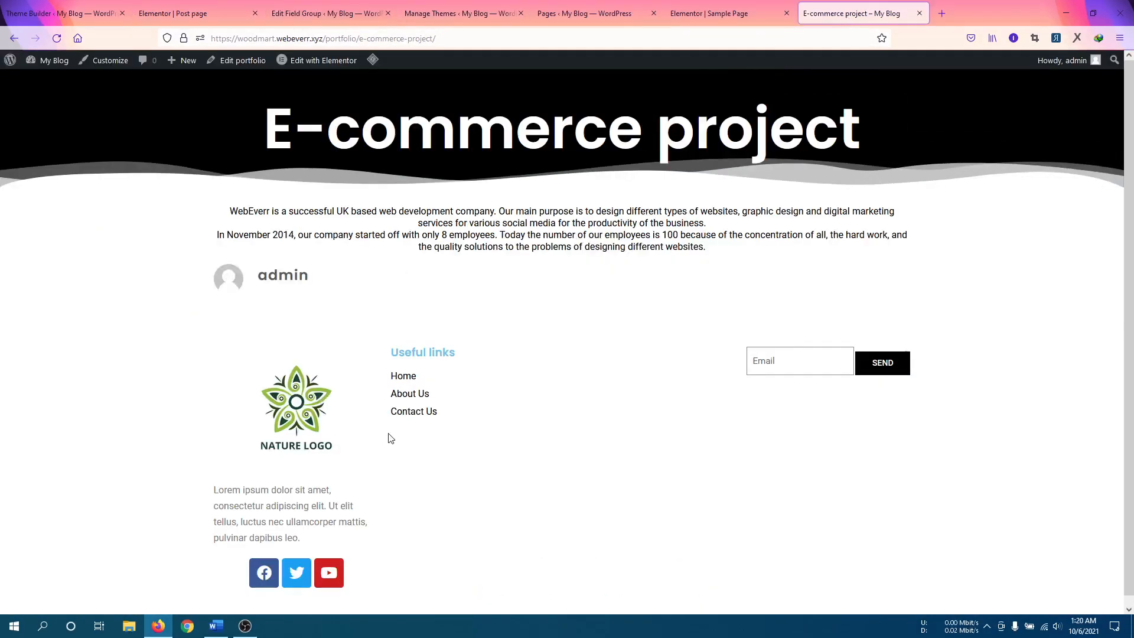
pyautogui.press('F5')
pyautogui.hotkey('ctrl', 'Tab')
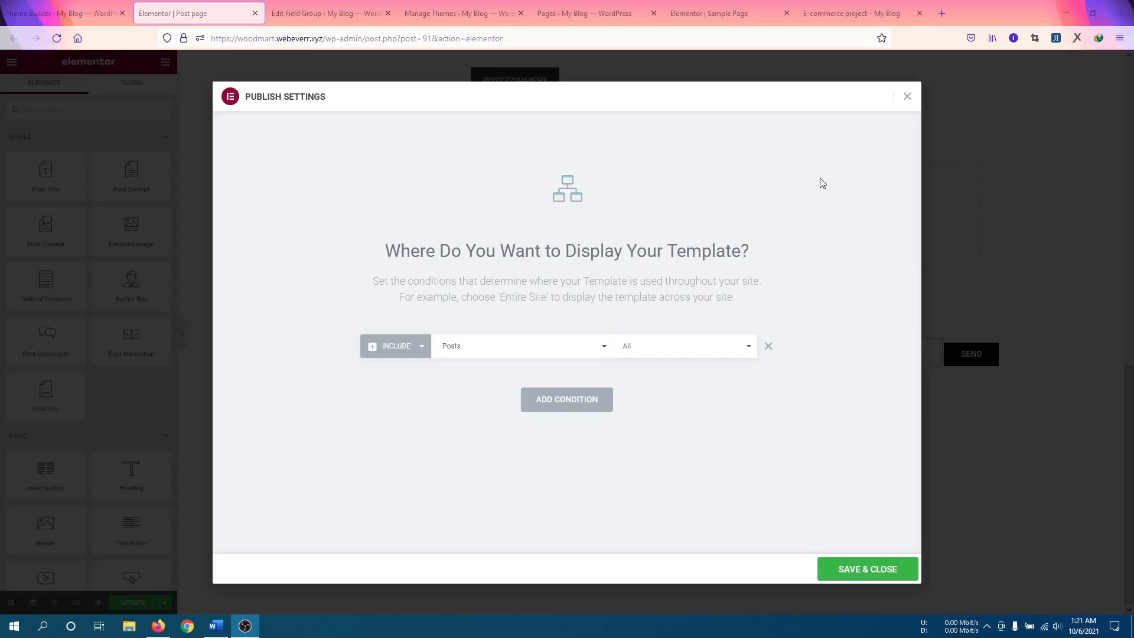
# Add a second display condition to the Post page template and set its rule to Exclude.
pyautogui.click(908, 97)
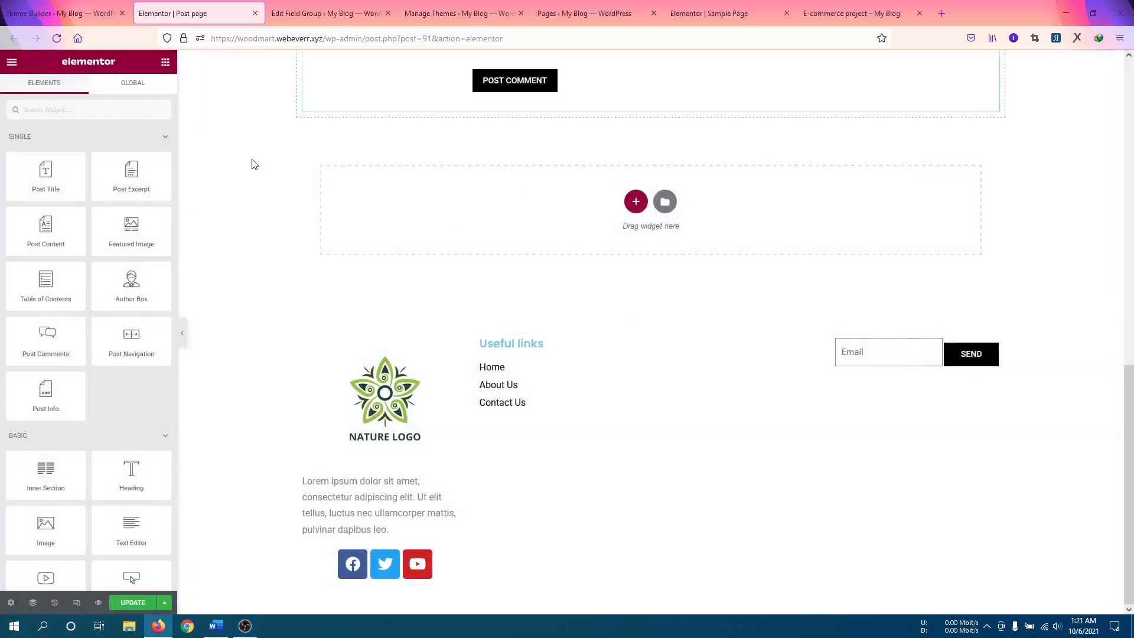
pyautogui.scroll(5, 440, 259)
pyautogui.scroll(5, 445, 256)
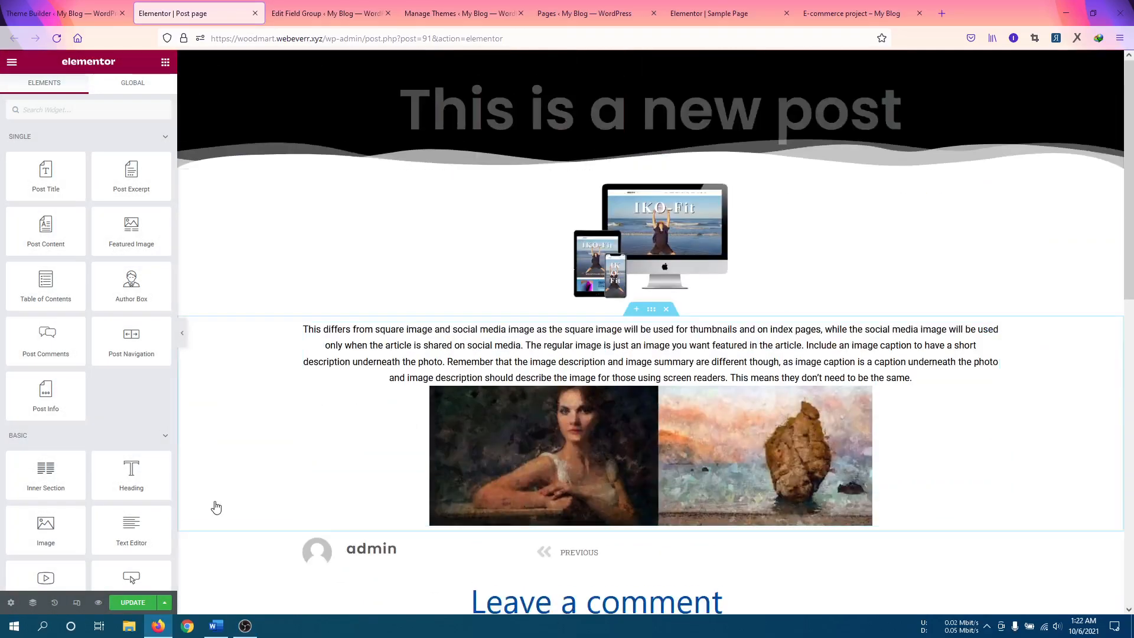
pyautogui.click(164, 603)
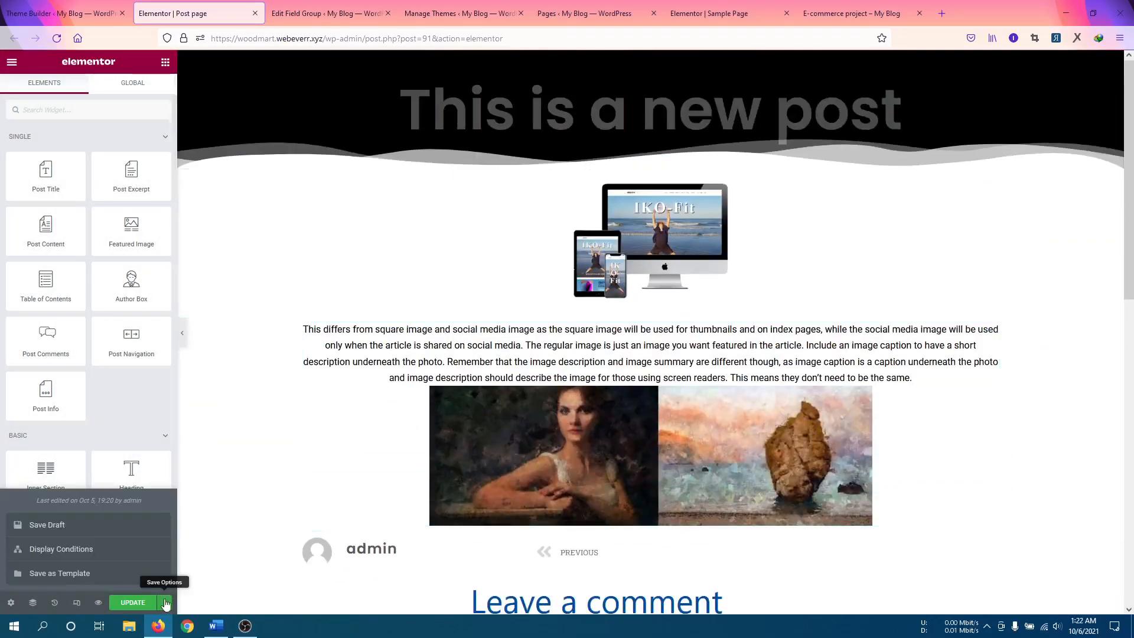
pyautogui.click(107, 549)
pyautogui.click(423, 349)
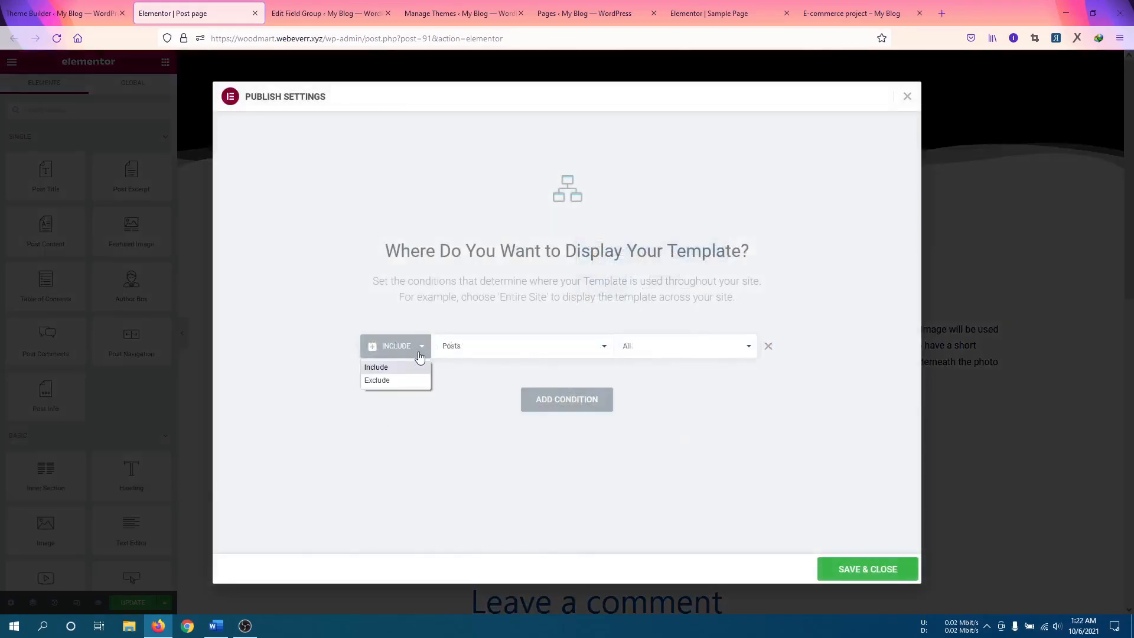
pyautogui.click(413, 368)
pyautogui.click(543, 400)
pyautogui.click(394, 386)
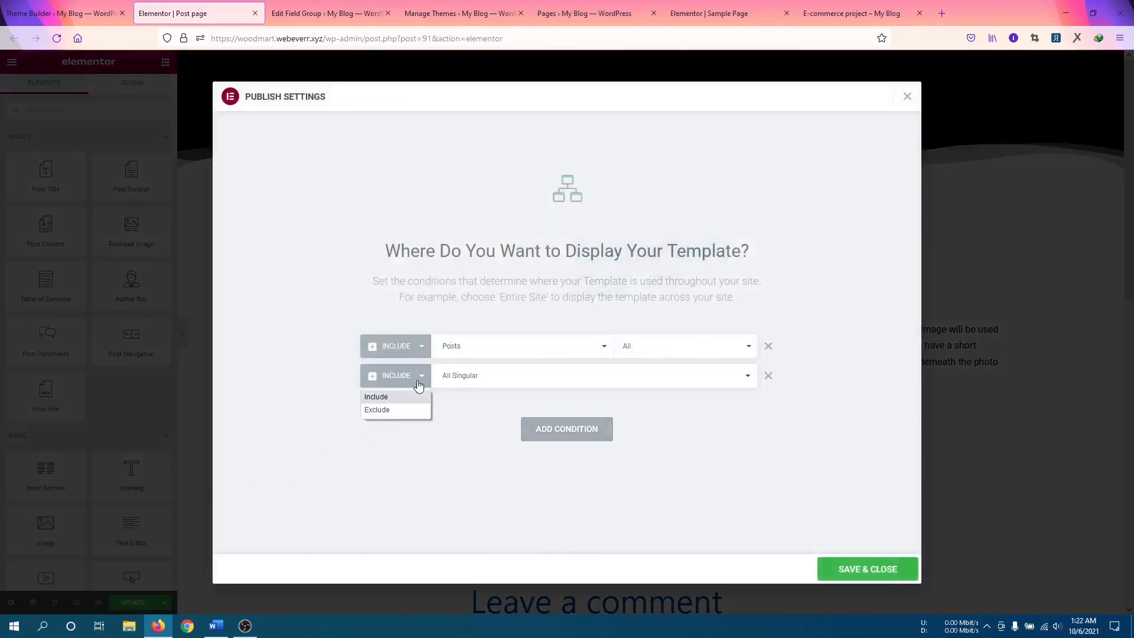
pyautogui.click(384, 409)
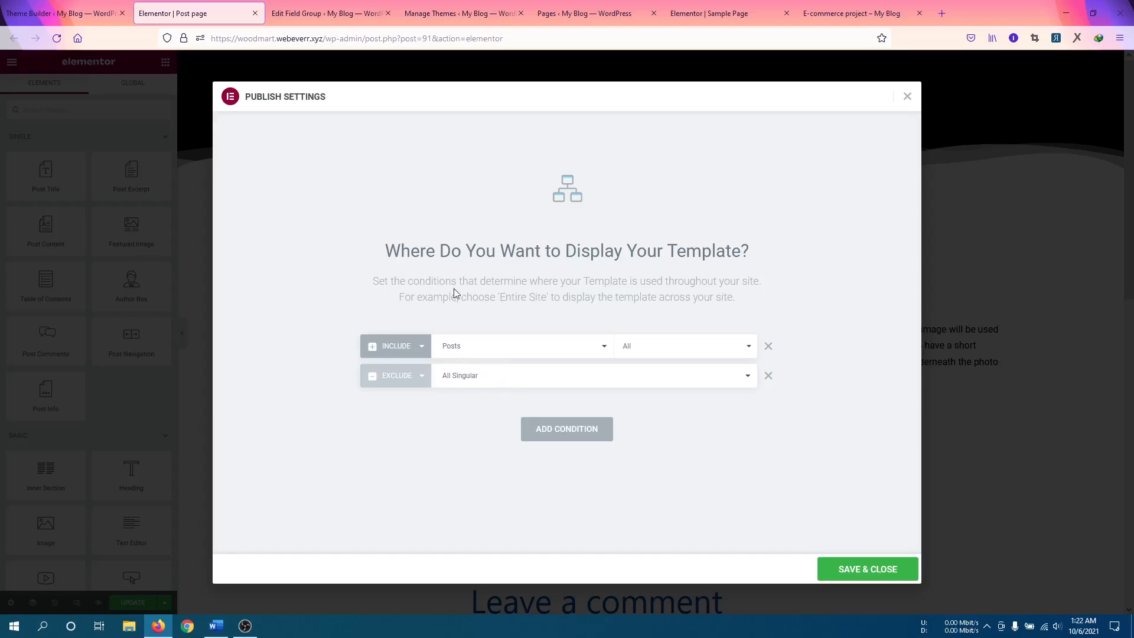
# Apply the exclude condition to all portfolios and save the Post page template's display conditions.
pyautogui.click(504, 373)
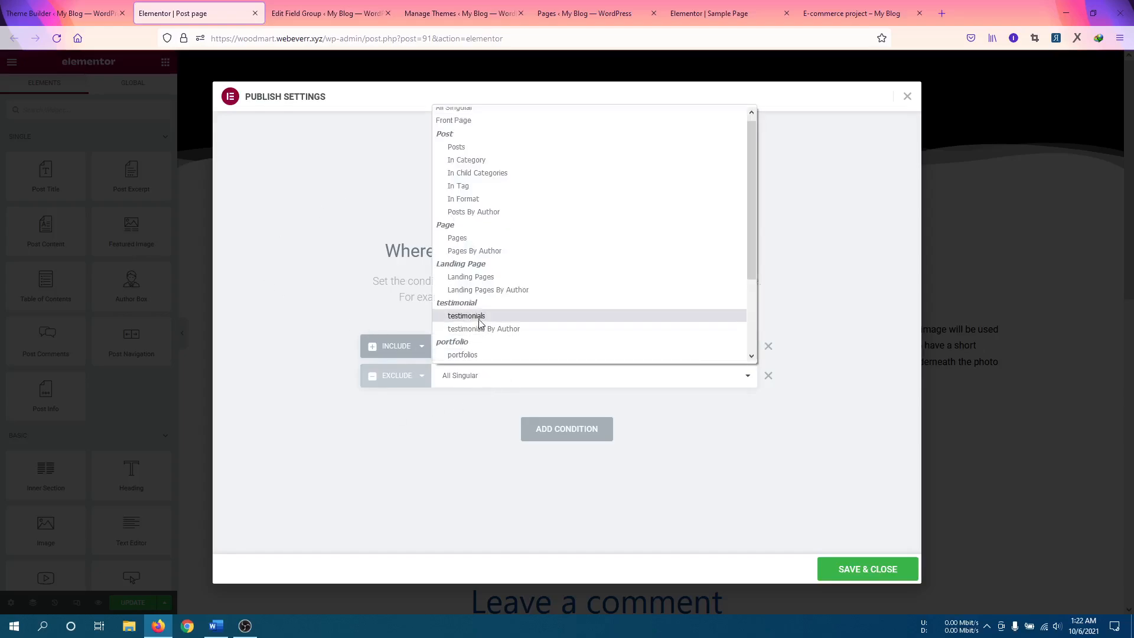
pyautogui.scroll(-2, 482, 278)
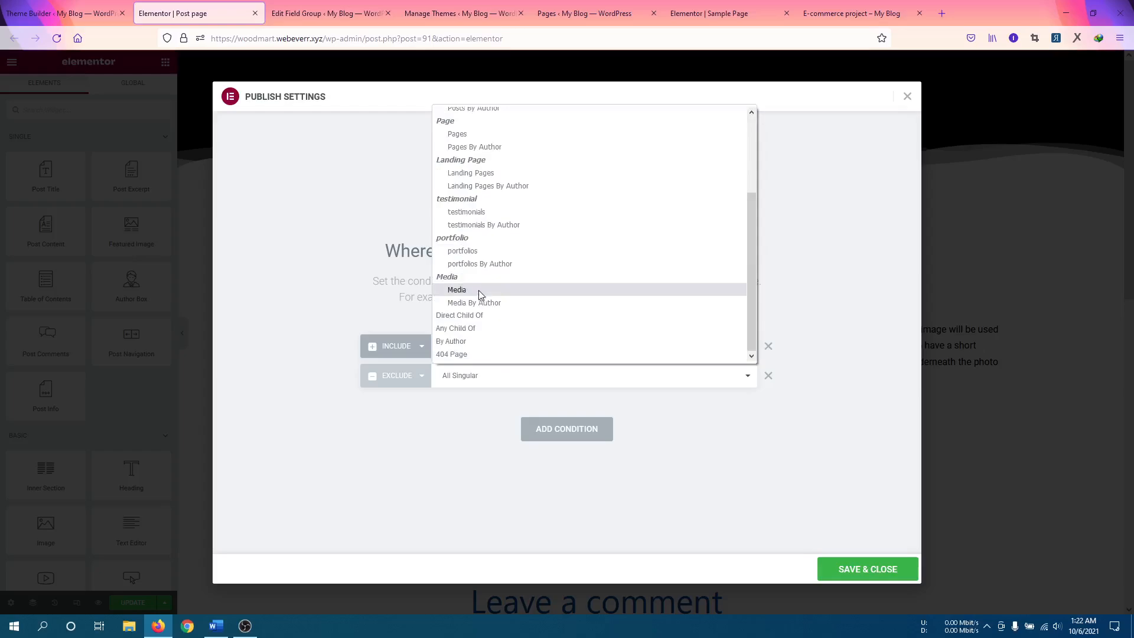
pyautogui.click(480, 251)
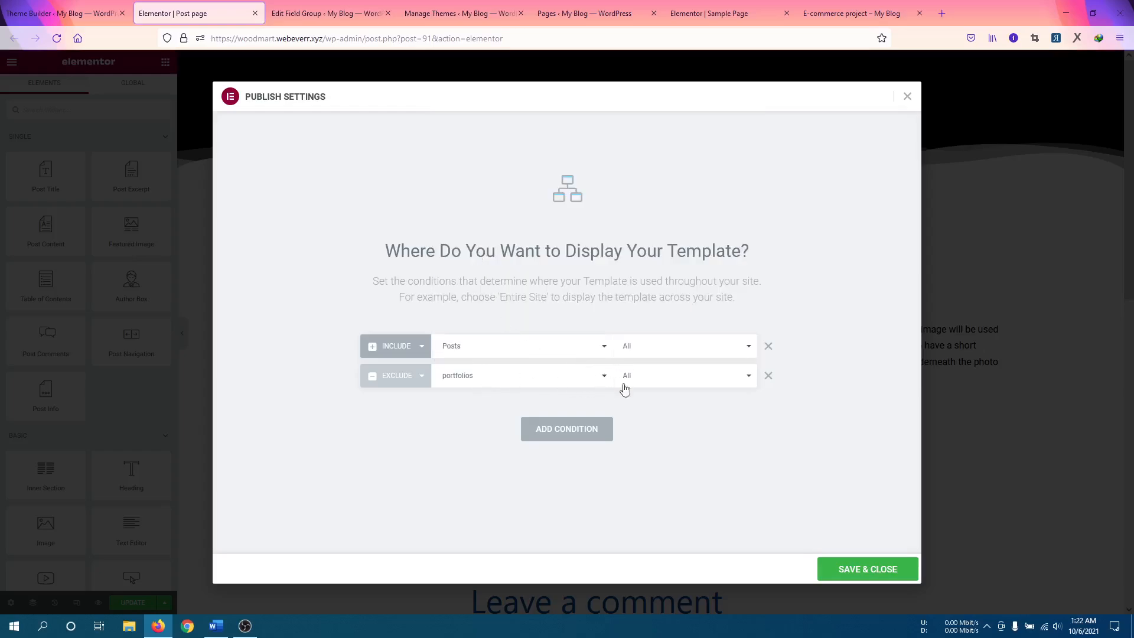
pyautogui.click(660, 384)
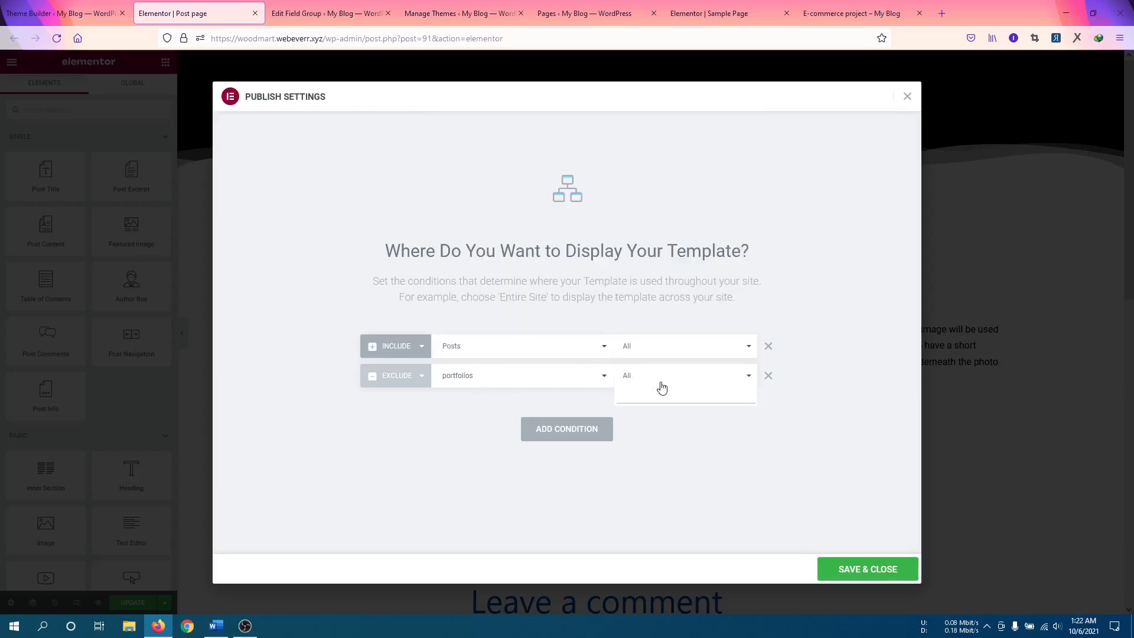
pyautogui.click(660, 384)
pyautogui.click(831, 563)
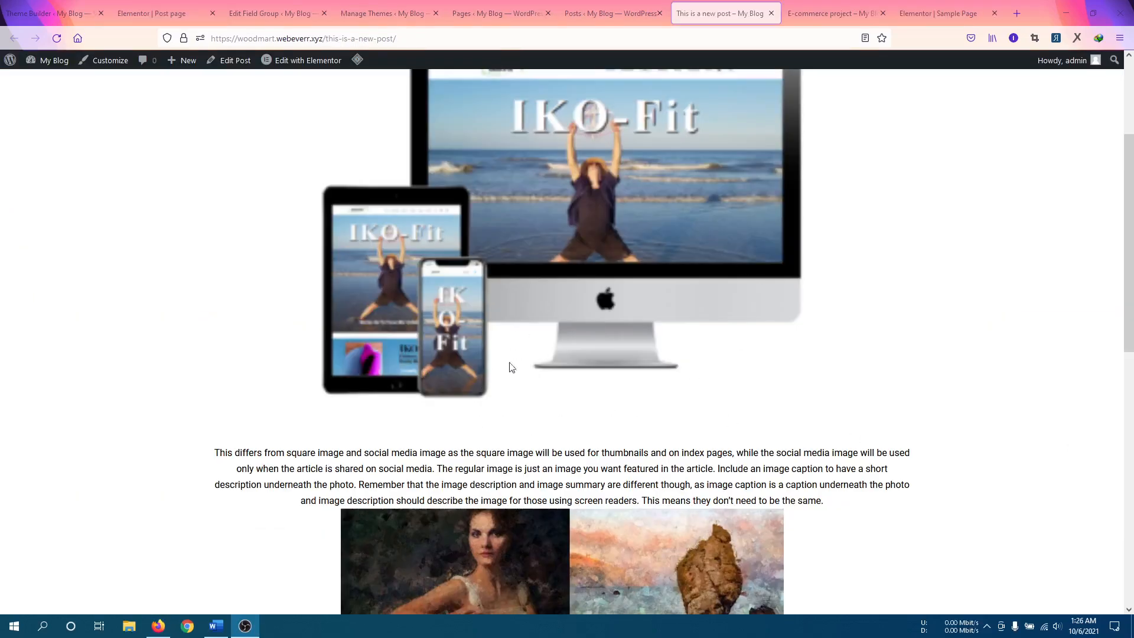
# Check the live "This is a new post" page from its title and featured image to the comment form.
pyautogui.scroll(3, 511, 367)
pyautogui.scroll(-5, 420, 343)
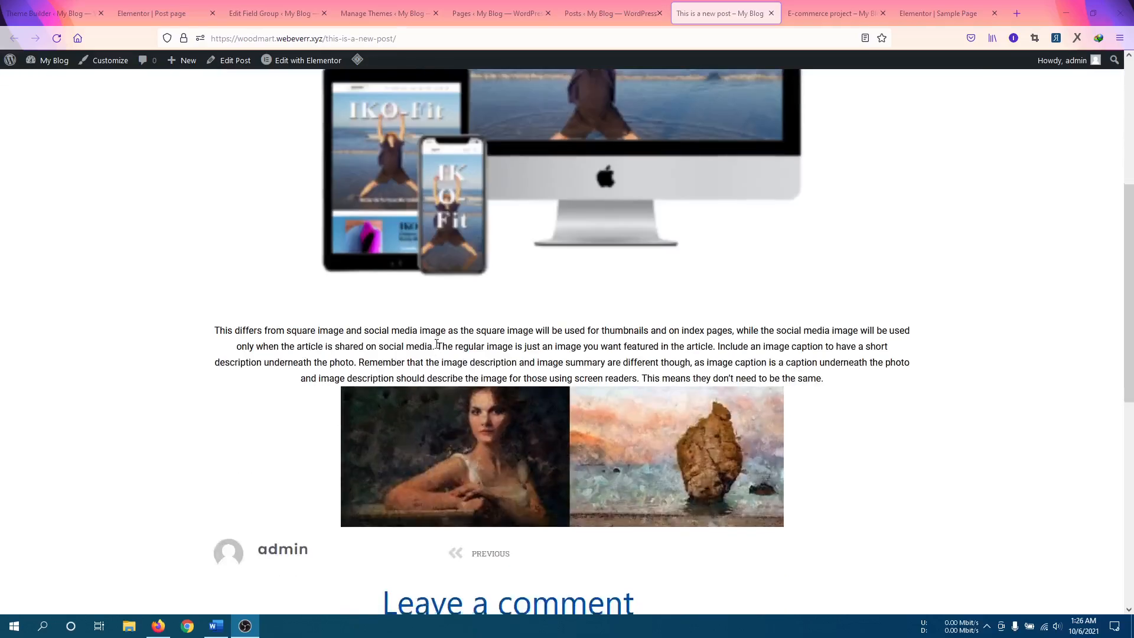
pyautogui.scroll(3, 516, 319)
pyautogui.scroll(-4, 526, 473)
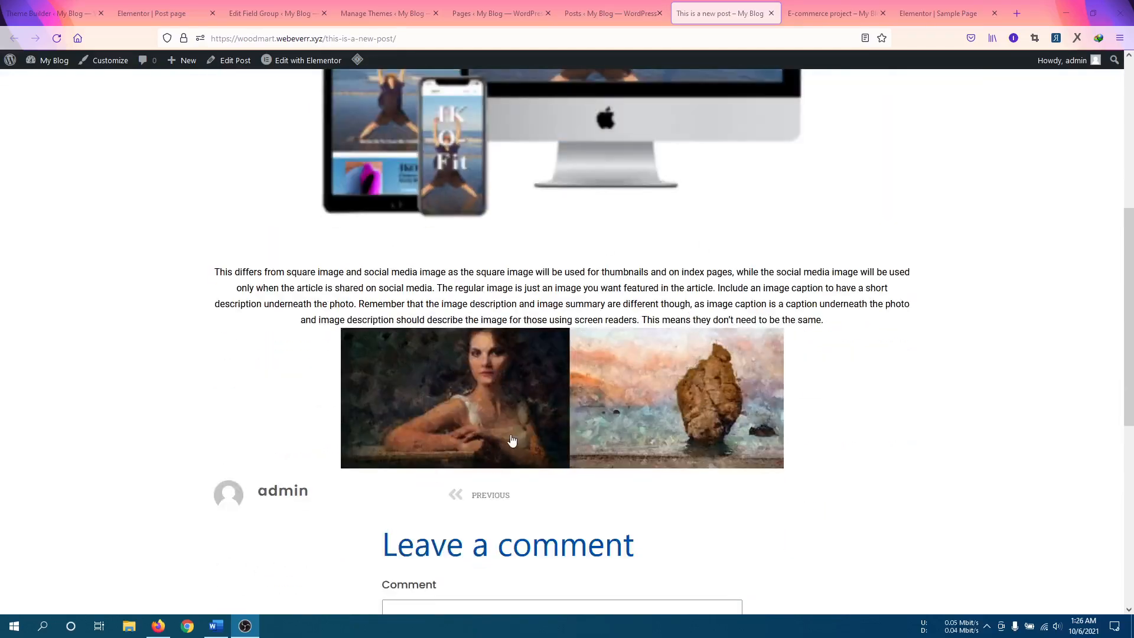
pyautogui.scroll(-3, 550, 422)
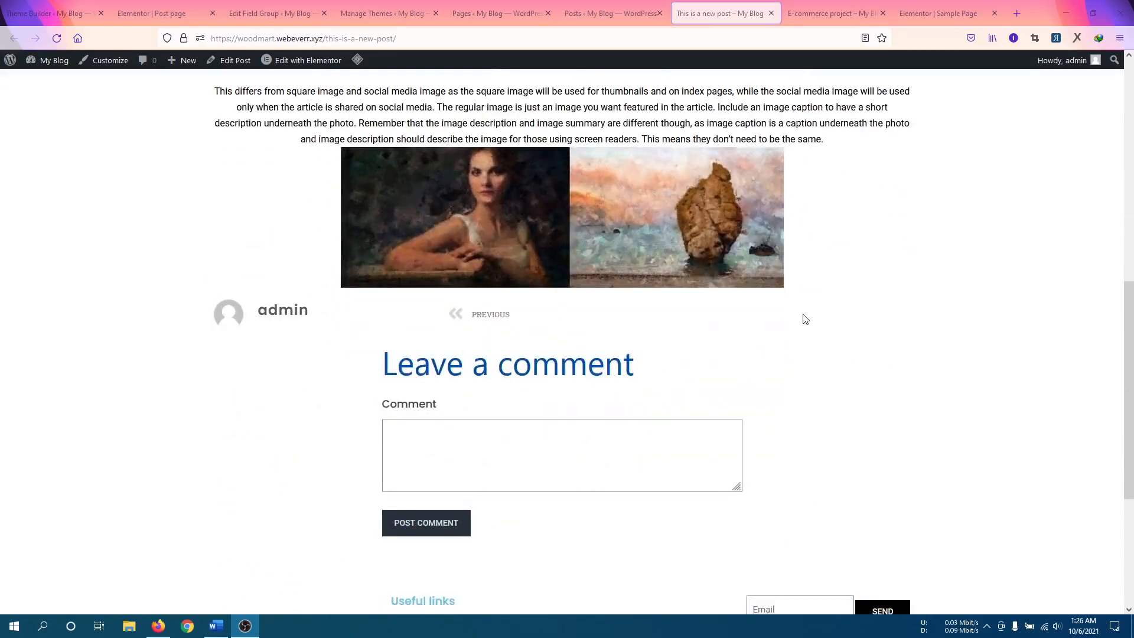
pyautogui.scroll(9, 804, 319)
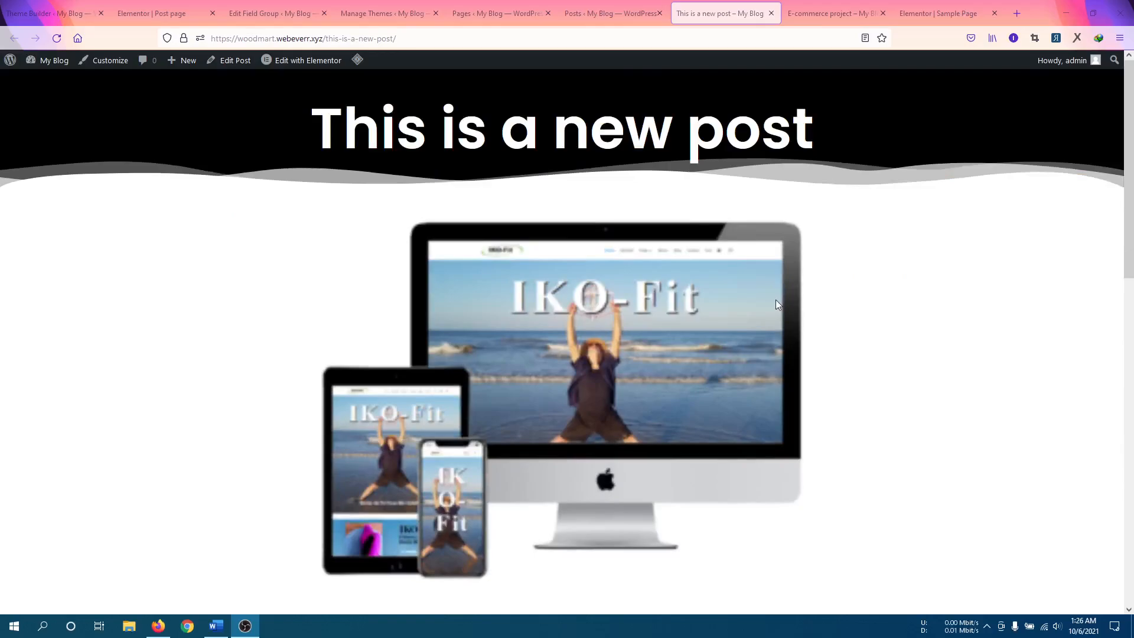
# Review the lower part of the live post page, and reload and inspect the live E-commerce project page from title to footer.
pyautogui.scroll(-10, 540, 301)
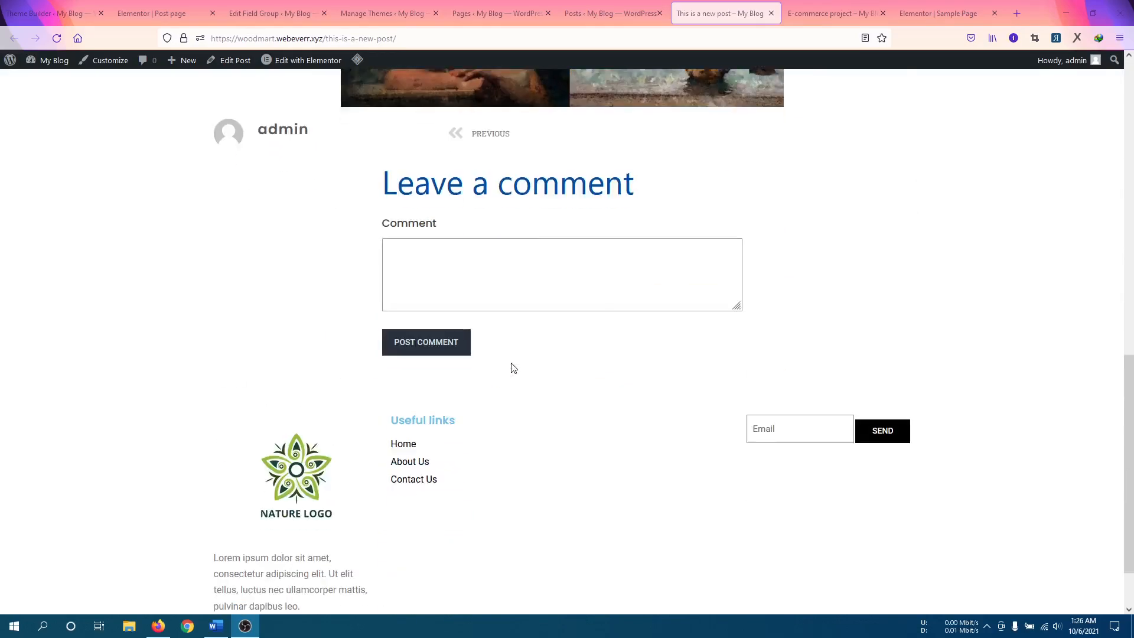
pyautogui.click(833, 13)
pyautogui.click(928, 10)
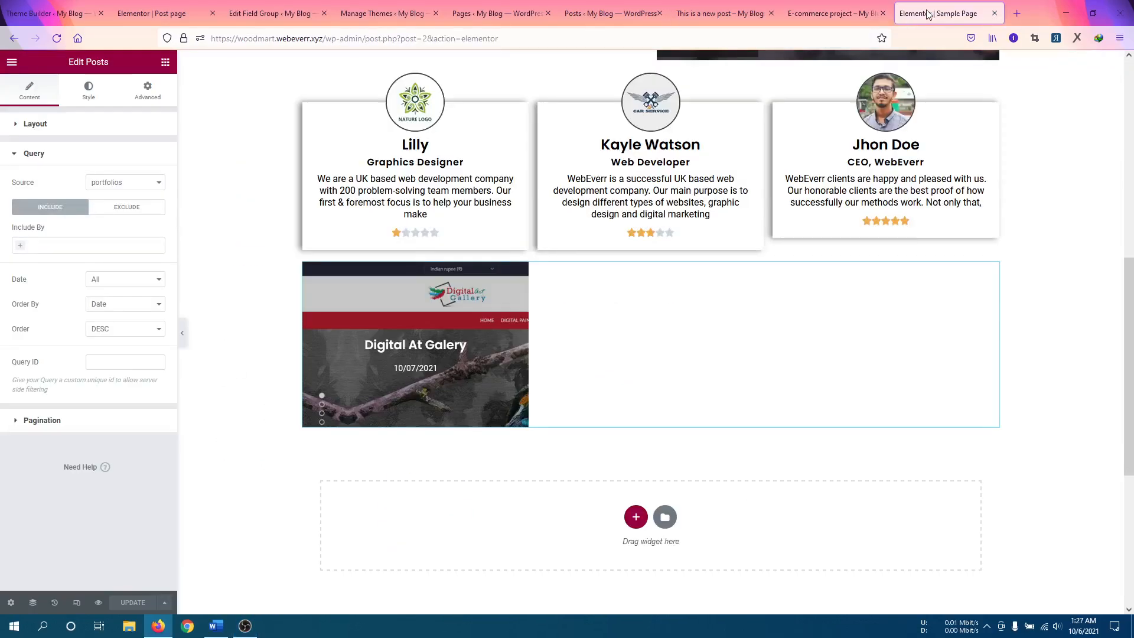
pyautogui.click(863, 13)
pyautogui.scroll(15, 751, 250)
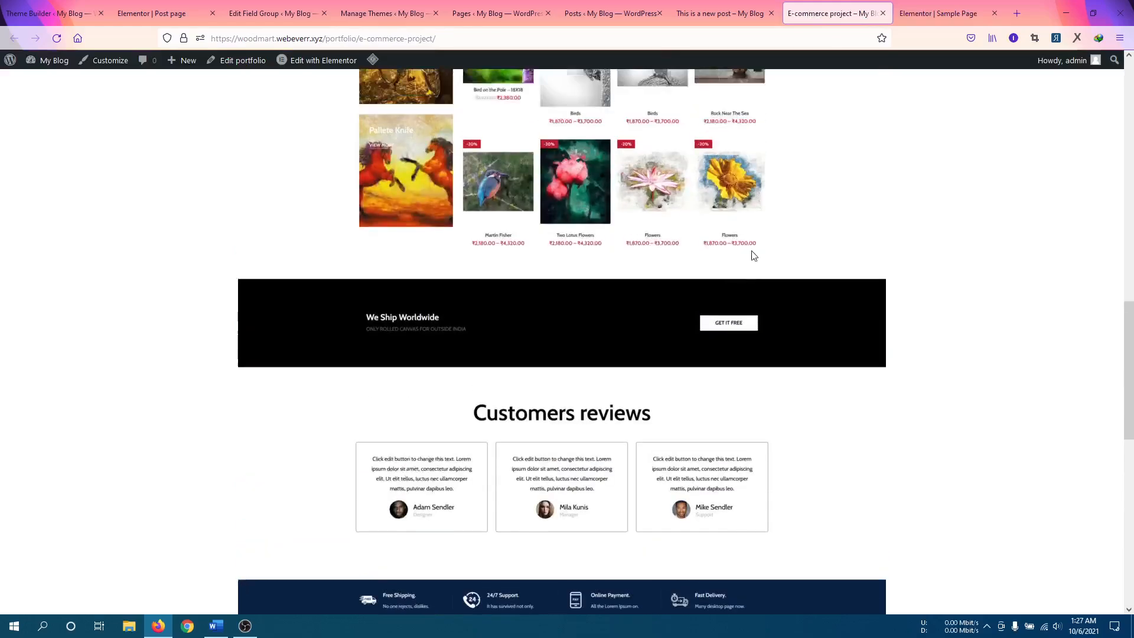
pyautogui.scroll(6, 754, 255)
pyautogui.press('F5')
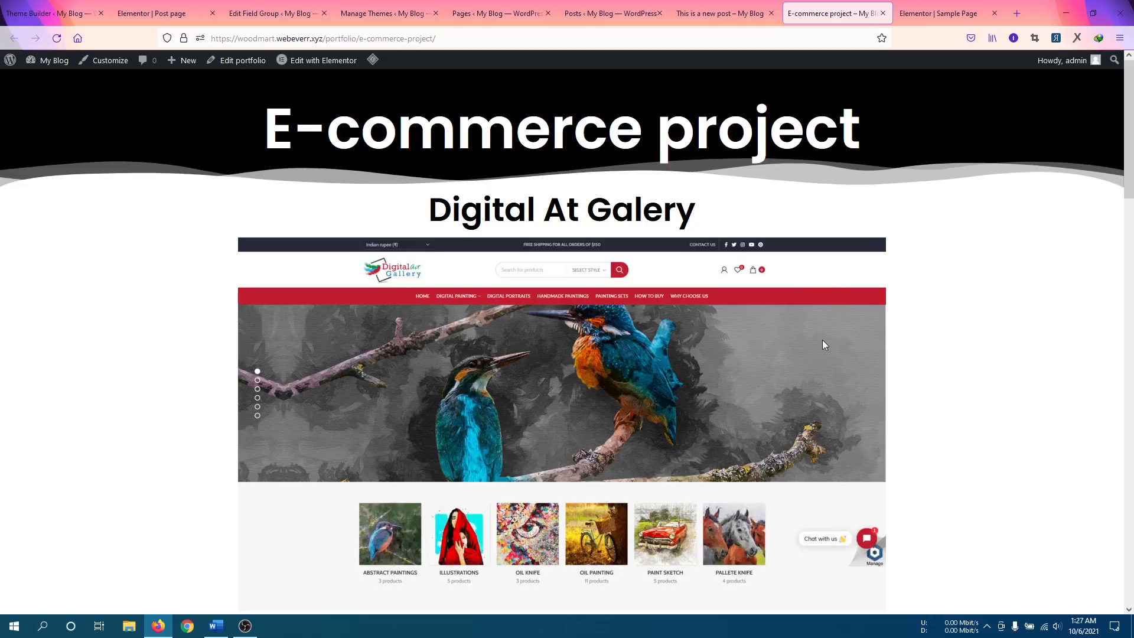
pyautogui.scroll(-5, 822, 339)
pyautogui.scroll(-20, 819, 370)
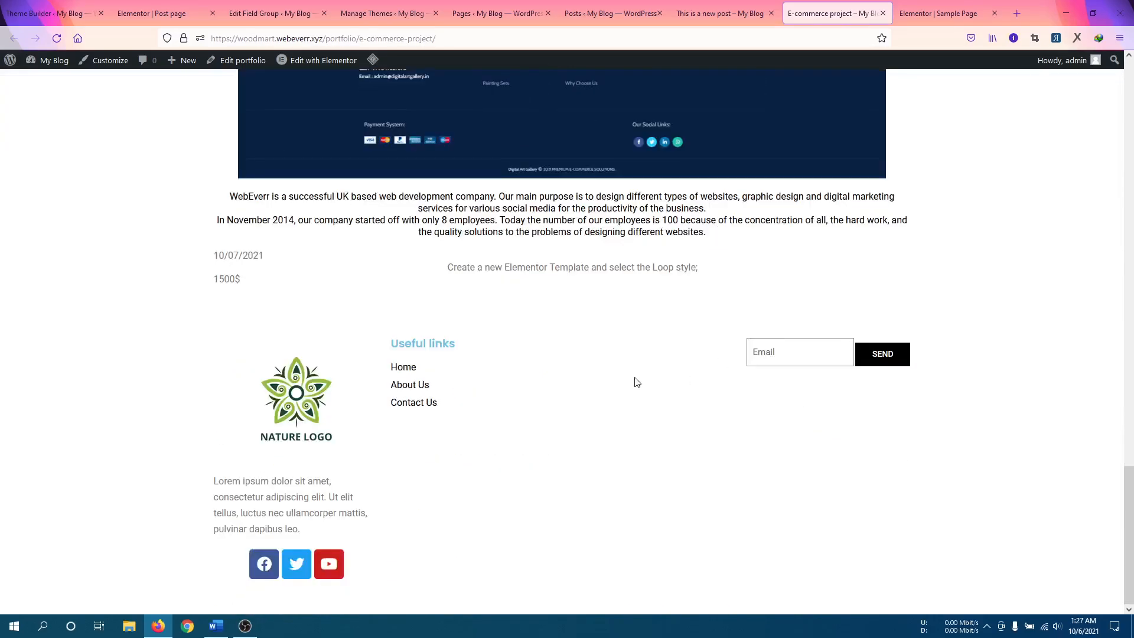
# Return to the Theme Builder template list in the WordPress admin.
pyautogui.click(73, 16)
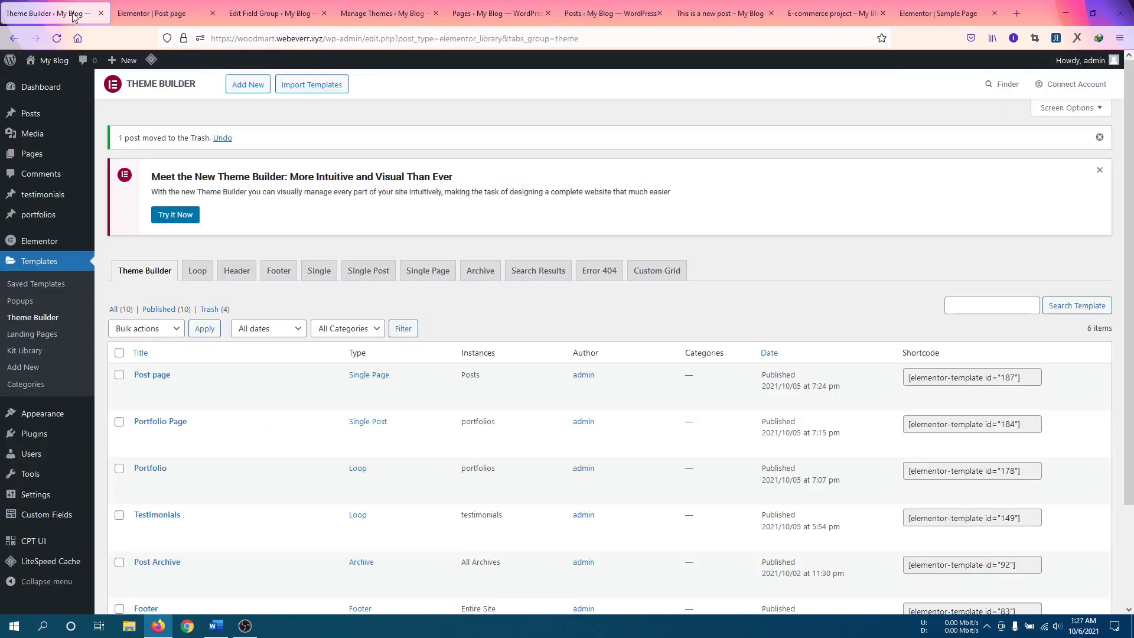